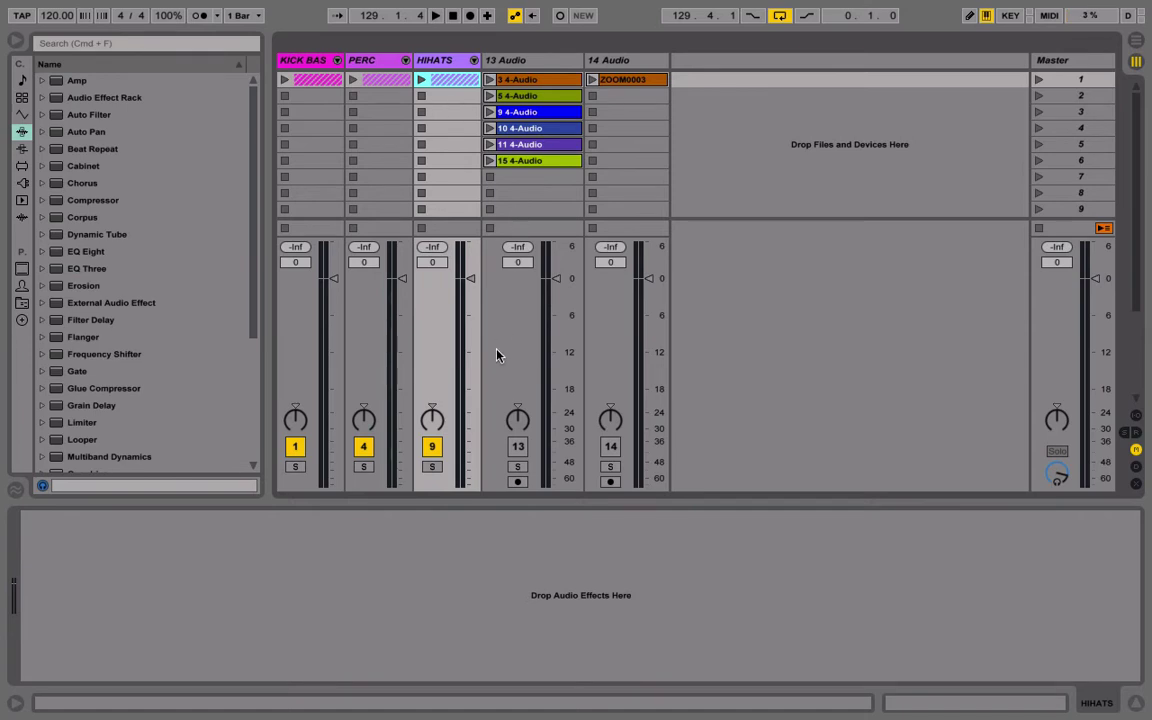
Solo the 13 Audio track and play its 3 4-Audio clip.
left_click(518, 471)
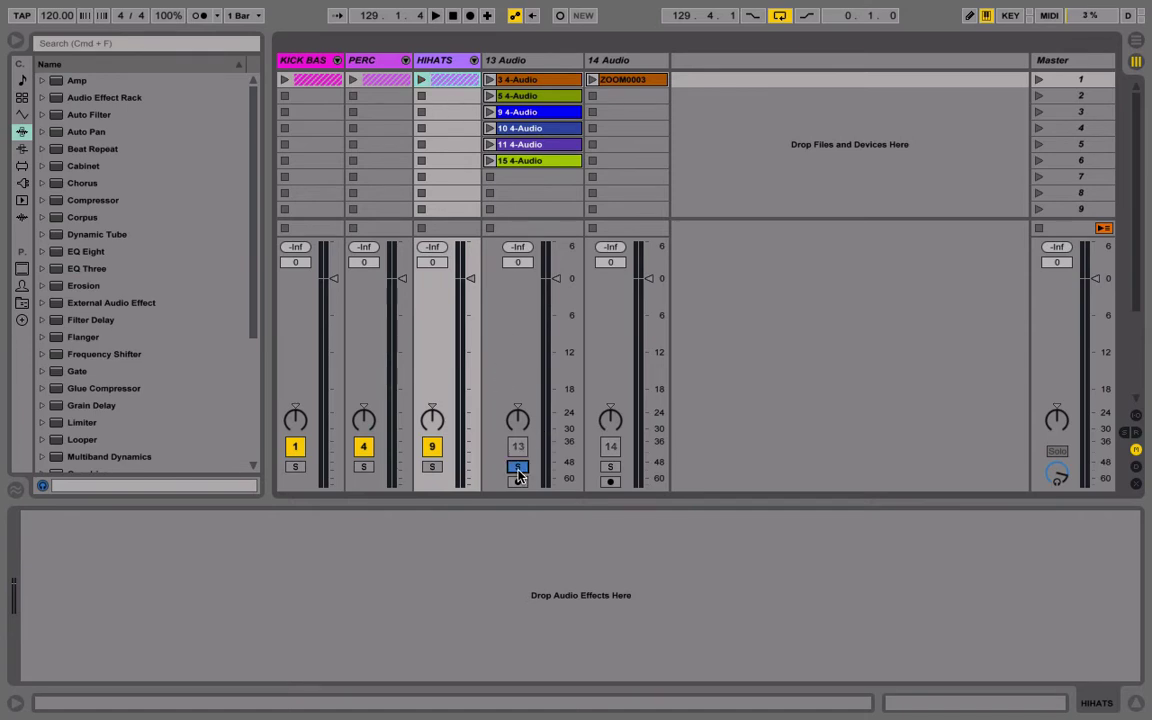
left_click(490, 78)
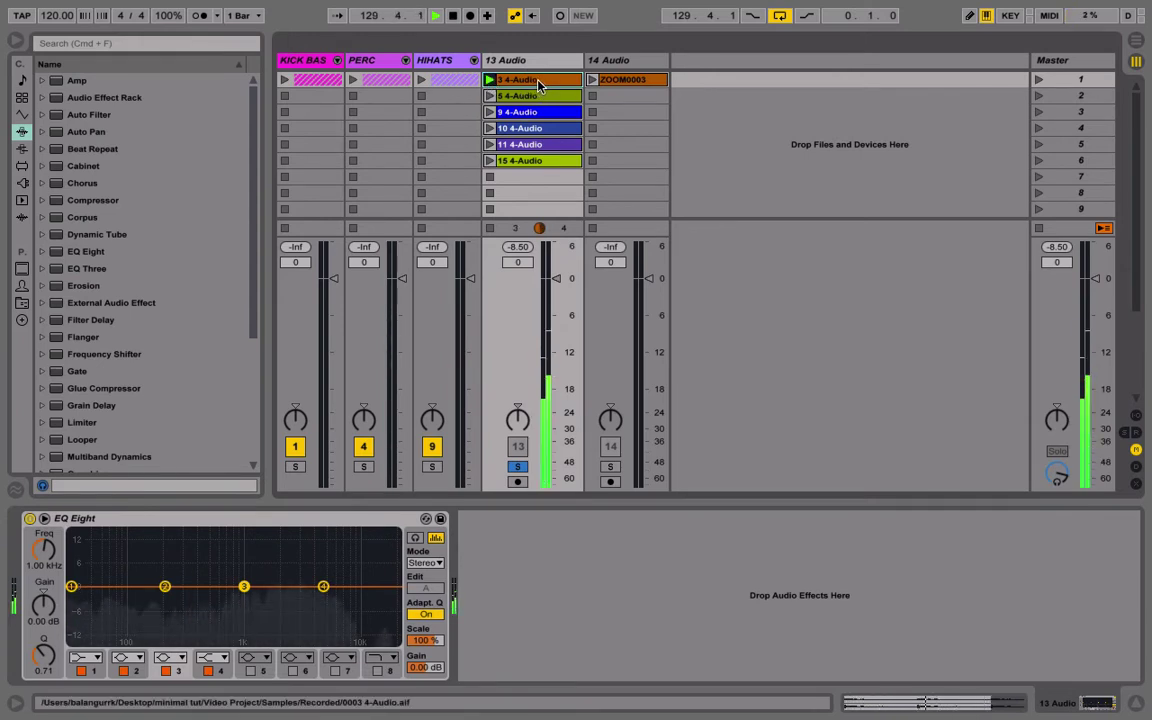
Insert a MIDI track, load the 3 4-Audio clip into it as a sample, and shorten the sample to its first hit.
right_click(703, 95)
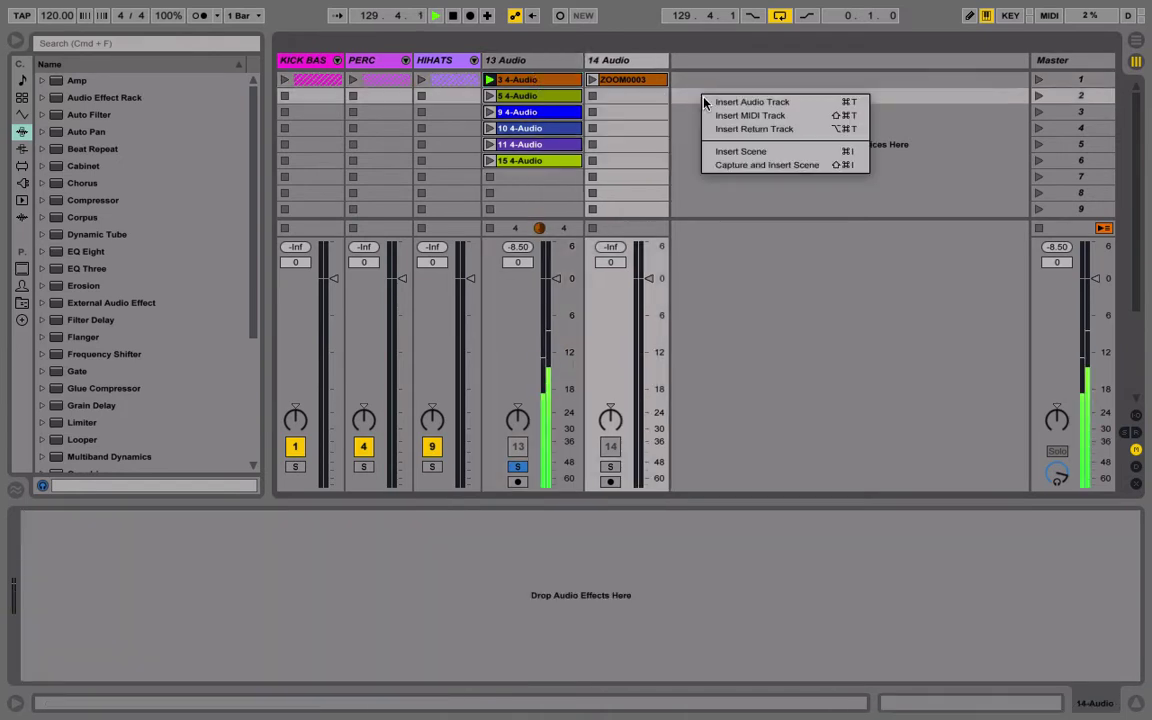
left_click(708, 110)
double_click(689, 61)
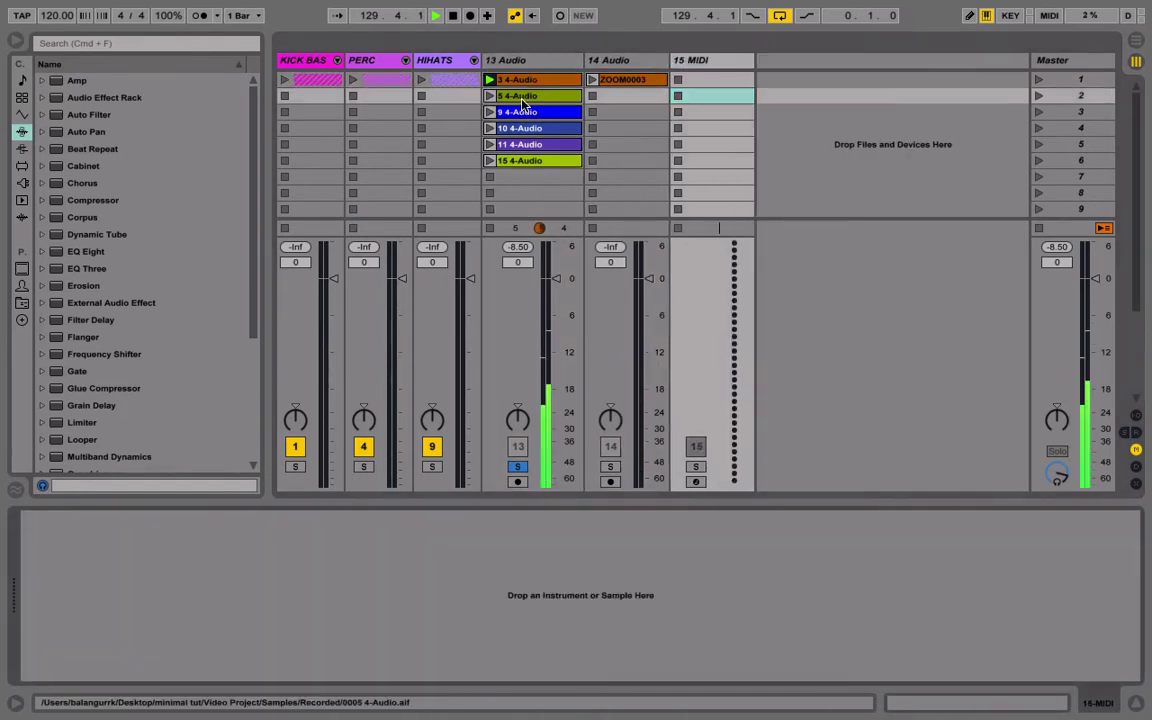
left_click_drag(527, 86, 543, 558)
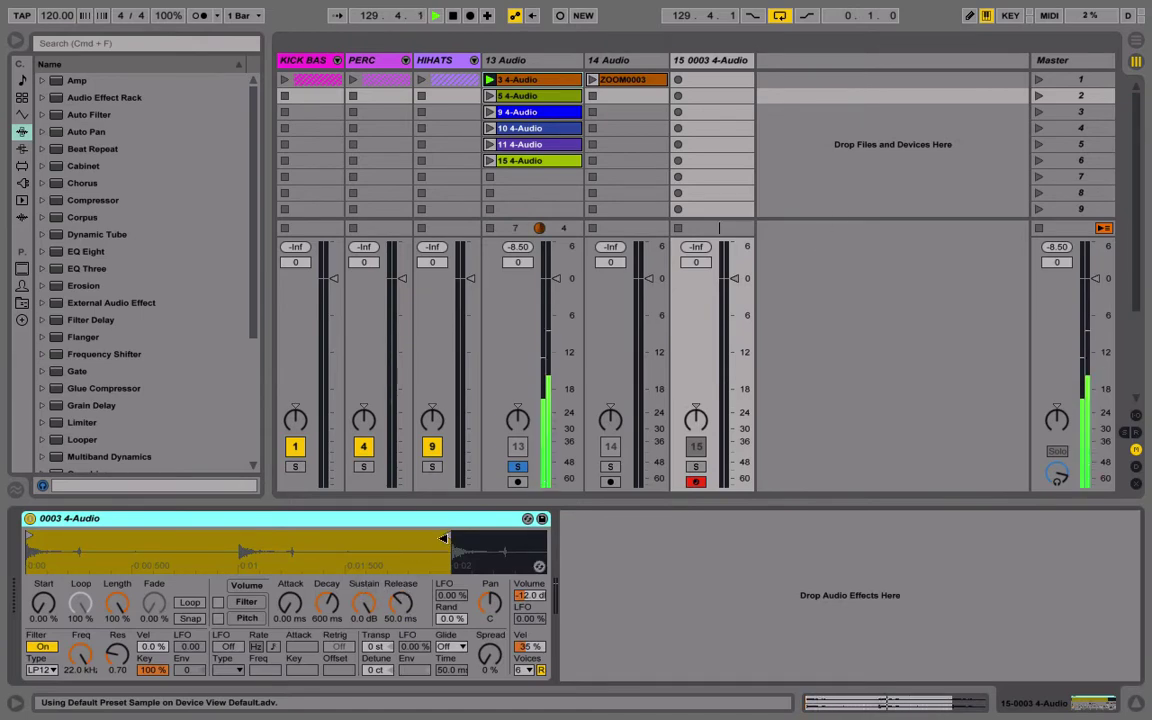
left_click_drag(449, 562, 210, 565)
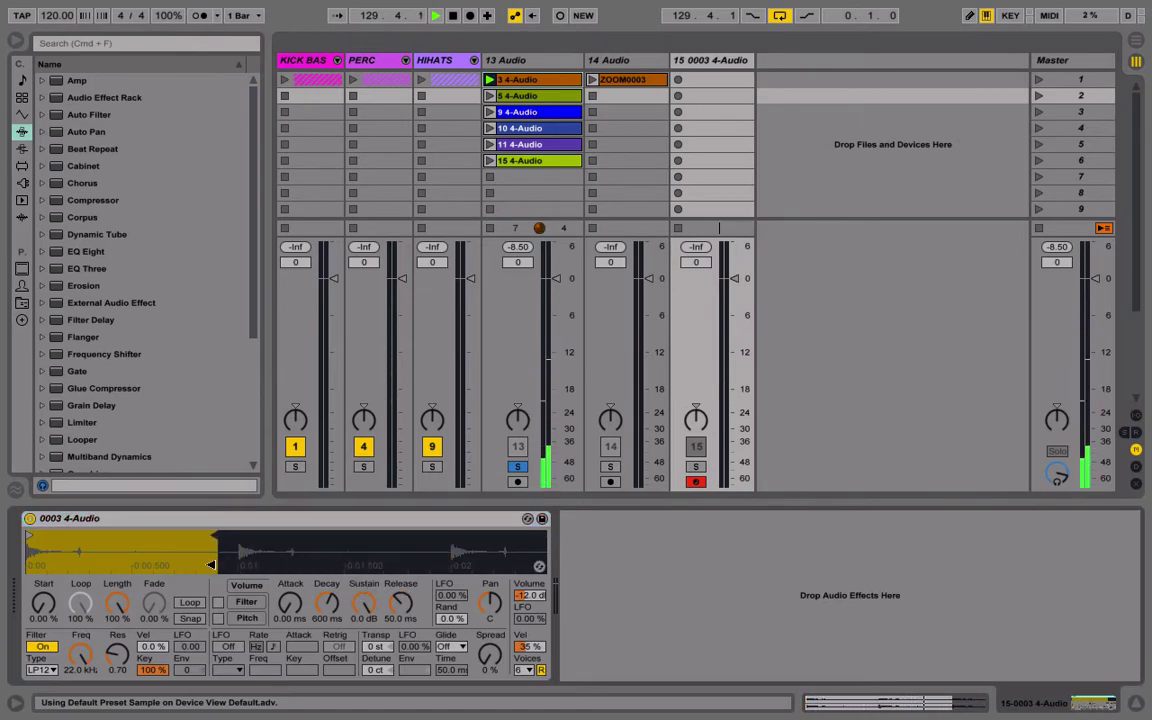
Create a MIDI clip in the sampler track's first slot and shorten its loop to two beats.
left_click(678, 80)
double_click(708, 81)
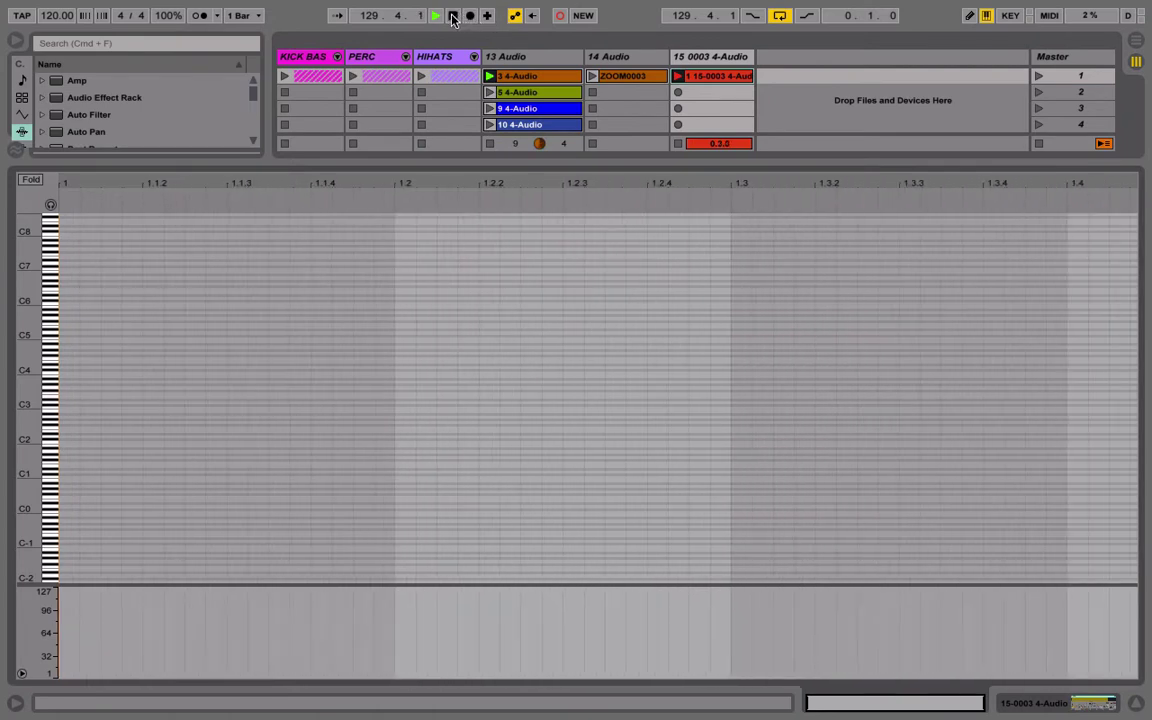
left_click(453, 16)
right_click(472, 317)
left_click(535, 526)
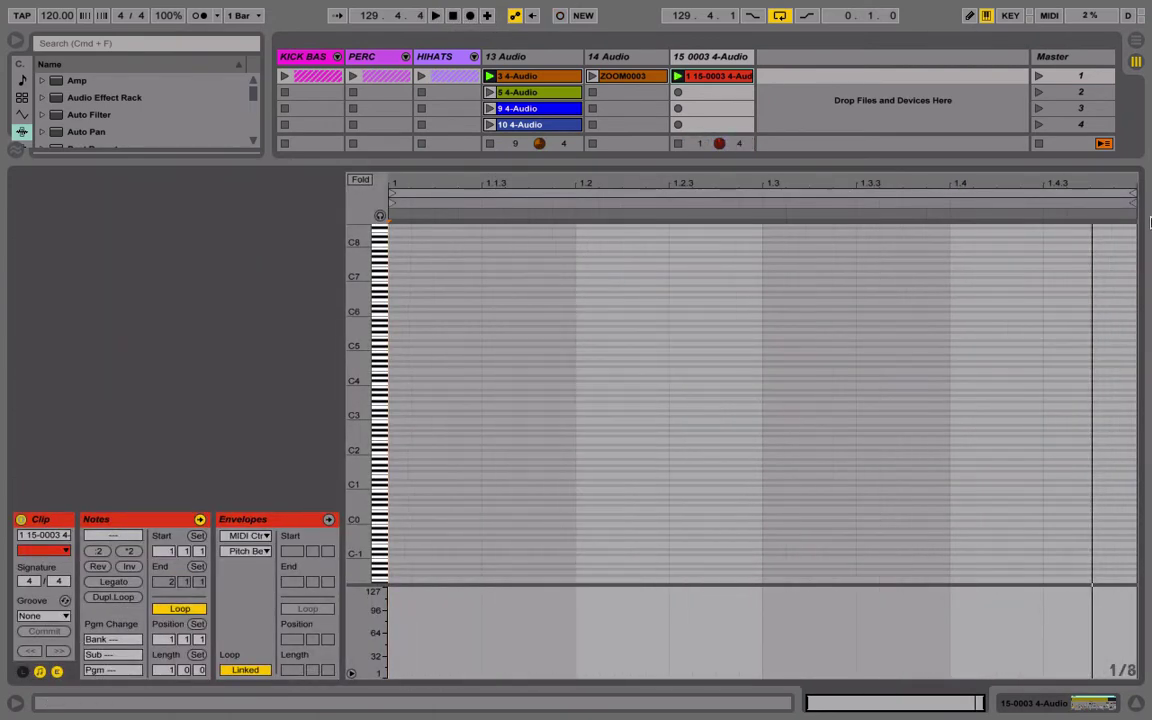
left_click_drag(1128, 197, 762, 200)
Set the clip's grid to 1/4, place a C3 note on beat 1.2, and play the clip.
right_click(652, 302)
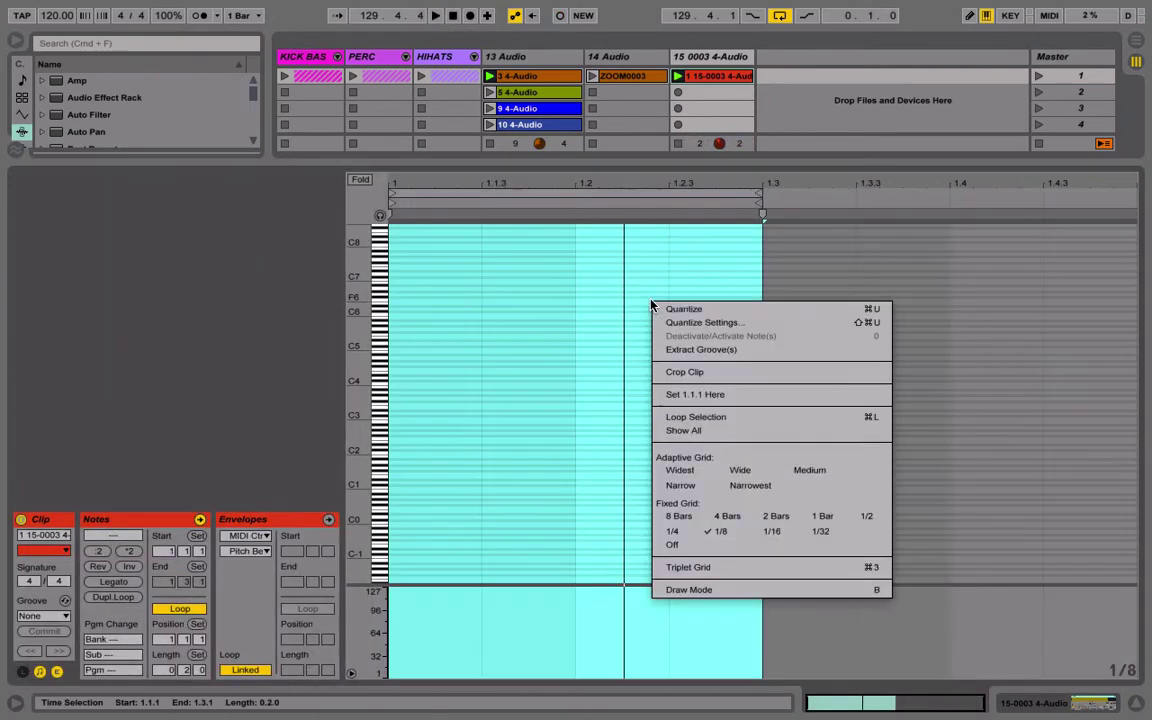
left_click(672, 531)
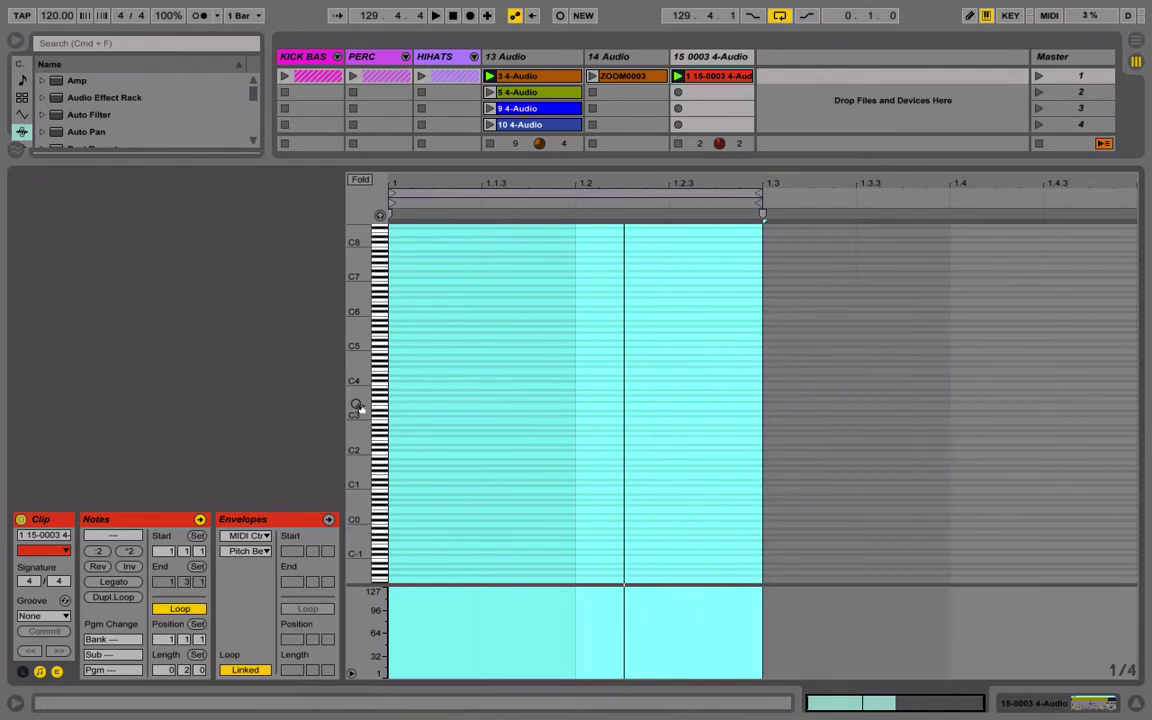
left_click_drag(356, 405, 356, 465)
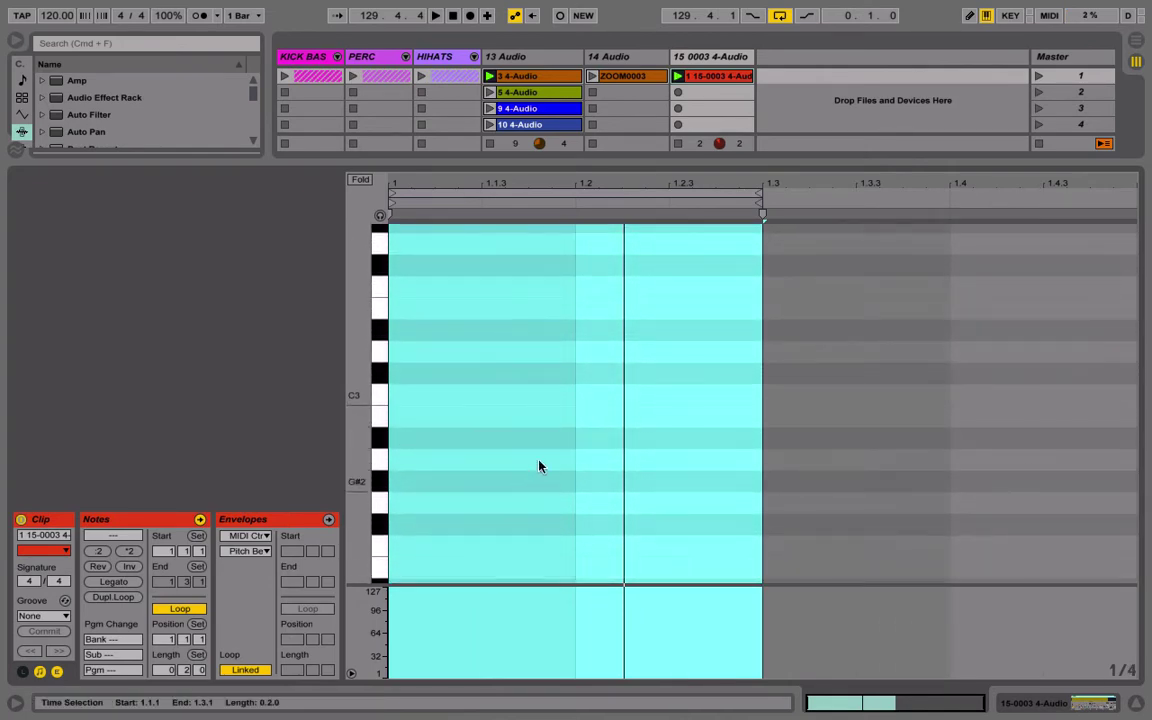
double_click(620, 397)
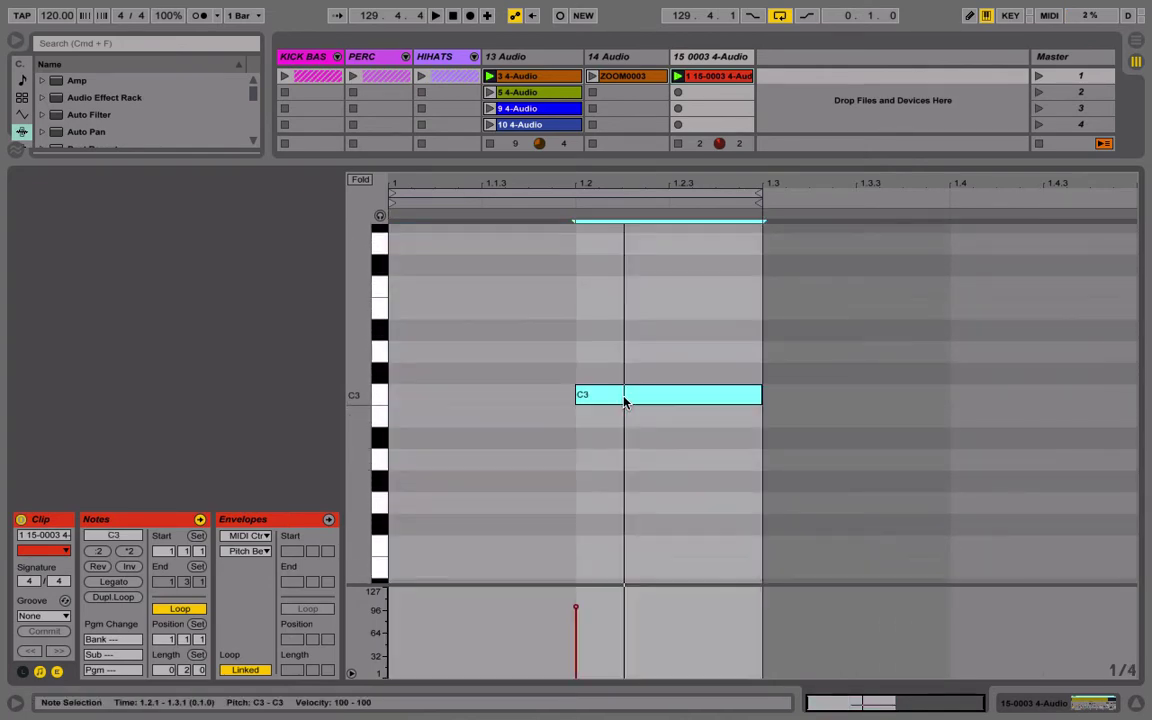
left_click(678, 78)
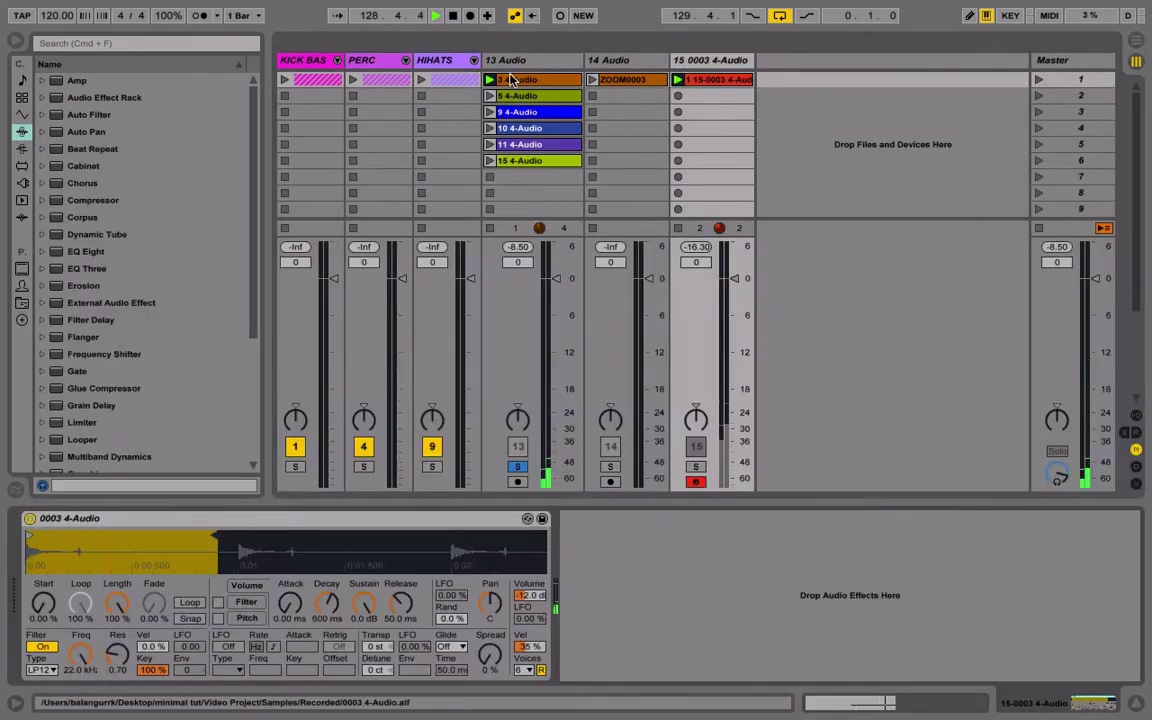
Delete the original 3 4-Audio clip from the 13 Audio track and turn off that track's solo.
left_click(512, 79)
key("Delete")
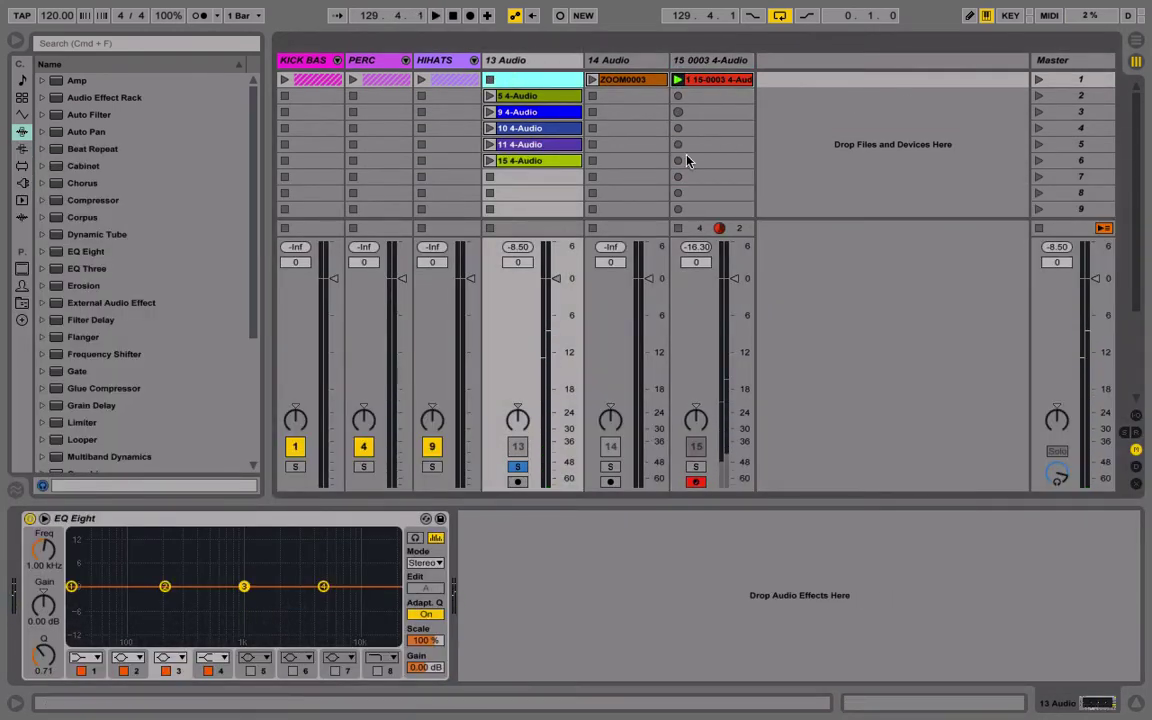
left_click(516, 467)
Play scene 1 to hear the sampled clip together with the drum groups.
key("space")
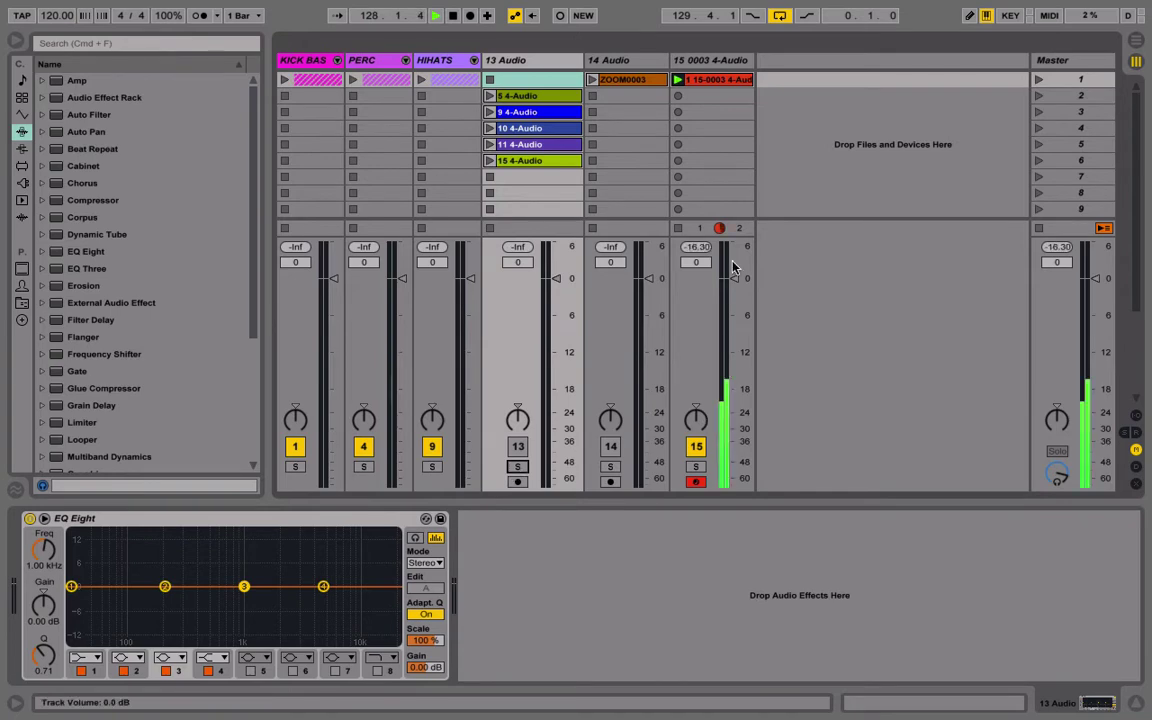
left_click(1039, 79)
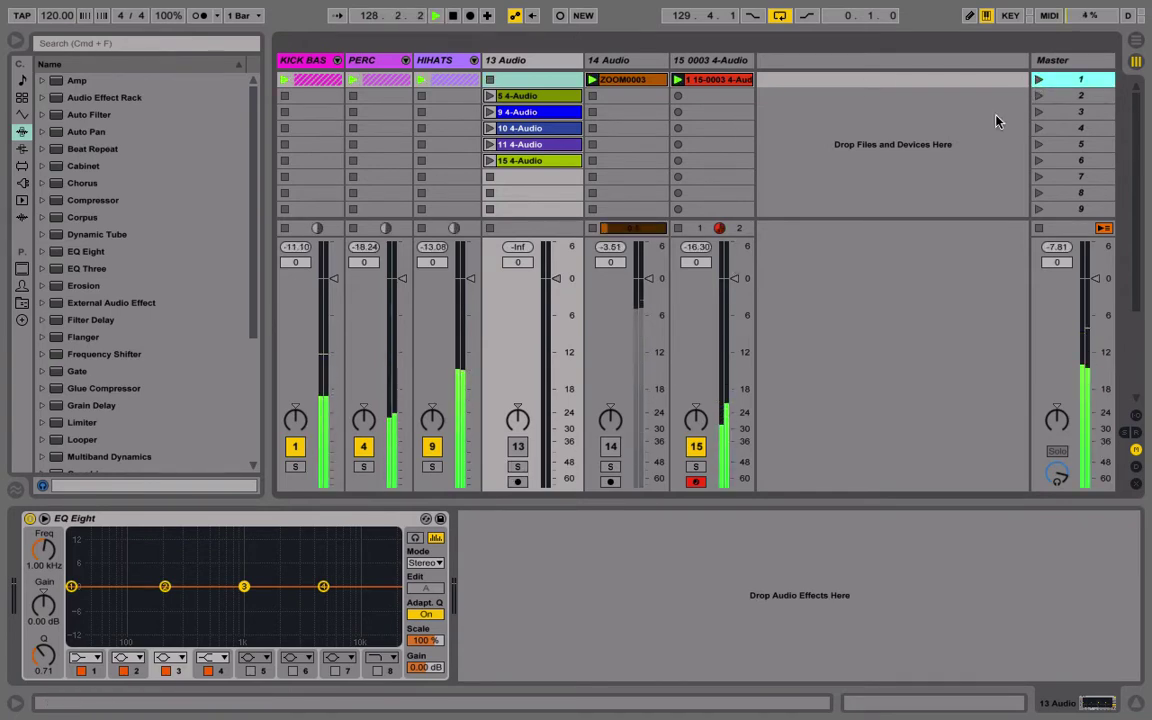
left_click(735, 80)
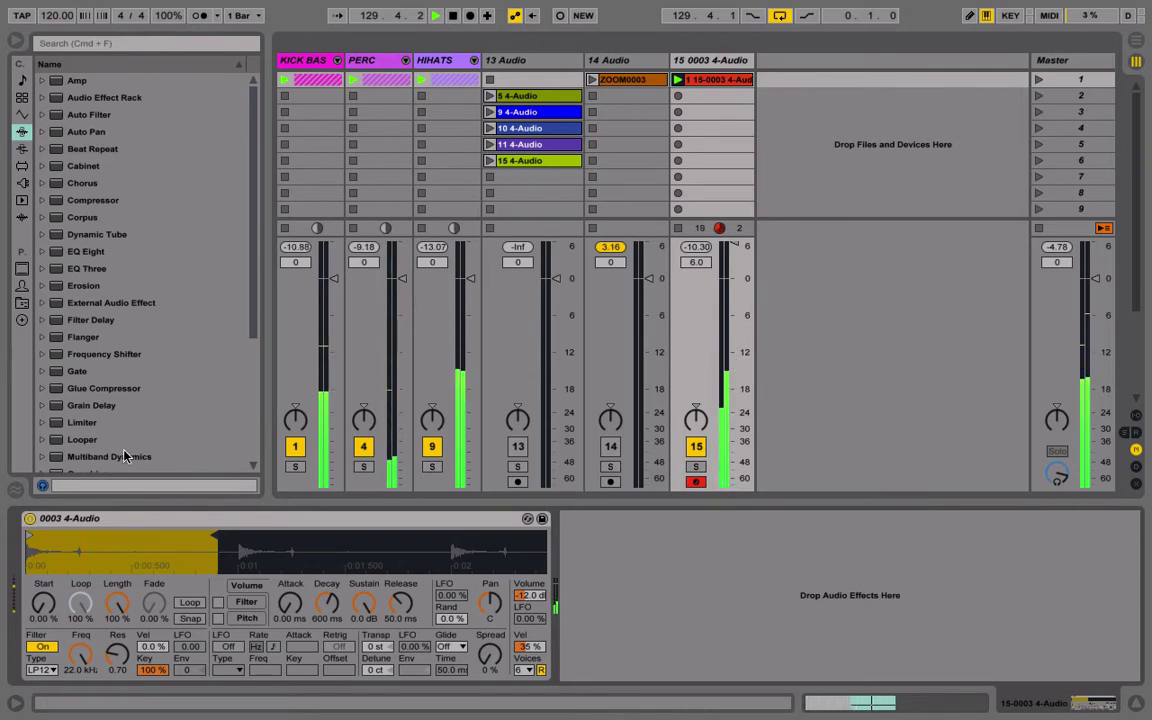
Add a Utility effect to the sampler track, set its width to 0%, and collapse the device.
scroll(110, 422, "down", 2)
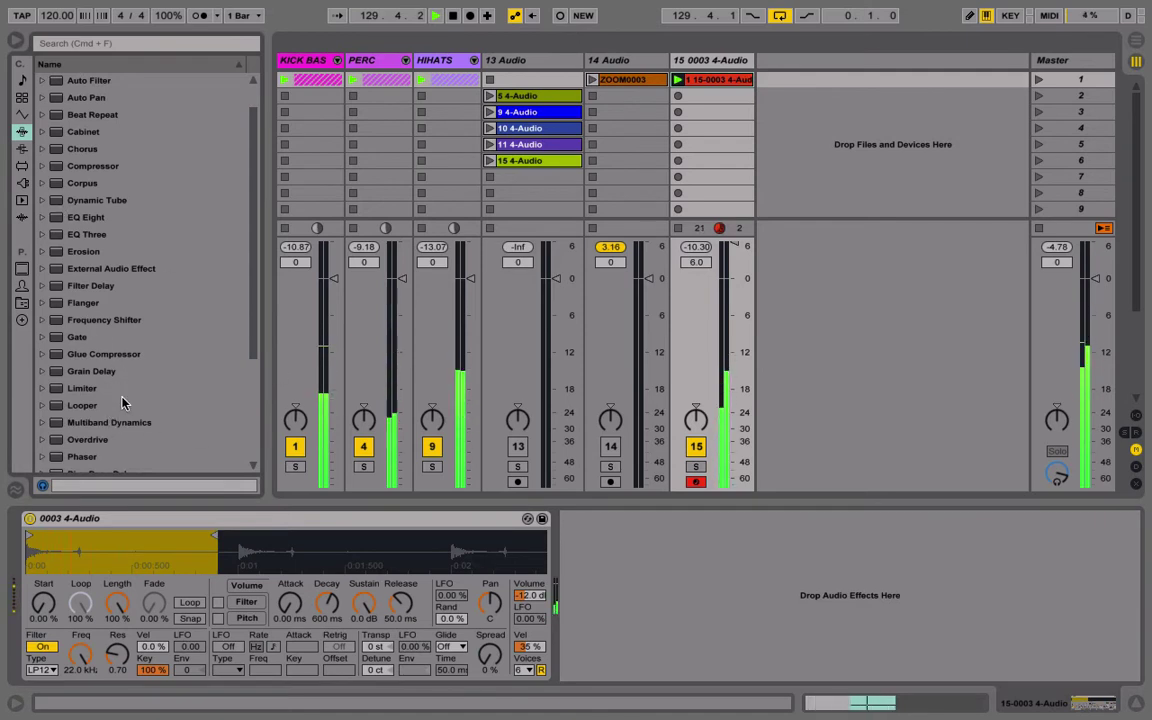
scroll(101, 420, "down", 8)
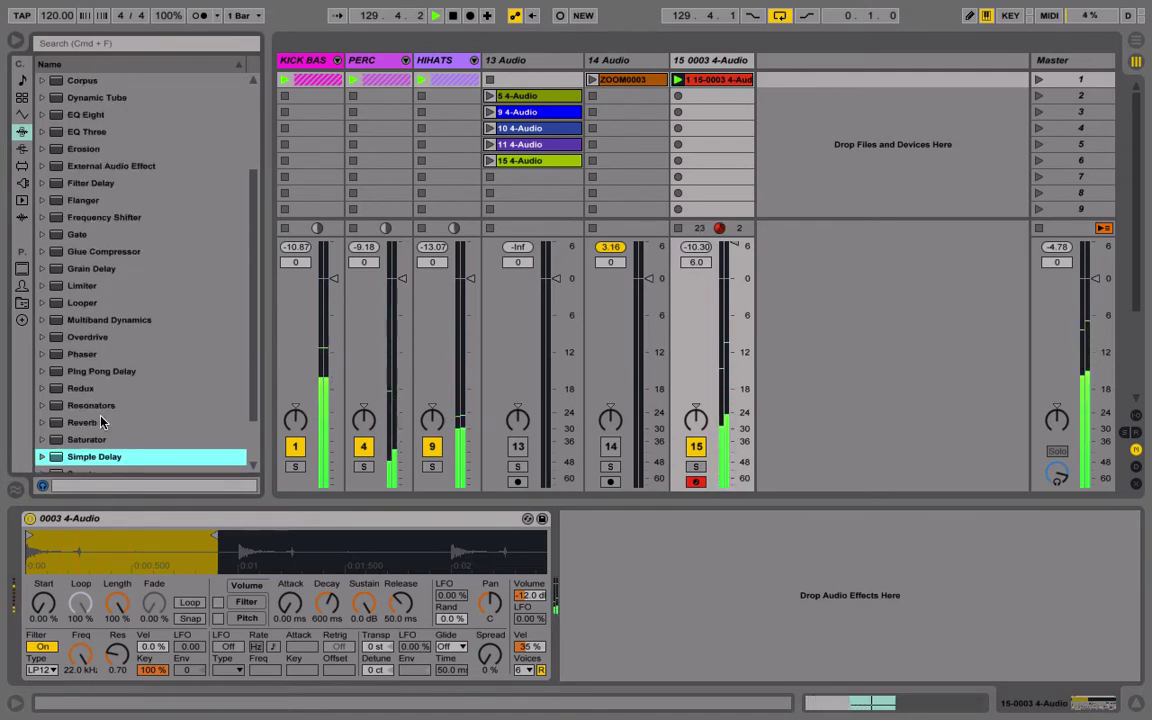
left_click_drag(79, 428, 485, 613)
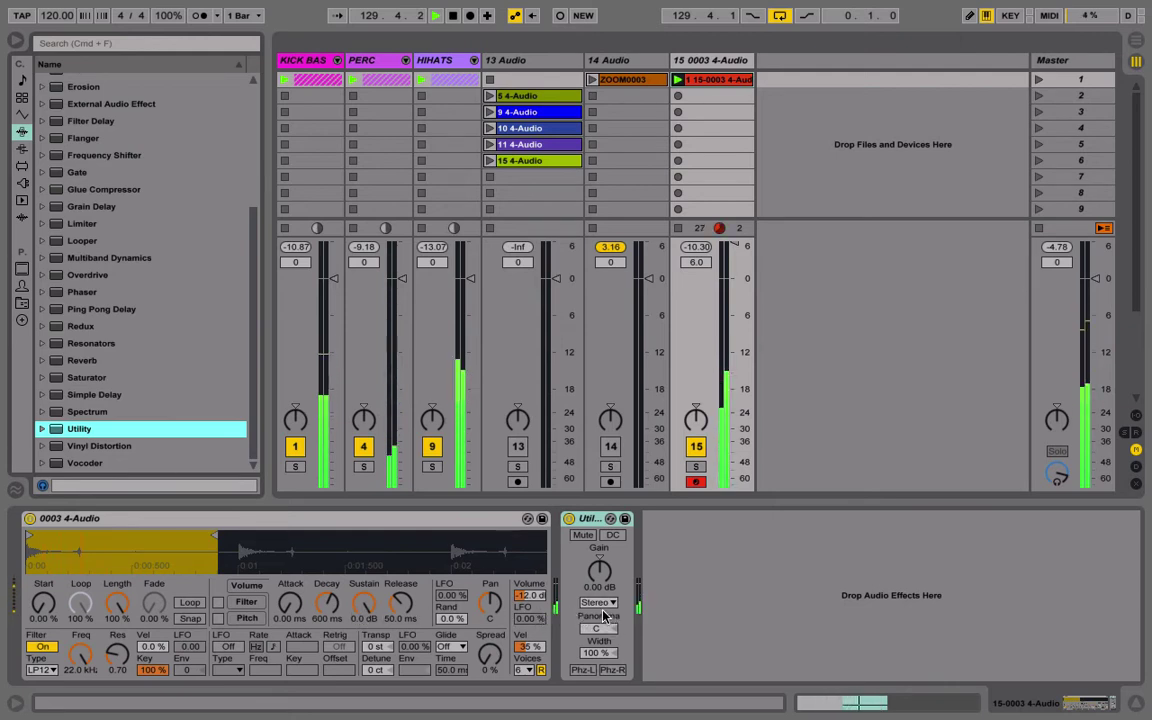
left_click(600, 603)
left_click(598, 606)
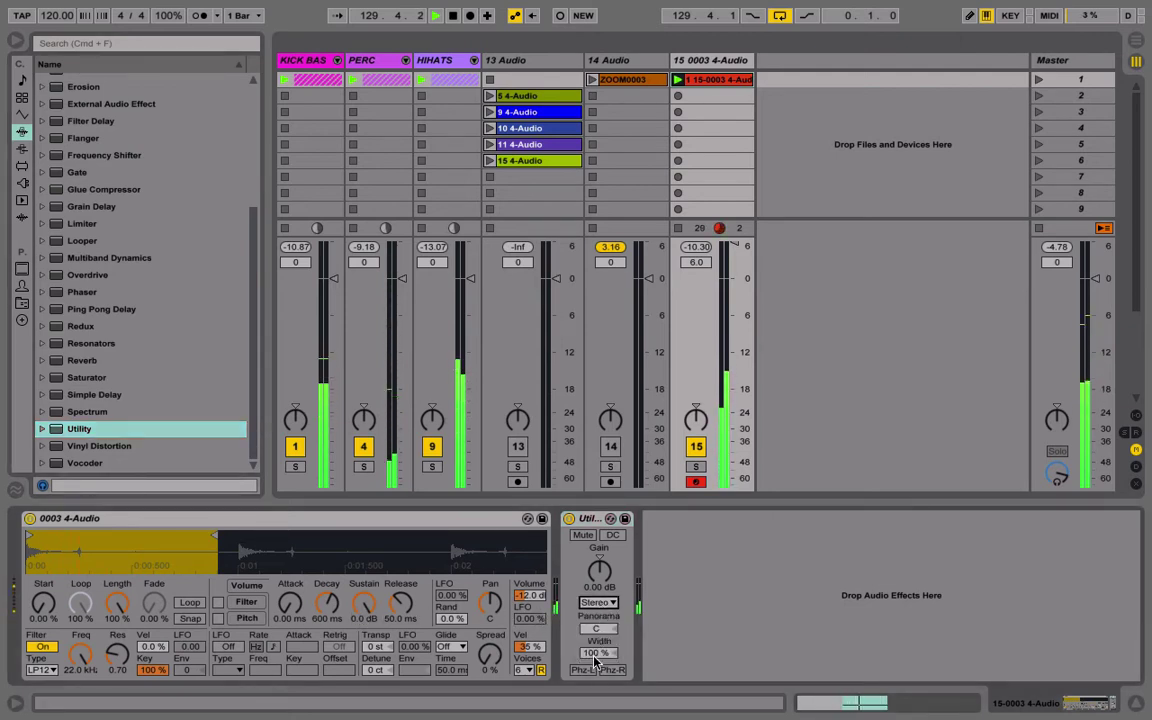
left_click_drag(597, 656, 597, 700)
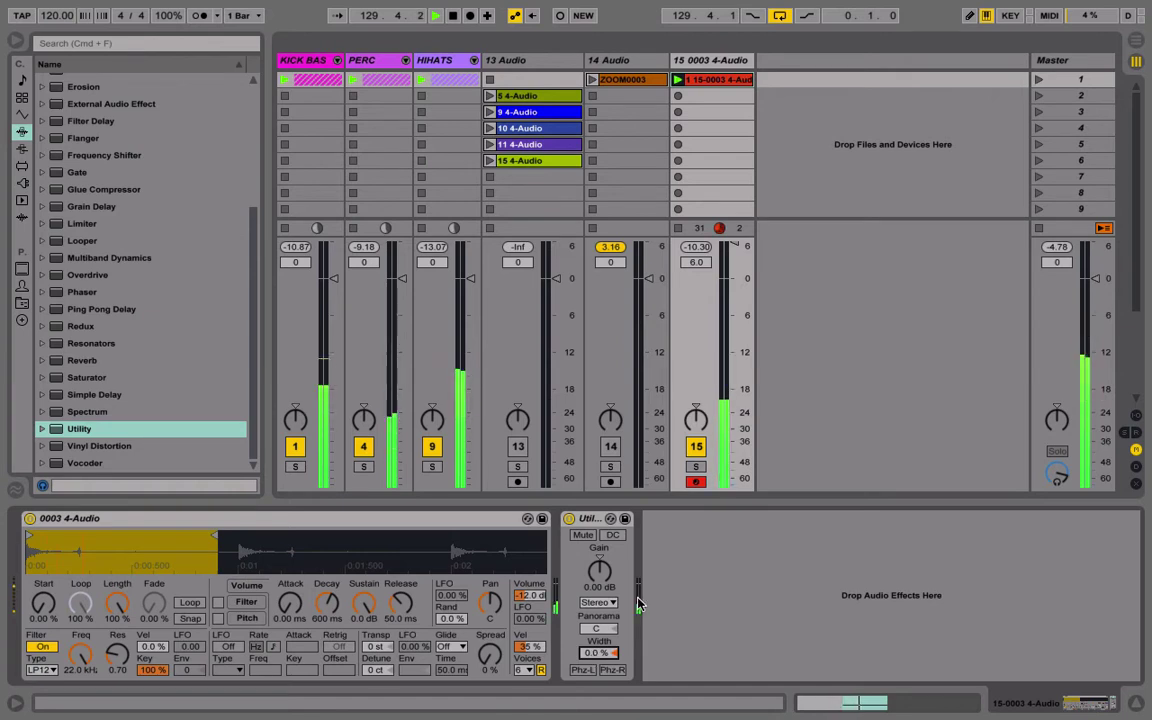
double_click(590, 518)
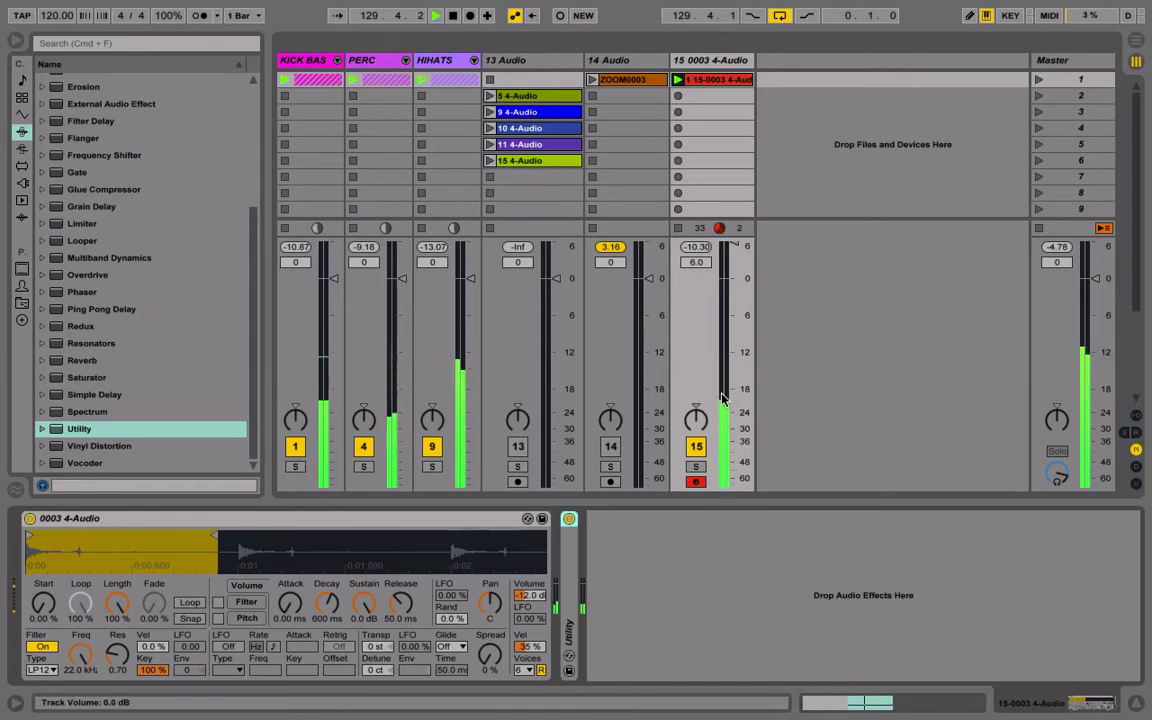
Set the sampler track's volume to 0 dB and solo the track.
left_click(697, 263)
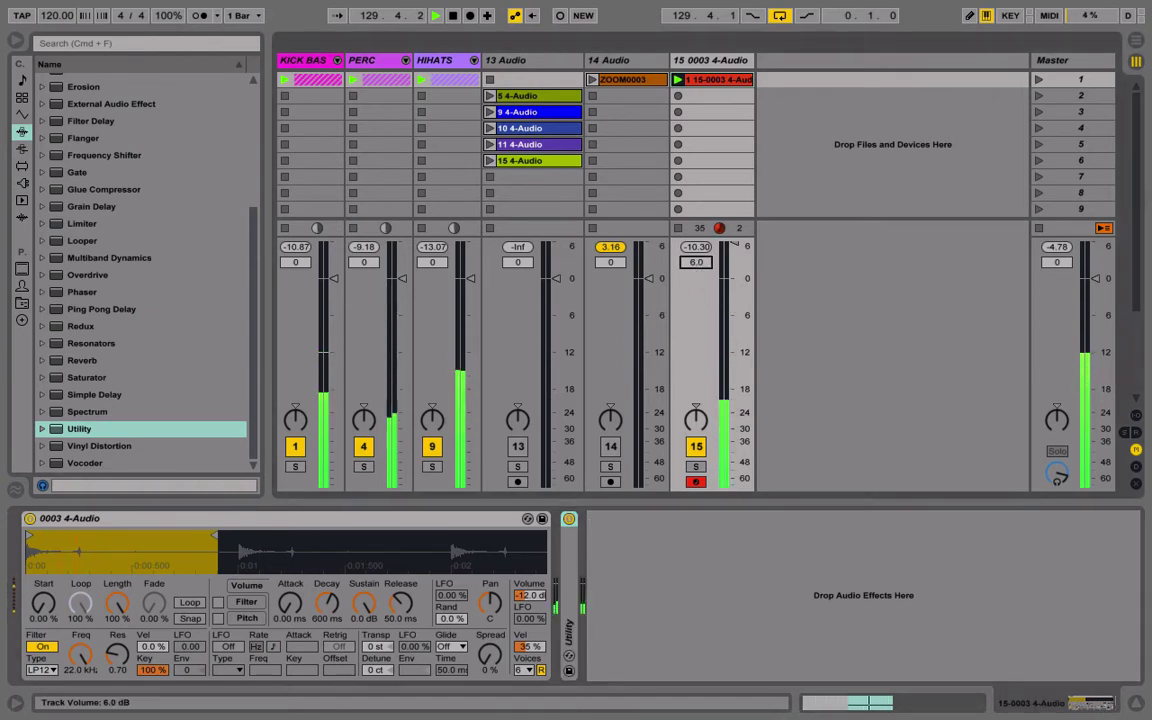
type("0")
key("Return")
left_click(697, 448)
left_click(697, 467)
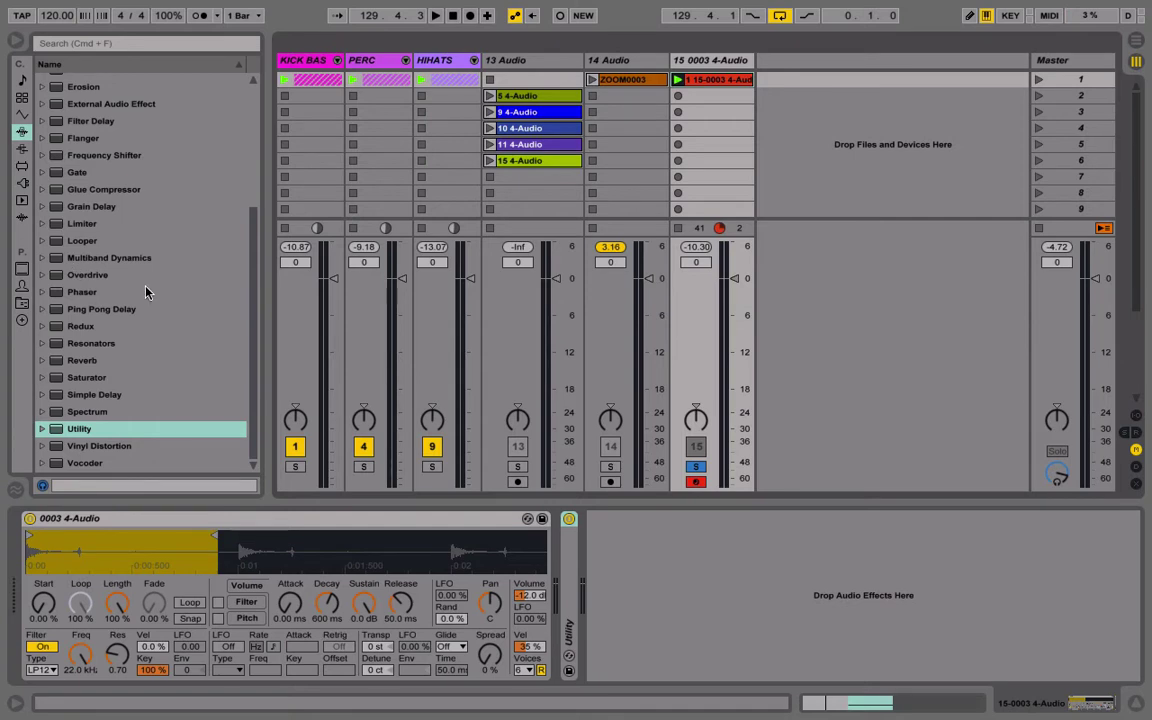
Add an Overdrive after the Utility, compare the sound with it bypassed, and set its drive to 67%.
double_click(92, 276)
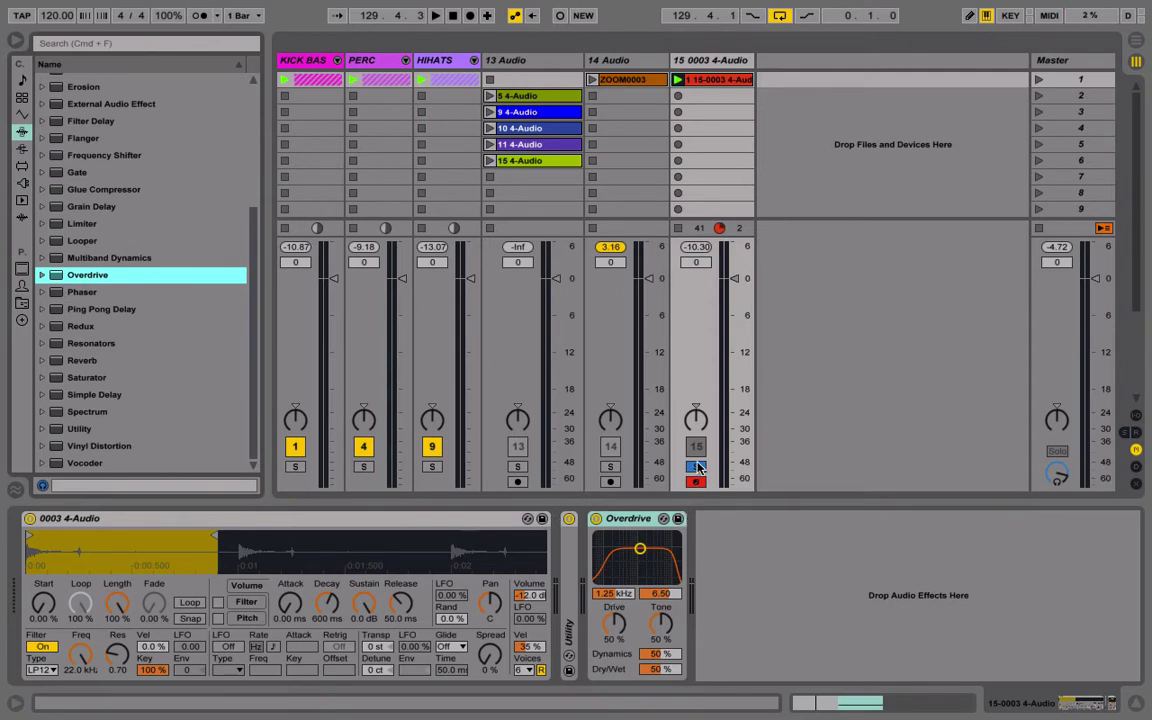
key("space")
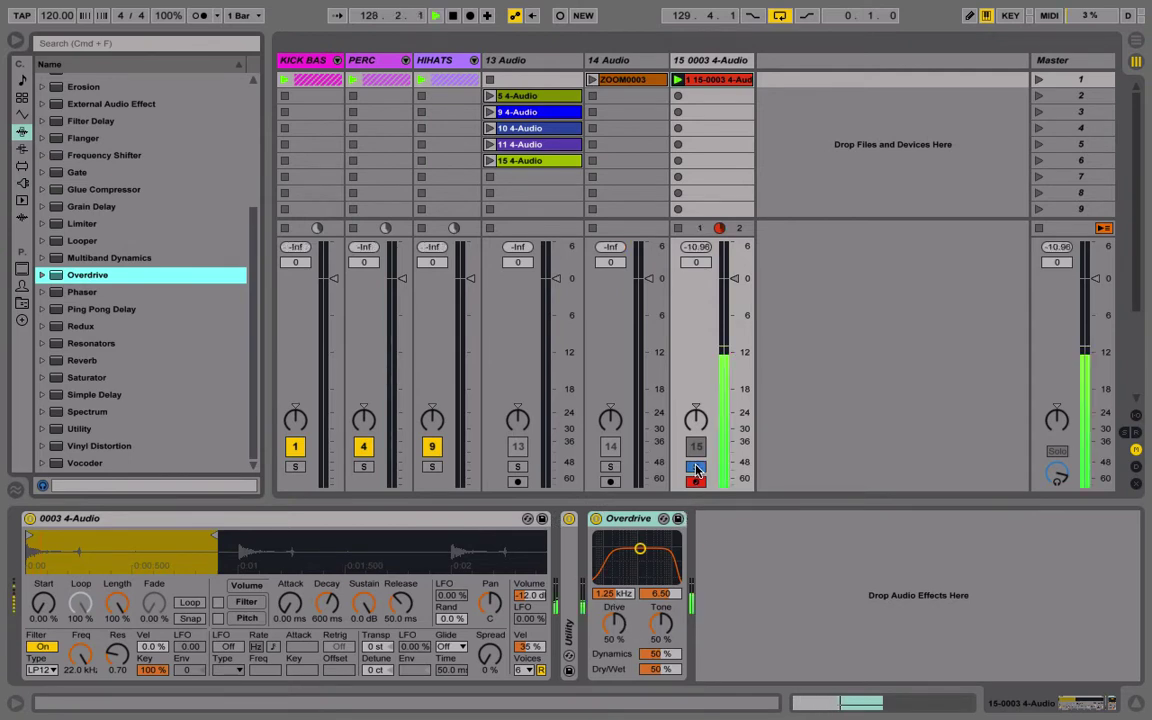
left_click(596, 519)
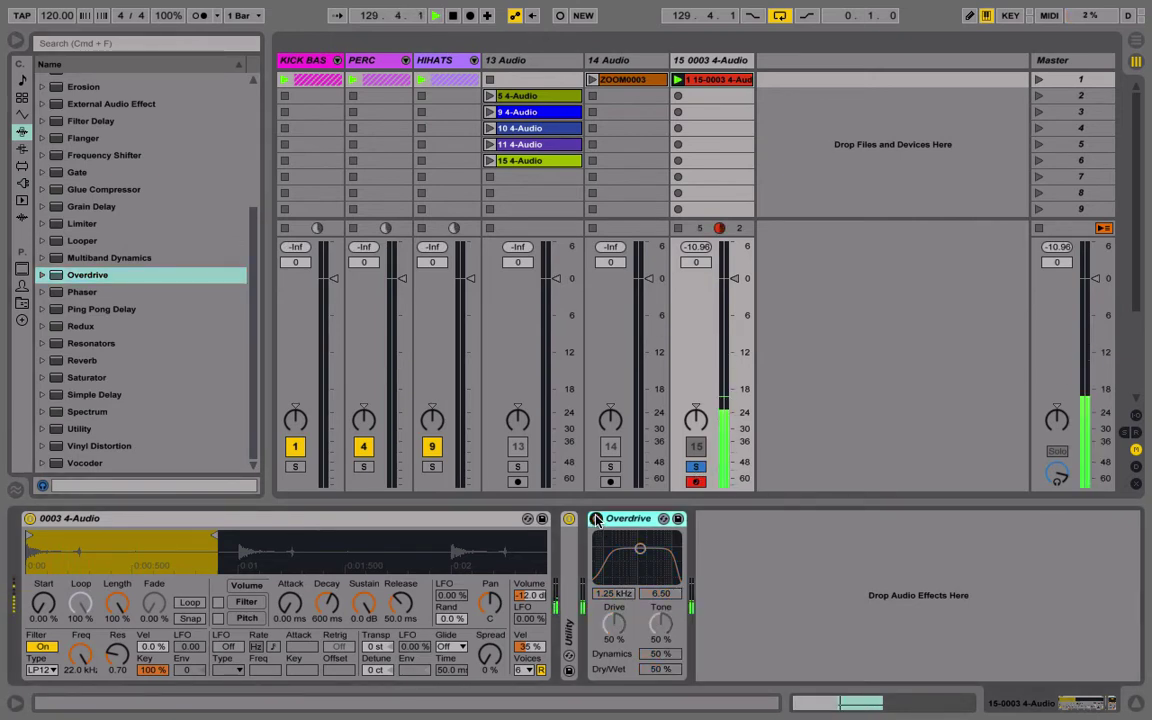
left_click(596, 519)
left_click_drag(616, 619, 616, 602)
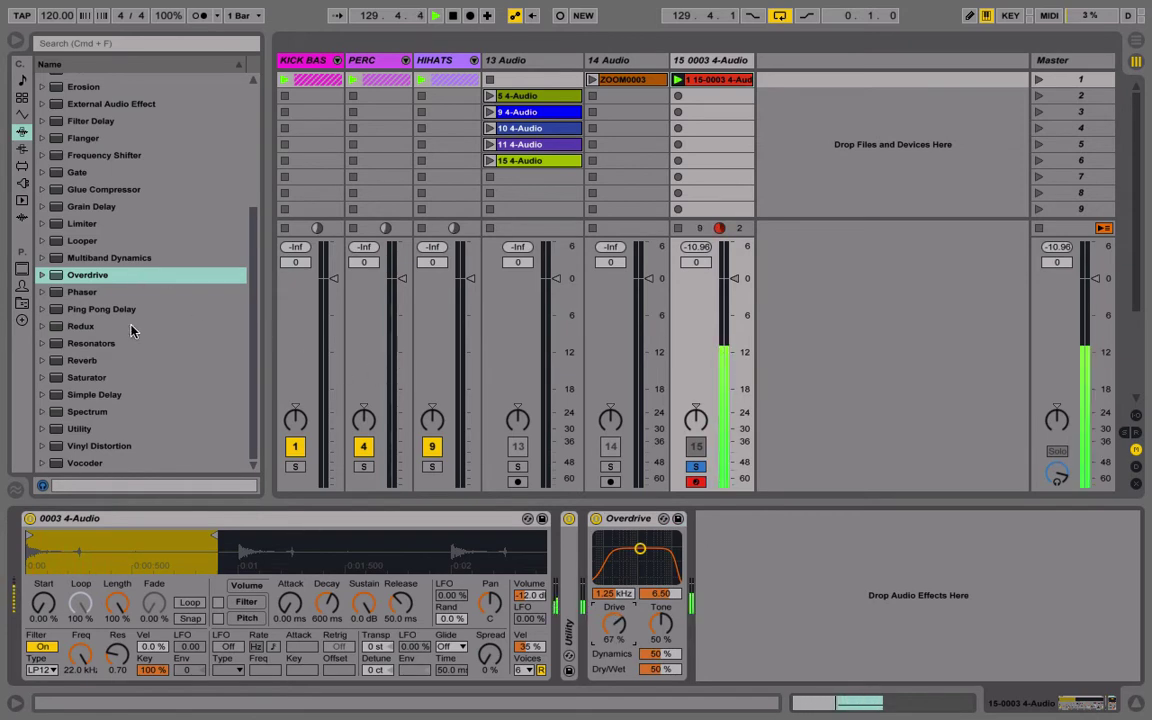
Try a Reverb effect after the Overdrive and delete it again.
left_click_drag(77, 364, 775, 533)
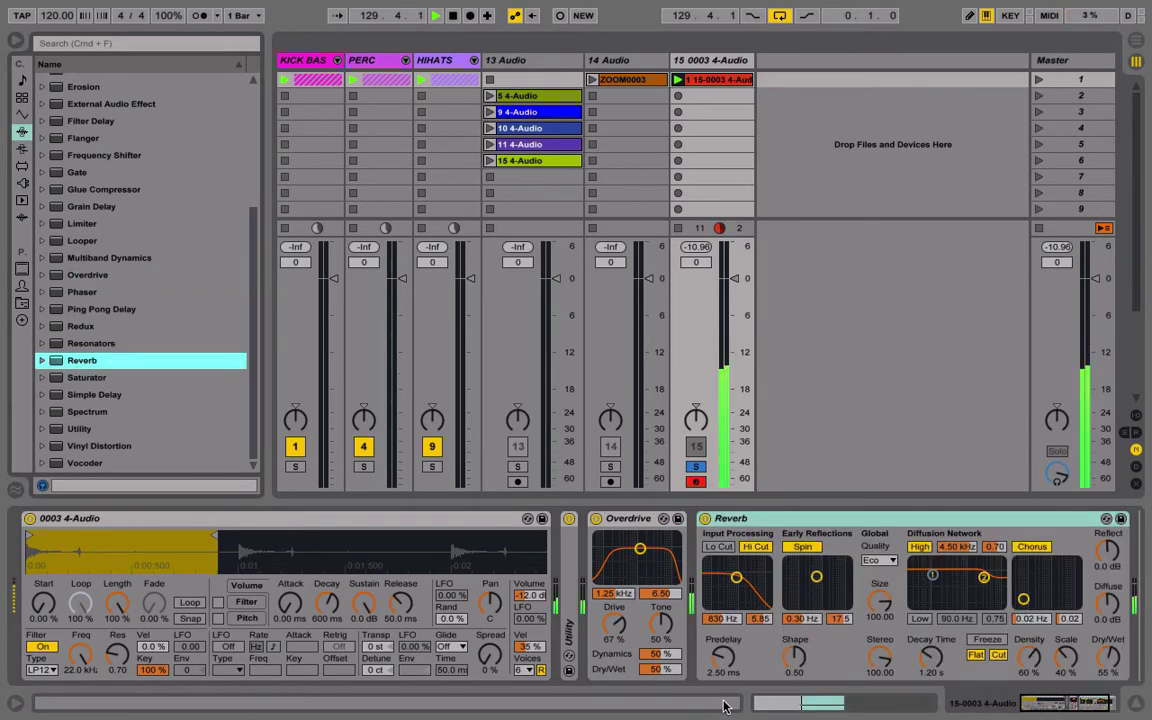
left_click(775, 523)
key("Delete")
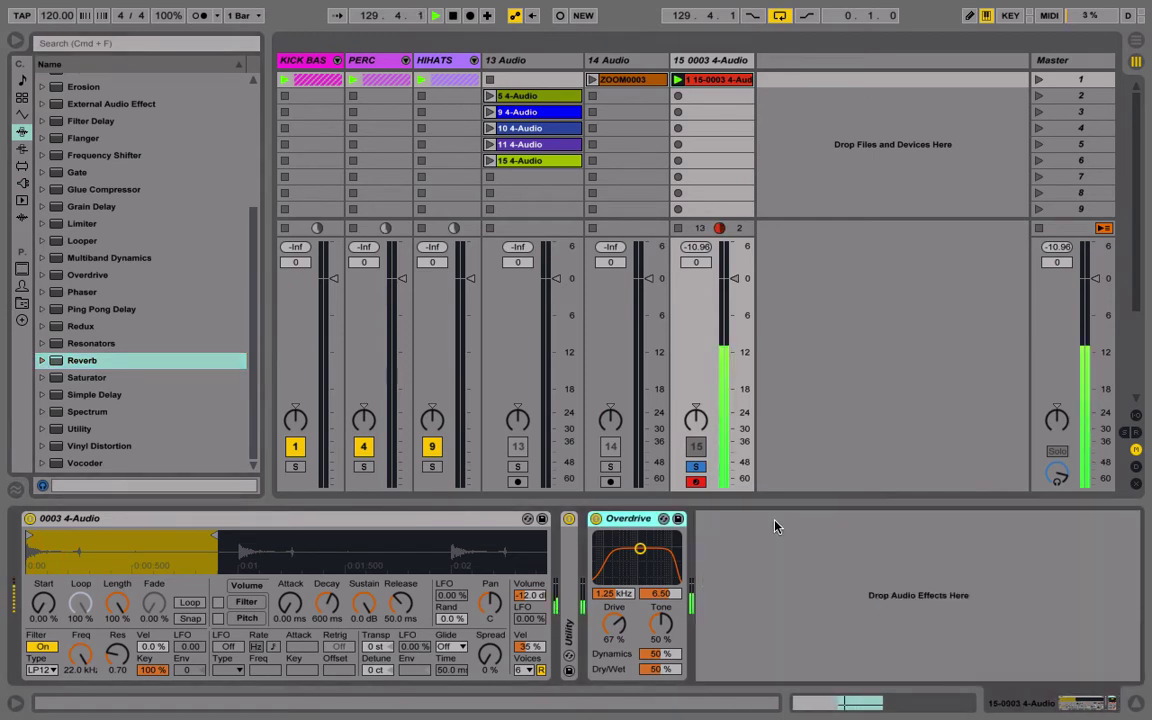
Add the ValhallaRoom VST reverb after the Overdrive and set its decay to 1.63 s.
key("space")
left_click(27, 184)
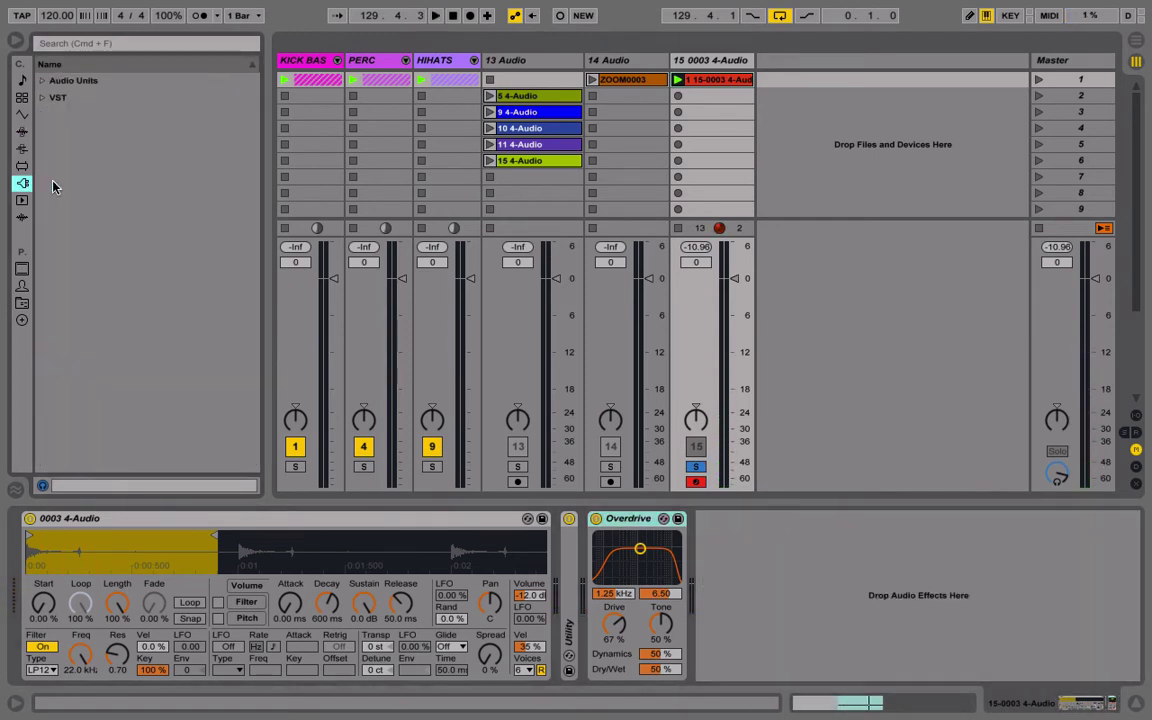
left_click(43, 97)
left_click(50, 149)
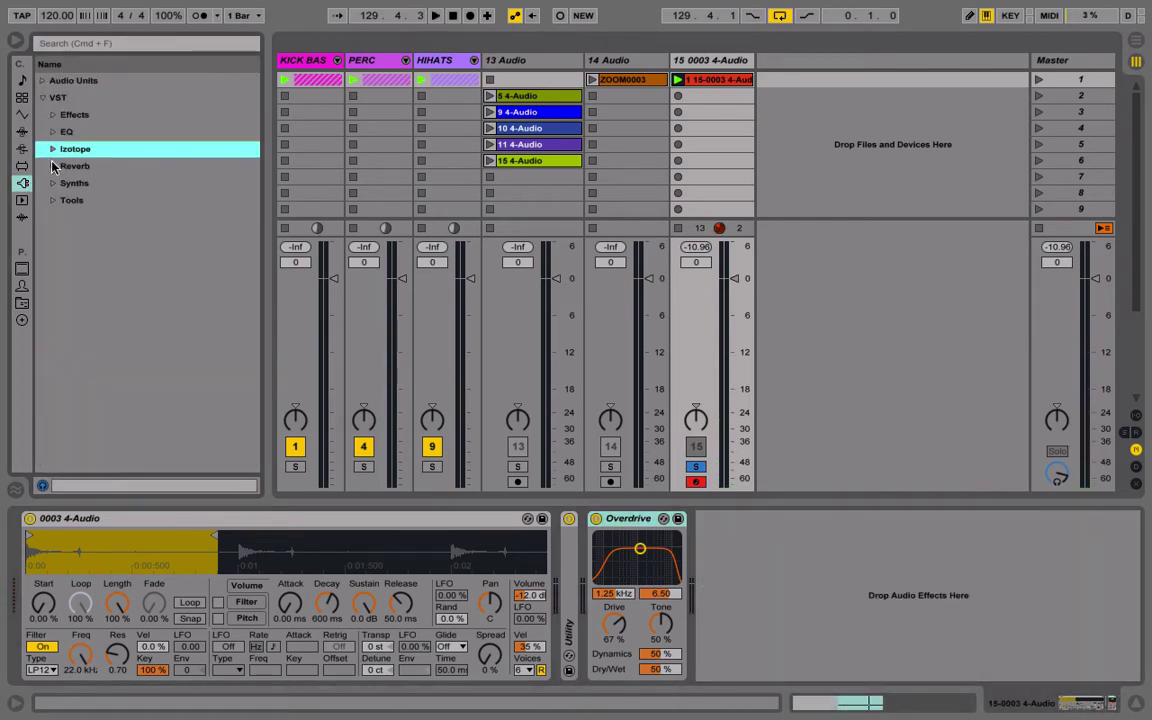
left_click(54, 168)
double_click(118, 201)
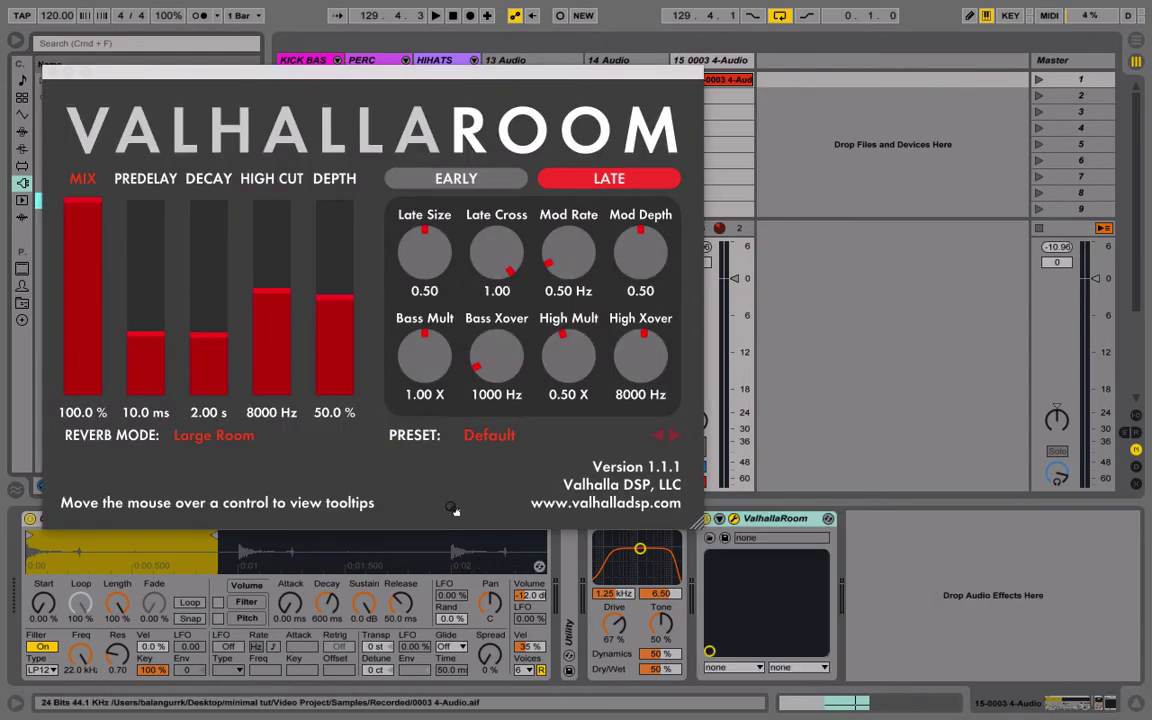
mouse_move(206, 347)
left_mouse_down()
mouse_move(206, 337)
mouse_move(205, 348)
left_mouse_up()
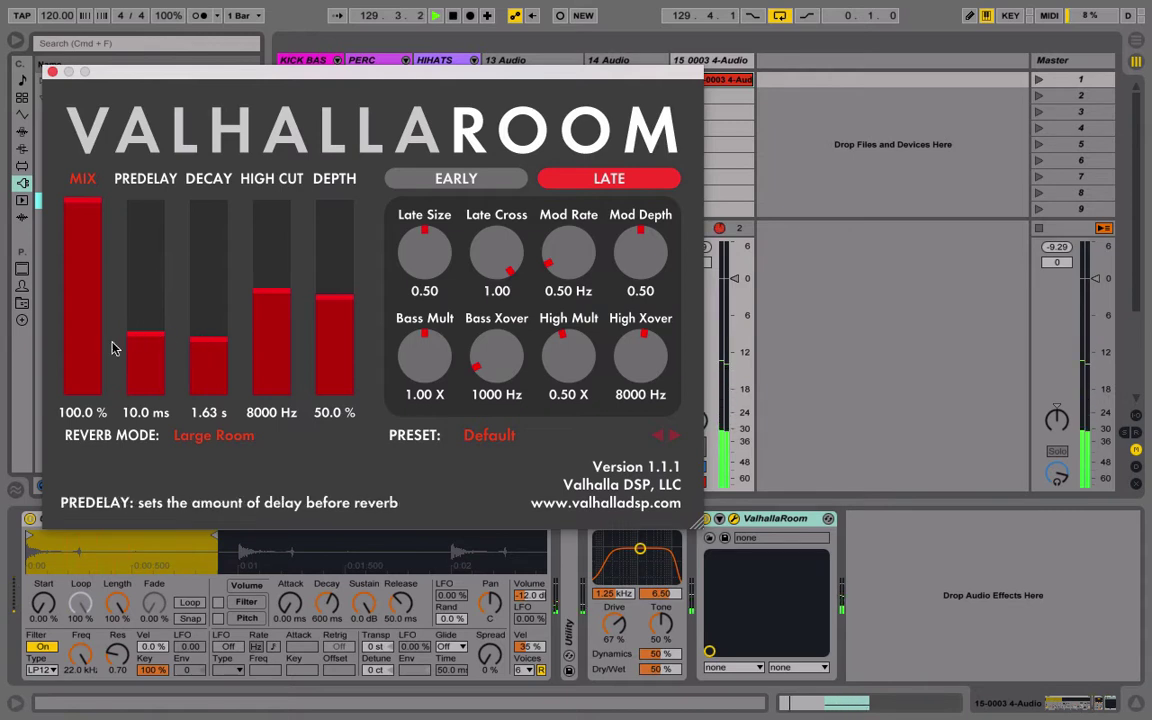
Try a subtler ValhallaRoom reverb with a 4.6% mix and a 1.01 s decay.
left_click_drag(108, 350, 99, 383)
left_click_drag(208, 348, 212, 362)
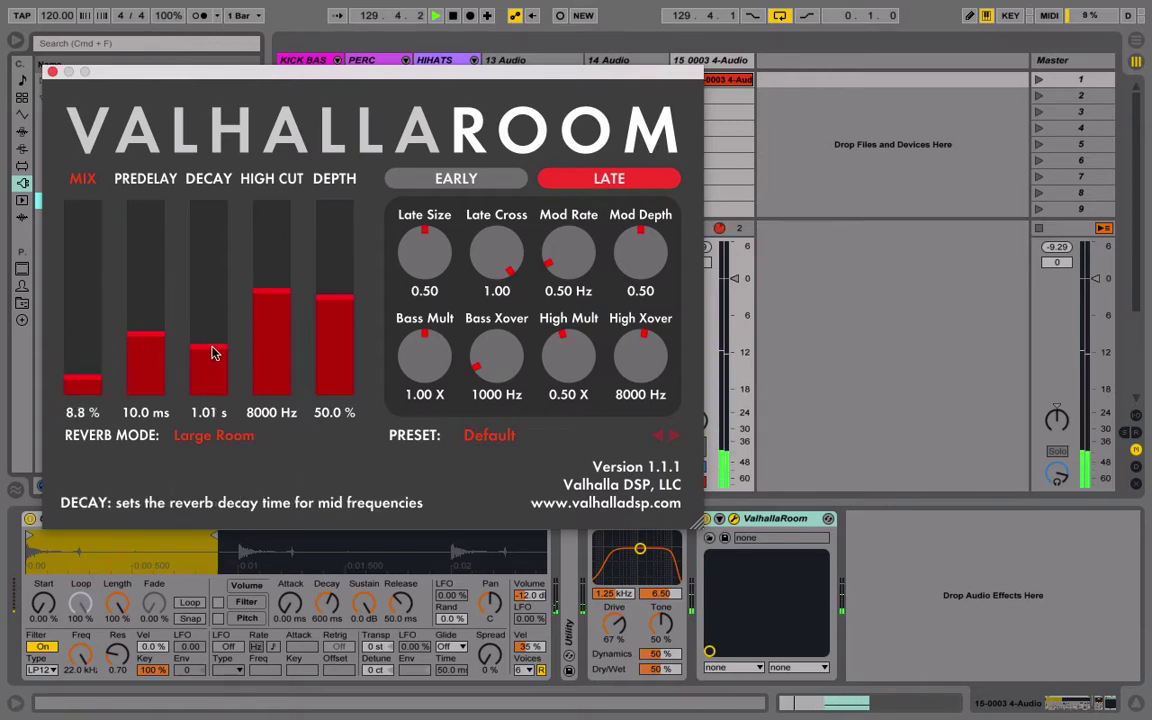
left_click_drag(88, 379, 85, 392)
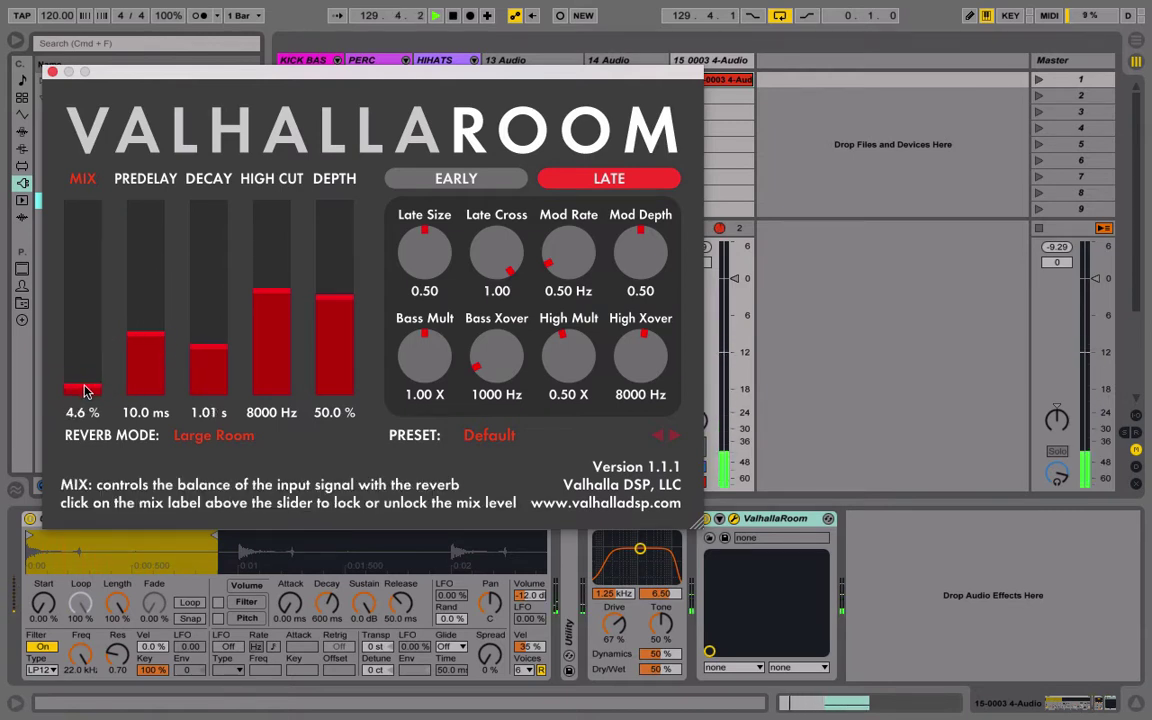
Load ValhallaRoom's SizzlePlate preset, set its decay to 0.71 s and mix to 3.2%, and close the plug-in window.
left_click(489, 435)
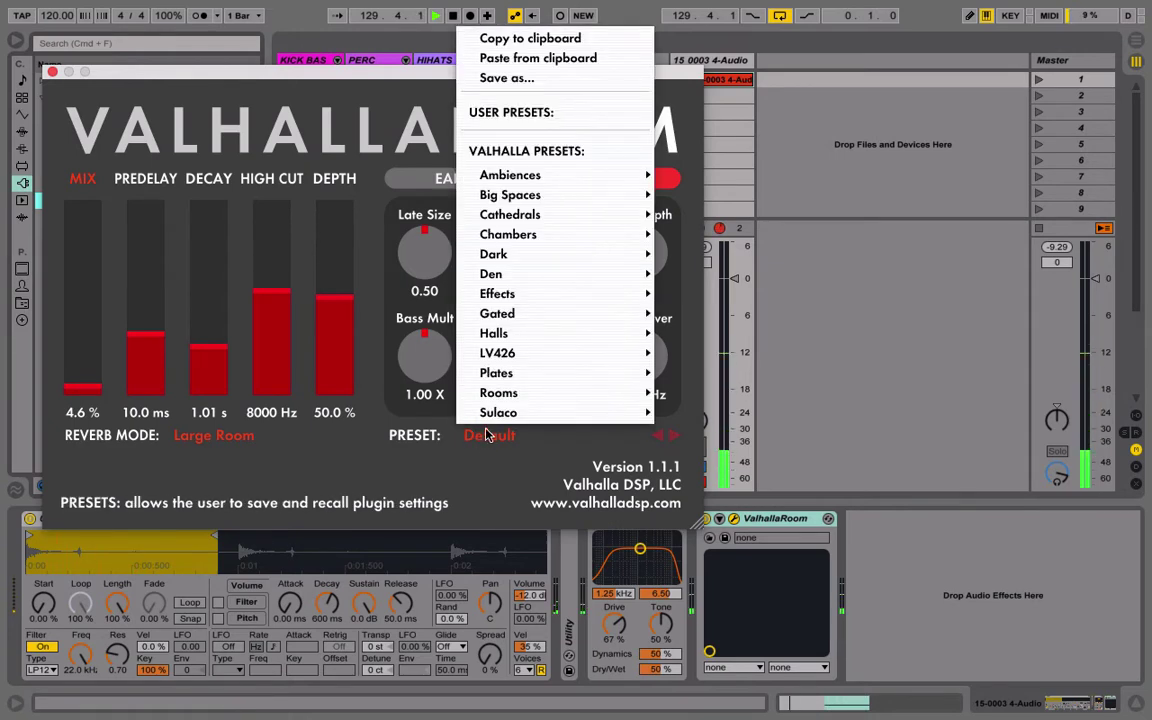
mouse_move(533, 376)
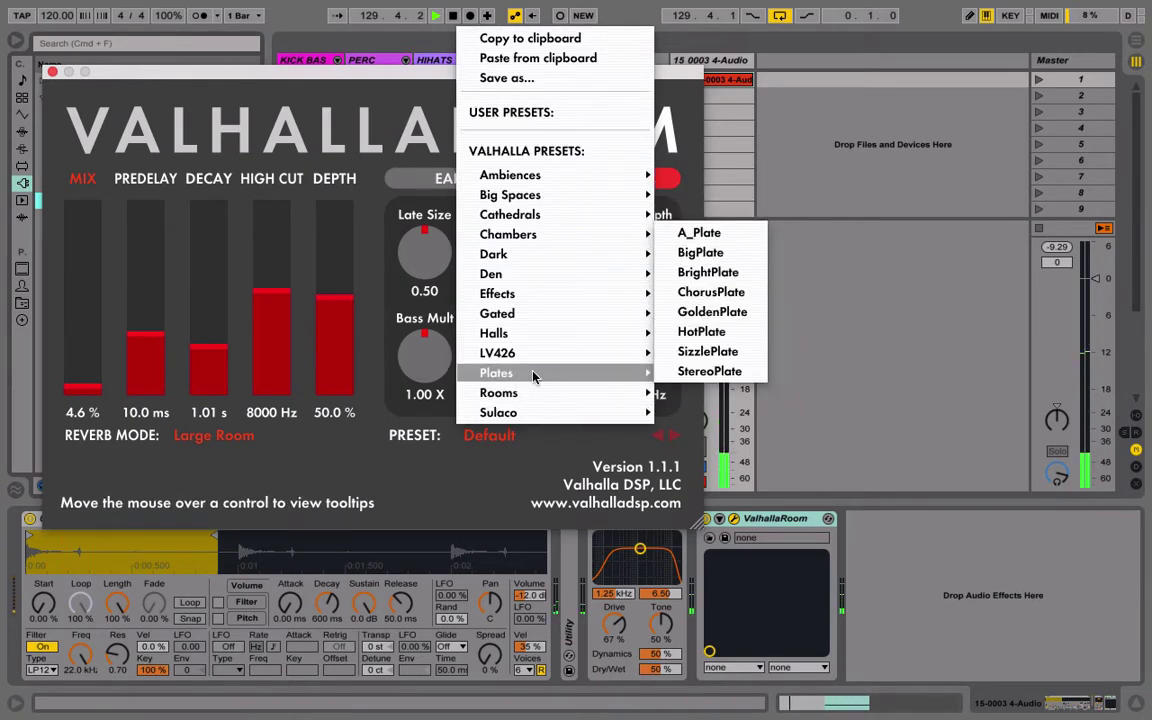
left_click(707, 351)
left_click_drag(100, 347, 97, 387)
left_click_drag(211, 342, 211, 360)
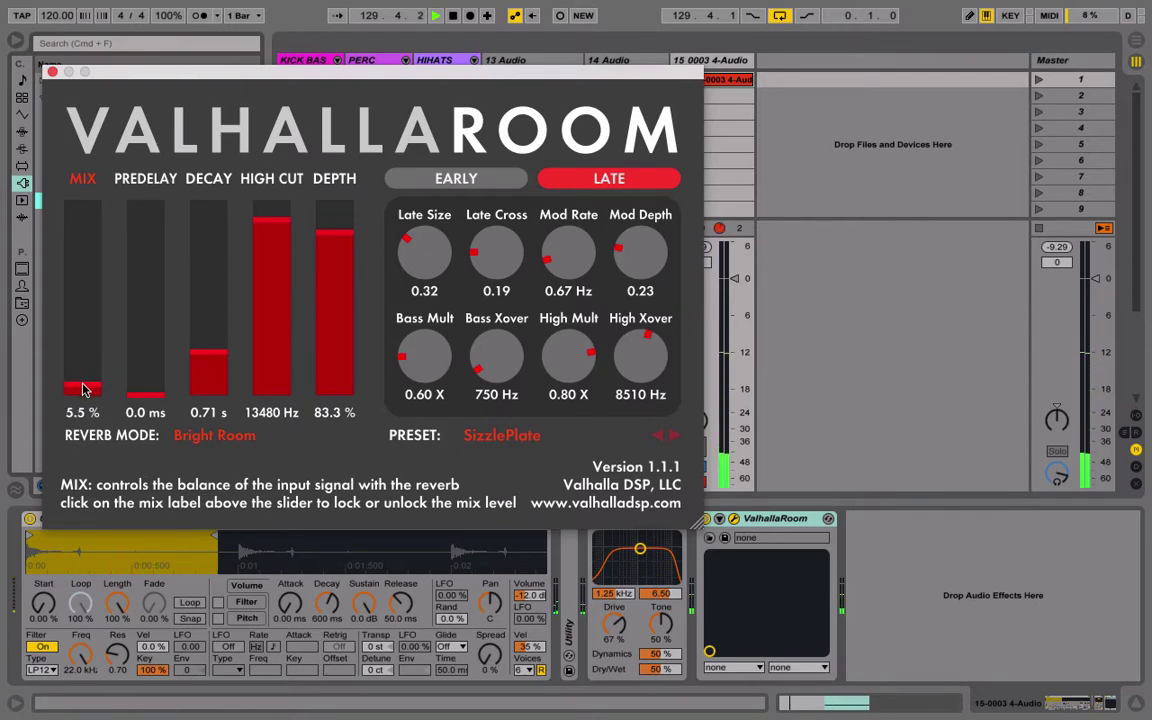
left_click_drag(84, 389, 83, 396)
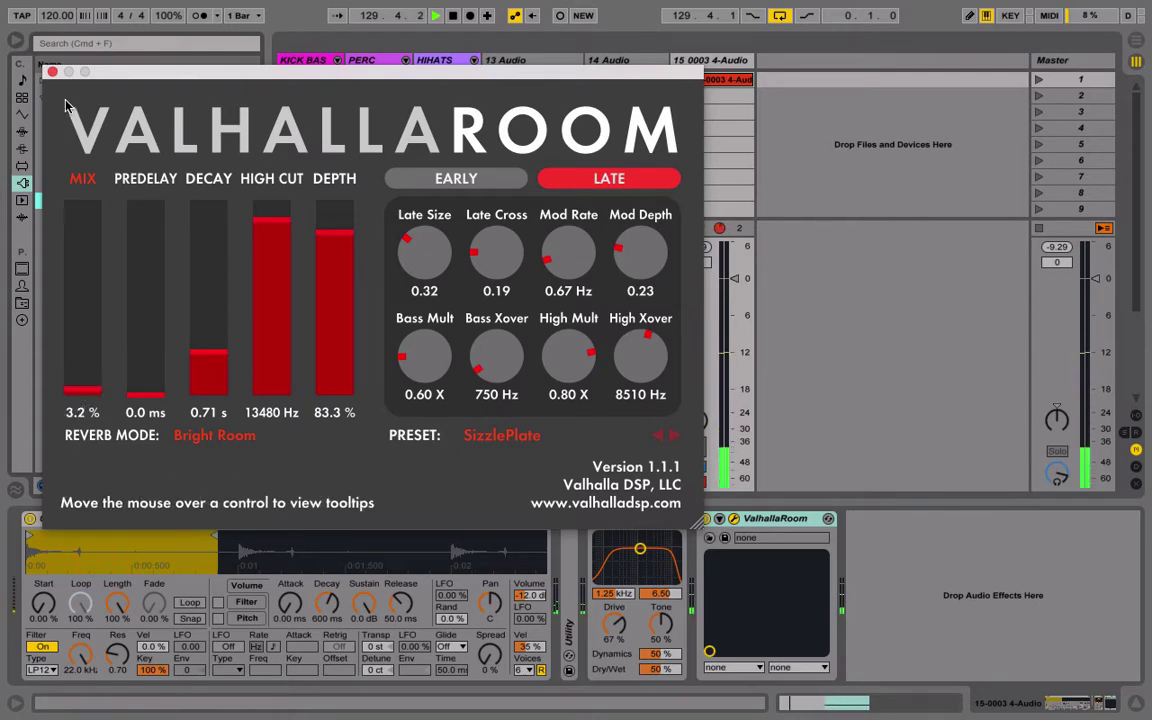
left_click(49, 71)
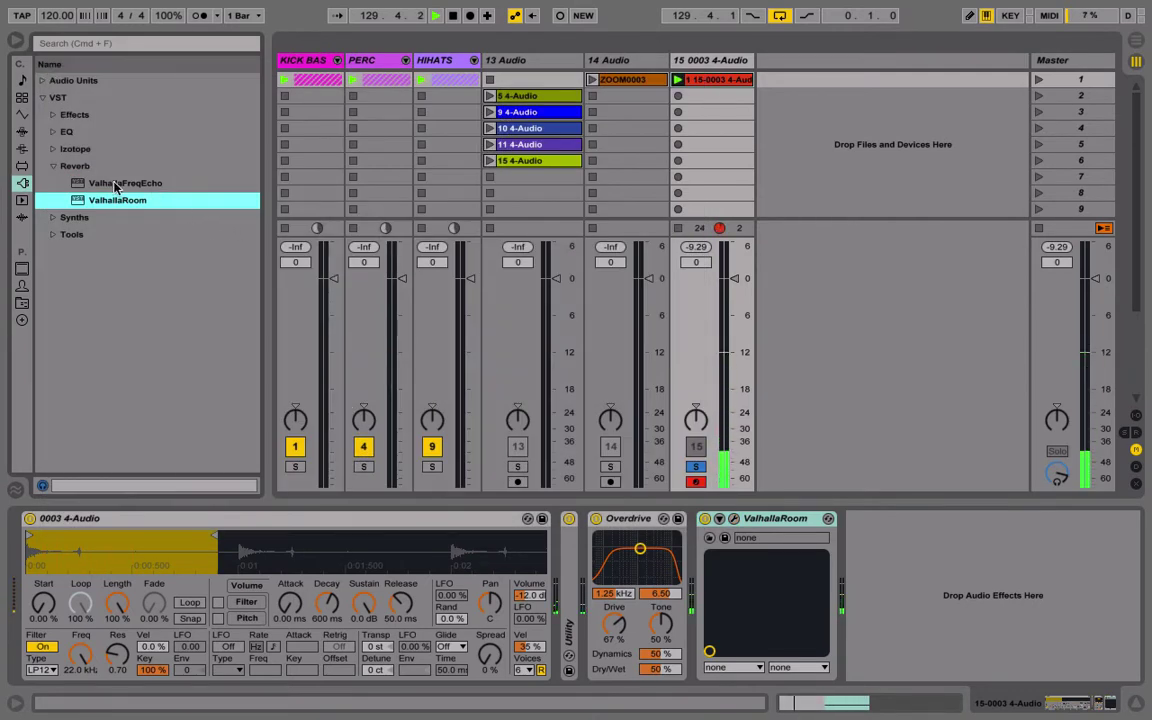
Add a Glue Compressor after ValhallaRoom, with its threshold at -21.6 dB and soft clipping enabled.
left_click(53, 167)
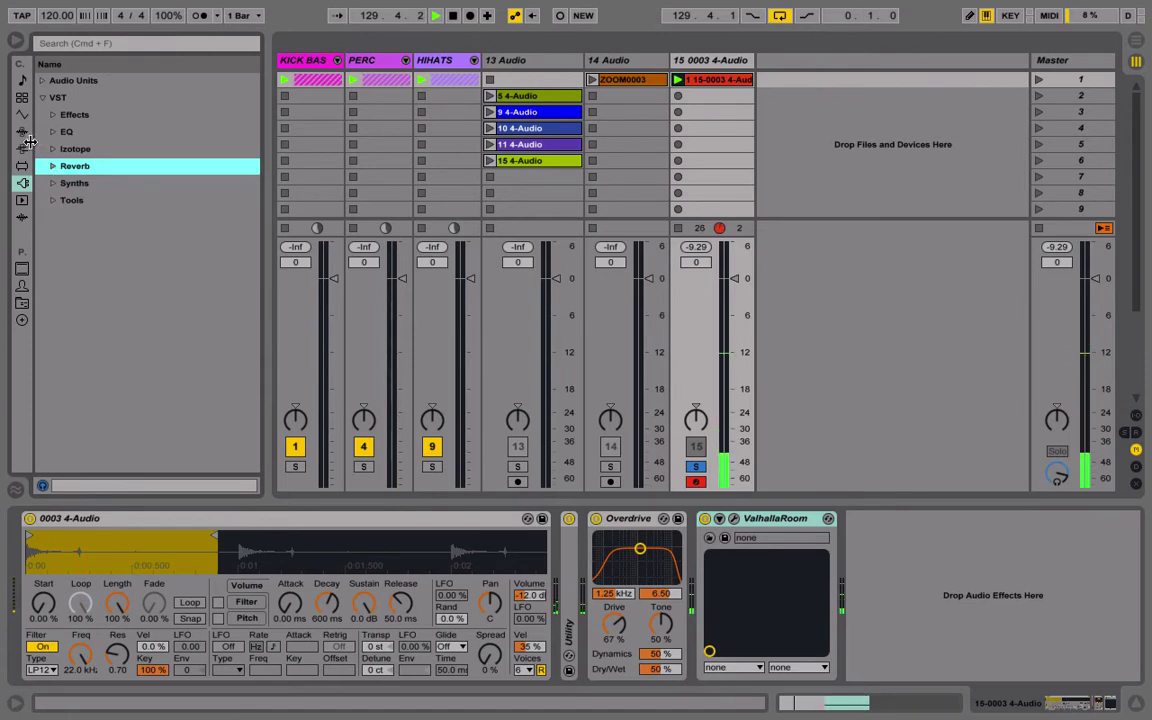
left_click(23, 133)
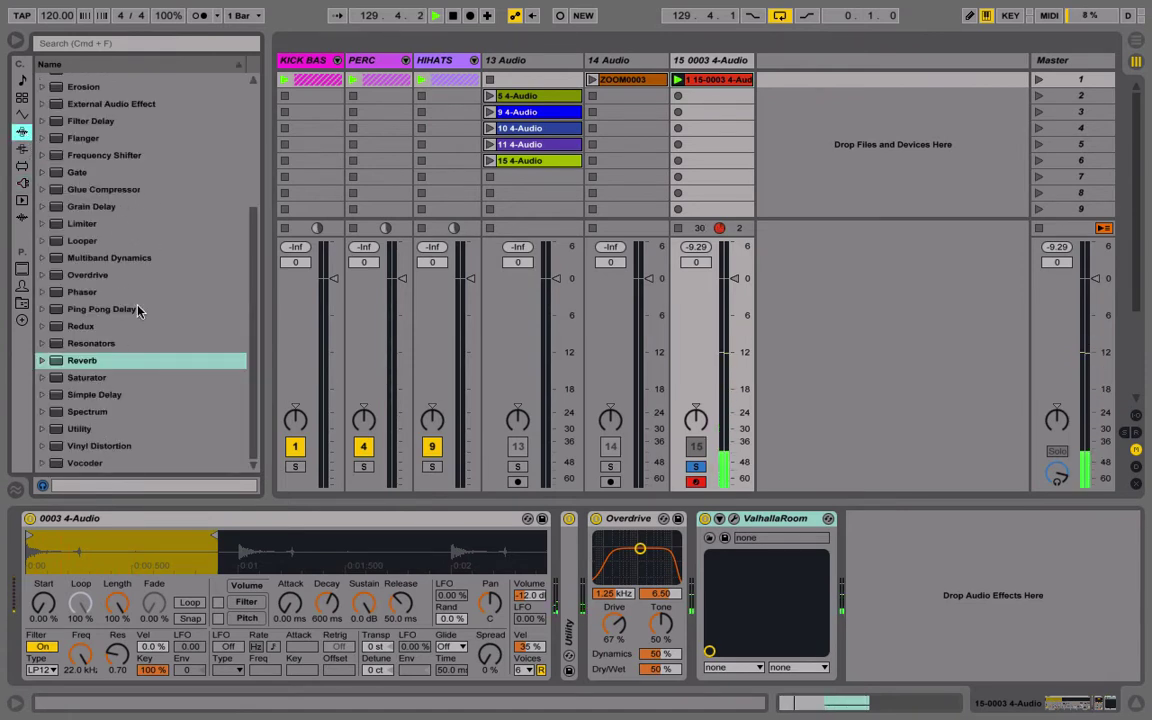
double_click(102, 190)
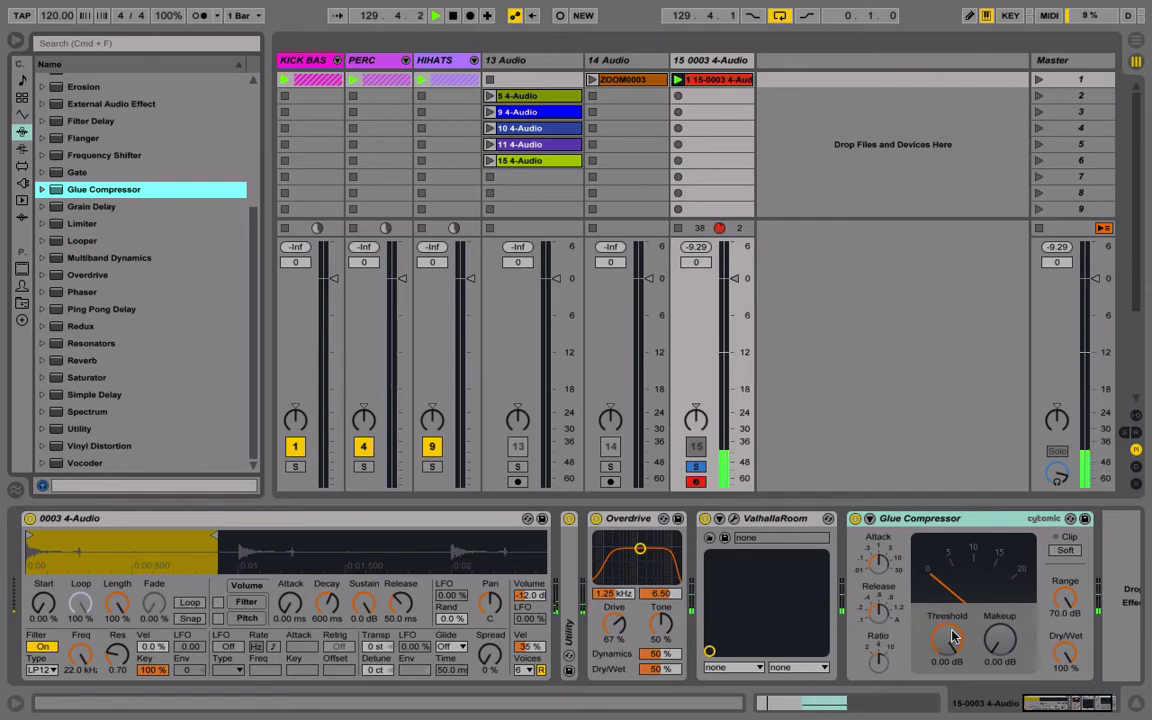
left_click_drag(953, 637, 953, 648)
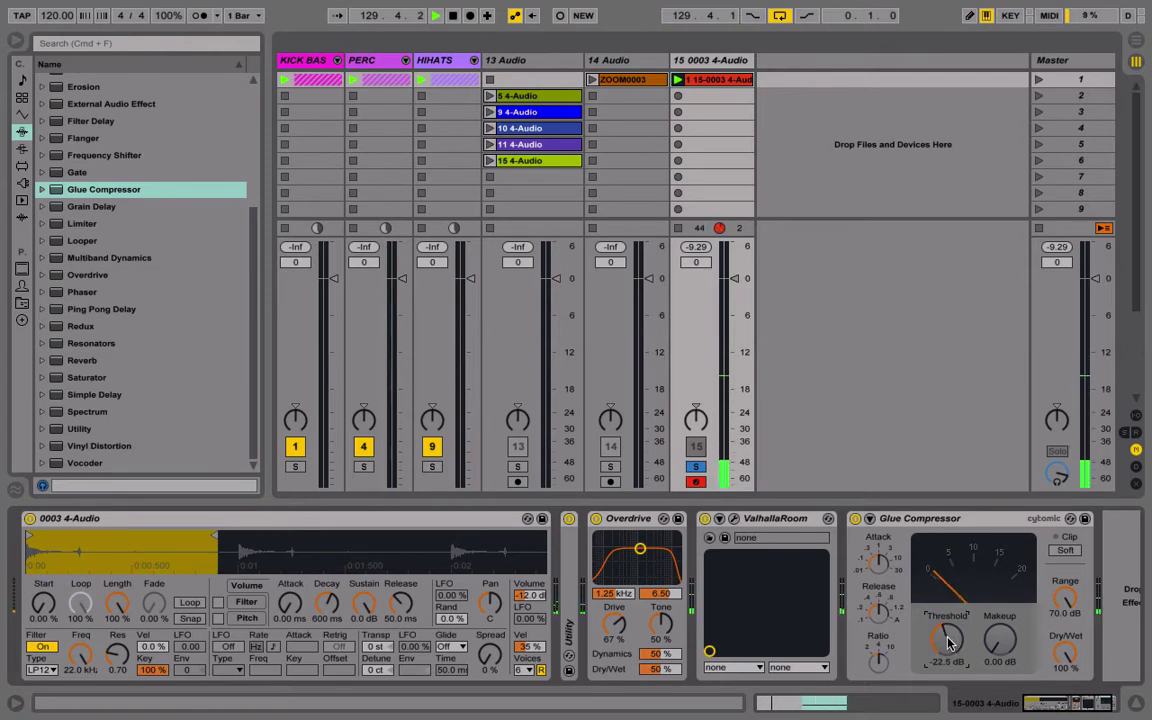
left_click(1067, 551)
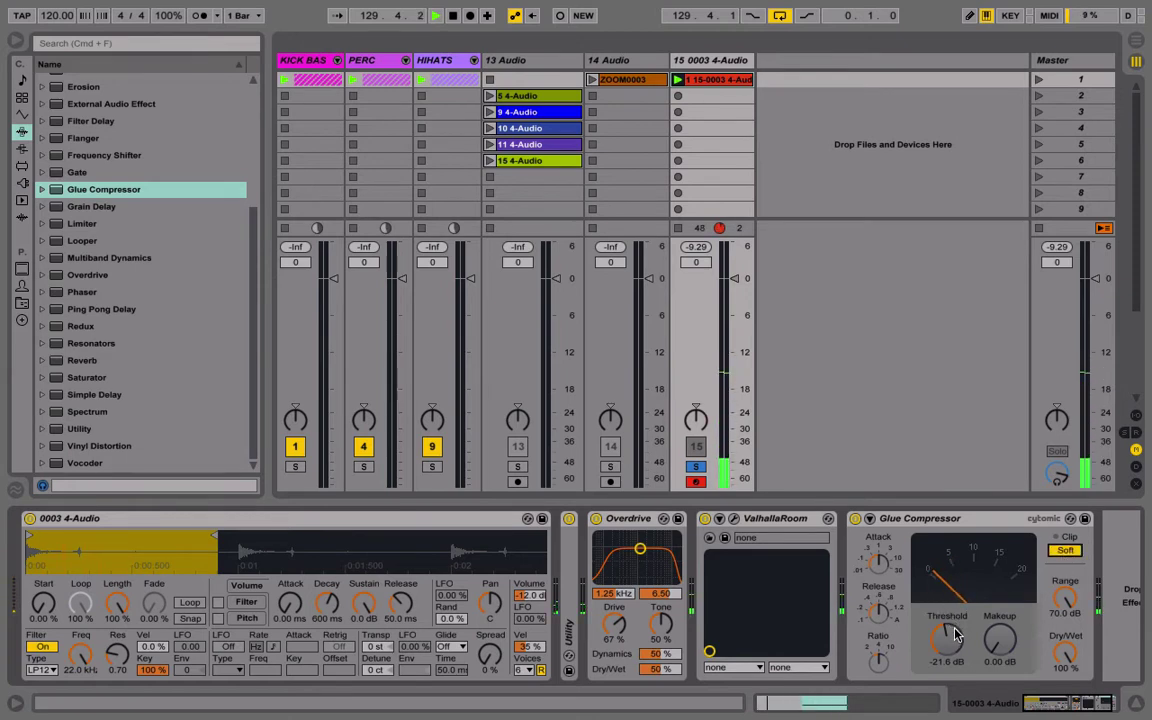
left_click_drag(946, 637, 953, 648)
Fold the Overdrive and ValhallaRoom devices and compare the sound with the Glue Compressor bypassed and active.
double_click(765, 518)
double_click(630, 518)
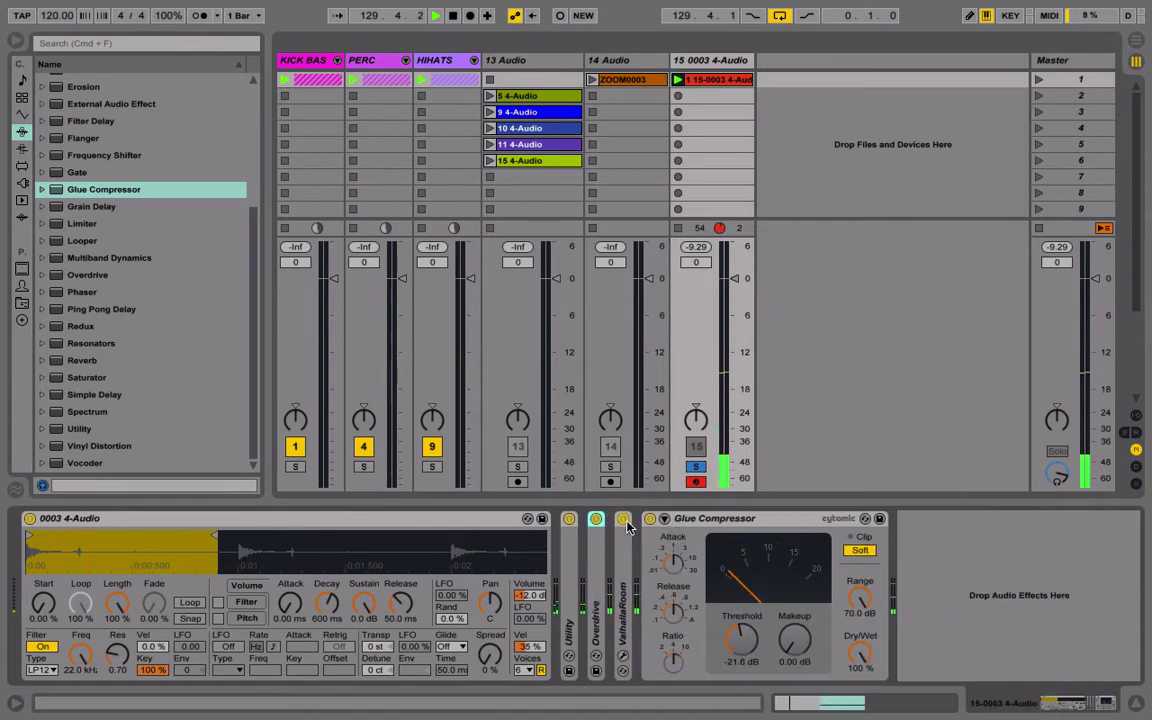
left_click(649, 518)
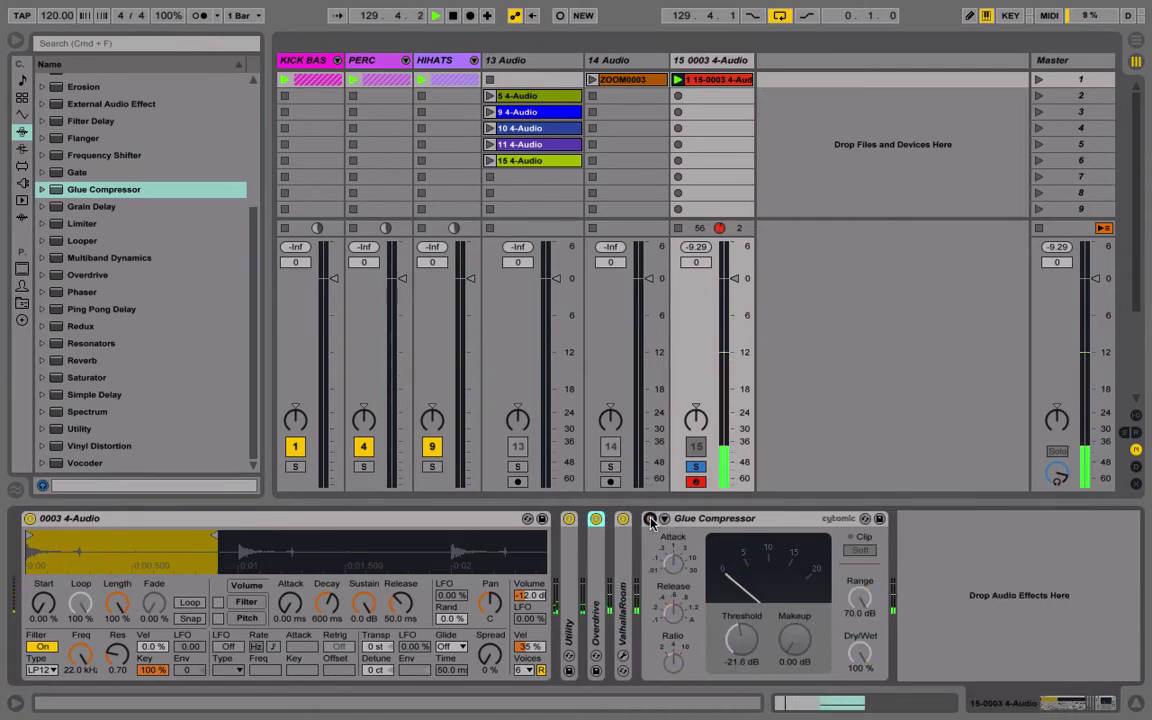
left_click(649, 518)
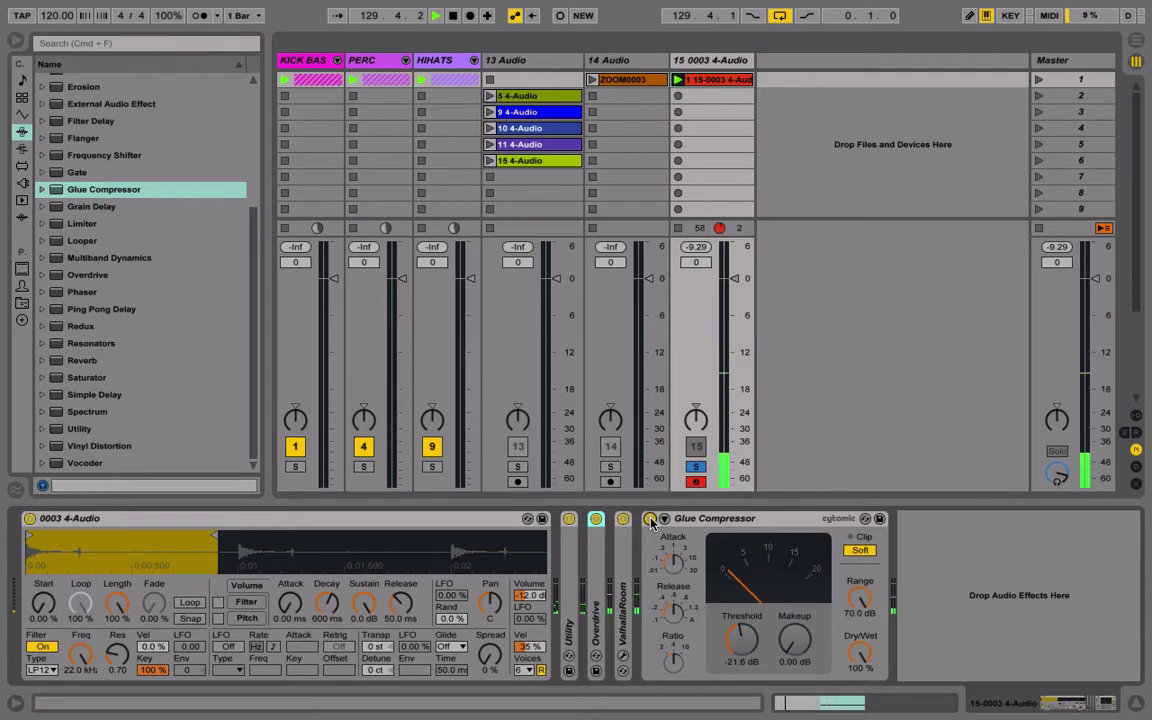
left_click(649, 518)
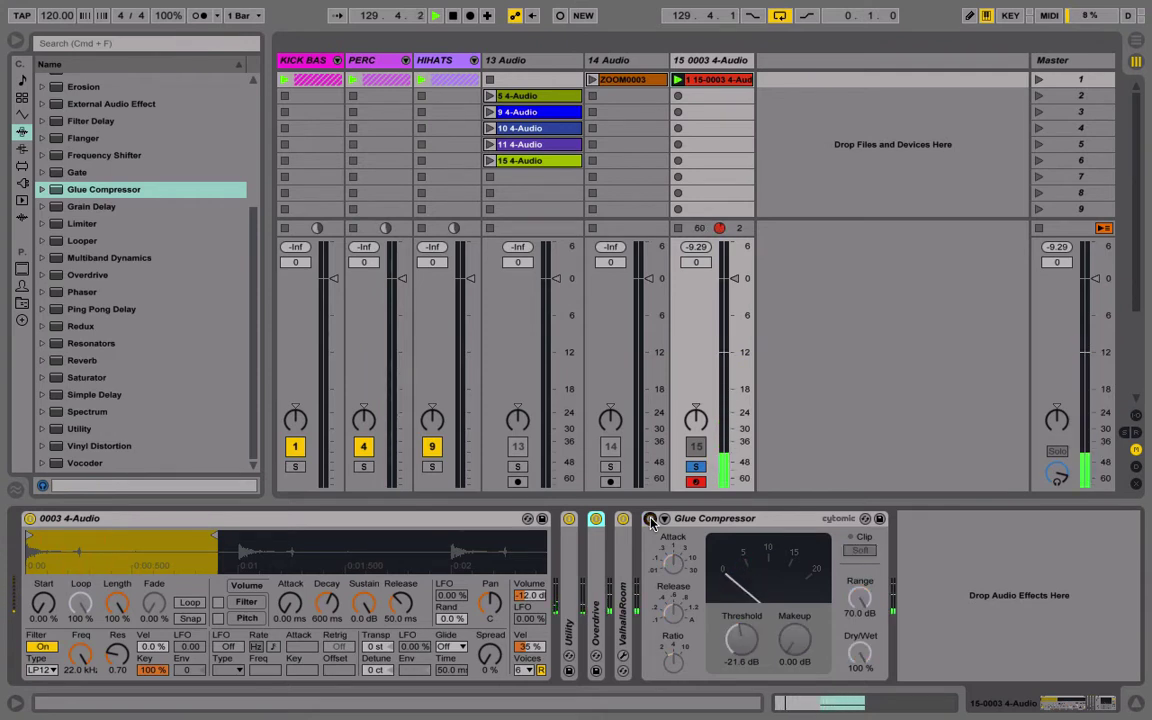
left_click(649, 519)
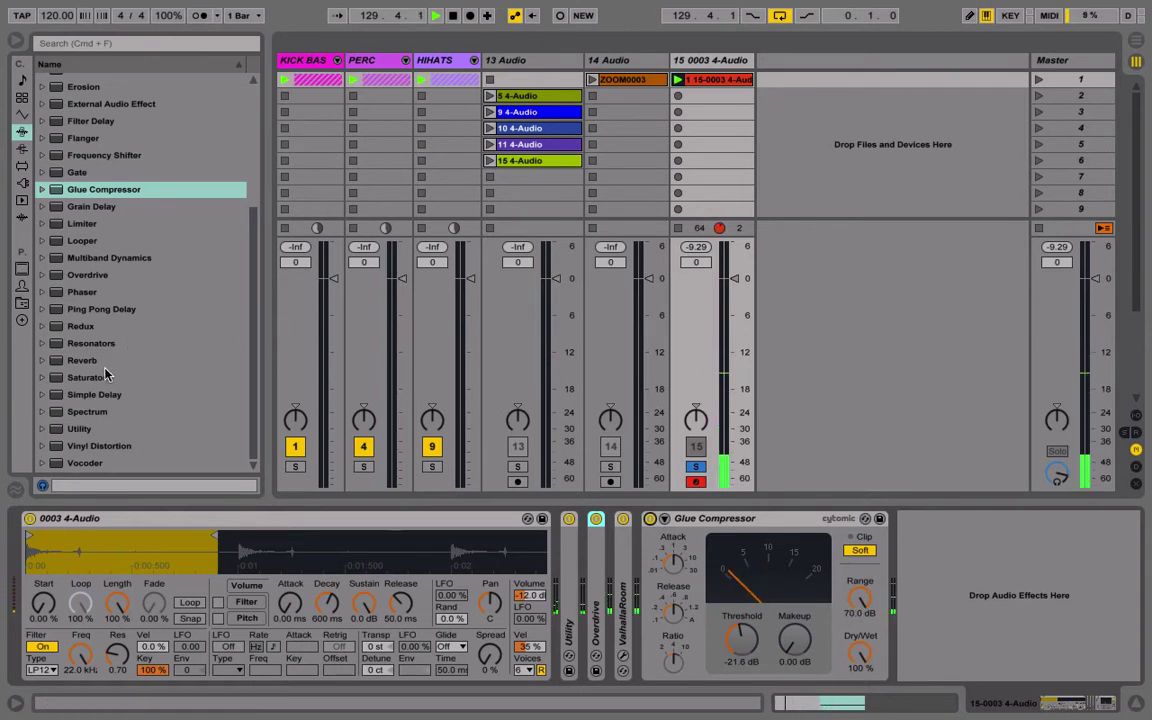
Add a Utility after the Glue Compressor and, with the compressor bypassed, set the Utility's gain to -2.22 dB to match levels.
double_click(79, 428)
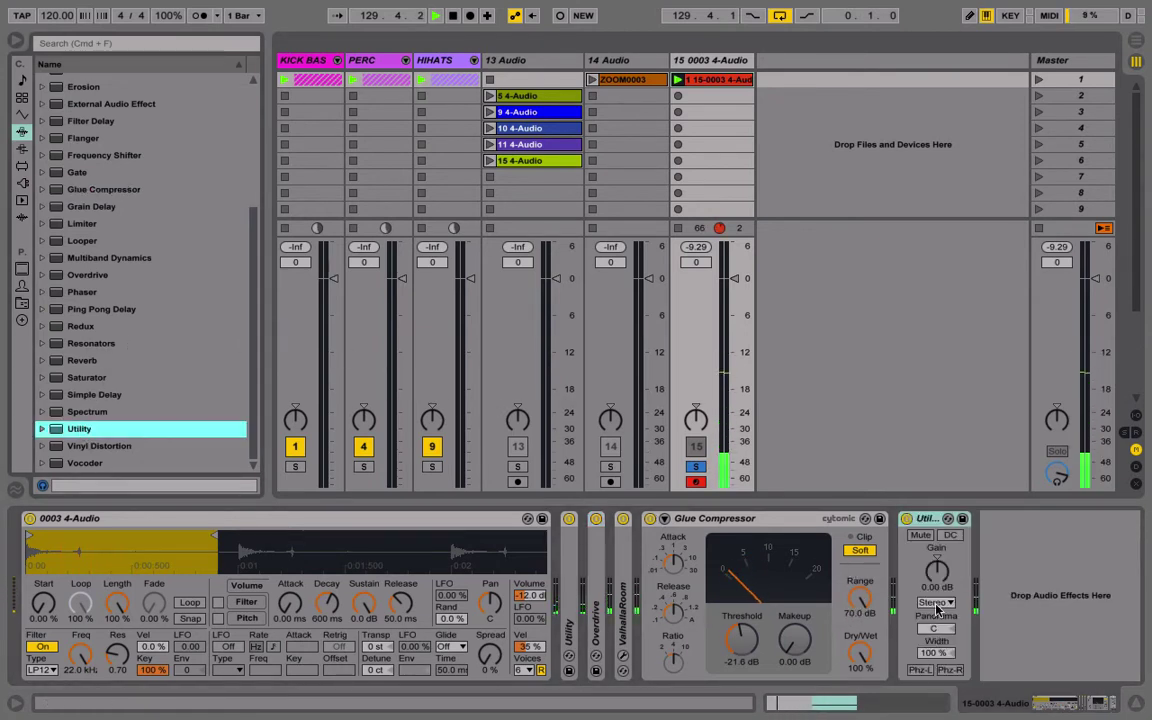
left_click(935, 569)
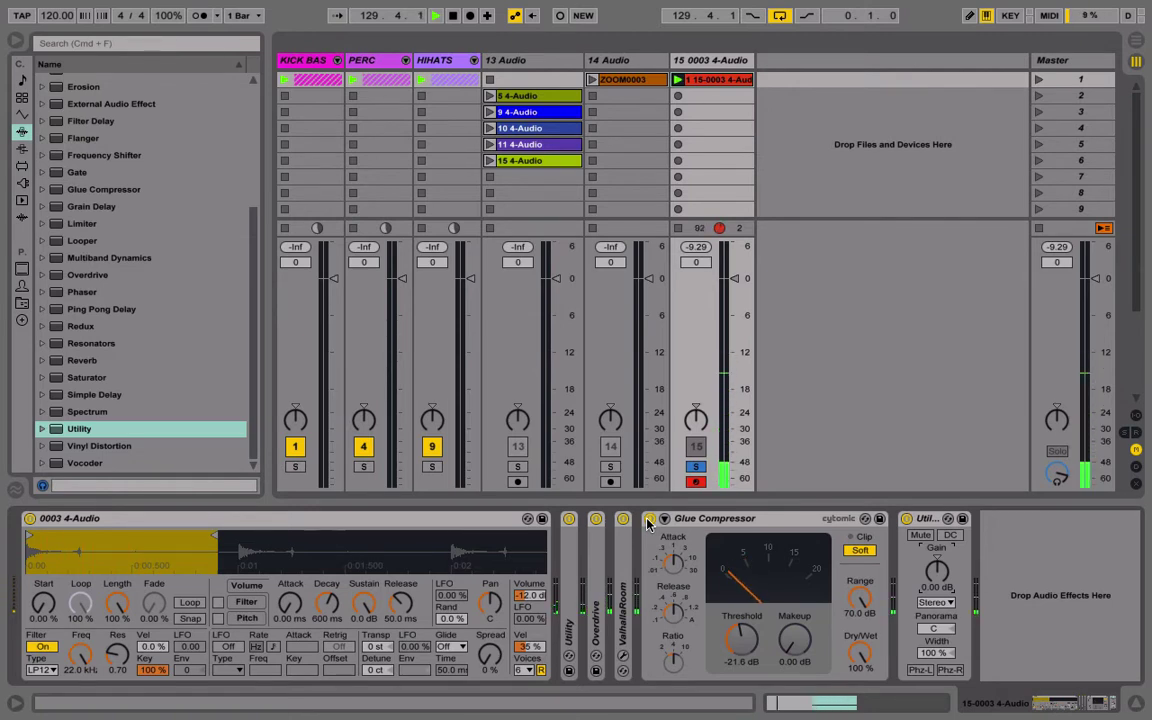
left_click(650, 520)
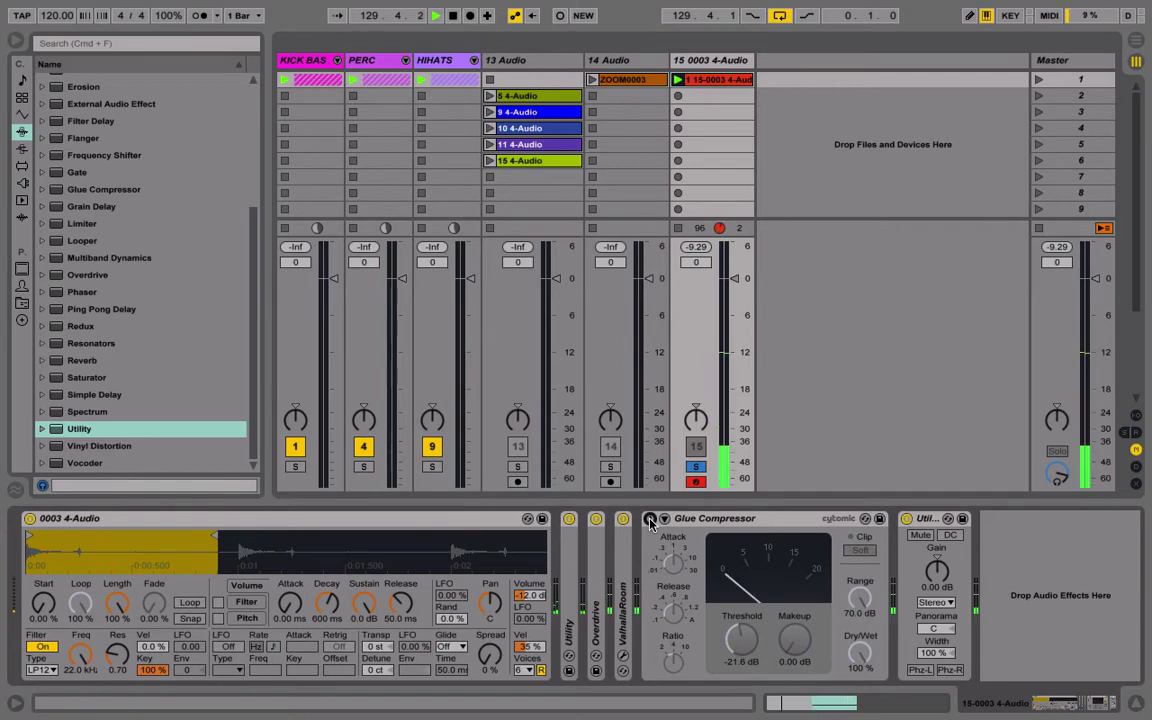
left_click(650, 520)
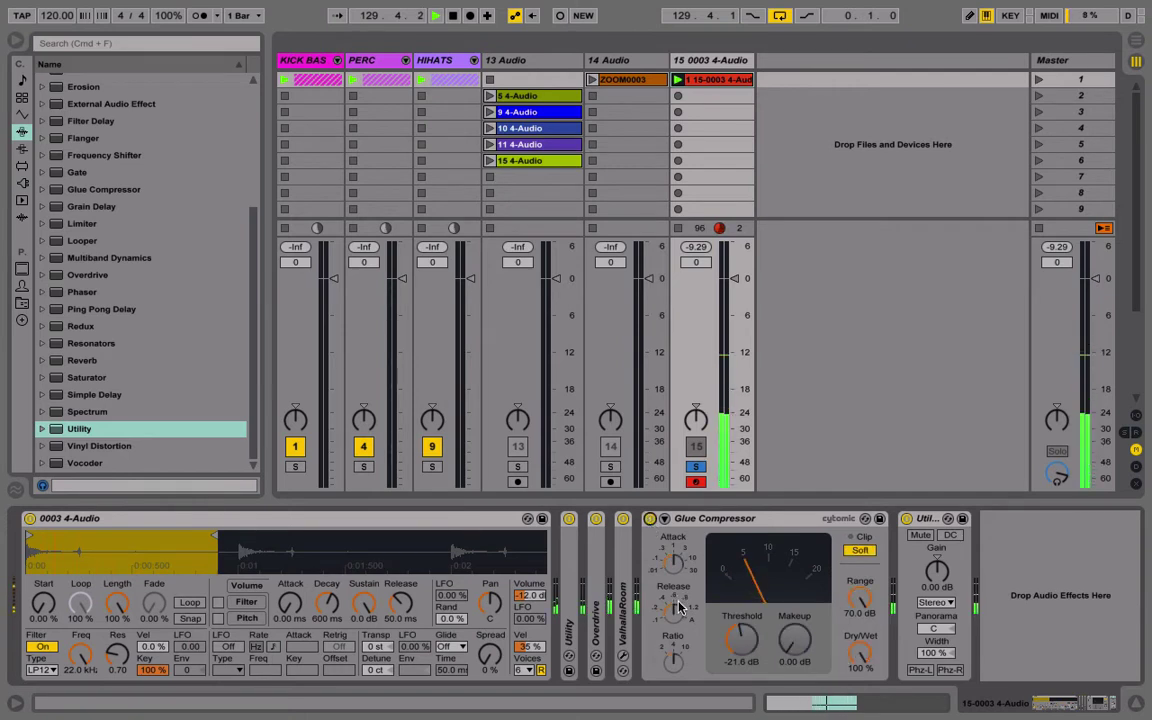
left_click(650, 520)
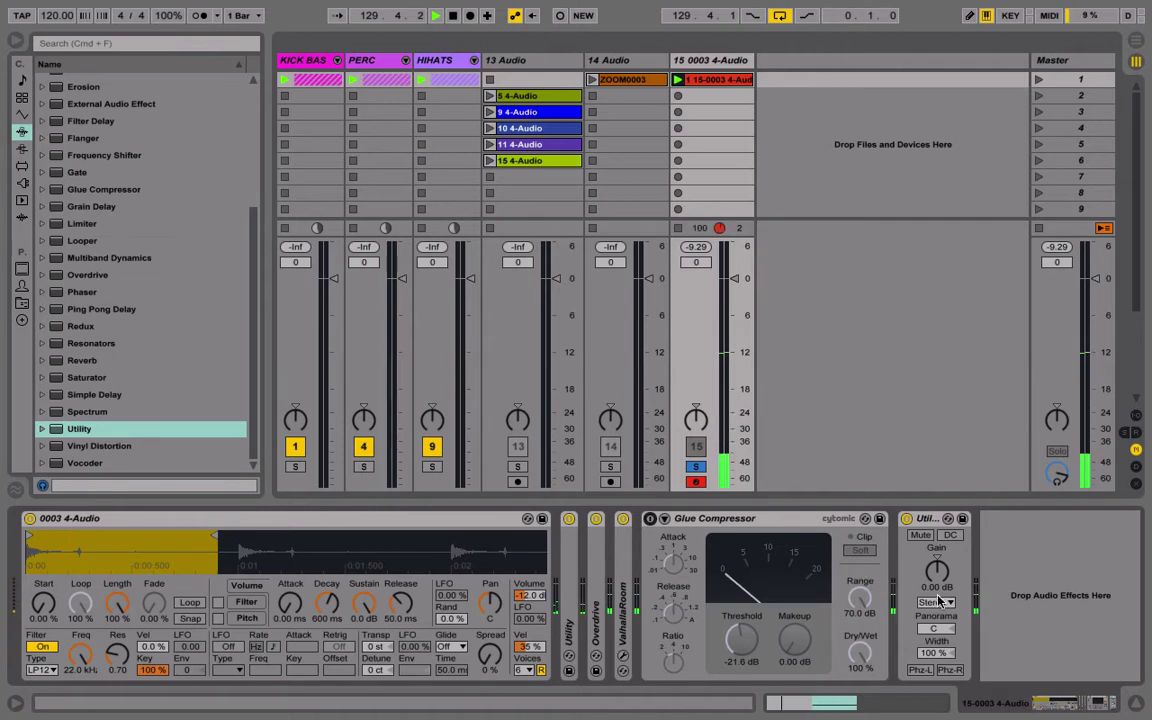
left_click_drag(938, 572, 938, 580)
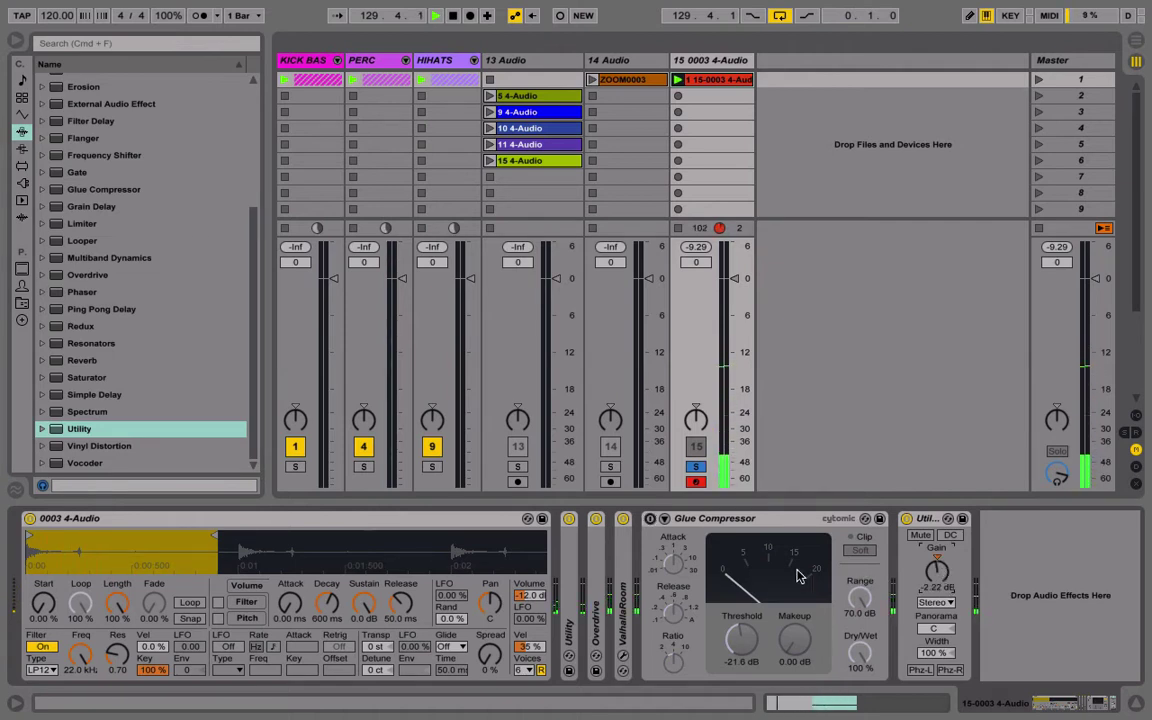
Compare the compressed and bypassed sound once more, and delete the Glue Compressor and the Utility after it.
left_click(650, 519)
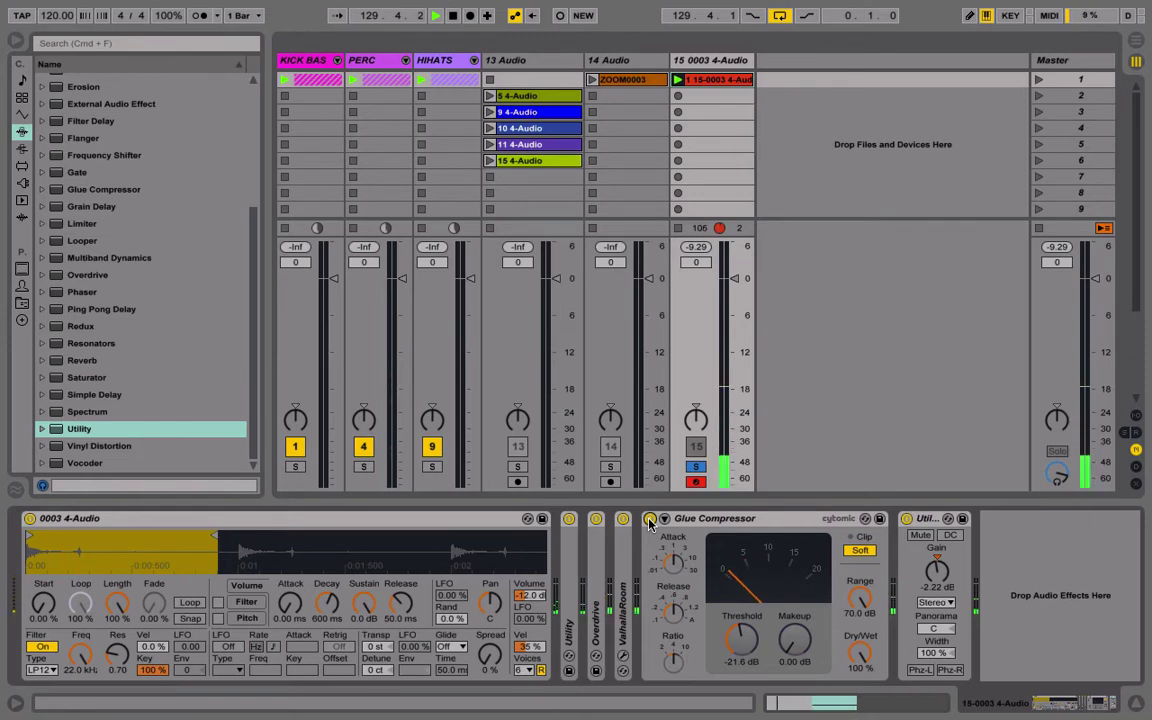
left_click(650, 519)
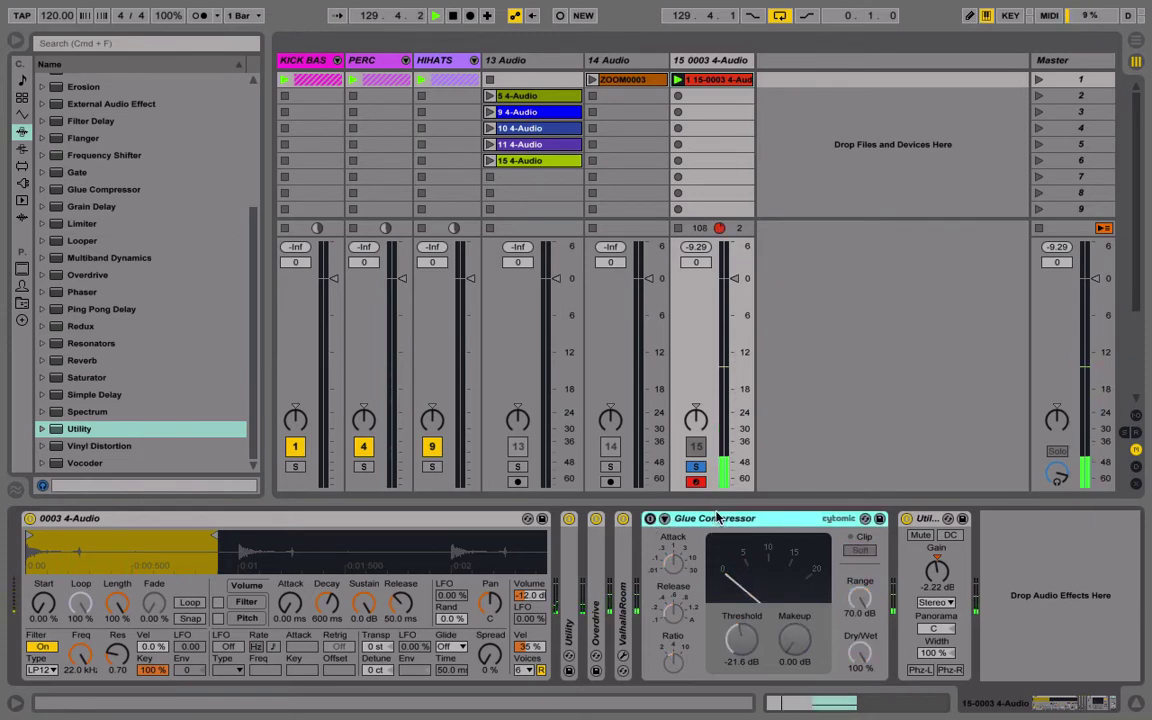
key("Delete")
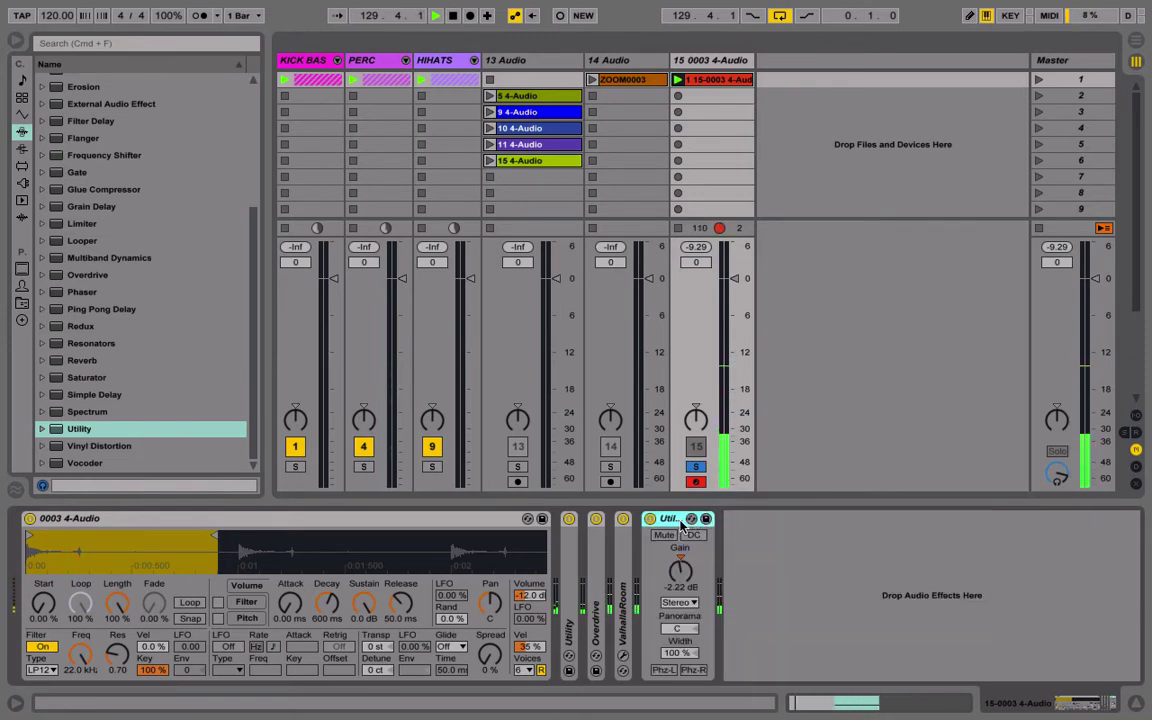
key("Delete")
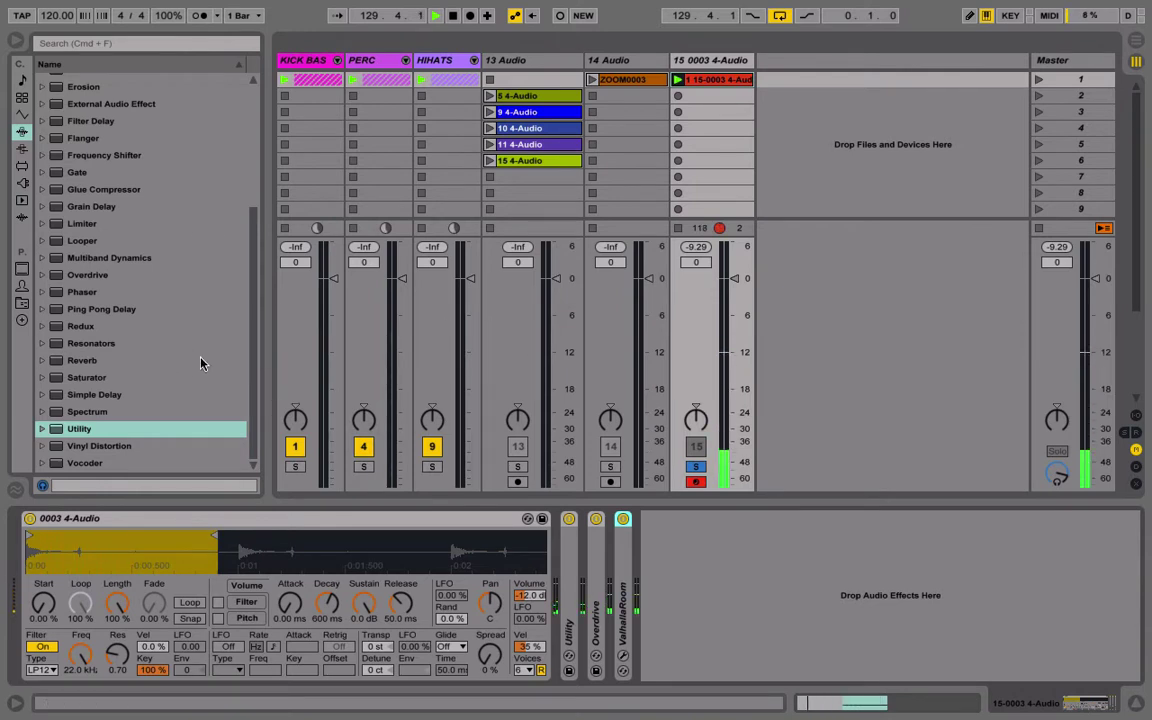
Add a Limiter after ValhallaRoom and raise its gain to 5.1 dB.
left_click(77, 428)
scroll(100, 380, "up", 5)
scroll(108, 320, "down", 5)
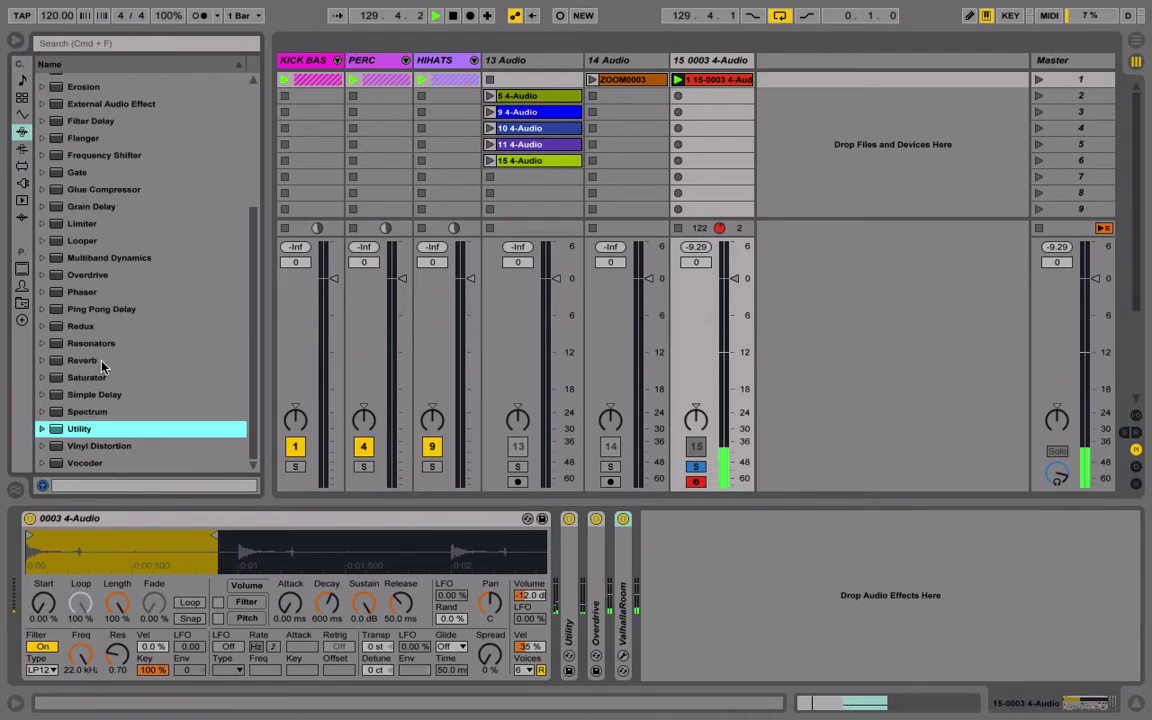
double_click(86, 224)
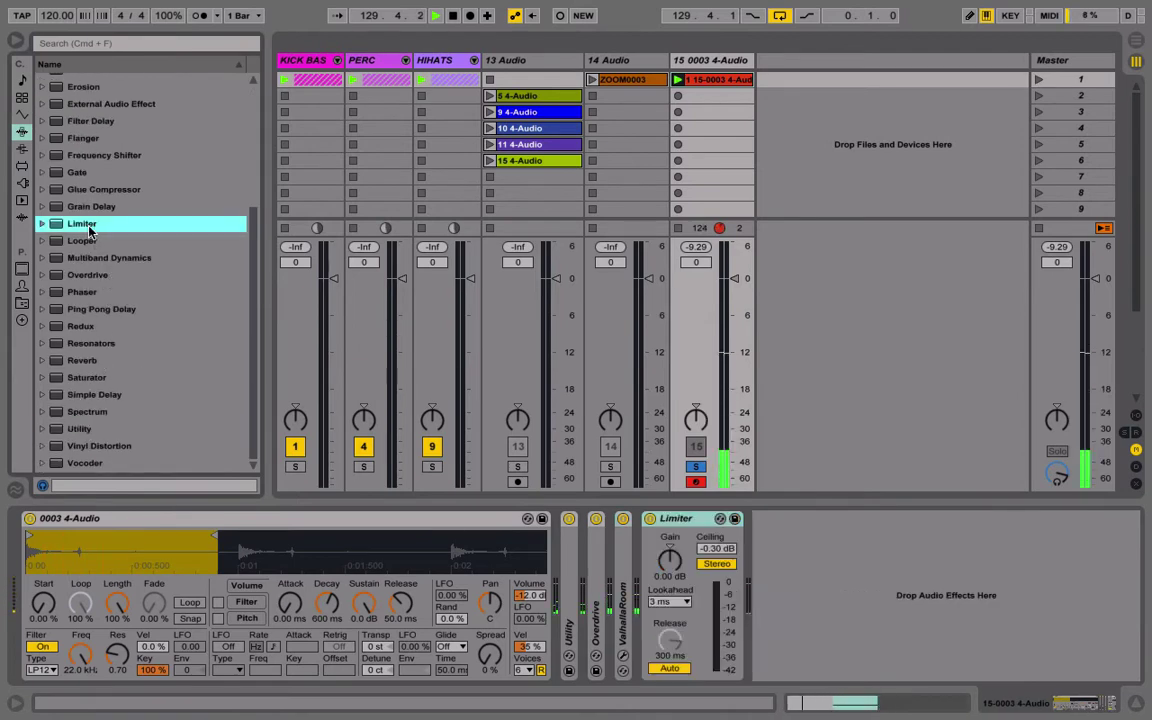
left_click(725, 552)
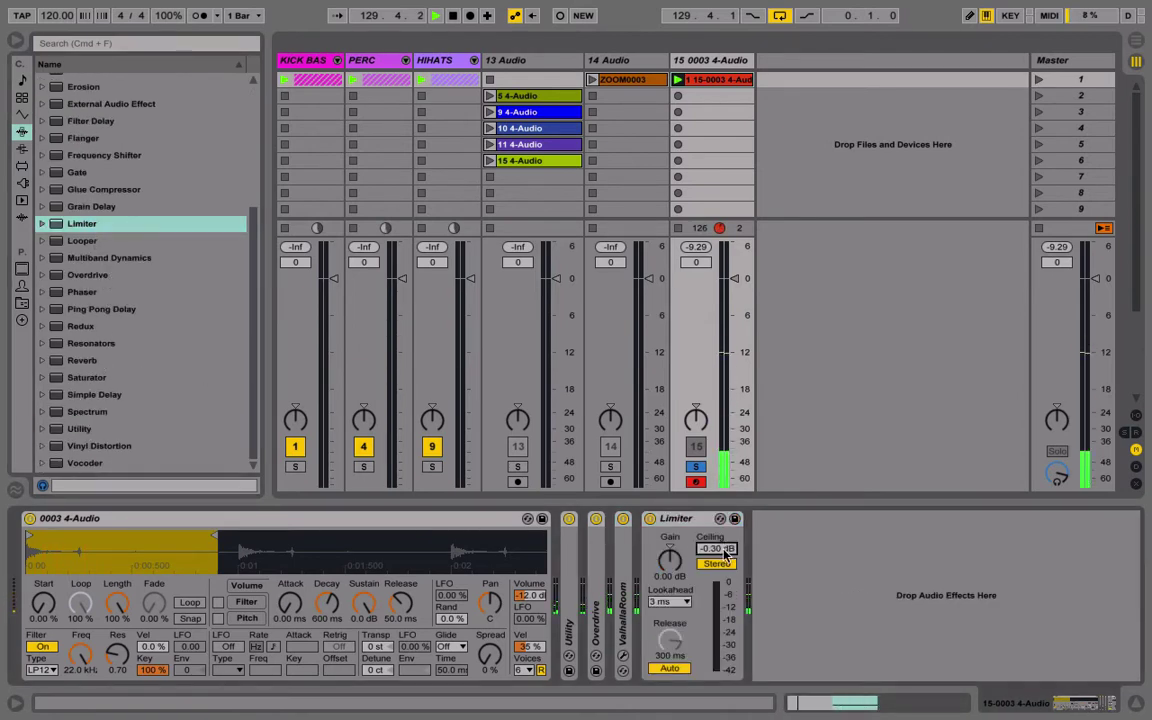
left_click_drag(671, 561, 671, 540)
Lower the sampler track's volume to -13 dB, and set the Limiter's gain to 16.9 dB and ceiling to 0 dB.
left_click_drag(740, 283, 733, 357)
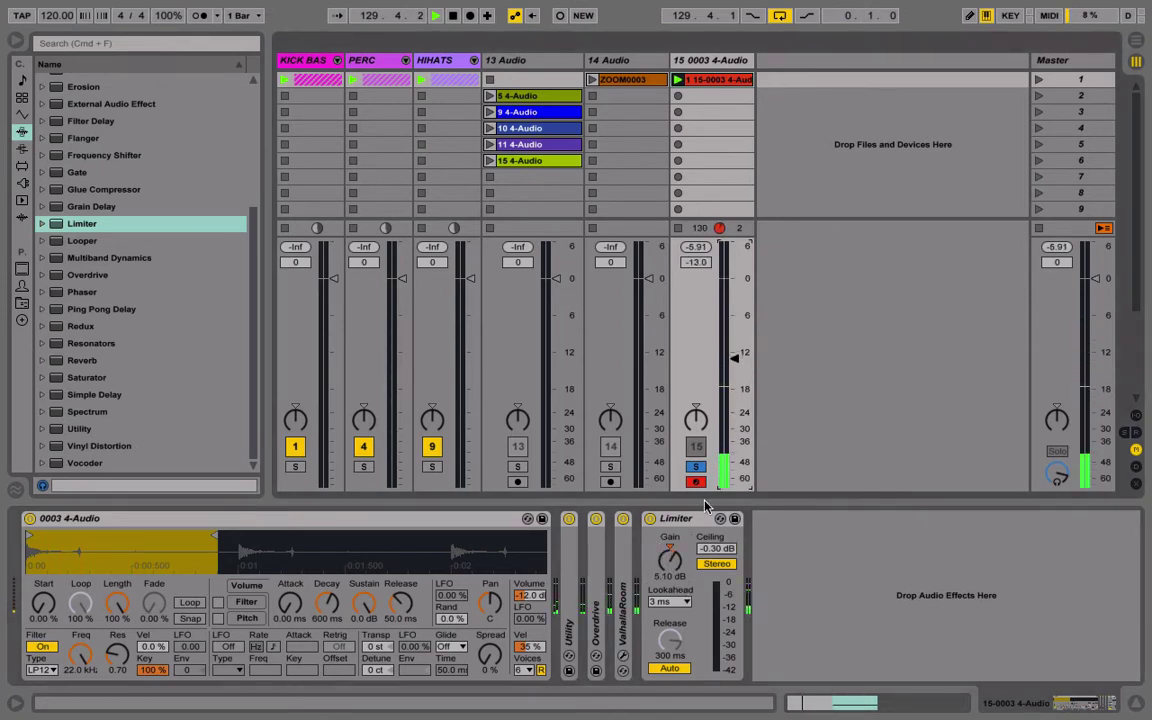
left_click_drag(671, 577, 671, 530)
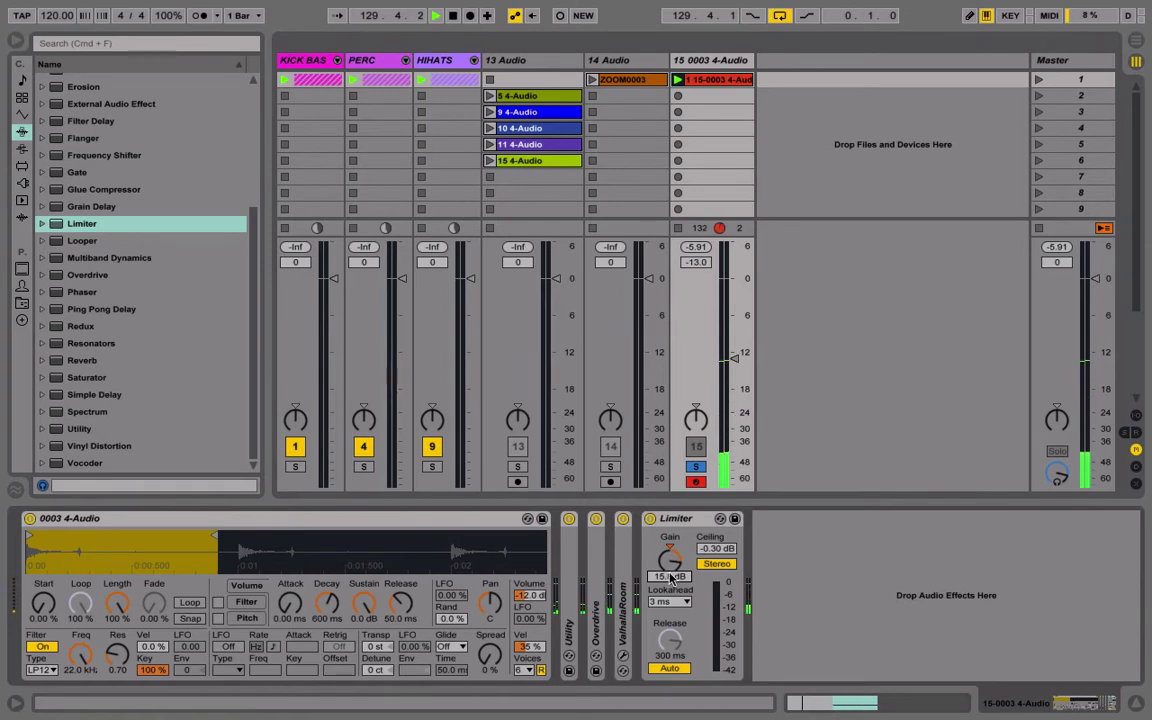
left_click_drag(671, 577, 706, 538)
left_click(706, 549)
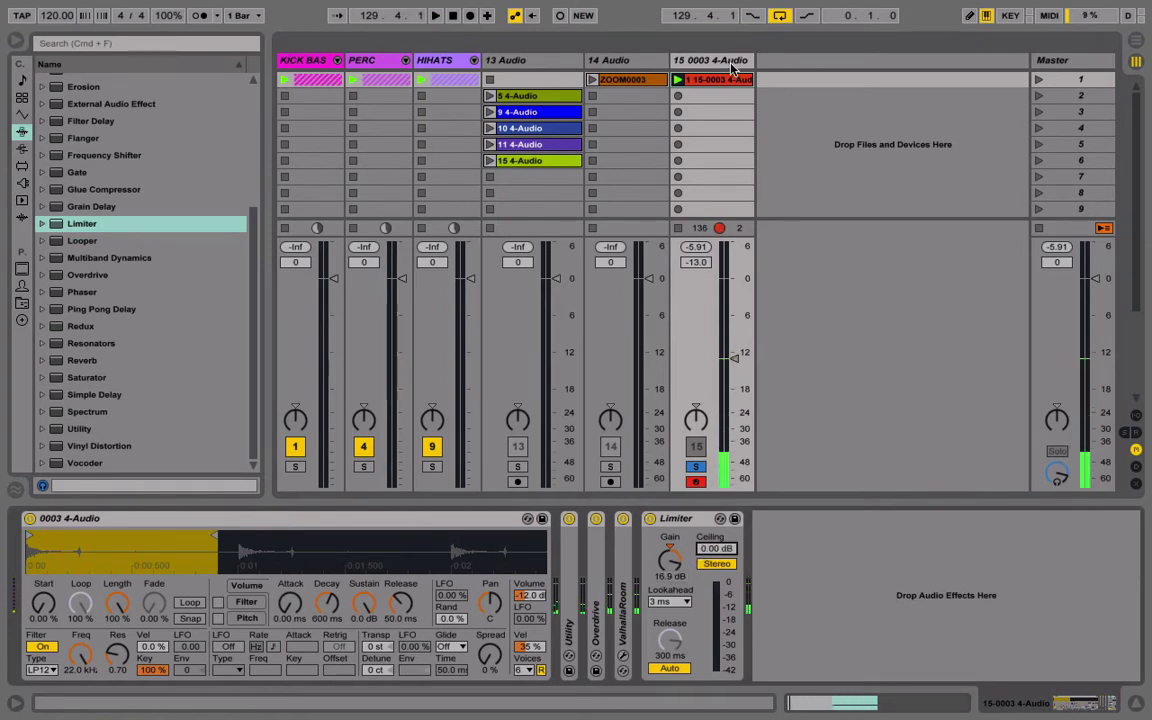
Freeze and flatten the sampler track to audio.
right_click(732, 68)
left_click(740, 155)
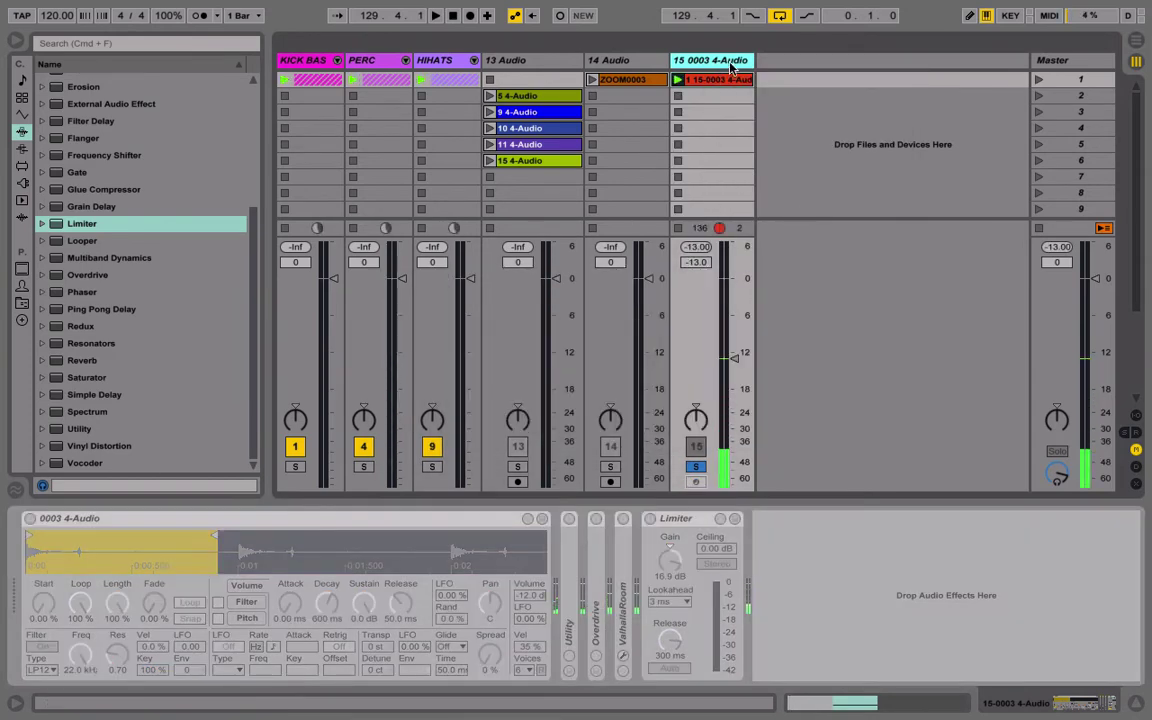
right_click(732, 68)
left_click(660, 168)
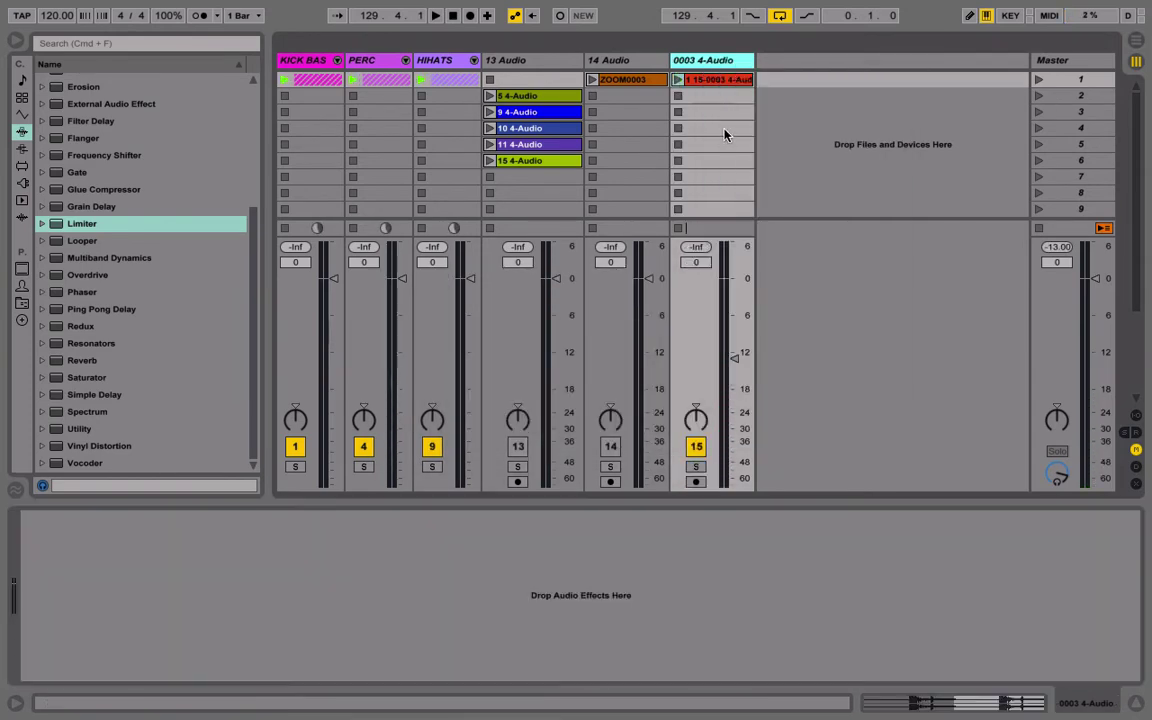
Play the flattened clip and move it from its session slot into the same track's arrangement at bar 129.
double_click(740, 79)
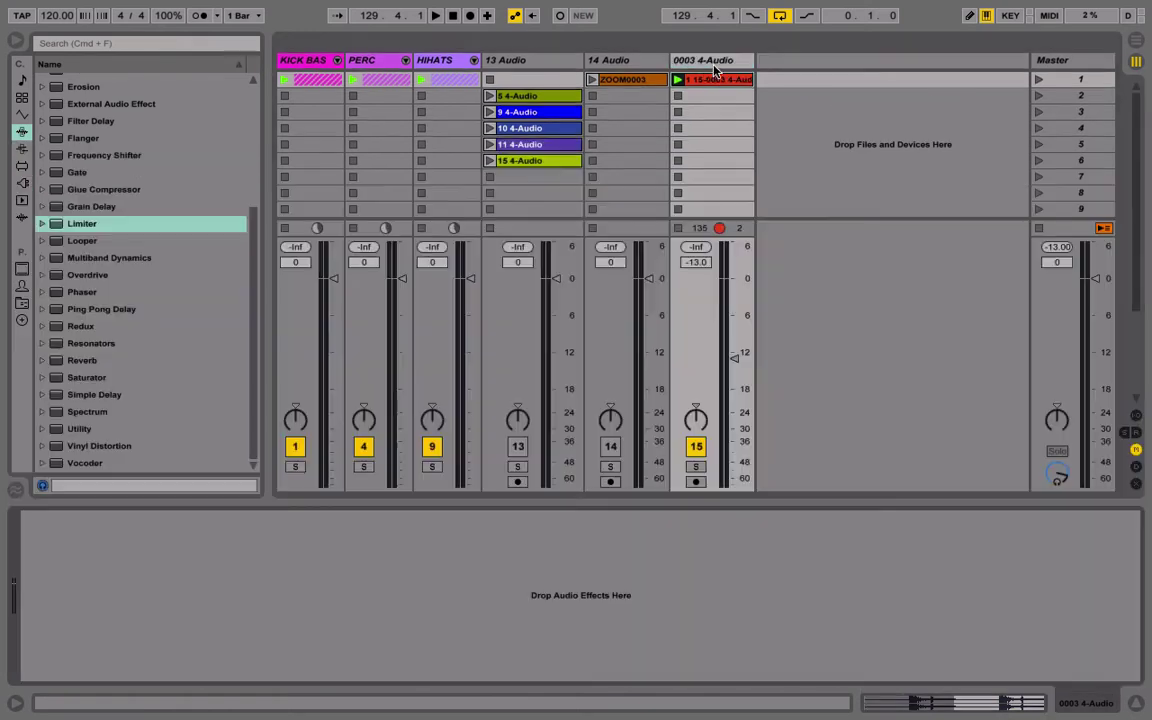
left_click_drag(712, 76, 552, 365)
key("Tab")
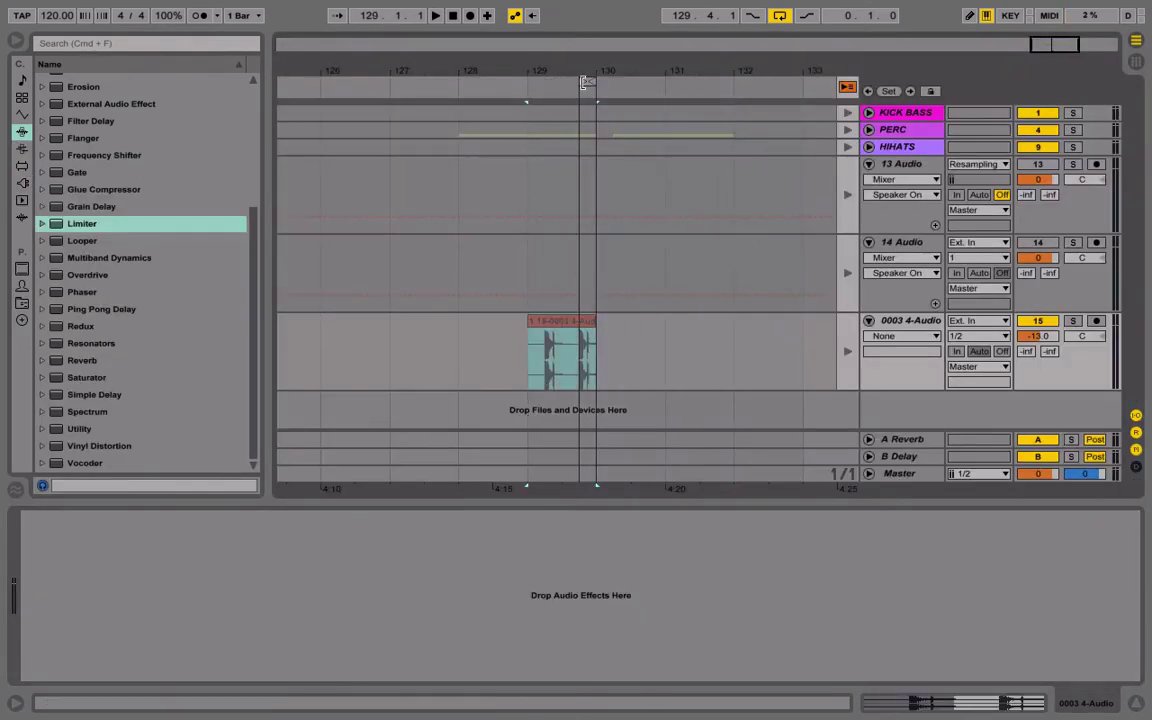
Loop bar 129 and set a fixed 1/16 grid over the enlarged 0003 4-Audio track.
left_click_drag(585, 81, 548, 240)
left_click_drag(871, 387, 871, 690)
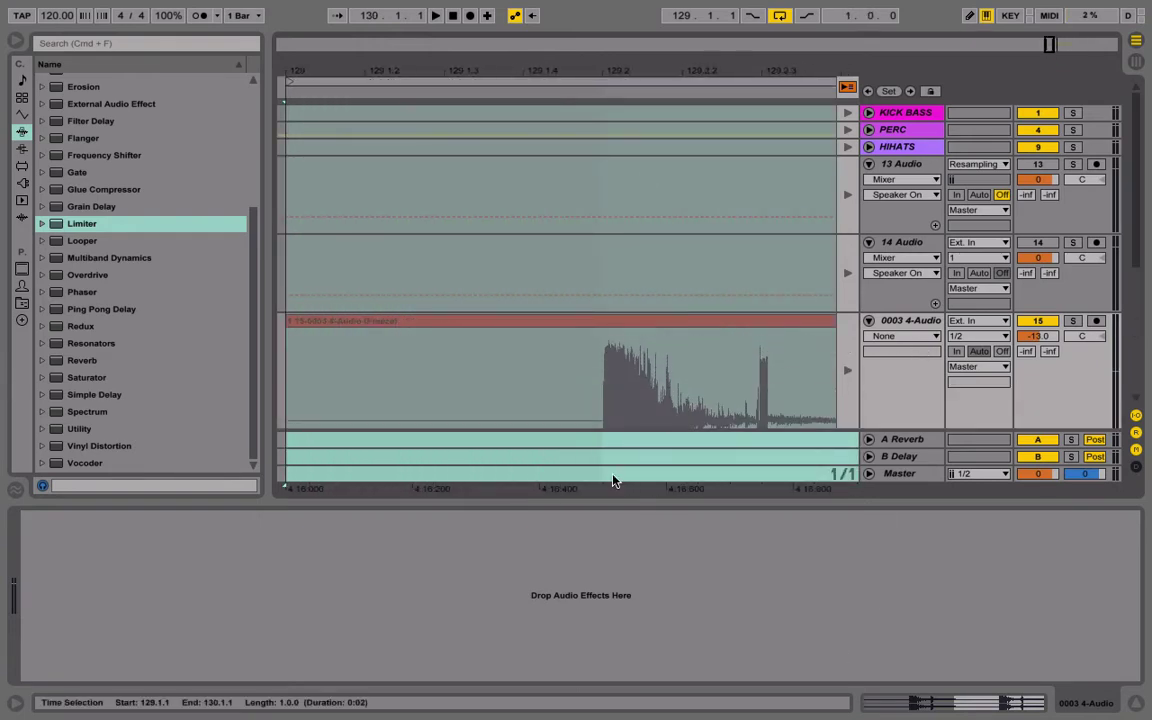
scroll(652, 354, "down", 5)
right_click(645, 318)
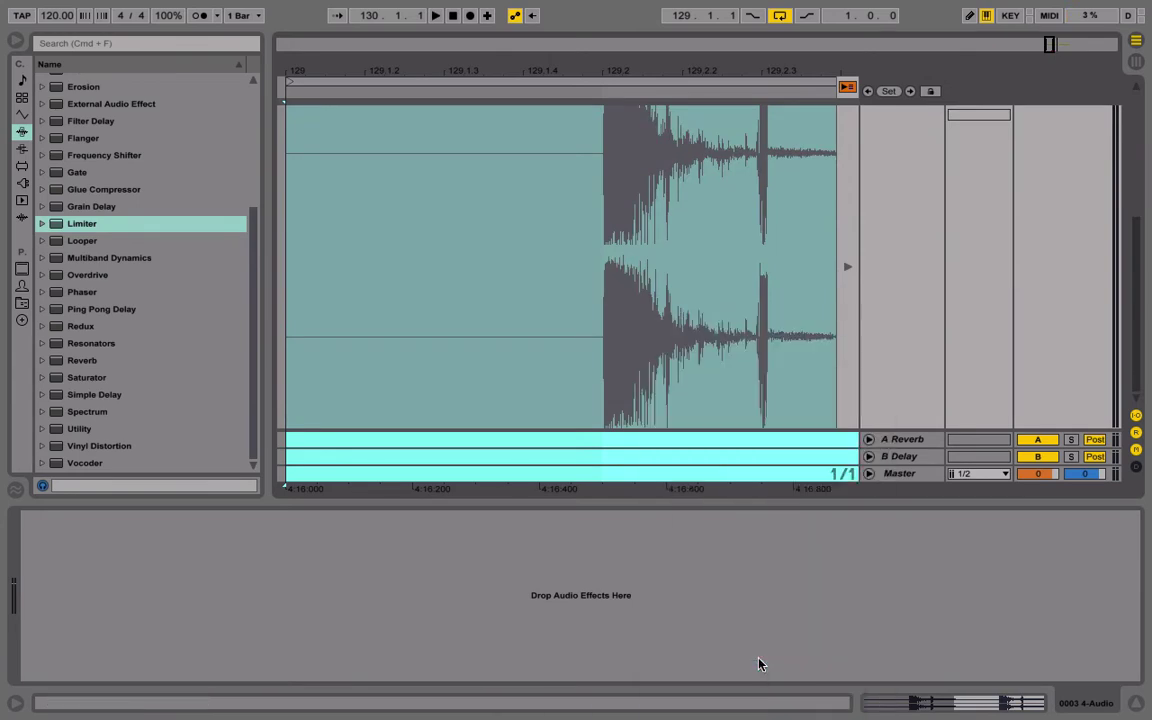
right_click(735, 408)
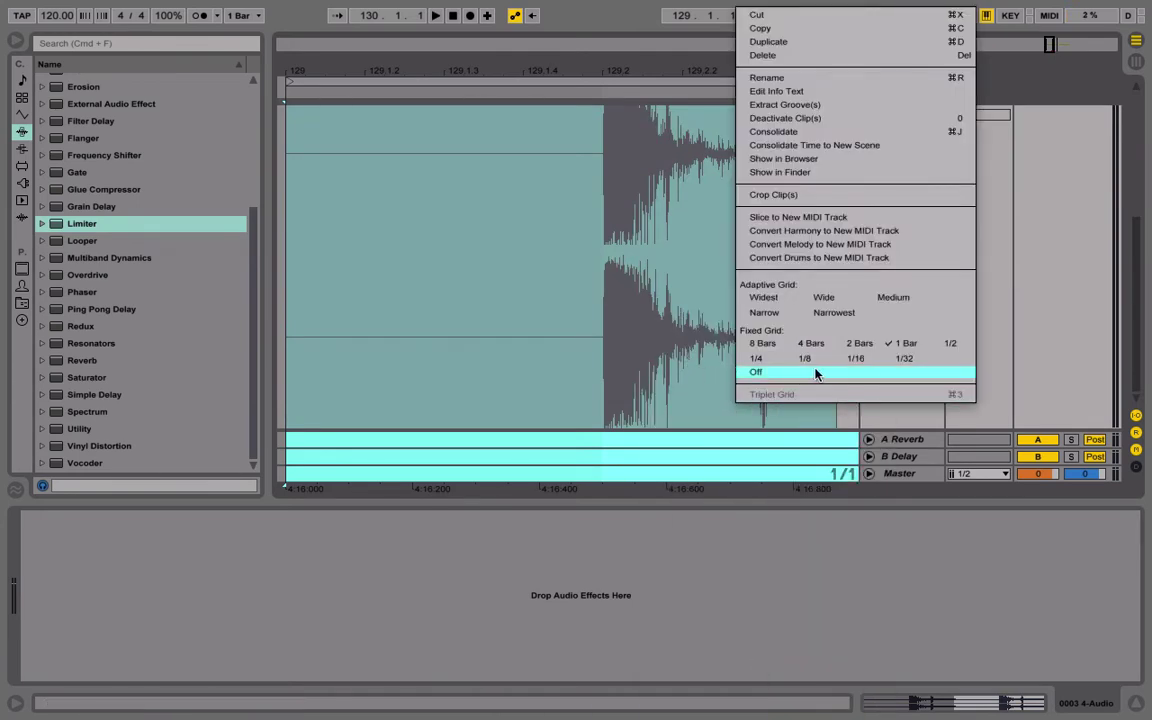
left_click(855, 358)
Delete the audio around the hit on 129.2, from 129.1.3 to 129.2 and everything from 129.2.3 onwards.
left_click_drag(643, 337, 451, 333)
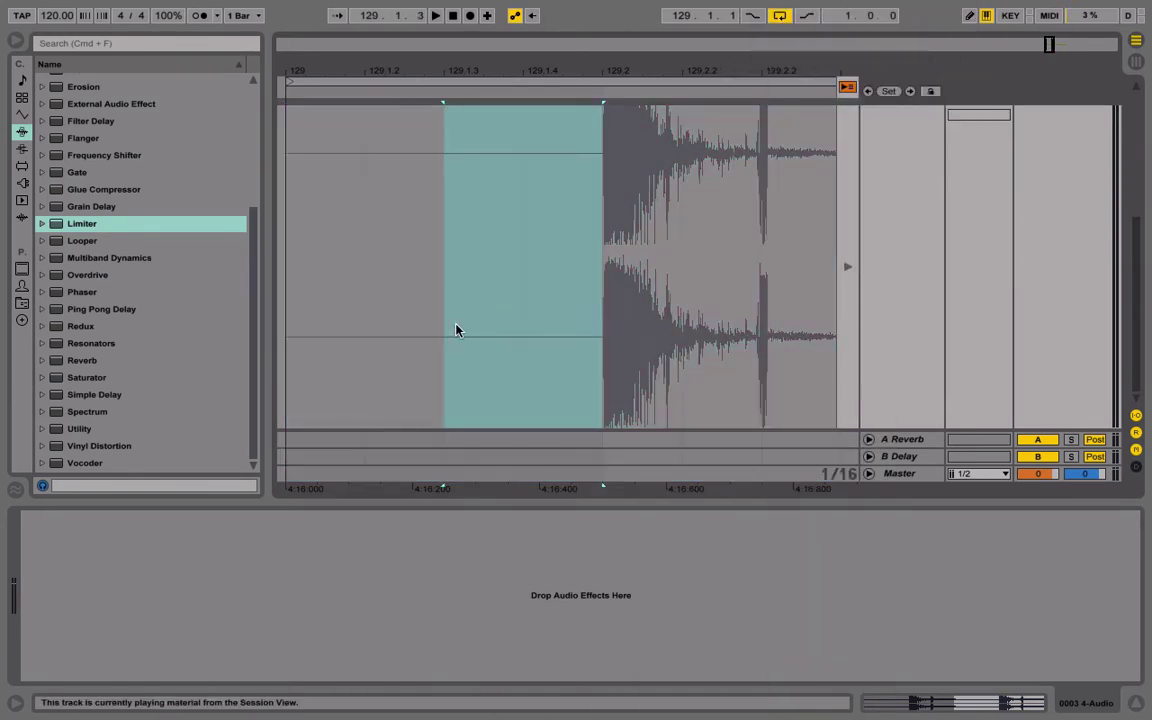
key("Delete")
left_click_drag(788, 320, 815, 300)
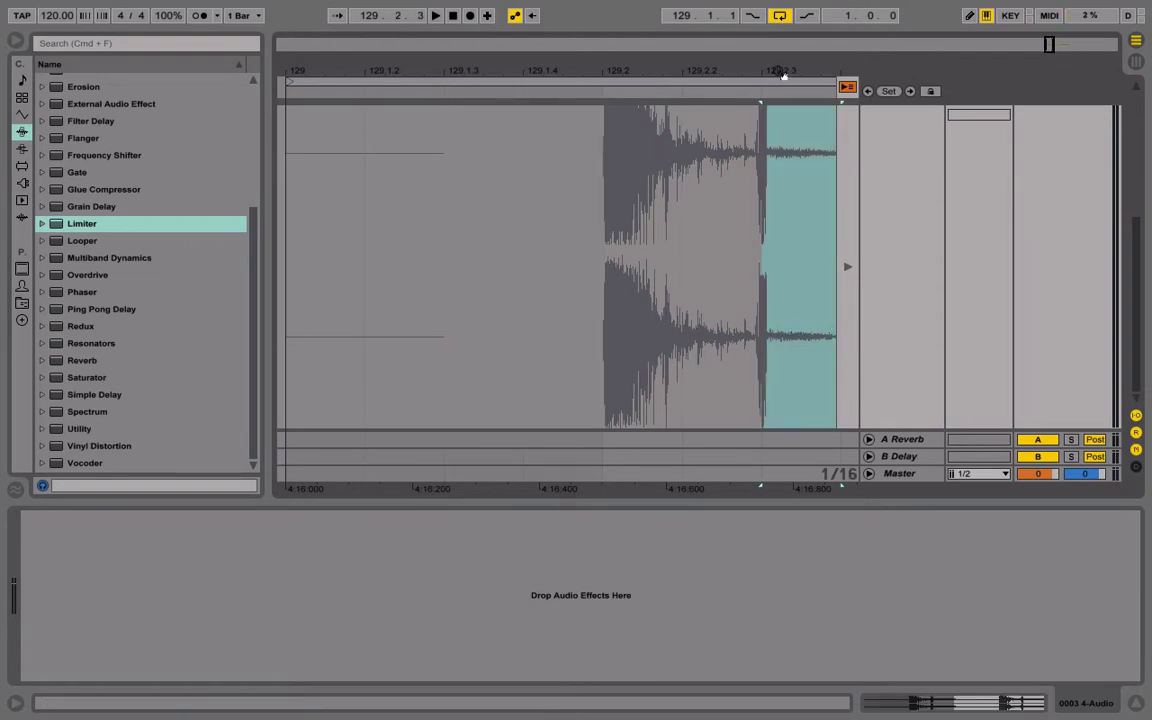
left_click_drag(784, 75, 585, 74)
key("Delete")
left_click_drag(641, 202, 726, 190)
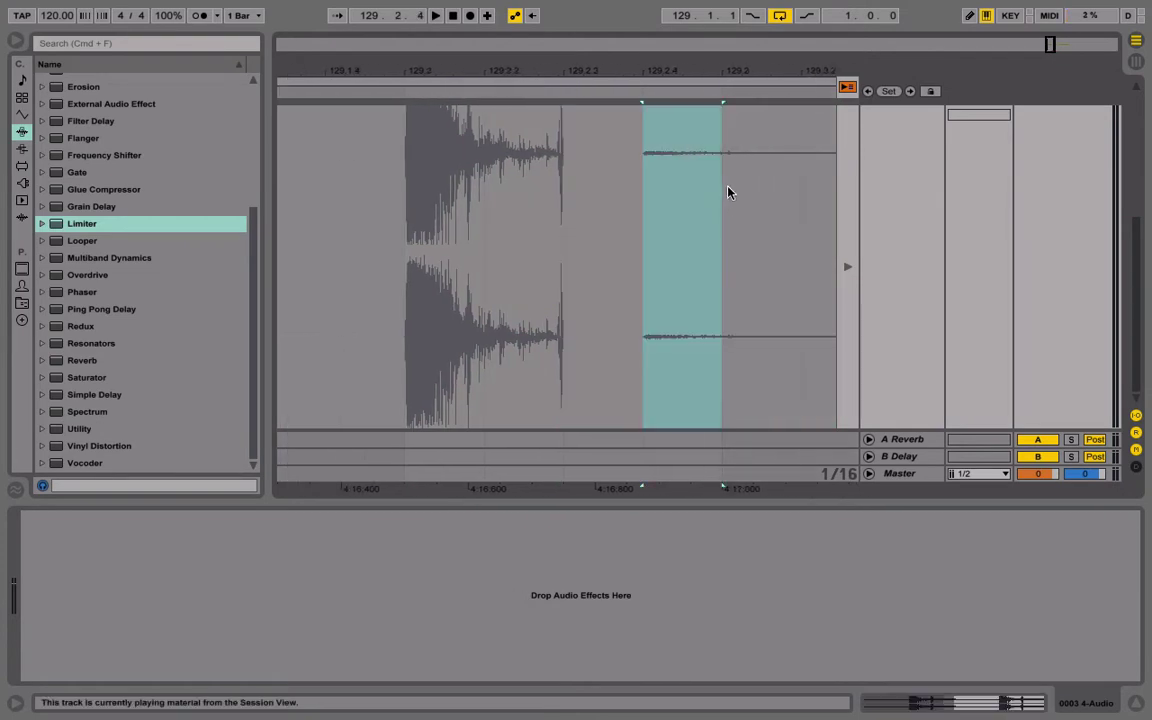
key("Delete")
scroll(698, 168, "up", 5)
left_click(748, 257)
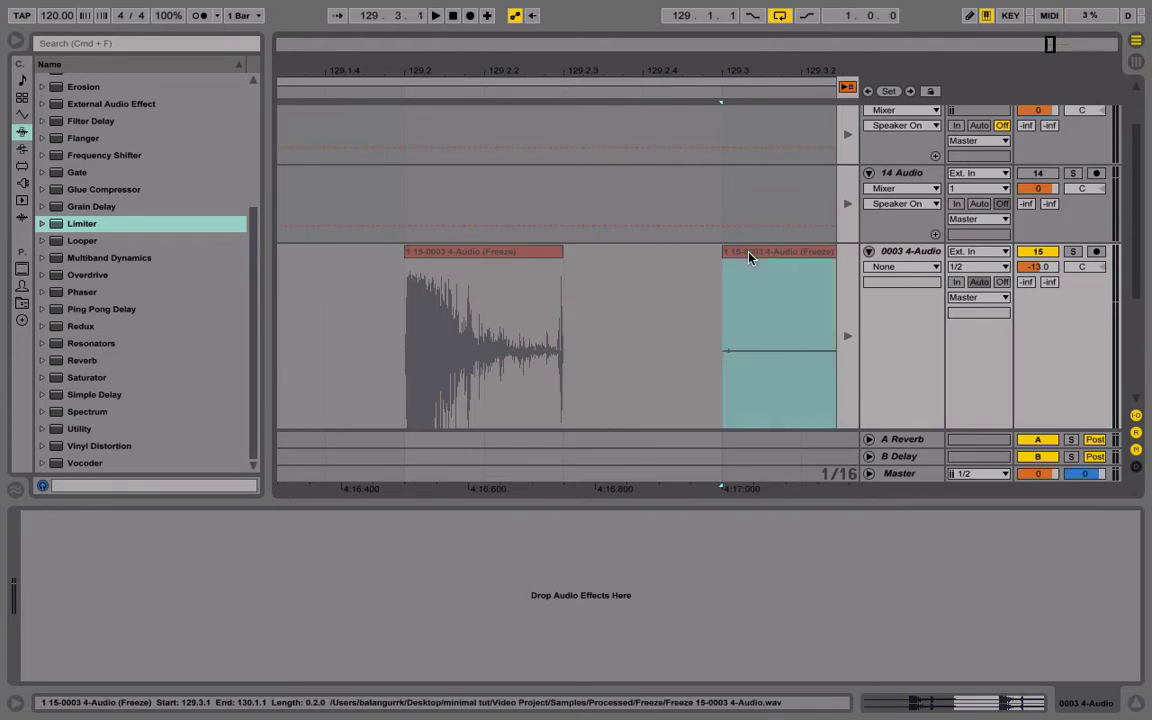
key("Delete")
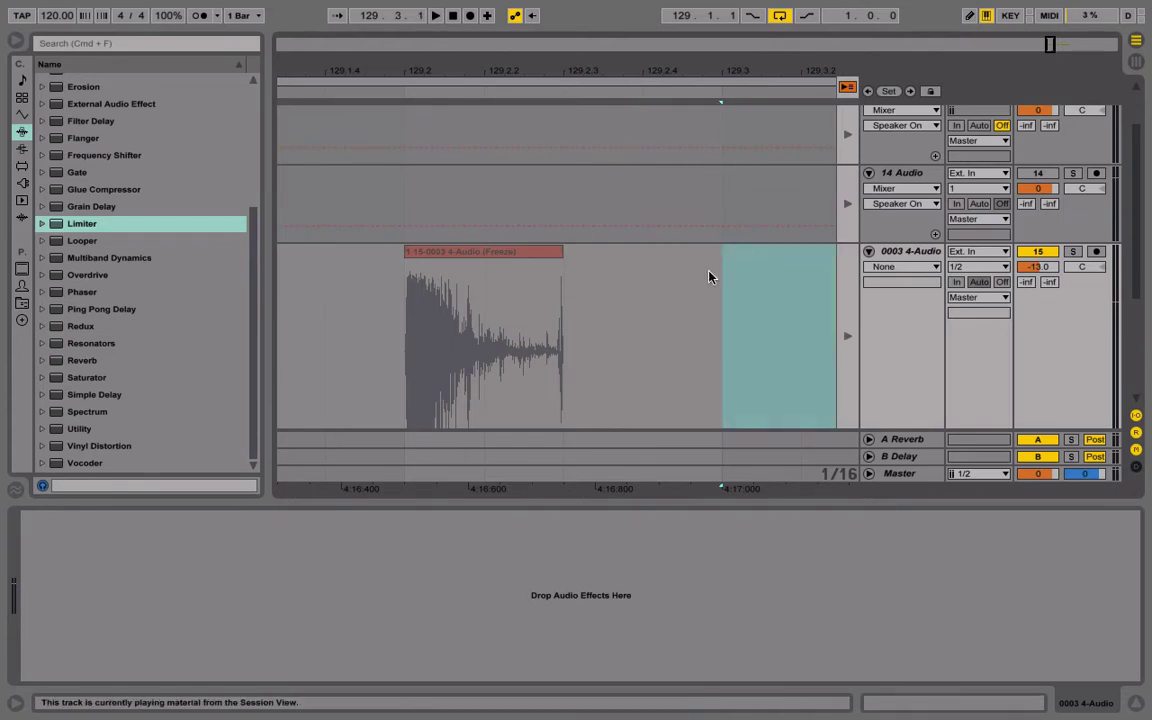
Loop the two beats from 129.1.1 to 129.3.1 and start playback.
left_click_drag(526, 70, 565, 40)
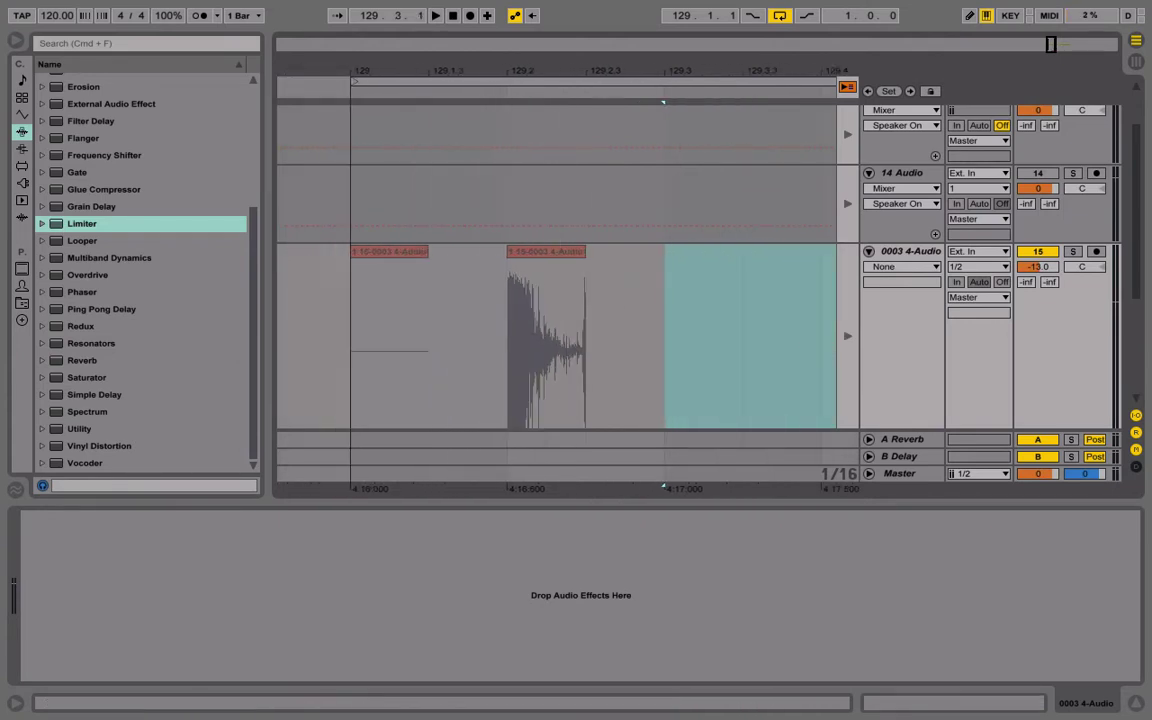
left_click(650, 298)
left_click_drag(650, 298, 321, 308)
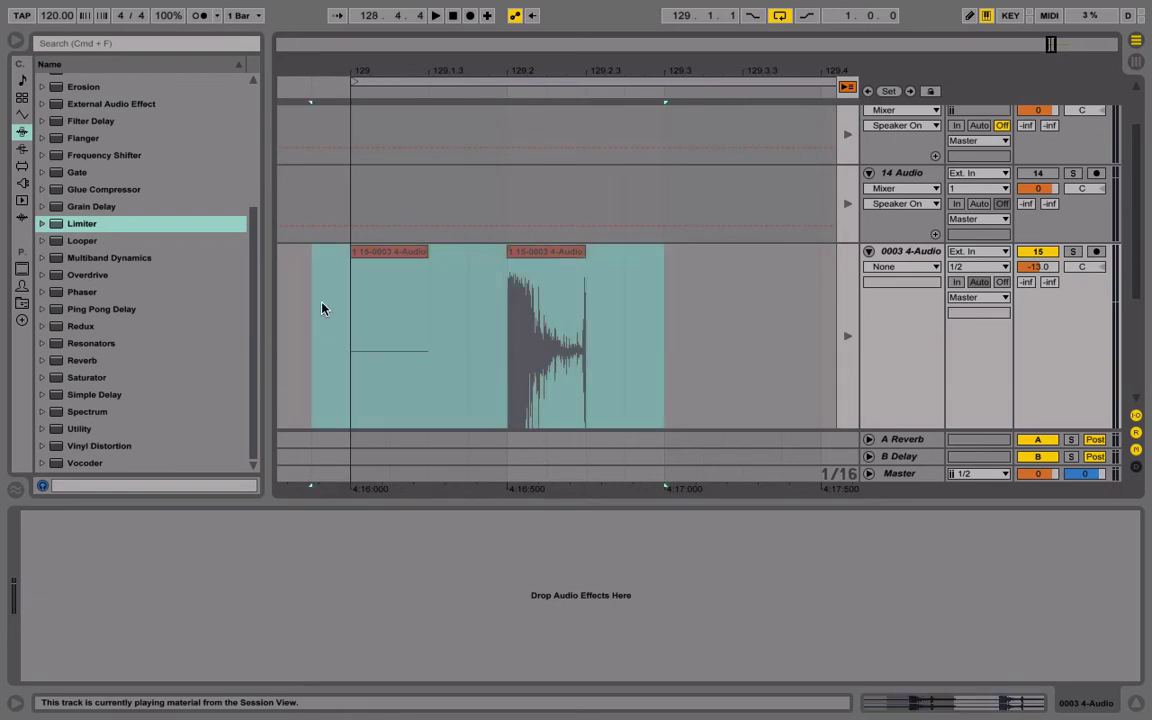
left_click_drag(365, 342, 675, 353)
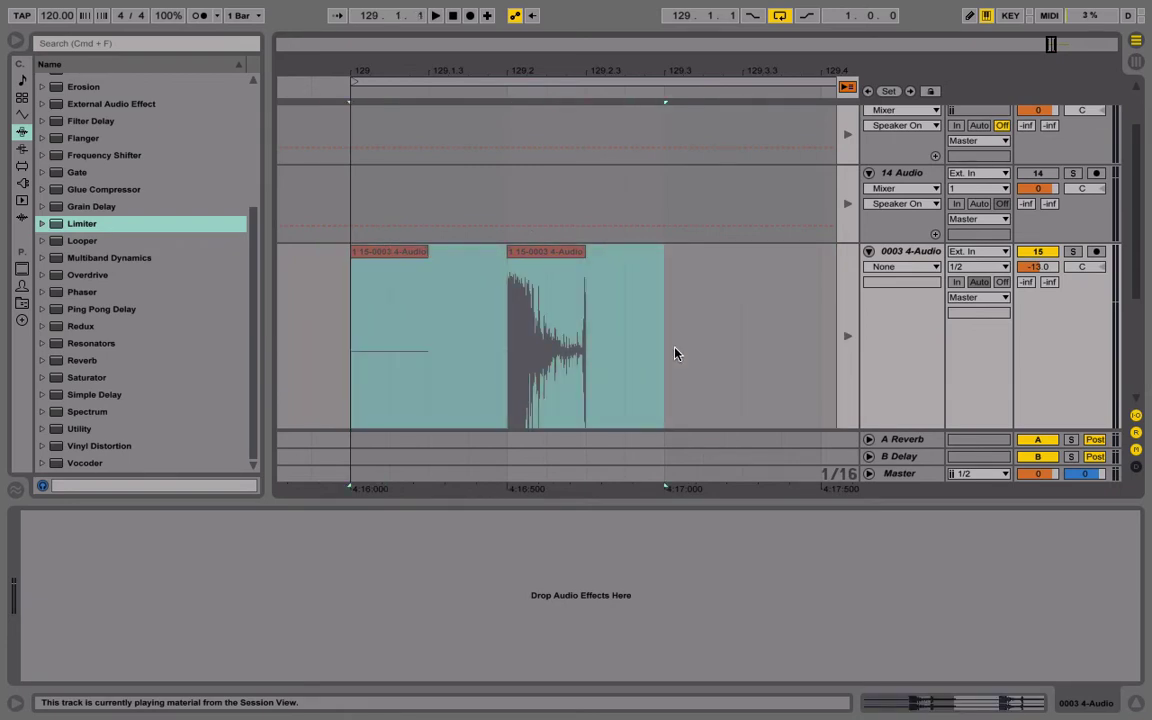
key("super+l")
key("space")
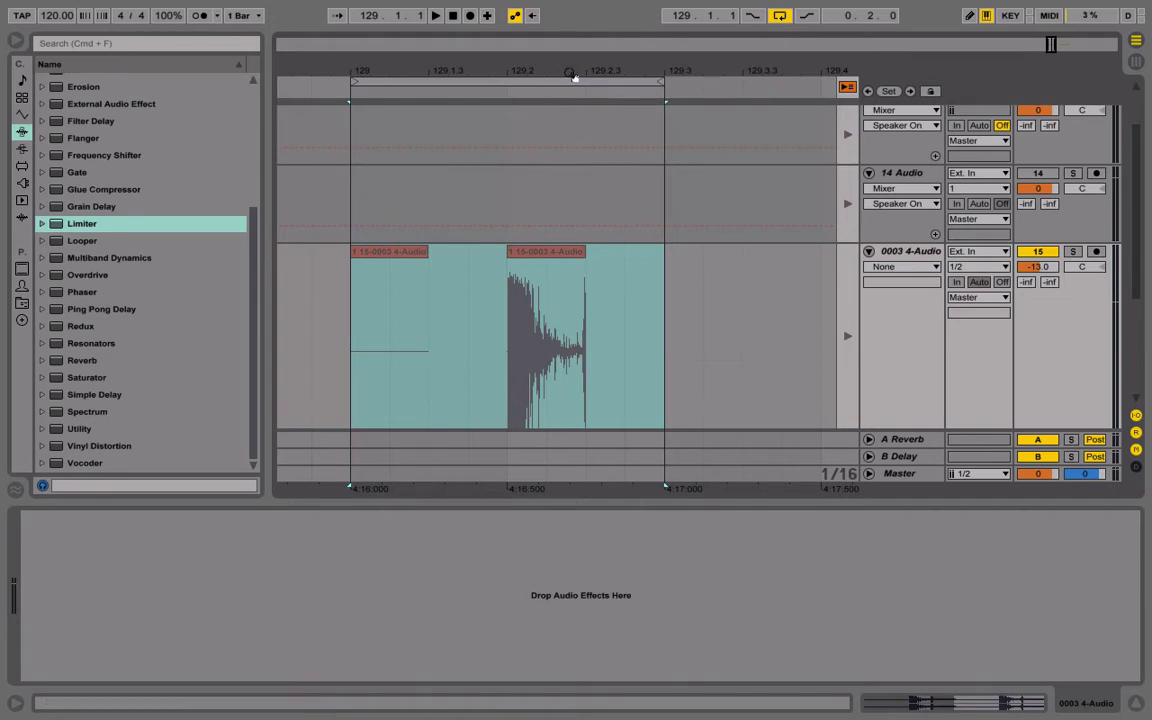
Return playback to the arrangement with the 0003 4-Audio track soloed, and delete the silent clip at 129.1.1.
left_click(848, 87)
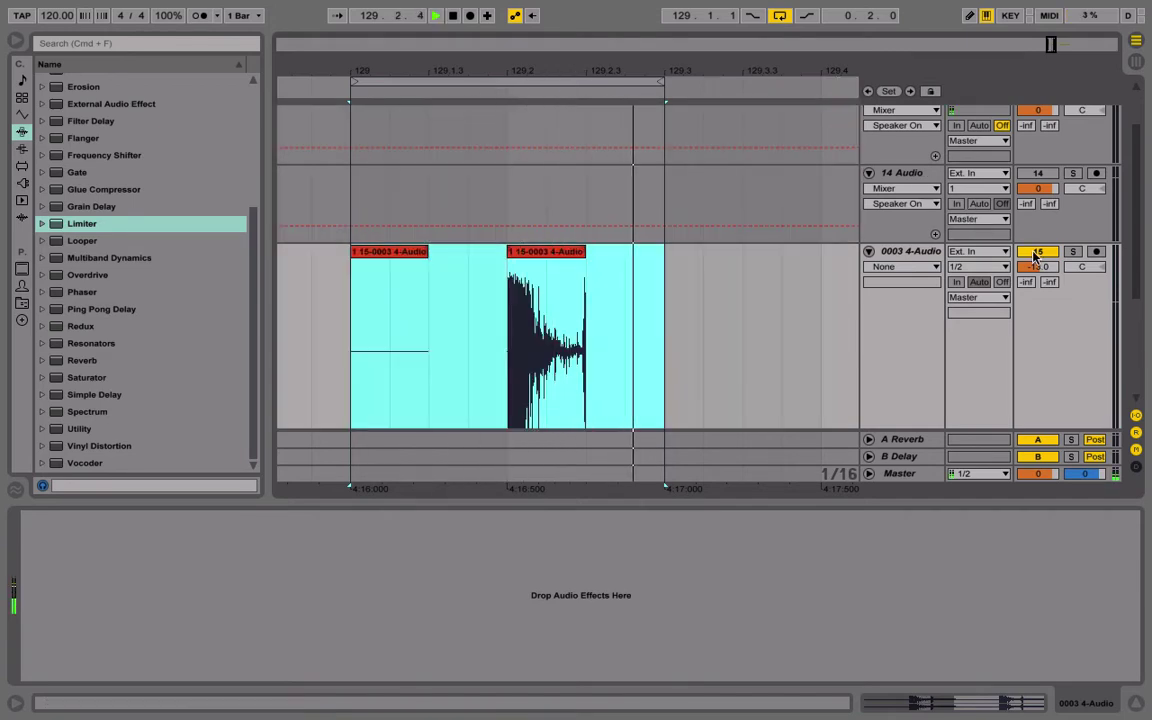
left_click(1072, 252)
left_click(397, 258)
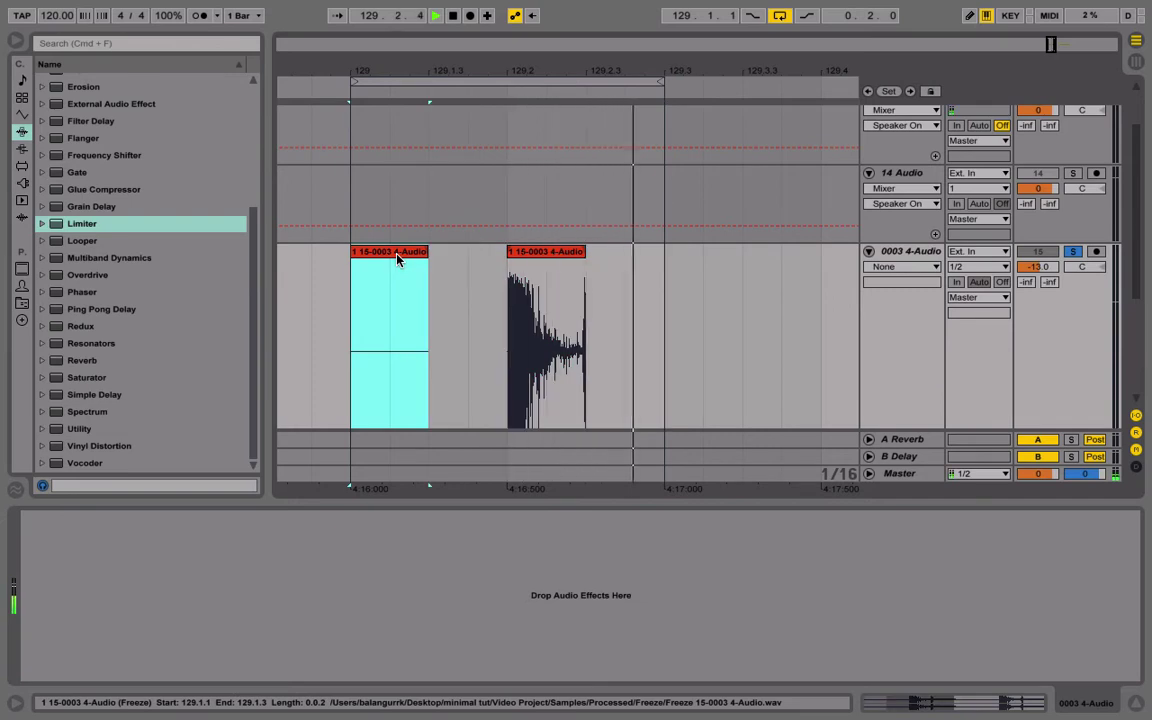
key("Delete")
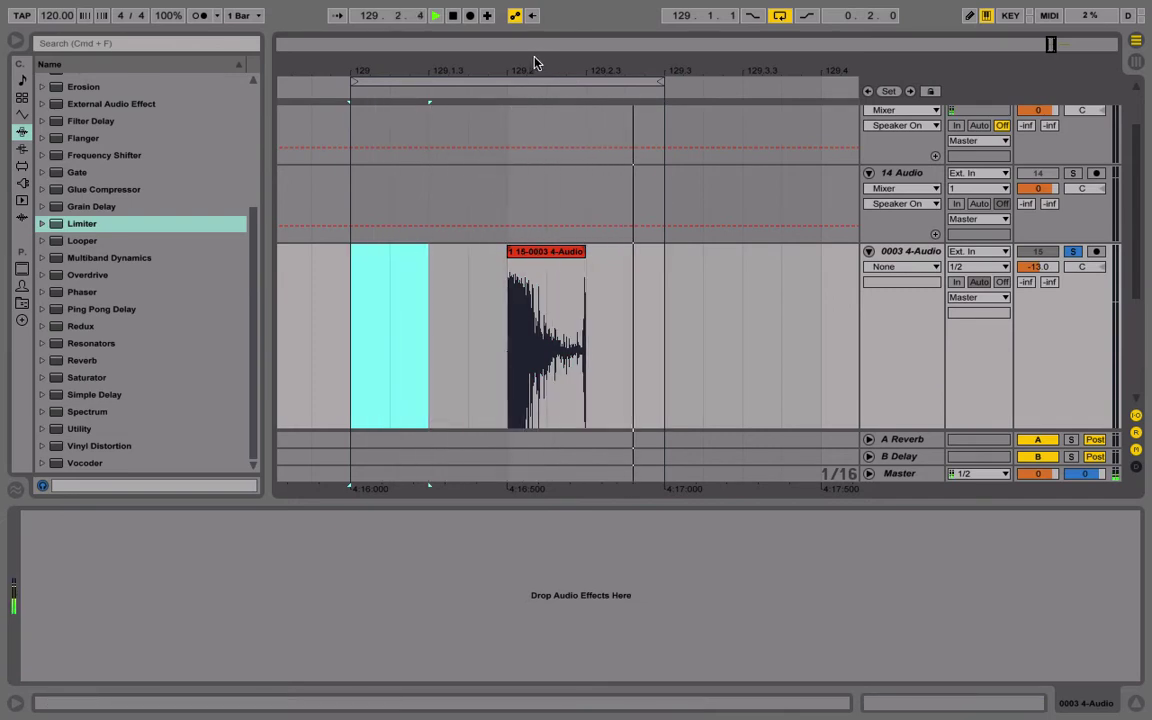
Show the clip fades and stretch the hit's fade-out back across its whole length.
mouse_move(537, 64)
left_mouse_down()
mouse_move(535, 110)
mouse_move(527, 67)
left_mouse_up()
right_click(475, 308)
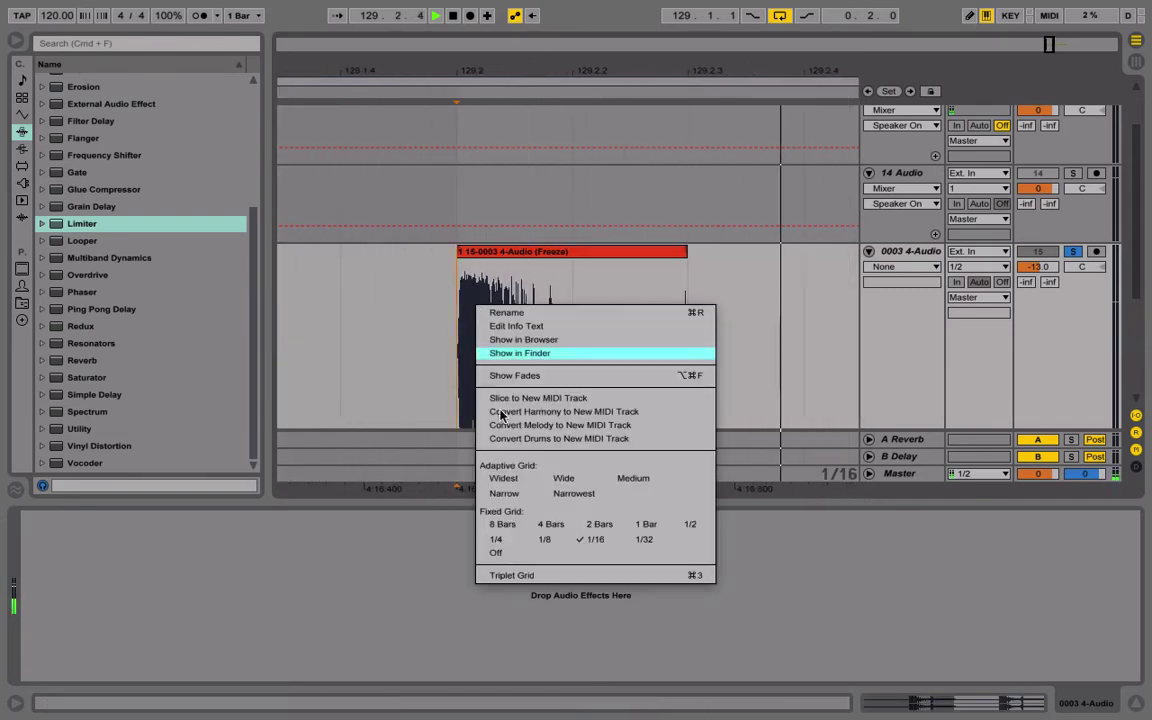
left_click(462, 272)
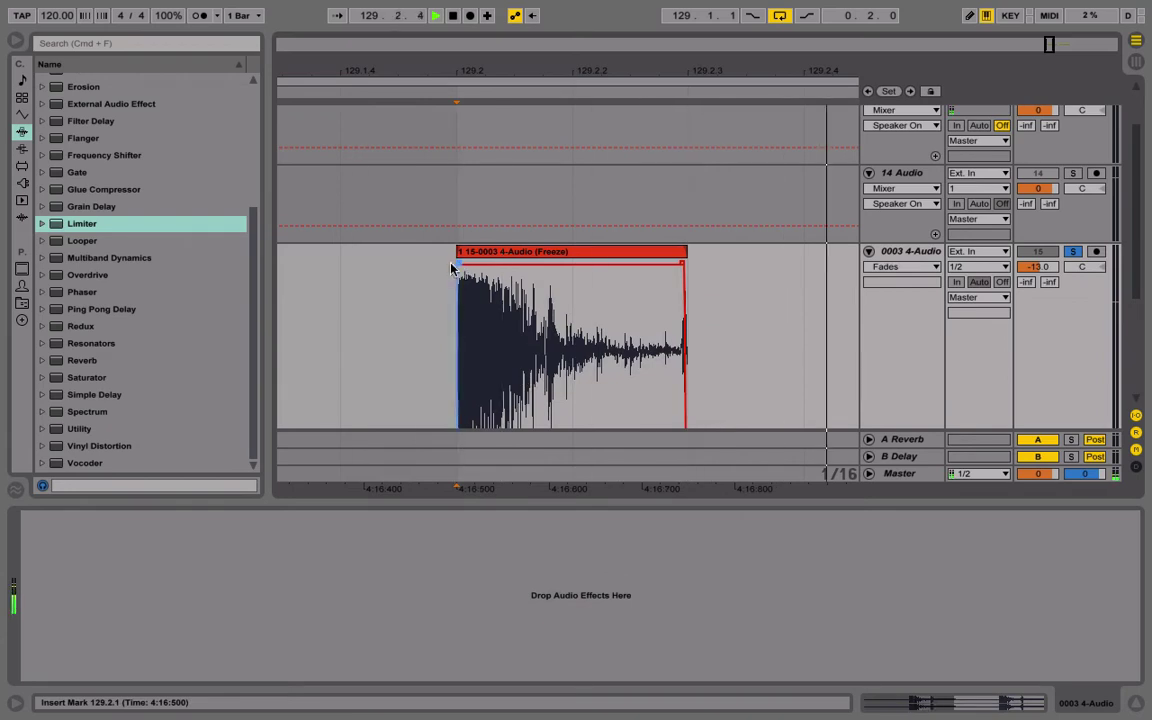
left_click_drag(684, 266, 616, 275)
left_click_drag(682, 248, 450, 298)
Consolidate the faded hit into one new clip and play it from the loop start.
scroll(571, 345, "up", 1)
scroll(571, 345, "up", 4)
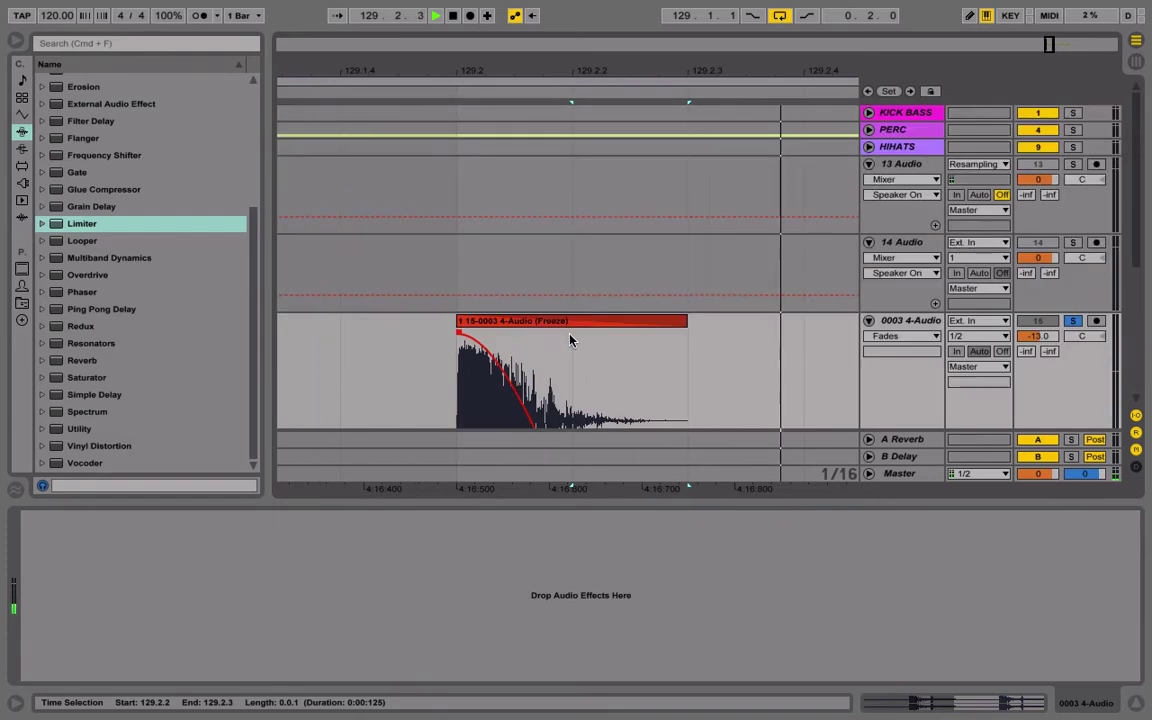
scroll(566, 280, "down", 12)
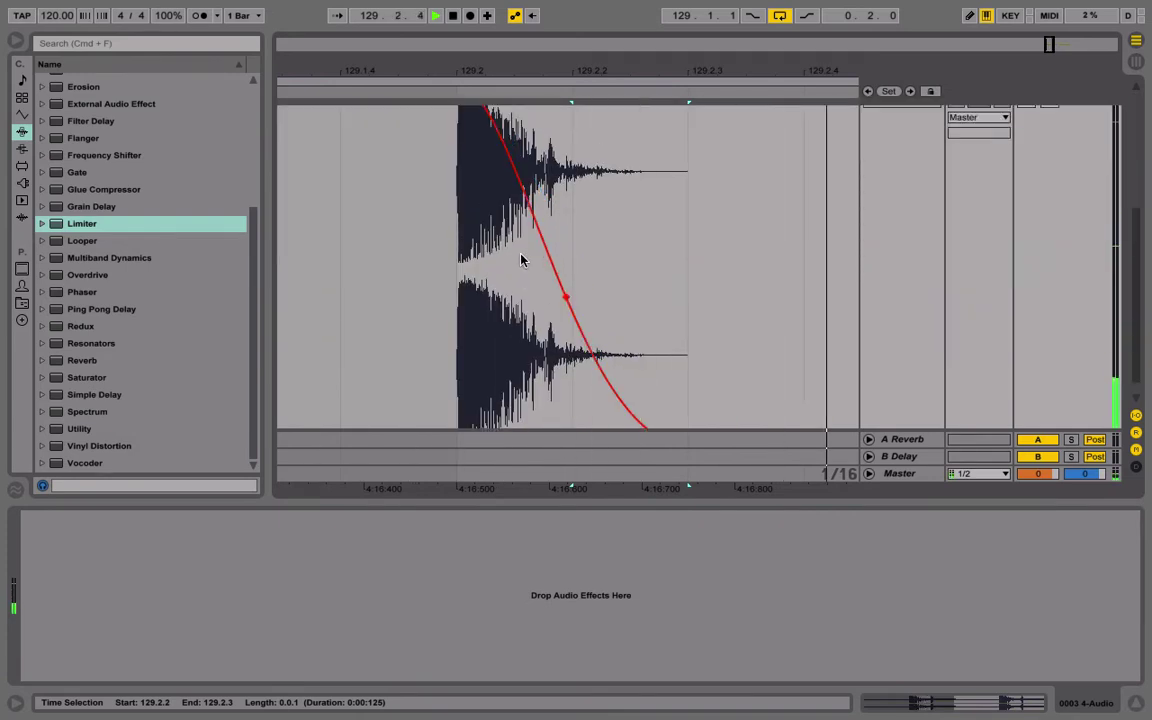
scroll(527, 257, "up", 10)
left_click(505, 321)
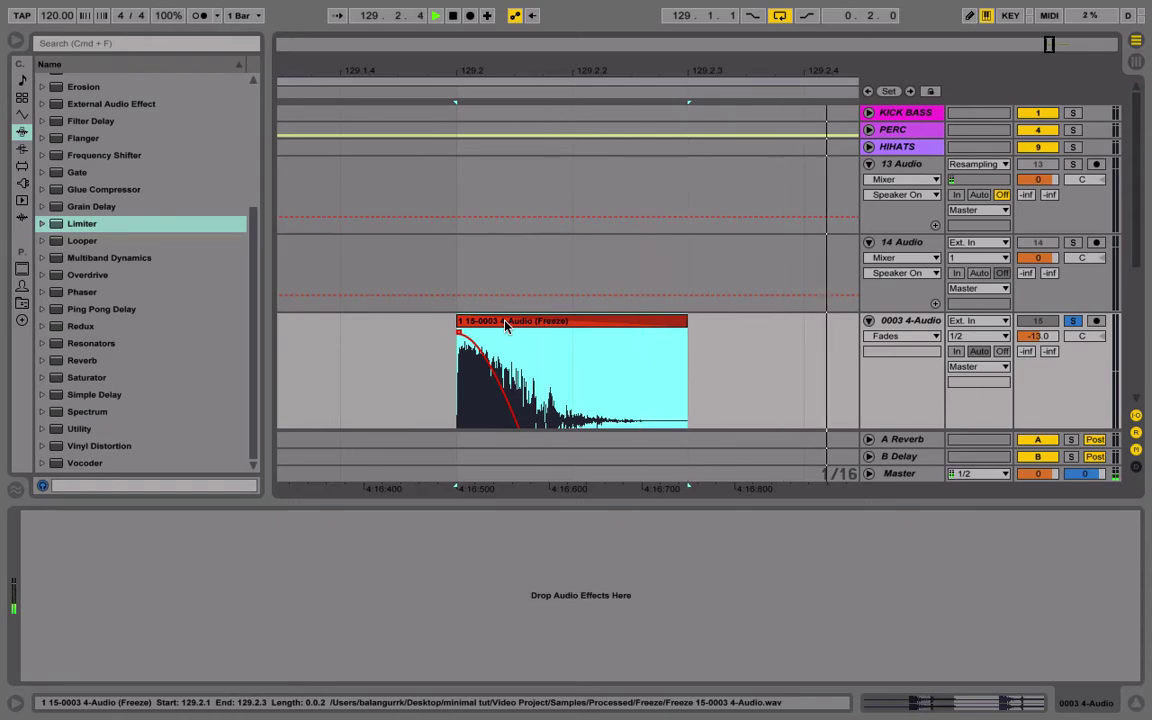
key("super+j")
key("Return")
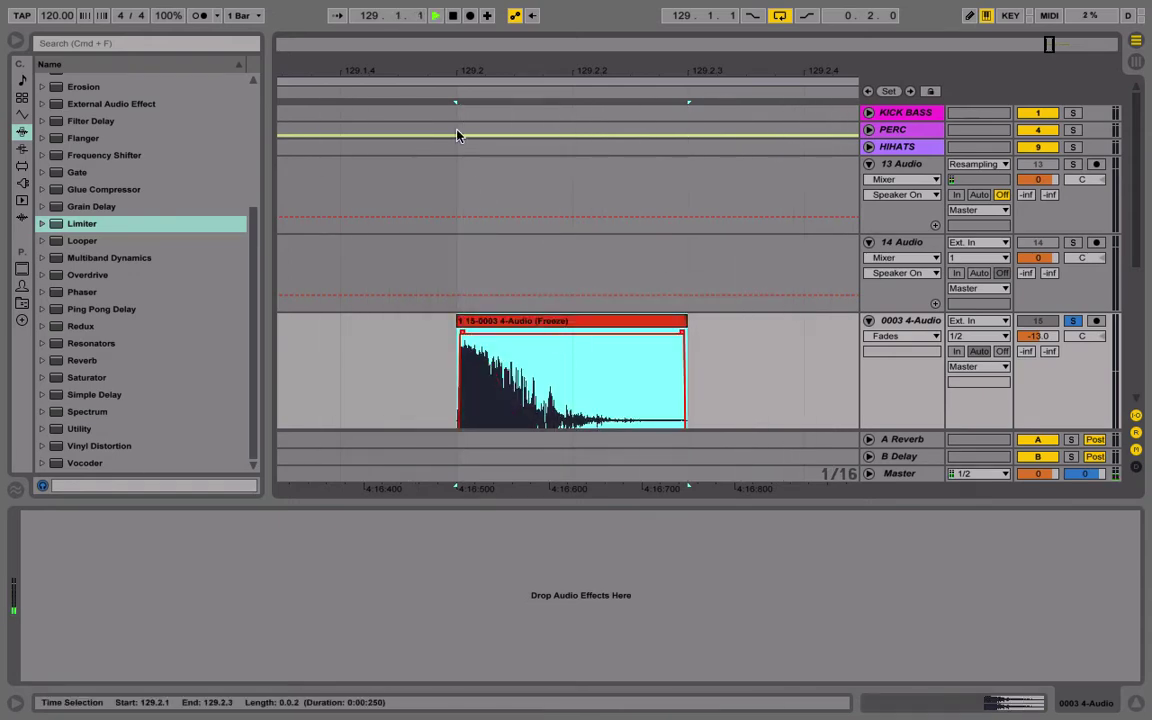
Stop playback, narrow the grid to 1/256 and split the hit just after its initial attack at 129.2.
key("space")
left_click_drag(459, 71, 458, 200)
left_click_drag(438, 335, 389, 338)
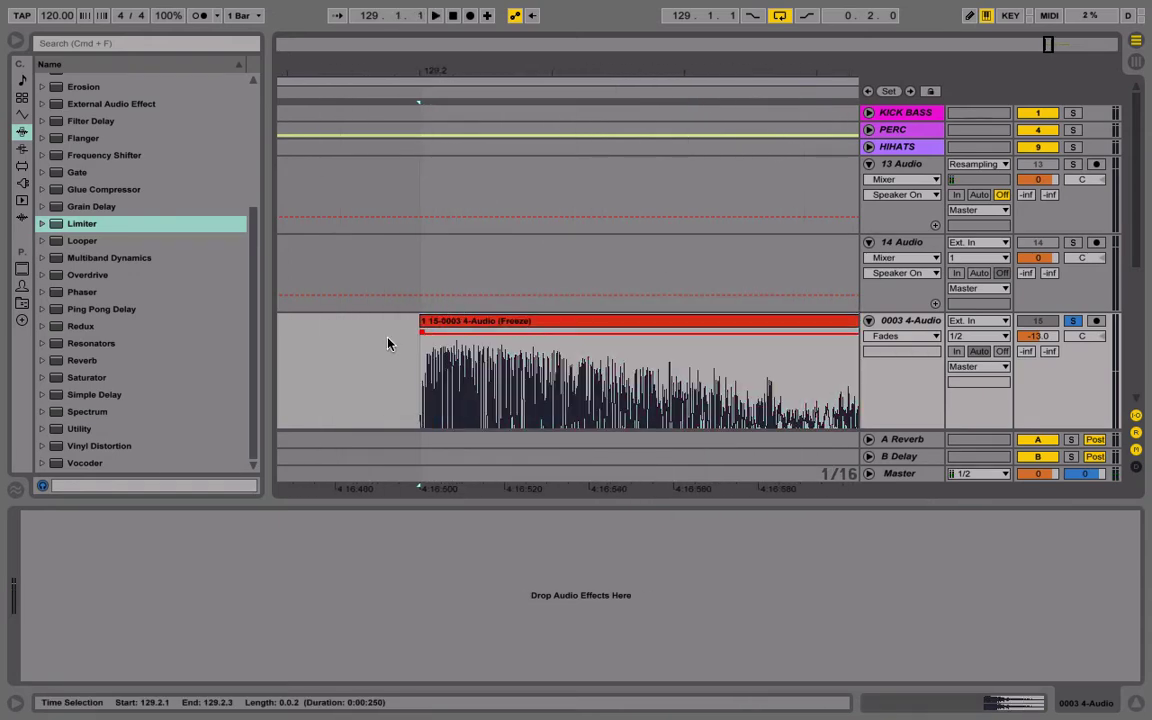
right_click(441, 350)
left_click(559, 588)
left_click(455, 422)
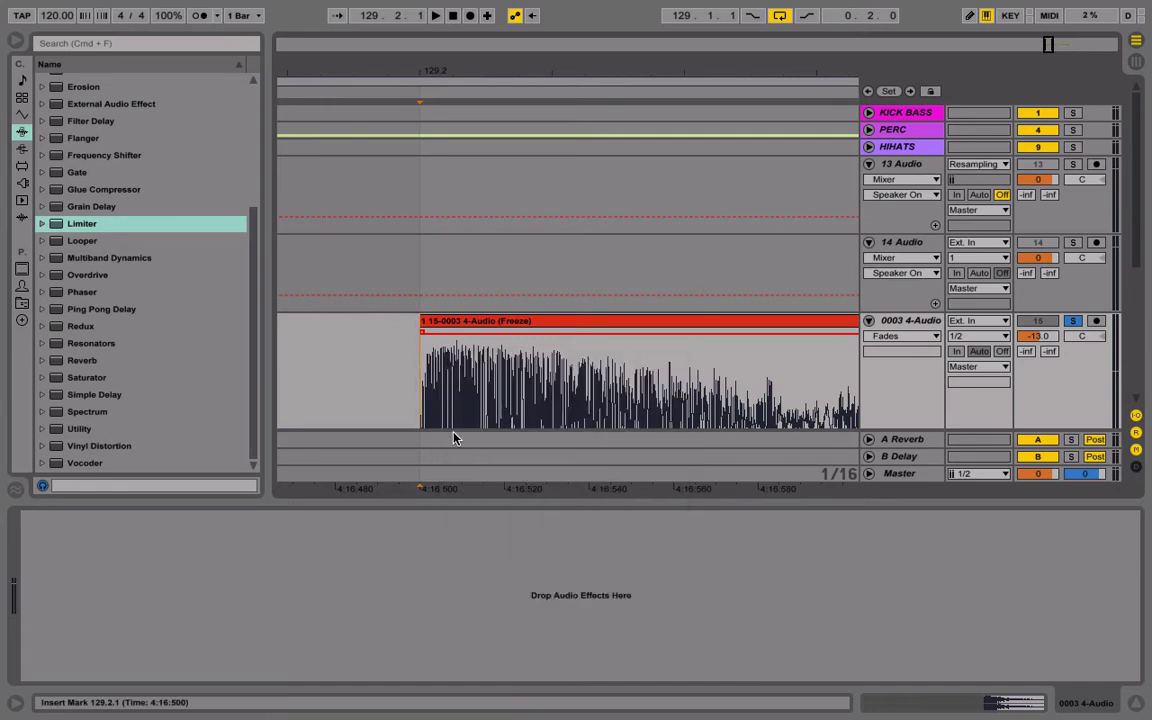
key("super+1")
key("super+1")
key("super+1")
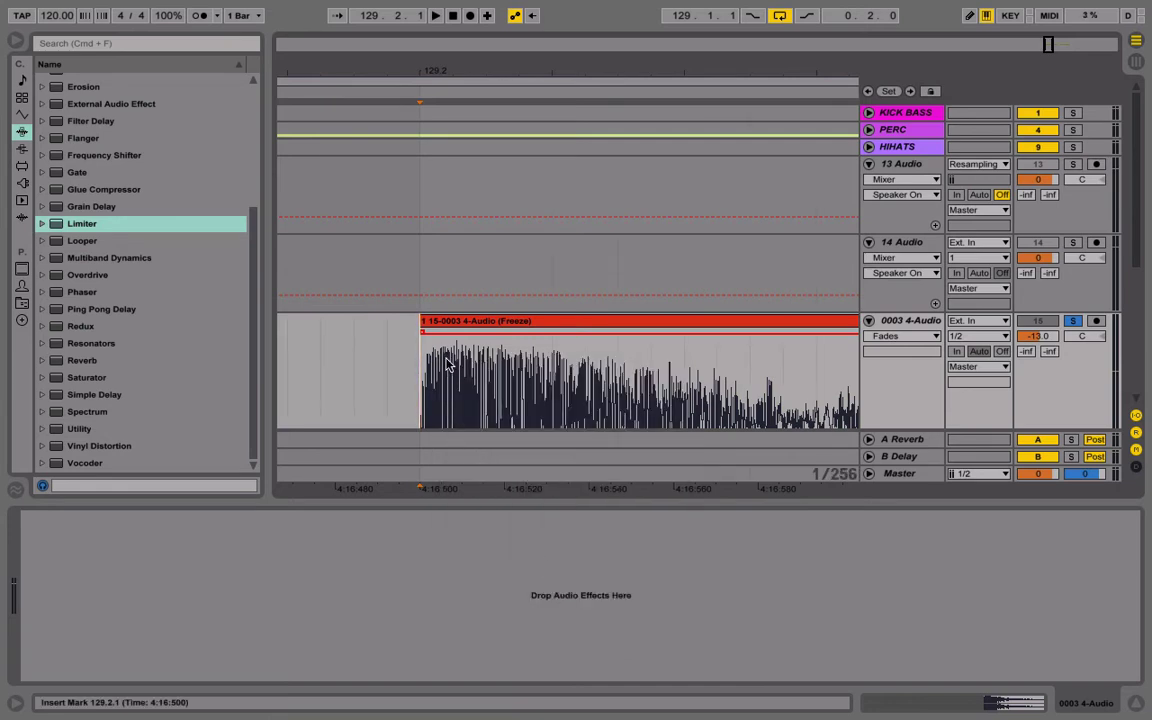
left_click(451, 364)
key("super+e")
Set the gain of the clip after the split to -3 dB and play the result.
left_click(443, 322)
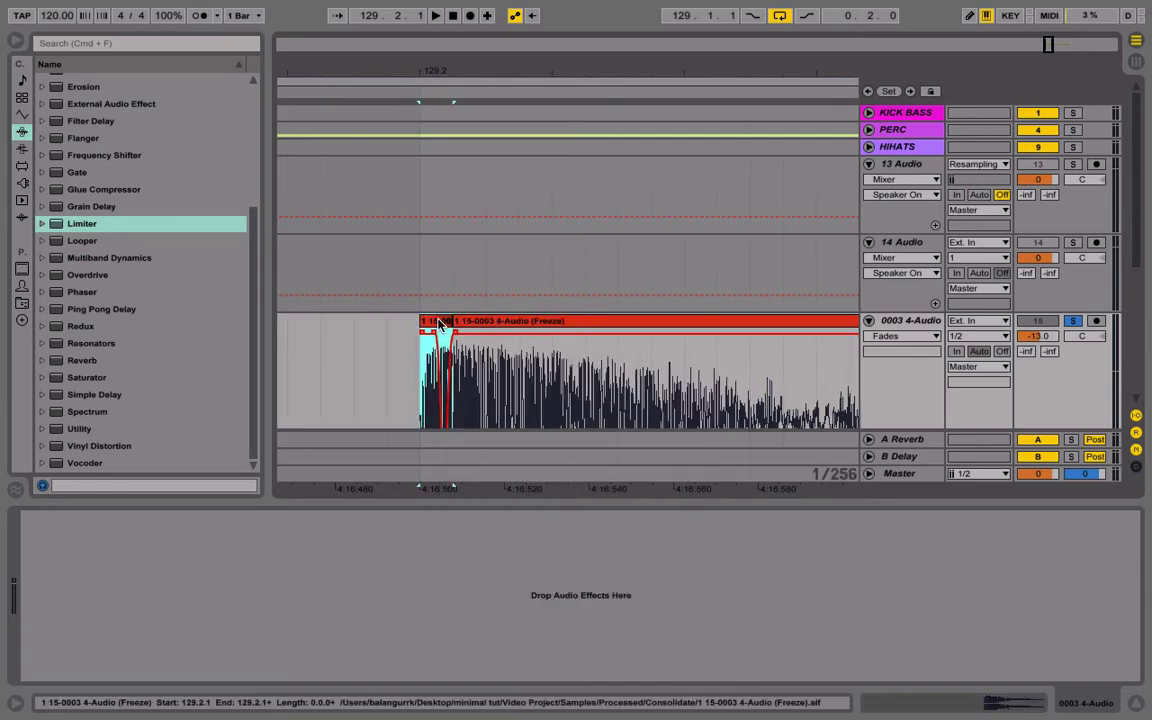
double_click(463, 322)
left_click_drag(155, 633, 155, 662)
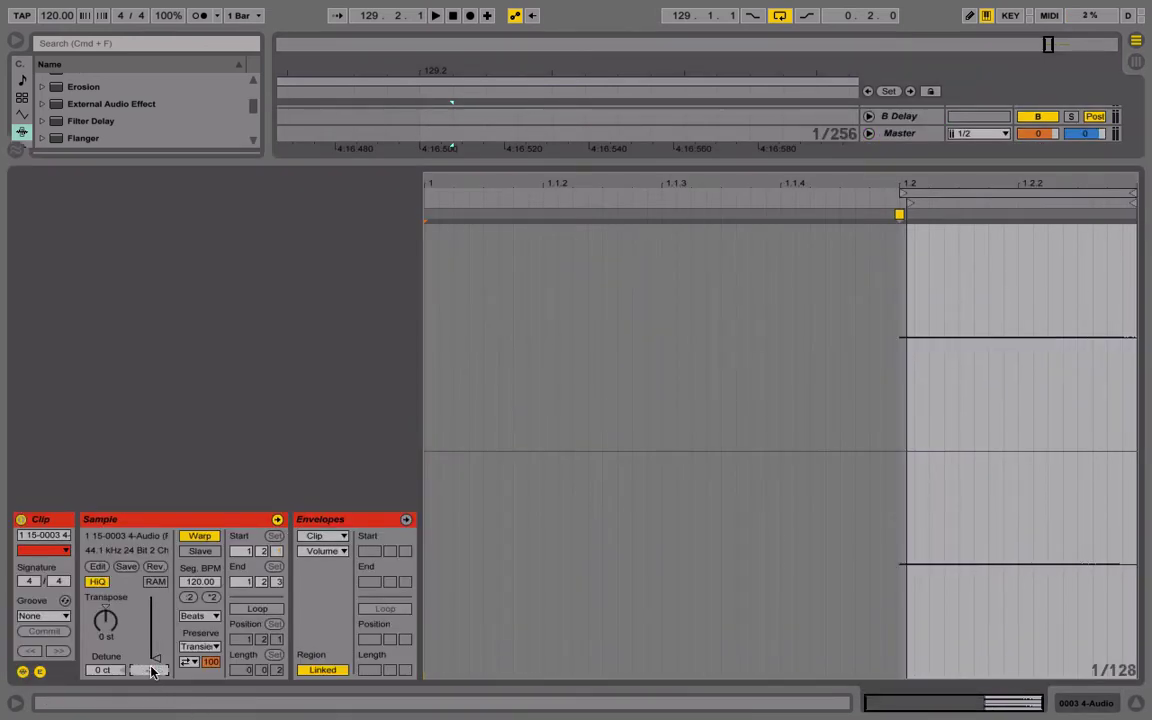
key("super+z")
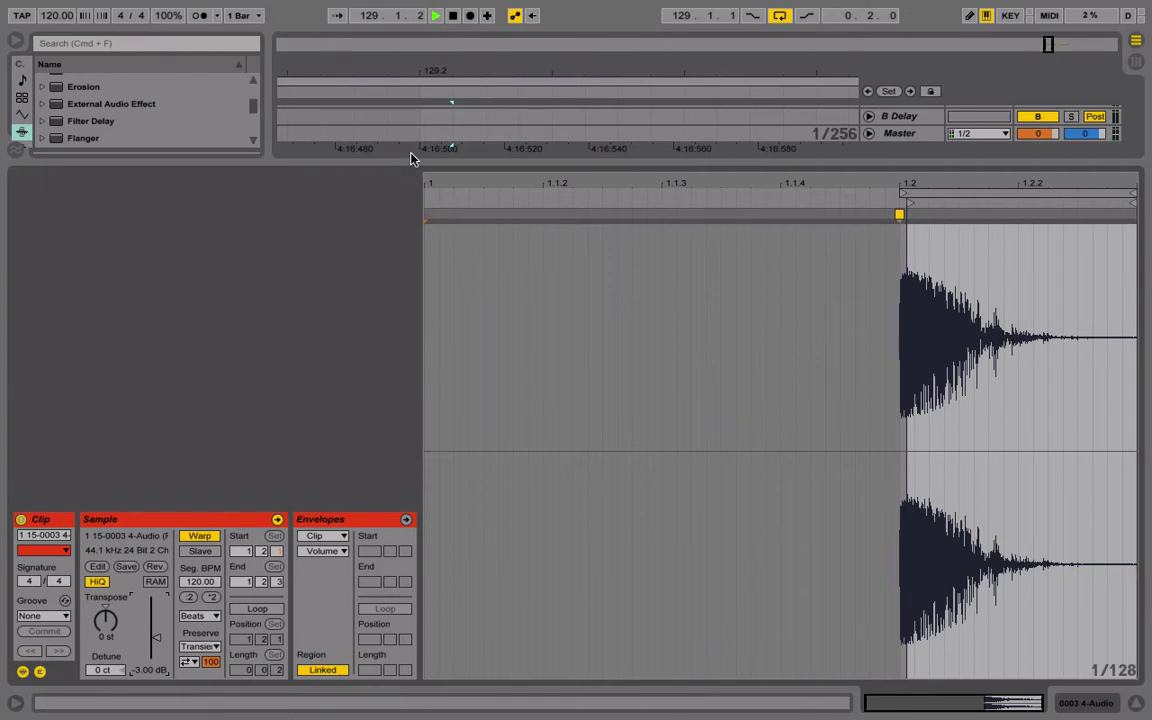
key("space")
key("alt+super+l")
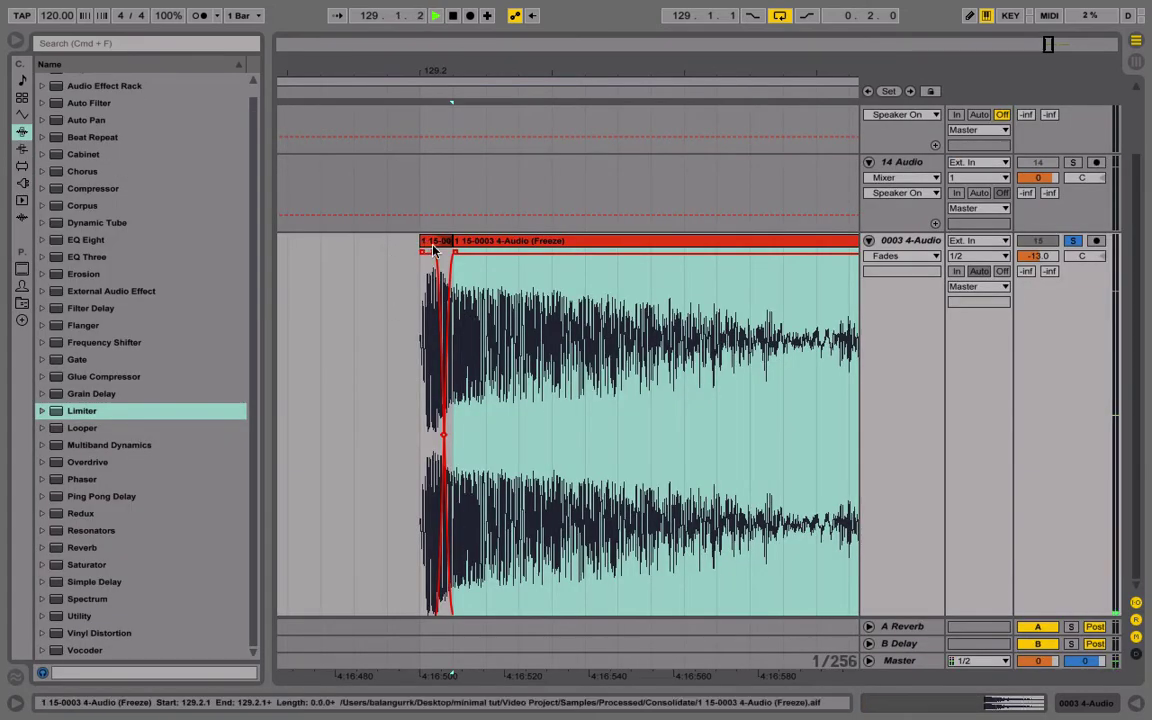
Lengthen the attack slice's fade-out slightly at the split, and stretch the longer clip's fade-out back to near its start.
mouse_move(436, 254)
left_mouse_down()
mouse_move(411, 257)
mouse_move(443, 257)
mouse_move(432, 257)
left_mouse_up()
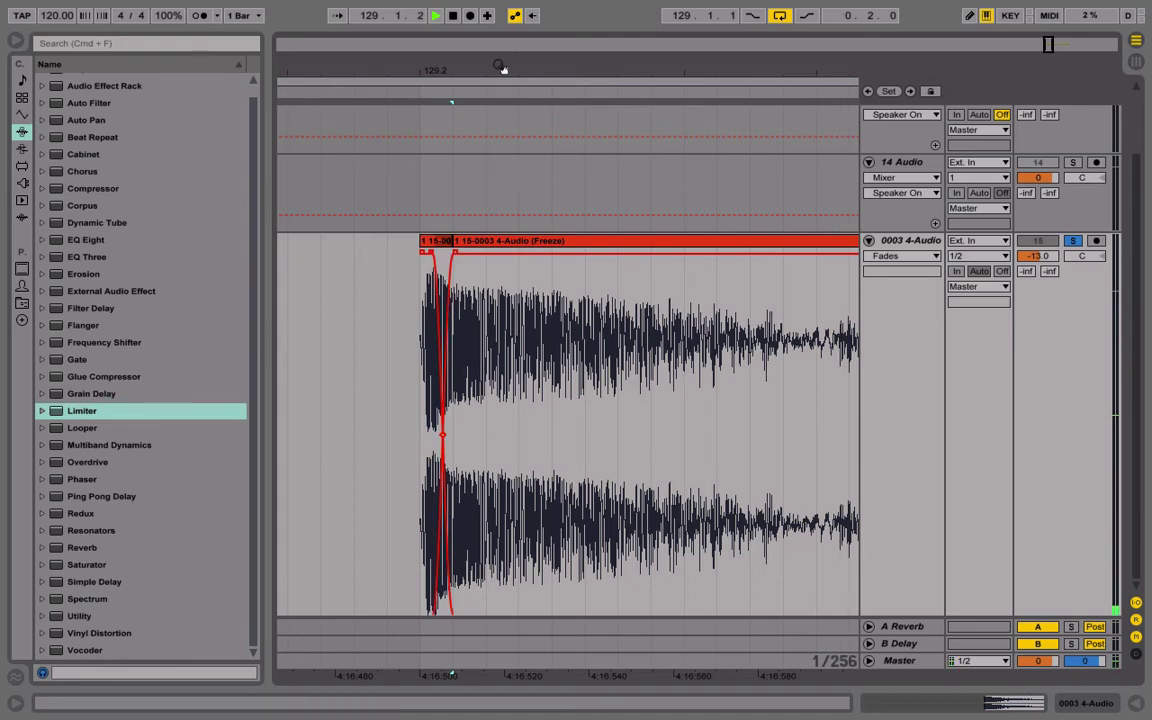
left_click_drag(501, 67, 400, 25)
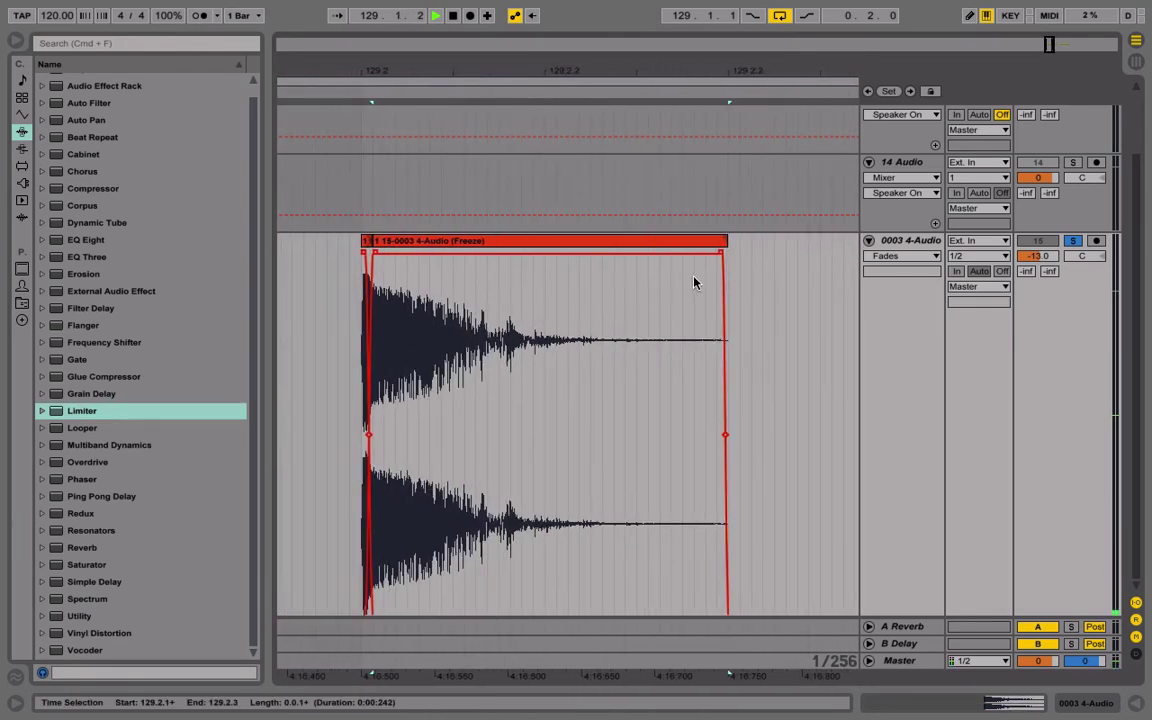
left_click_drag(722, 256, 410, 255)
Set the fixed grid back to 1/16 and consolidate both slices from 129.2.1 to 129.2.3 into one clip.
right_click(578, 304)
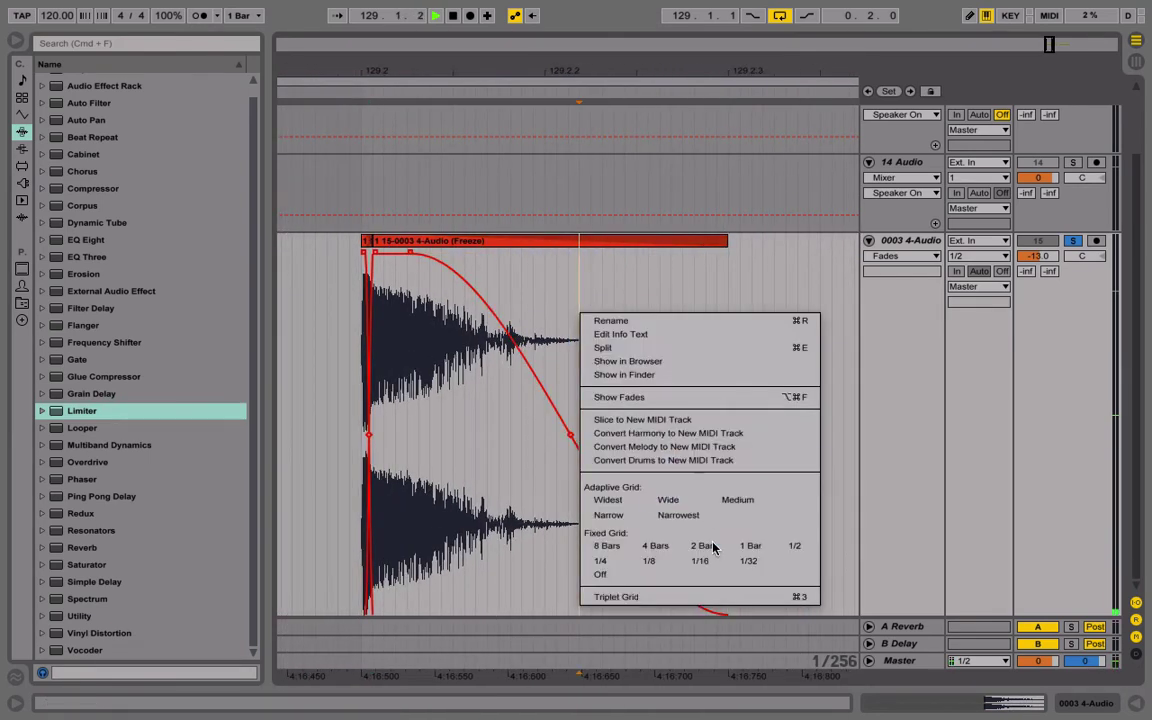
left_click(710, 561)
left_click_drag(707, 355, 329, 321)
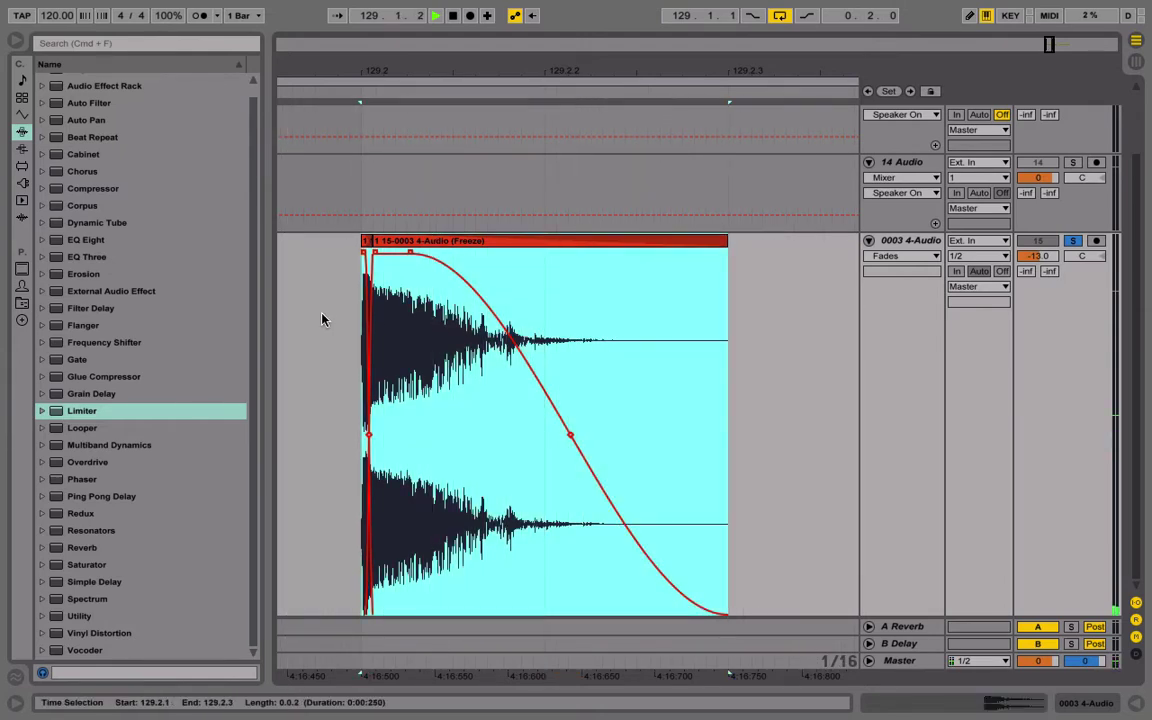
key("super+j")
key("Return")
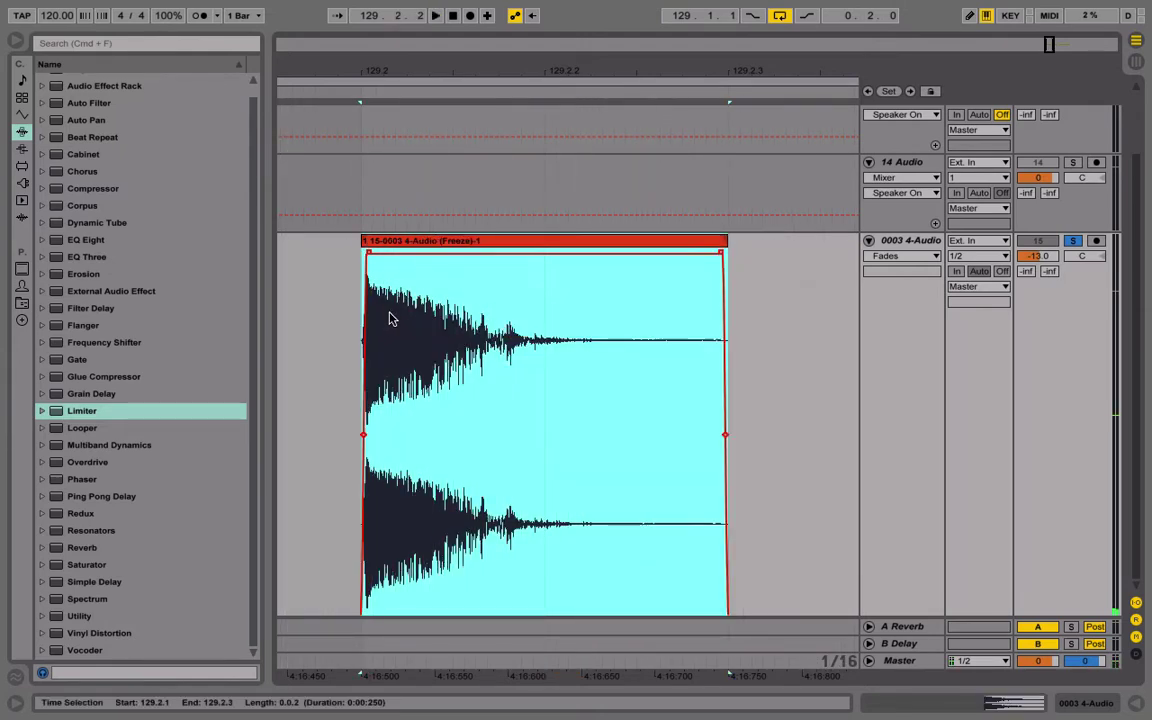
Fold the 0003 4-Audio track, insert a new MIDI track below it and load the consolidated clip into it as a Simpler sample.
key("Tab")
left_click(718, 57)
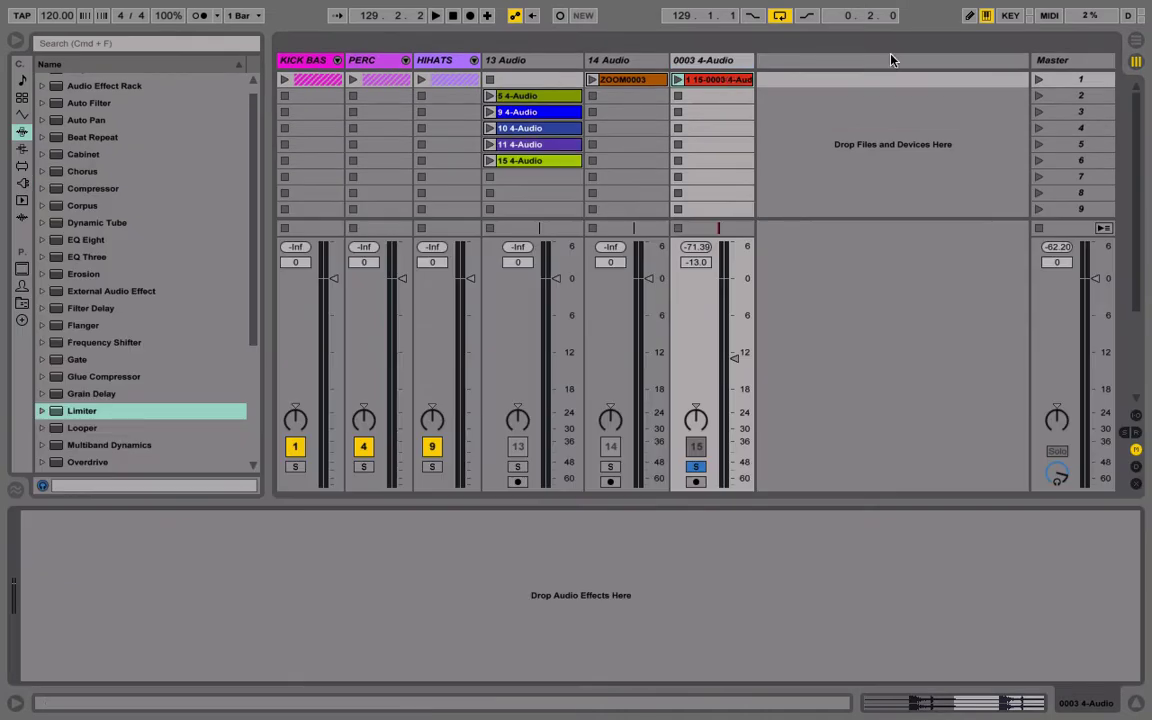
left_click(1140, 40)
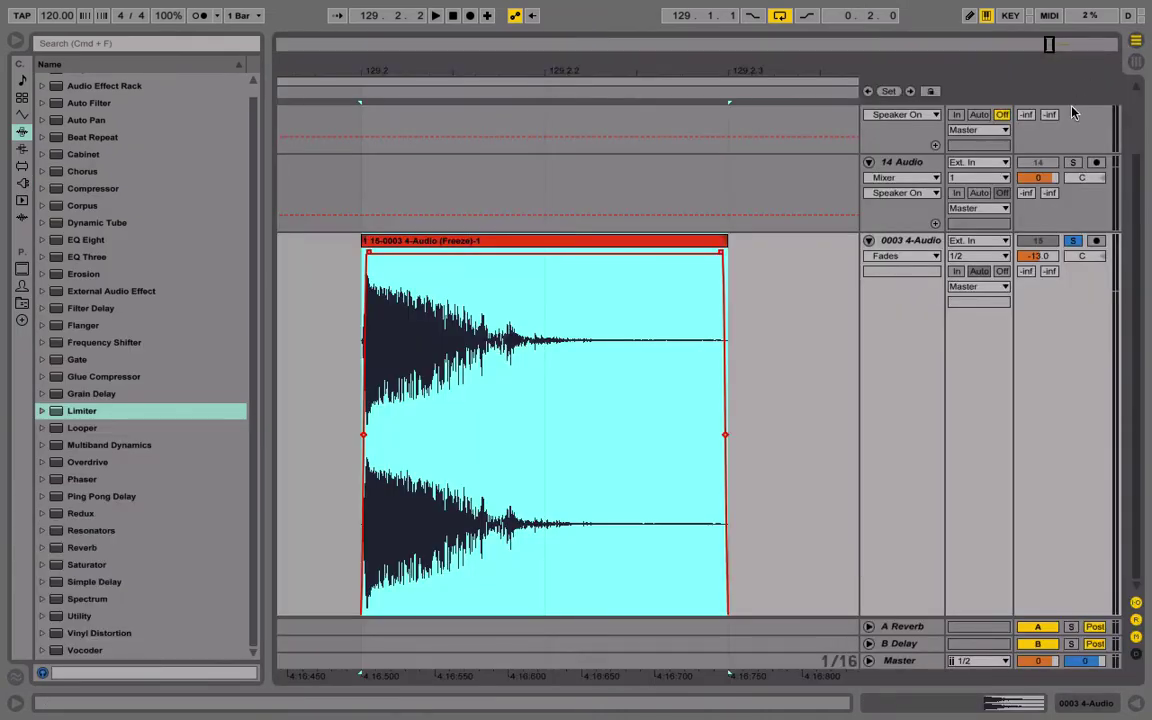
left_click(868, 242)
right_click(880, 440)
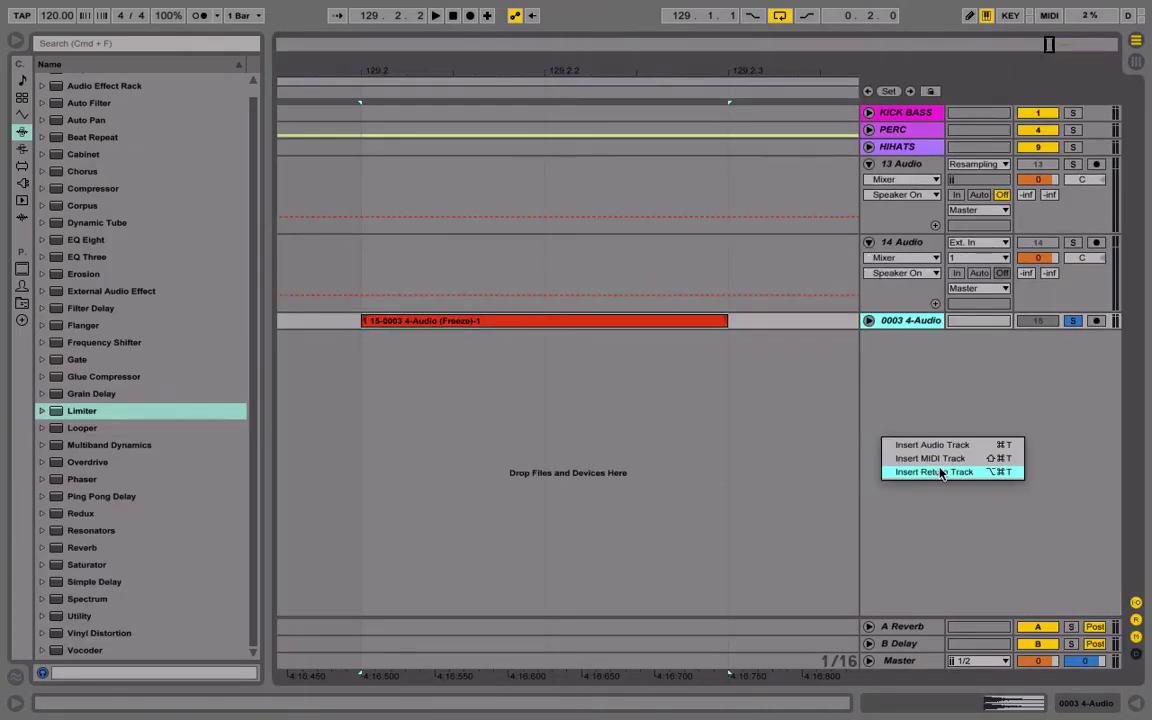
left_click(935, 458)
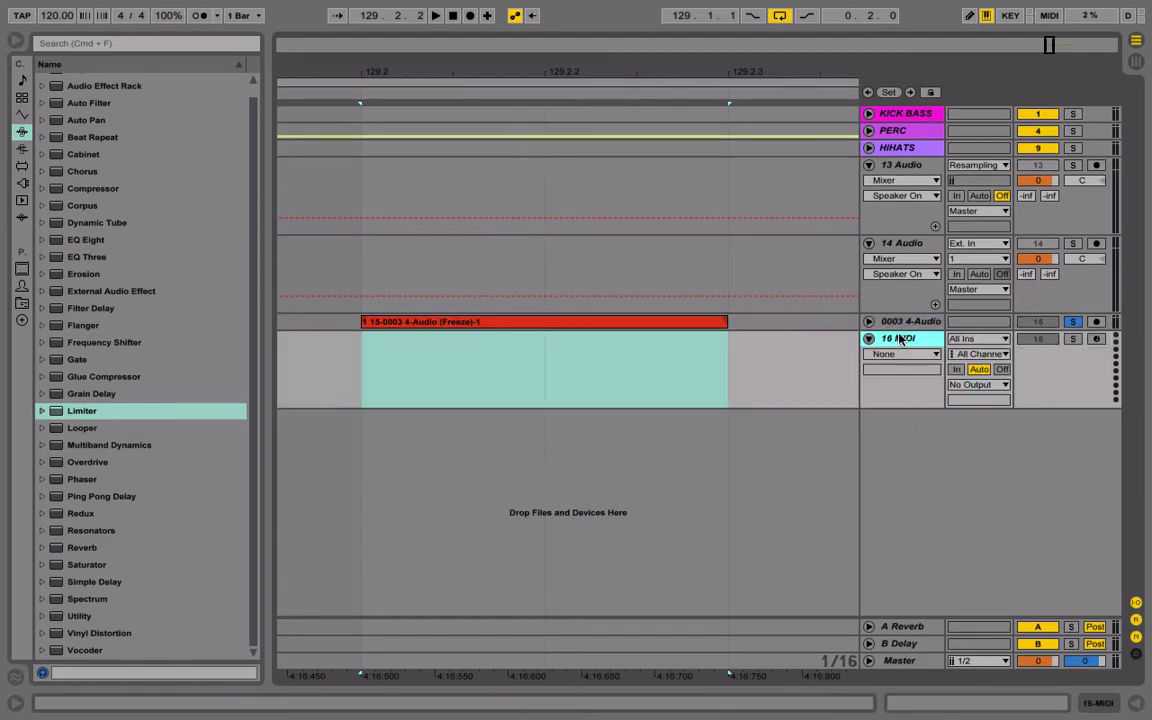
double_click(899, 338)
left_click_drag(580, 322, 507, 617)
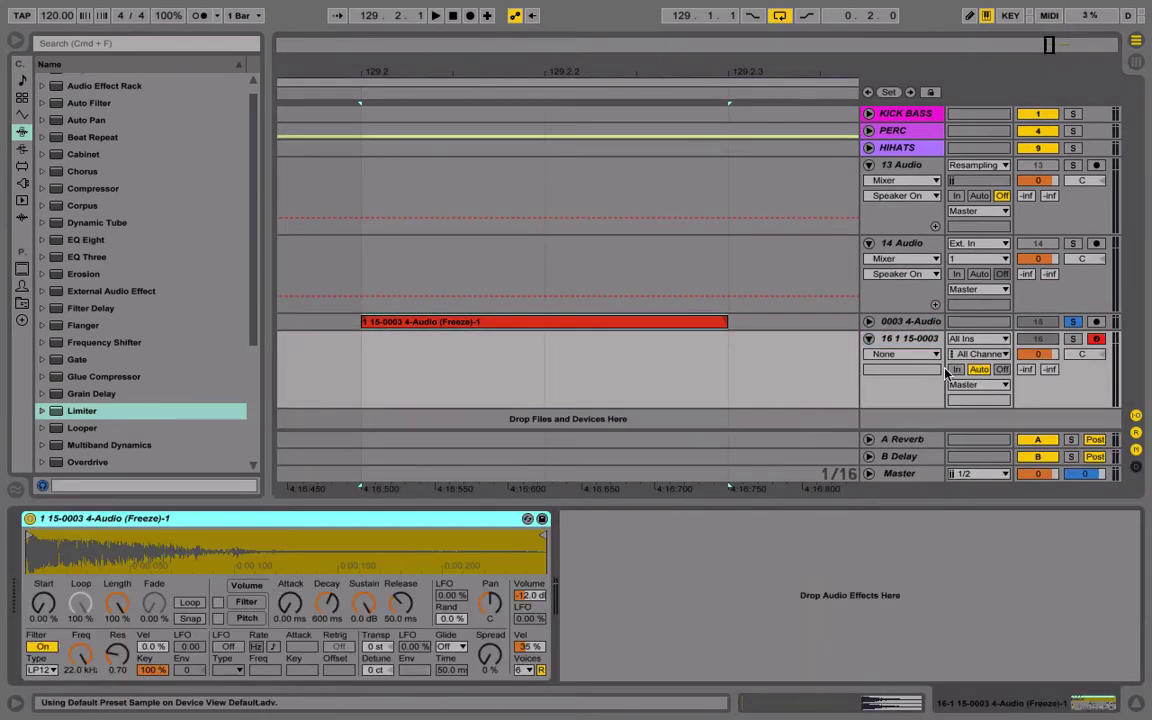
Switch to the Session View and delete the 0003 4-Audio track.
left_click(1133, 41)
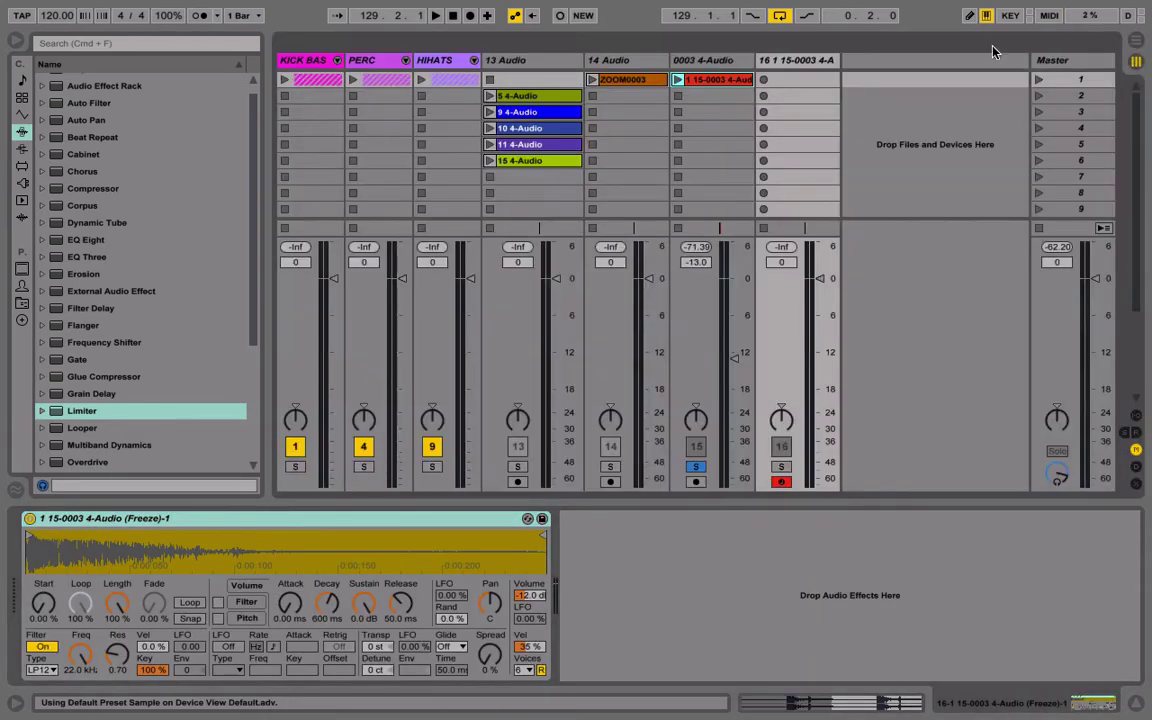
left_click(691, 62)
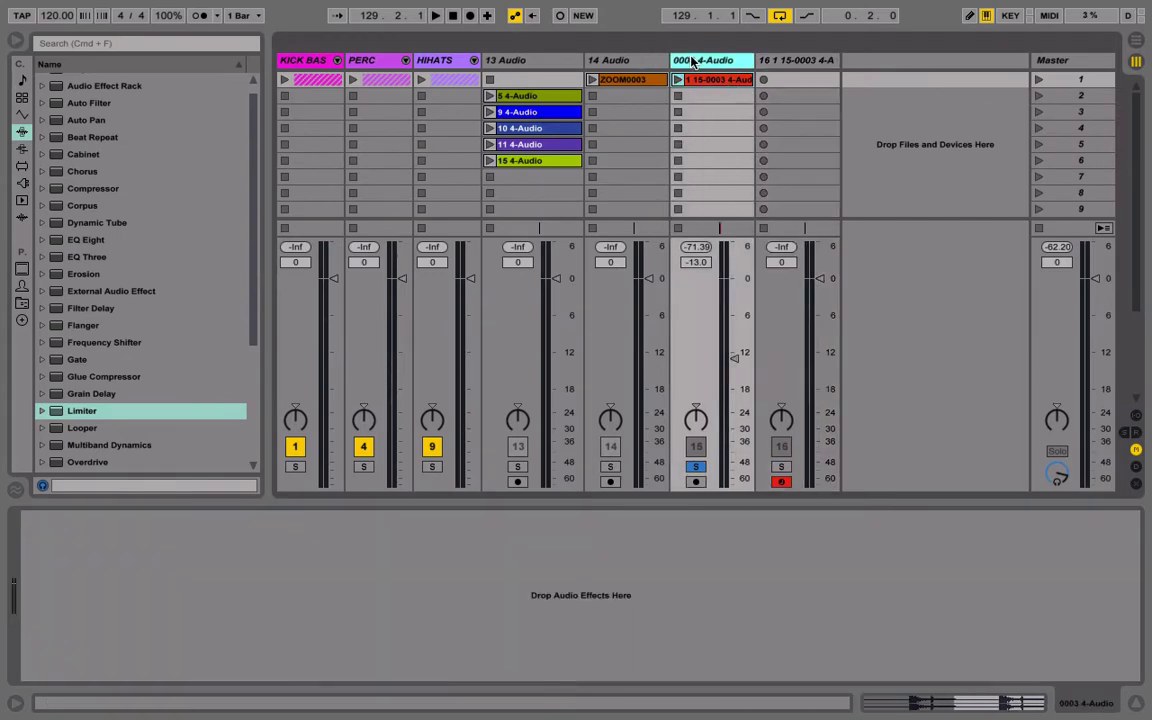
key("Delete")
Rename the sampler track as S NAR.
right_click(697, 61)
left_click(748, 130)
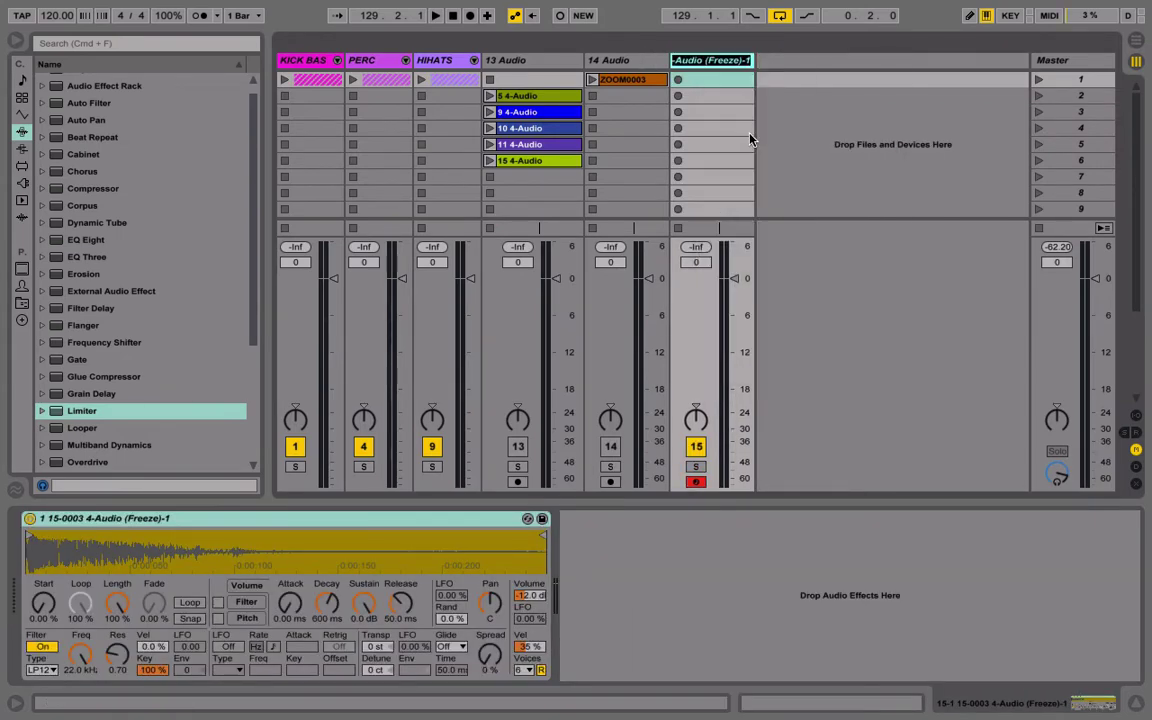
type("SNNAR")
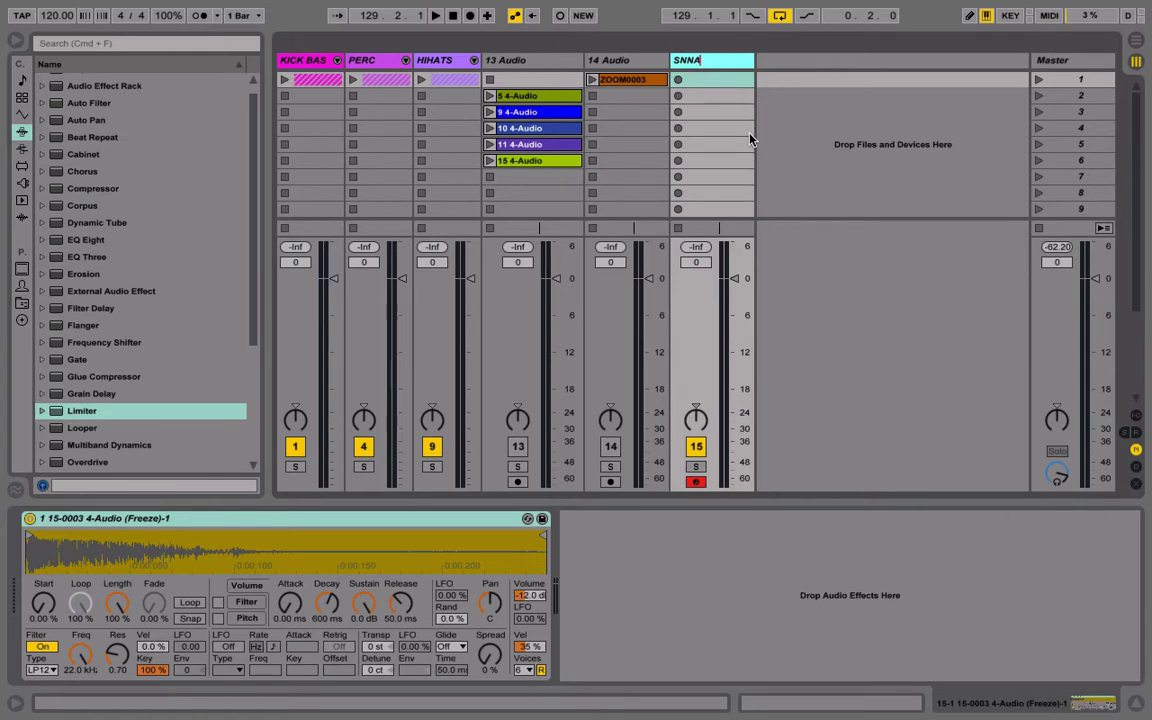
Create an empty MIDI clip in the sampler track's first slot and name it SNAR.
double_click(694, 79)
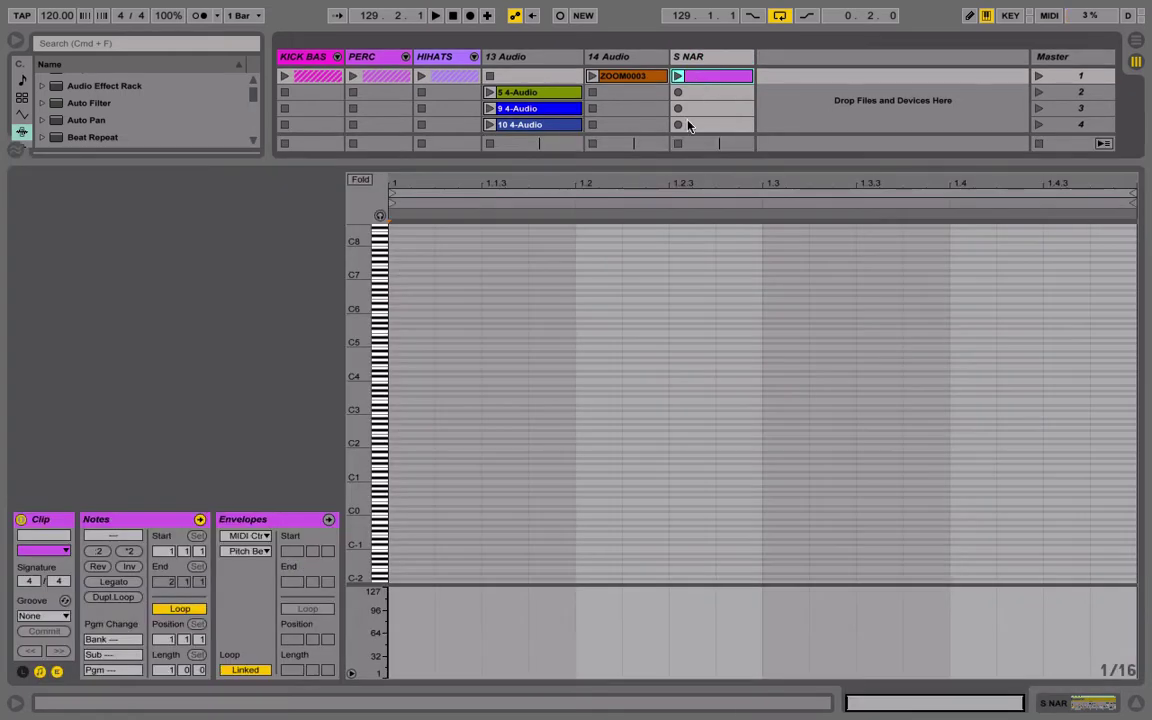
right_click(705, 80)
left_click(766, 153)
right_click(716, 82)
left_click(757, 140)
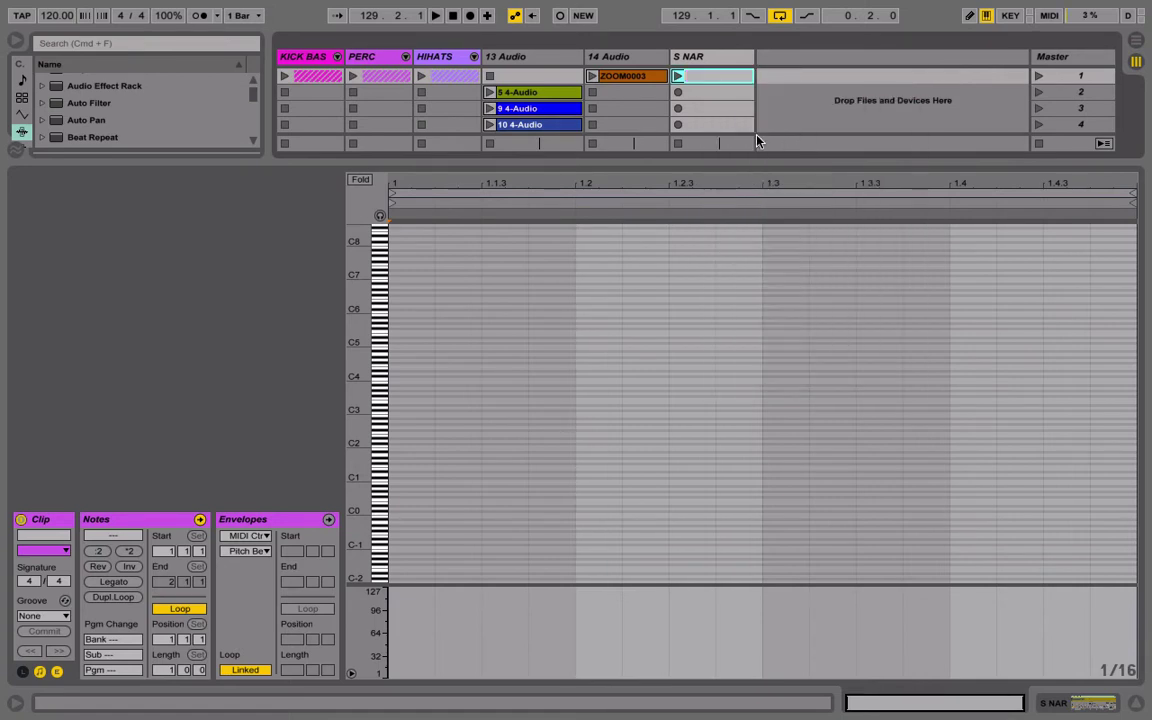
type("SNAR")
key("Return")
Rename the sampler track as SNAR and give it the same purple colour as its clip.
right_click(700, 58)
left_click(740, 133)
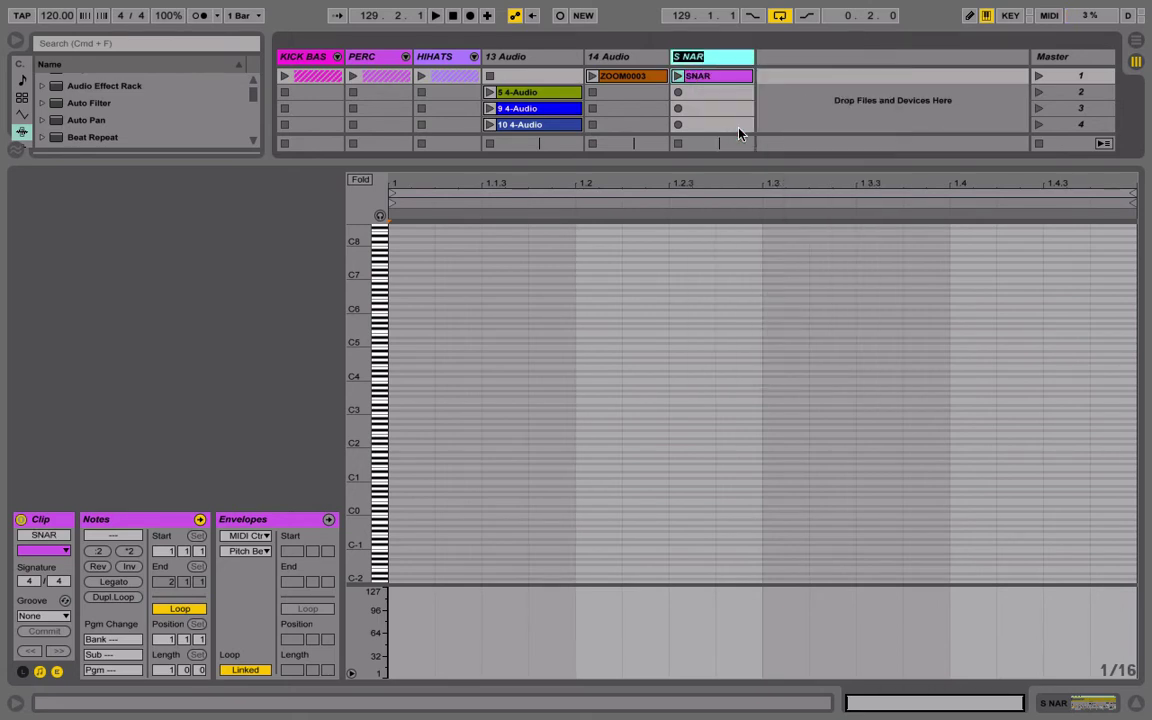
type("SNAR")
key("Return")
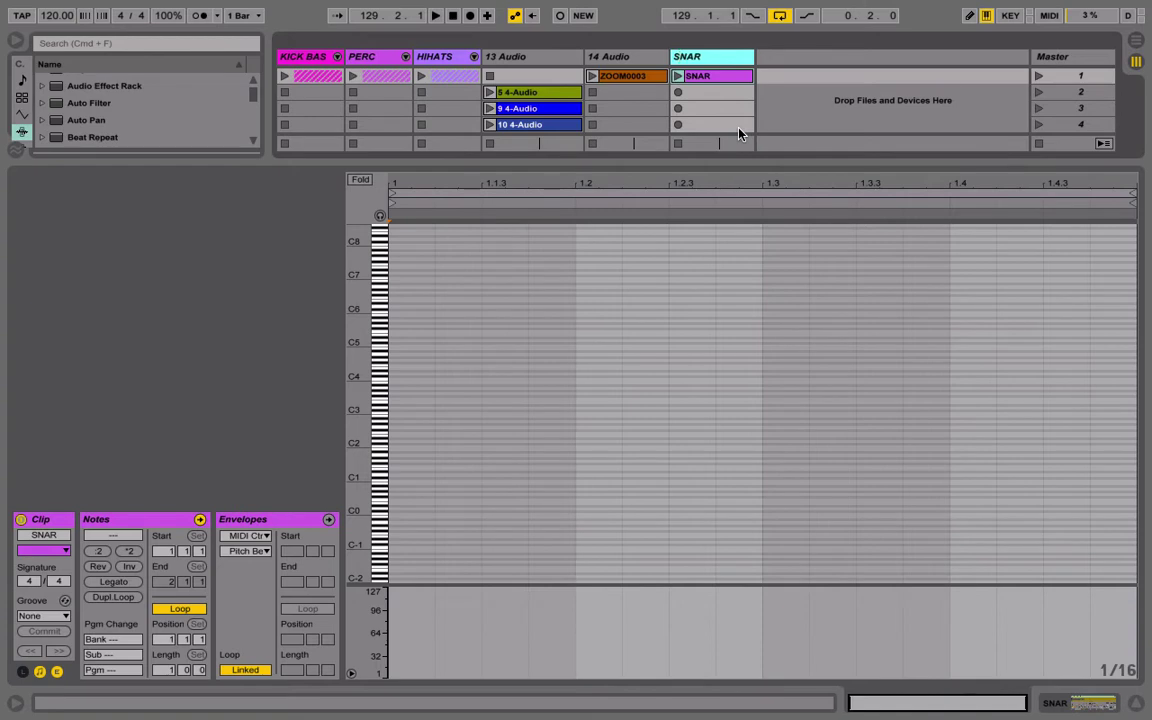
right_click(712, 62)
left_click(880, 319)
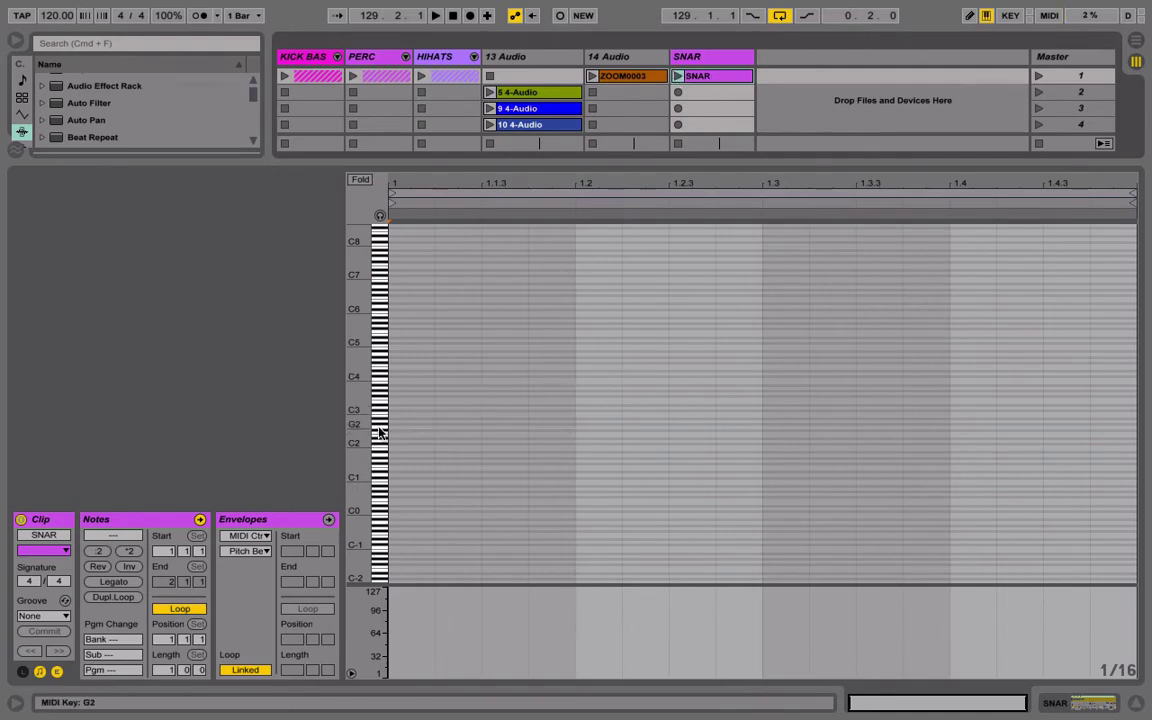
Set the note editor's fixed grid to 1/4 and add a quarter-note C3 at 1.2.
left_click_drag(379, 437, 733, 207)
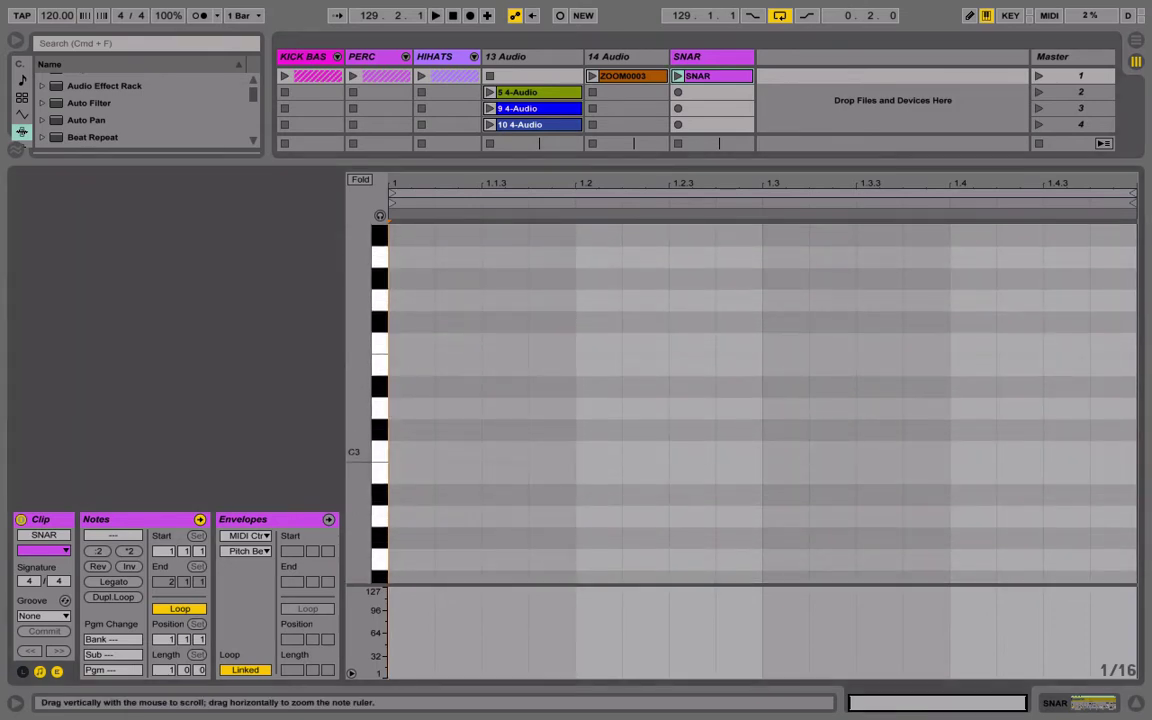
right_click(674, 305)
left_click(750, 521)
right_click(630, 442)
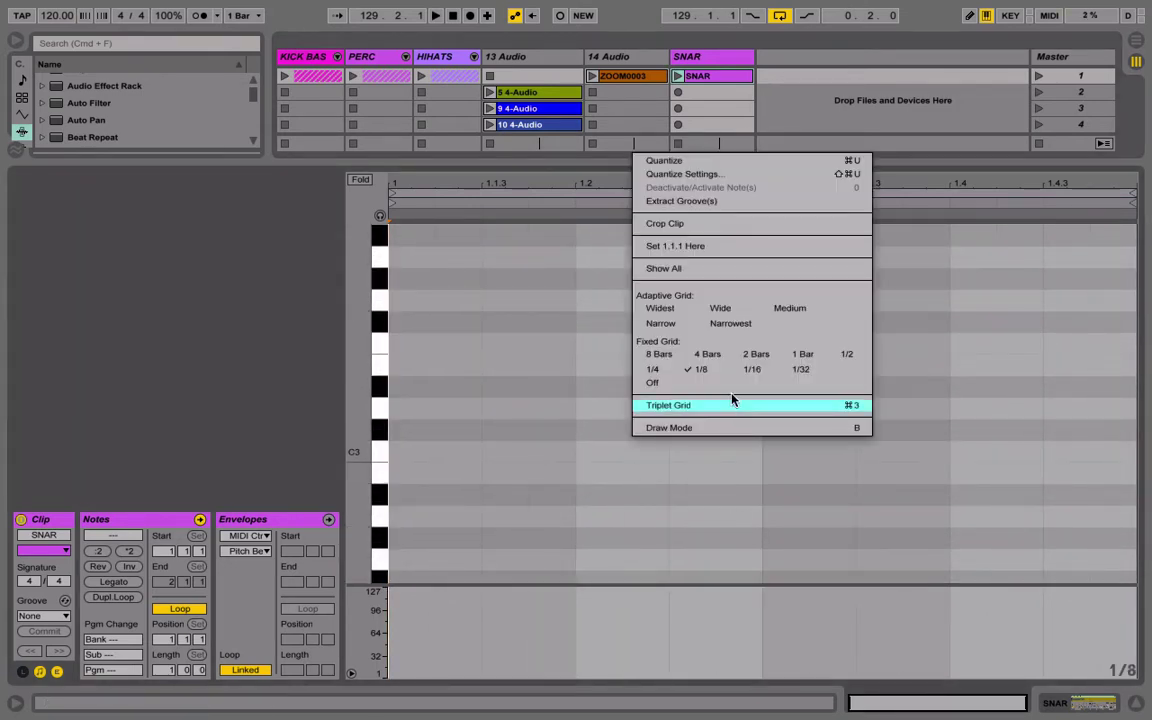
left_click(733, 401)
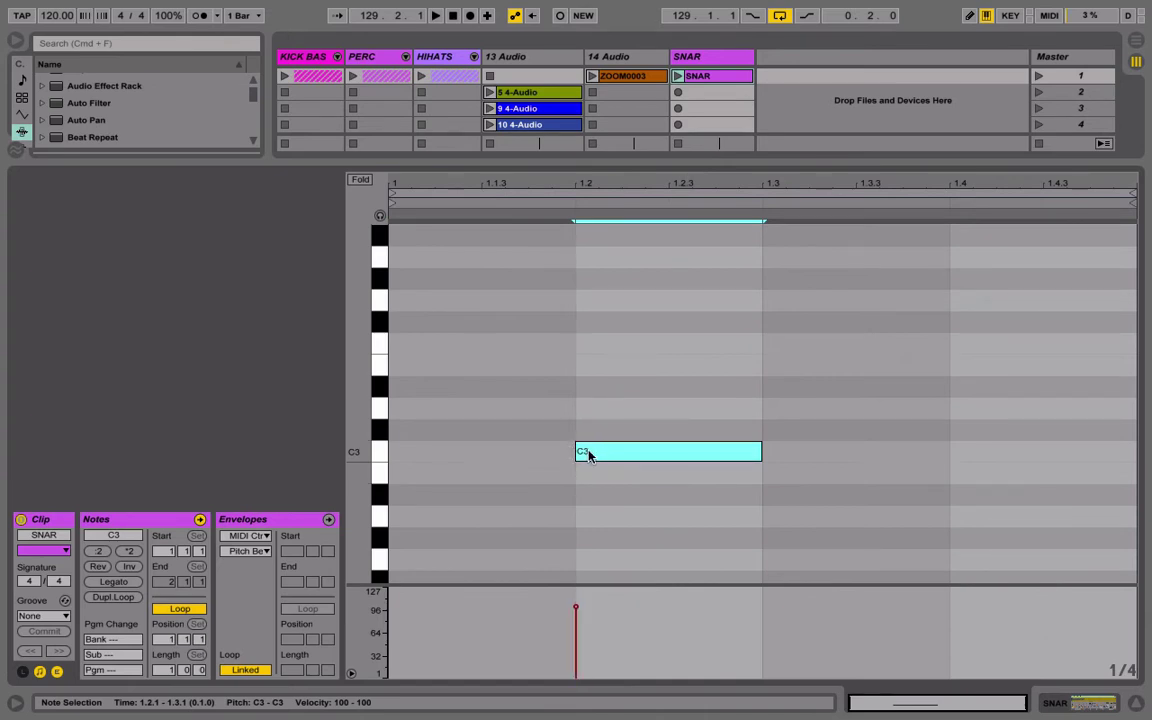
Launch the SNAR clip and add a second quarter-note C3 at 1.4.
left_click(679, 77)
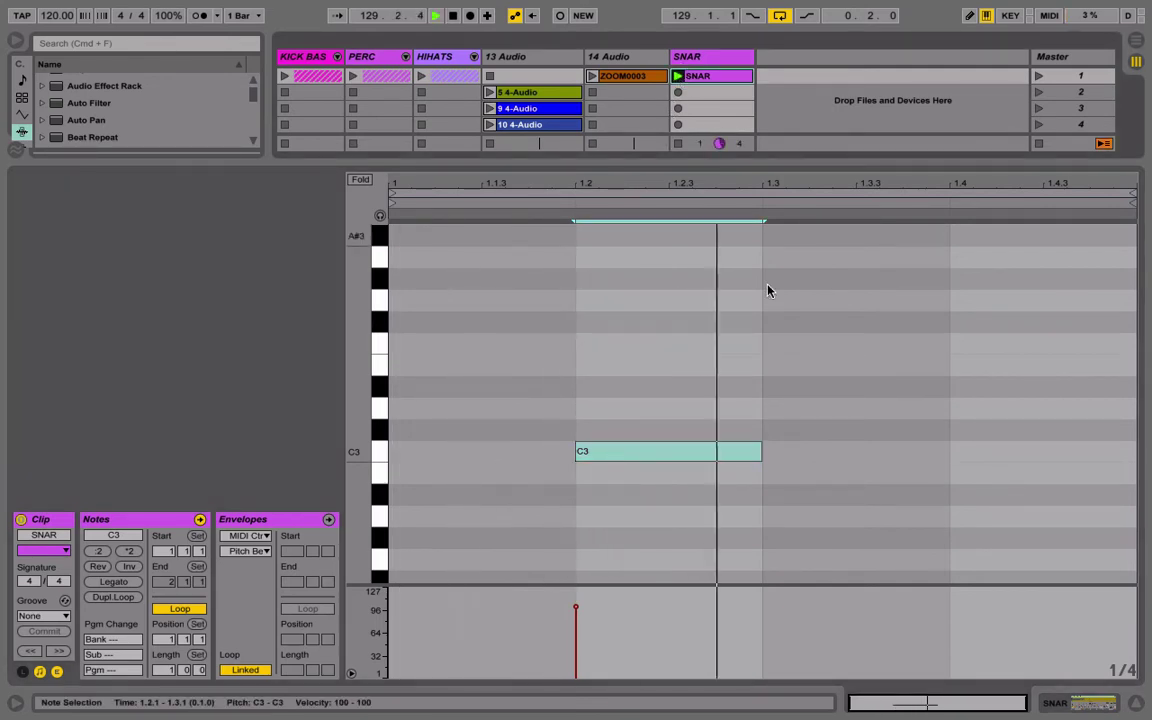
left_click(982, 459)
double_click(978, 460)
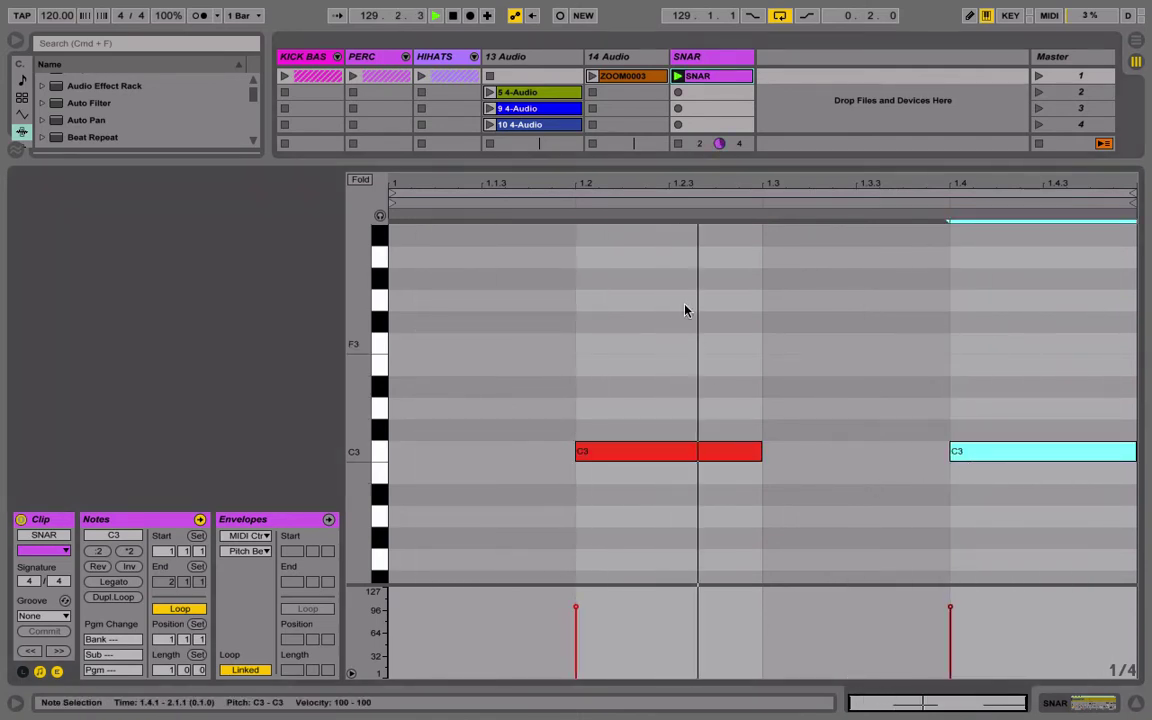
Turn the grid off and nudge the C3 note at 1.2 slightly ahead of the beat.
left_click_drag(581, 186, 565, 250)
right_click(542, 318)
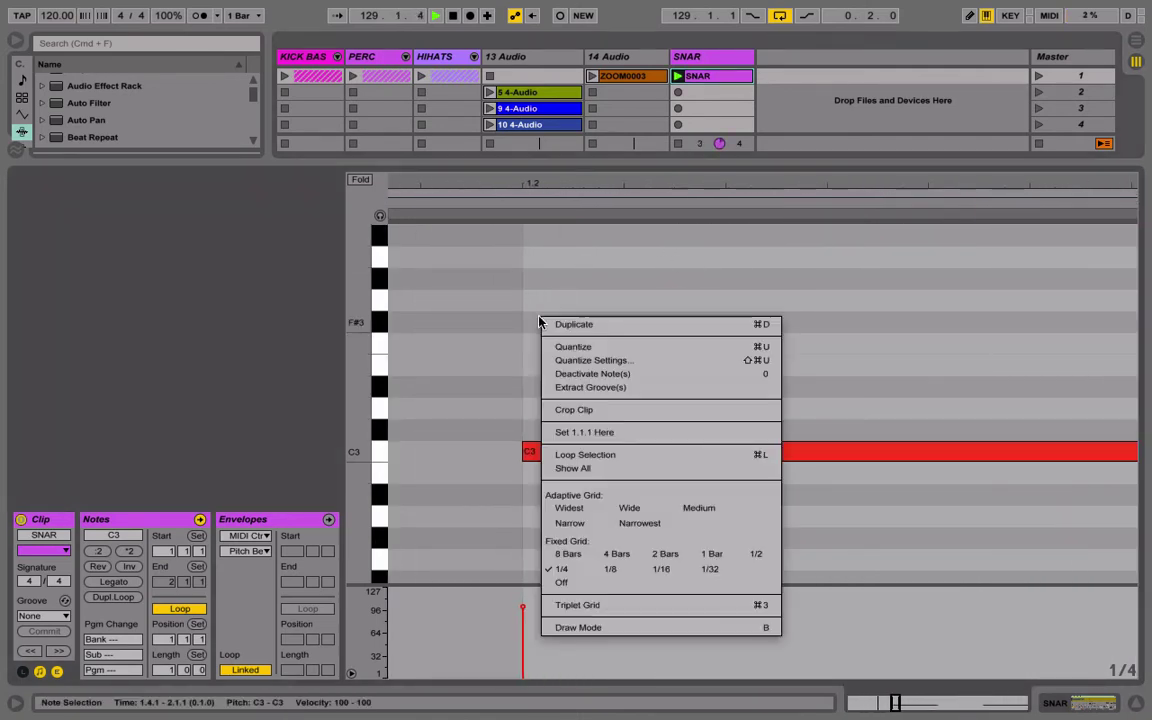
left_click(605, 584)
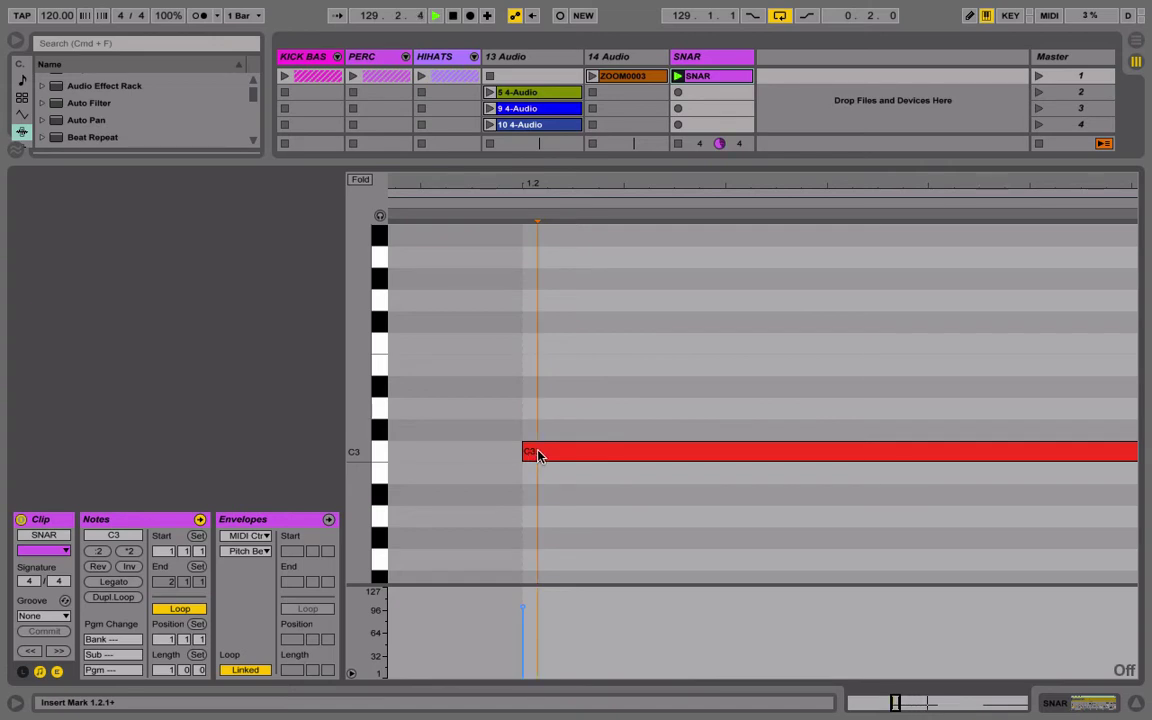
left_click_drag(538, 451, 533, 453)
Nudge the C3 note at 1.4 slightly behind the beat.
left_click_drag(617, 183, 885, 115)
left_click_drag(976, 185, 627, 449)
left_click_drag(417, 182, 662, 344)
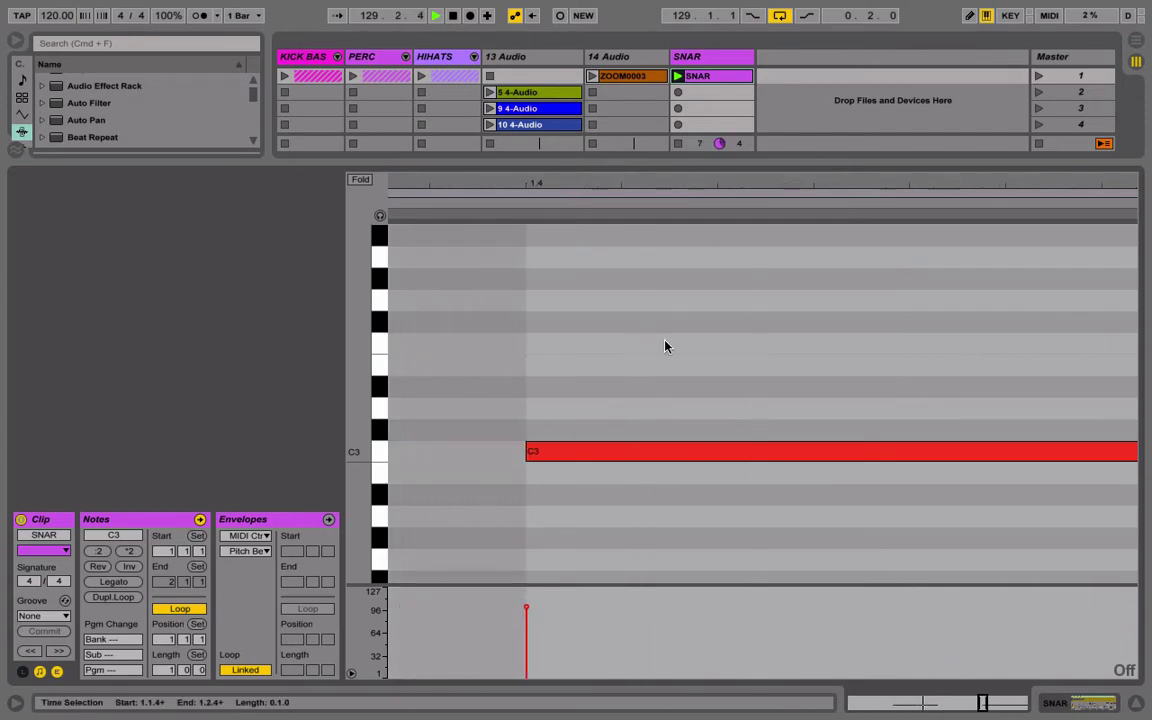
left_click_drag(557, 457, 567, 467)
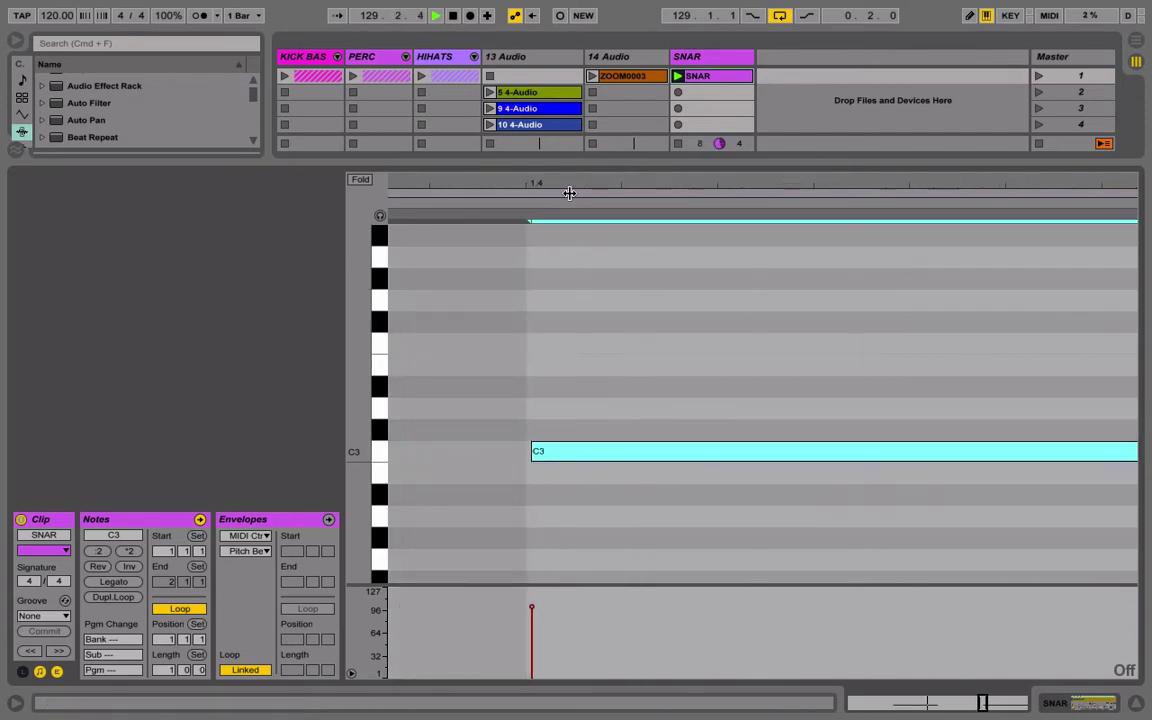
left_click_drag(569, 193, 950, 70)
Set the fixed grid back to 1/4 and duplicate the clip's loop to two bars.
right_click(1015, 347)
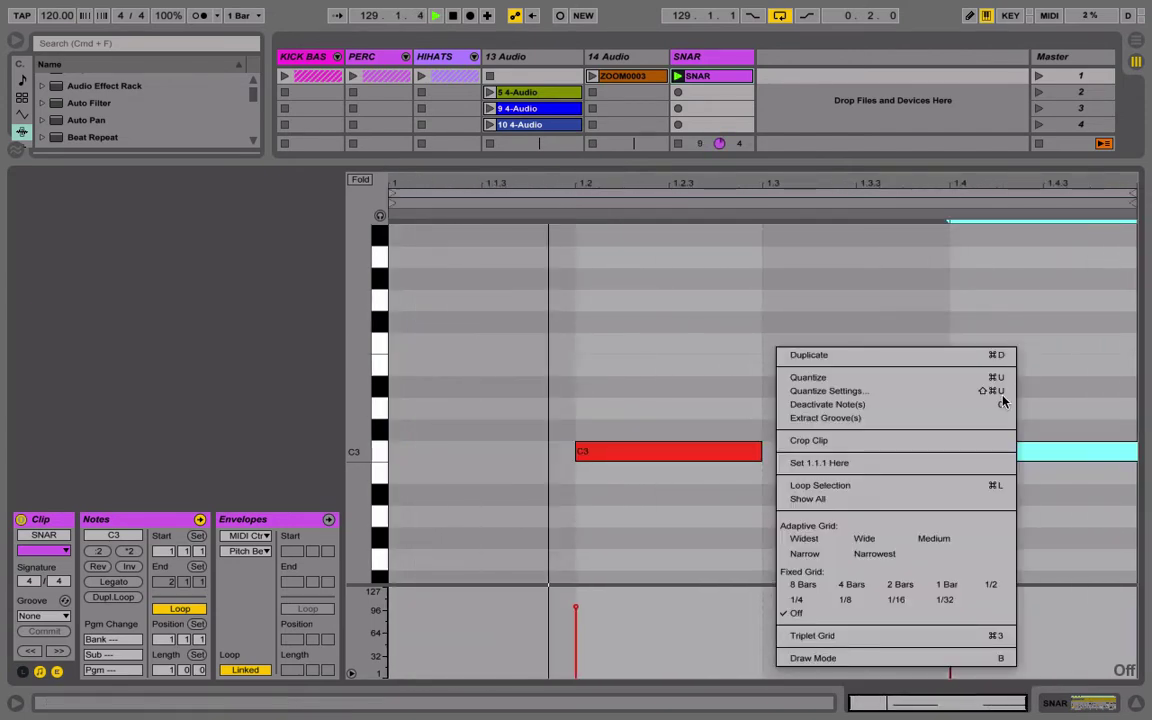
left_click(797, 599)
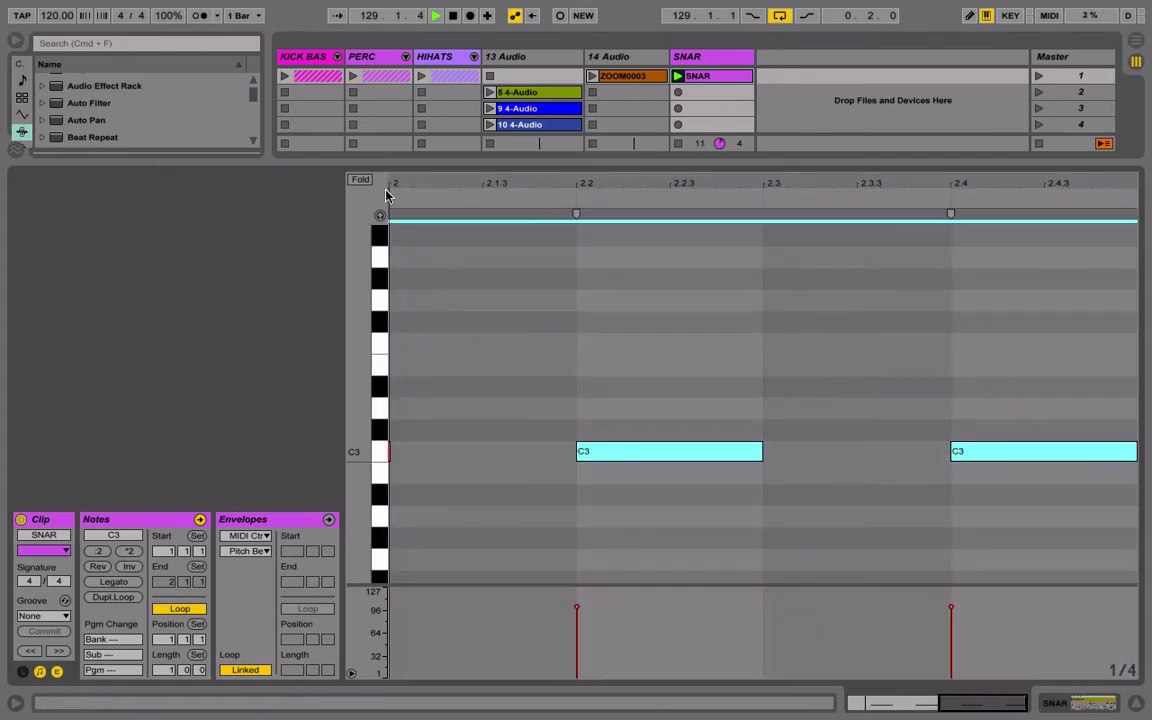
left_click_drag(393, 183, 1115, 256)
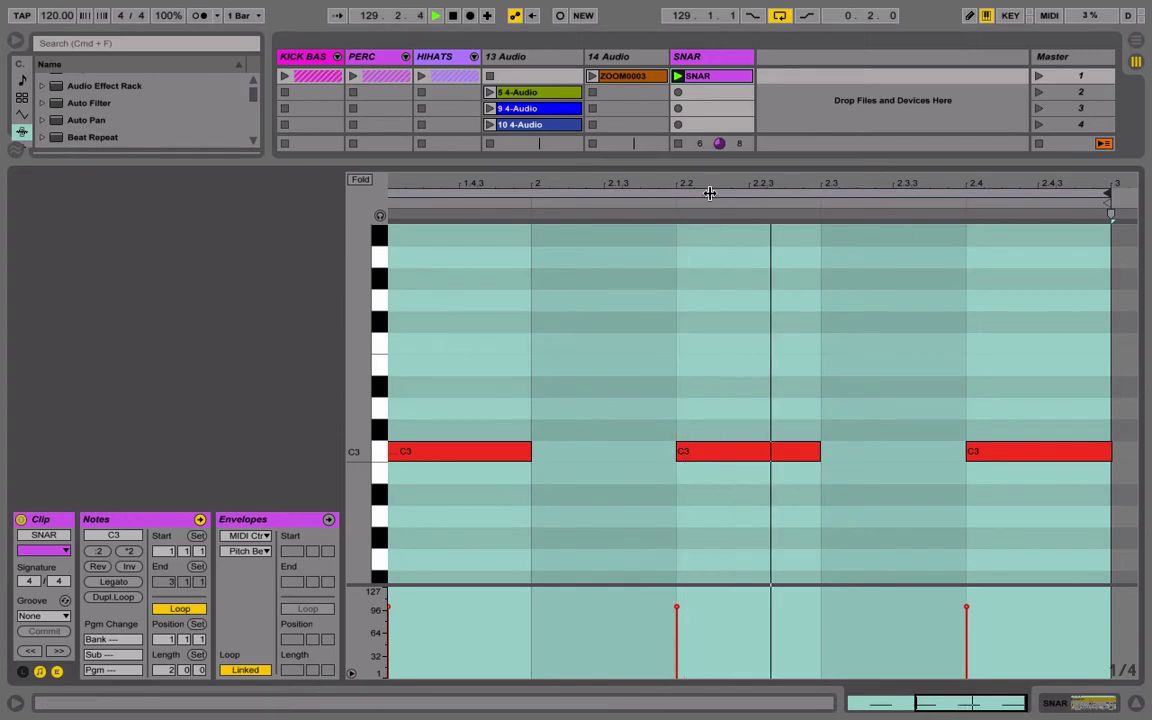
Turn the grid off and nudge the C3 note at 2.2 slightly ahead of the beat.
mouse_move(710, 187)
left_mouse_down()
mouse_move(735, 290)
mouse_move(850, 325)
mouse_move(1063, 333)
left_mouse_up()
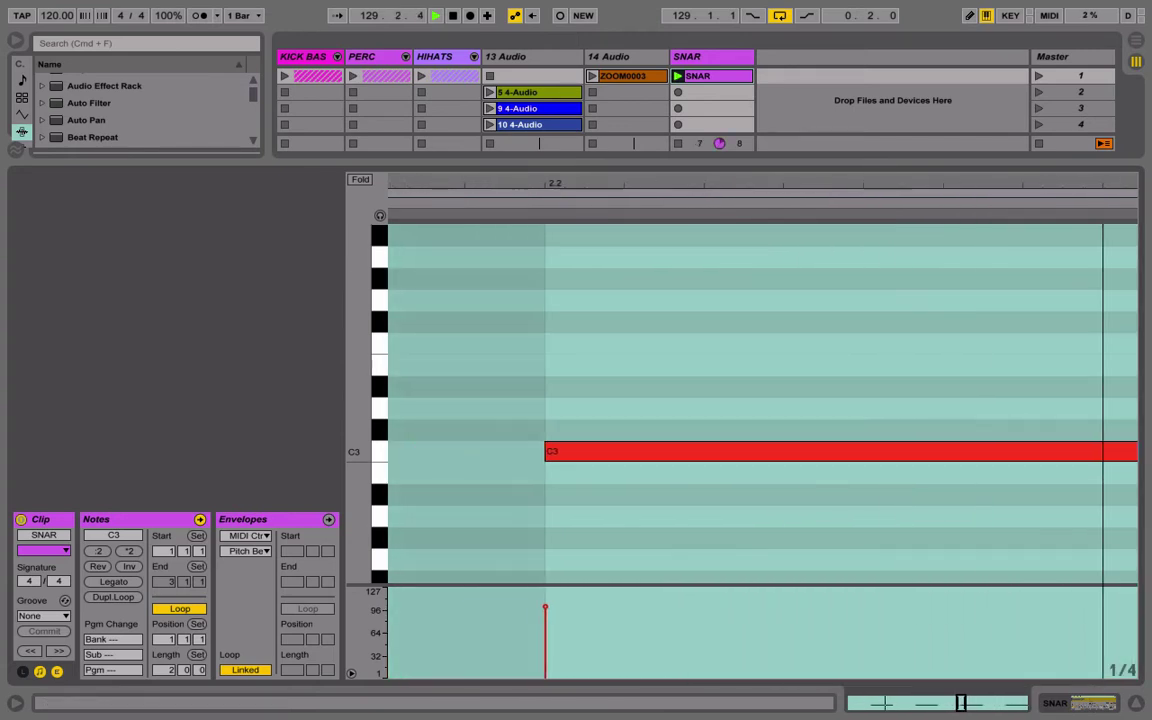
left_click_drag(576, 188, 532, 116)
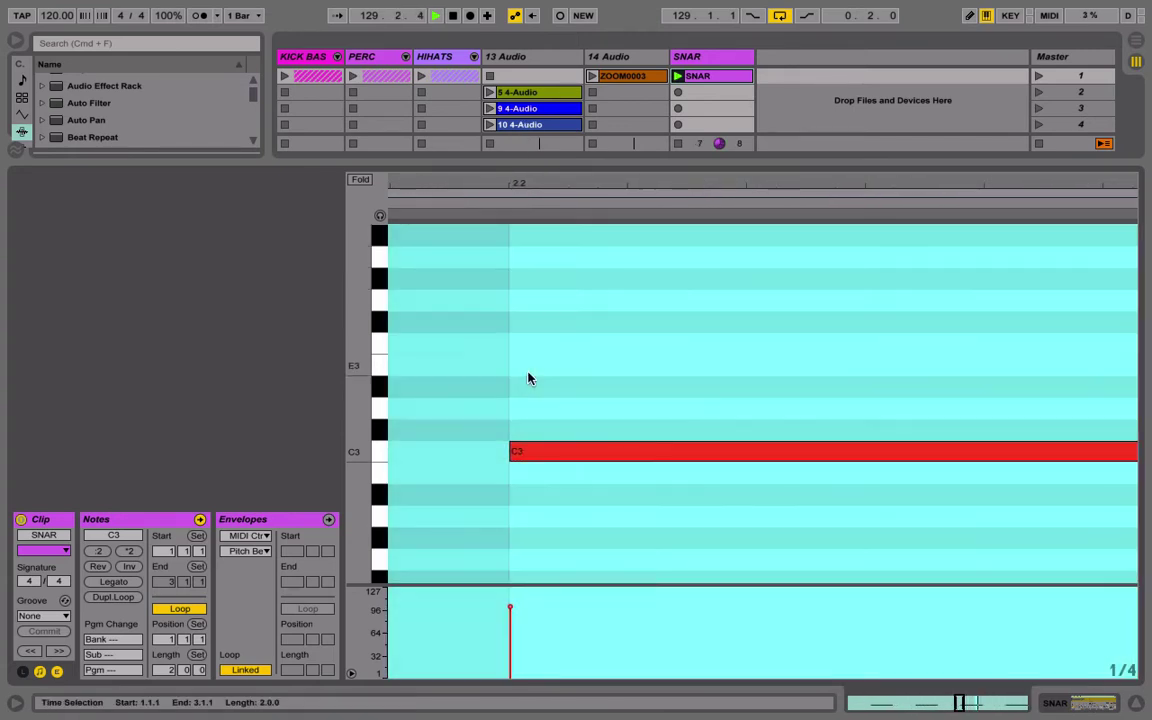
right_click(530, 378)
left_click(576, 618)
left_click(548, 530)
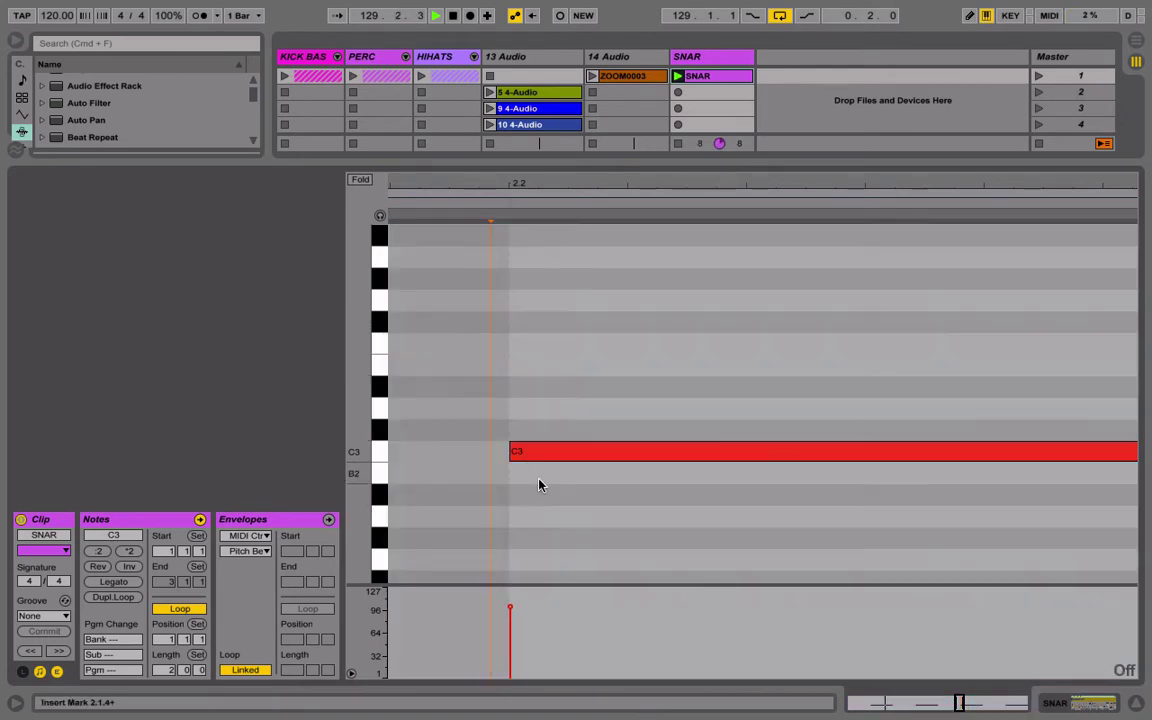
left_click(530, 453)
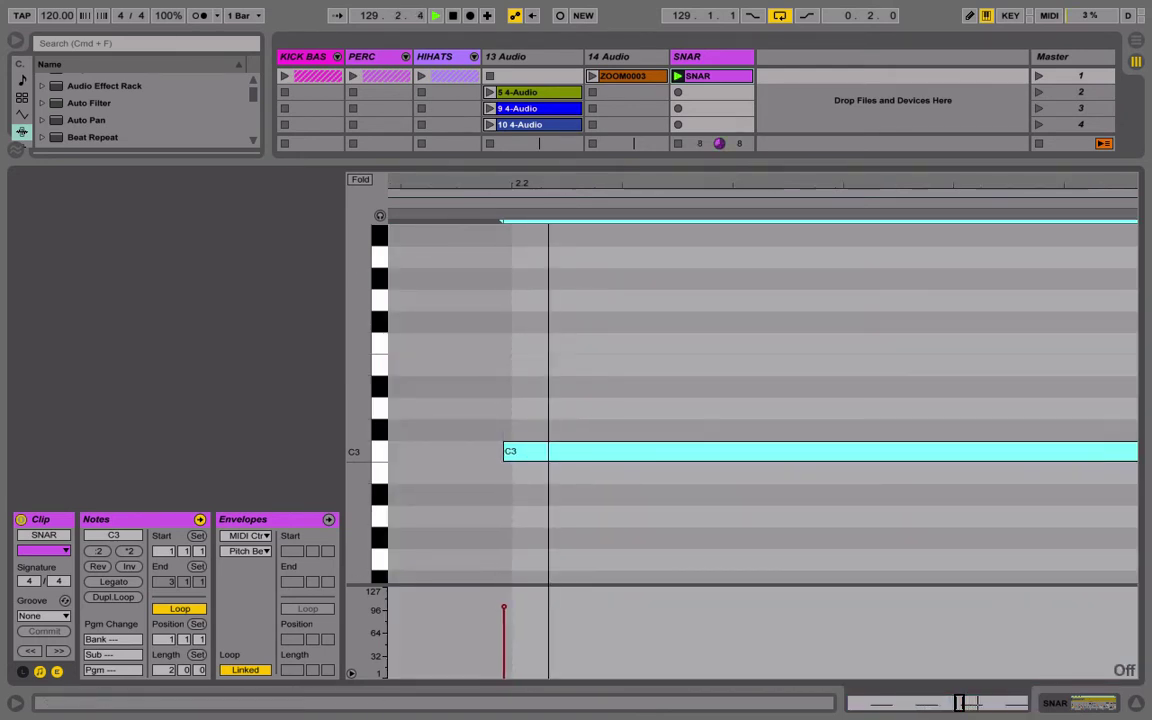
Nudge the C3 note at 2.4 slightly later.
left_click_drag(548, 184, 858, 110)
left_click_drag(1063, 183, 1063, 314)
left_click_drag(457, 200, 676, 205)
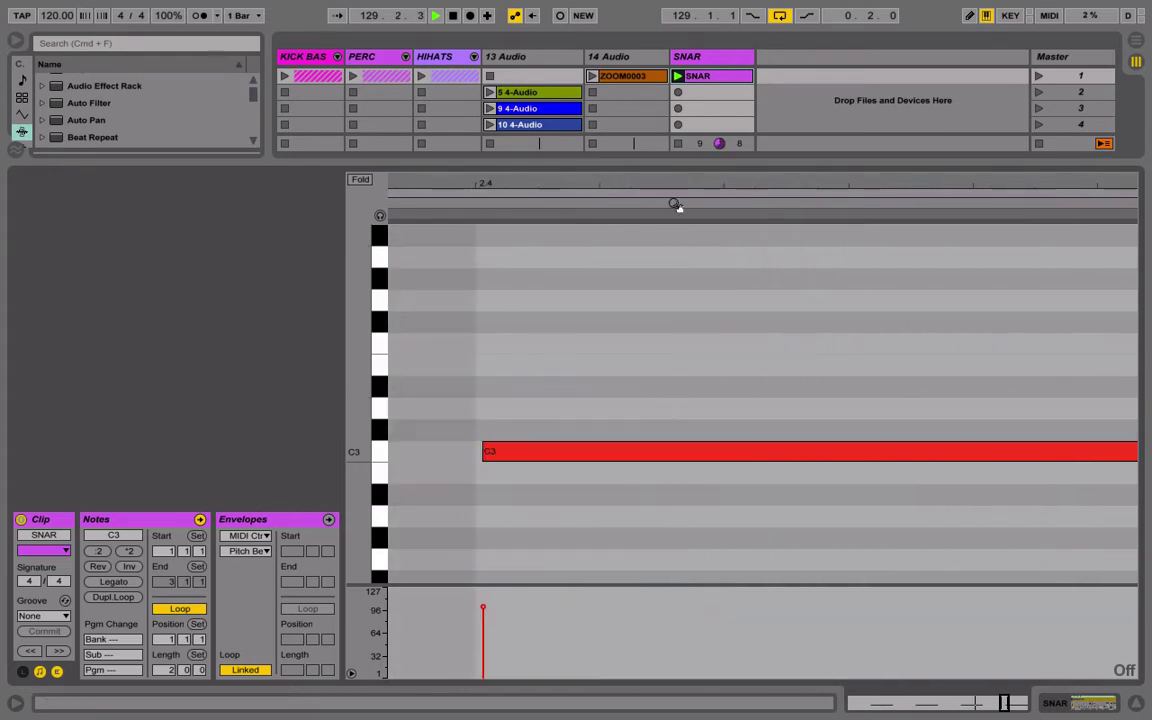
left_click_drag(535, 455, 546, 455)
left_click_drag(567, 179, 567, 60)
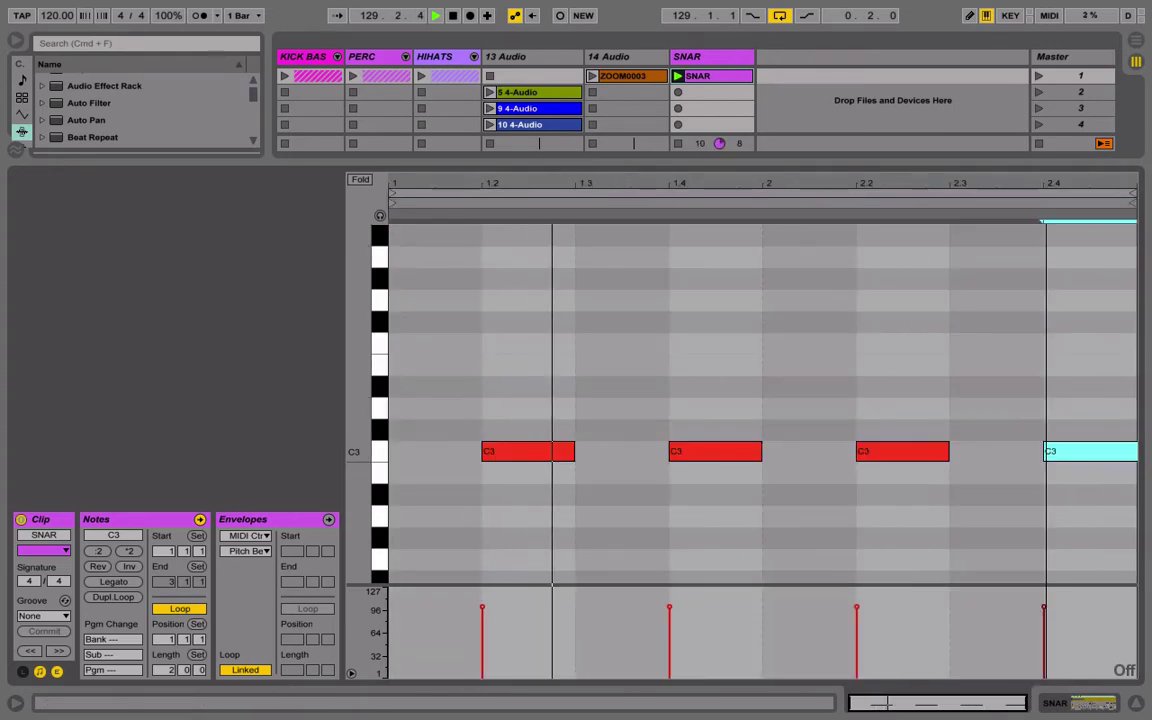
Show the SNAR track's devices and launch scene 1 to hear the snare with the other tracks.
right_click(738, 360)
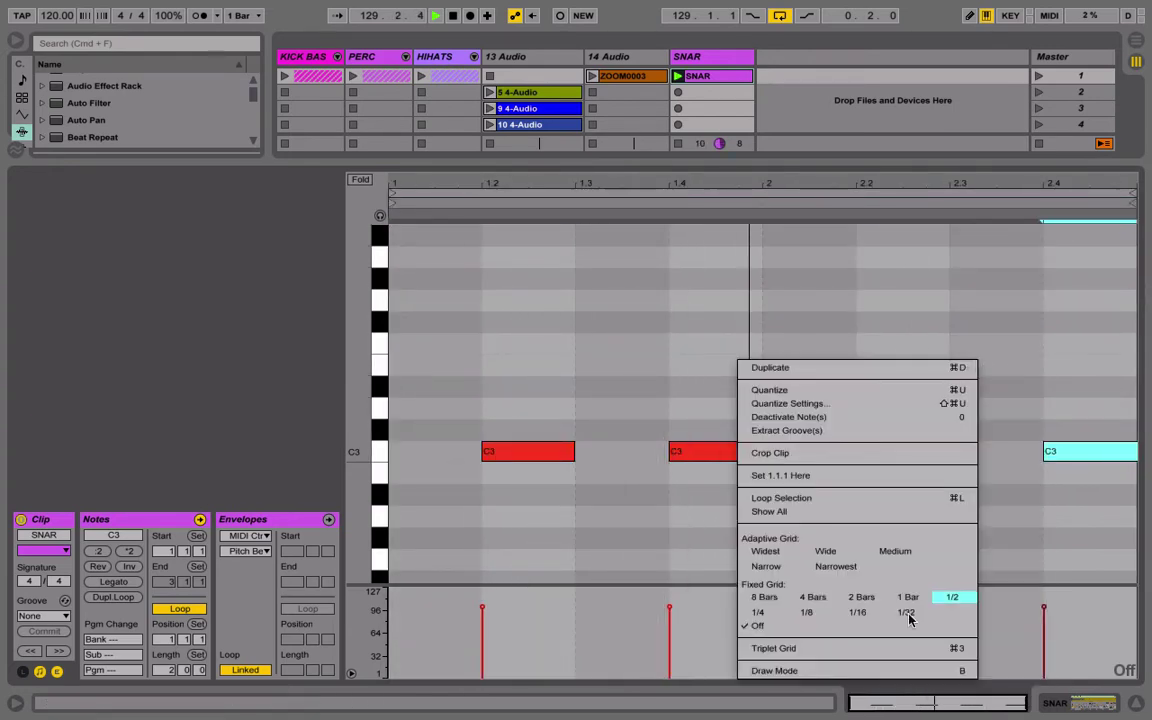
left_click(714, 60)
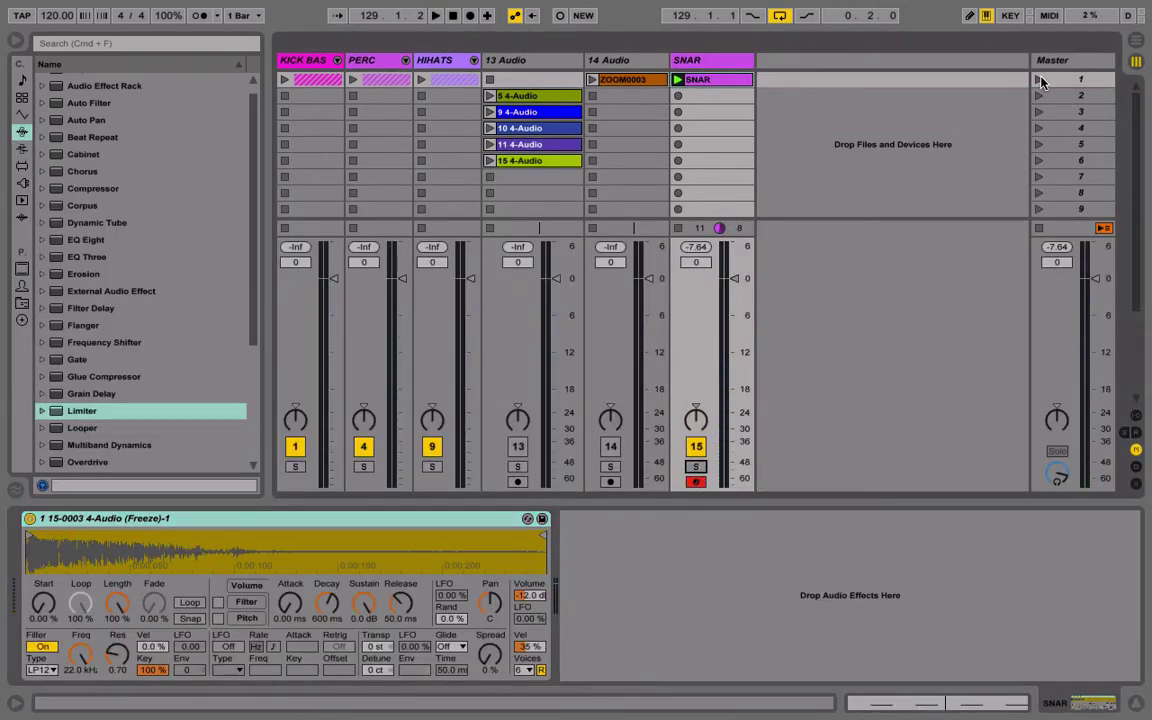
left_click(1040, 80)
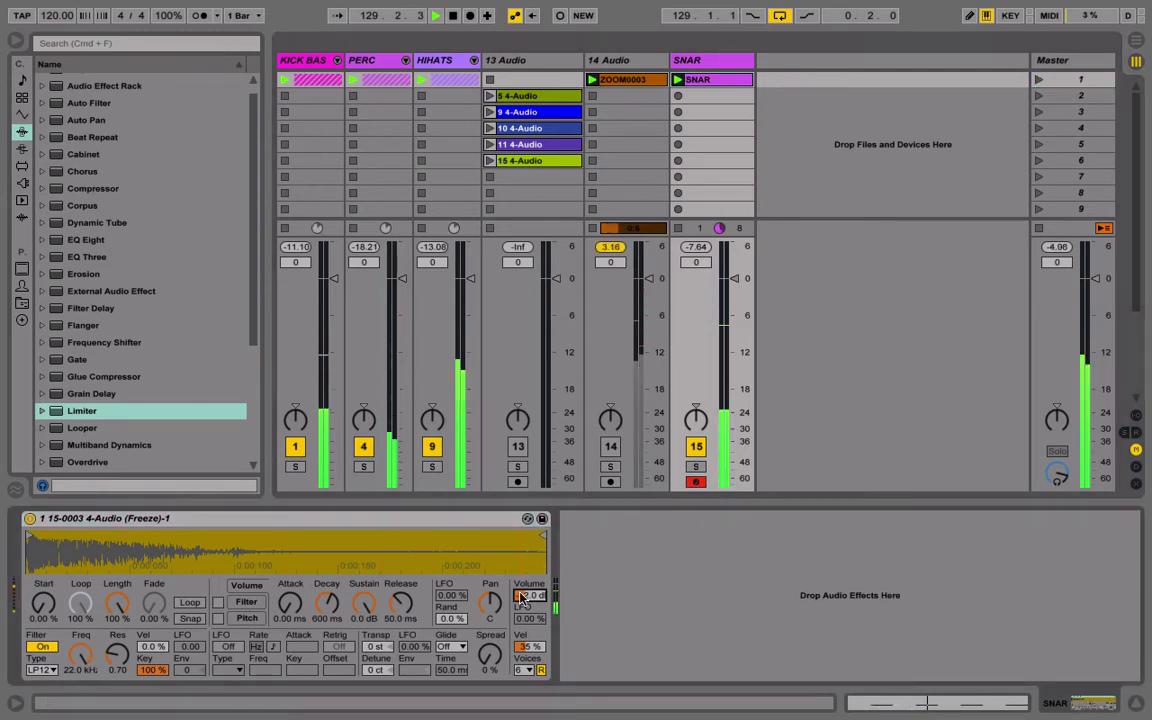
Set the snare Simpler's volume to -6.10 dB and its velocity amount to 50 %, and lower the SNAR track's volume.
left_click_drag(521, 598, 535, 655)
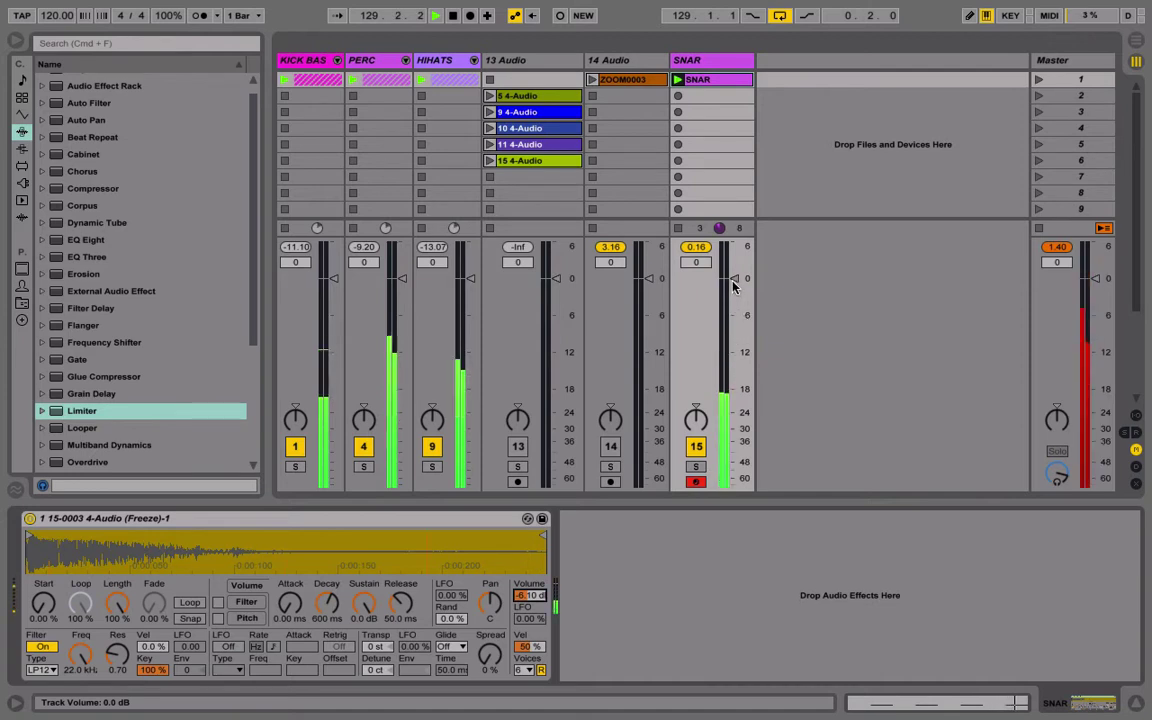
left_click_drag(734, 278, 734, 352)
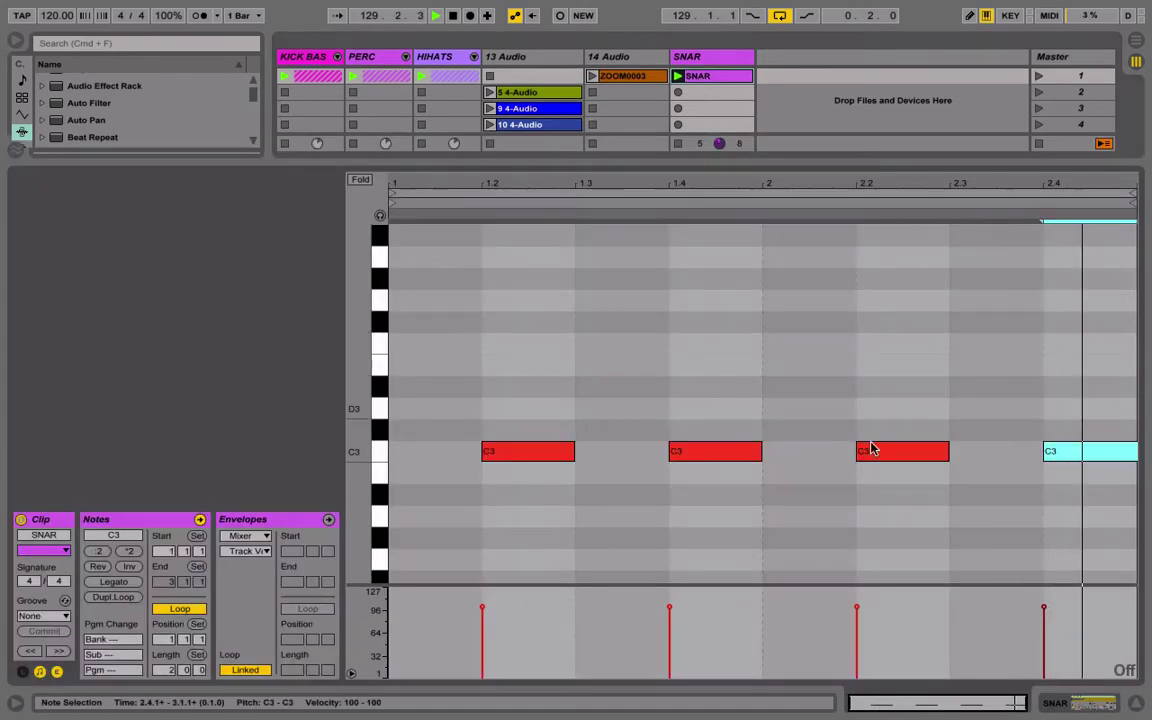
Duplicate the four C3 notes into bars 3 and 4 and, with a 1 Bar grid, move the two-bar loop to 3.1.1.
left_click_drag(1085, 503, 388, 440)
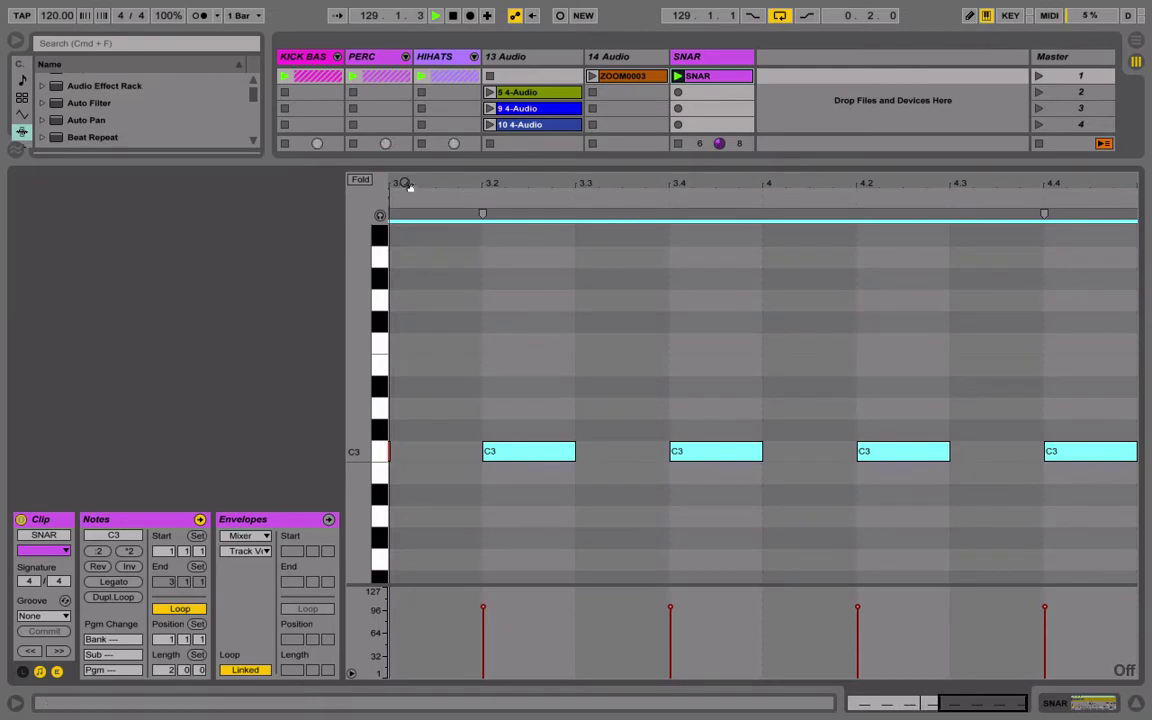
double_click(405, 184)
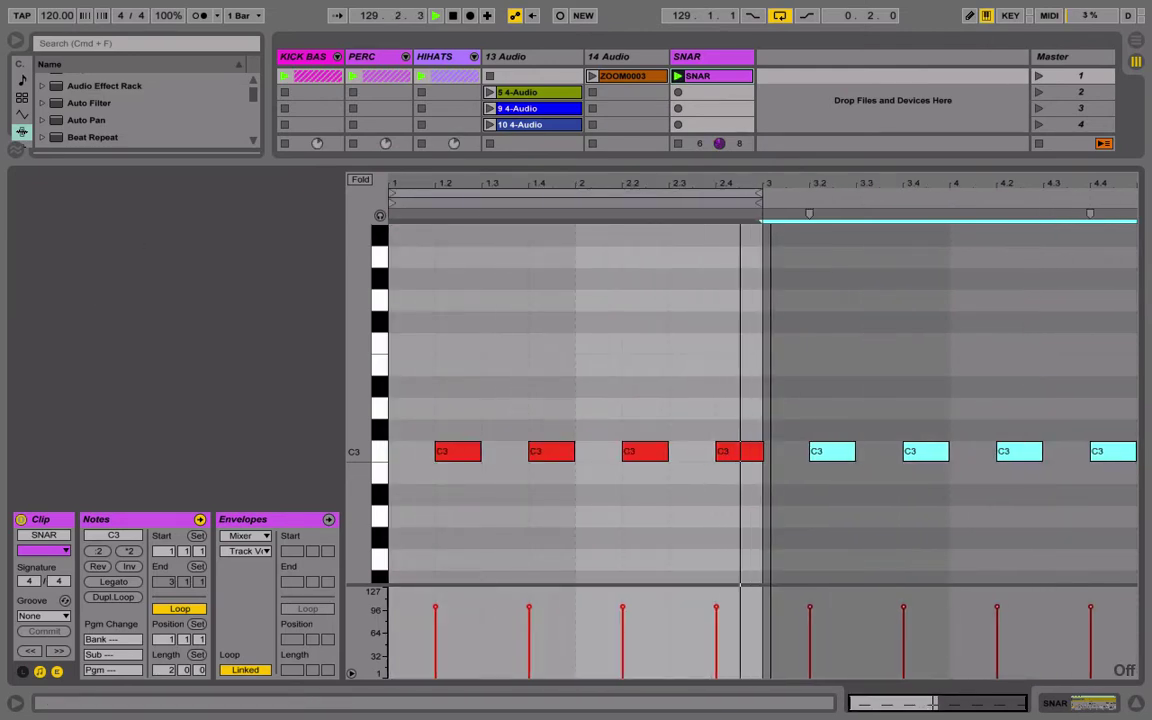
left_click_drag(725, 191, 1105, 182)
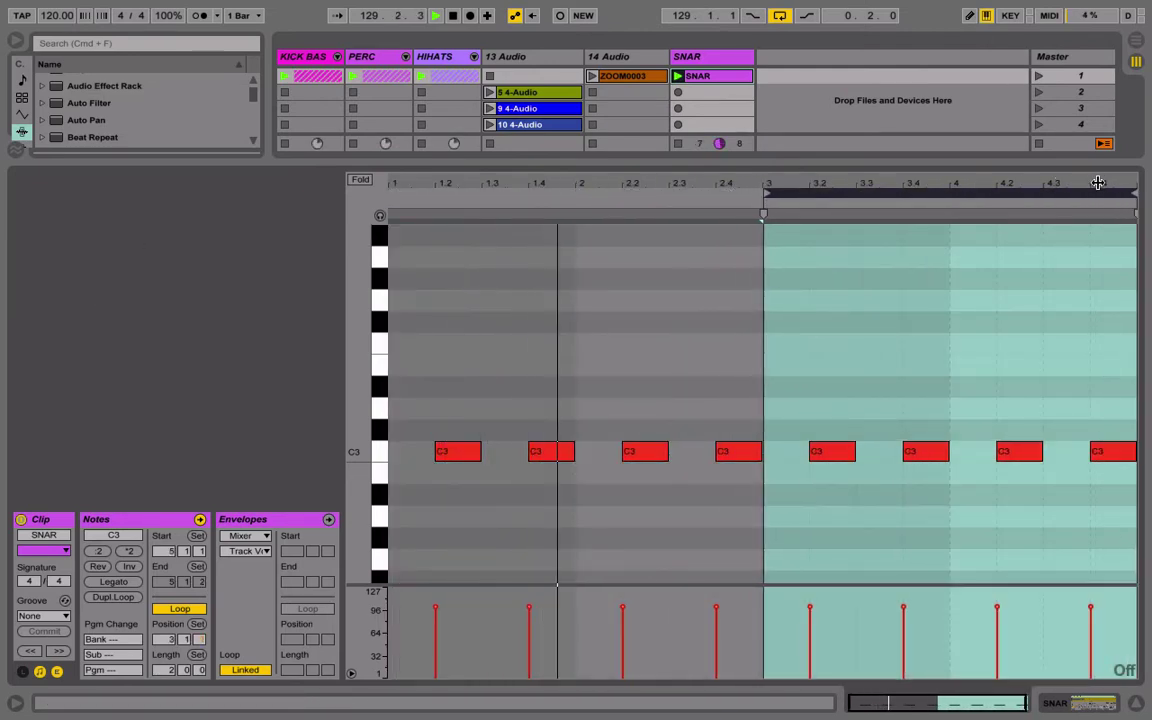
right_click(936, 270)
left_click(854, 486)
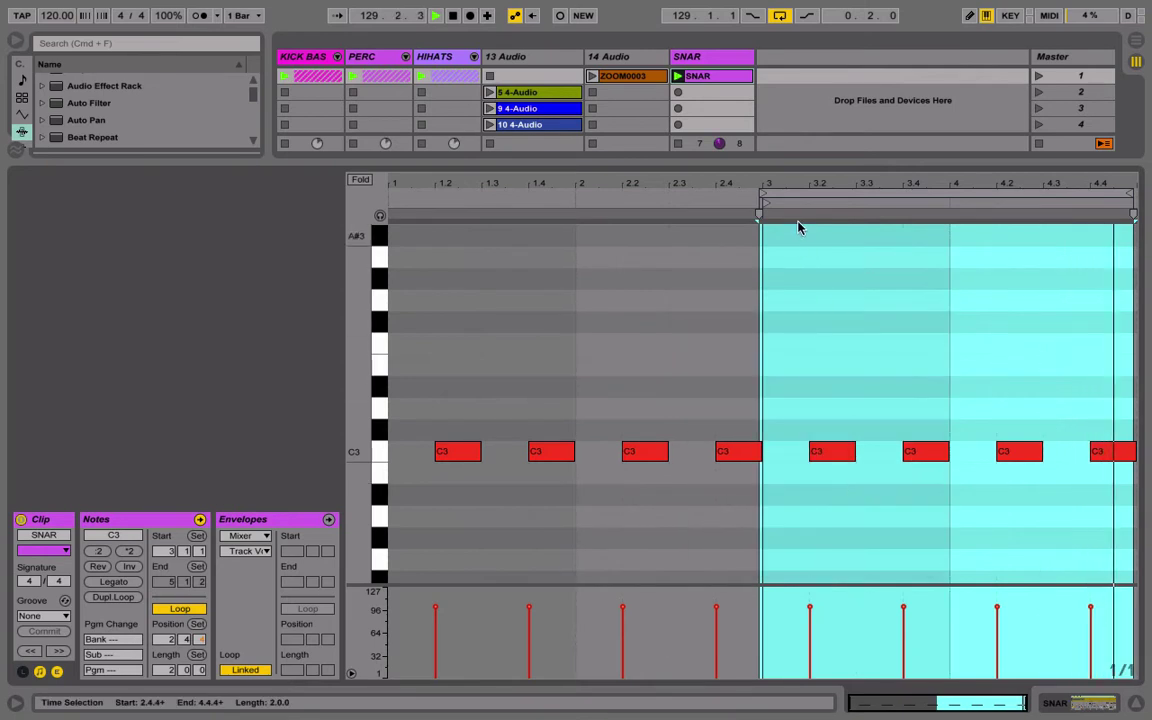
left_click_drag(787, 192, 869, 355)
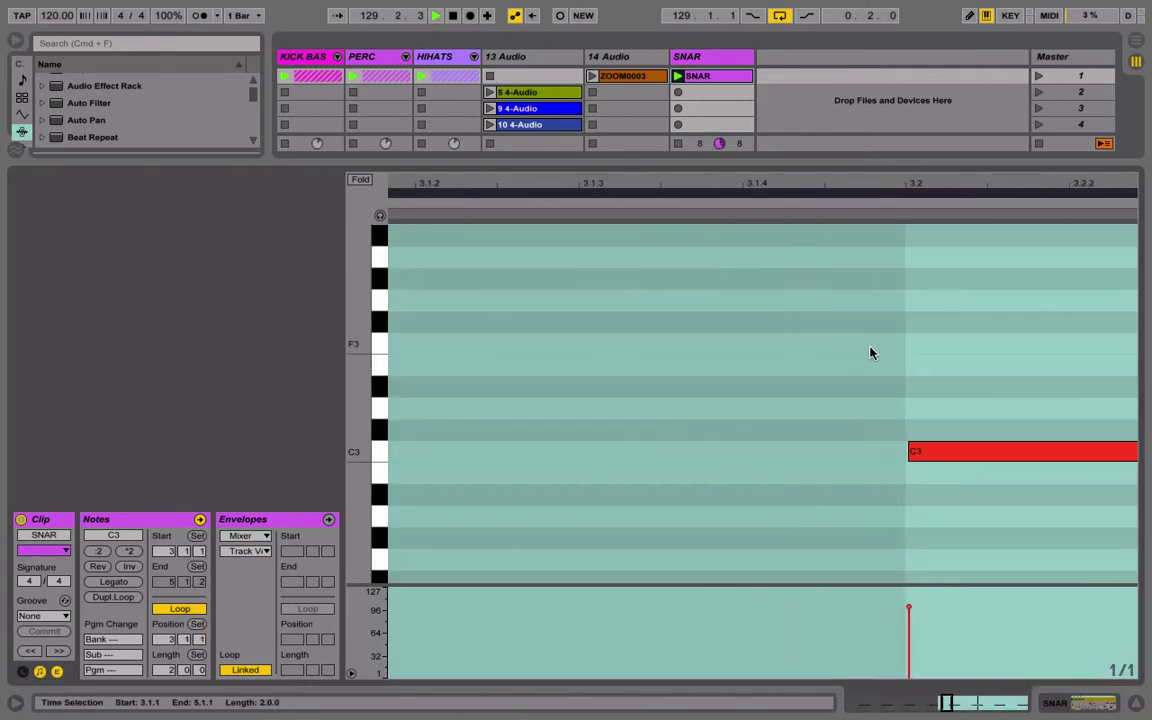
Turn the grid off and nudge the C3 note at 3.2 slightly ahead of the beat.
right_click(910, 372)
left_click(952, 615)
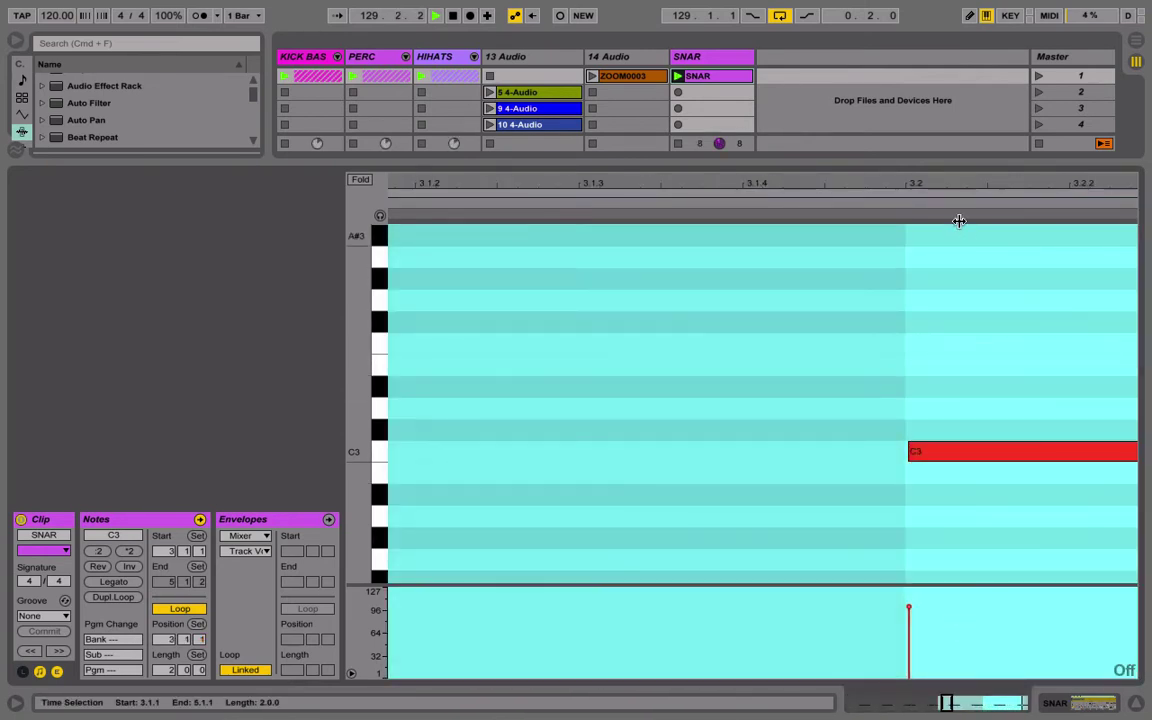
left_click_drag(921, 184, 907, 262)
left_click(855, 318)
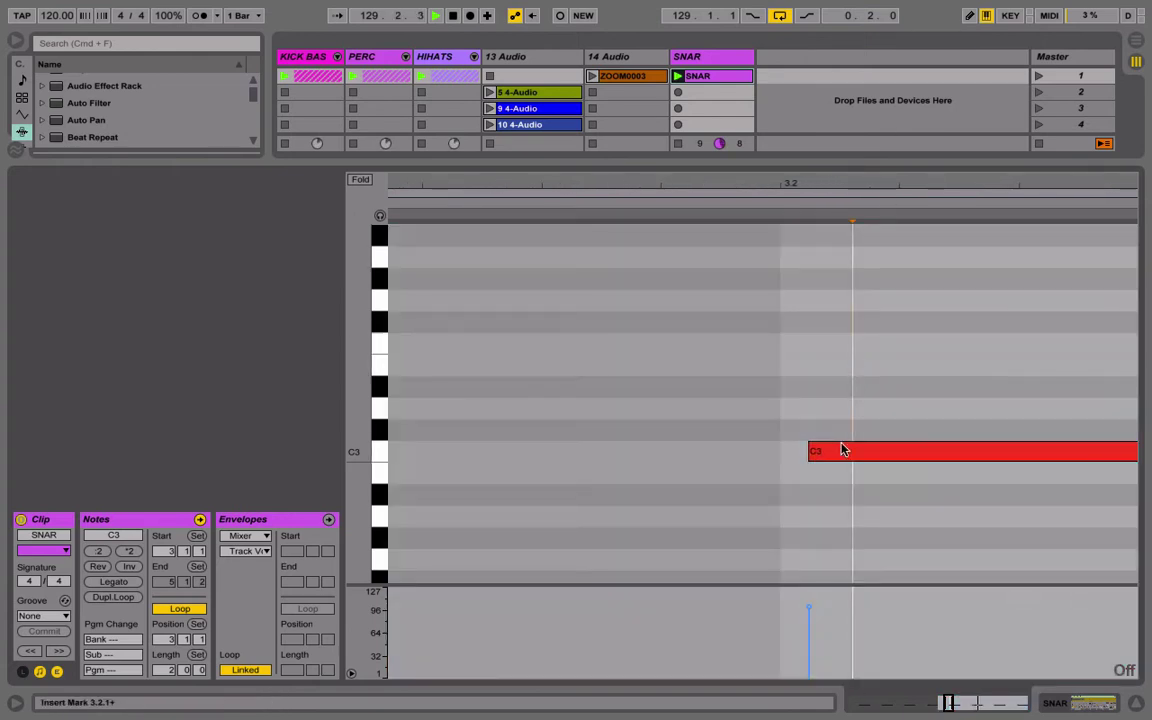
left_click_drag(836, 453, 801, 468)
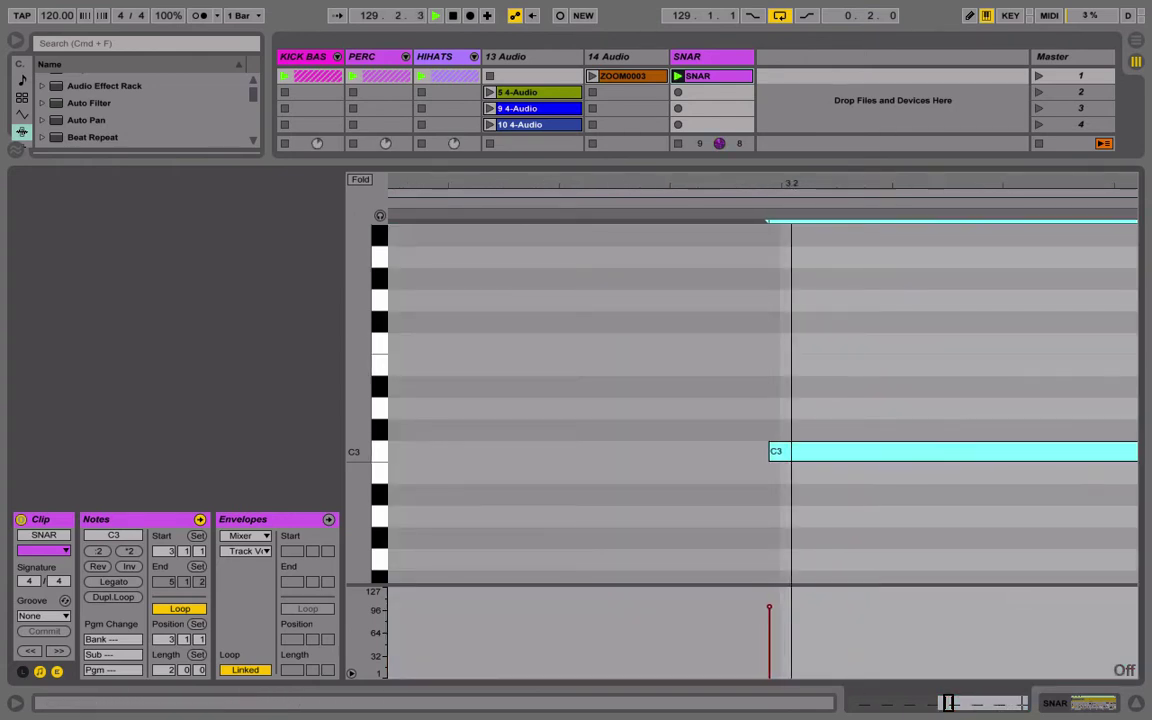
Nudge the C3 note at 3.4 slightly behind the beat.
left_click_drag(798, 185, 802, 60)
left_click_drag(900, 190, 734, 411)
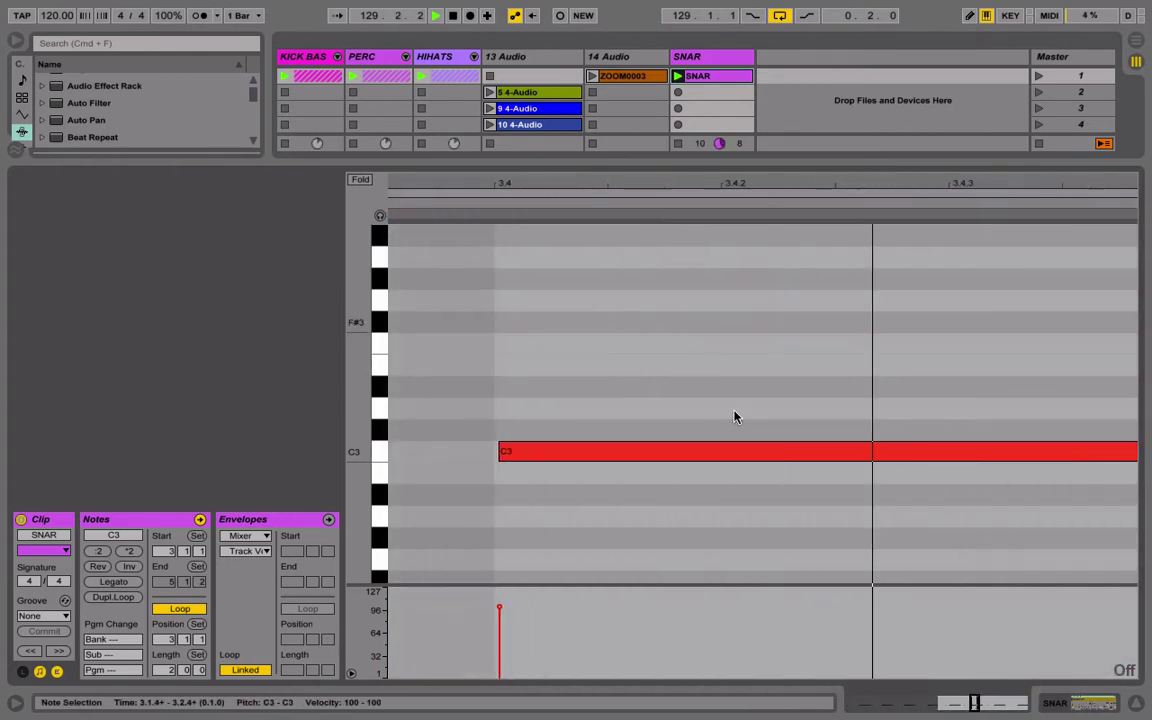
left_click(531, 459)
left_click_drag(494, 218, 933, 188)
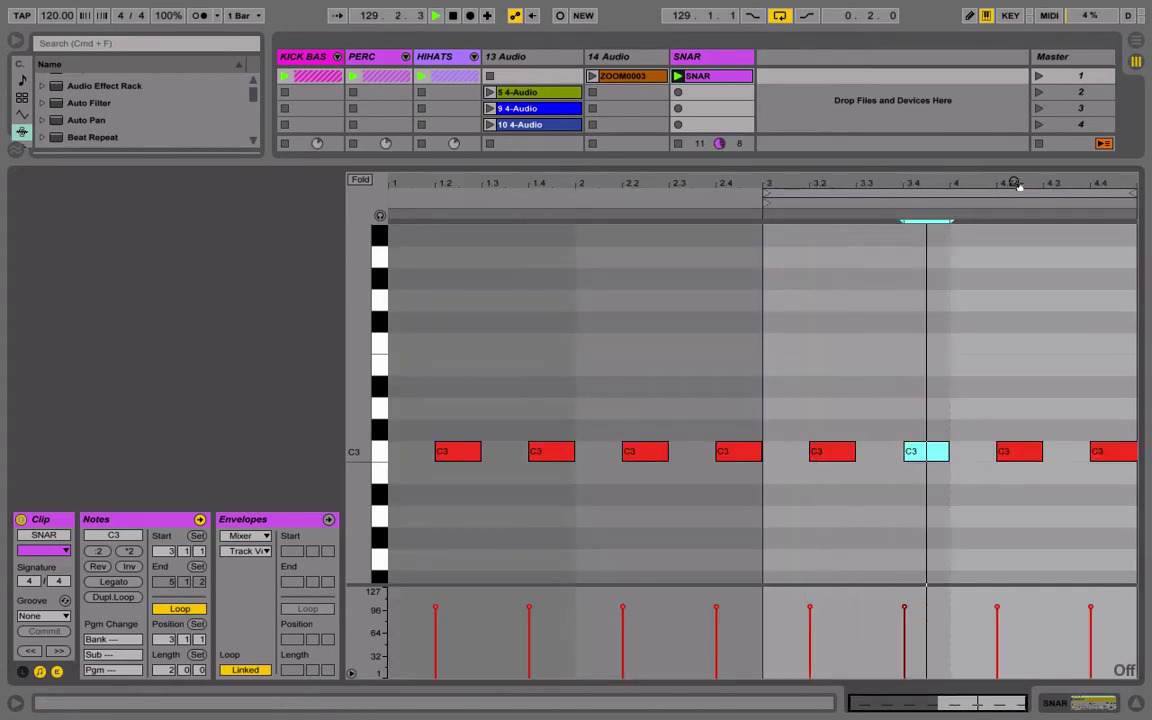
left_click_drag(918, 183, 840, 328)
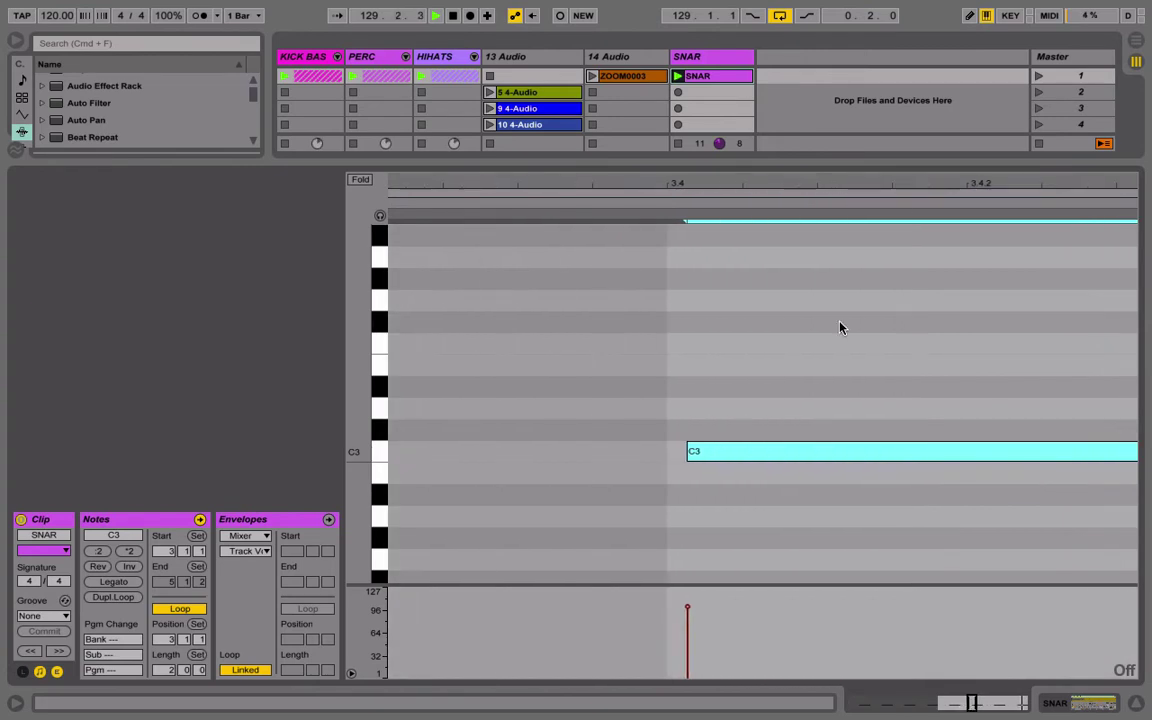
left_click_drag(710, 462, 723, 467)
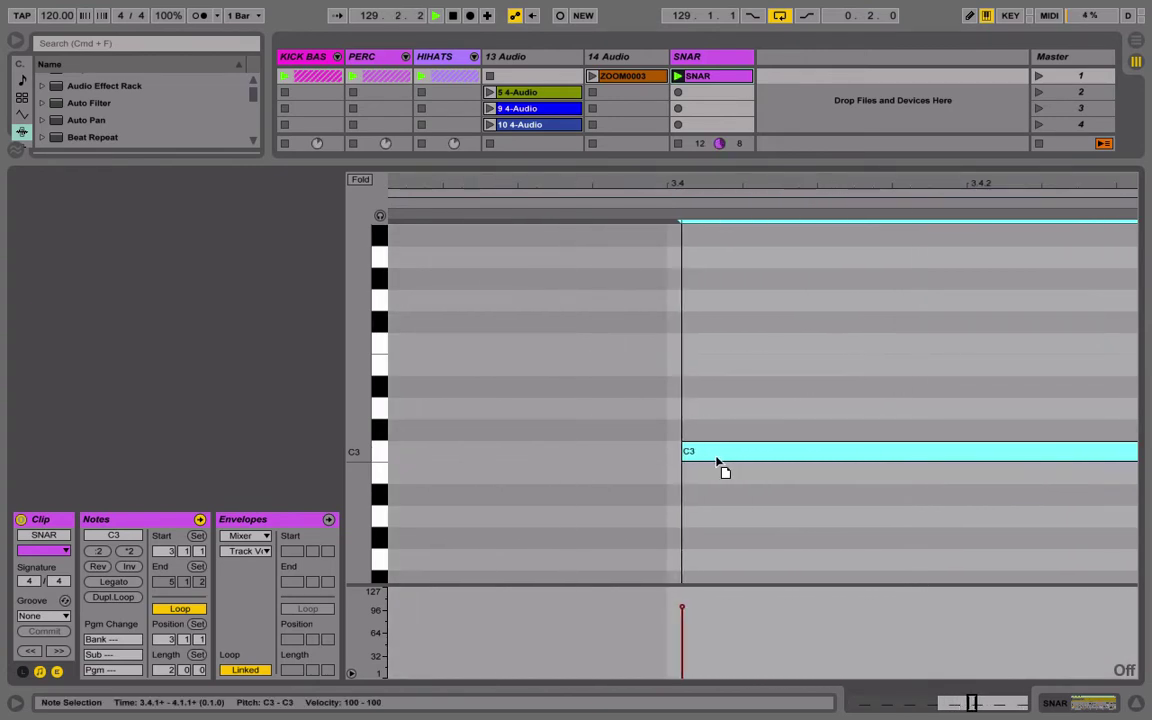
left_click_drag(782, 182, 800, 50)
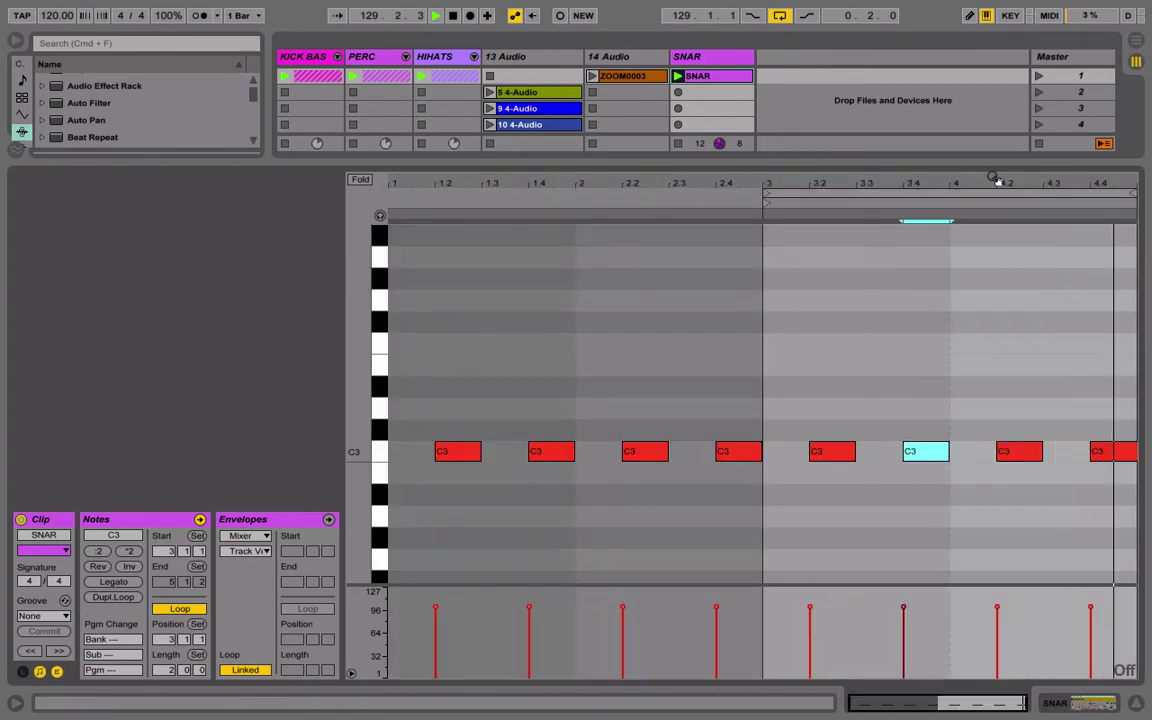
Nudge the C3 note at 4.2 slightly later and finely adjust the timing of the note at 4.4.
left_click_drag(995, 180, 770, 478)
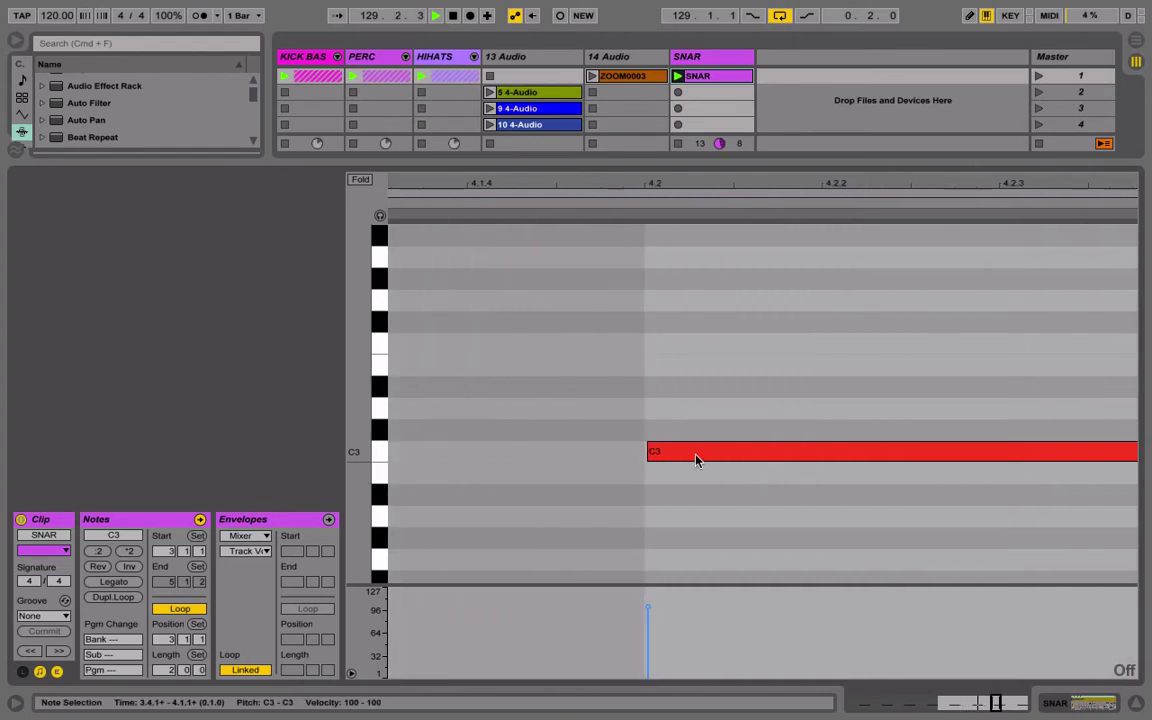
left_click_drag(697, 460, 702, 466)
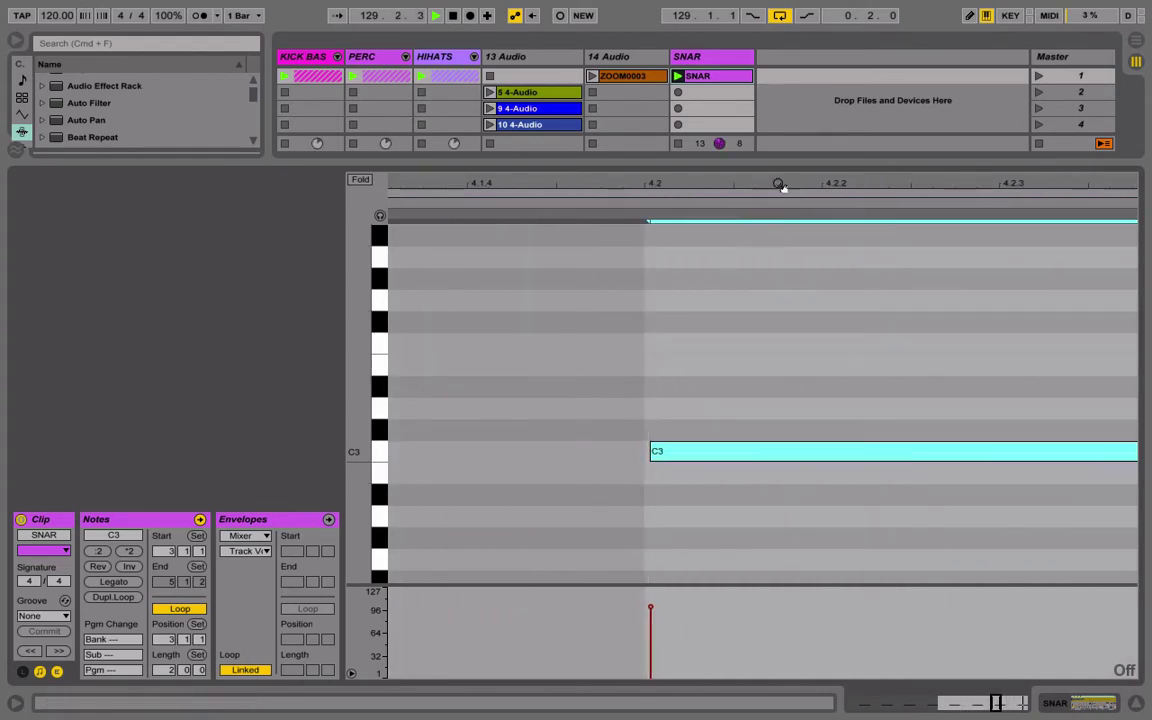
mouse_move(780, 185)
left_mouse_down()
mouse_move(760, 90)
mouse_move(687, 465)
mouse_move(666, 463)
left_mouse_up()
left_click(682, 462)
left_click_drag(705, 180, 705, 90)
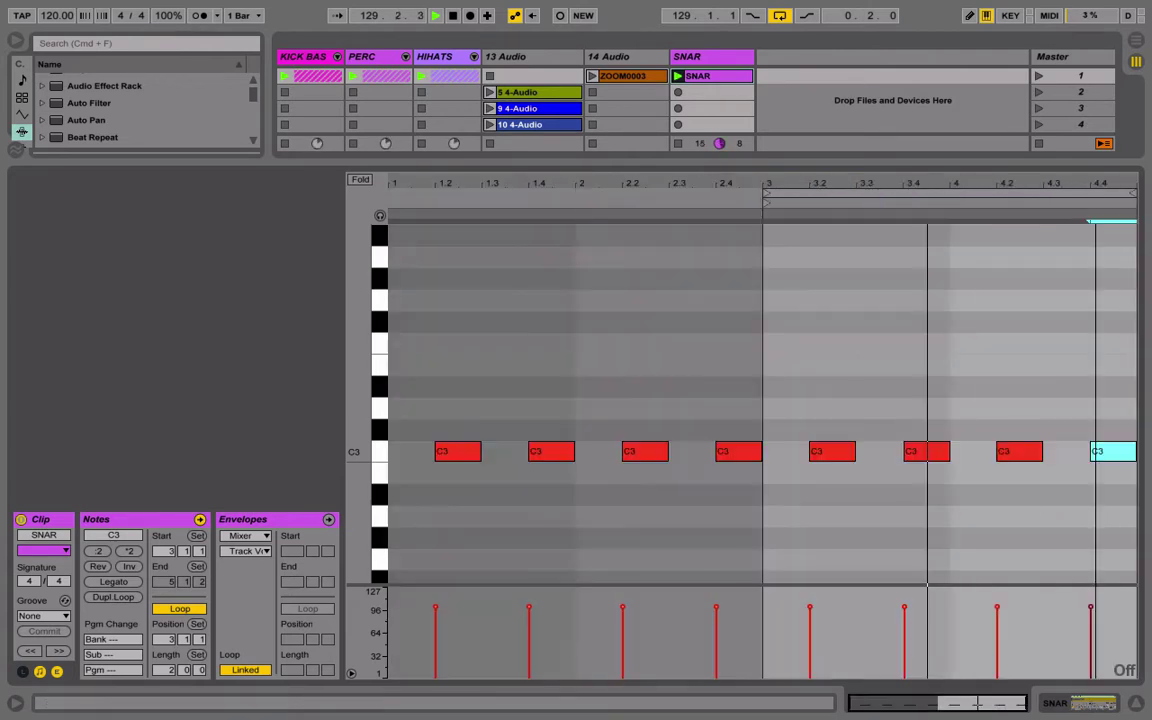
Extend the clip's loop to four bars starting at 1.1.1 and set the fixed grid to 1 Bar.
left_click_drag(770, 193, 353, 238)
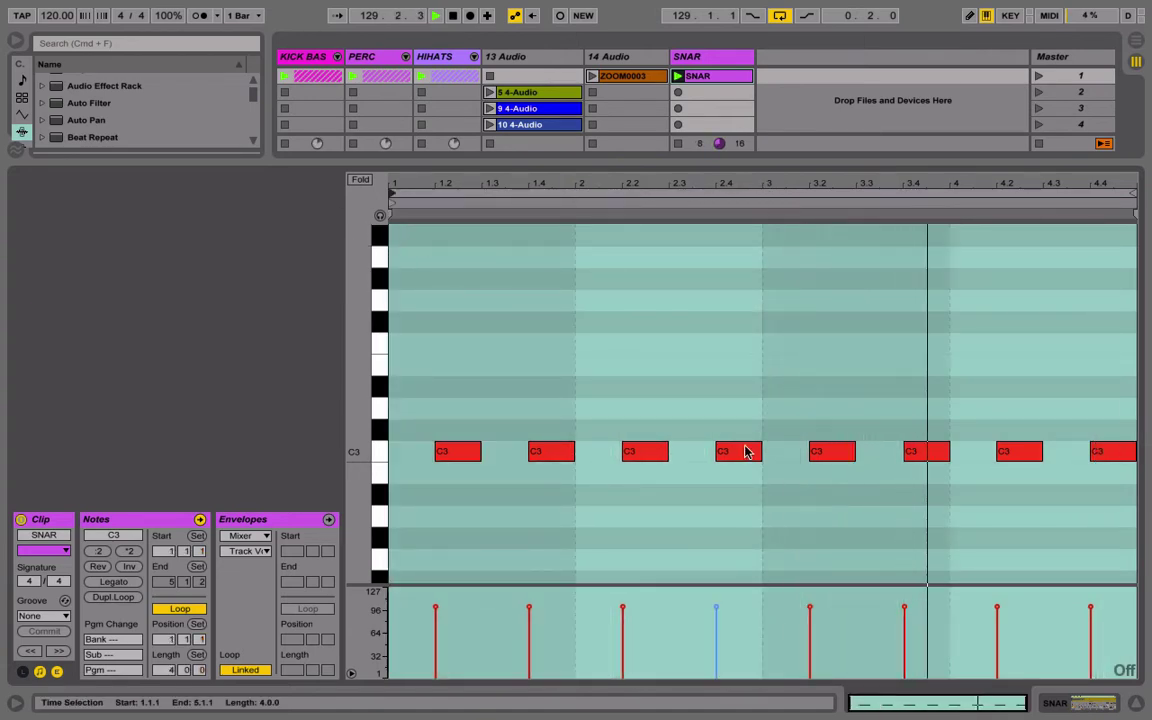
right_click(799, 396)
left_click(968, 608)
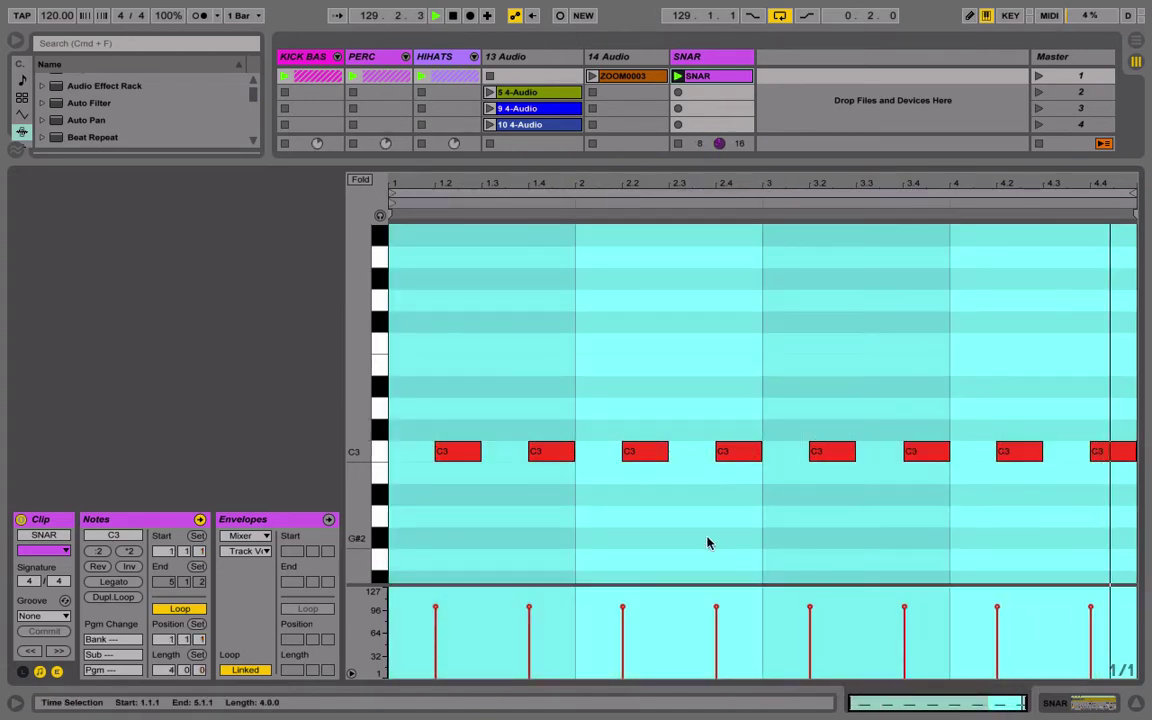
With a 1/4 grid, duplicate the five C3 notes from 2.4 to 4.4 and place the copies starting at 5.2.1.
left_click(602, 476)
left_click_drag(614, 495, 866, 441)
left_click(681, 491)
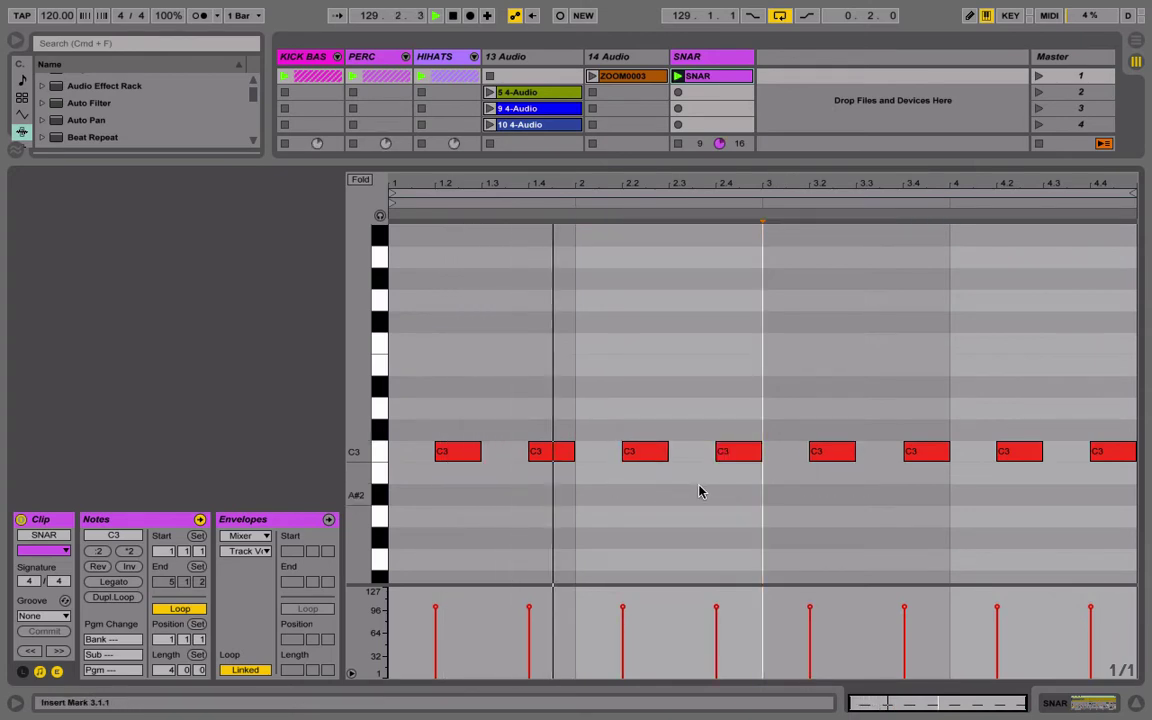
left_click_drag(699, 489, 1110, 390)
right_click(858, 333)
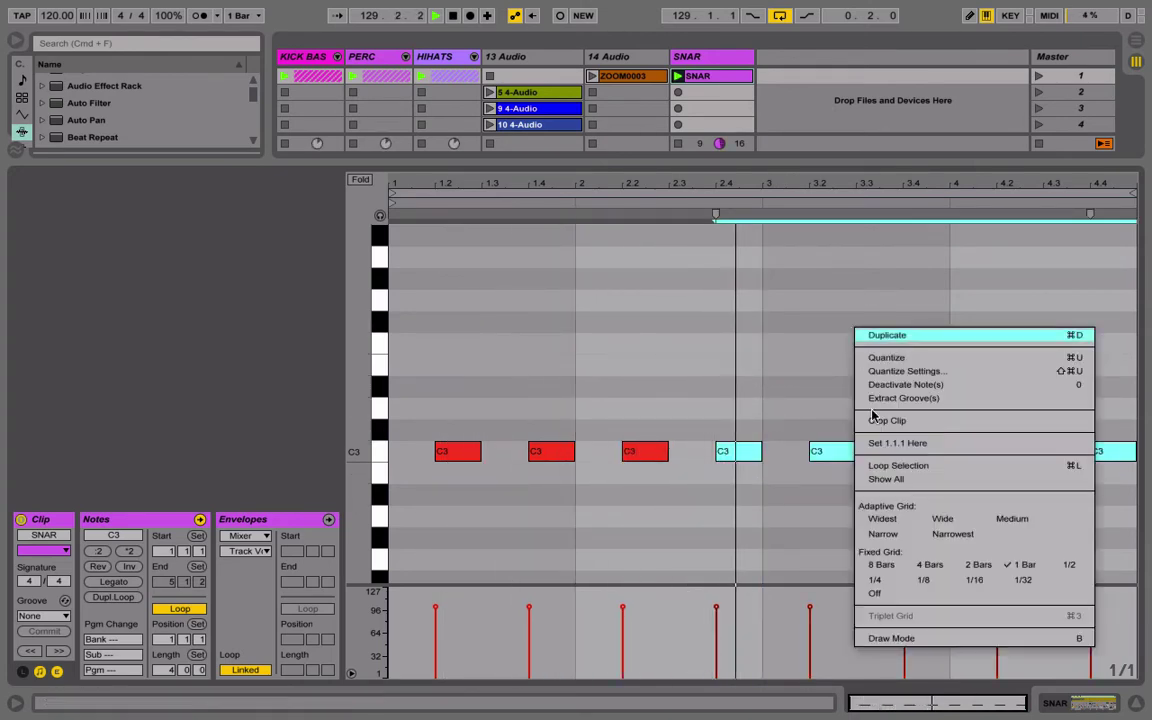
left_click(869, 581)
key("ctrl+d")
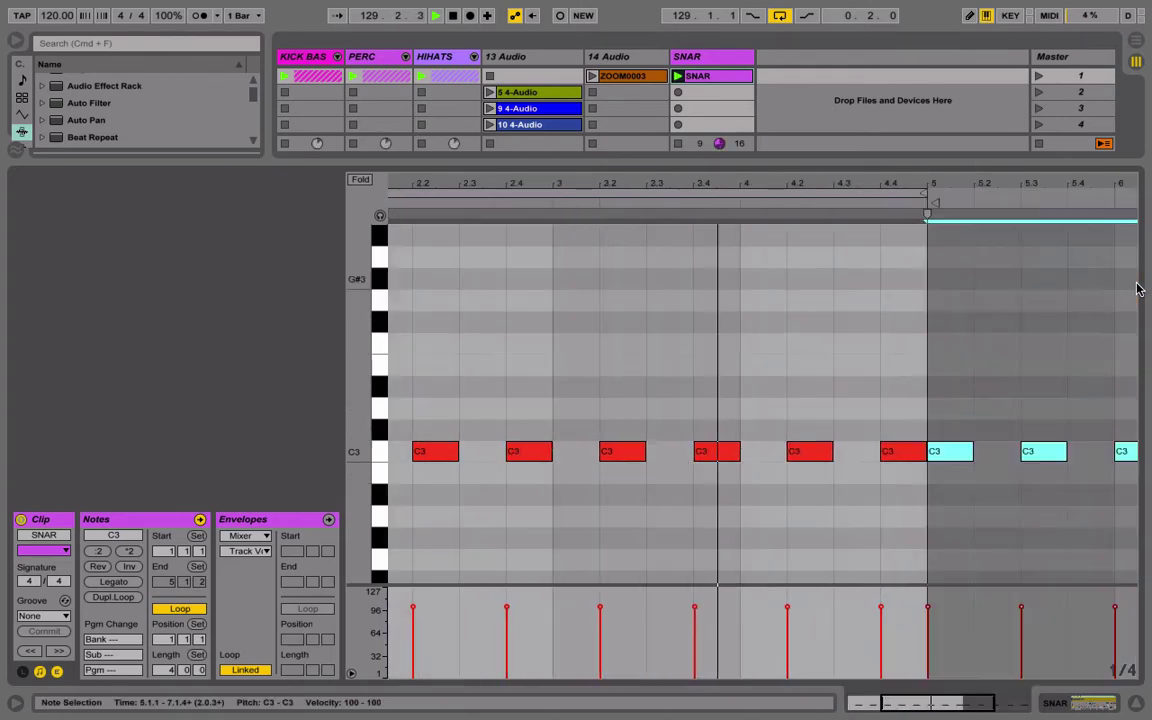
left_click_drag(975, 462, 1018, 470)
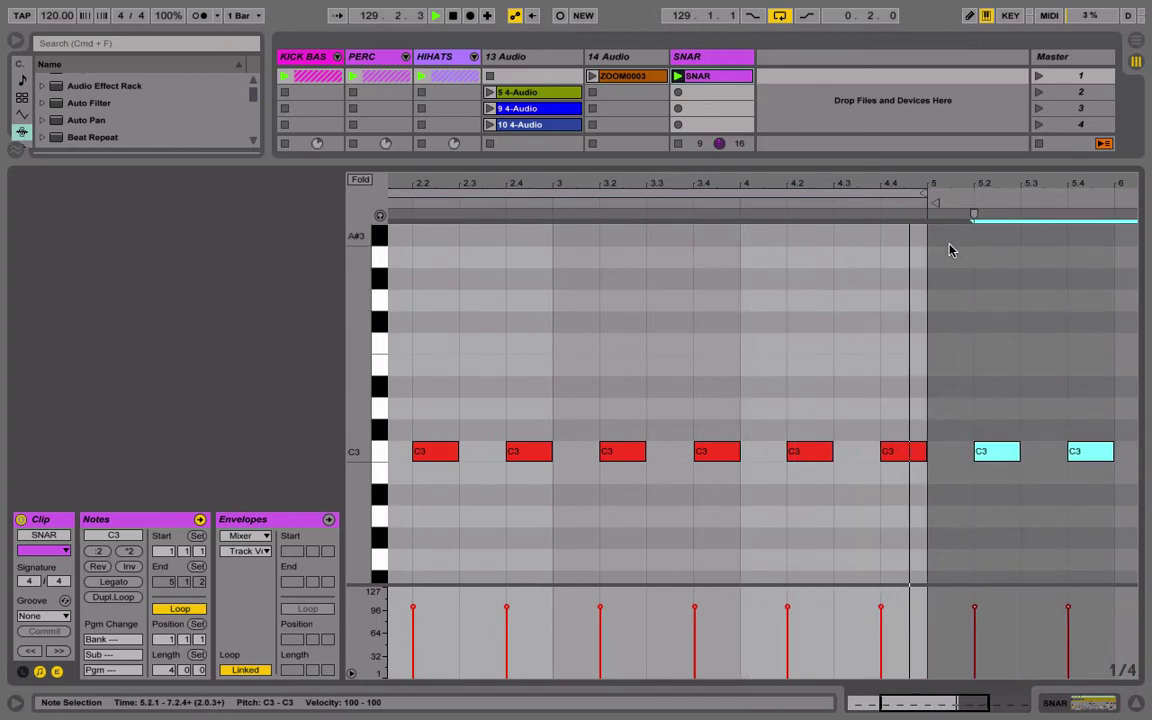
Extend the clip's loop to eight bars and add another copy of the five C3 notes starting at 7.4.1.
mouse_move(932, 184)
left_mouse_down()
mouse_move(850, 184)
mouse_move(1118, 189)
mouse_move(1092, 195)
left_mouse_up()
left_click(933, 354)
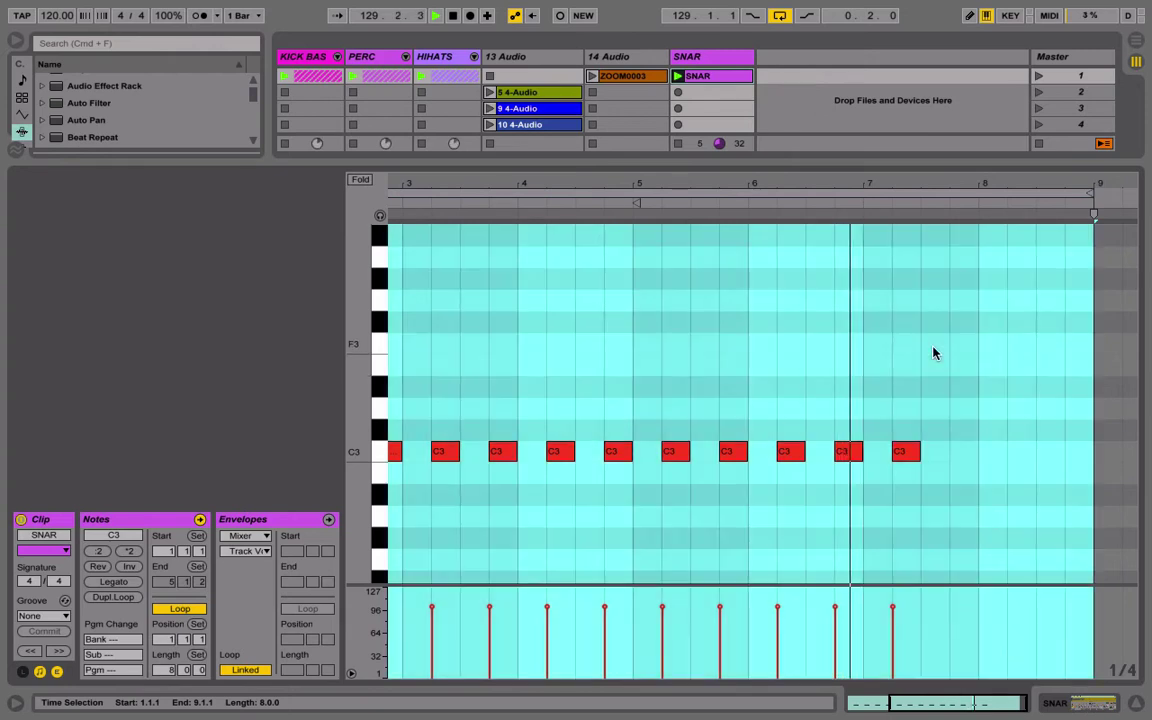
key("super+v")
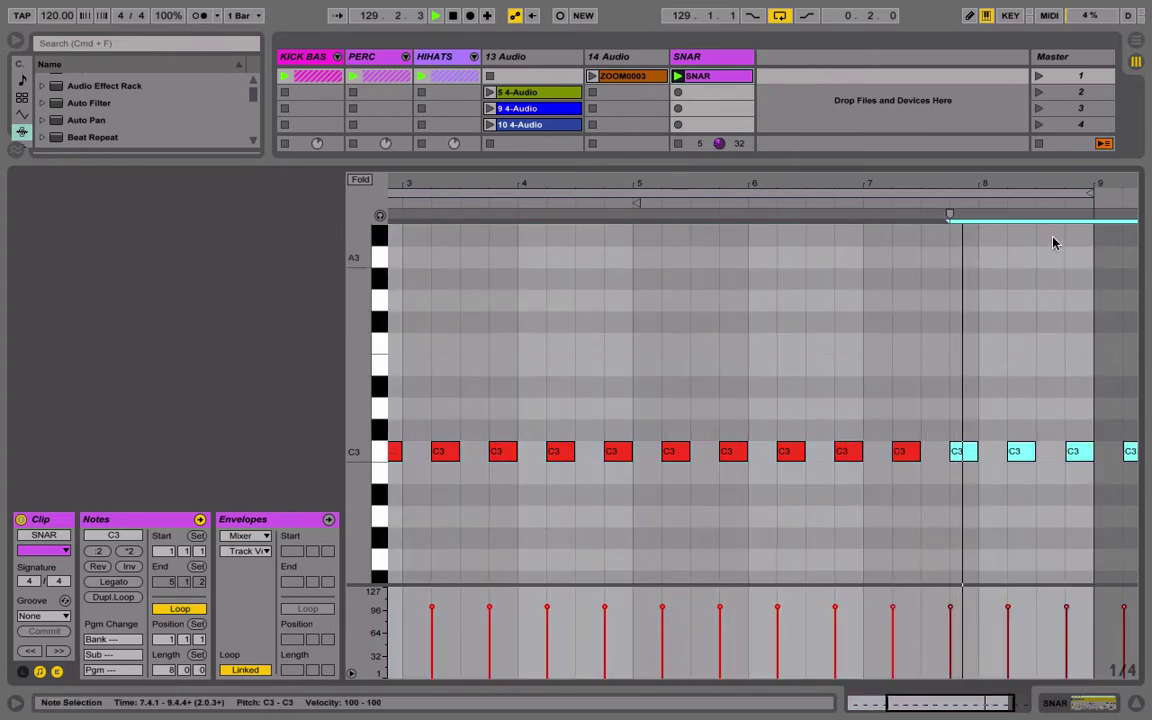
Set the fixed grid to 1/8 and add a C3 note at 8.3.3 with velocity 52.
left_click_drag(1060, 184, 836, 220)
right_click(722, 314)
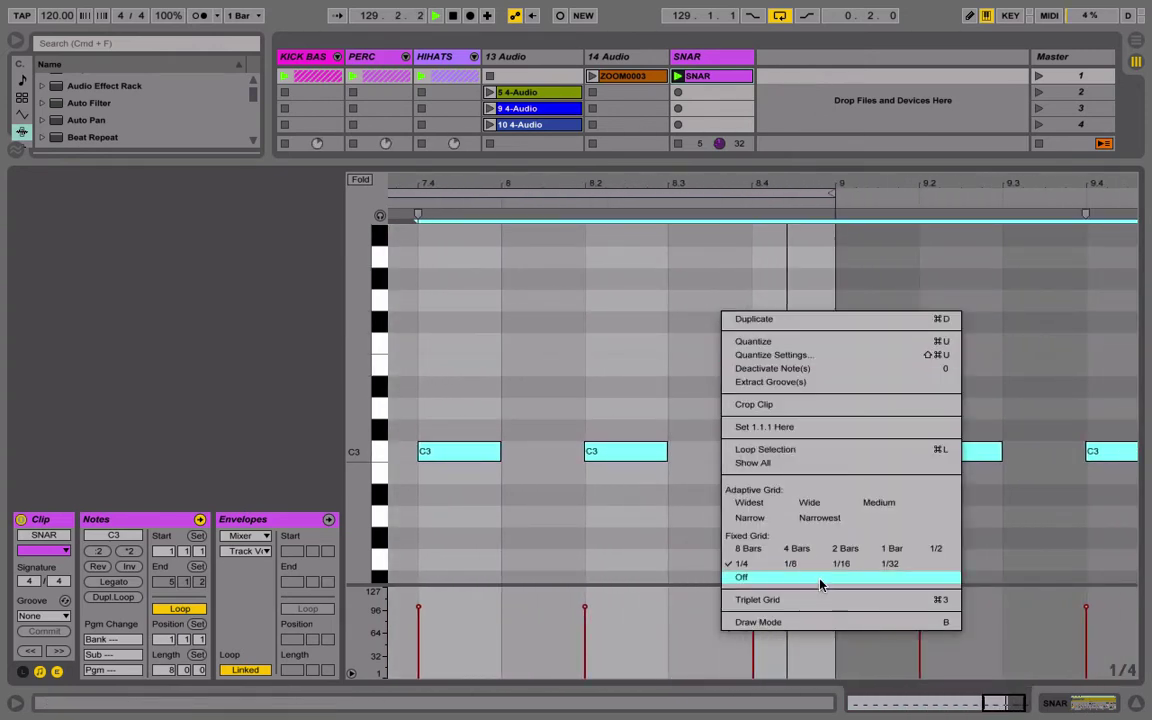
left_click(790, 564)
double_click(731, 451)
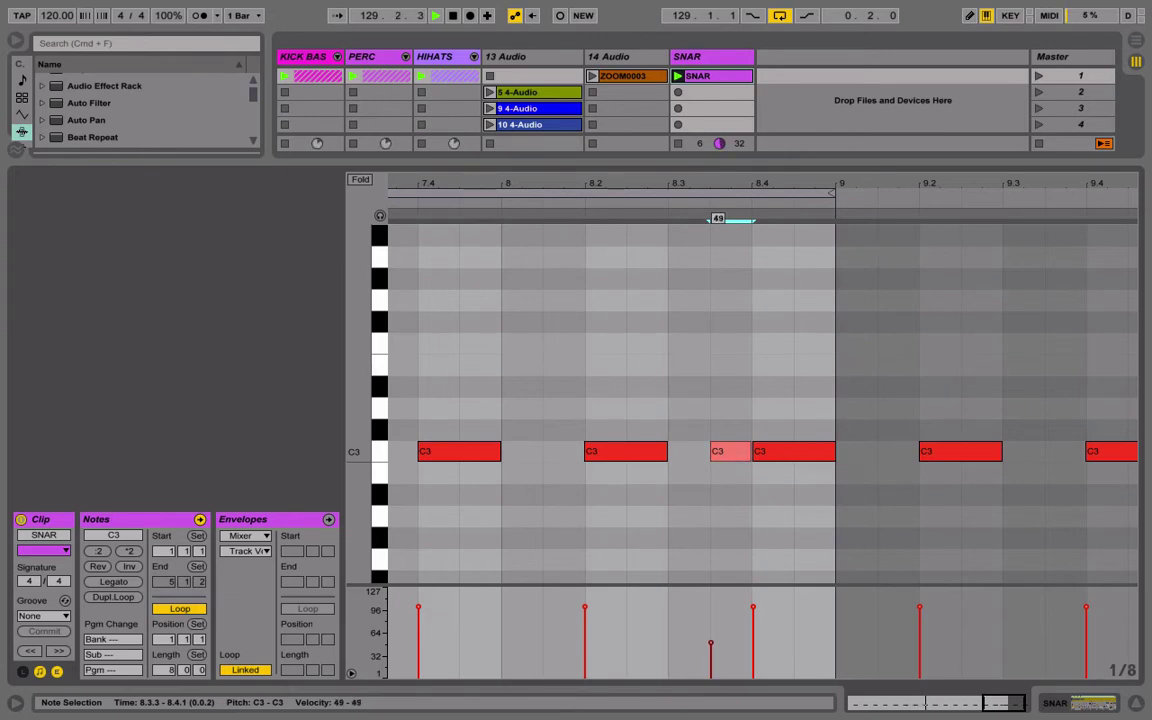
left_click_drag(719, 582, 726, 561)
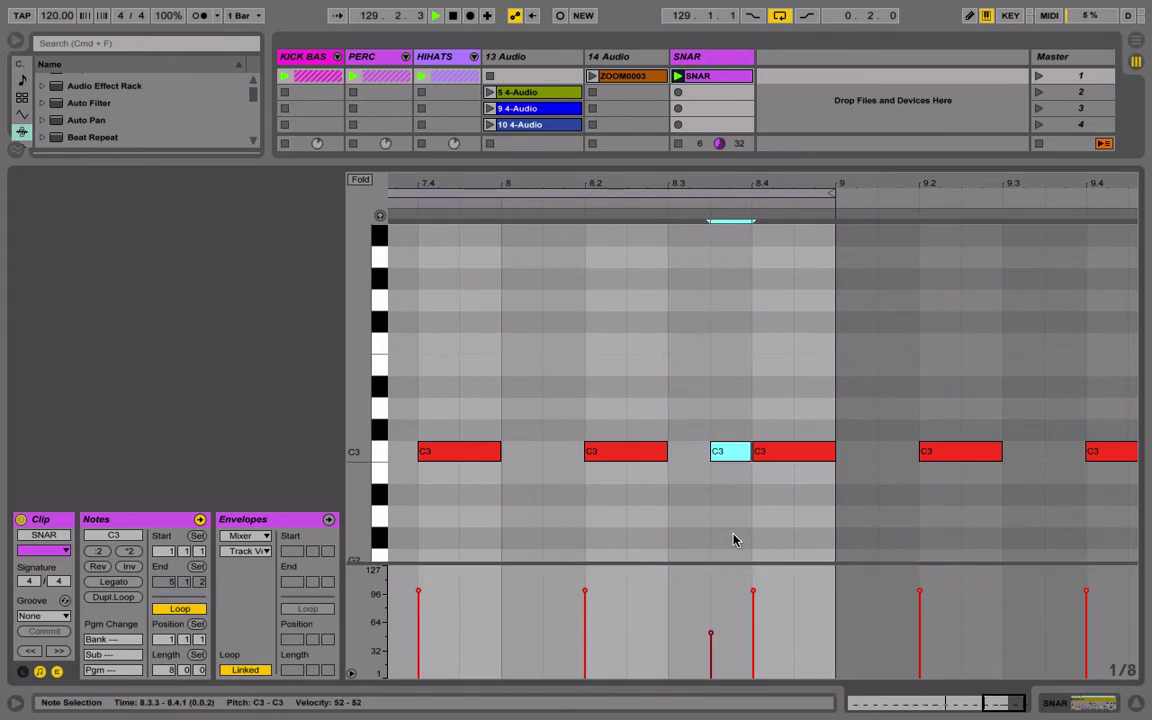
Assign the Notator 16 groove to the SNAR clip.
left_click(66, 616)
left_click(64, 657)
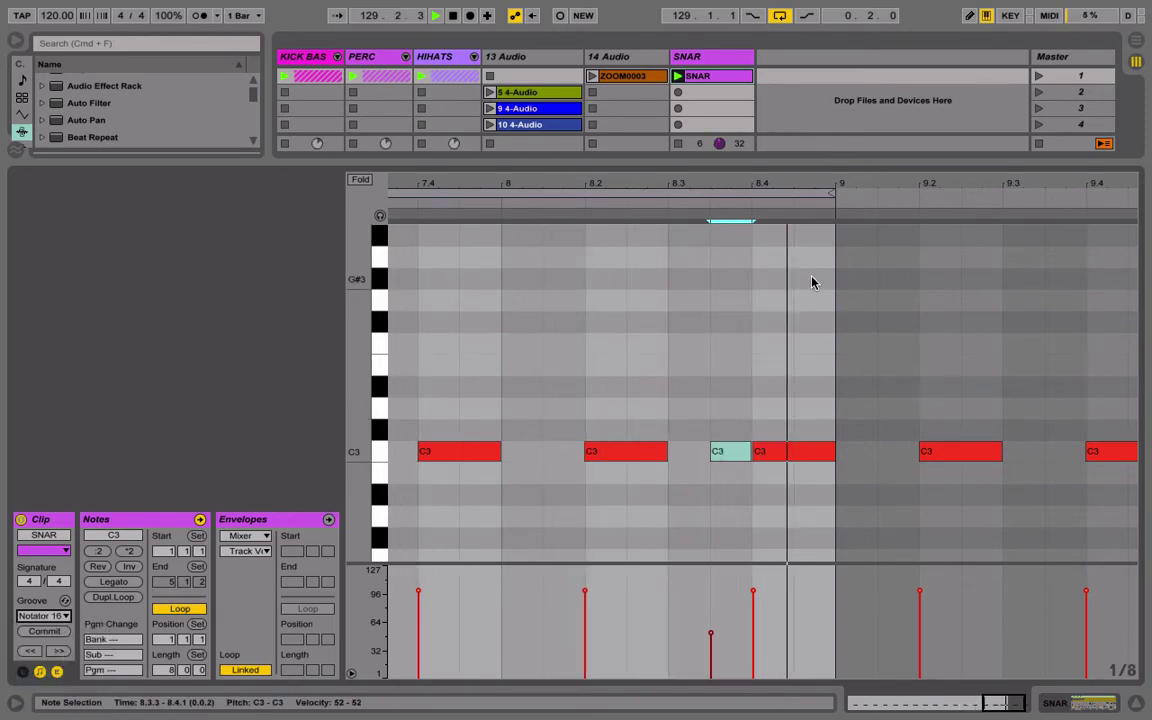
Set the fixed grid to 1/16 and move the short, quieter C3 note to 8.3.2.
right_click(703, 368)
left_click(808, 624)
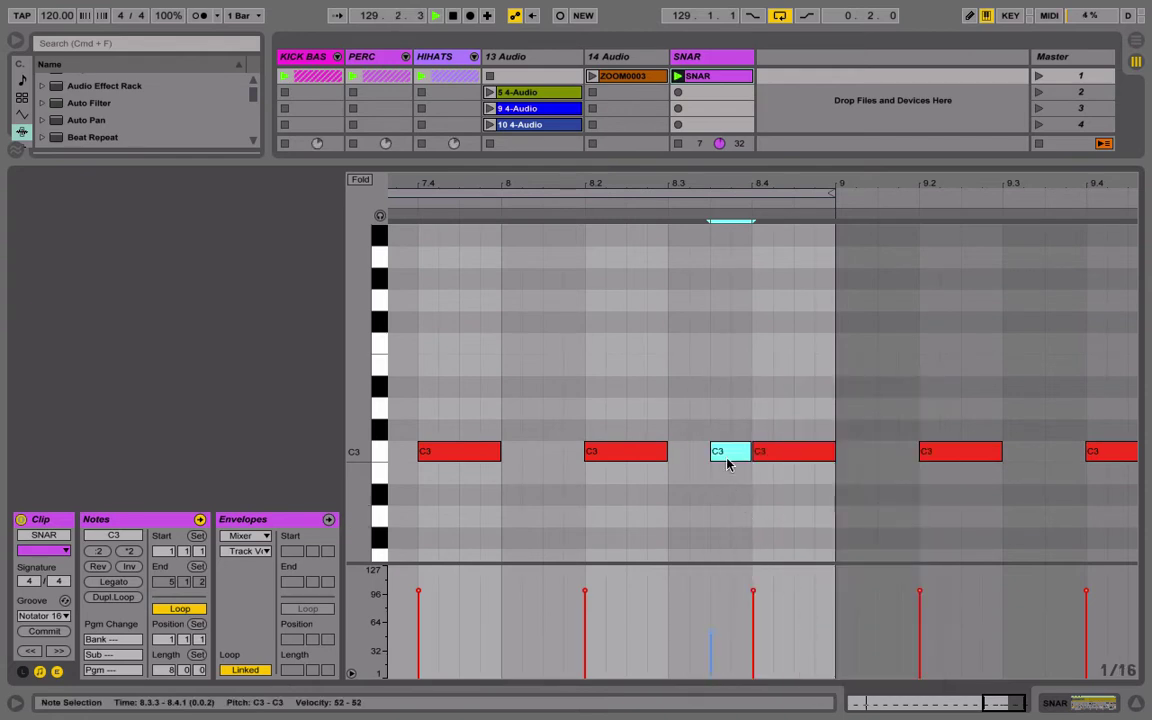
left_click_drag(736, 462, 712, 470)
Restrict the clip's loop to bar 8, with start and loop position at 8.1.1 and a length of one bar.
left_click_drag(662, 181, 643, 163)
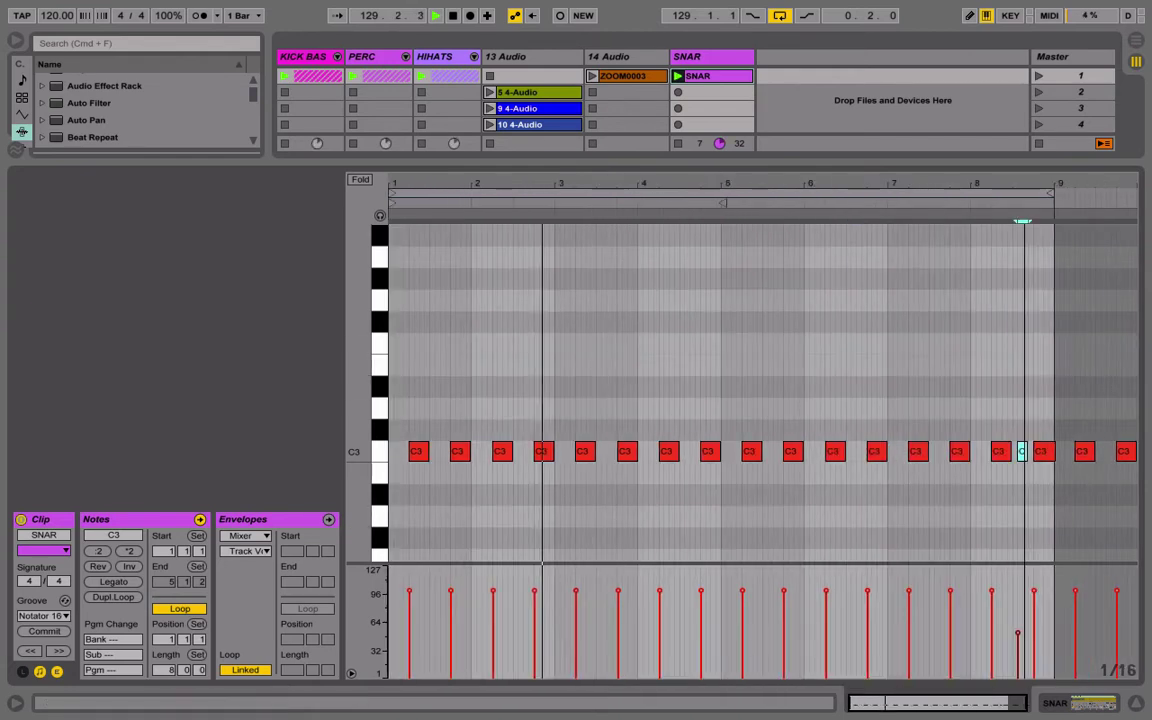
left_click_drag(400, 204, 970, 218)
left_click(1018, 190)
key("z")
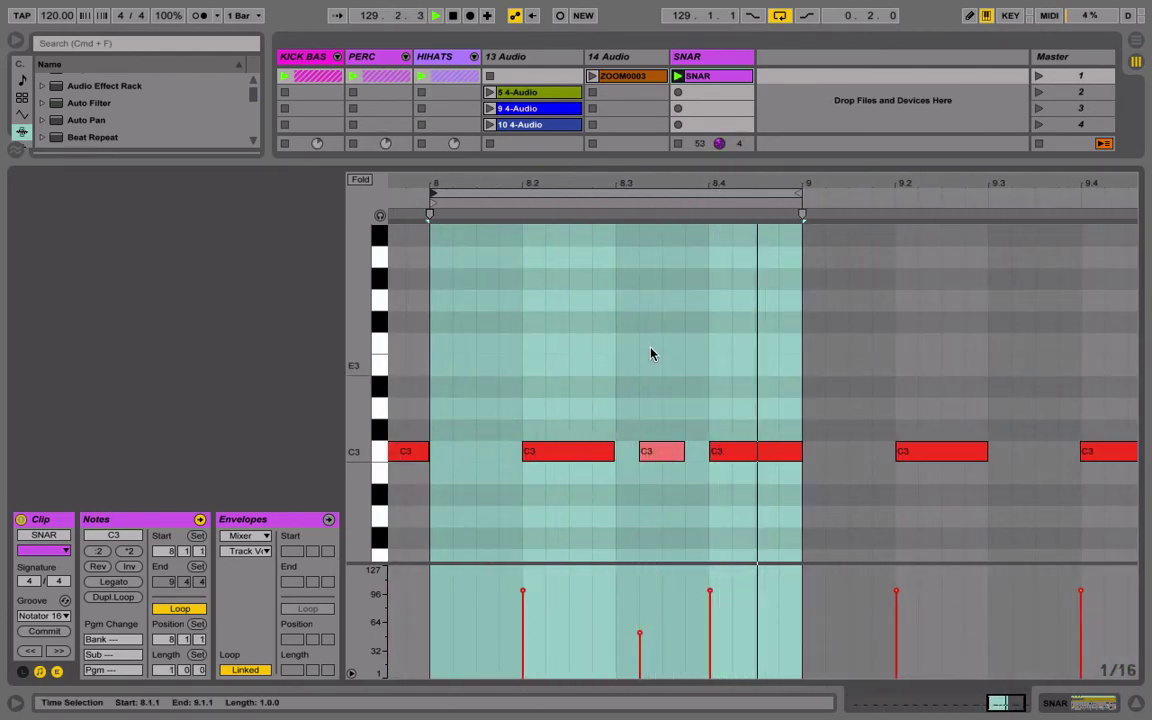
Set the velocity of the C3 note at 8.3.2 to 50.
scroll(620, 417, "up", 2)
left_click(637, 636)
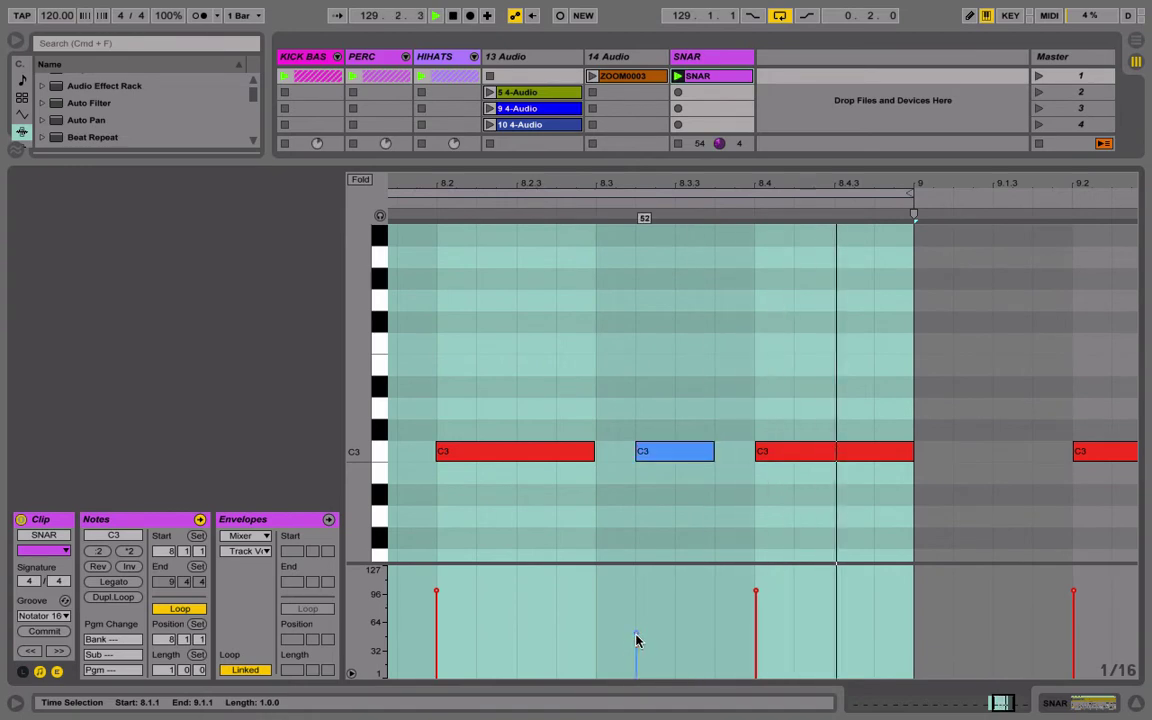
left_click(636, 635)
left_click_drag(636, 633, 636, 635)
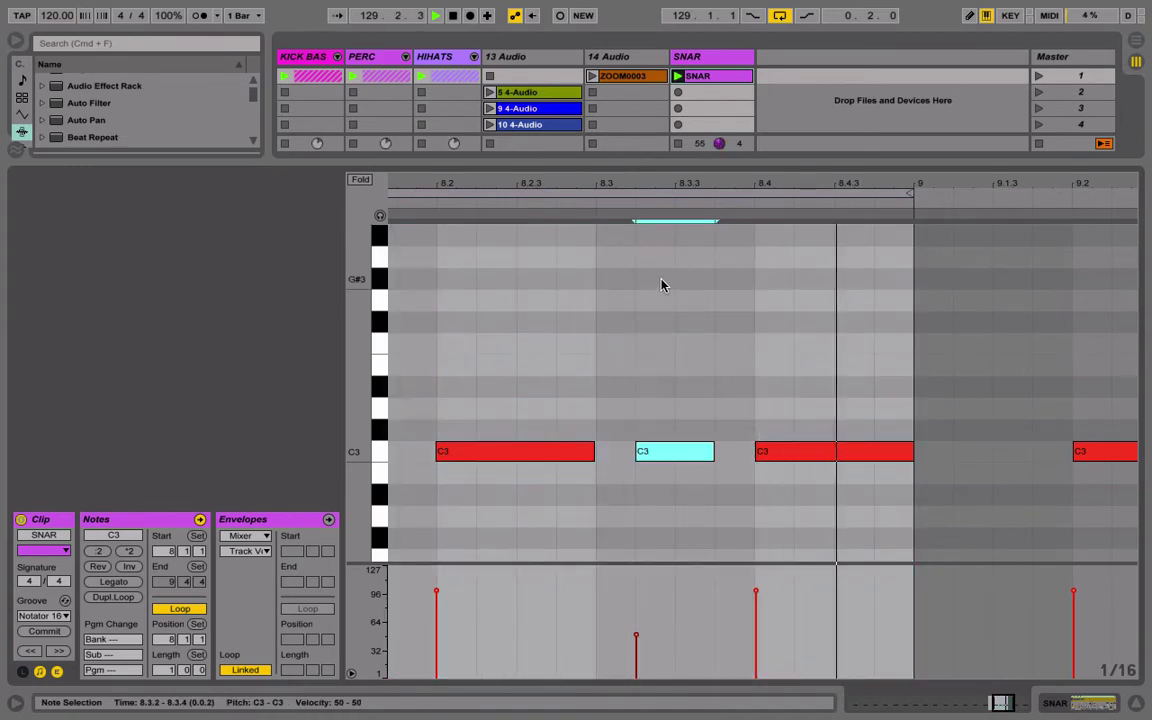
Set the fixed grid to 1 Bar, extend the clip's loop to eight bars from 1.1.1, and delete the notes beyond it.
left_click_drag(641, 183, 641, 100)
right_click(836, 291)
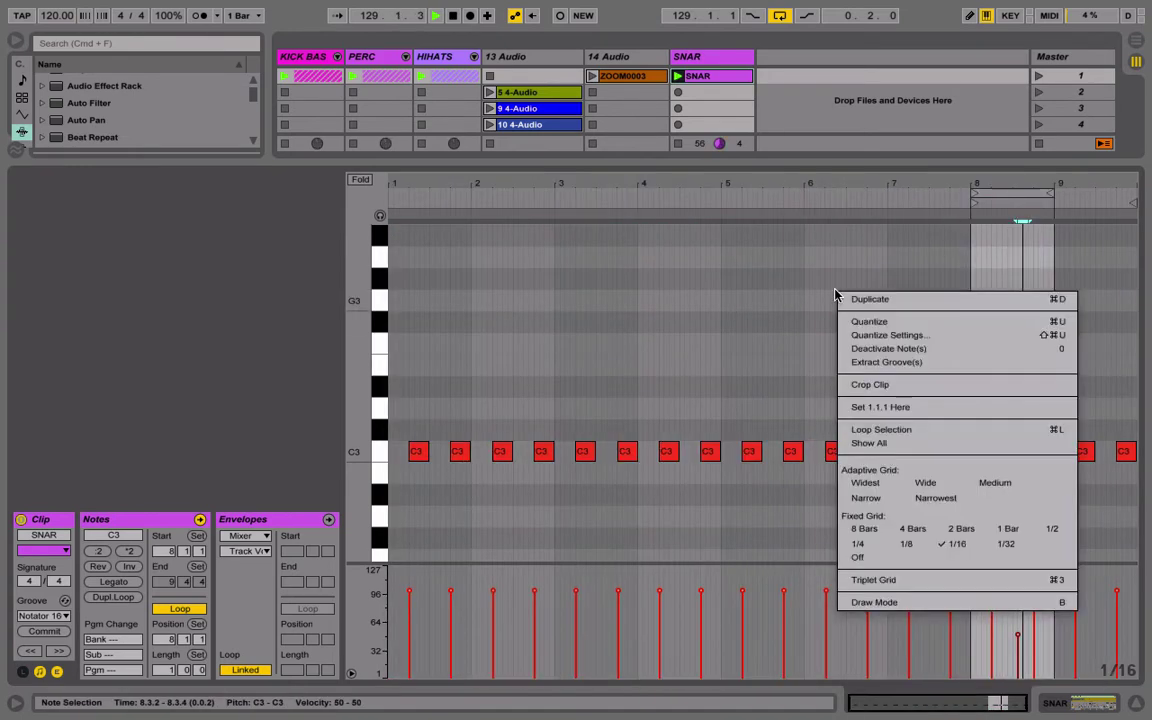
left_click(1007, 528)
left_click_drag(974, 193, 193, 198)
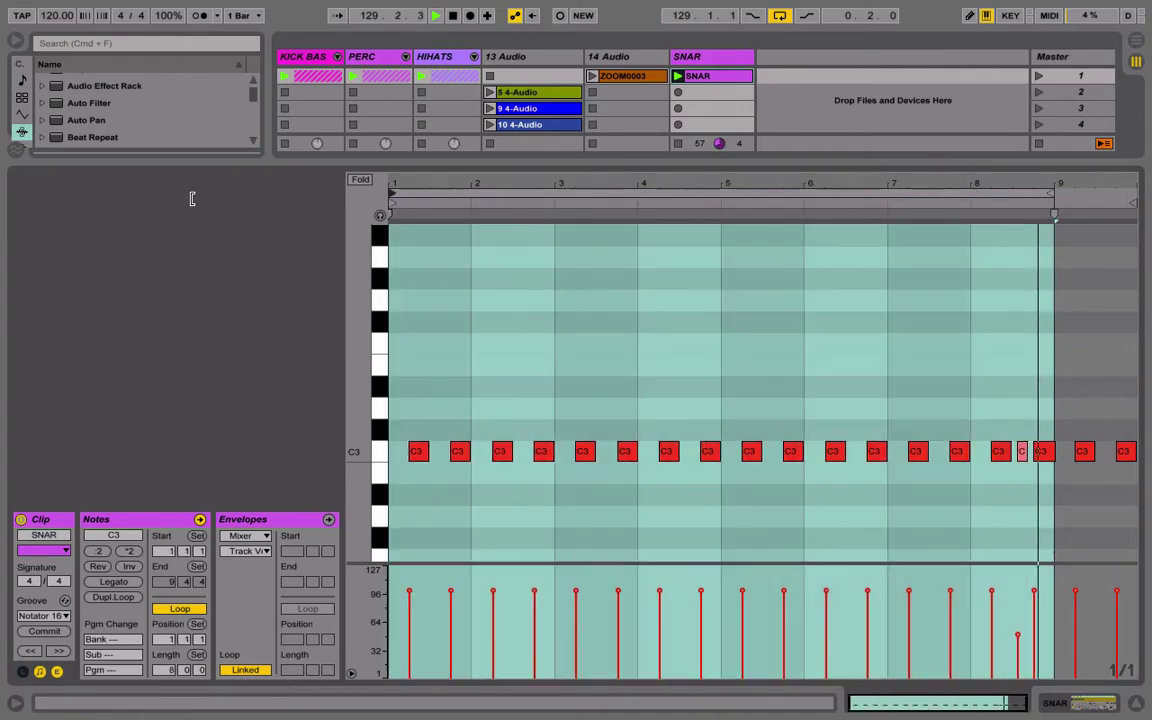
left_click_drag(1068, 480, 1145, 424)
key("Delete")
Duplicate the whole eight-bar note pattern and extend the clip's loop to 16 bars.
key("super+a")
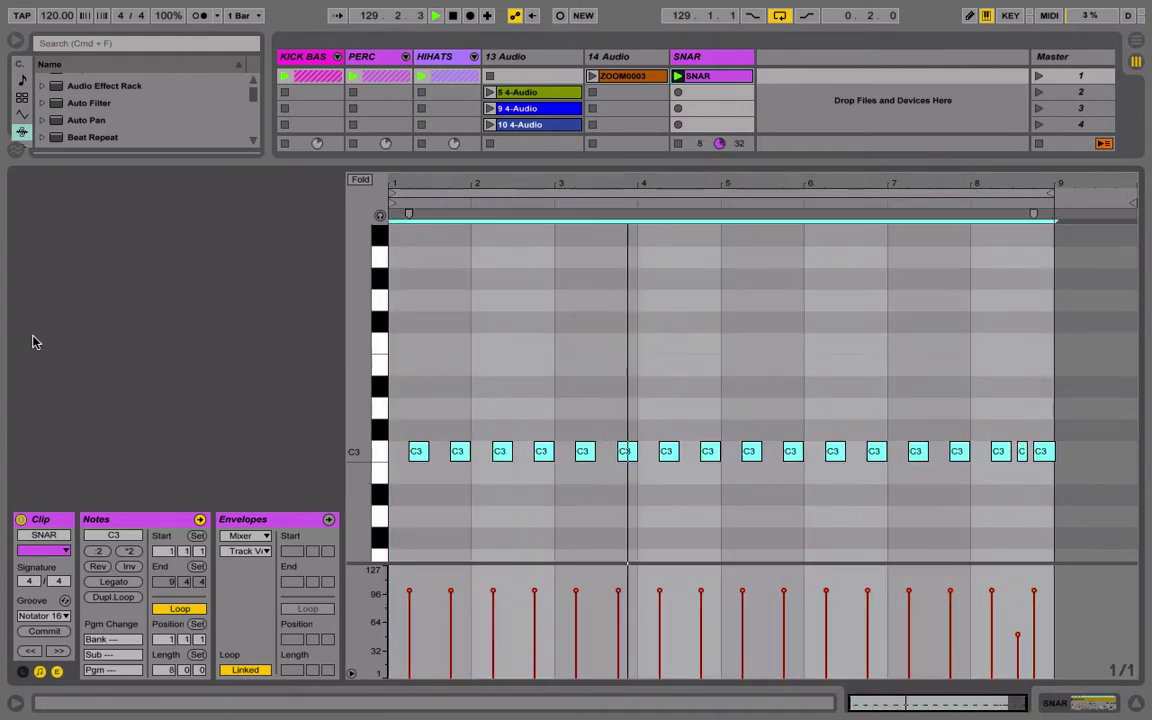
key("super+d")
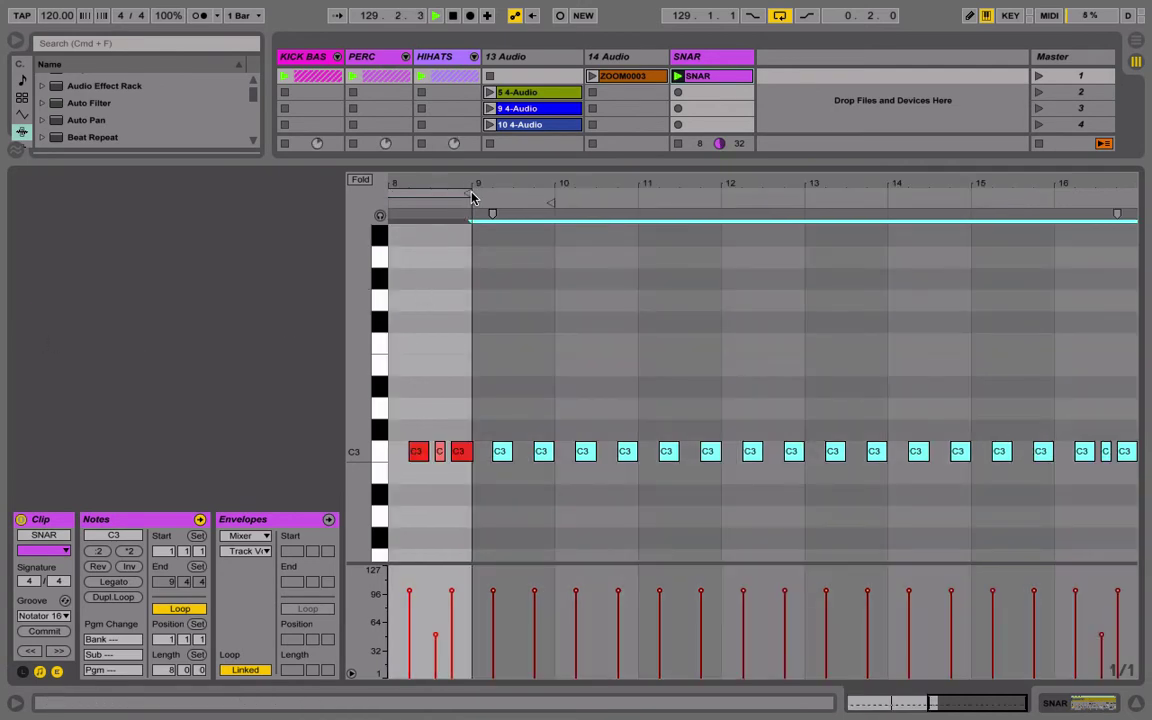
left_click_drag(470, 194, 1083, 260)
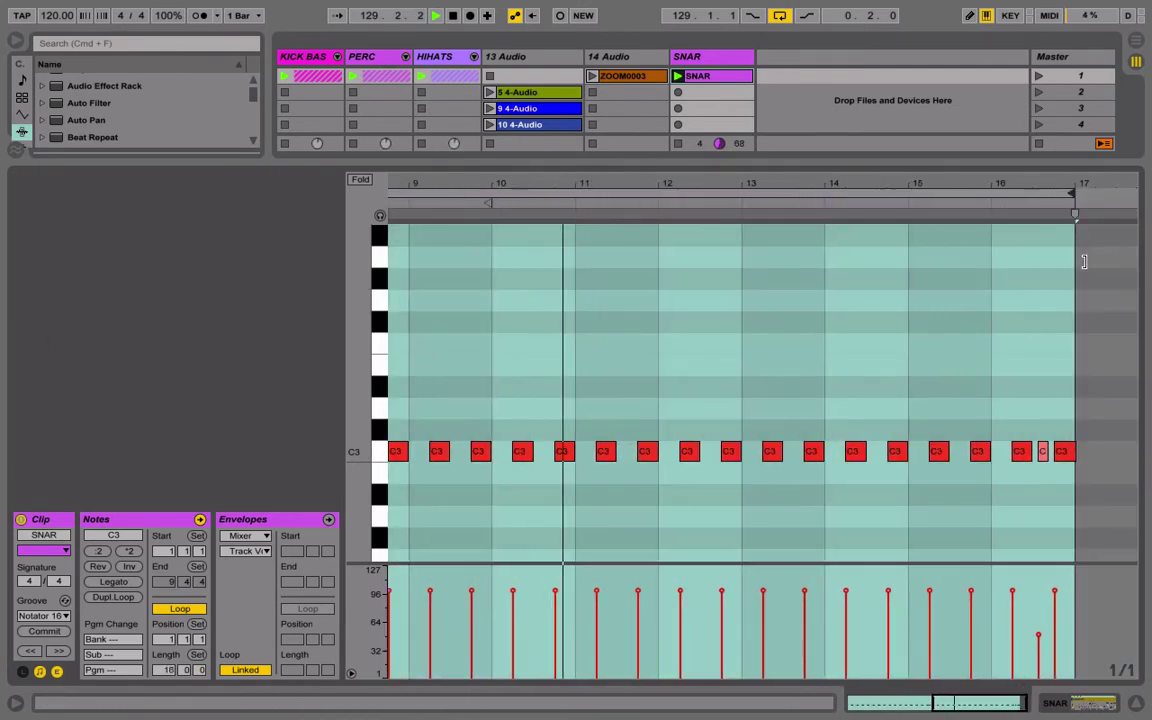
Set the fixed grid to 1/16 and move the quiet C3 note in bar 16 to 16.3.4.
left_click_drag(1073, 183, 1061, 273)
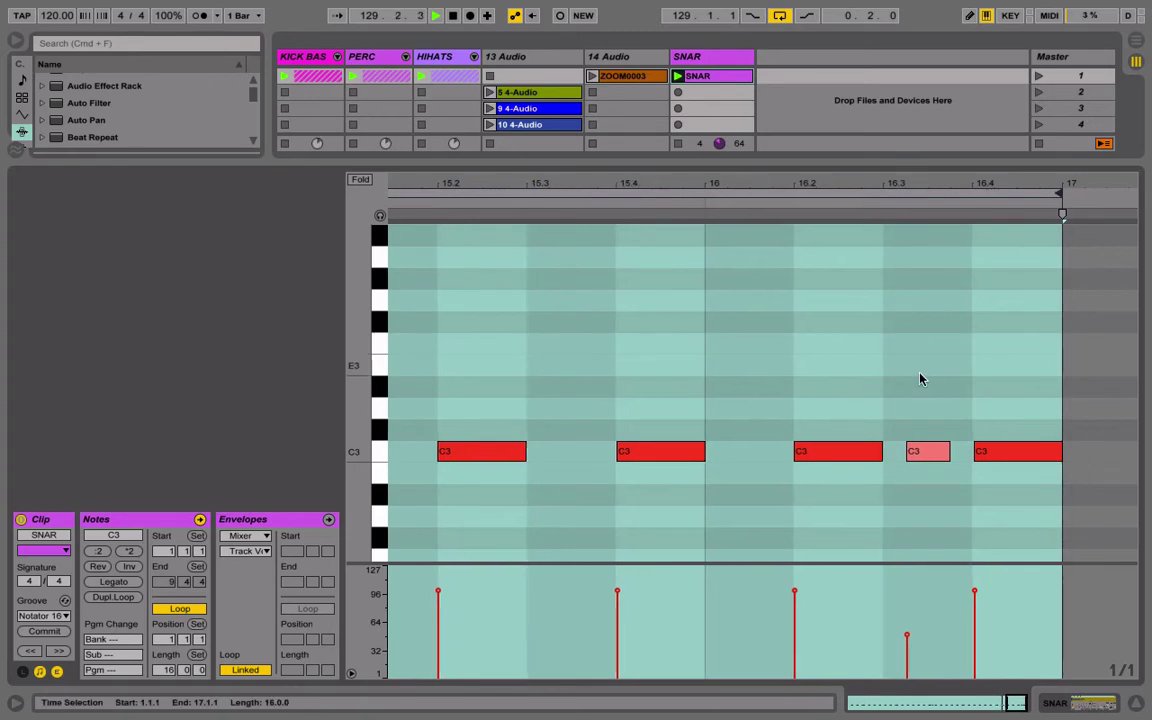
right_click(920, 377)
left_click(796, 606)
left_click_drag(917, 455, 978, 458)
Restrict the loop to two bars from 15.1.1 and set the velocity of the C3 note at 16.3.4 to 30.
left_click_drag(681, 189, 676, 95)
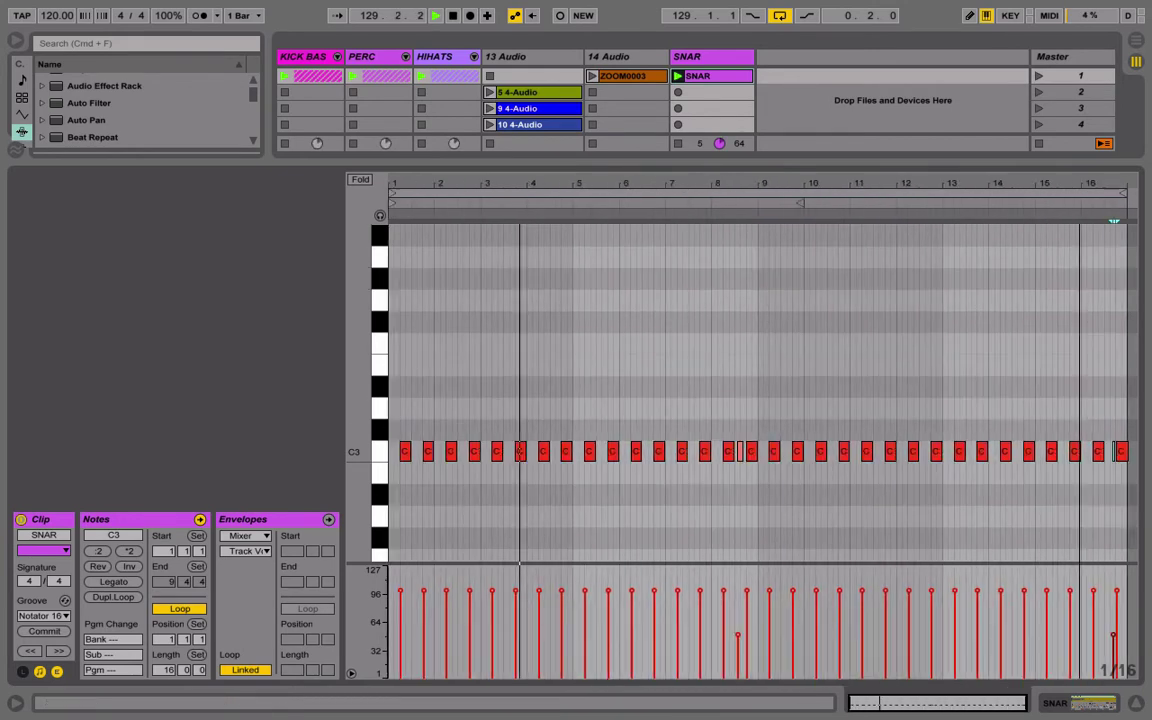
mouse_move(393, 194)
left_mouse_down()
mouse_move(1085, 131)
mouse_move(1038, 135)
left_mouse_up()
left_click_drag(1065, 180, 1128, 188)
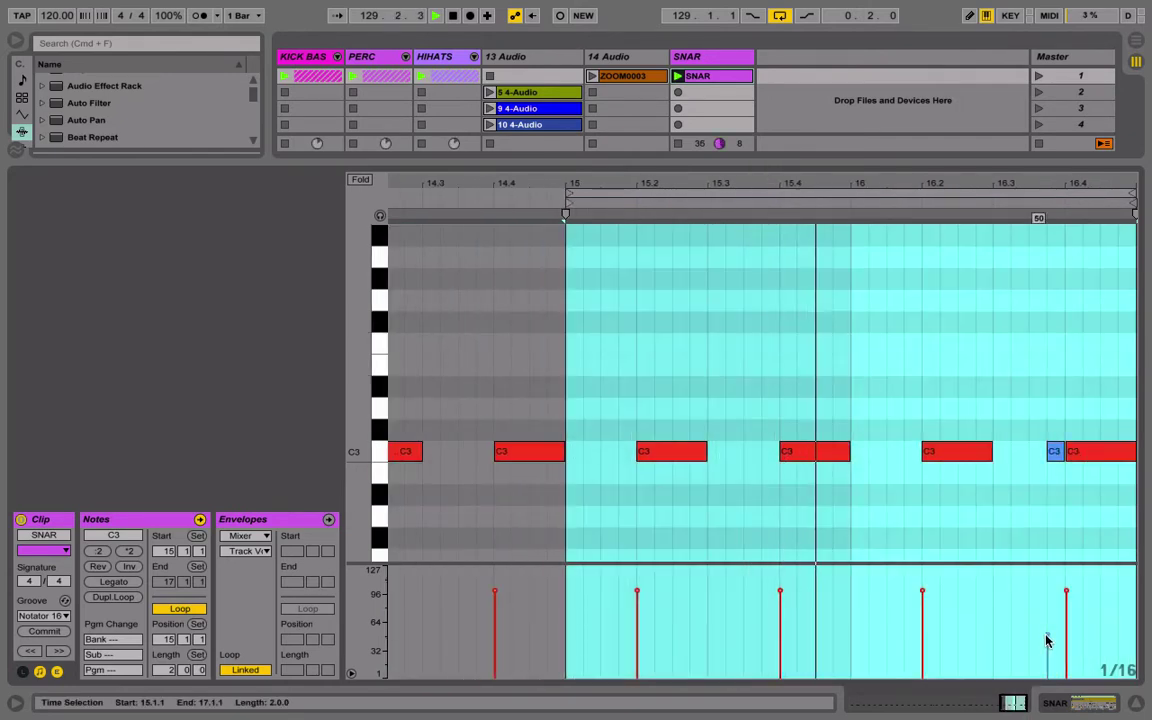
left_click_drag(1046, 641, 1046, 655)
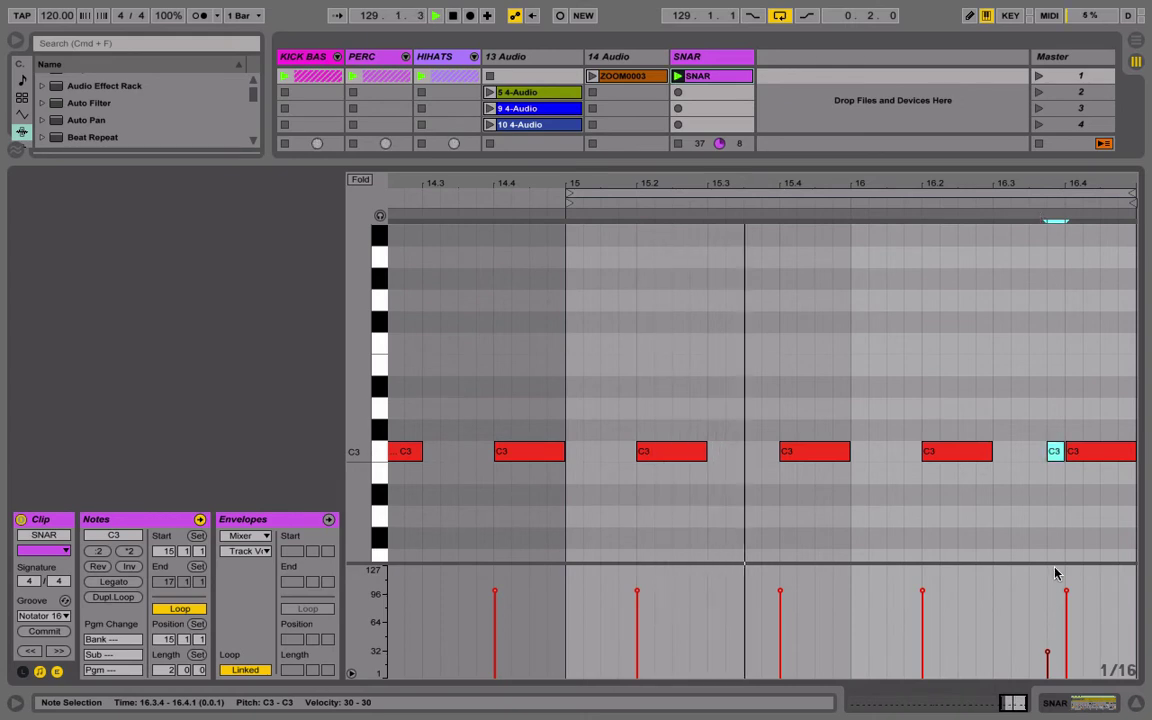
Move the quiet C3 note to 16.3.2 and add a sixteenth-long C3 note with velocity 1 at 16.3.4.
scroll(1047, 450, "down", 1)
left_click(1047, 450)
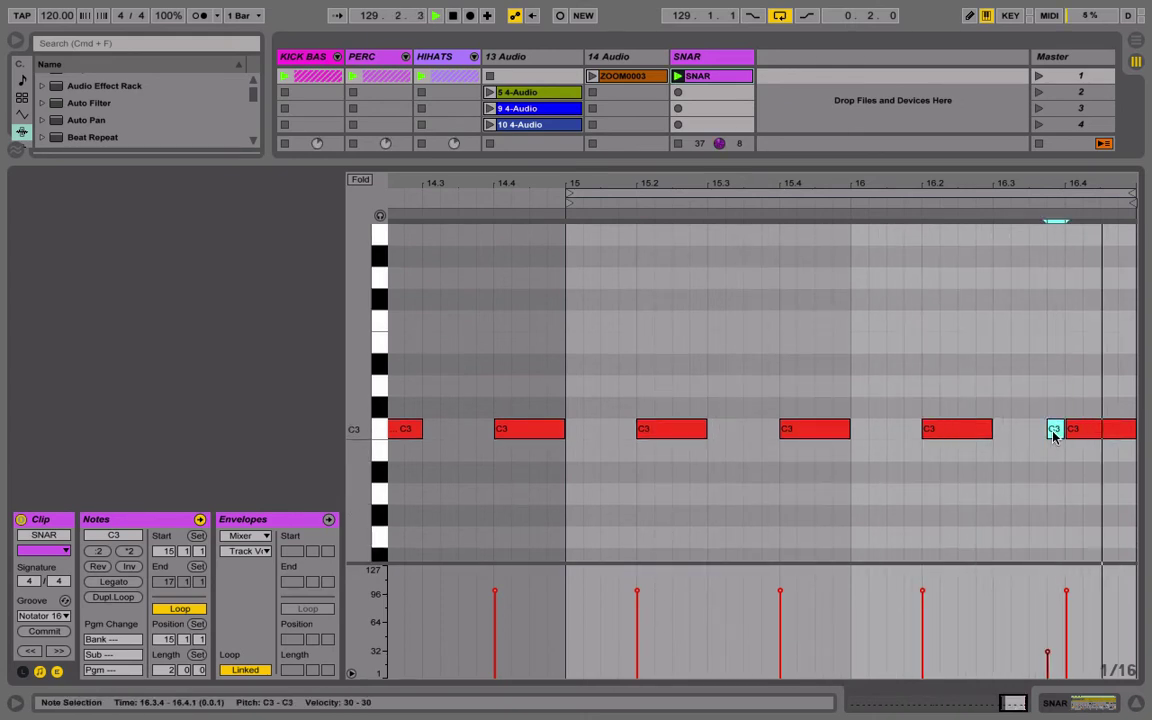
left_click_drag(1054, 437, 1022, 445)
double_click(1052, 432)
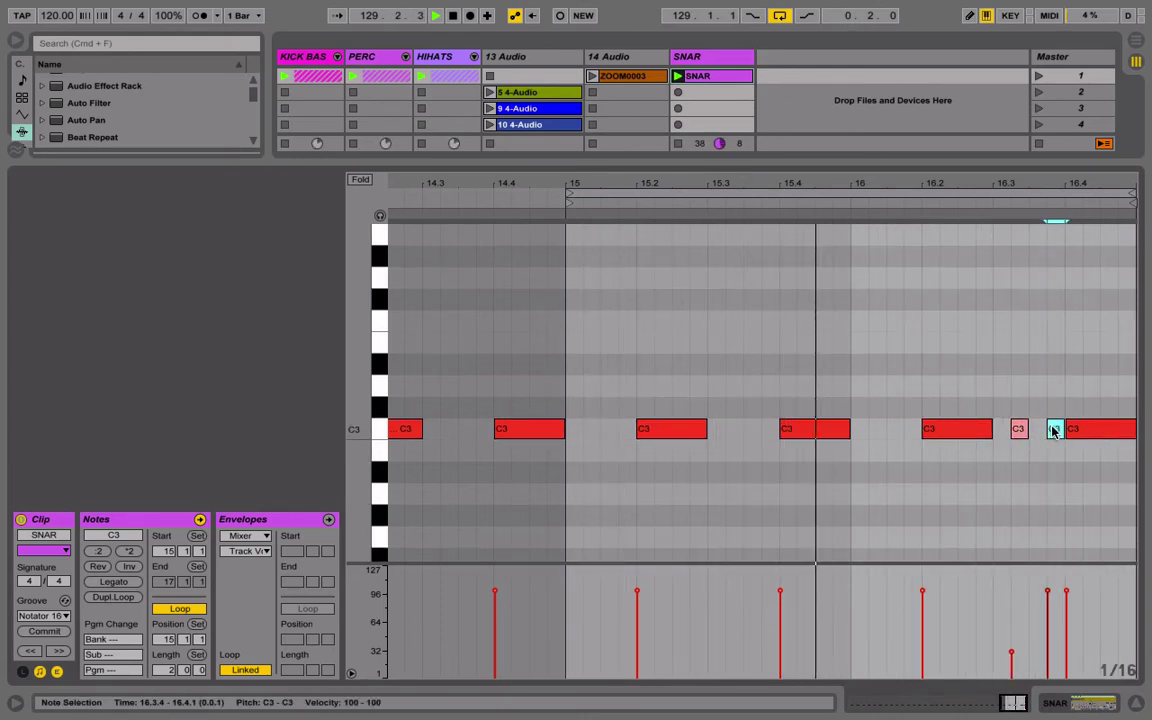
left_click_drag(1047, 591, 1047, 678)
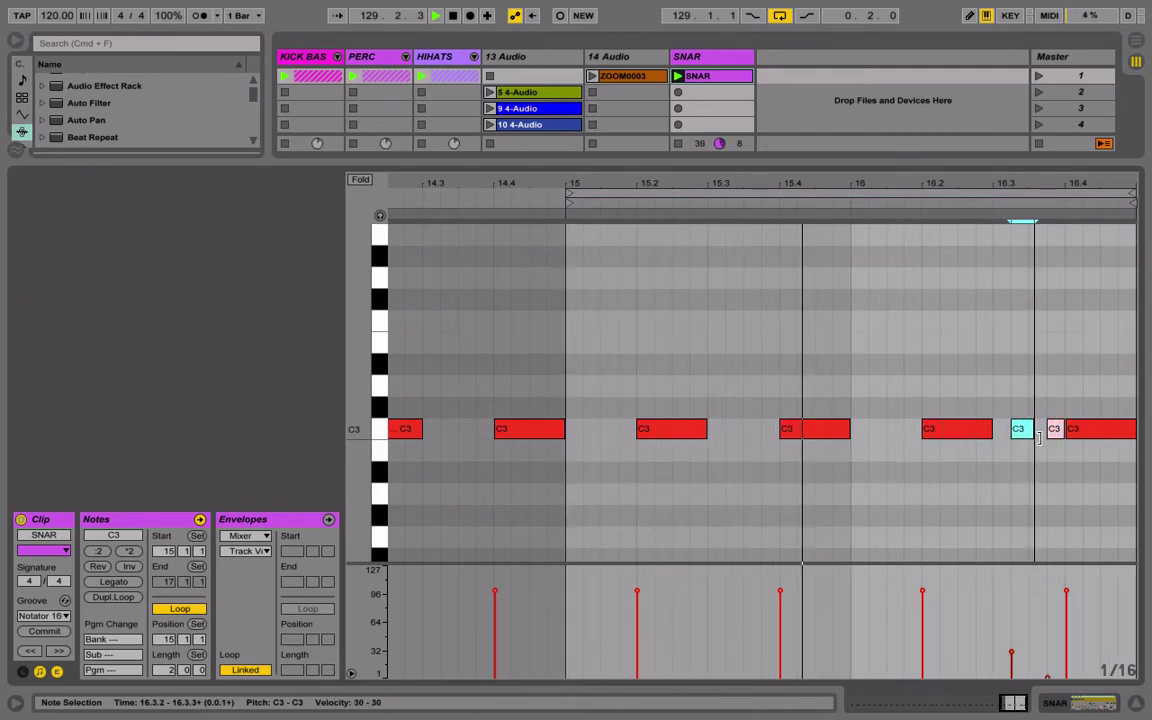
Lengthen the C3 note at 16.3.2 to two sixteenths and move the velocity-1 note to 16.4.4.
left_click_drag(1028, 432, 1047, 447)
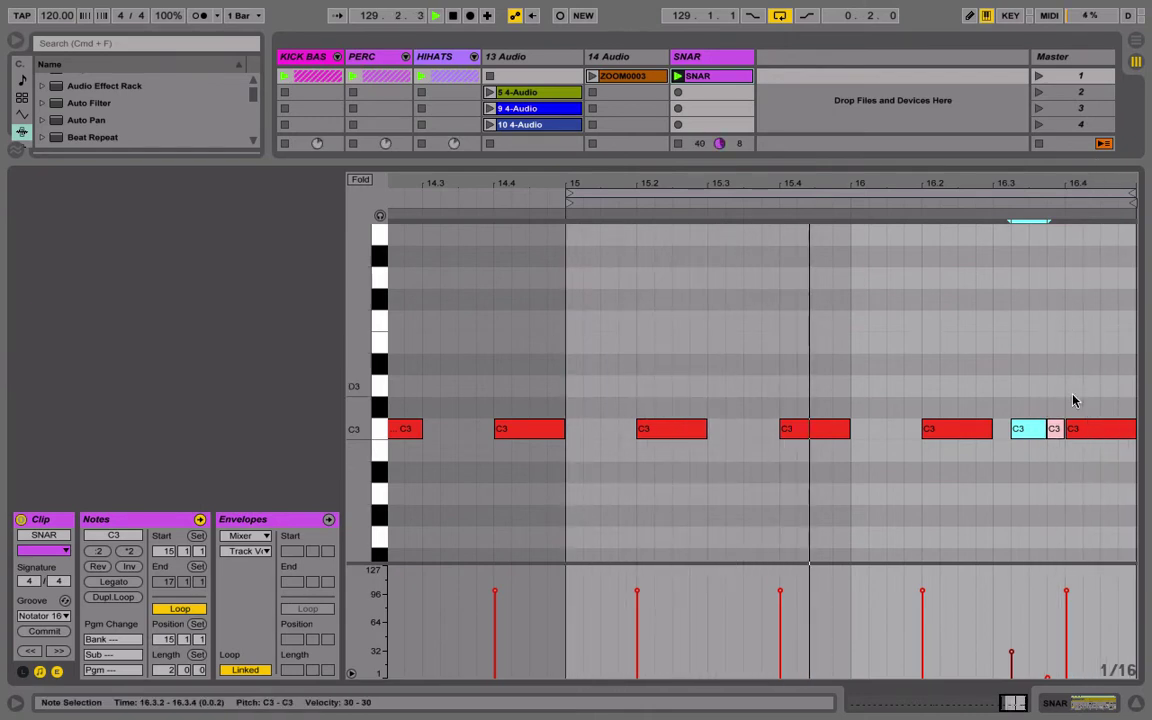
left_click_drag(1055, 430, 1128, 444)
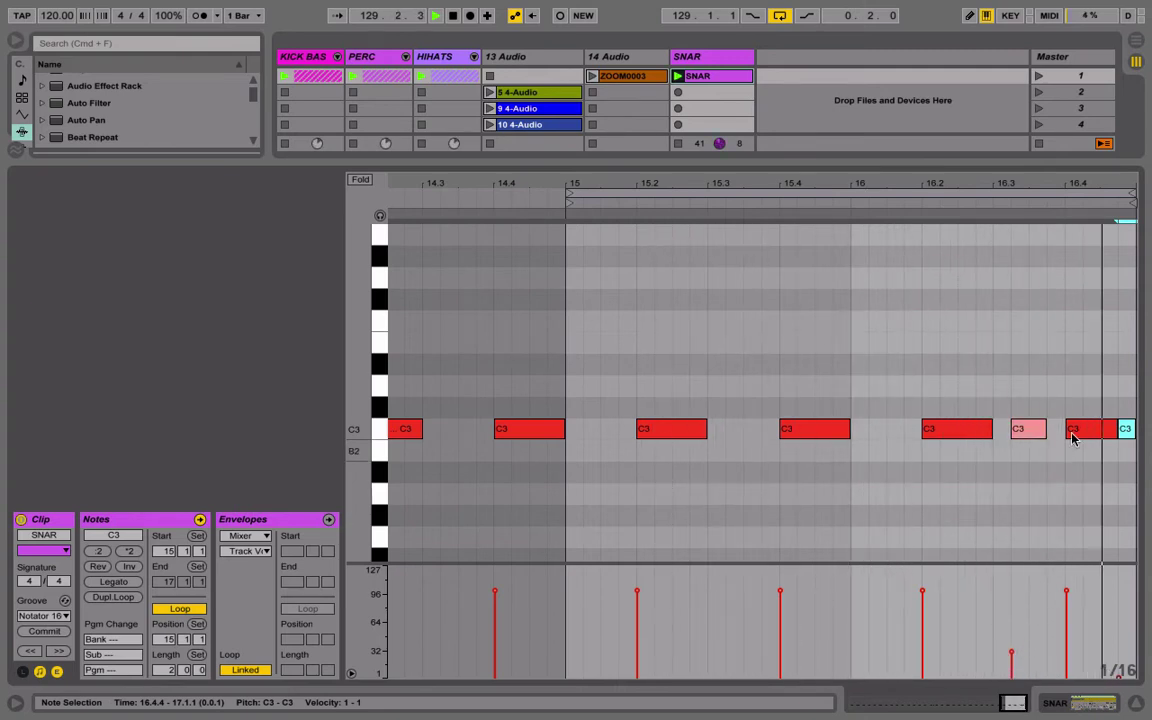
Set the fixed grid to 1 Bar and extend the clip's loop back to 1.1.1 so it spans all 16 bars.
left_click_drag(685, 187, 685, 140)
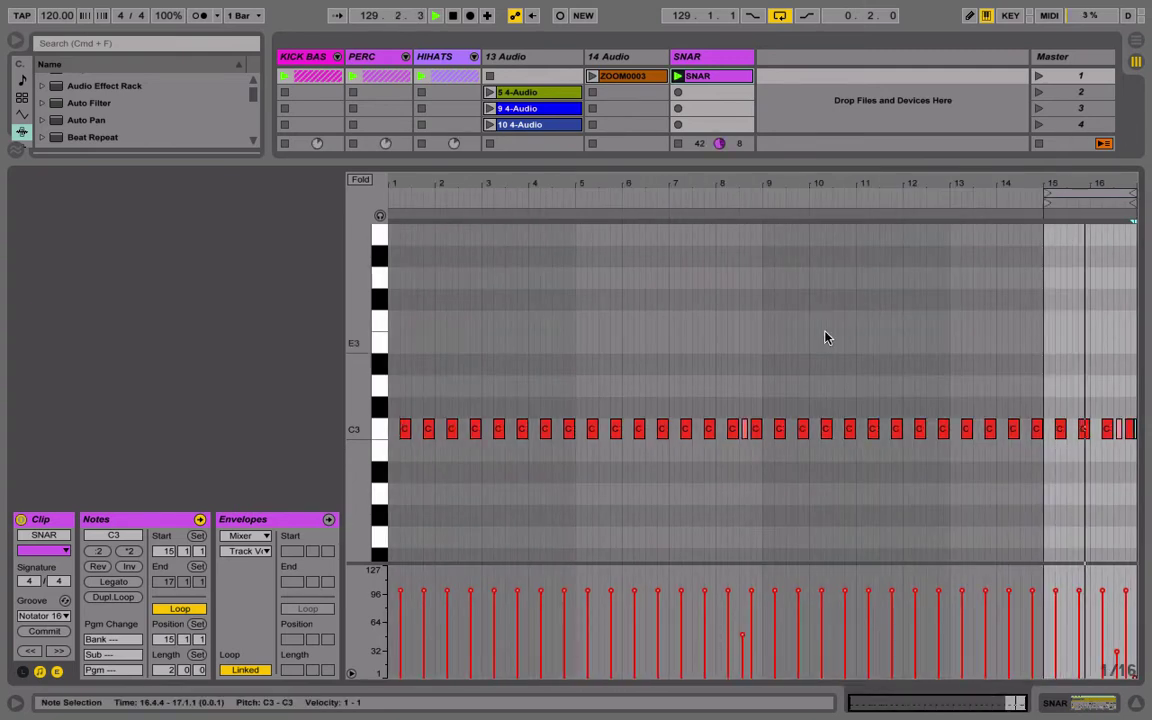
right_click(825, 334)
left_click(990, 571)
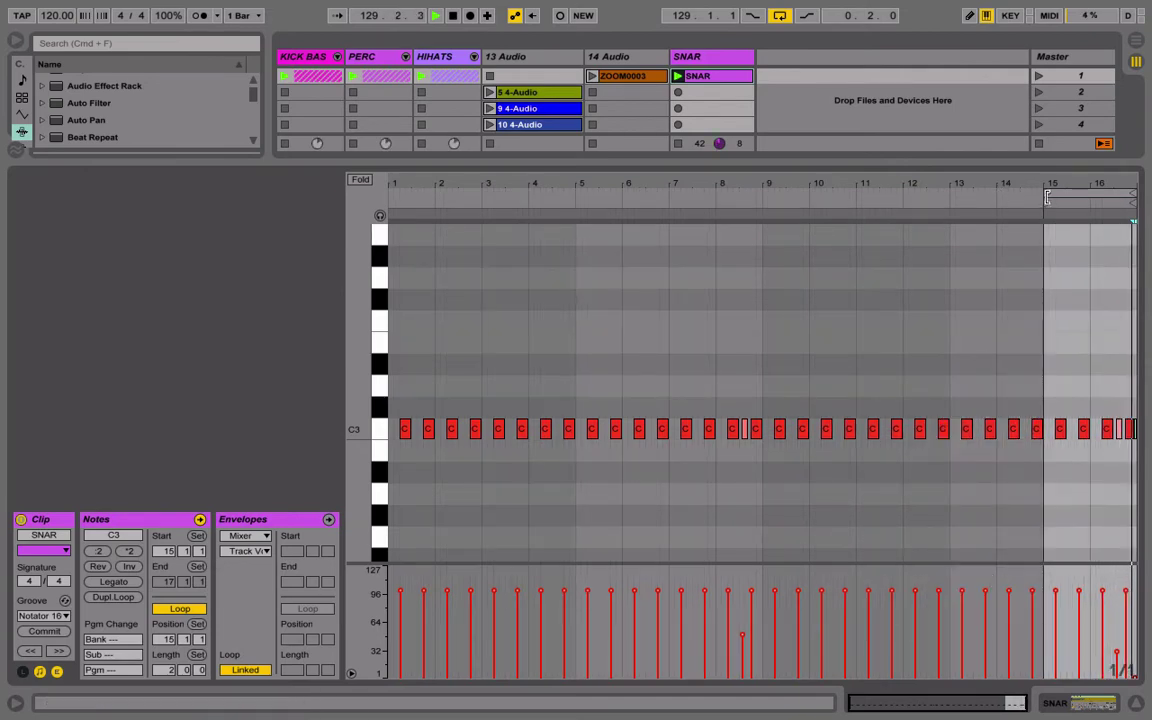
left_click_drag(1046, 195, 390, 195)
Lower the SNAR track's volume to -21.0 dB.
left_click(688, 60)
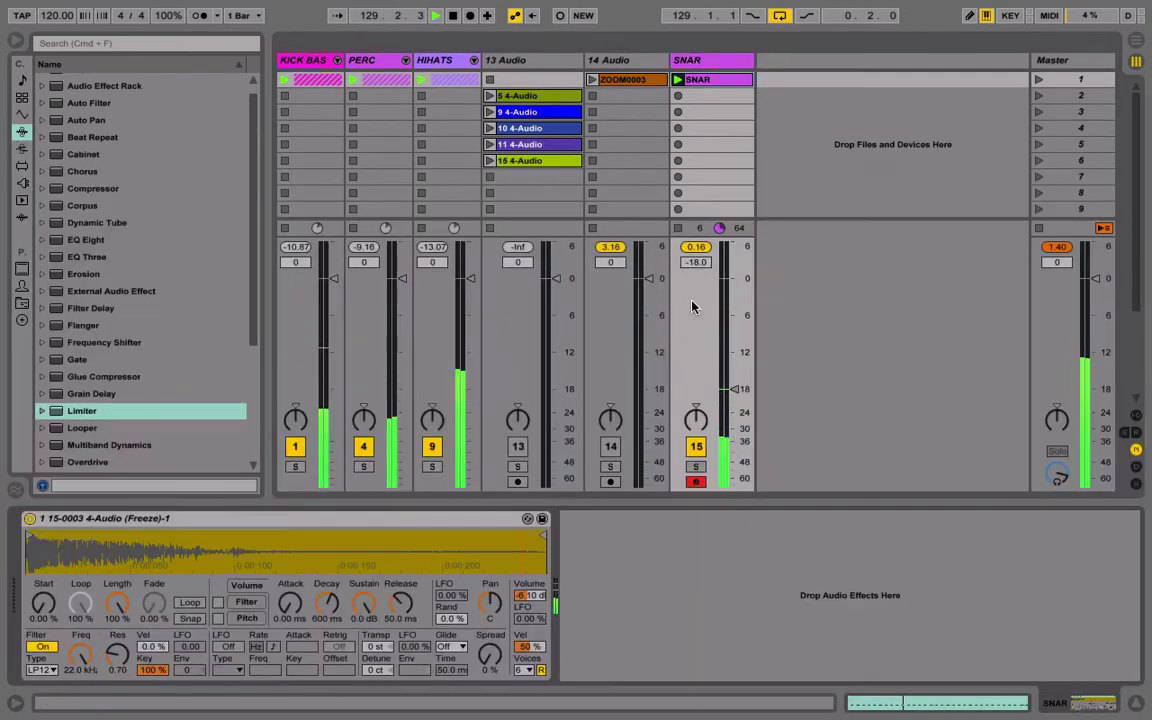
left_click_drag(736, 389, 745, 401)
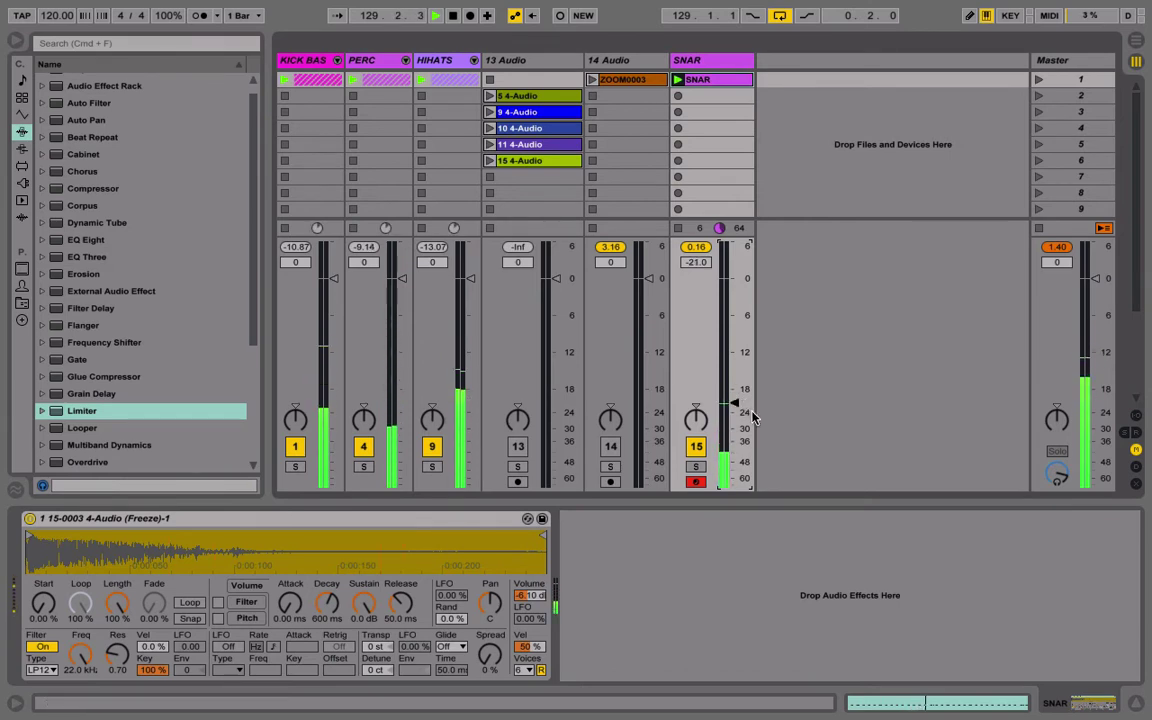
Move the SNAR track into the PERC group, narrow it to match the other tracks, and fold the group.
left_click(700, 60)
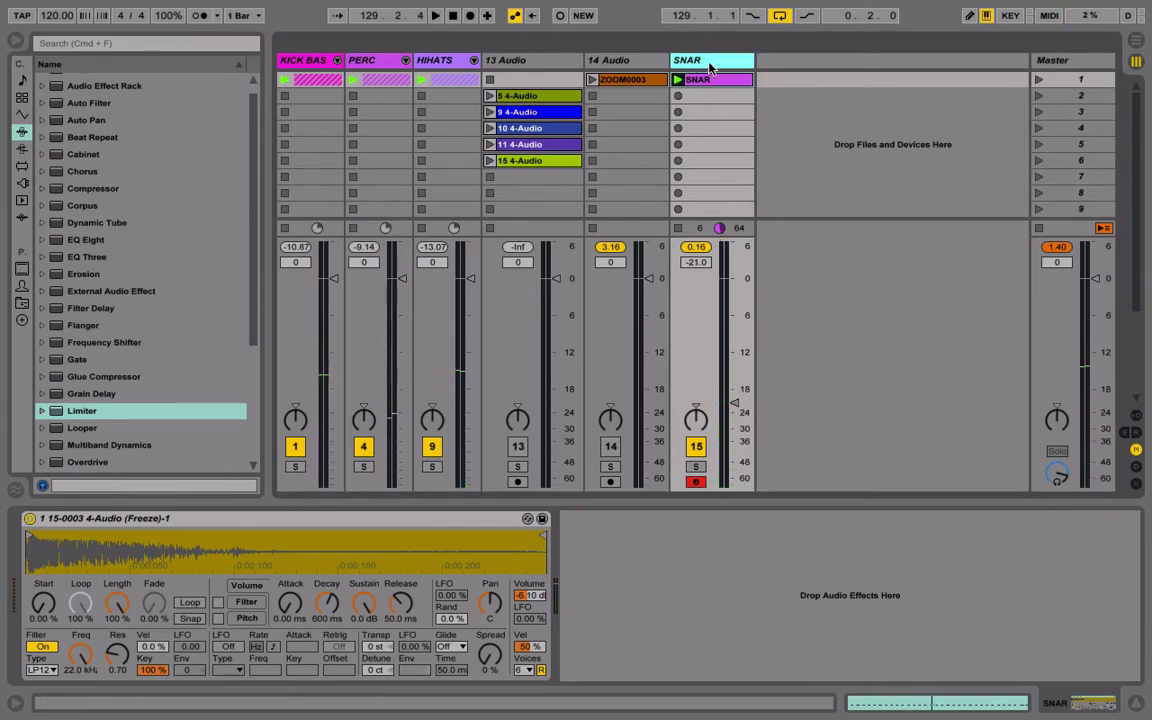
left_click_drag(710, 64, 379, 59)
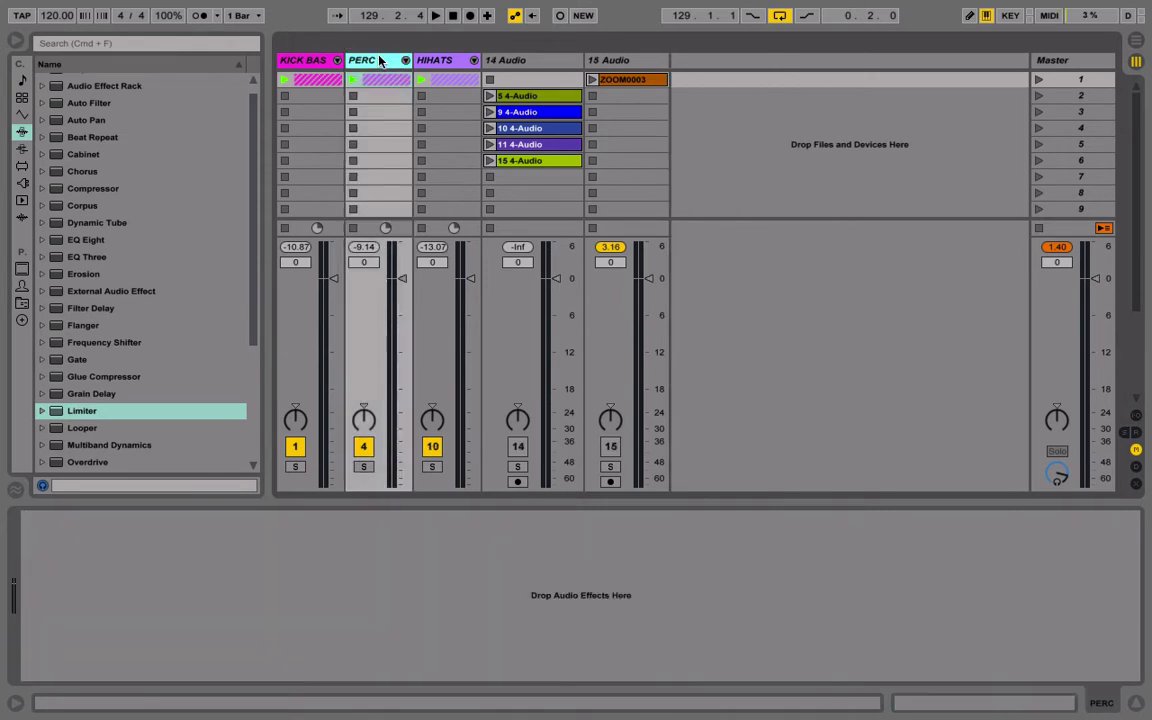
left_click(405, 61)
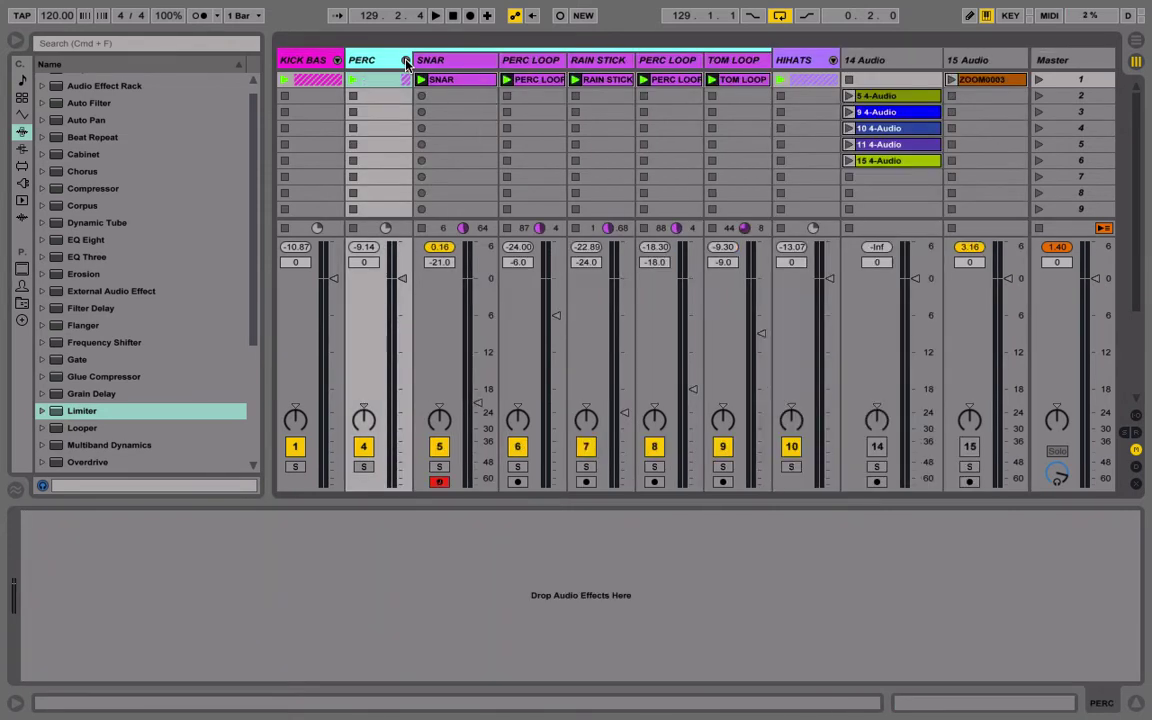
mouse_move(494, 61)
left_mouse_down()
mouse_move(462, 61)
mouse_move(482, 64)
left_mouse_up()
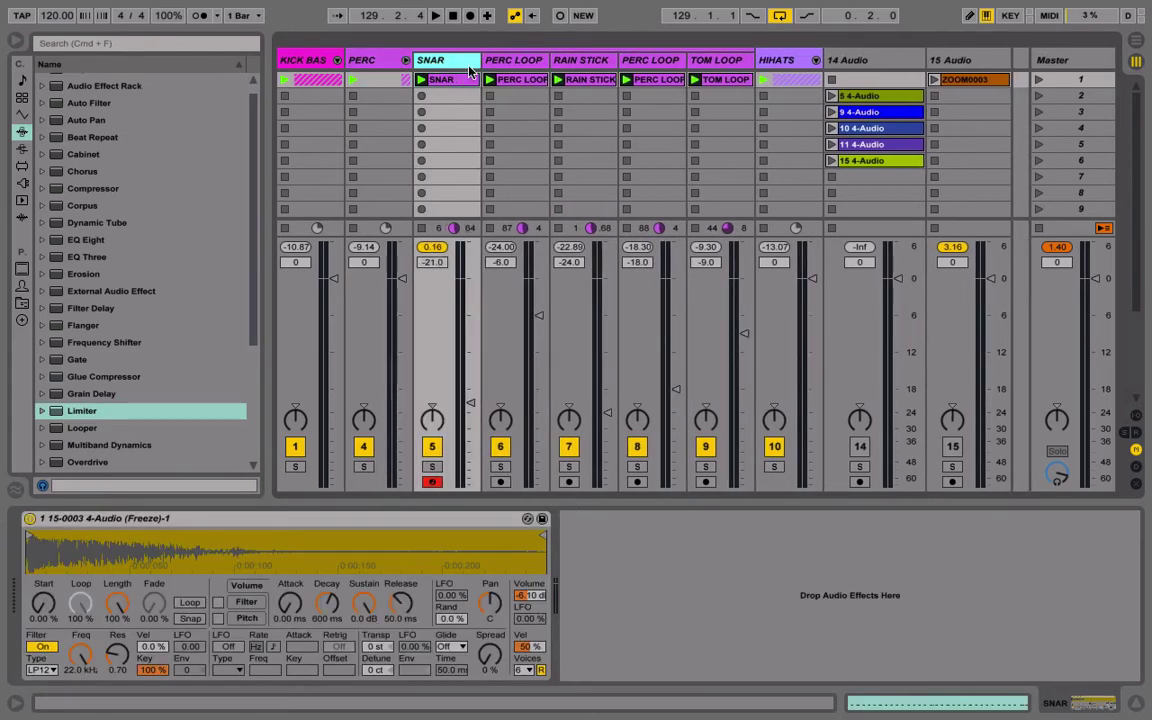
left_click(405, 61)
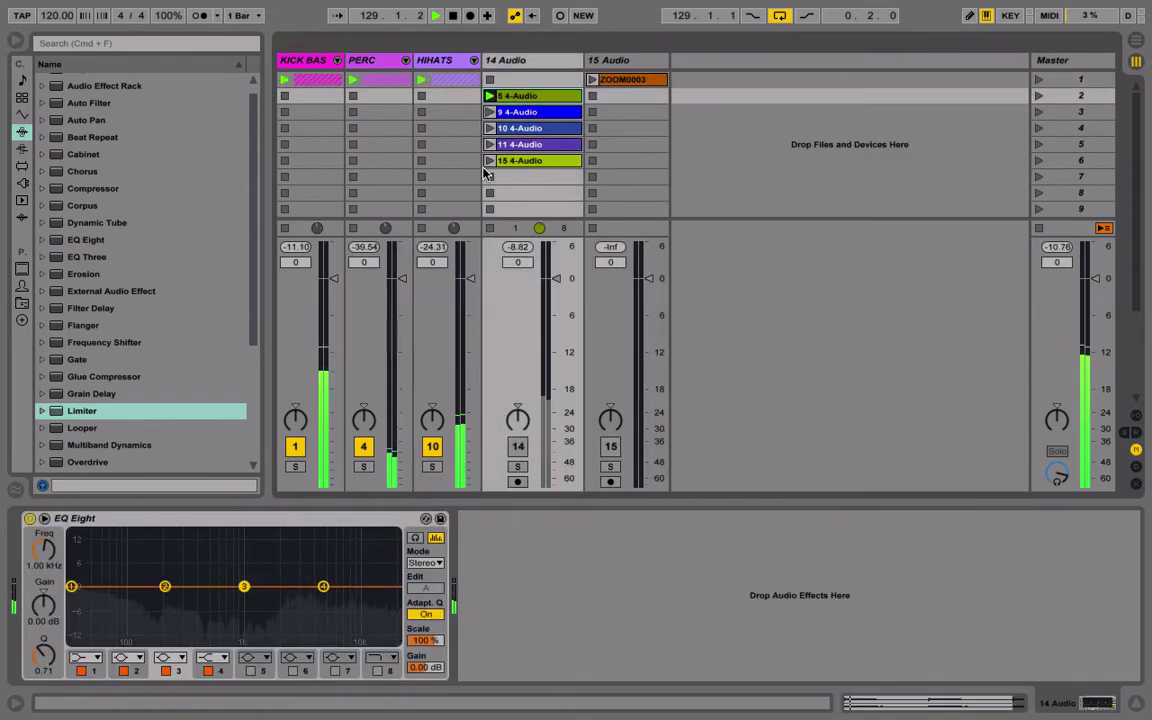
Launch the 5 4-Audio clip with track 14 Audio soloed and raise that track's volume to 6.0 dB.
left_click(489, 95)
left_click(518, 467)
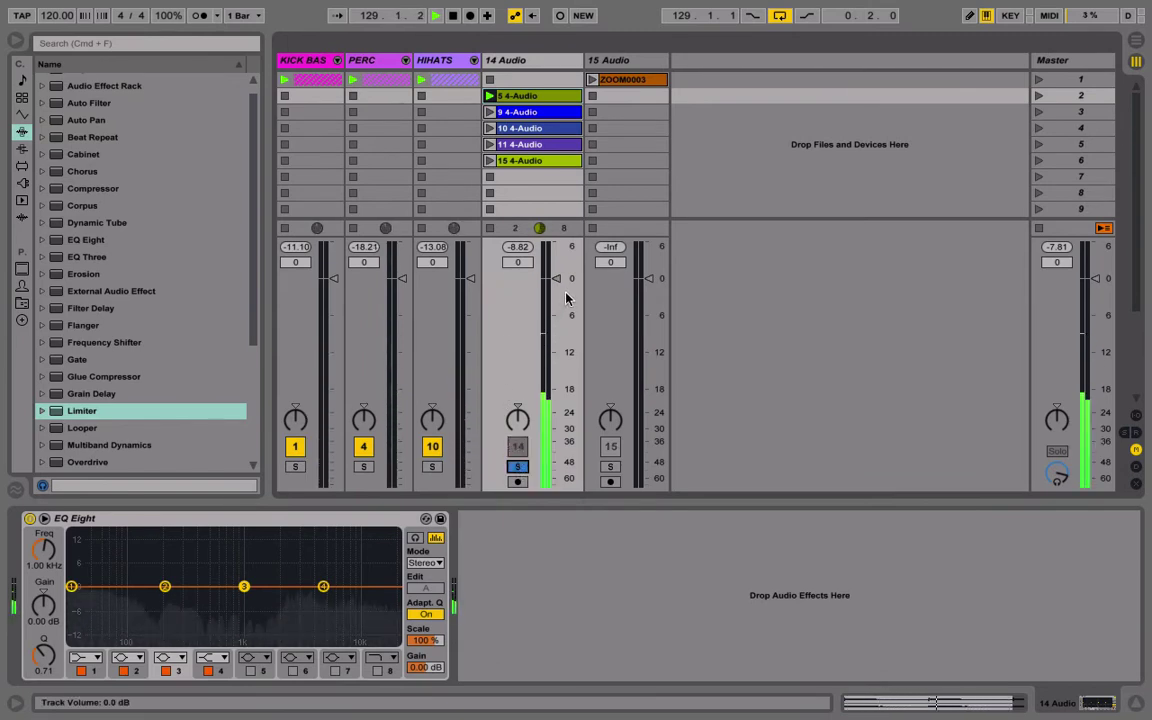
left_click_drag(558, 284, 558, 246)
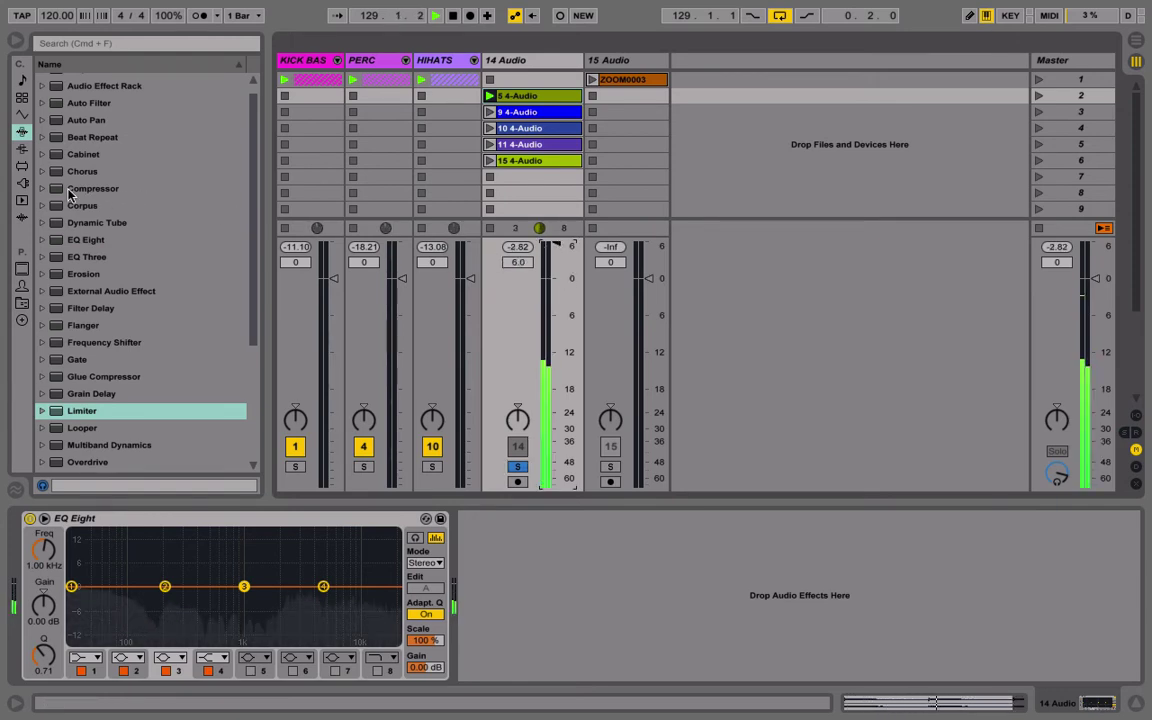
Add a second EQ Eight with default settings to track 14 Audio.
left_click(43, 240)
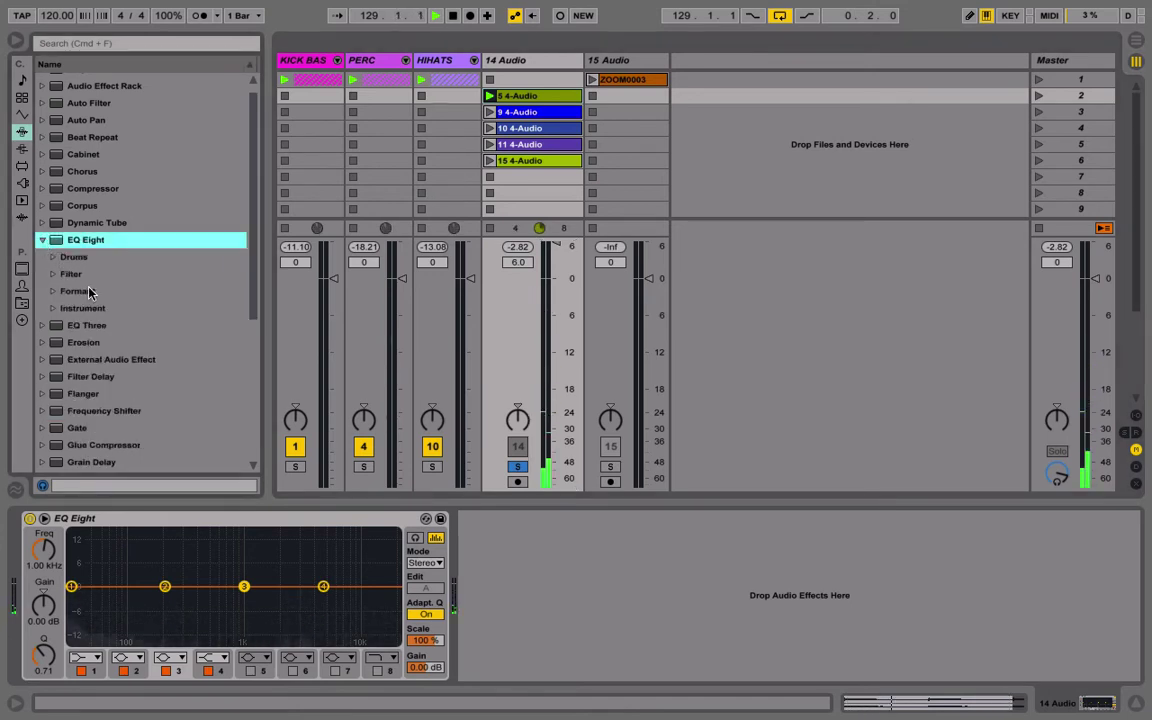
double_click(60, 239)
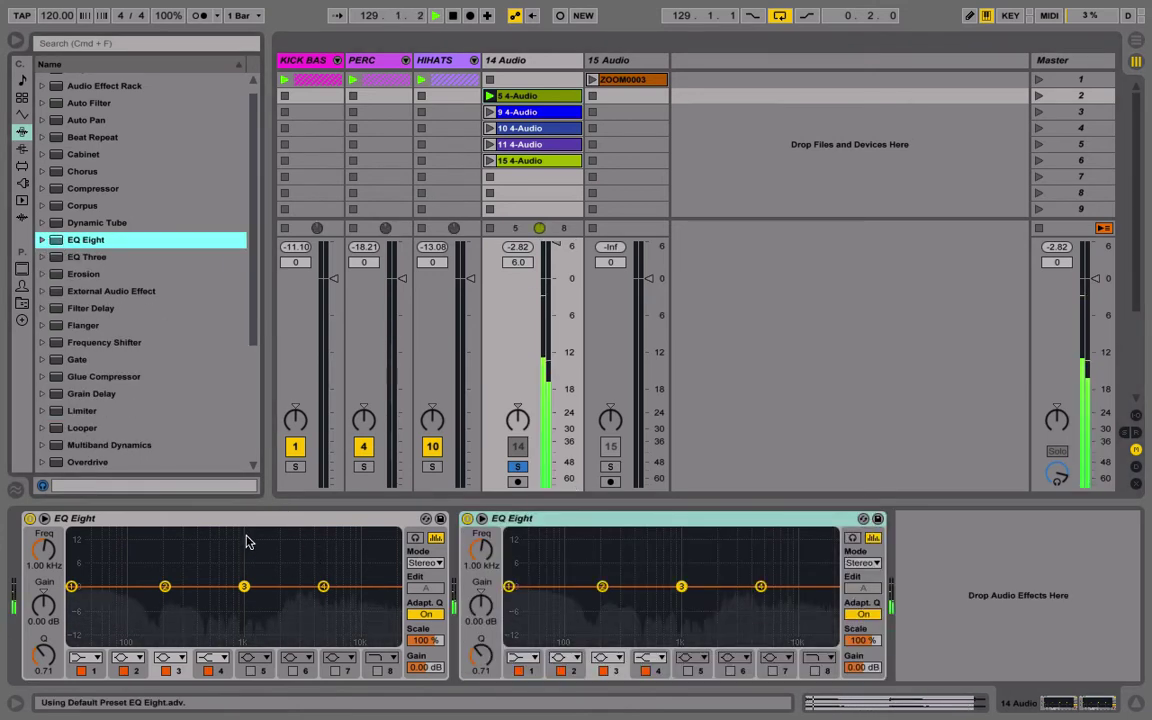
Insert a new audio track and move the 5 4-Audio clip into its first slot.
right_click(687, 132)
left_click(705, 140)
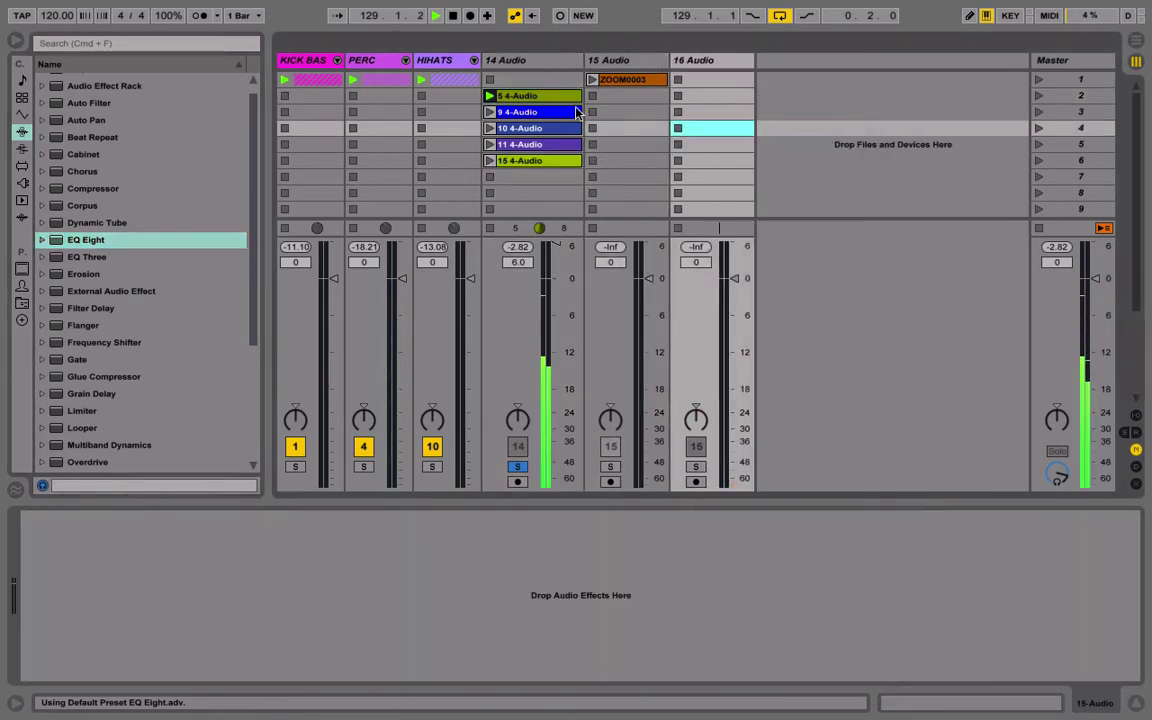
left_click_drag(505, 95, 705, 80)
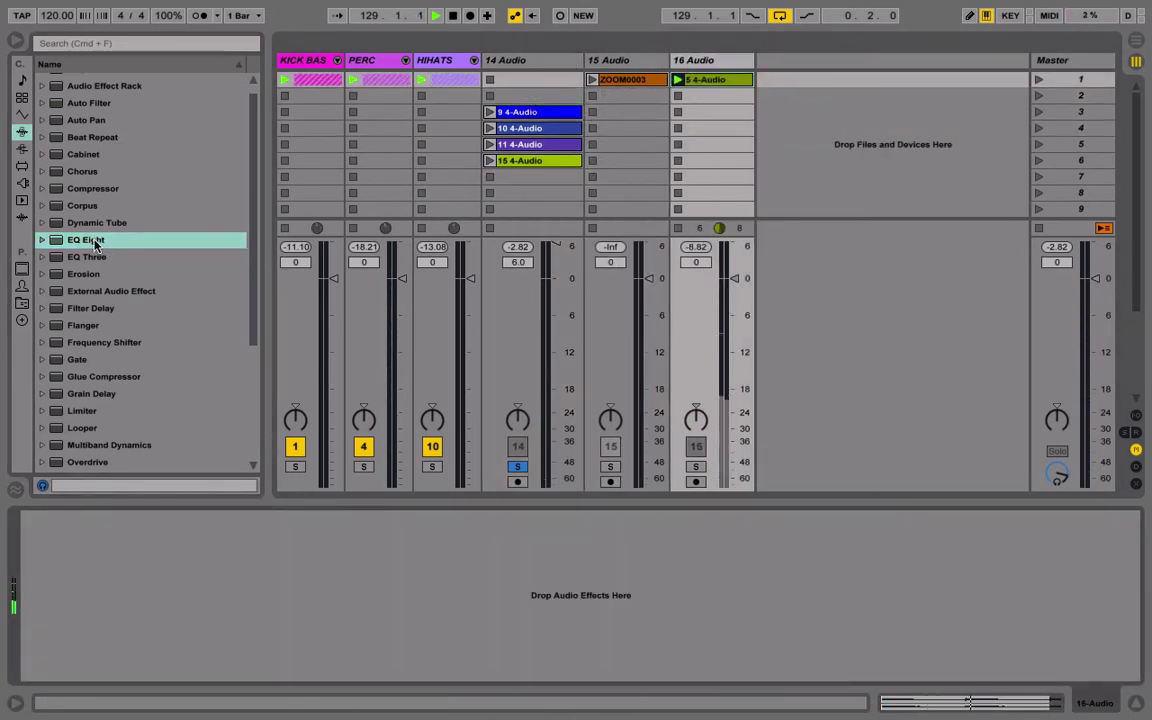
Move the second EQ Eight from track 14 Audio to track 16 Audio and solo track 16 Audio.
left_click(535, 61)
left_click_drag(503, 527, 700, 100)
left_click(690, 467)
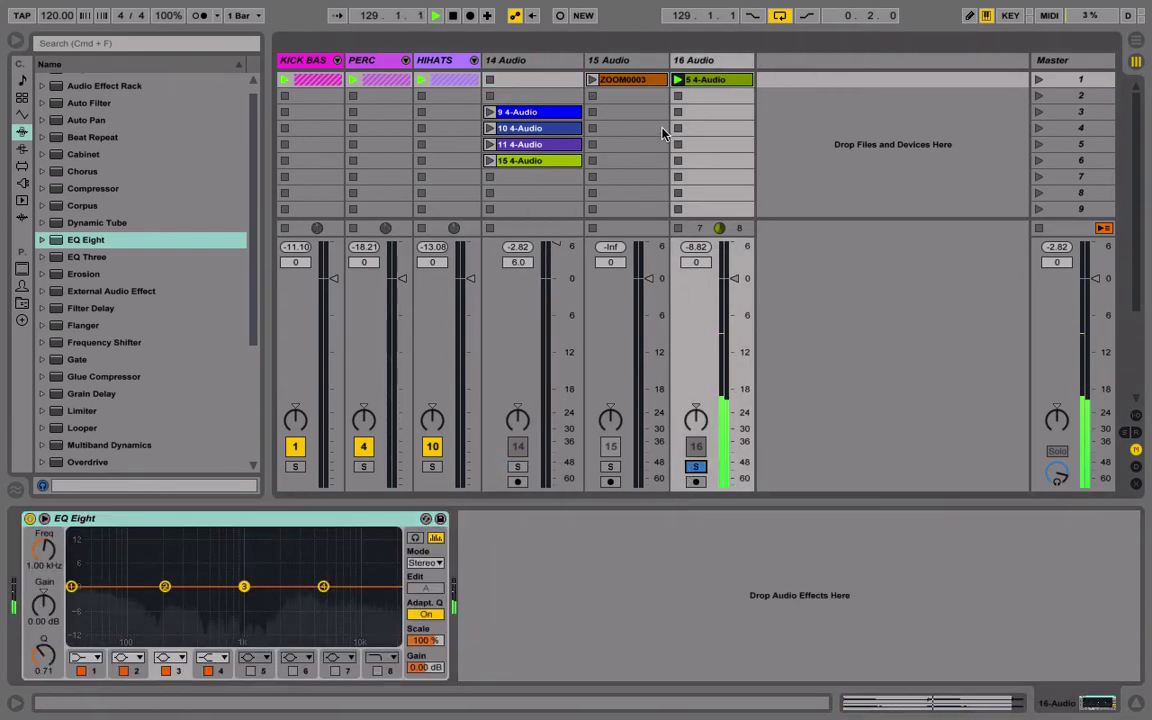
In the expanded EQ Eight, make band 1 a low cut at 1.41 kHz and boost the band 4 high shelf 8.19 dB at 5.68 kHz.
left_click(45, 519)
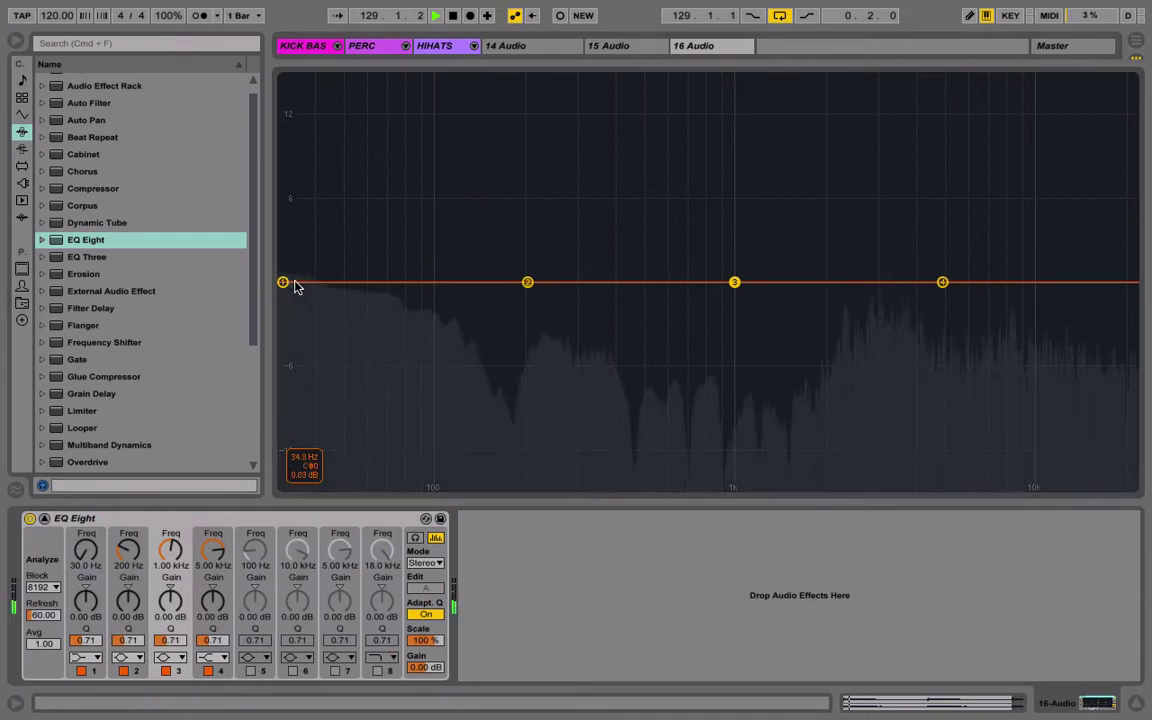
left_click(283, 283)
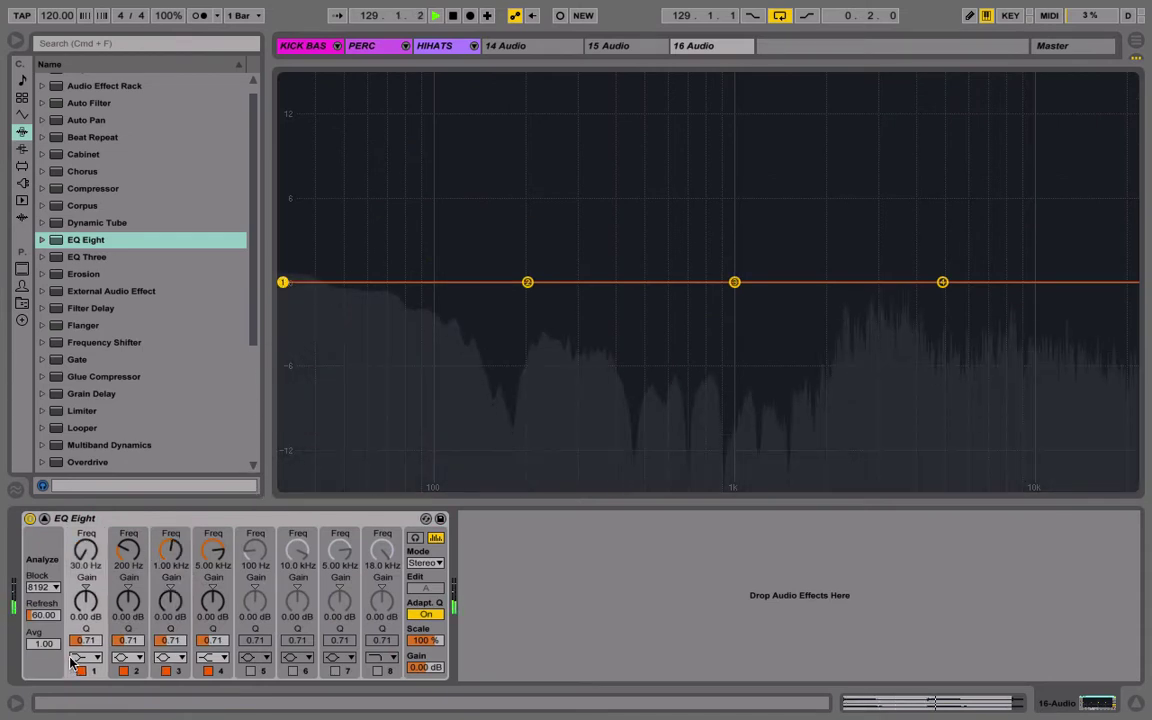
left_click(85, 657)
left_click(79, 567)
mouse_move(79, 567)
left_mouse_down()
mouse_move(79, 467)
mouse_move(79, 497)
mouse_move(79, 487)
left_mouse_up()
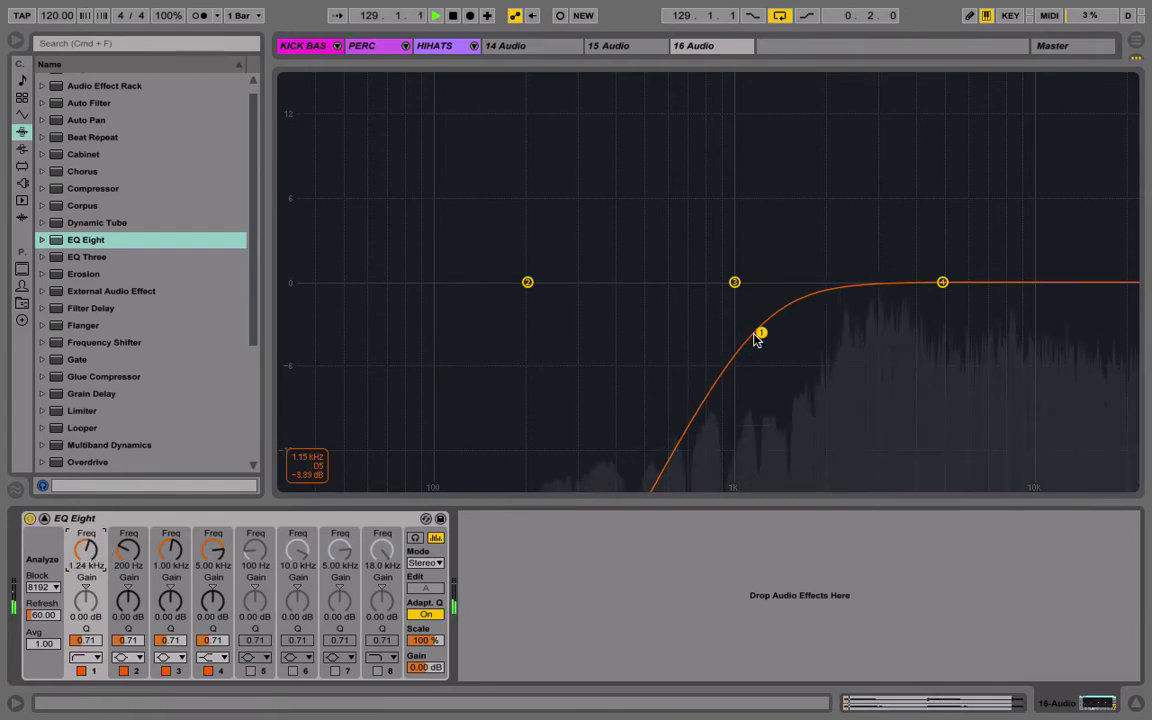
left_click_drag(761, 340, 778, 347)
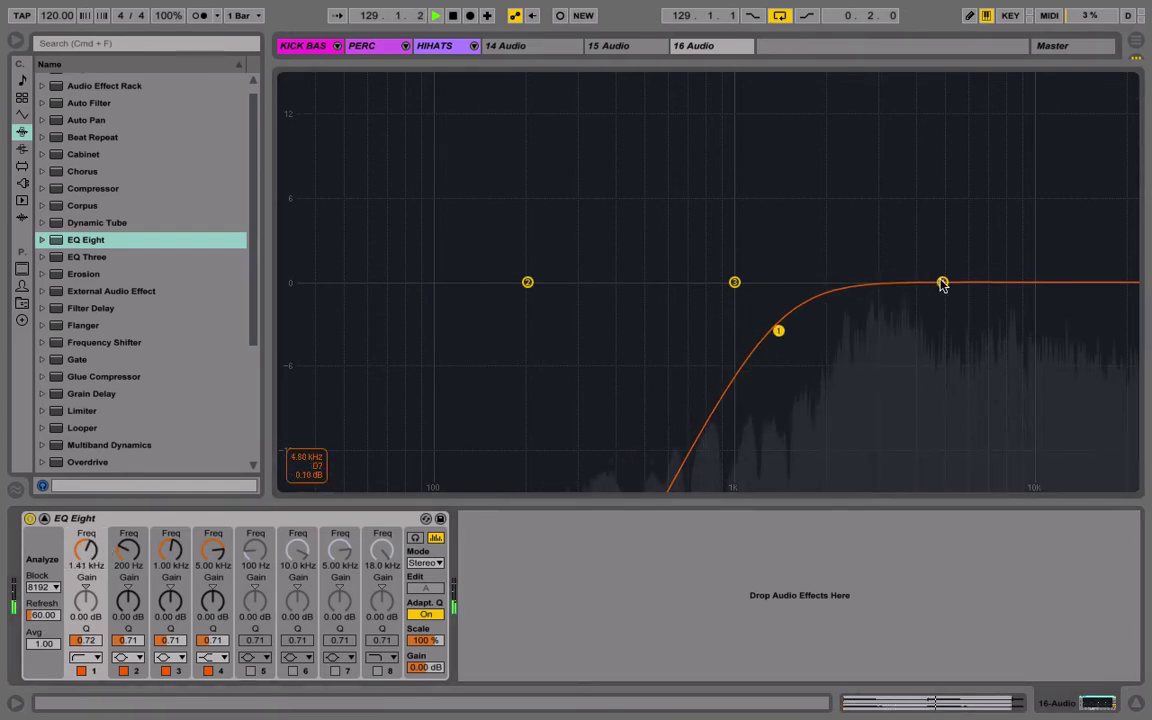
mouse_move(942, 283)
left_mouse_down()
mouse_move(967, 267)
mouse_move(958, 170)
left_mouse_up()
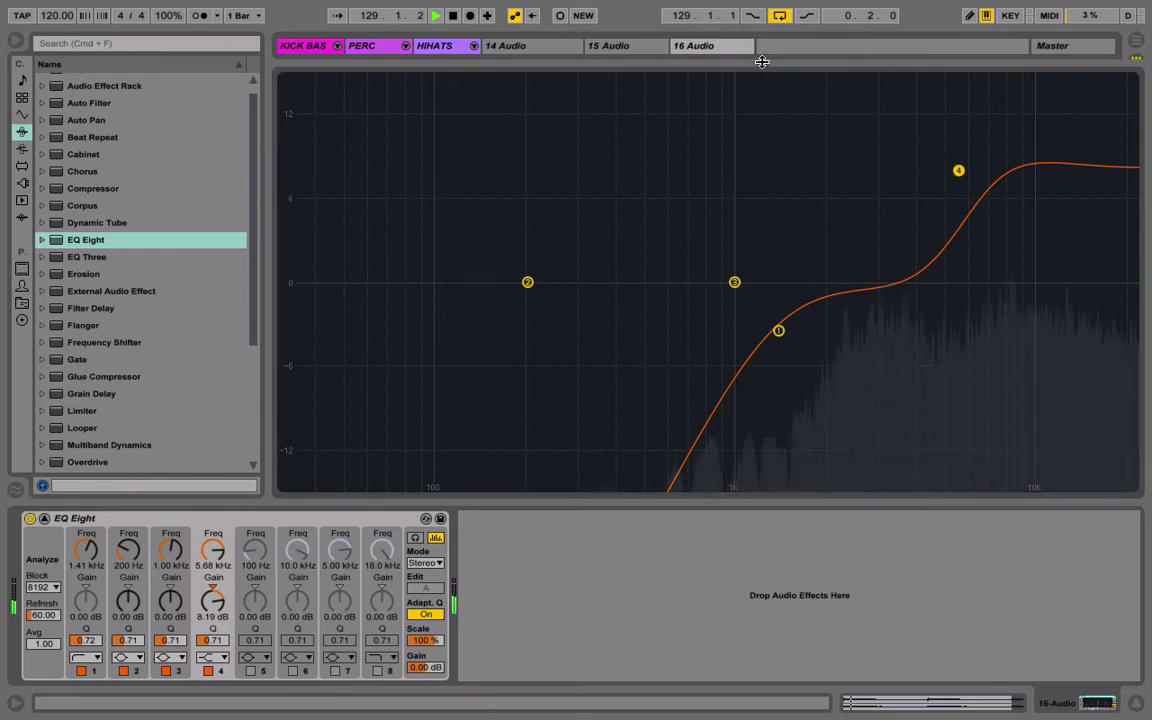
Collapse the expanded EQ display and add a Utility after EQ Eight on track 16 Audio, with its width at 0%.
left_click_drag(761, 56, 760, 478)
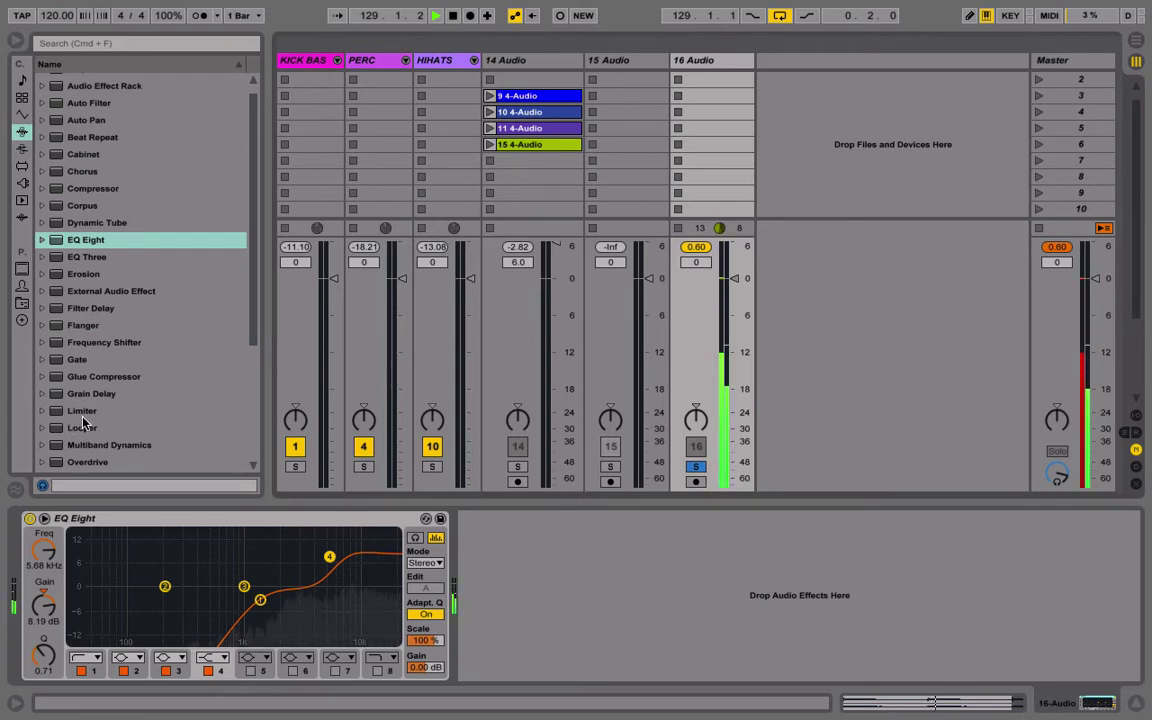
scroll(100, 420, "down", 2)
scroll(100, 420, "down", 9)
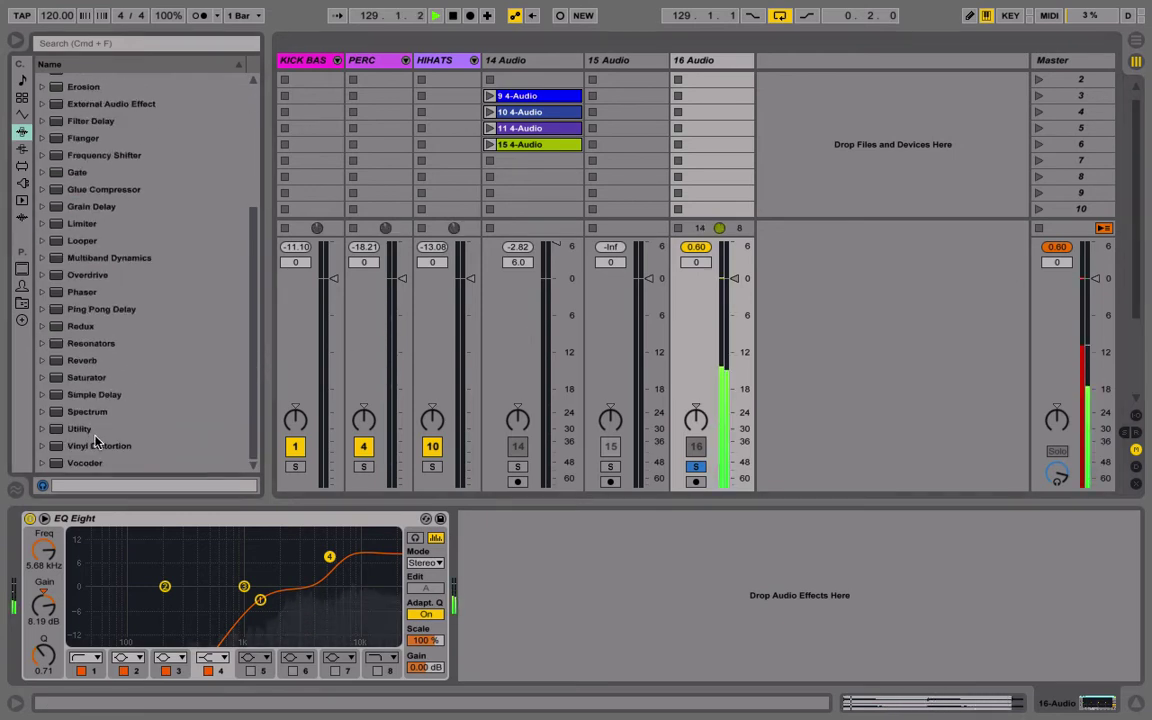
left_click_drag(82, 429, 460, 612)
left_click(503, 604)
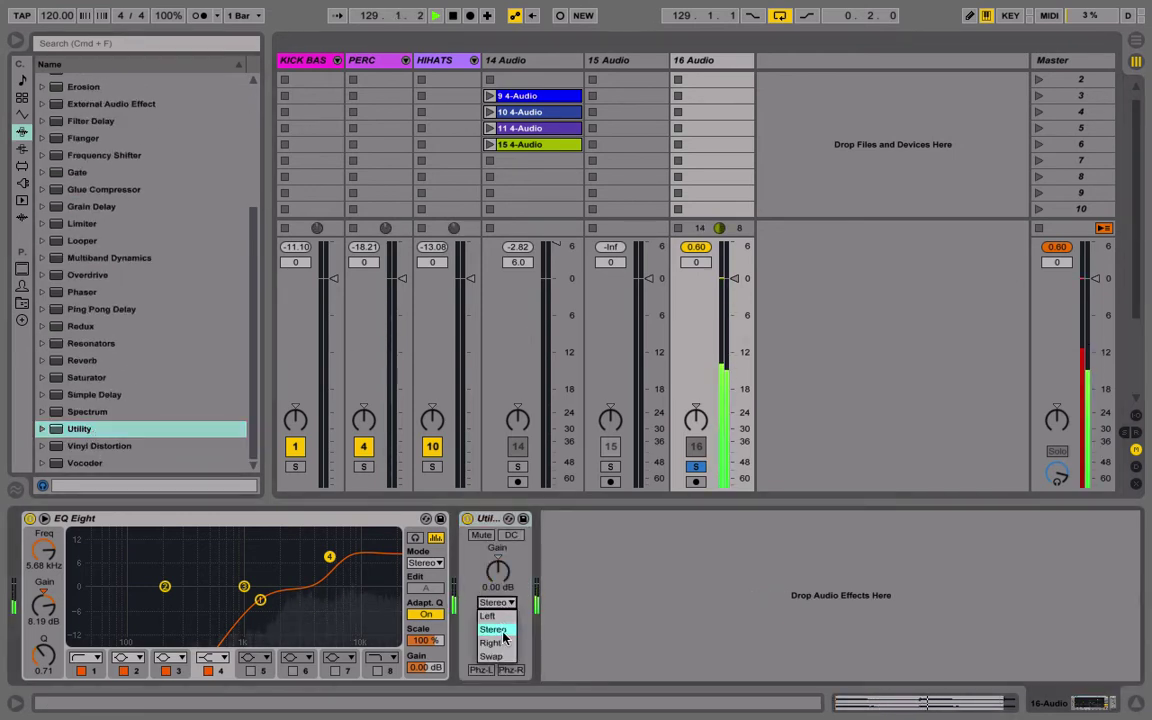
left_click(504, 633)
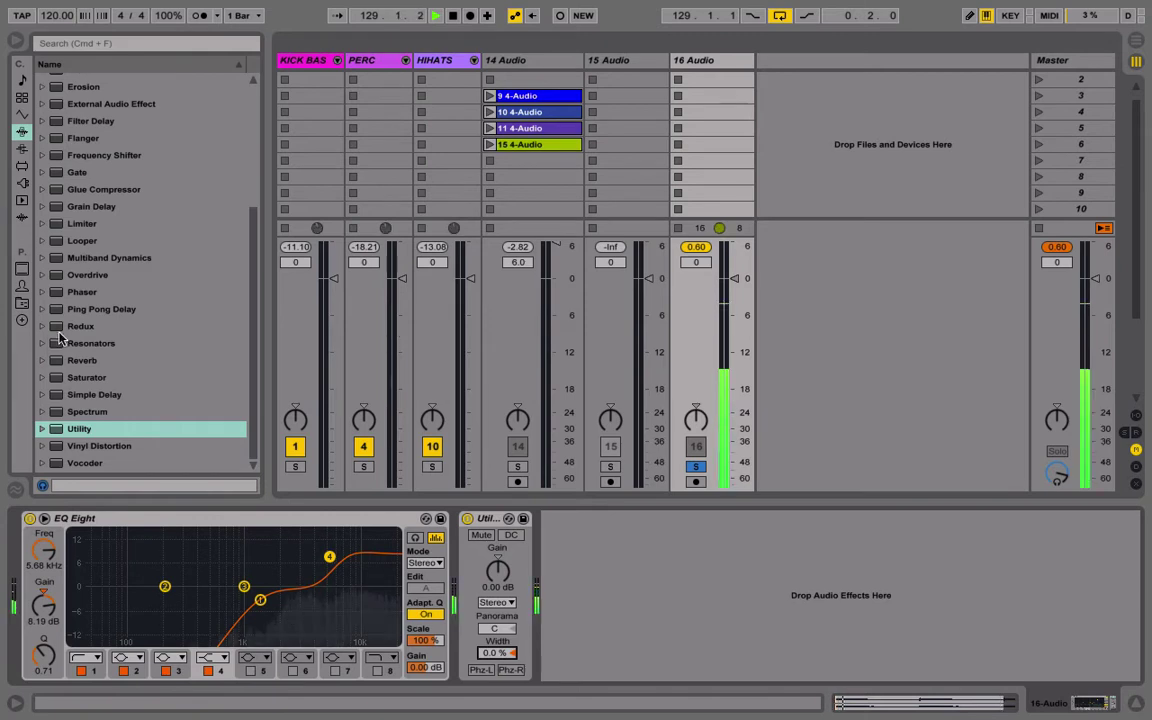
Add the ValhallaRoom VST reverb after the Utility on track 16 Audio.
left_click(22, 183)
left_click(75, 166)
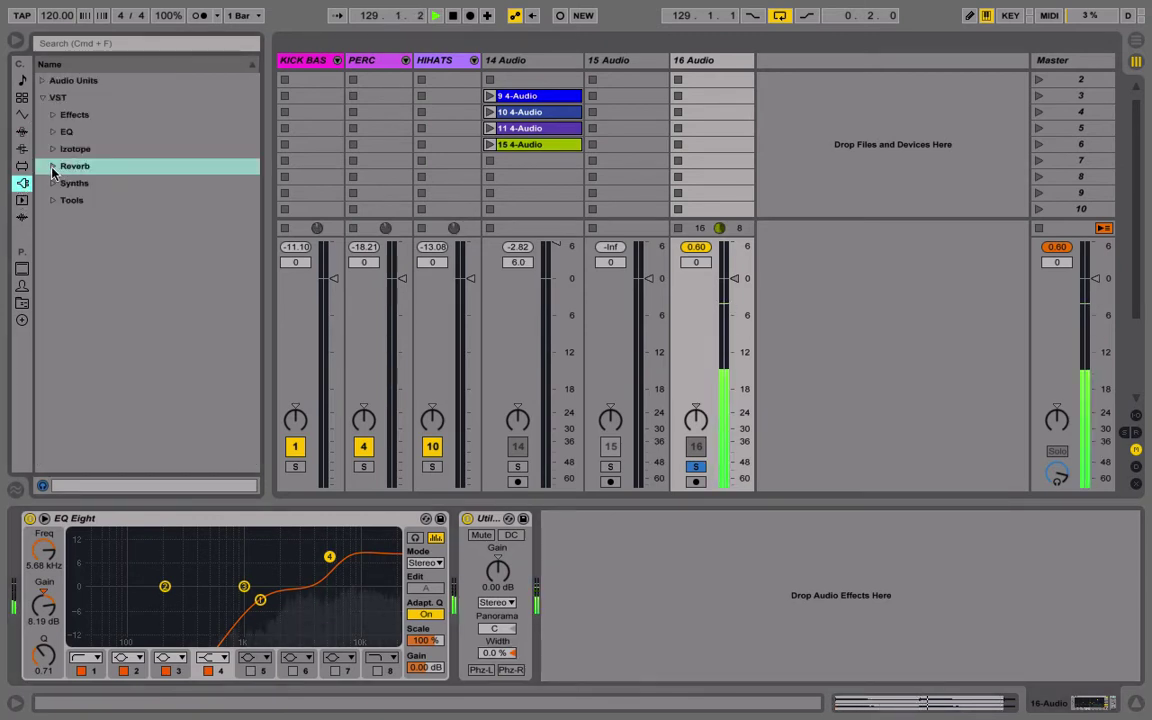
left_click(53, 167)
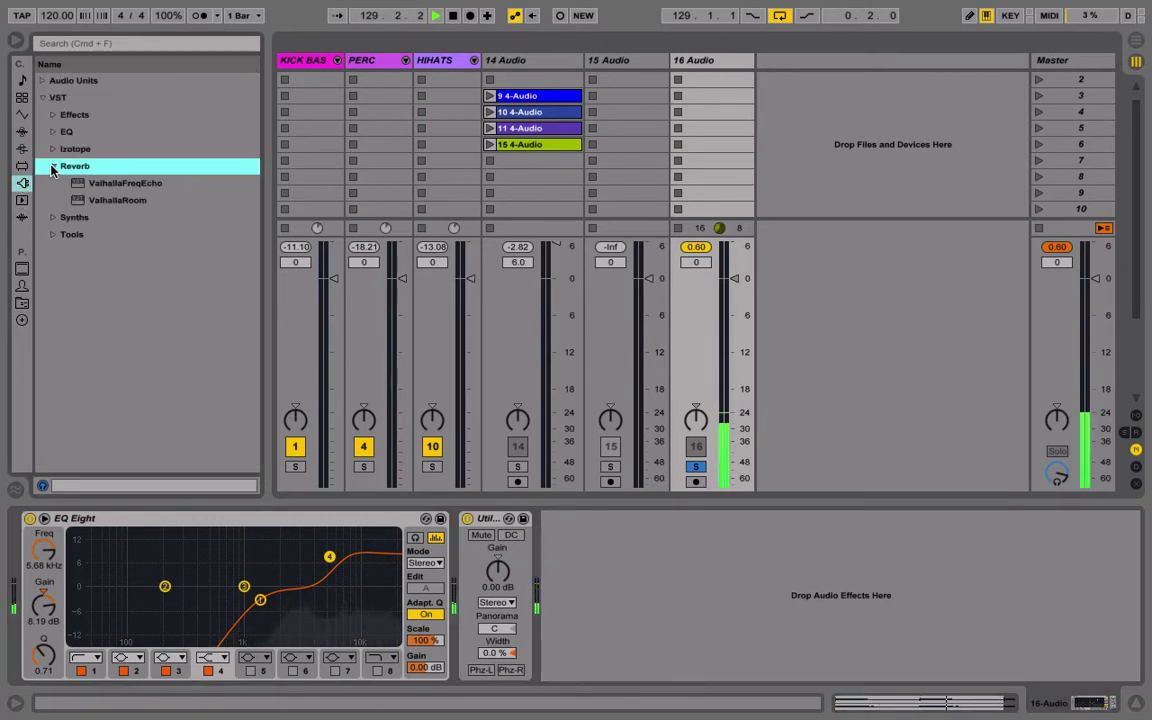
double_click(110, 207)
Set ValhallaRoom's decay to 9.56 s and mix to 29.5%, audition the sound and close the plug-in window.
left_click(232, 340)
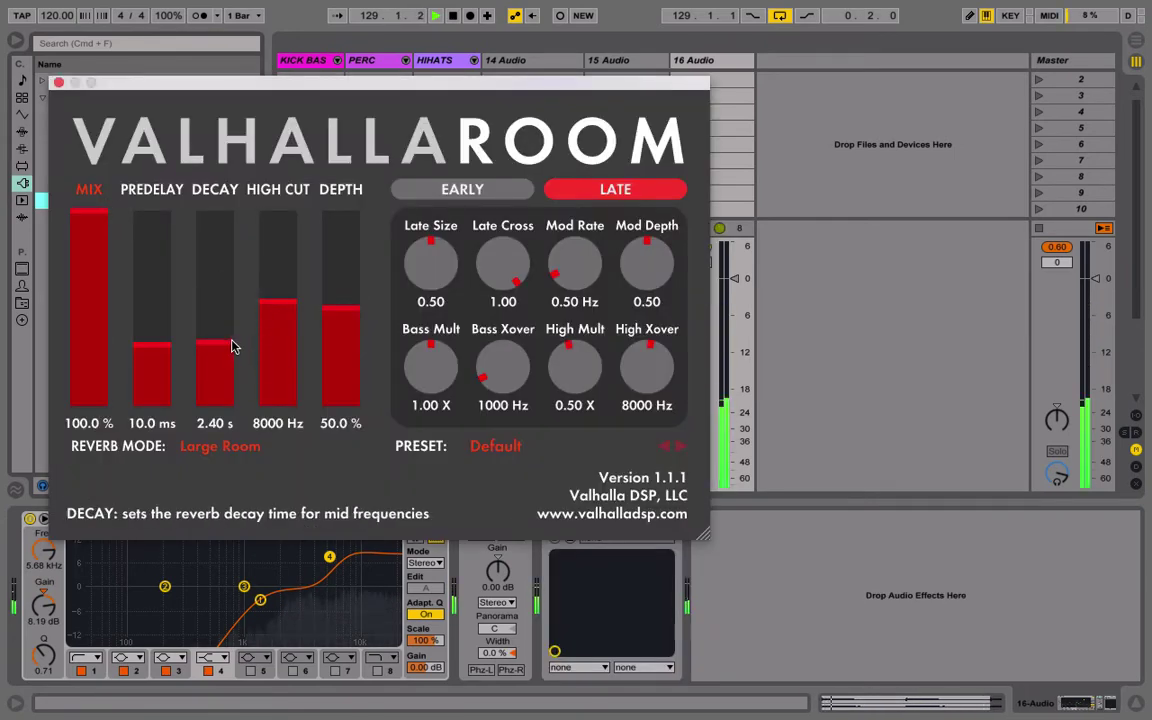
left_click(86, 370)
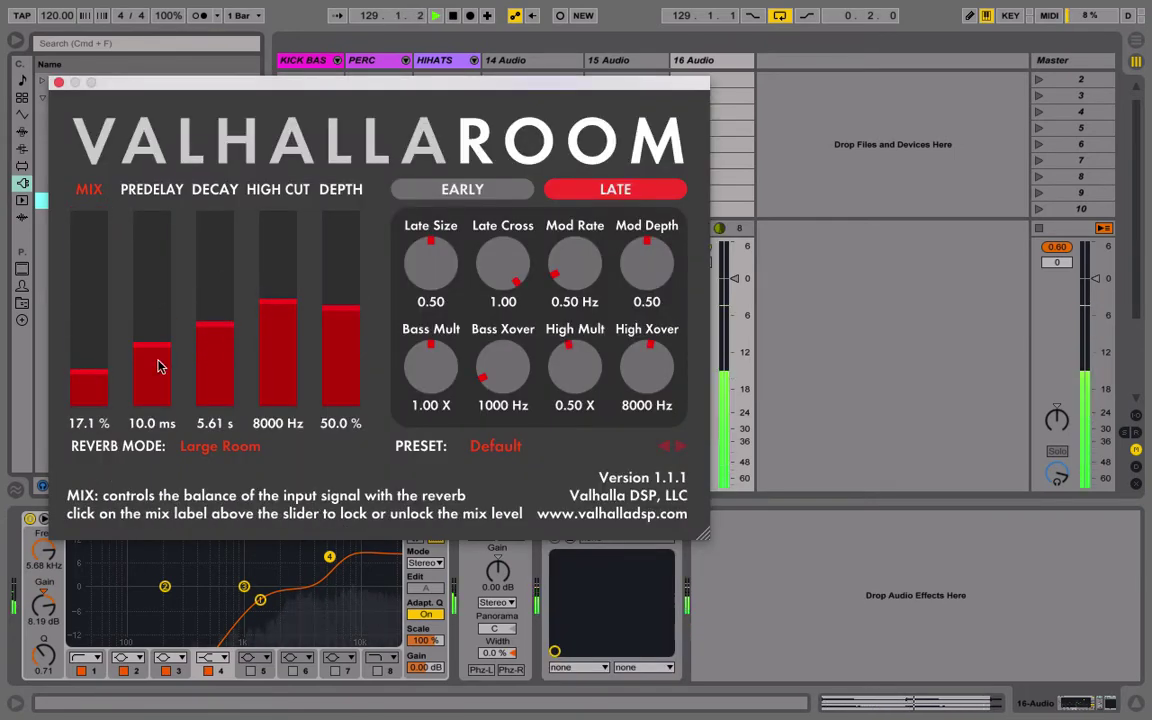
left_click_drag(221, 333, 226, 310)
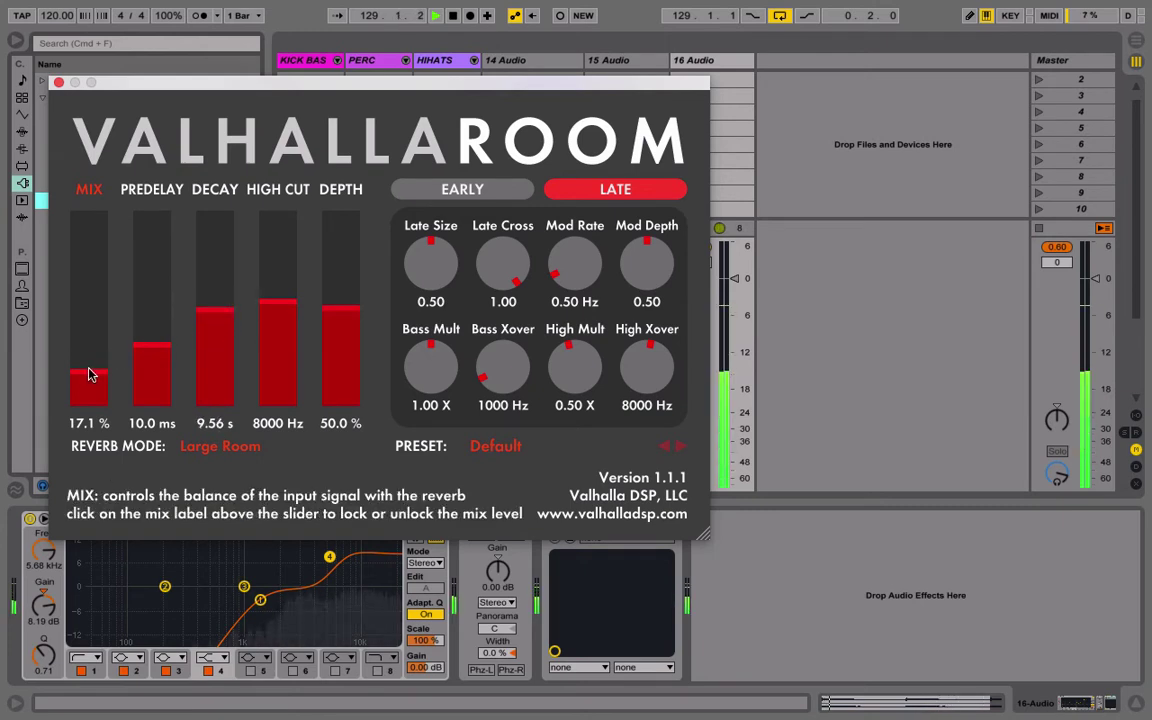
left_click_drag(98, 362, 94, 358)
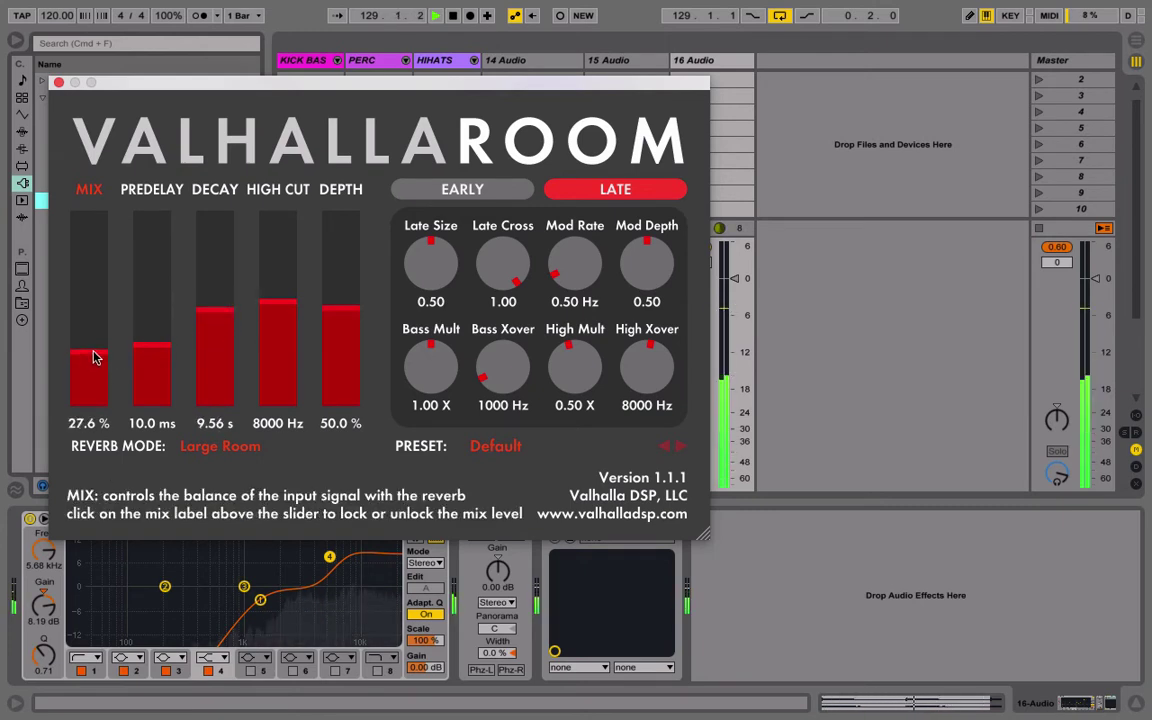
left_click(453, 16)
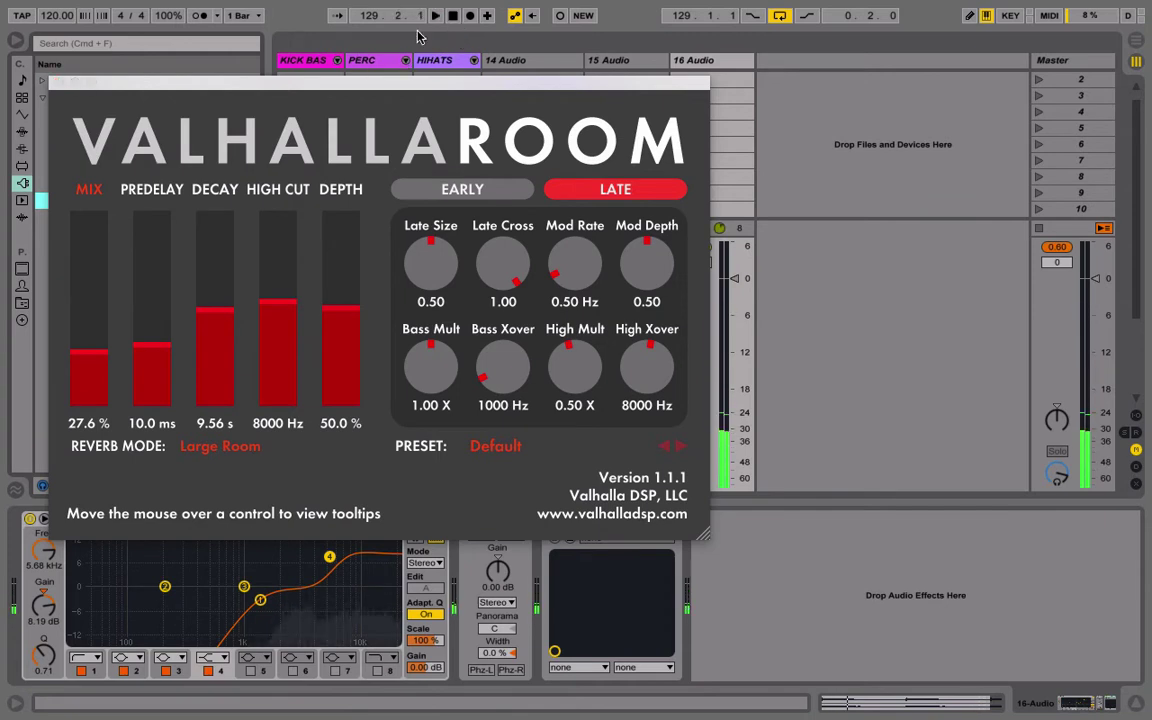
left_click(101, 358)
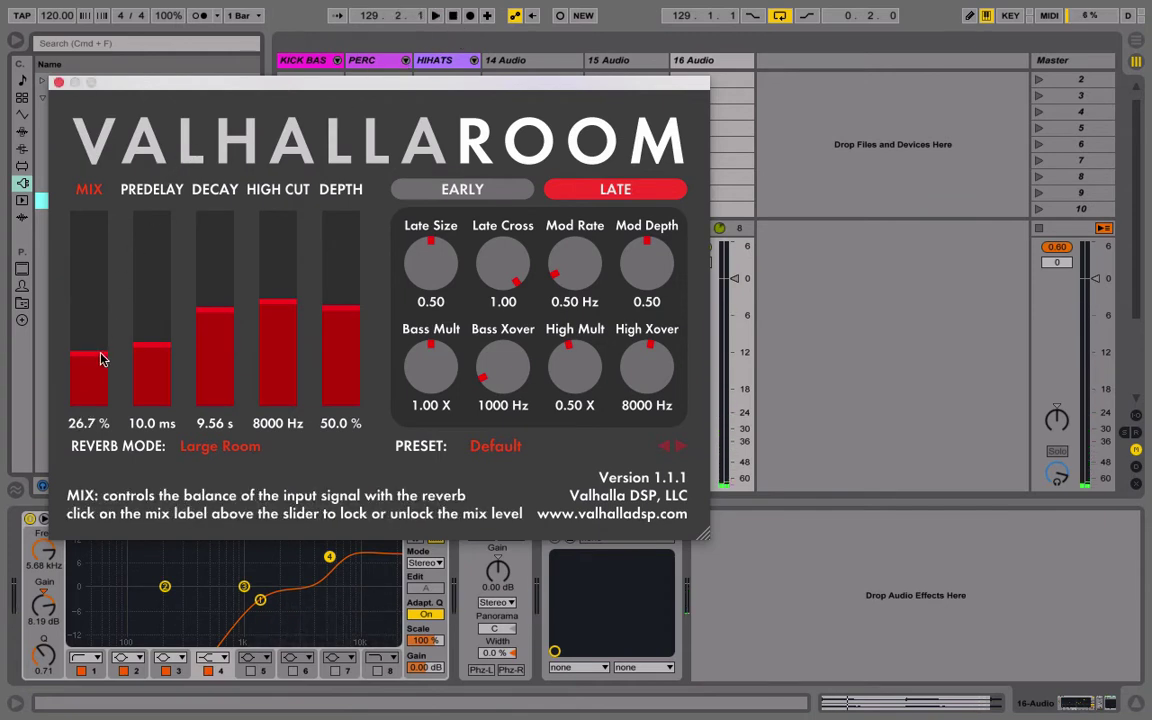
left_click_drag(101, 354, 101, 352)
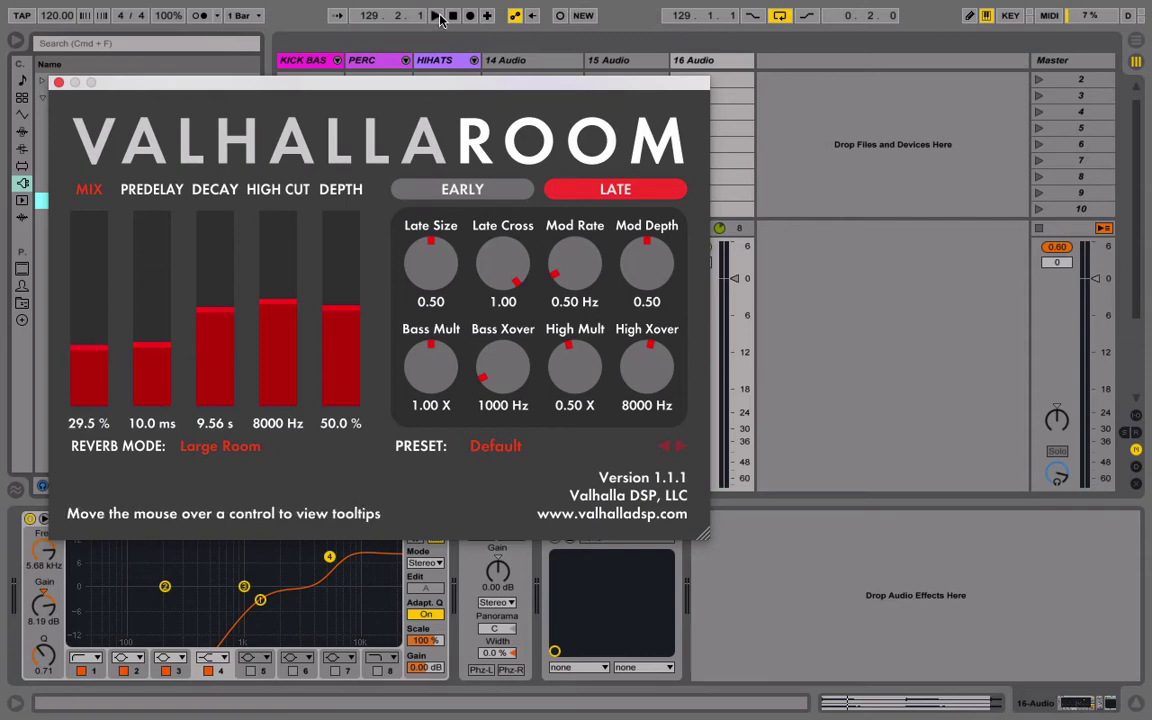
left_click(437, 16)
left_click(59, 84)
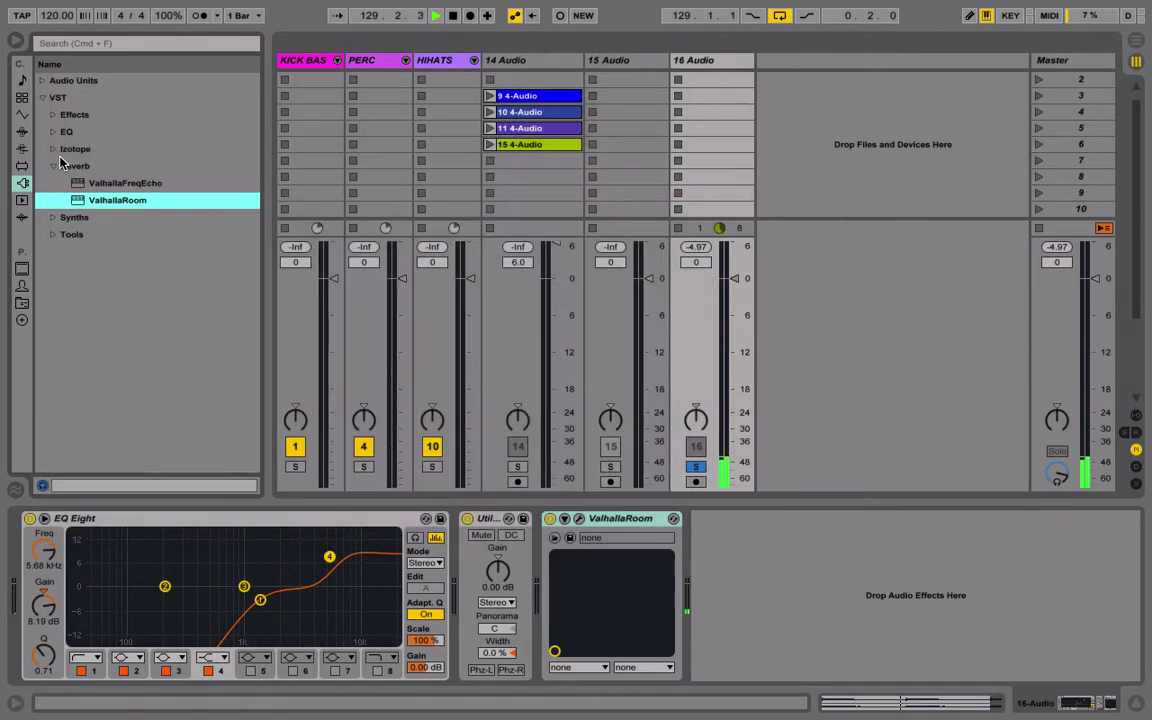
left_click(53, 167)
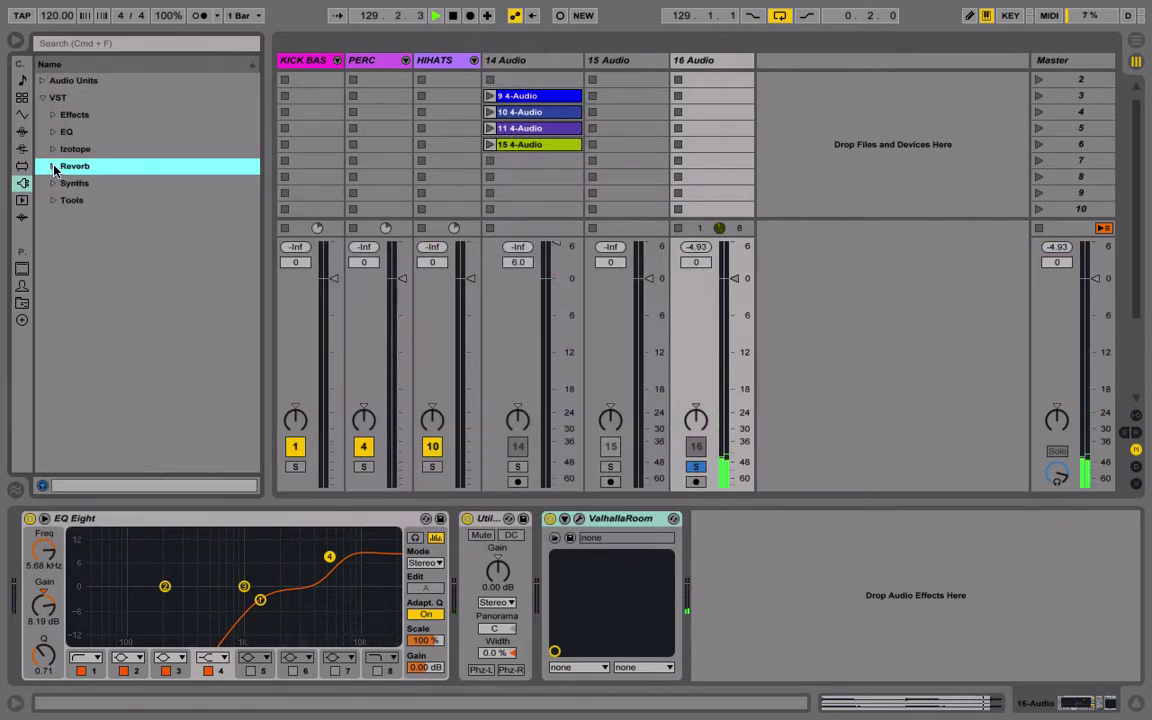
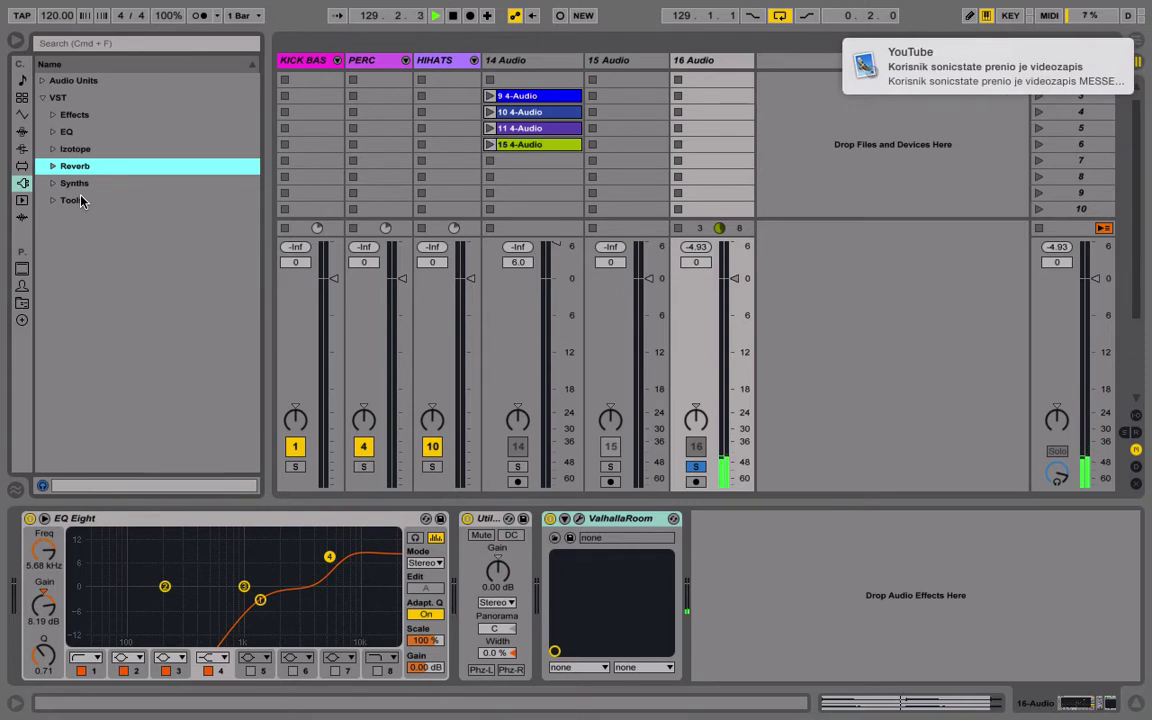
Add a Limiter after ValhallaRoom on track 16 Audio and raise its gain to 11.1 dB.
left_click(22, 133)
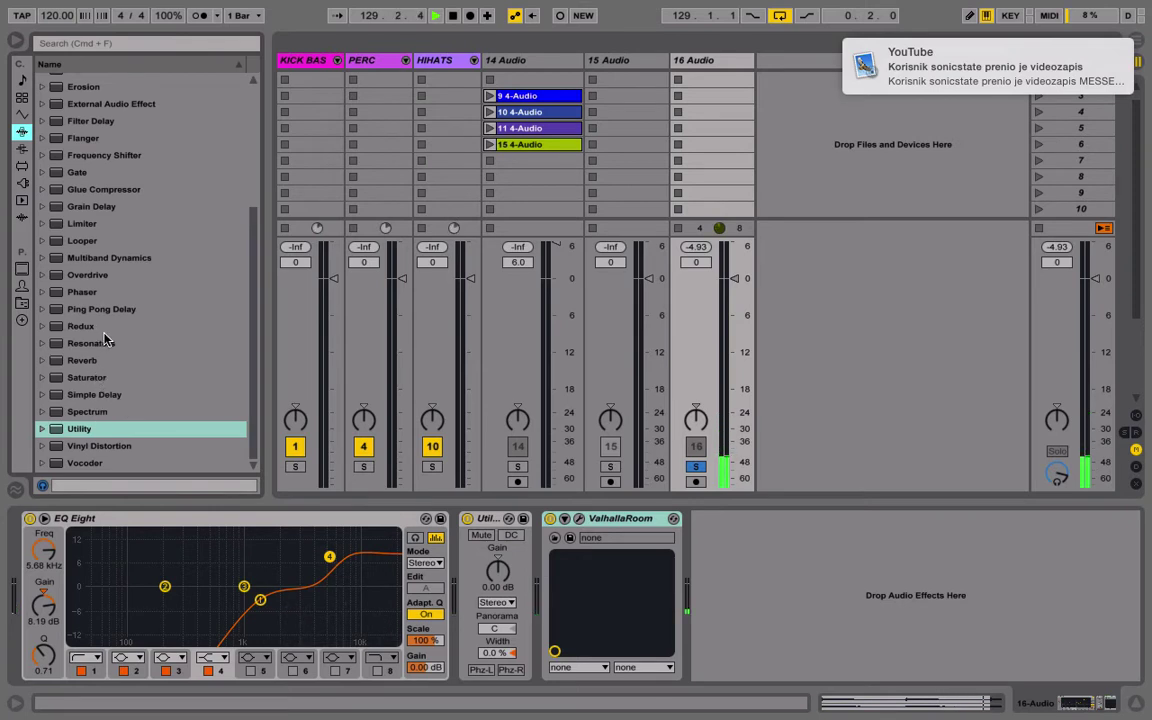
scroll(104, 340, "up", 5)
scroll(103, 340, "down", 4)
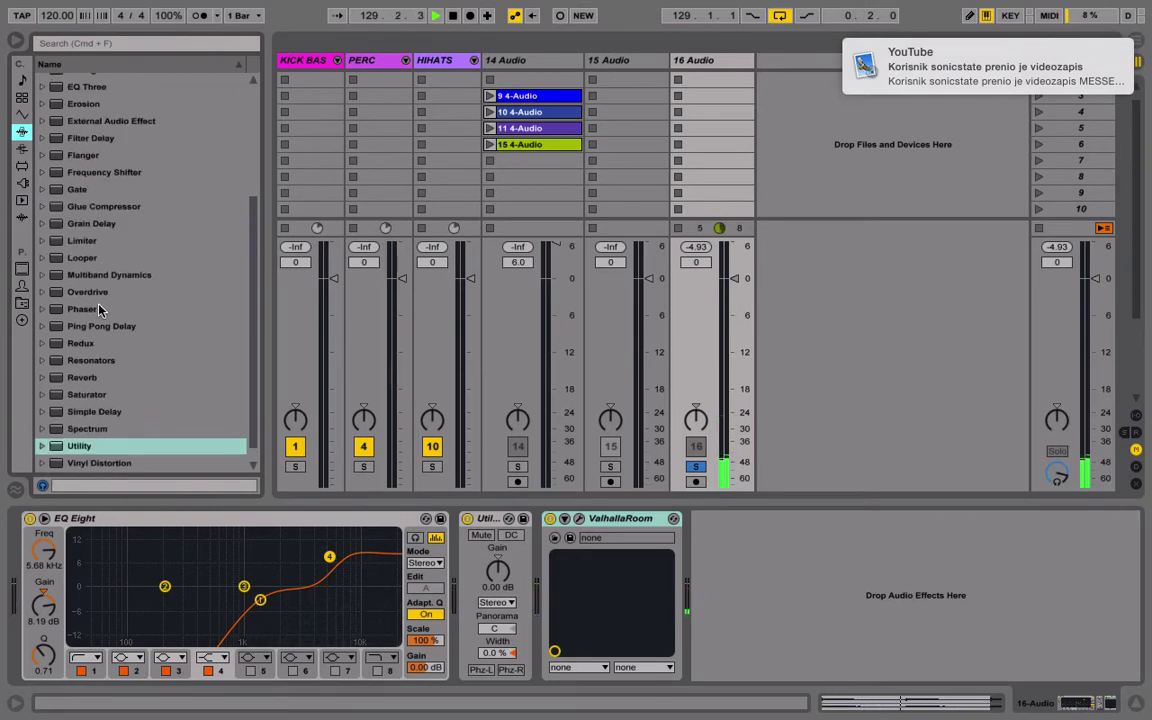
left_click_drag(82, 241, 722, 560)
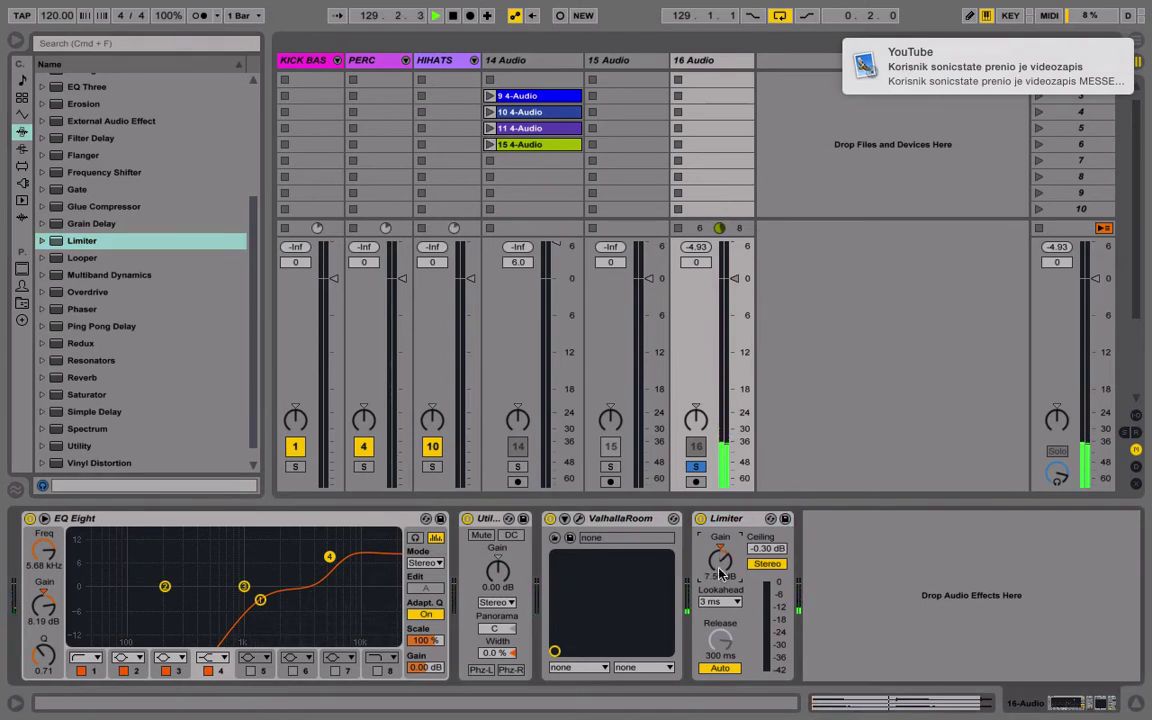
left_click_drag(722, 560, 722, 549)
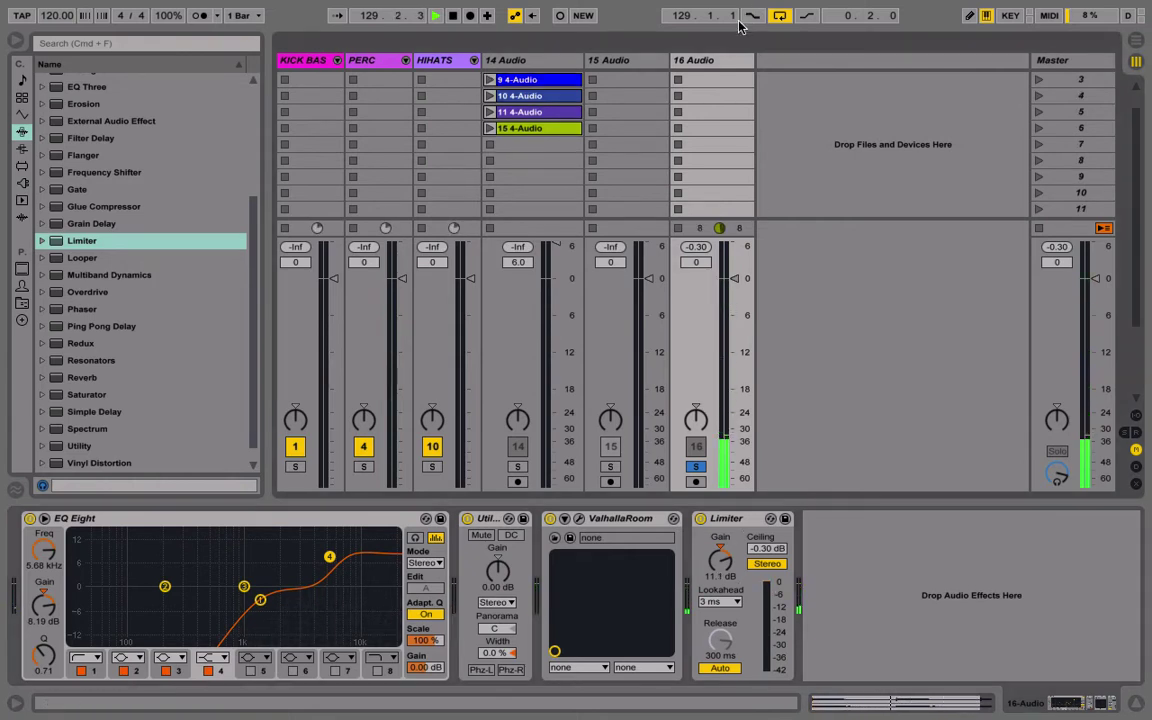
Launch the 5 4-Audio clip, return the window to full screen and solo track 16 Audio.
scroll(706, 84, "up", 1)
right_click(706, 84)
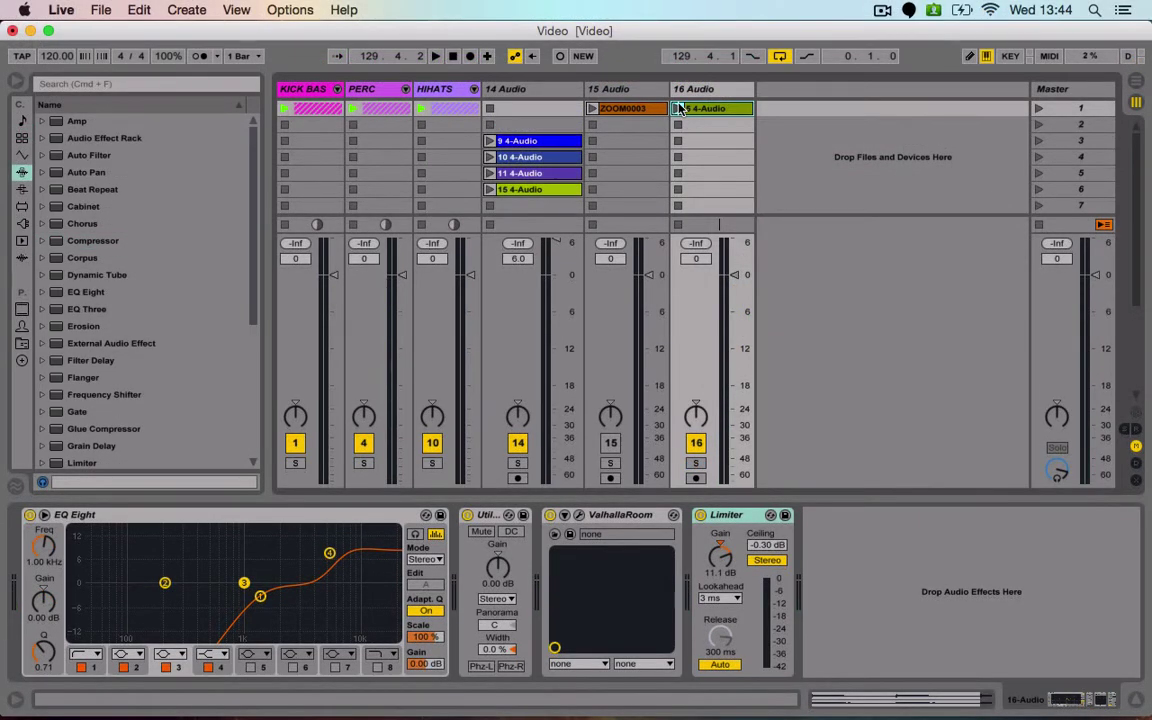
left_click(679, 108)
left_click(242, 10)
left_click(252, 31)
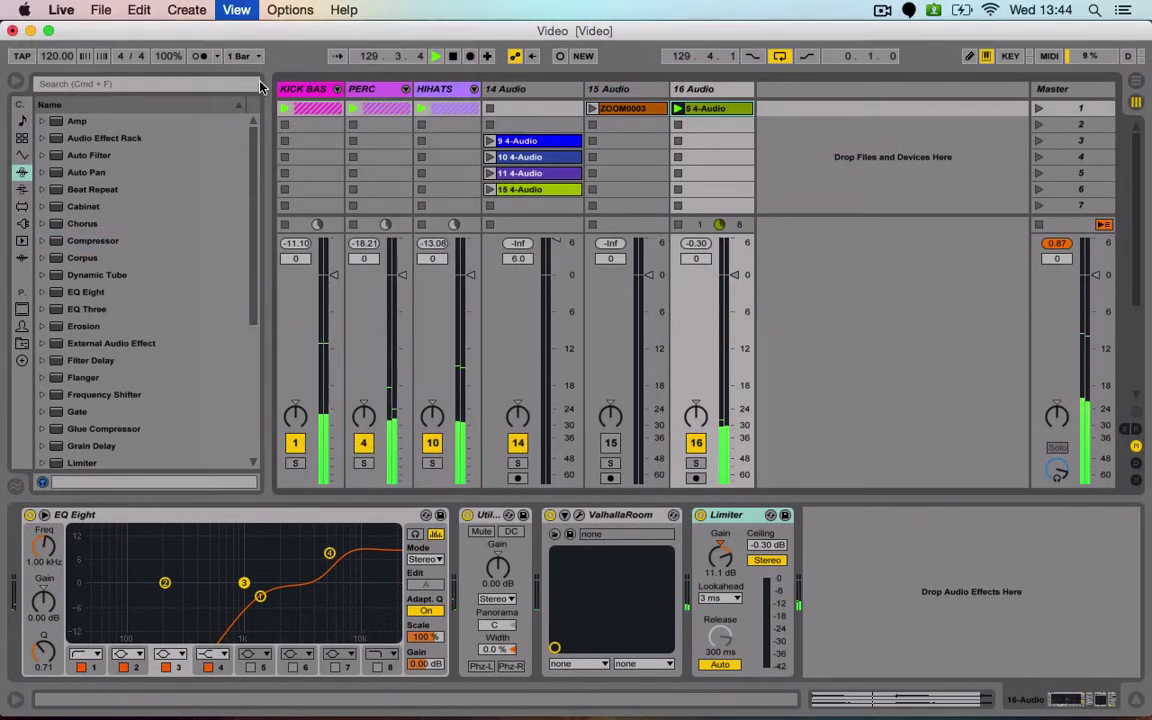
left_click(695, 468)
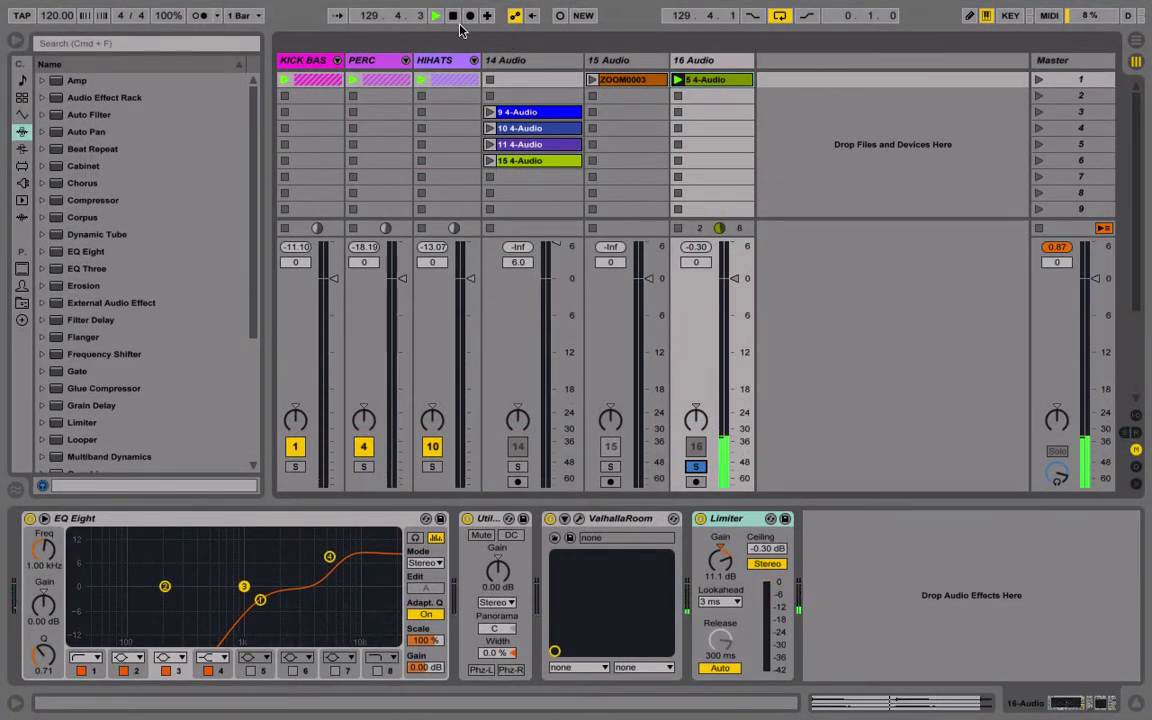
Crop the 5 4-Audio sample to its first bar and set the clip's loop length to 4 bars.
double_click(688, 82)
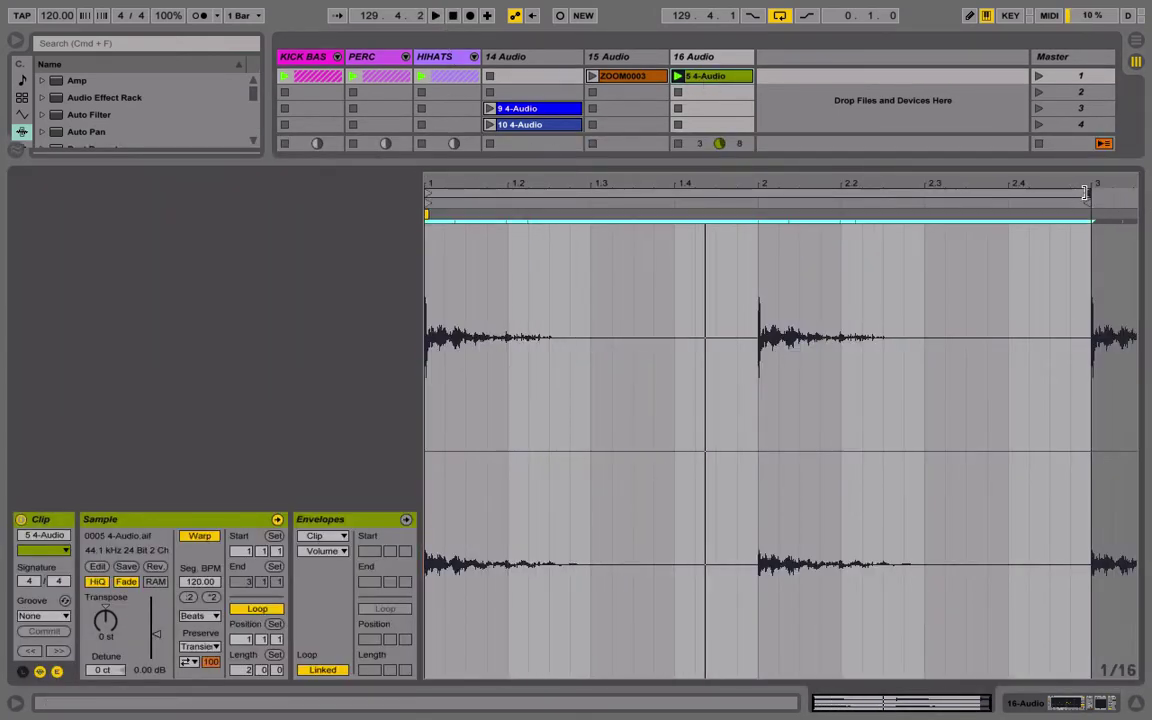
left_click_drag(1082, 193, 758, 193)
right_click(682, 403)
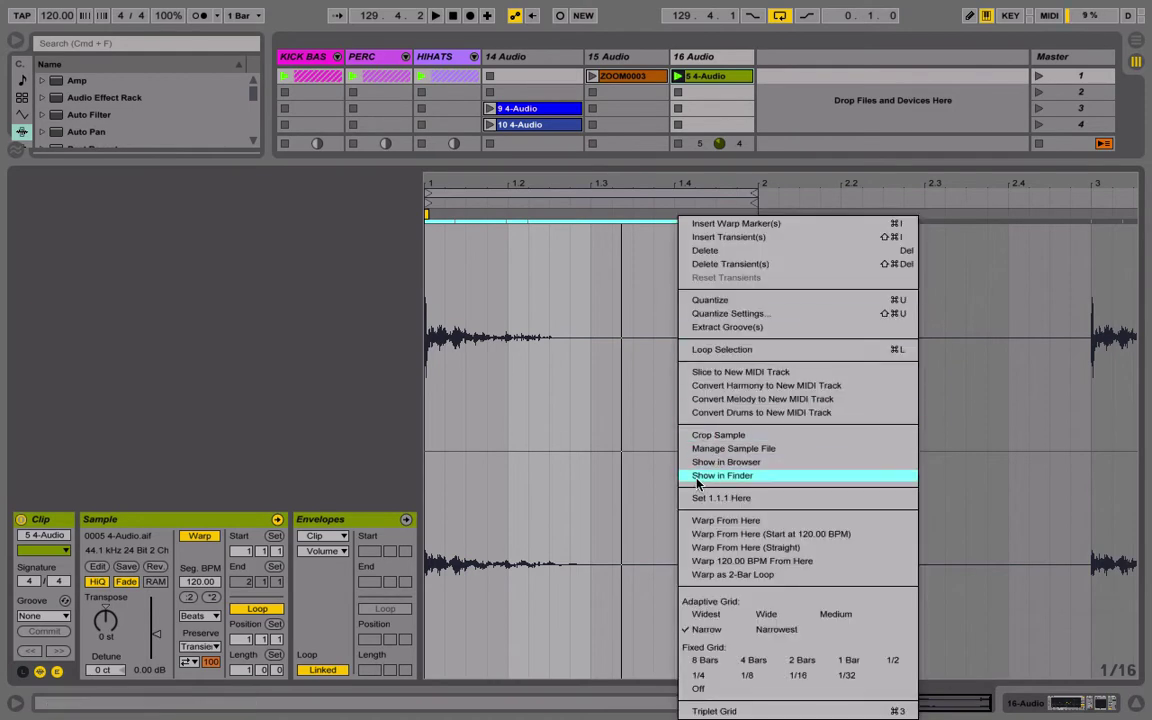
left_click(713, 436)
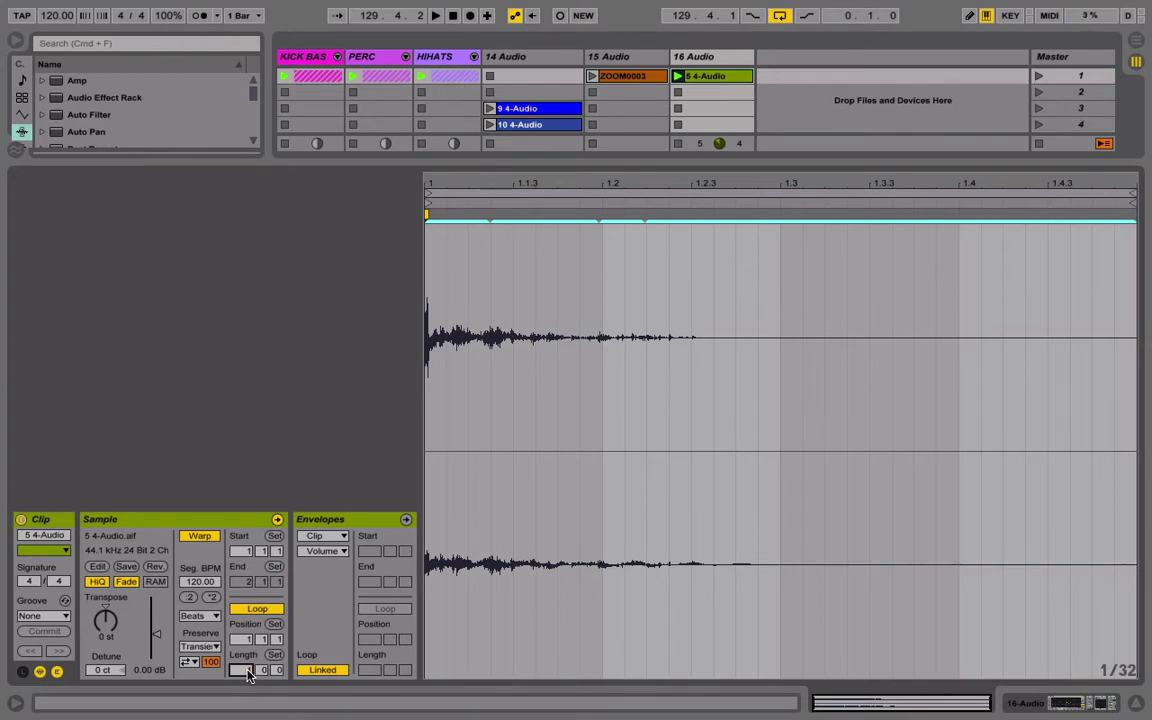
type("4")
key("Return")
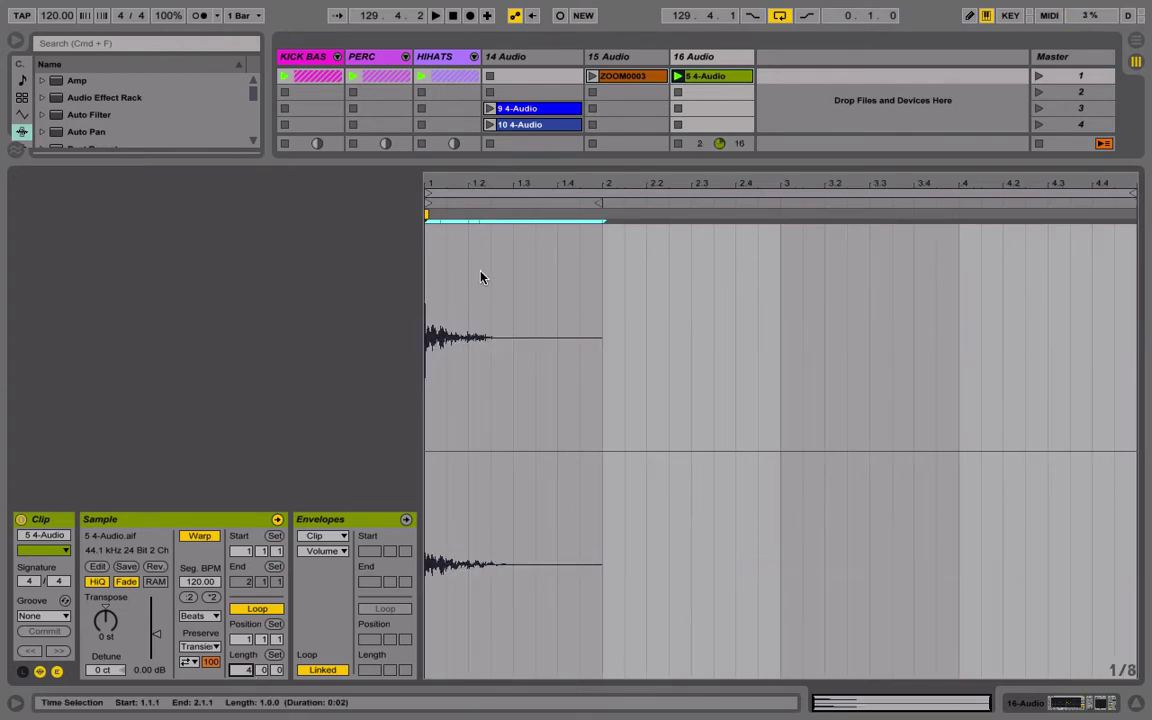
Freeze track 16 Audio and flatten it to render the effects into the clip.
right_click(708, 58)
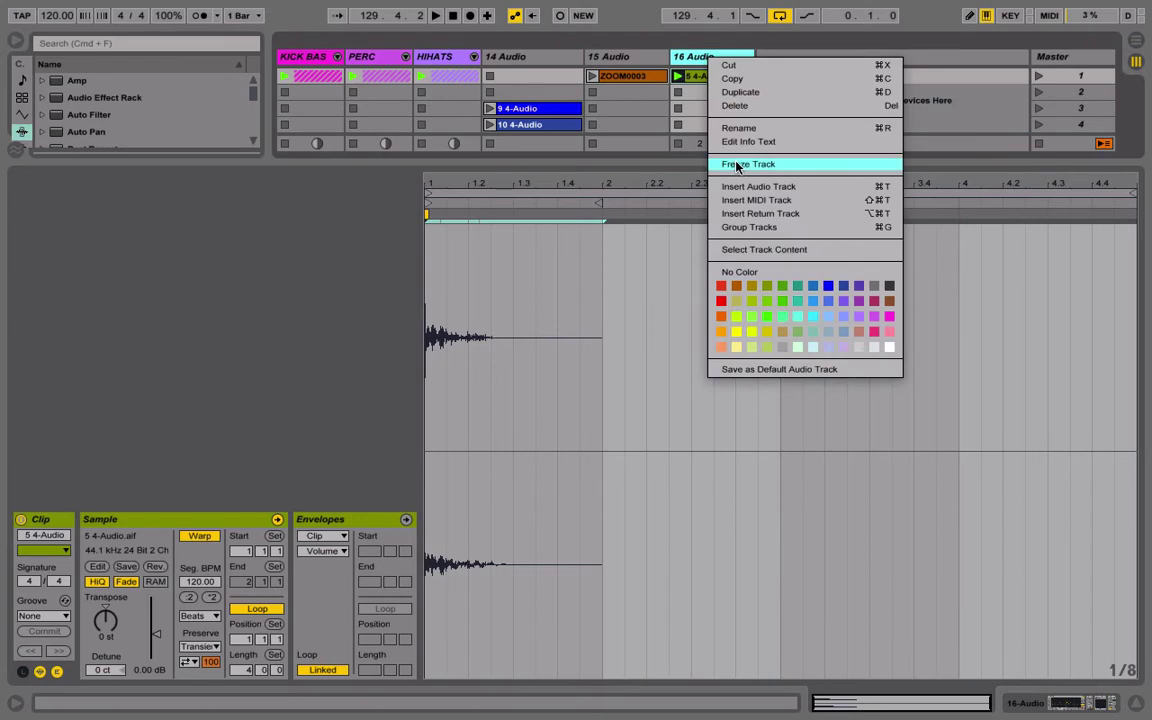
left_click(736, 166)
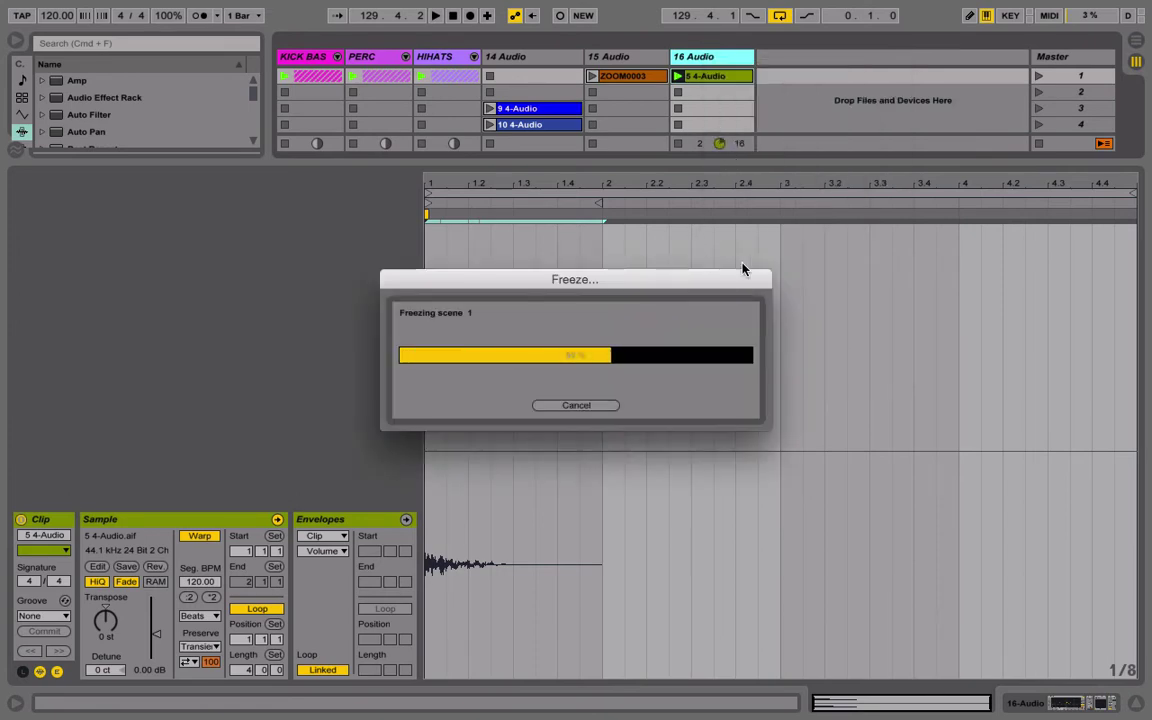
right_click(695, 58)
left_click(728, 172)
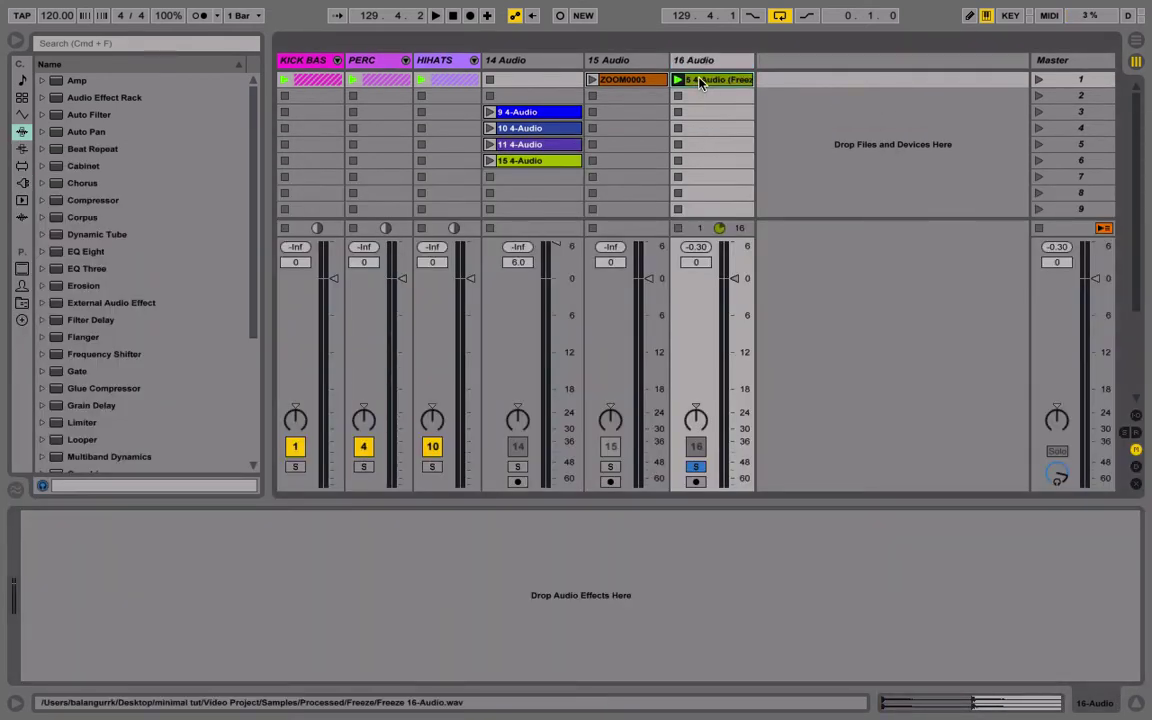
Place the rendered 5 4-Audio (Freeze) clip at bar 127 of track 16 Audio in the arrangement and loop bars 127 to 129.
key("Tab")
left_click(421, 369)
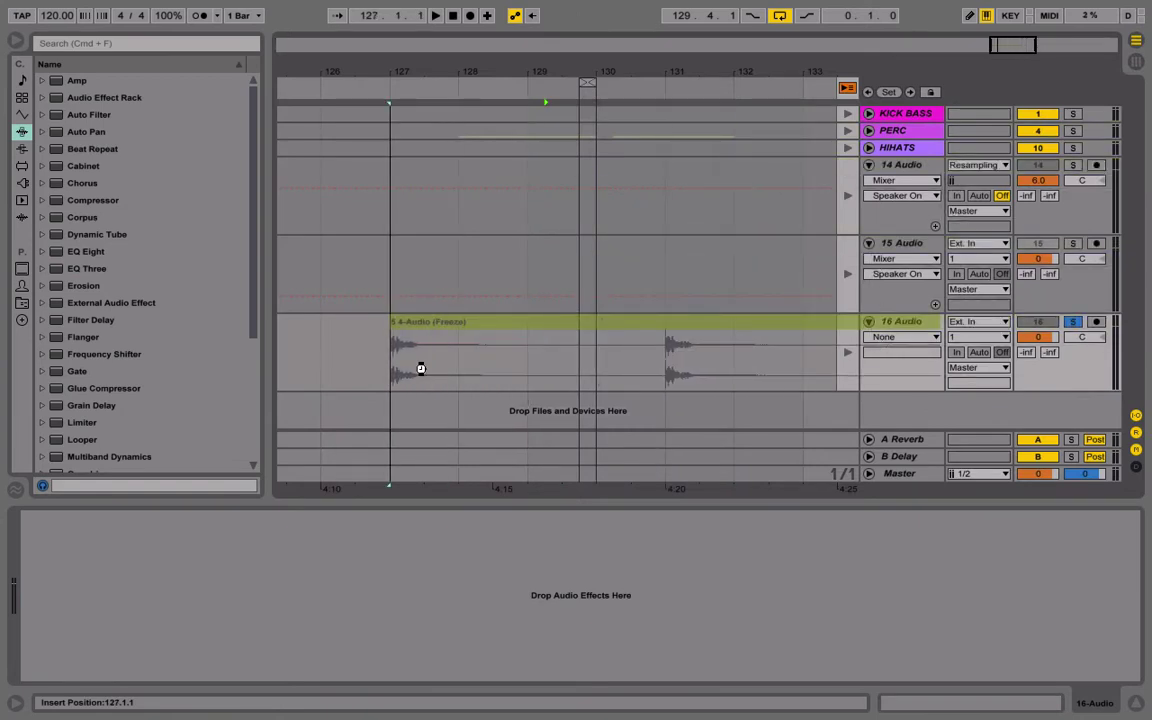
left_click_drag(519, 378, 527, 375)
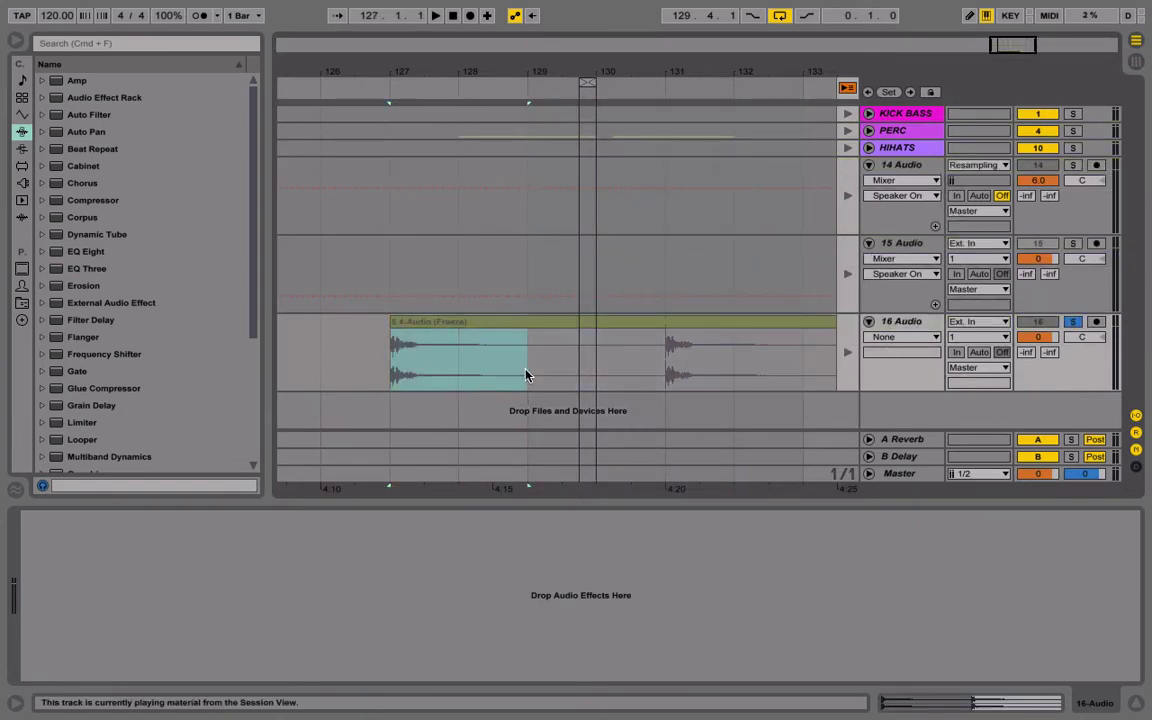
key("super+l")
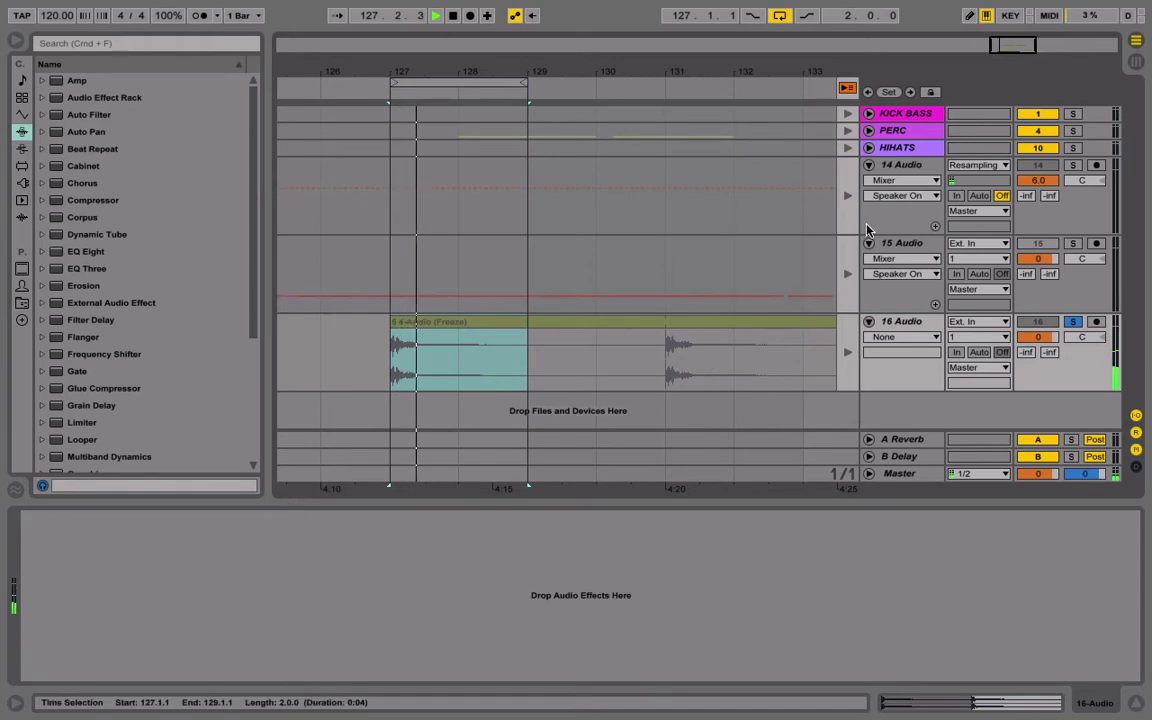
Return playback to the arrangement and enlarge the 16 Audio track's lane.
left_click(847, 90)
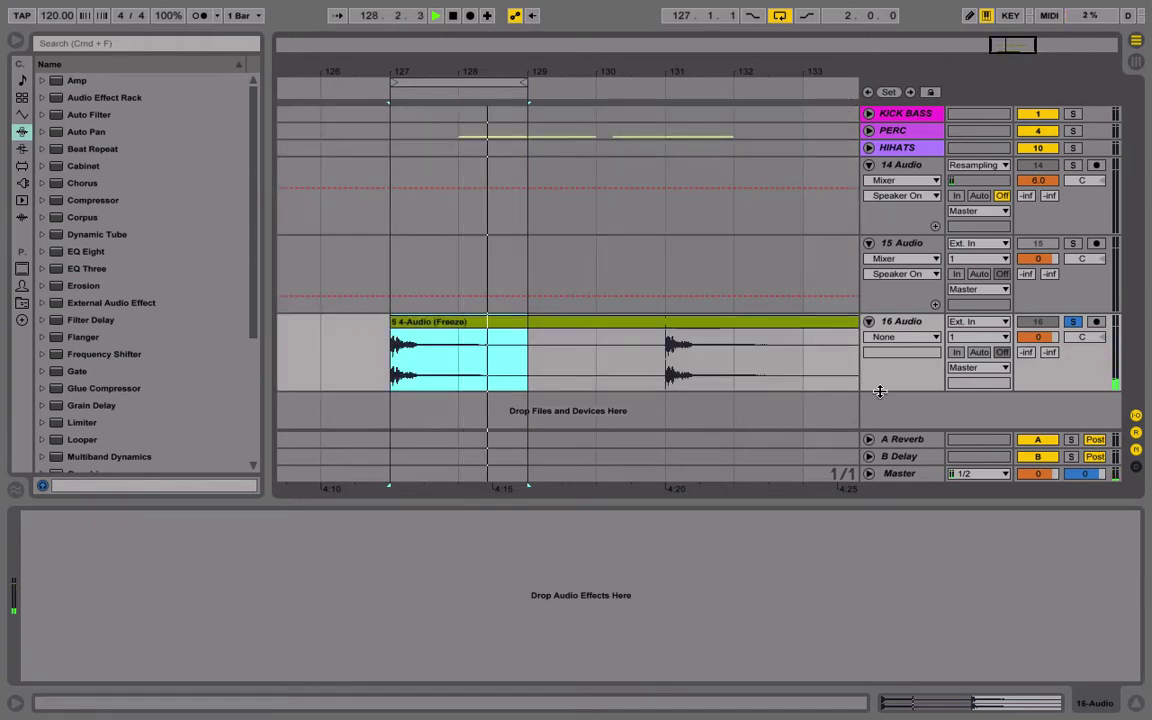
left_click_drag(877, 391, 877, 430)
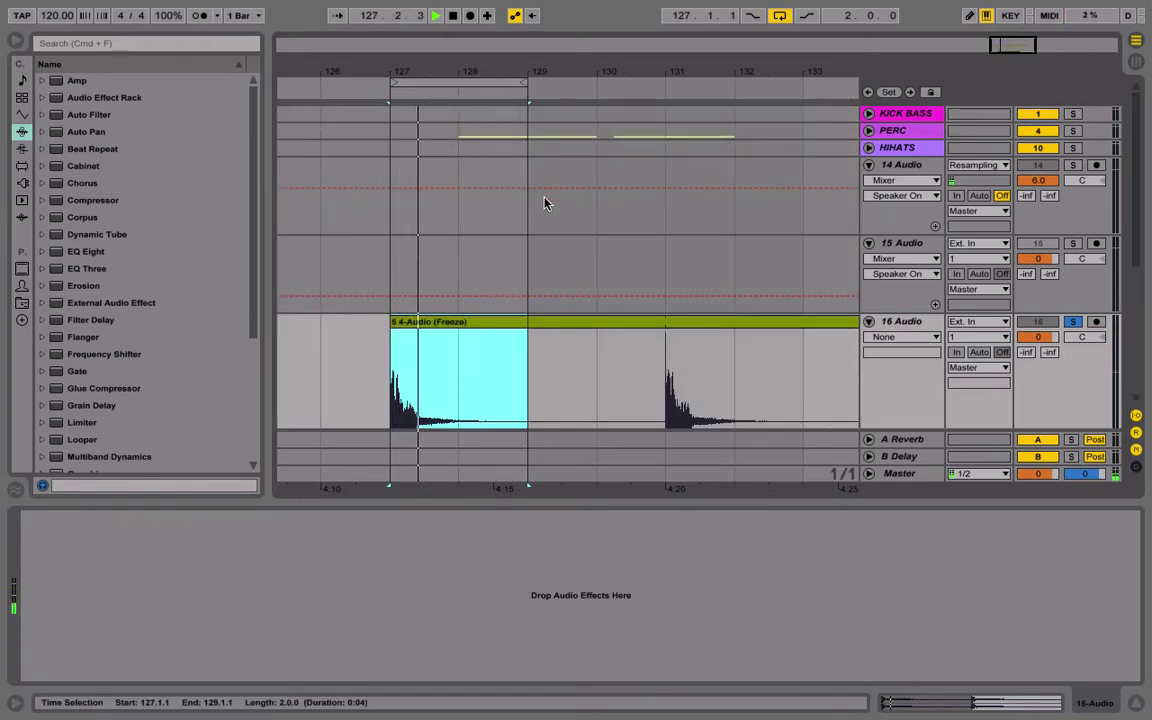
Set the arrangement grid to 1/16 and split the 5 4-Audio (Freeze) clip on track 16 Audio at 127.1.3.
scroll(630, 330, "down", 5)
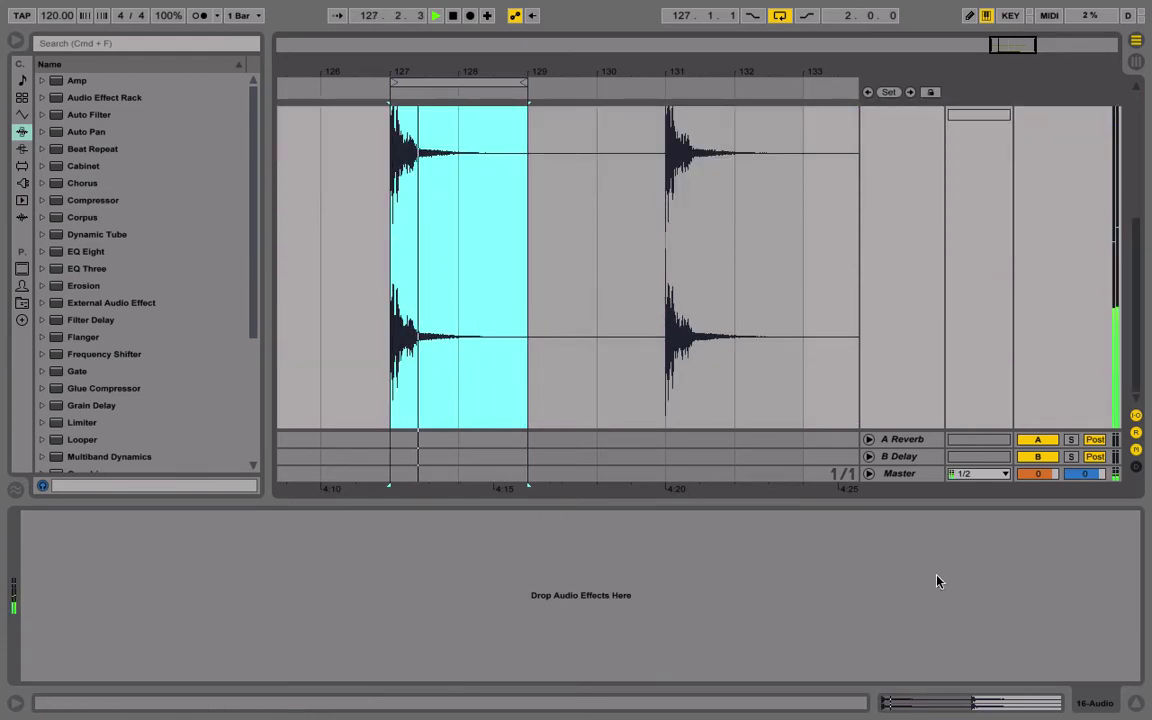
left_click(1135, 705)
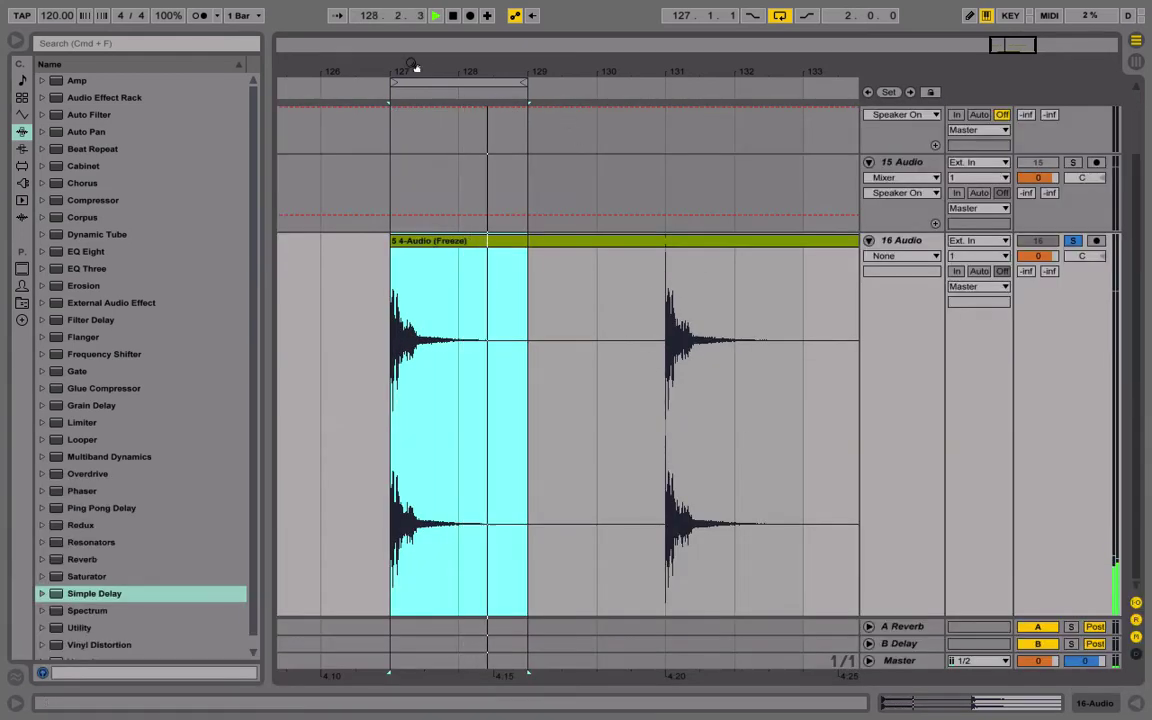
key("z")
right_click(458, 290)
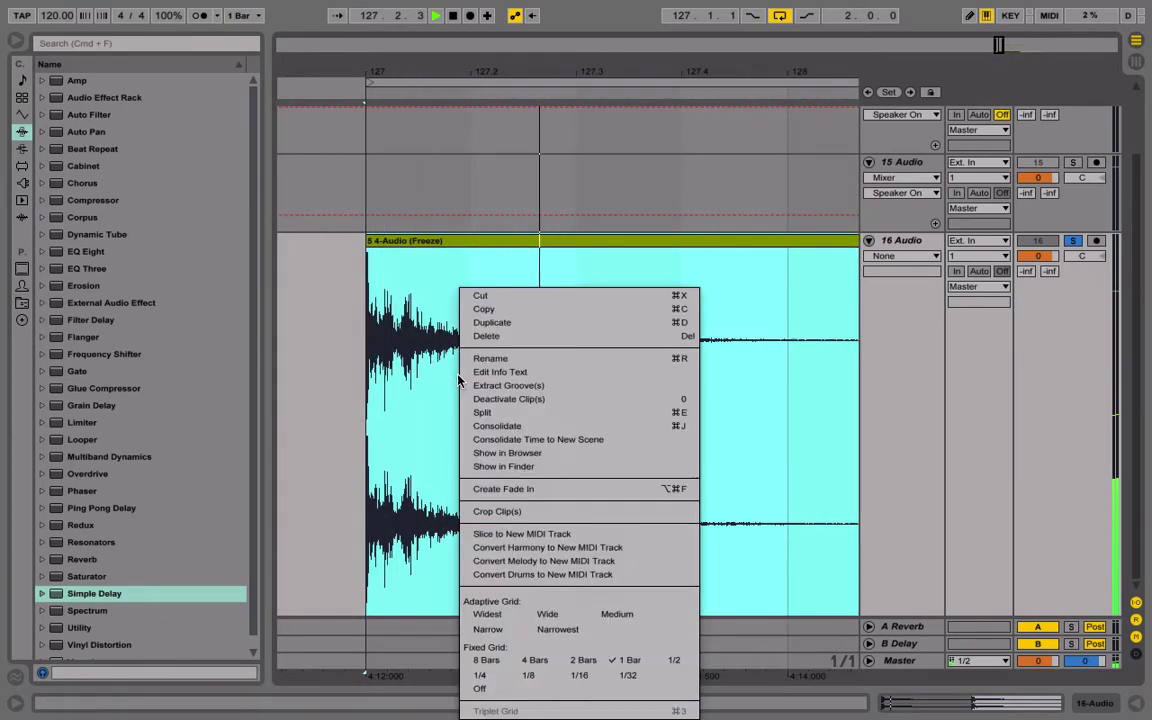
left_click(583, 676)
left_click(418, 349)
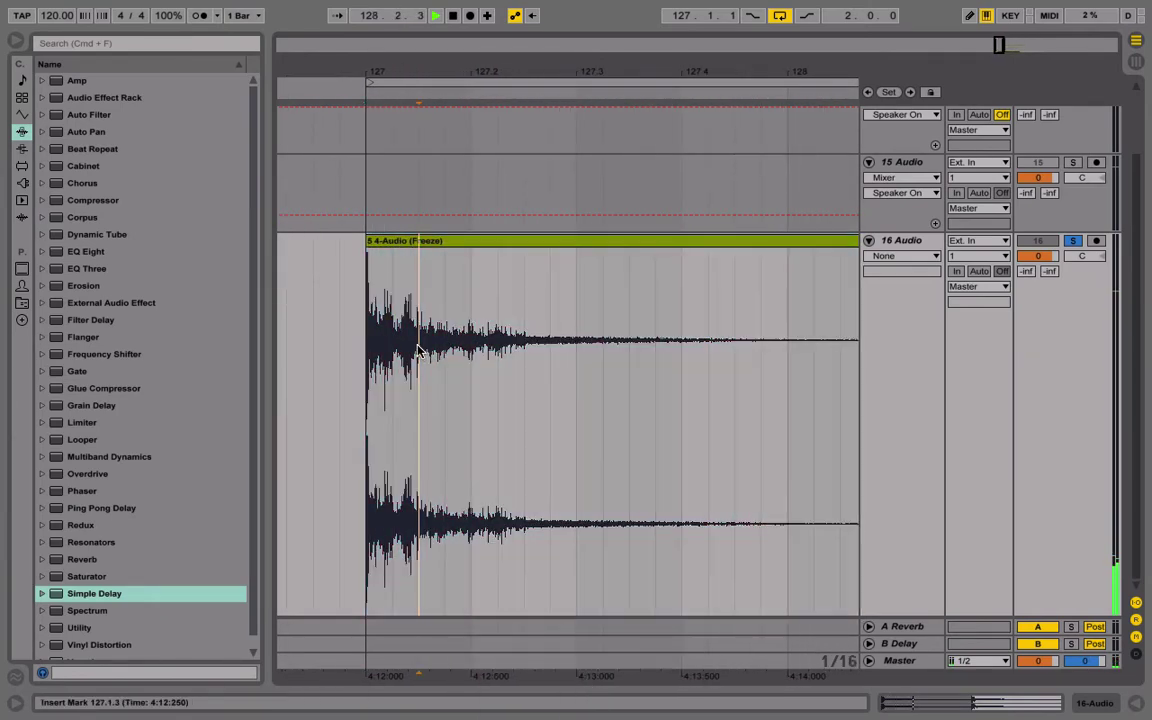
key("super+e")
Raise the gain of the clip part after the 127.1.3 split to 7.50 dB.
double_click(460, 263)
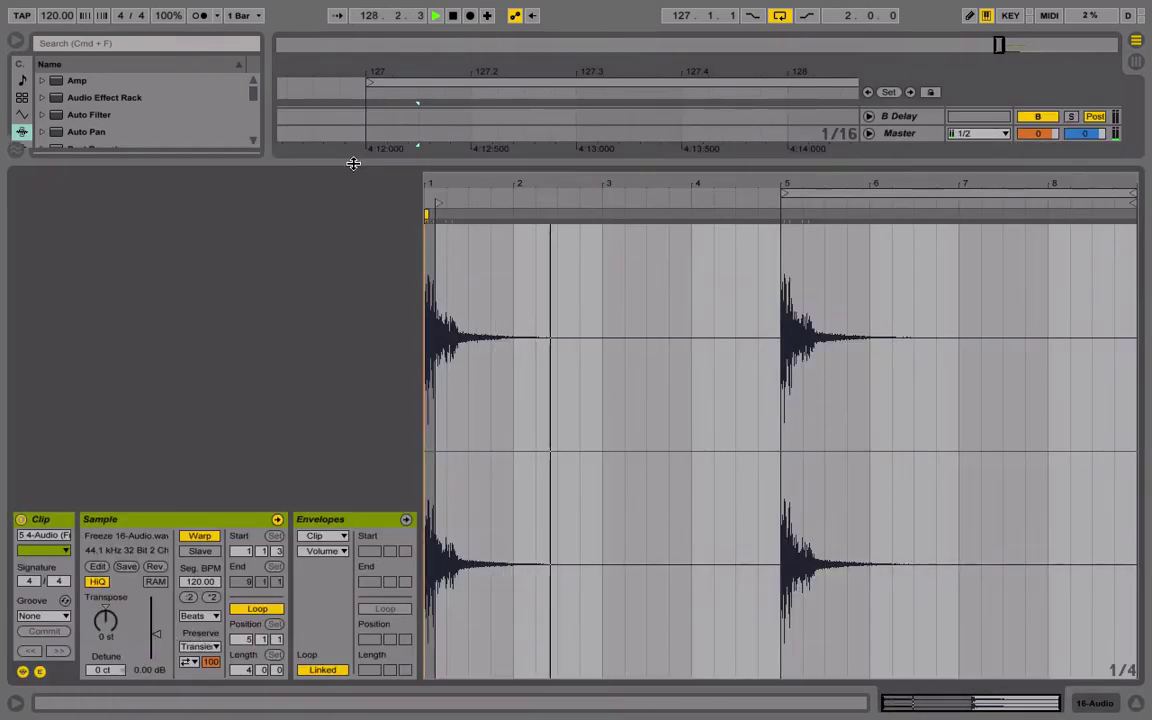
left_click_drag(352, 162, 303, 404)
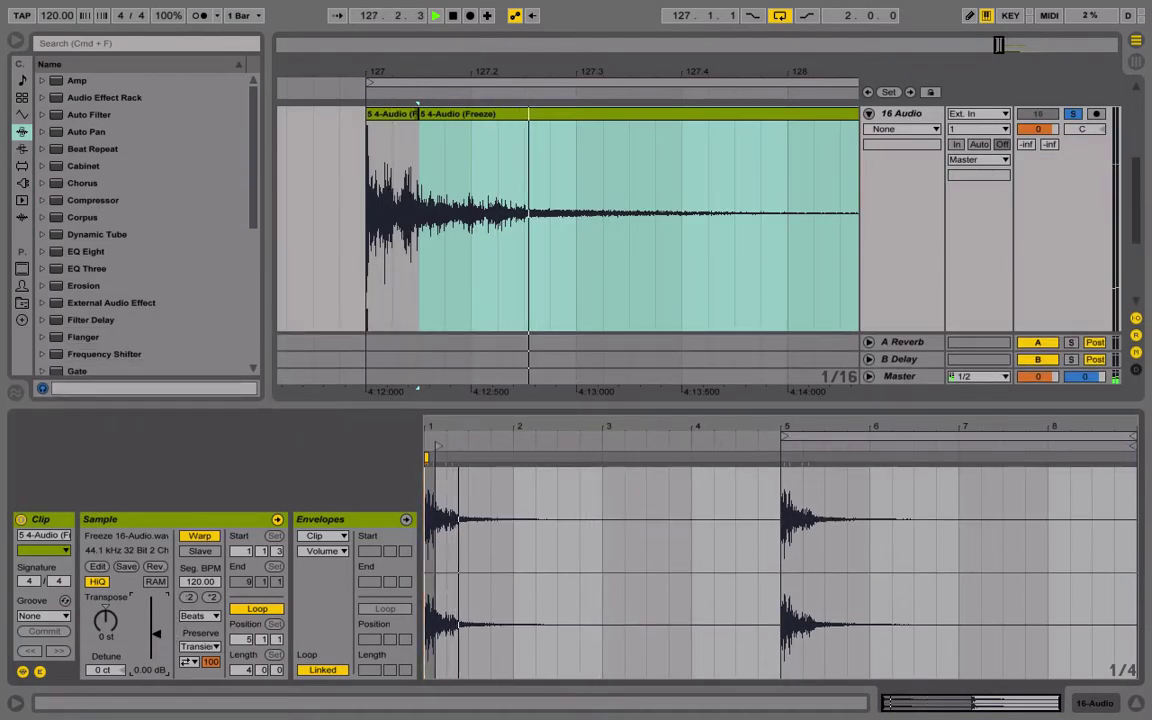
left_click_drag(153, 640, 155, 619)
Show the clip fades and crossfade the two parts from 127.1.3 to about bar 128, with the crossing point shifted earlier.
right_click(416, 156)
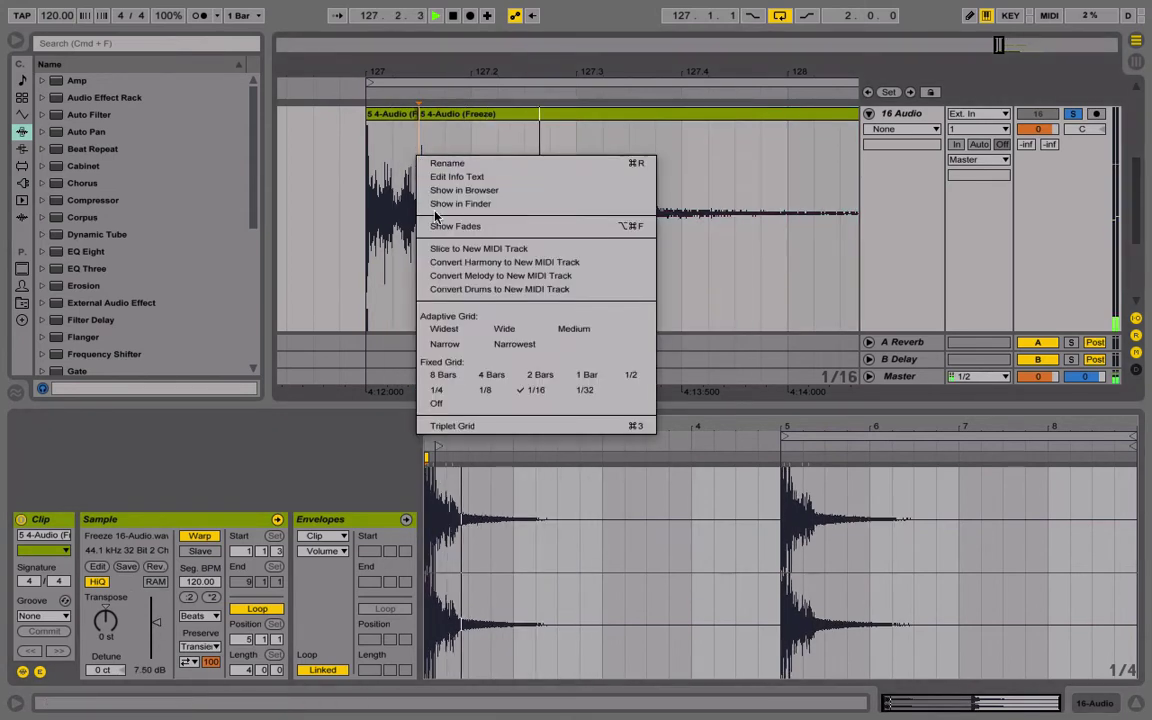
left_click(441, 225)
left_click_drag(423, 128, 597, 190)
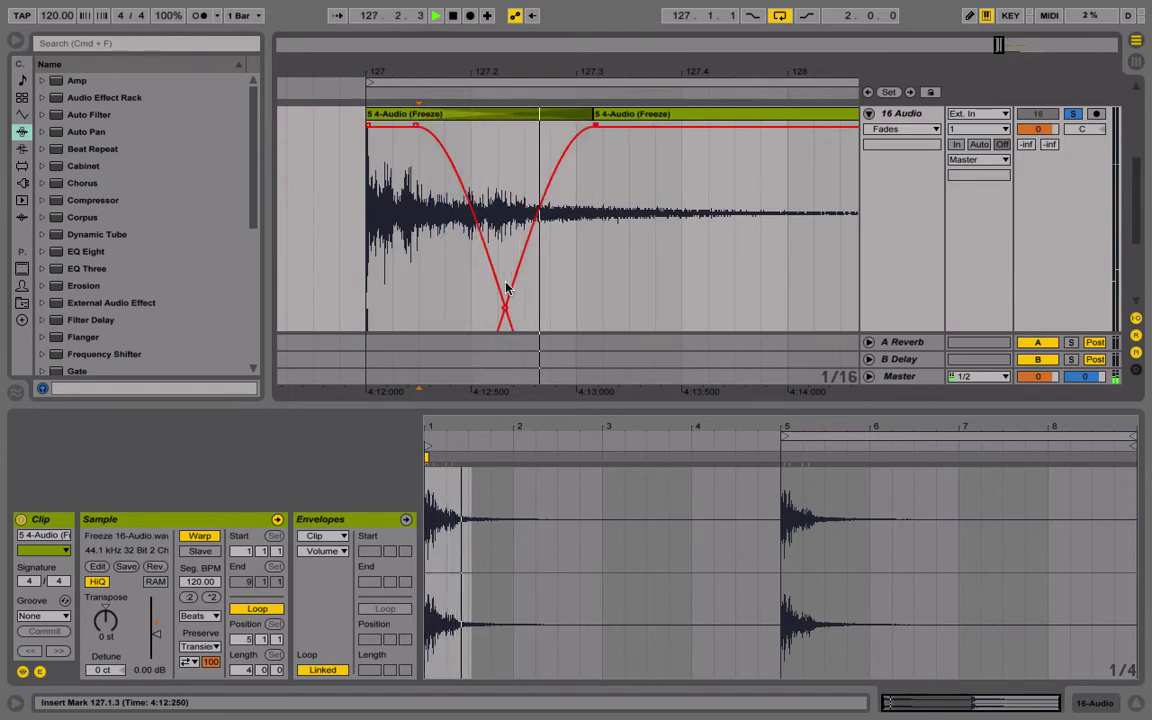
left_click_drag(503, 310, 475, 311)
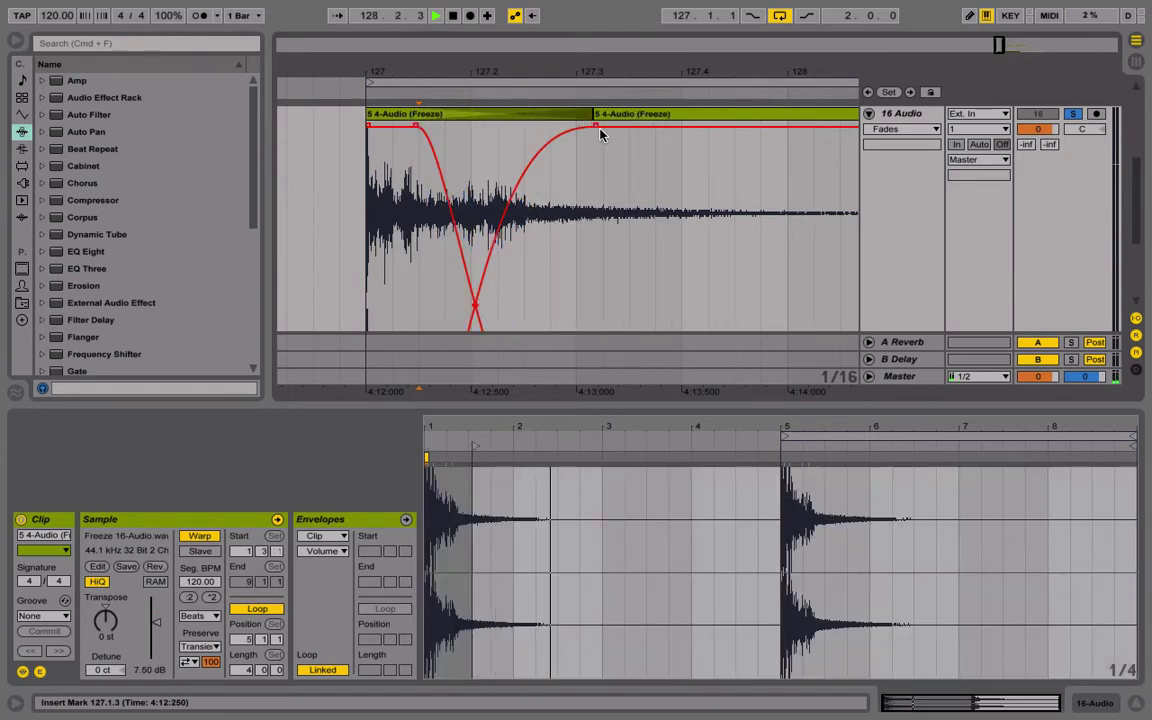
left_click_drag(600, 135, 808, 175)
left_click_drag(649, 66, 649, 28)
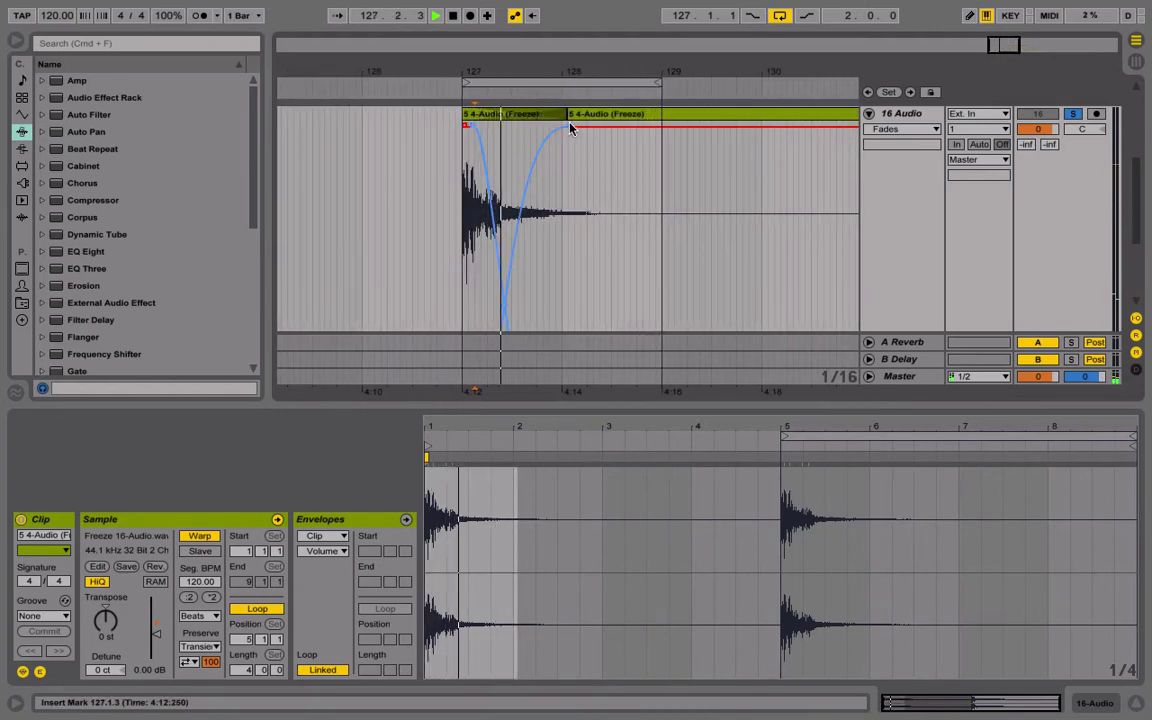
Split the clip just after its initial transient near bar 127 and set the following part's gain to 4.00 dB.
left_click_drag(463, 72, 500, 173)
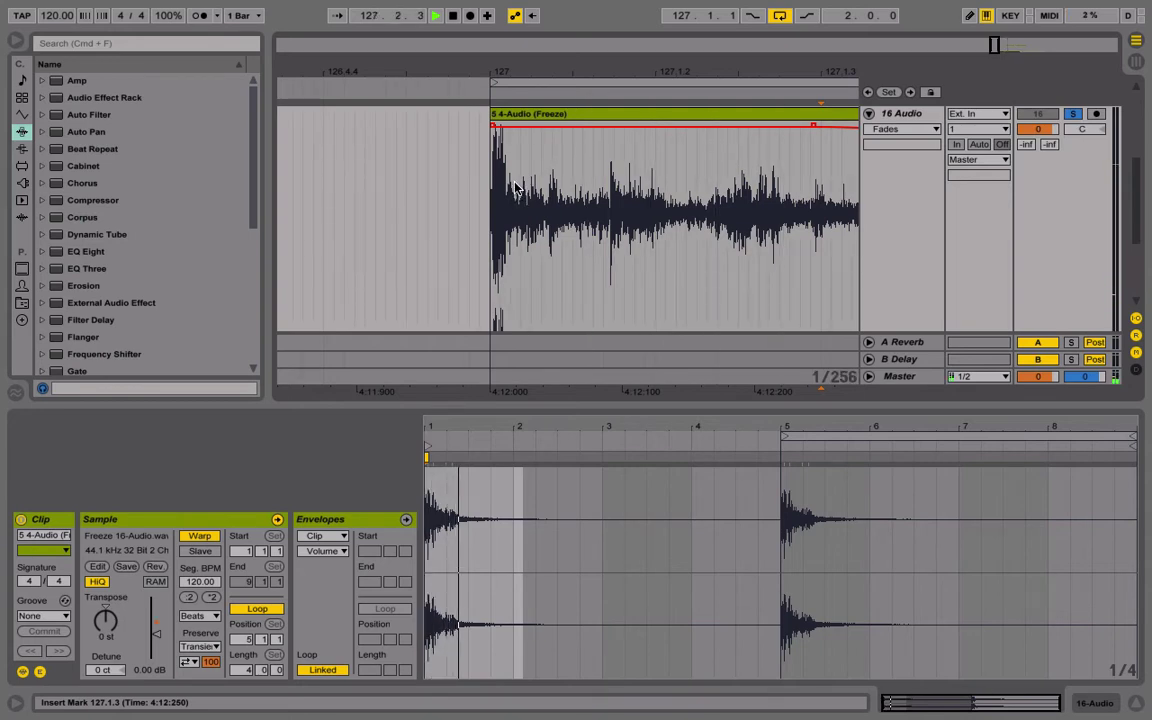
left_click_drag(524, 80, 497, 170)
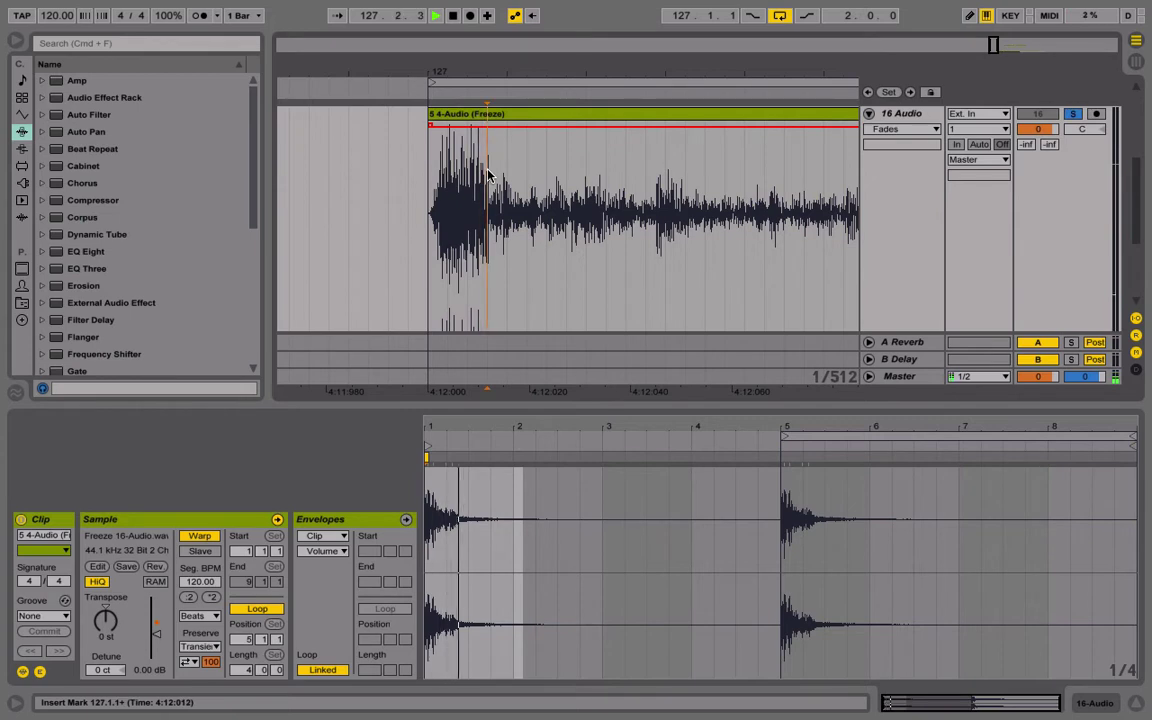
key("super+e")
left_click(492, 113)
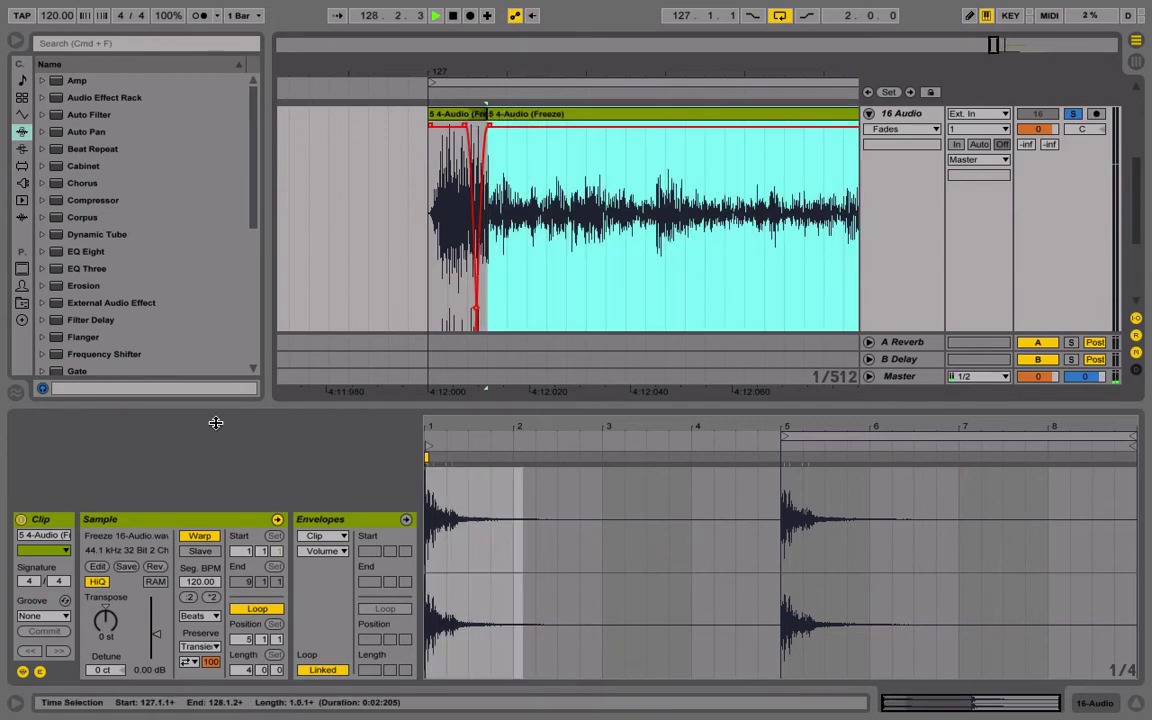
left_click_drag(152, 637, 155, 625)
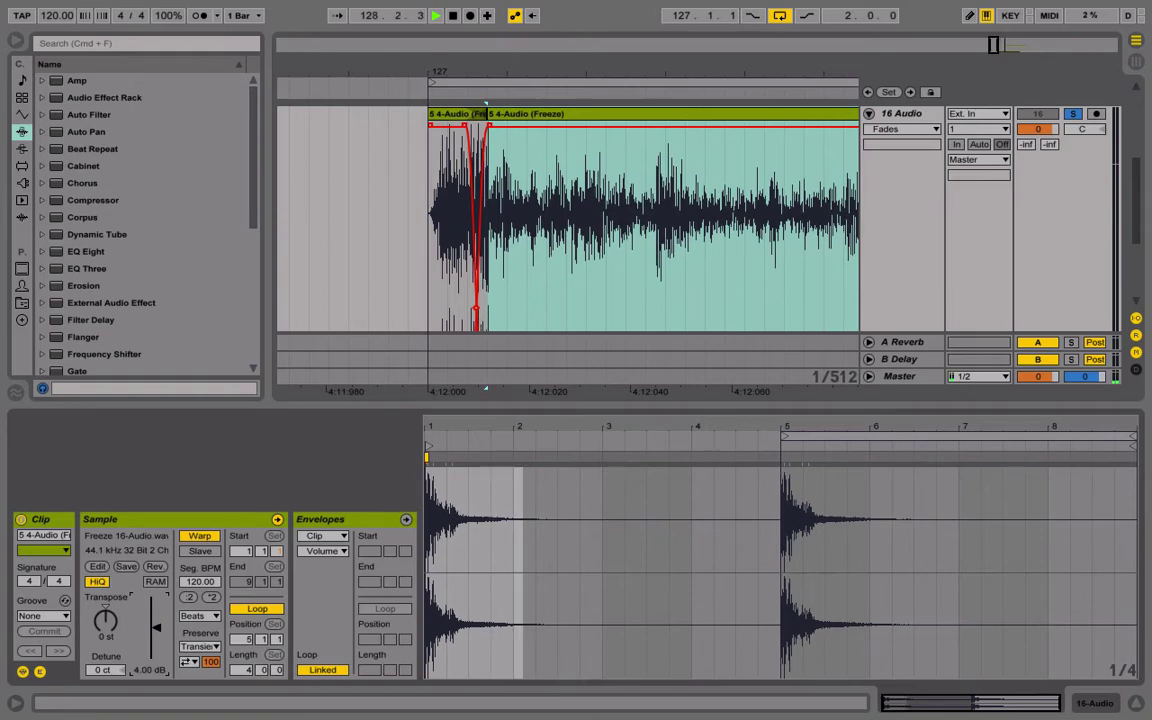
Move the crossfade into the louder tail earlier, starting before 127.1.3 and ending near 127.2.
left_click_drag(545, 77, 468, 4)
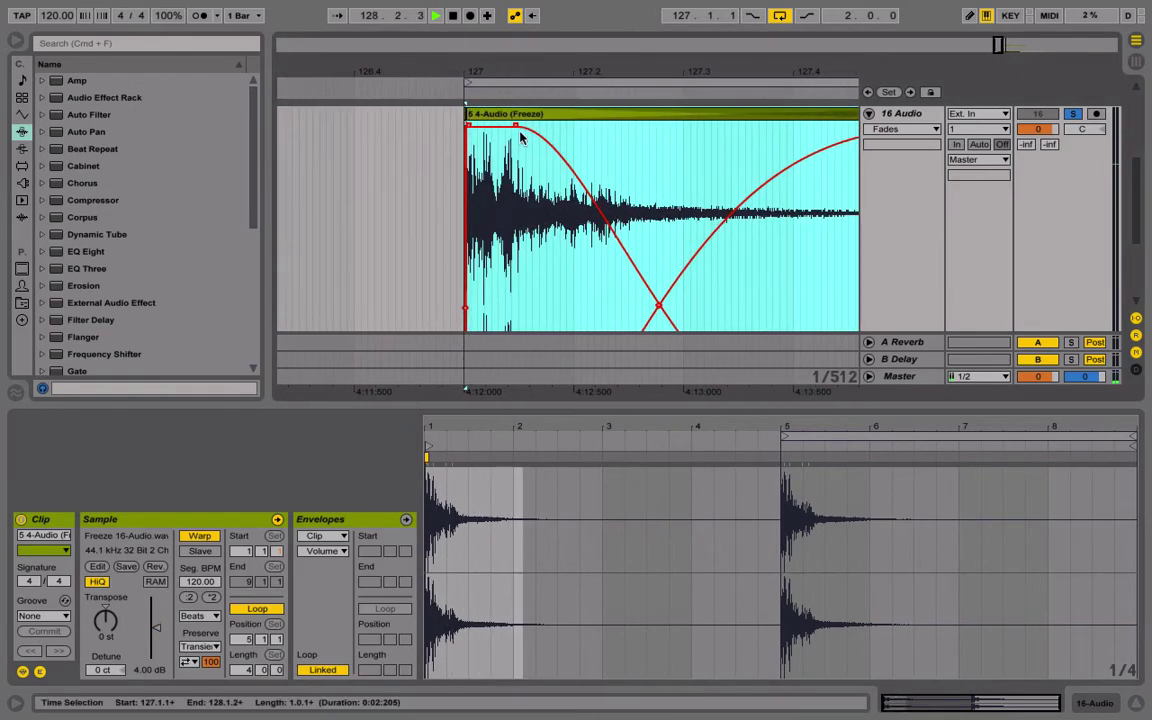
left_click_drag(518, 127, 501, 126)
left_click_drag(668, 76, 452, 55)
left_click_drag(672, 129, 403, 135)
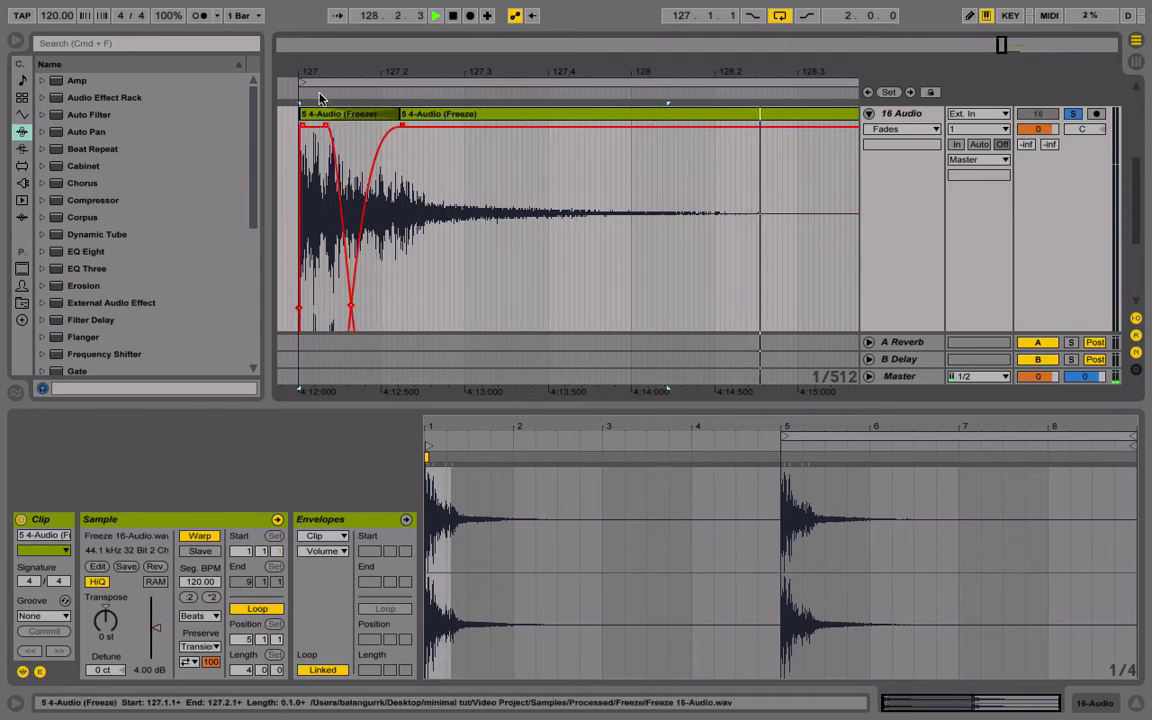
left_click_drag(400, 72, 400, 15)
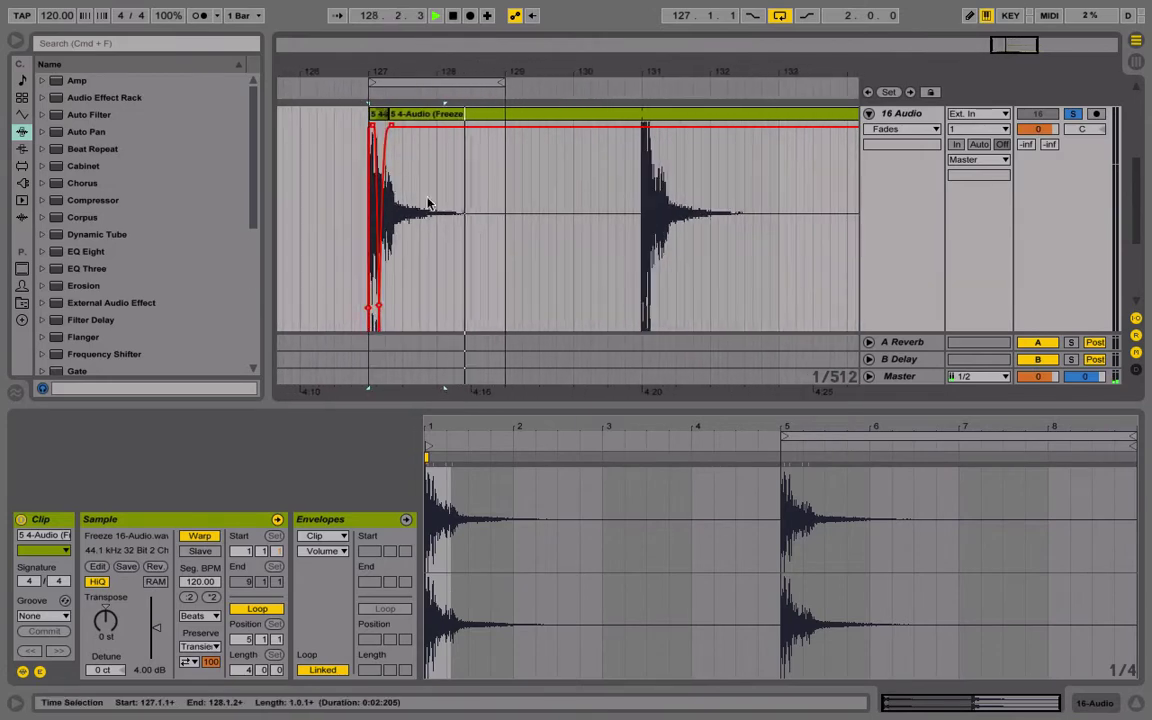
Set the arrangement grid to 1 bar and extend the loop to four bars, from 127 to 131.
right_click(454, 220)
left_click(624, 453)
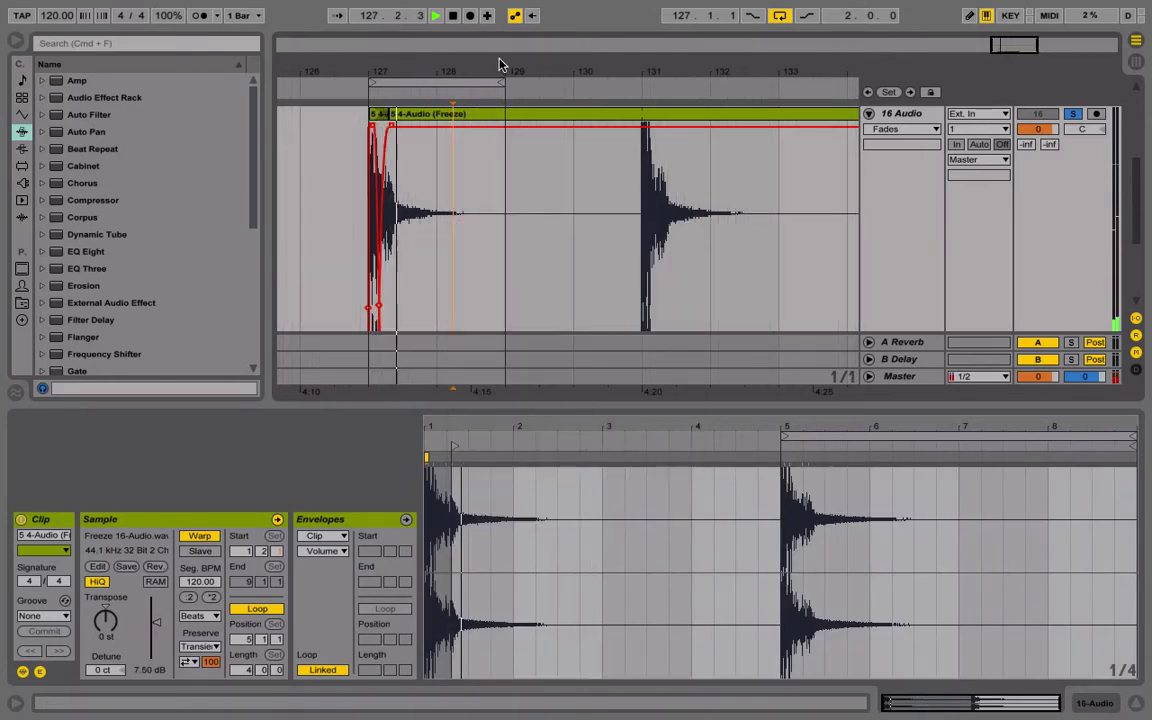
left_click_drag(503, 80, 645, 90)
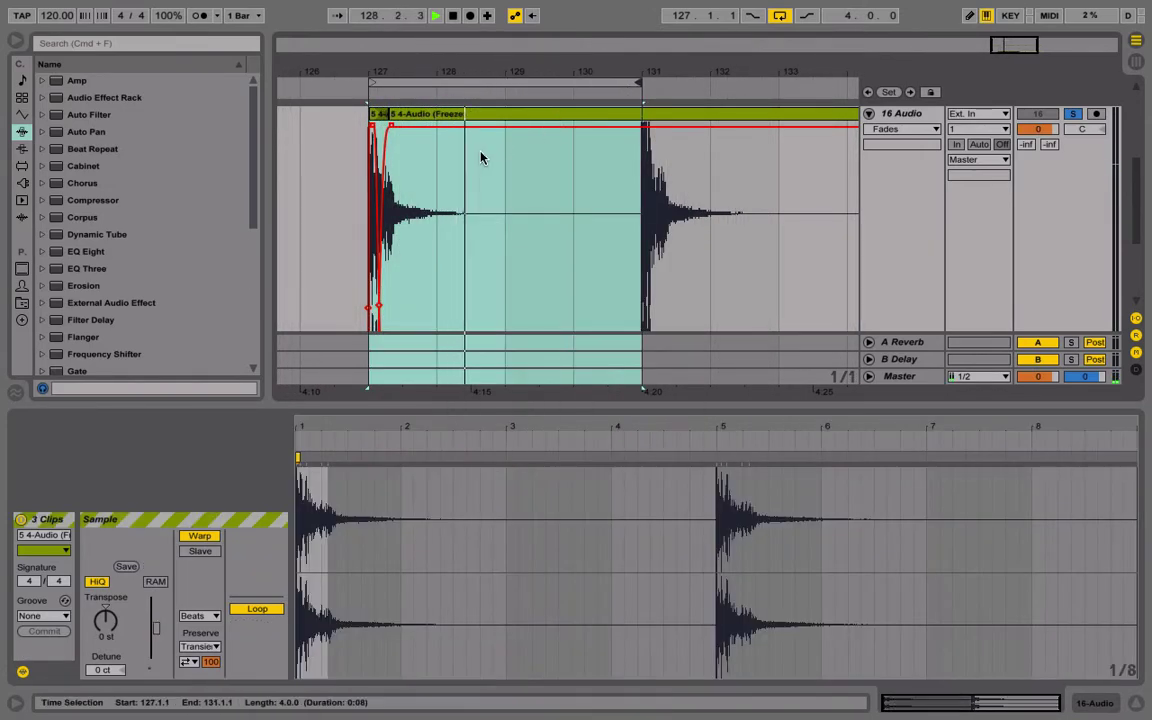
Split the decaying tail at 127.2.2 and select the part after the split.
scroll(420, 215, "up", 5)
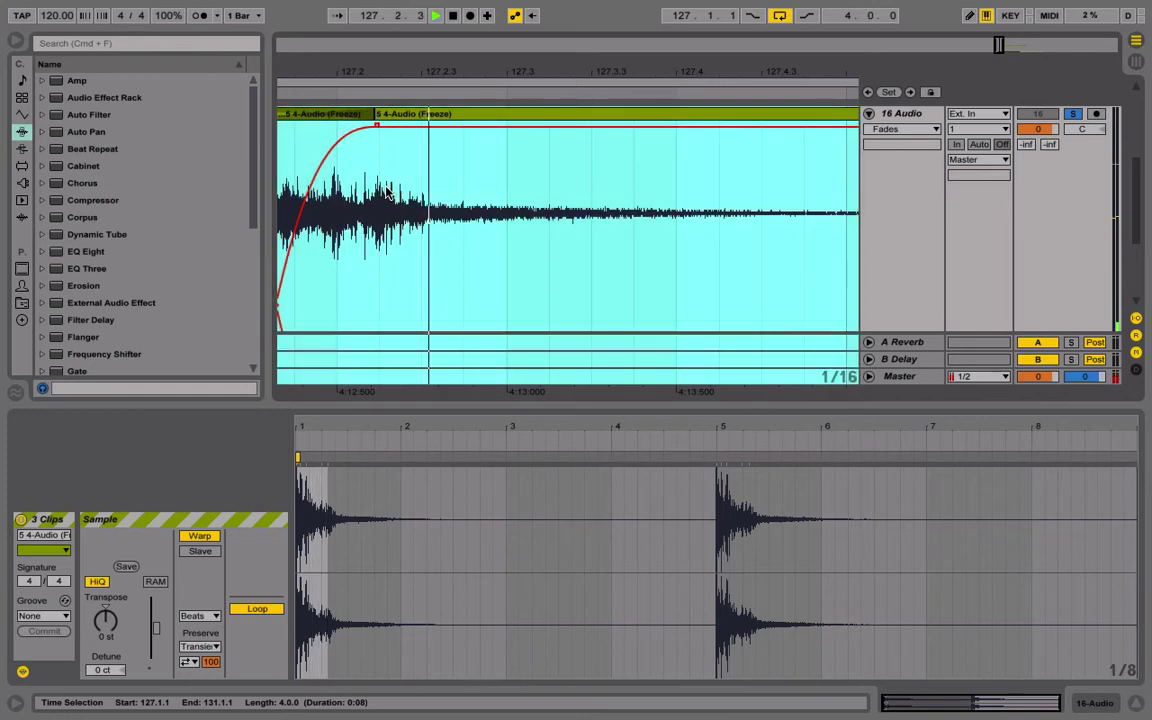
left_click(387, 185)
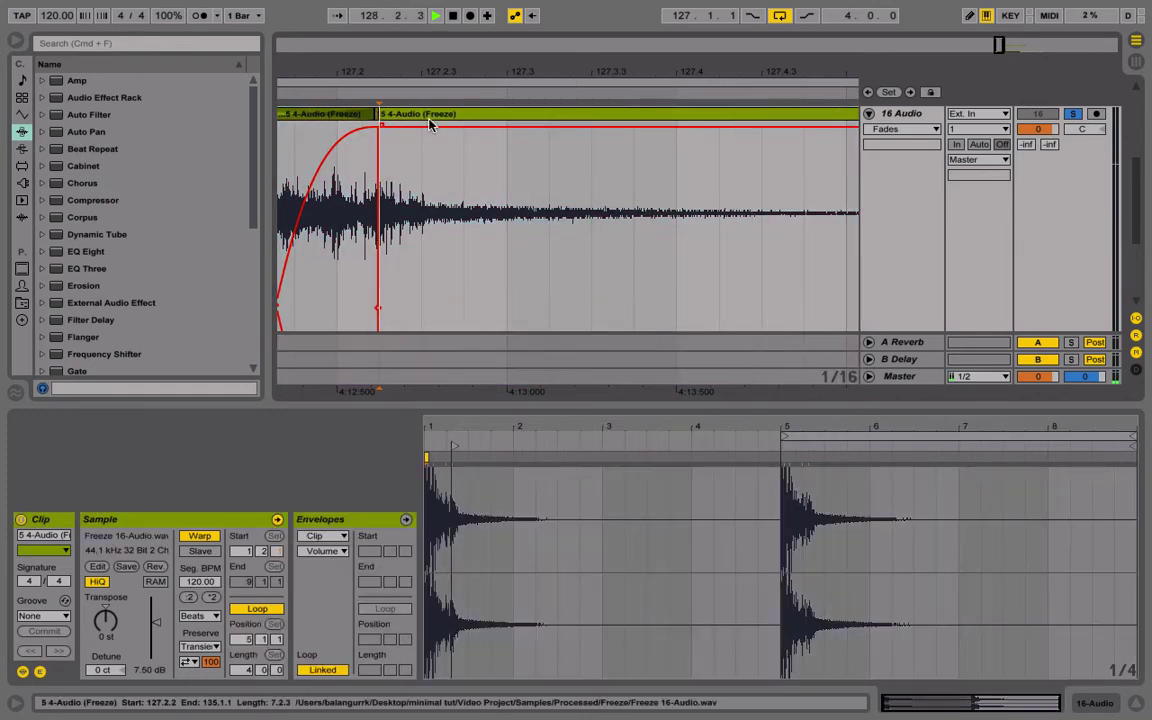
left_click(385, 110)
Set the last tail part's gain to 12.9 dB and crossfade it with the preceding part up to about 127.3.
left_click(161, 605)
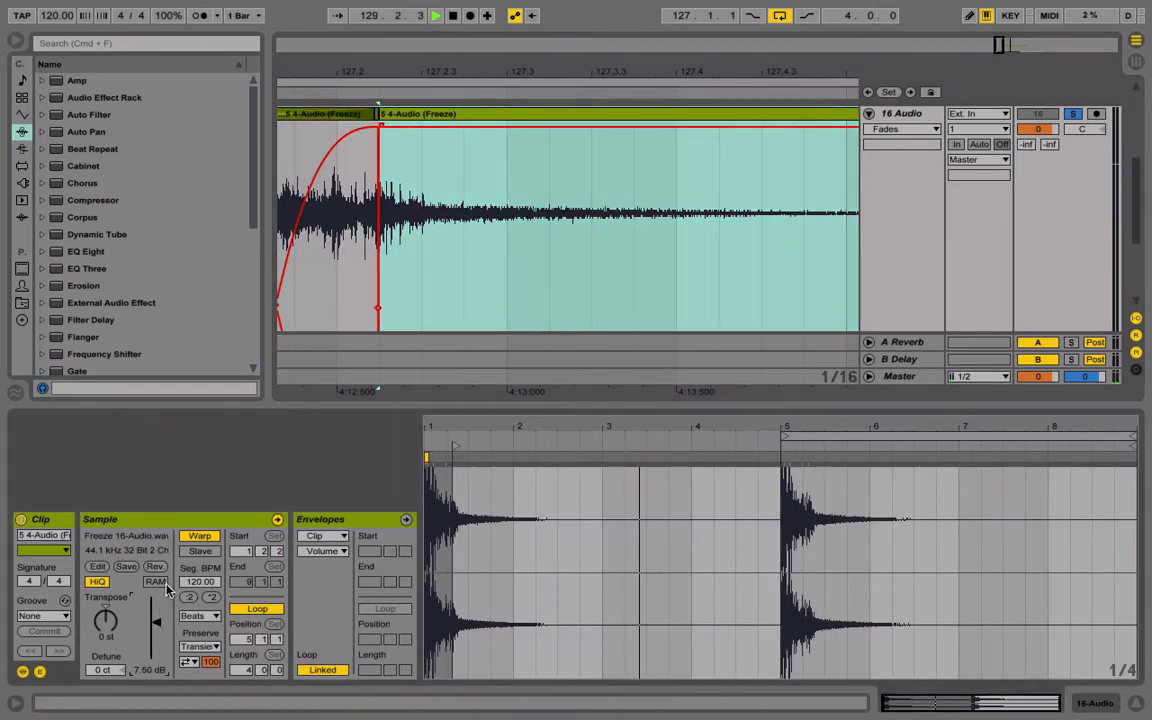
left_click(386, 106)
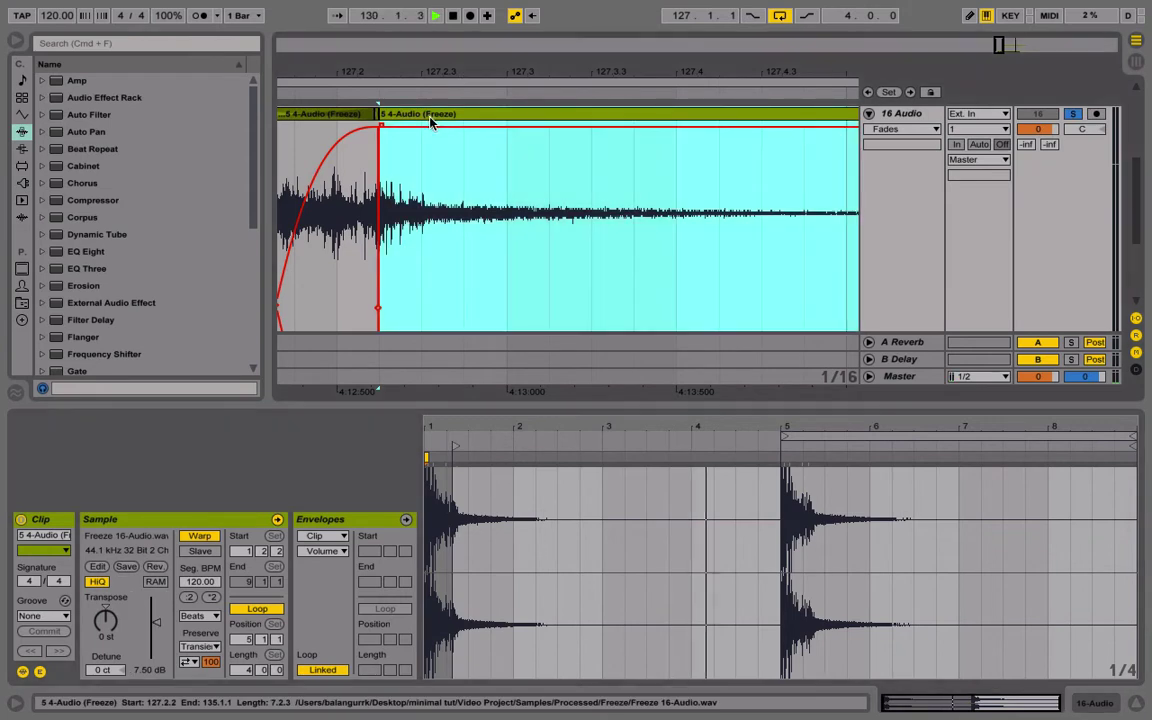
left_click(159, 625)
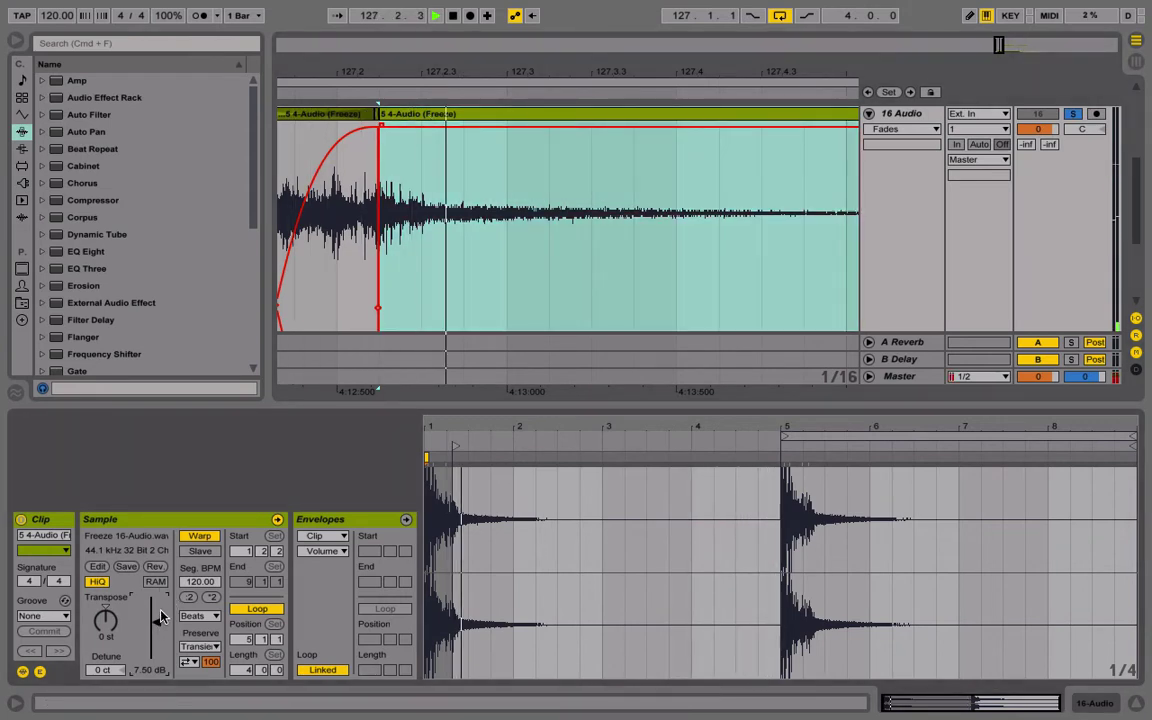
left_click_drag(160, 632, 160, 583)
left_click_drag(383, 130, 493, 155)
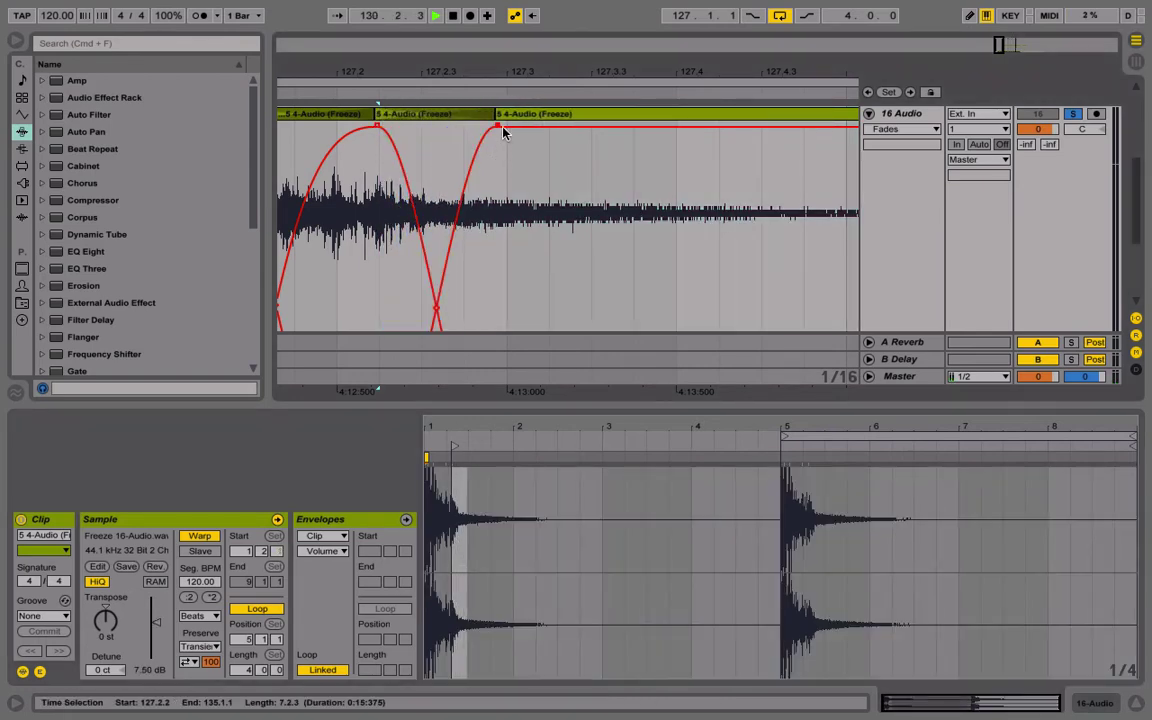
Split the clip at bar 131 on a 1-bar grid and delete the second hit after it.
left_click_drag(515, 78, 445, 205)
right_click(445, 205)
left_click(617, 437)
left_click(443, 162)
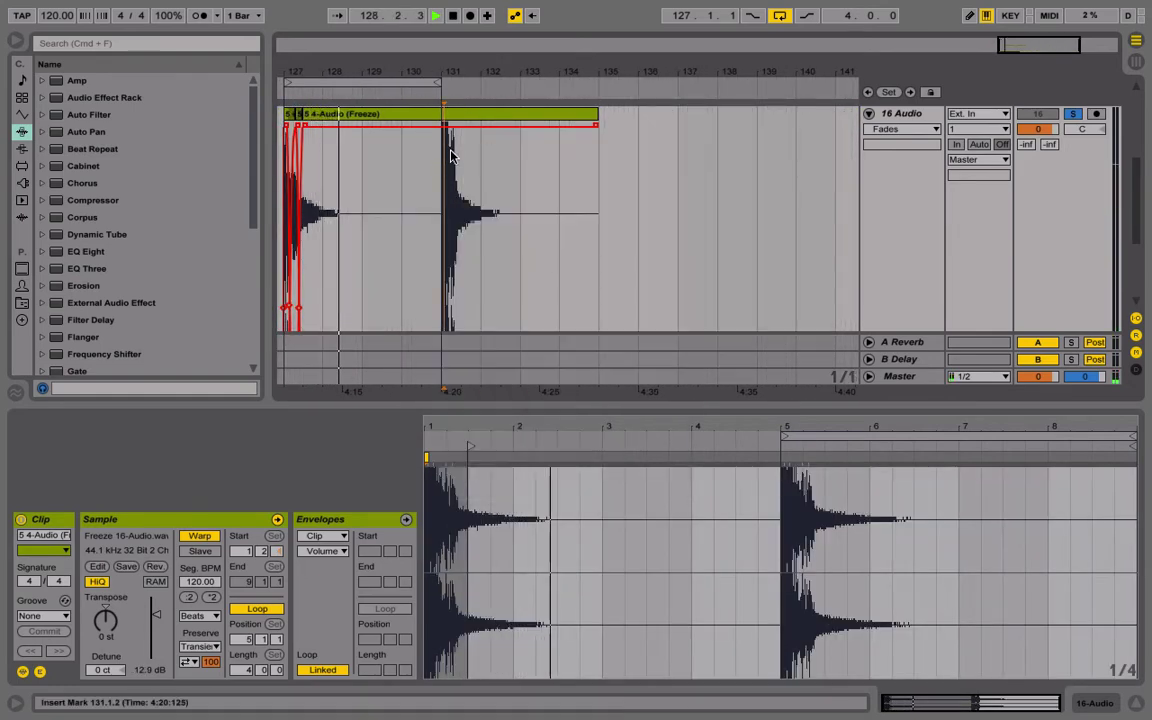
key("super+e")
left_click(492, 115)
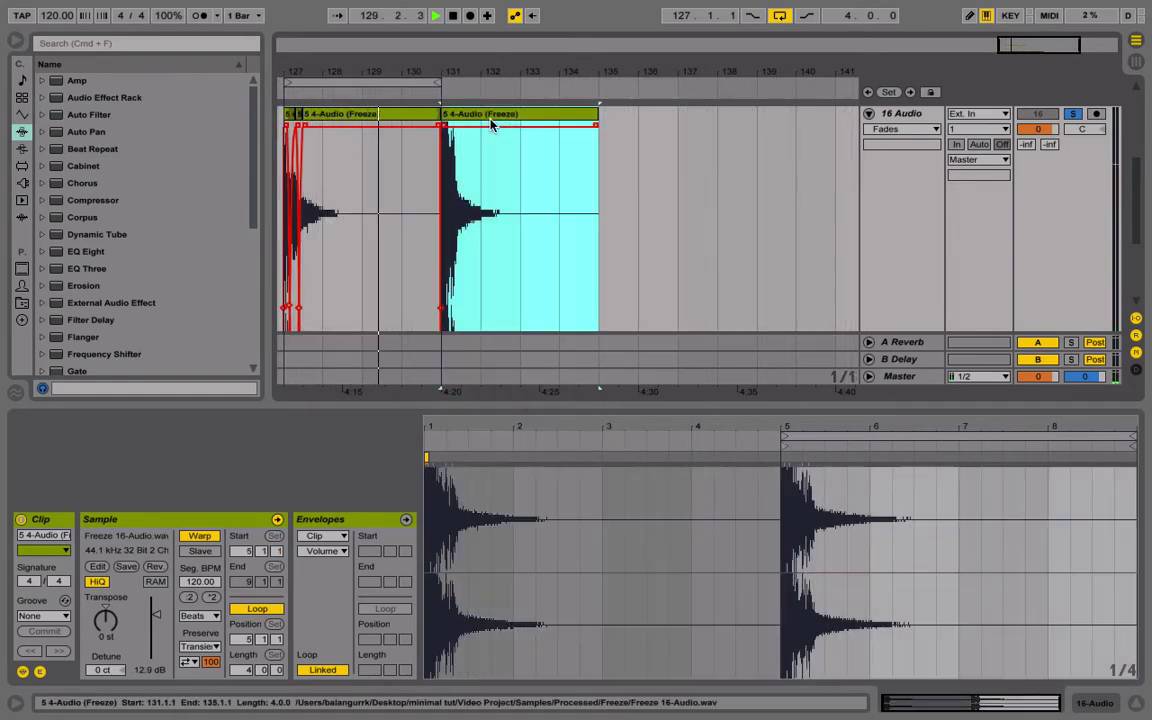
key("Delete")
Select bars 127 to 131 on track 16 Audio and consolidate the parts into one clip, allowing audio to stop.
double_click(297, 75)
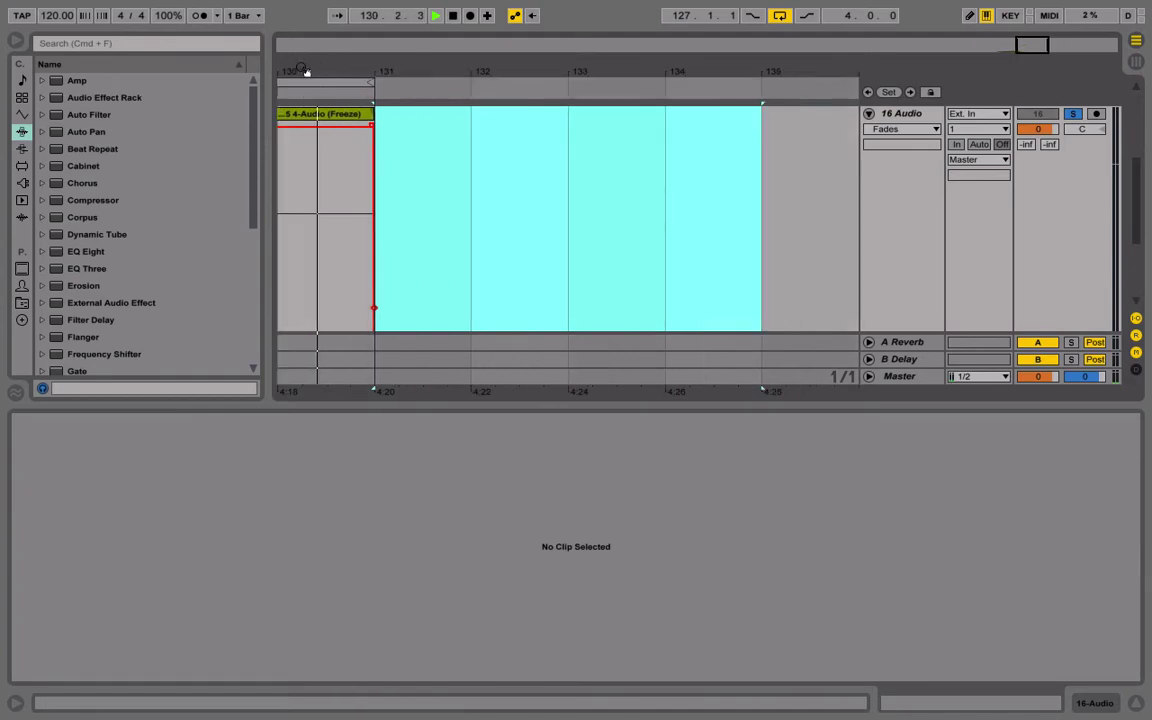
left_click_drag(306, 72, 662, 62)
left_click_drag(710, 165, 399, 191)
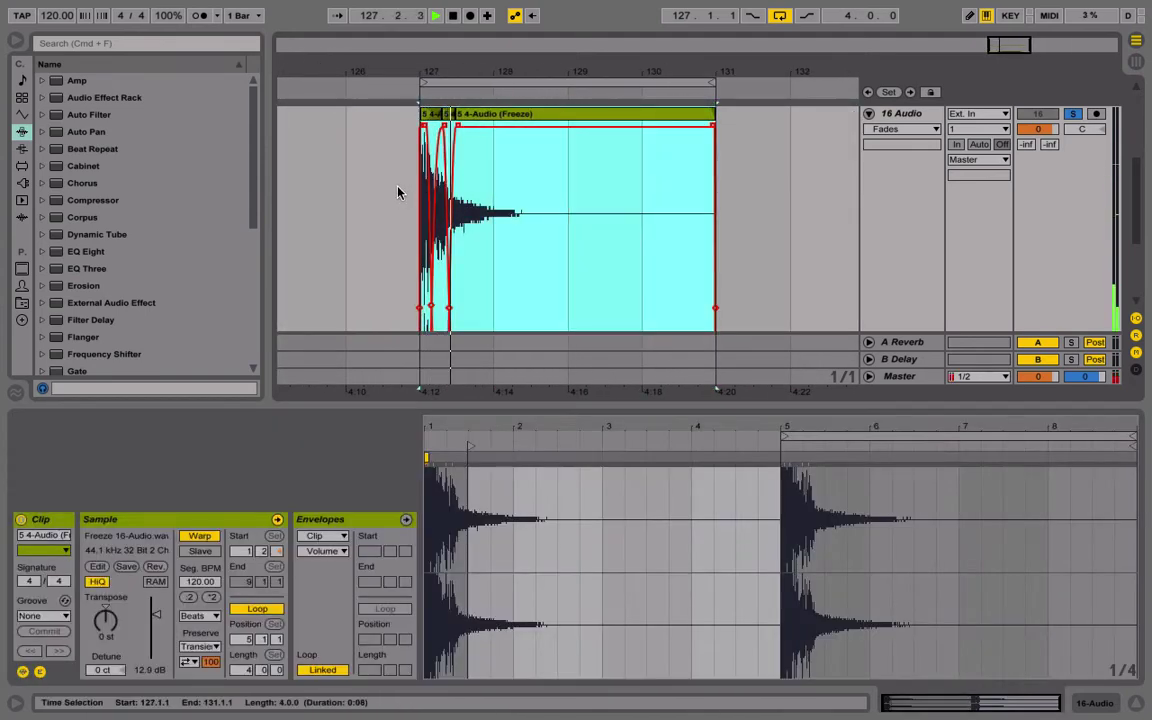
key("super+j")
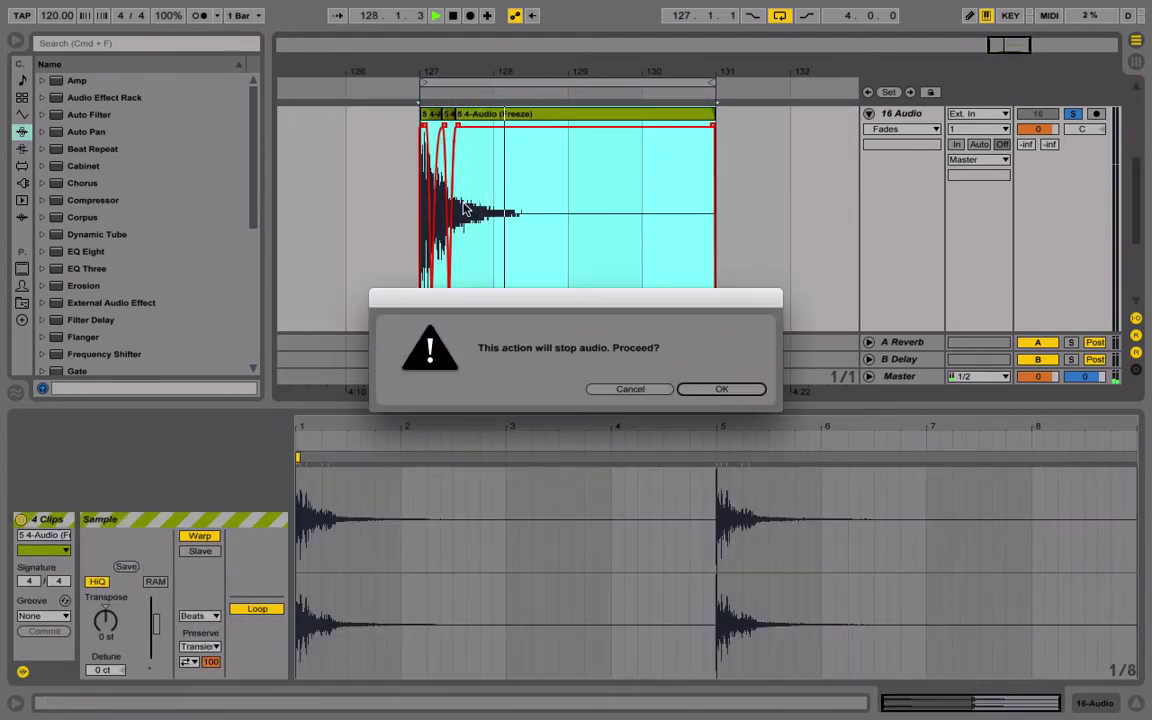
left_click(685, 389)
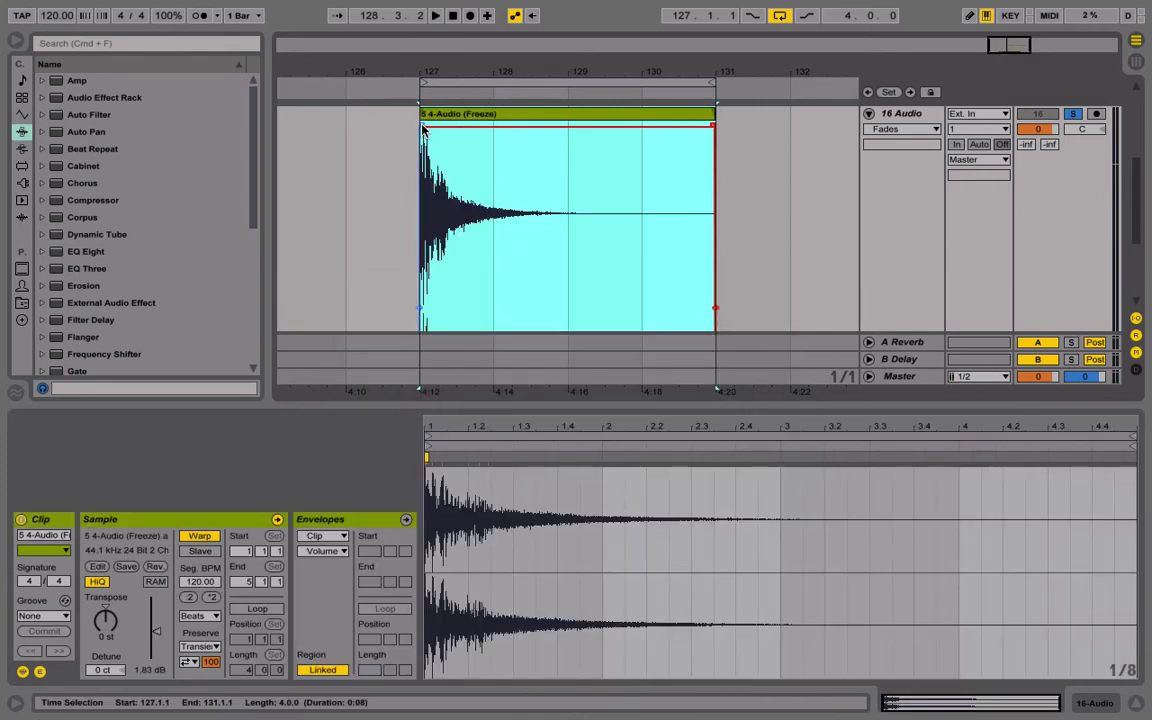
Play the consolidated clip from bar 127 and enlarge its sample waveform for inspection.
left_click(419, 167)
key("space")
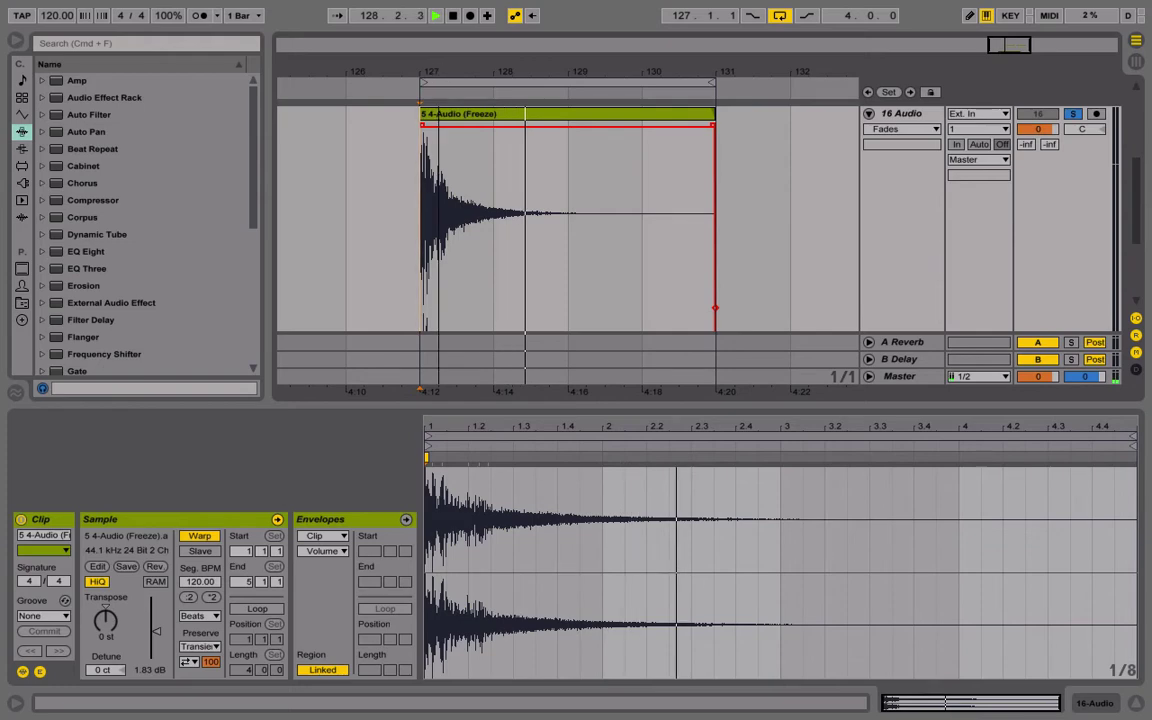
left_click_drag(438, 72, 438, 112)
left_click_drag(481, 403, 489, 301)
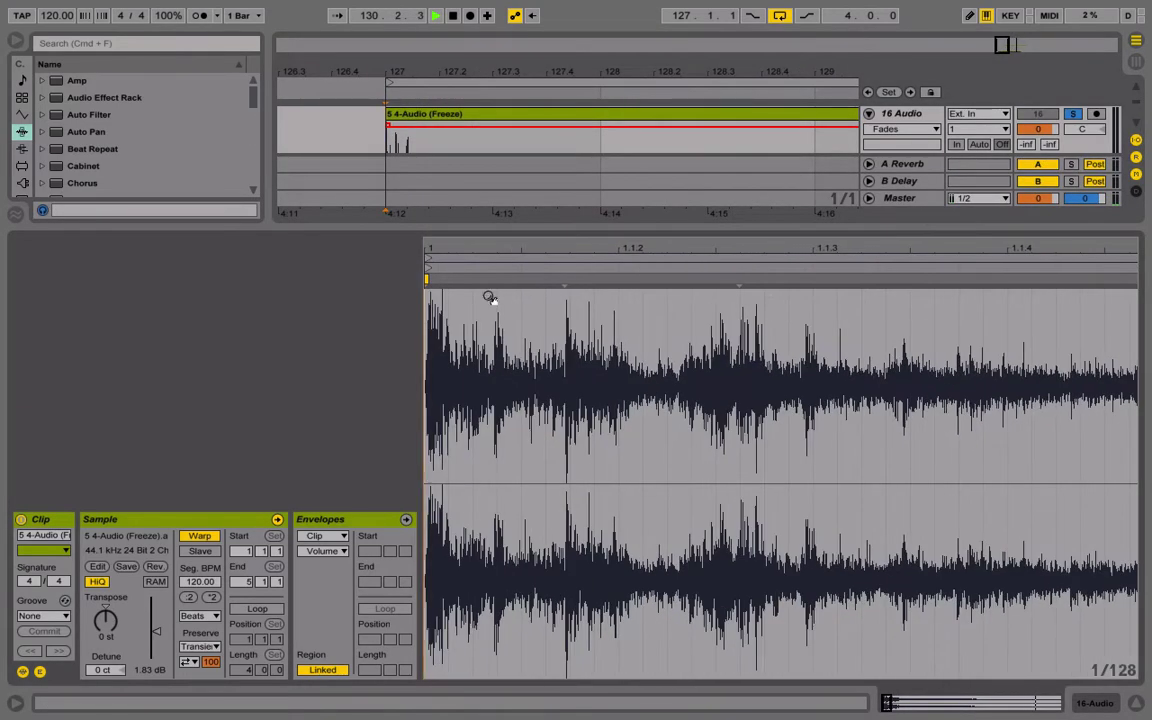
Set the clip's sample display to a fixed 1/16 grid and show its first beats.
right_click(519, 428)
left_click(637, 675)
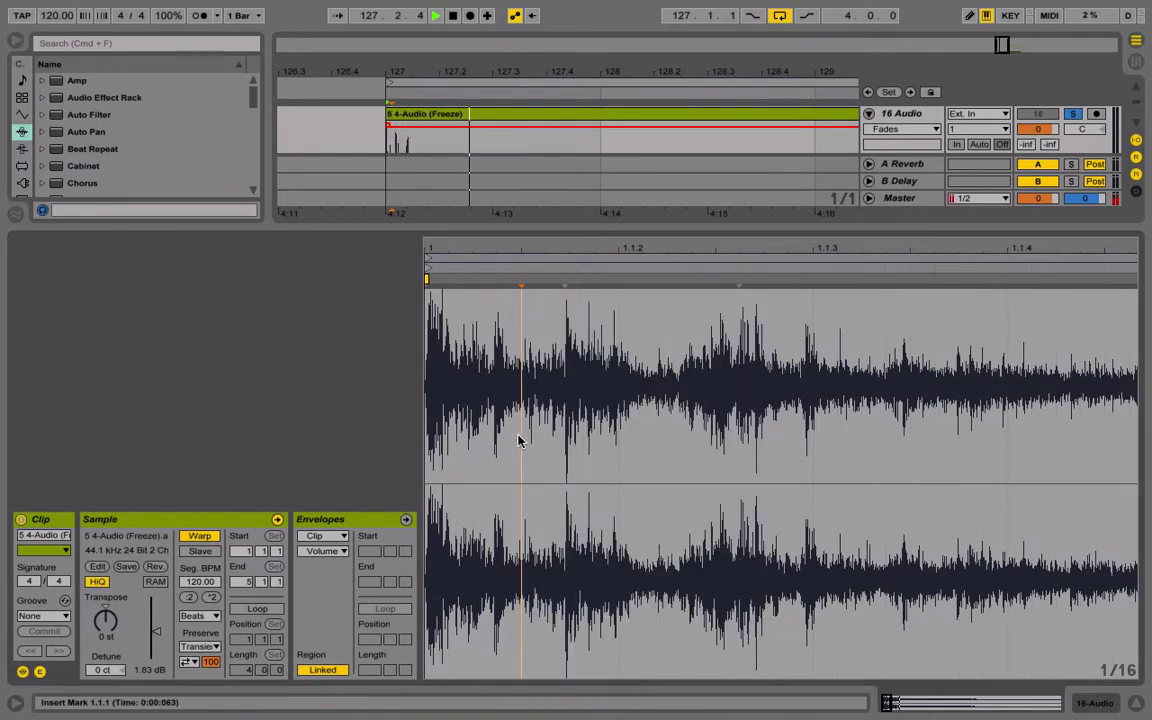
left_click_drag(565, 250, 512, 238)
right_click(597, 404)
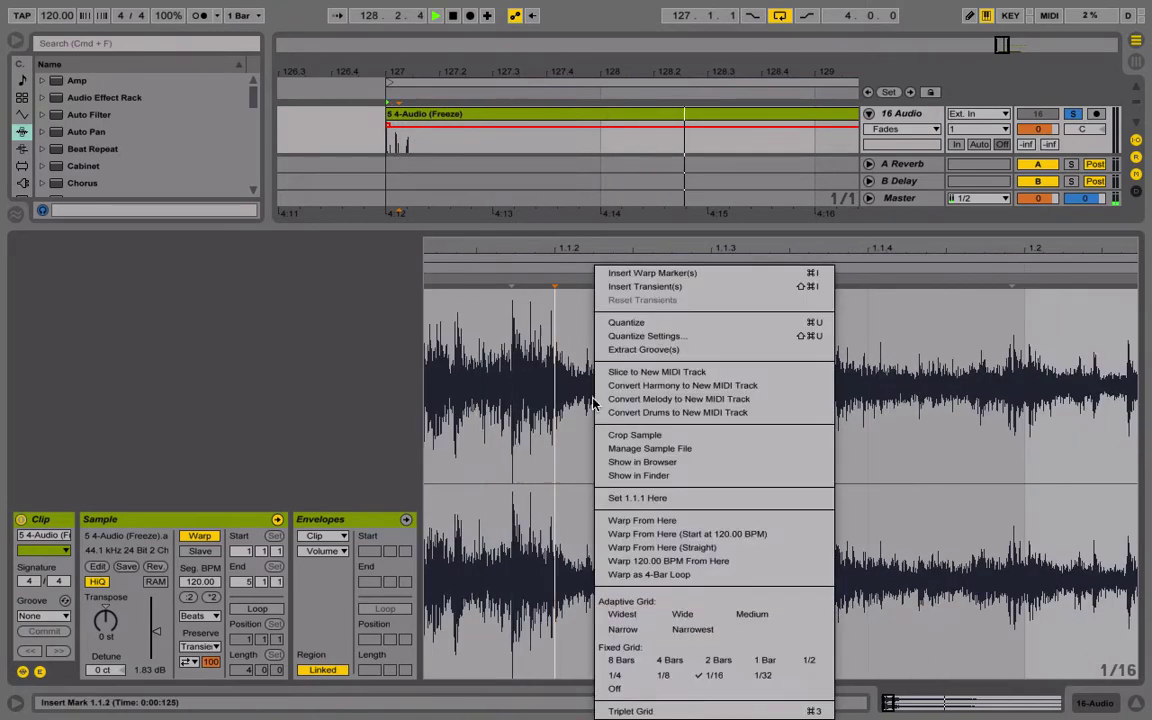
left_click(713, 675)
left_click_drag(633, 247, 628, 230)
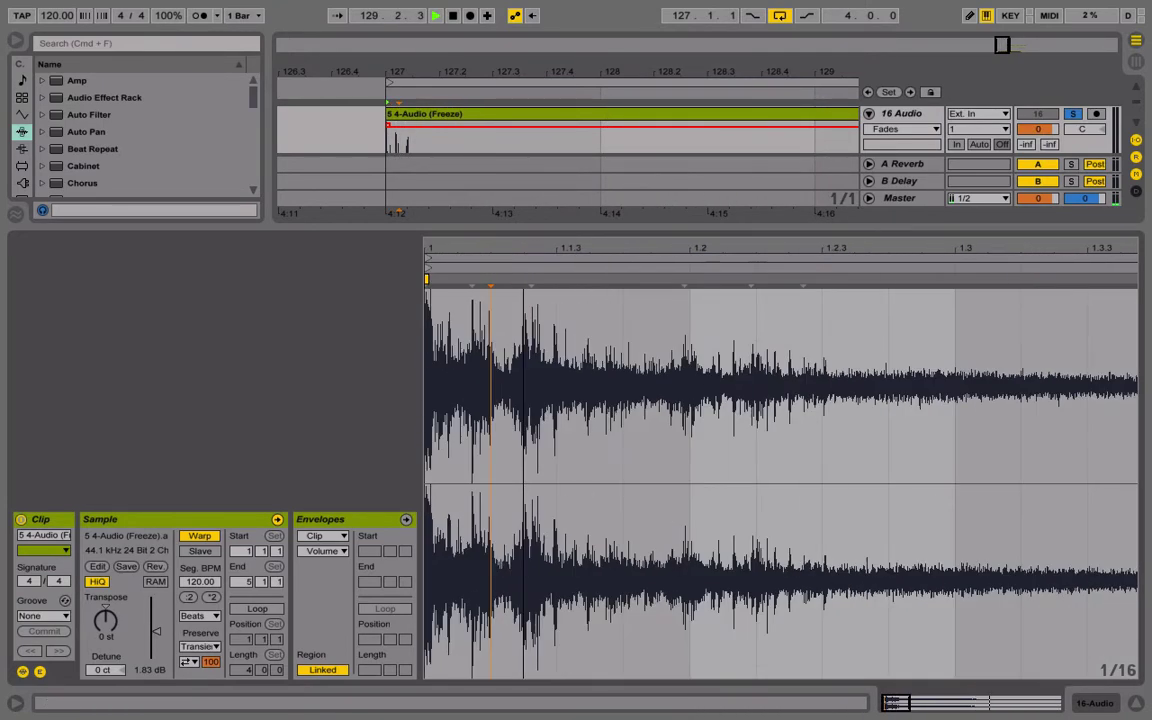
Show the frozen audio clip's volume envelope over the waveform and stop playback.
left_click(39, 673)
left_click(39, 673)
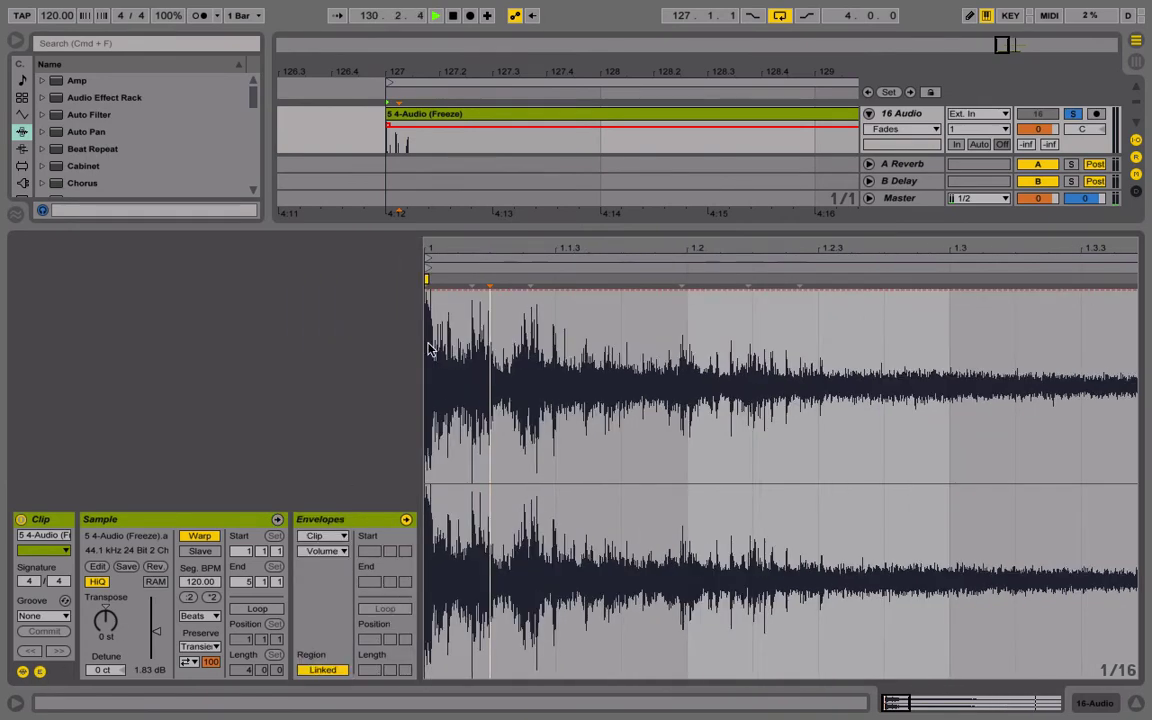
left_click_drag(626, 346, 434, 362)
left_click(677, 371)
key("space")
Lower the volume envelope to minimum from 1.2 to 1.2.2 and duplicate that beat's envelope at 1.3.
left_click_drag(677, 371, 383, 400)
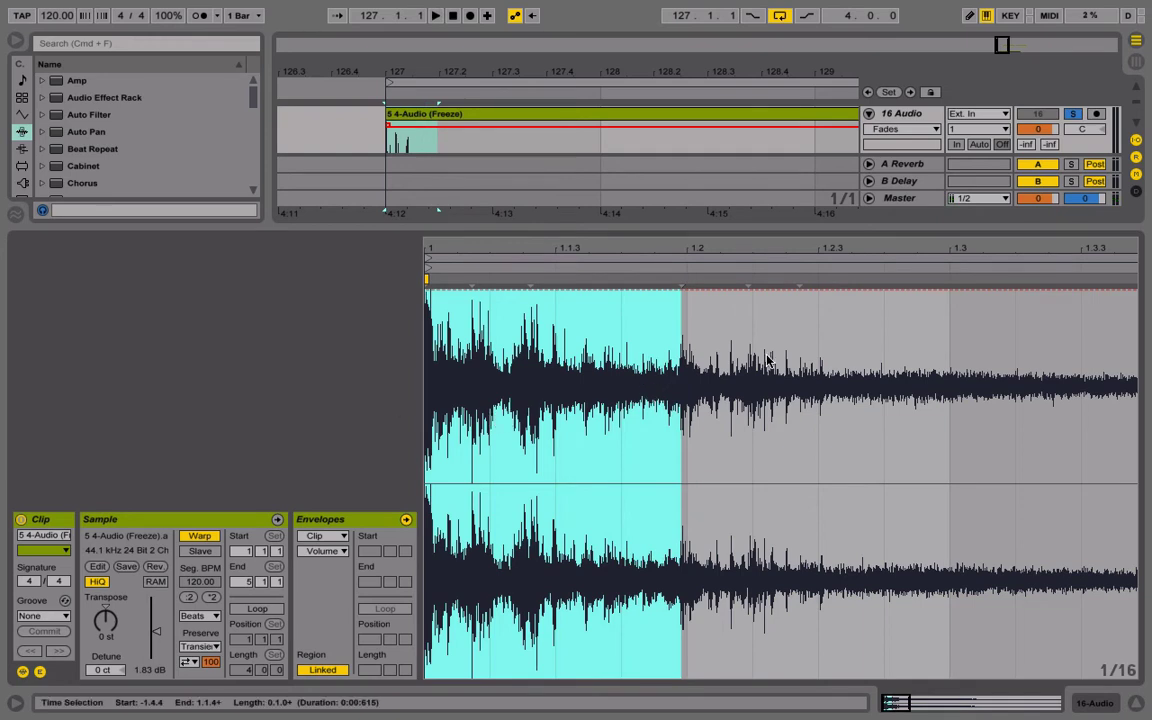
left_click_drag(683, 362, 410, 371)
left_click(686, 316)
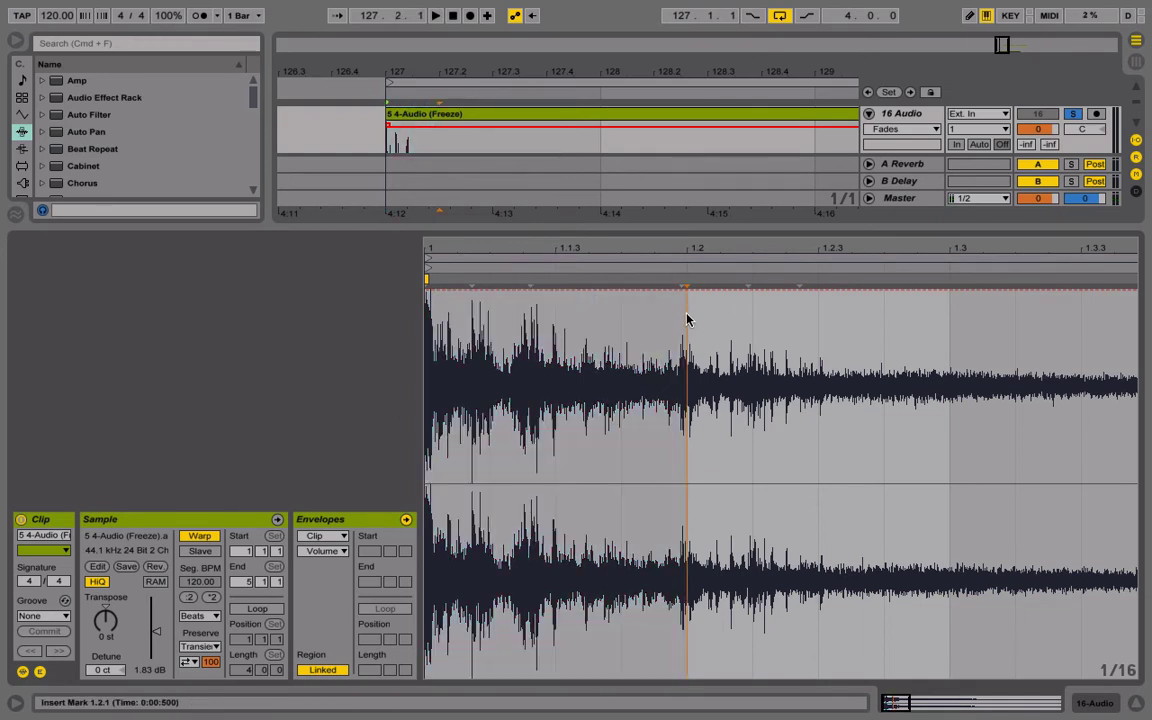
left_click_drag(686, 316, 752, 350)
left_click(688, 348)
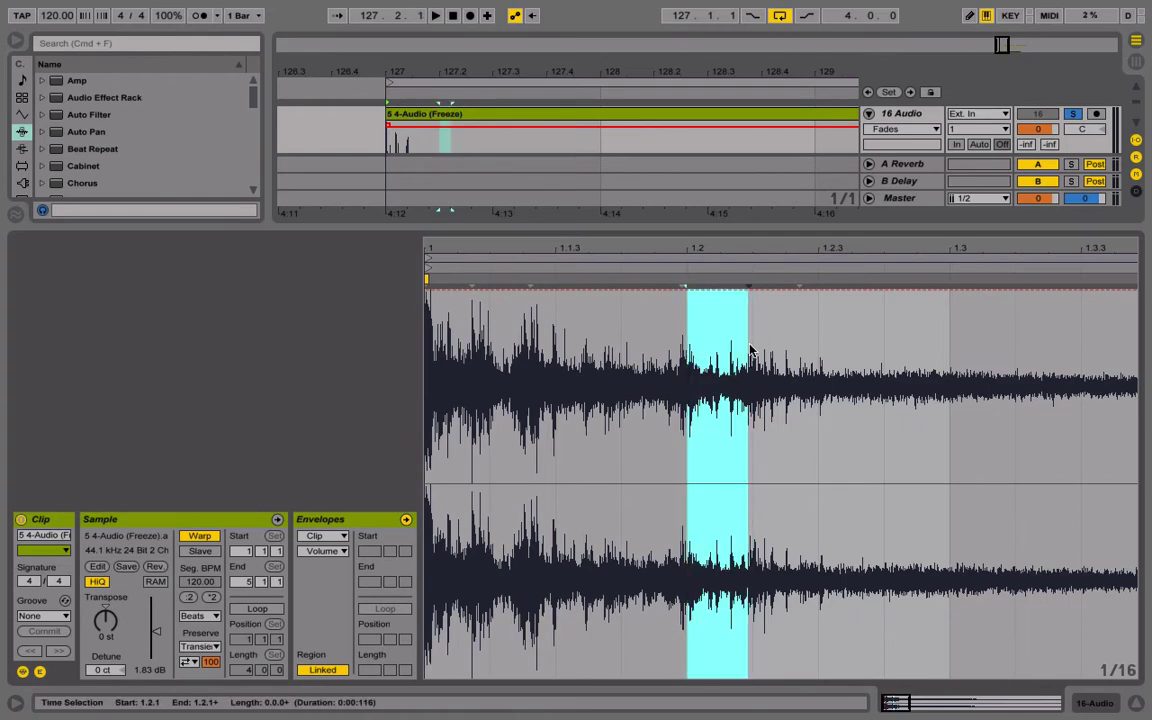
mouse_move(728, 252)
left_mouse_down()
mouse_move(681, 300)
mouse_move(560, 291)
mouse_move(560, 271)
mouse_move(538, 302)
mouse_move(538, 460)
left_mouse_up()
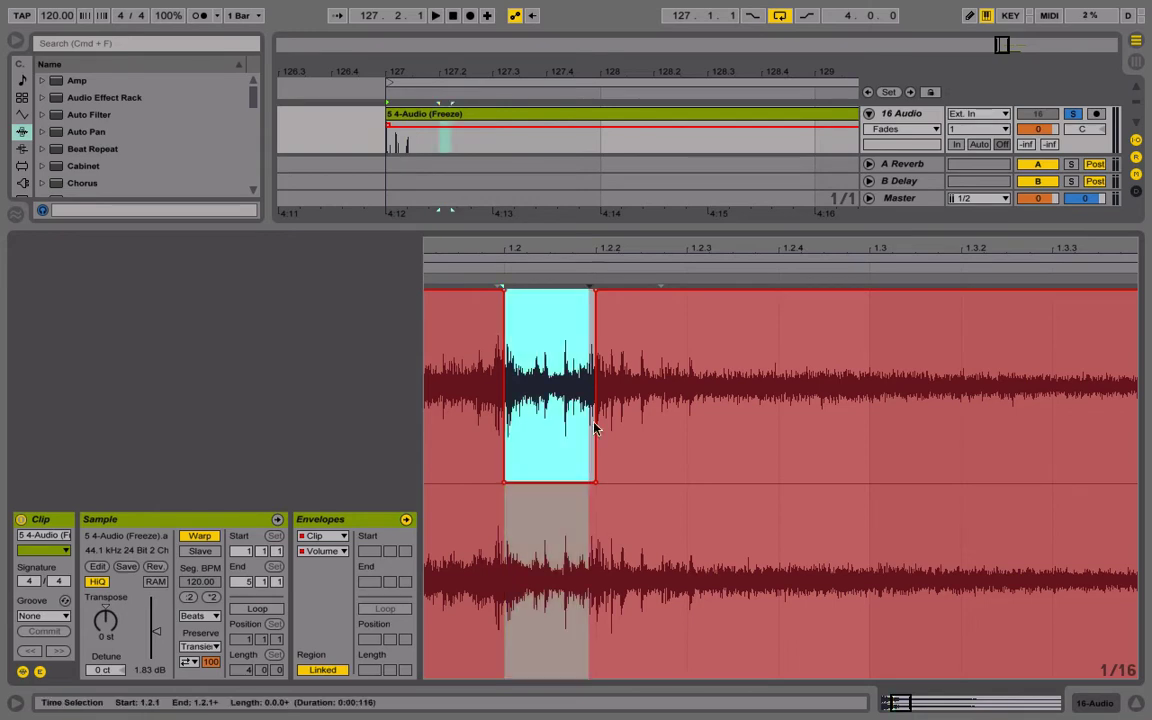
left_click_drag(600, 440, 842, 443)
key("super+d")
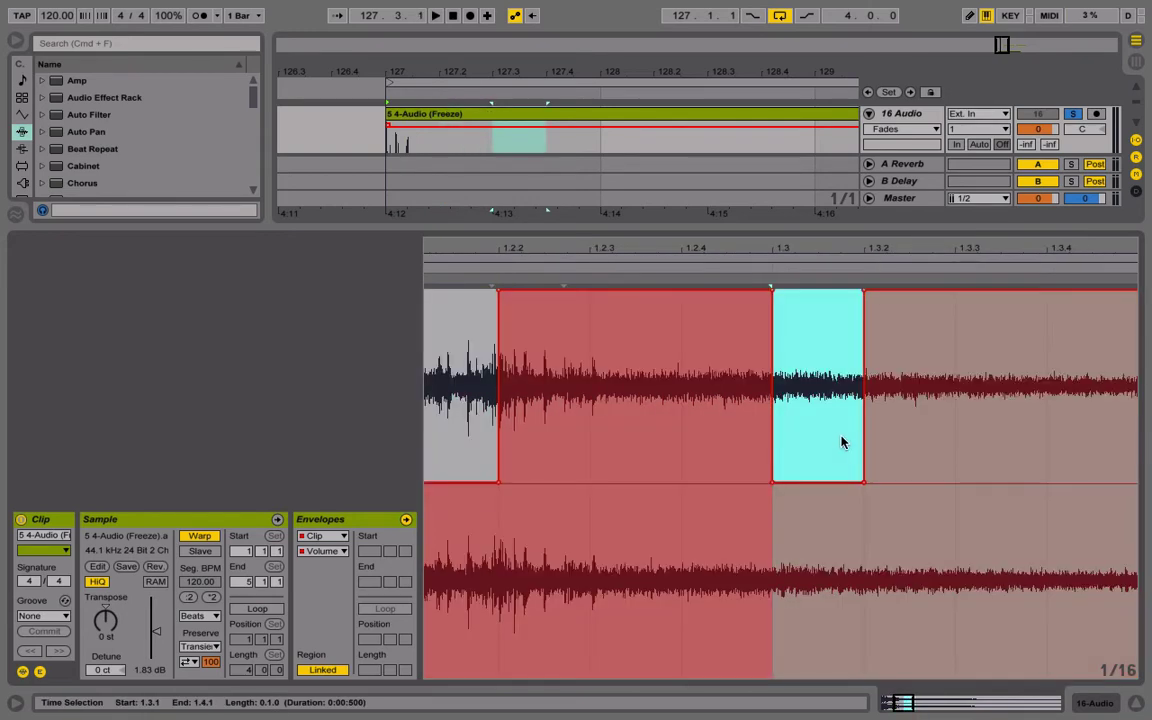
Reshape the volume dip at 1.2 into a curved fade-in that reaches 100% at 1.2.3.
left_click(804, 393)
left_click_drag(481, 257, 614, 256)
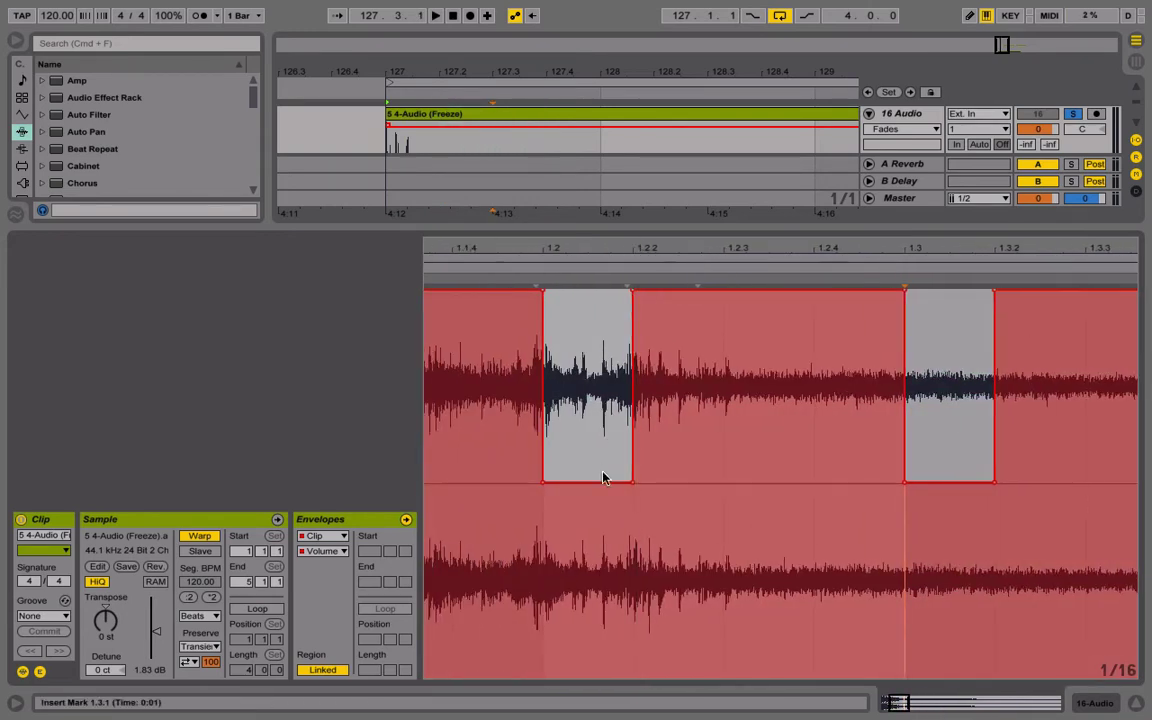
left_click_drag(629, 485, 731, 290)
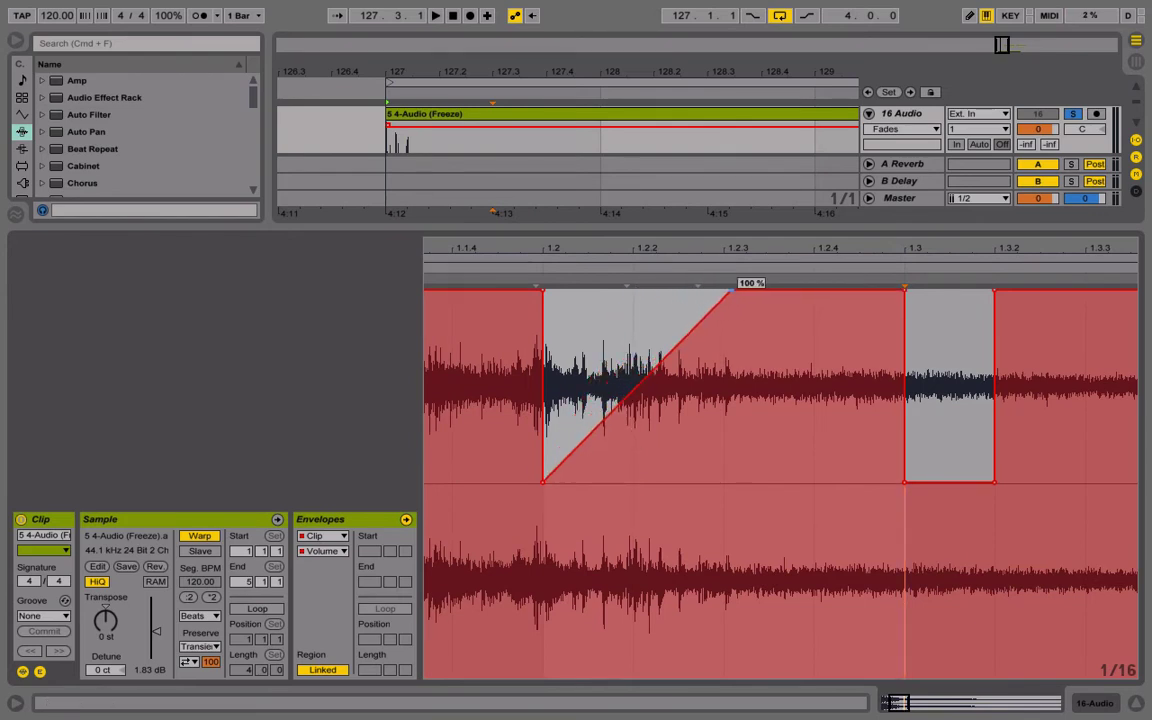
left_click_drag(652, 368, 705, 315)
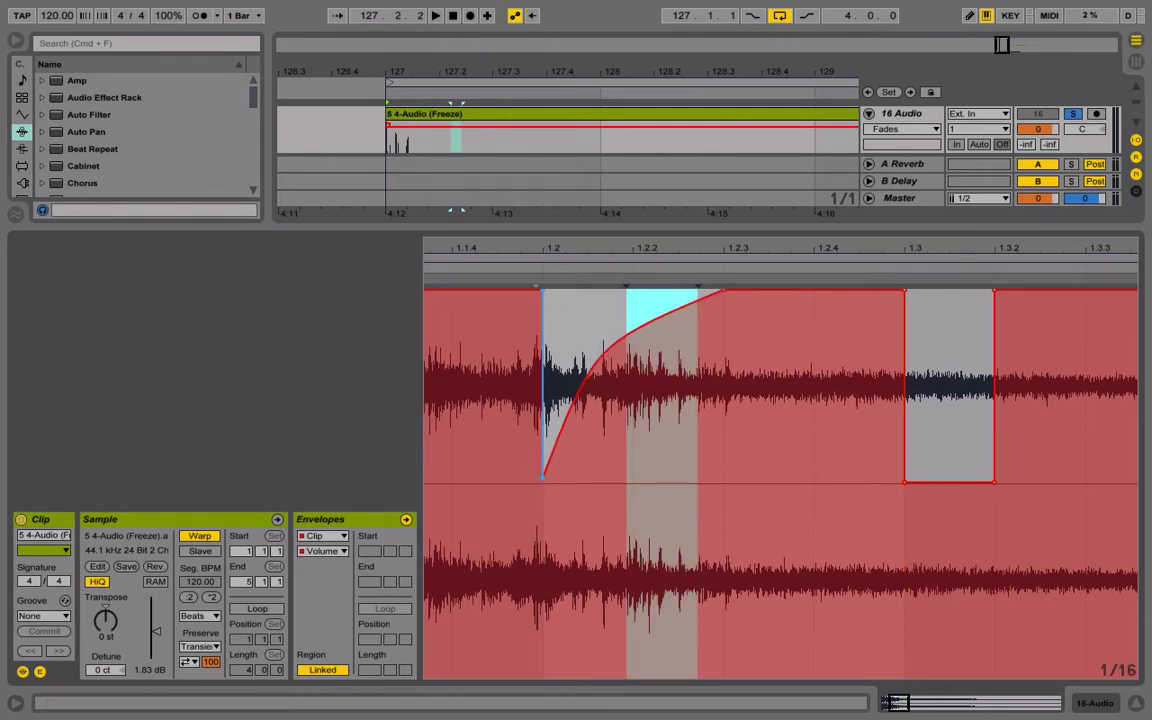
Duplicate the volume envelope of the beat from 1.2 to 1.3 onto the following beat.
left_click(547, 316)
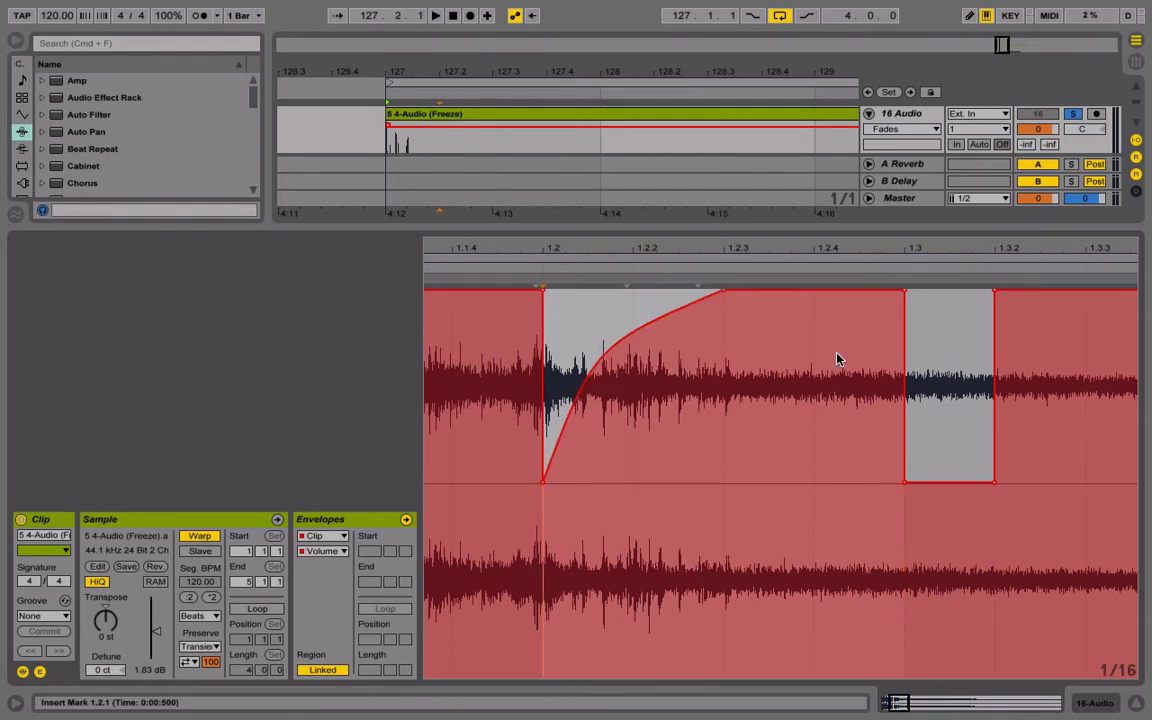
left_click(910, 372, "shift")
key("ctrl+d")
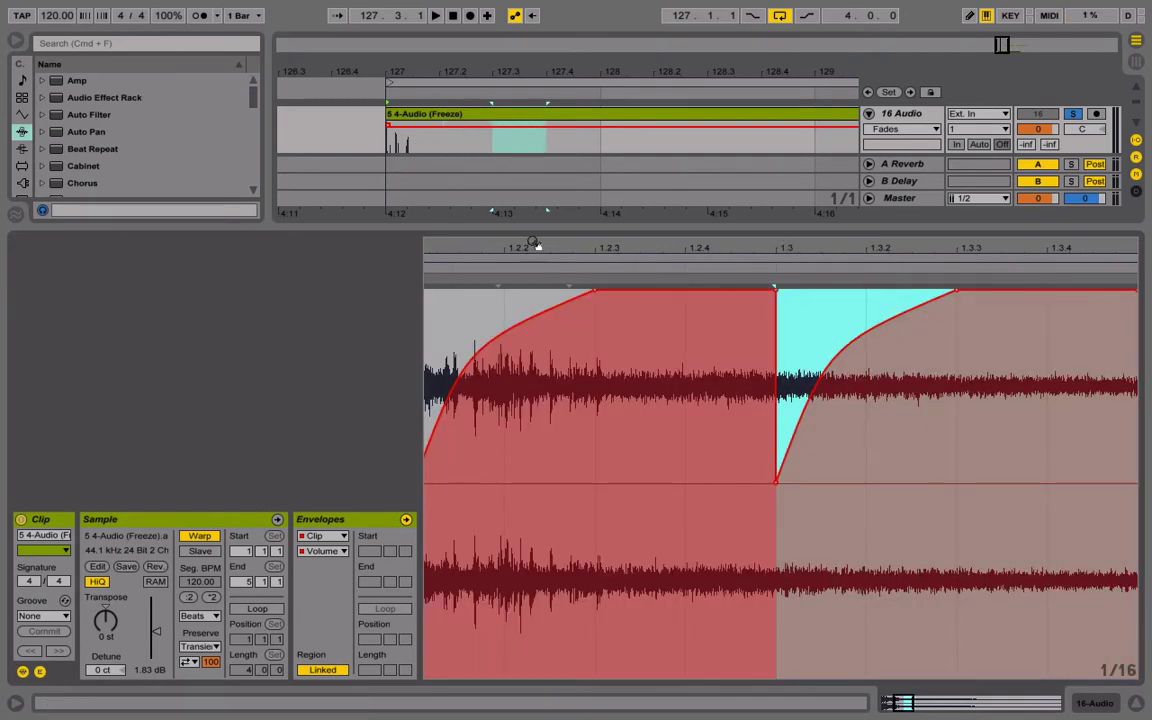
Shape a short curved volume drop from full level down to minimum just before 1.3.
left_click_drag(534, 243, 631, 243)
left_click_drag(876, 292, 826, 292)
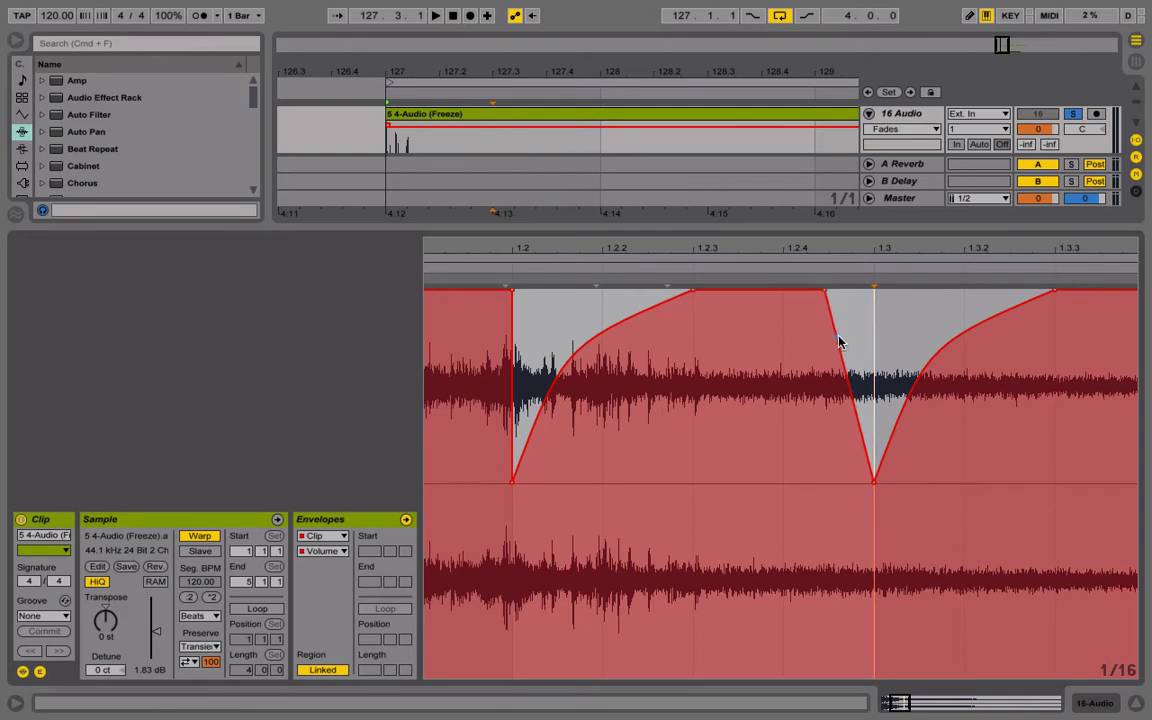
left_click_drag(848, 342, 862, 300)
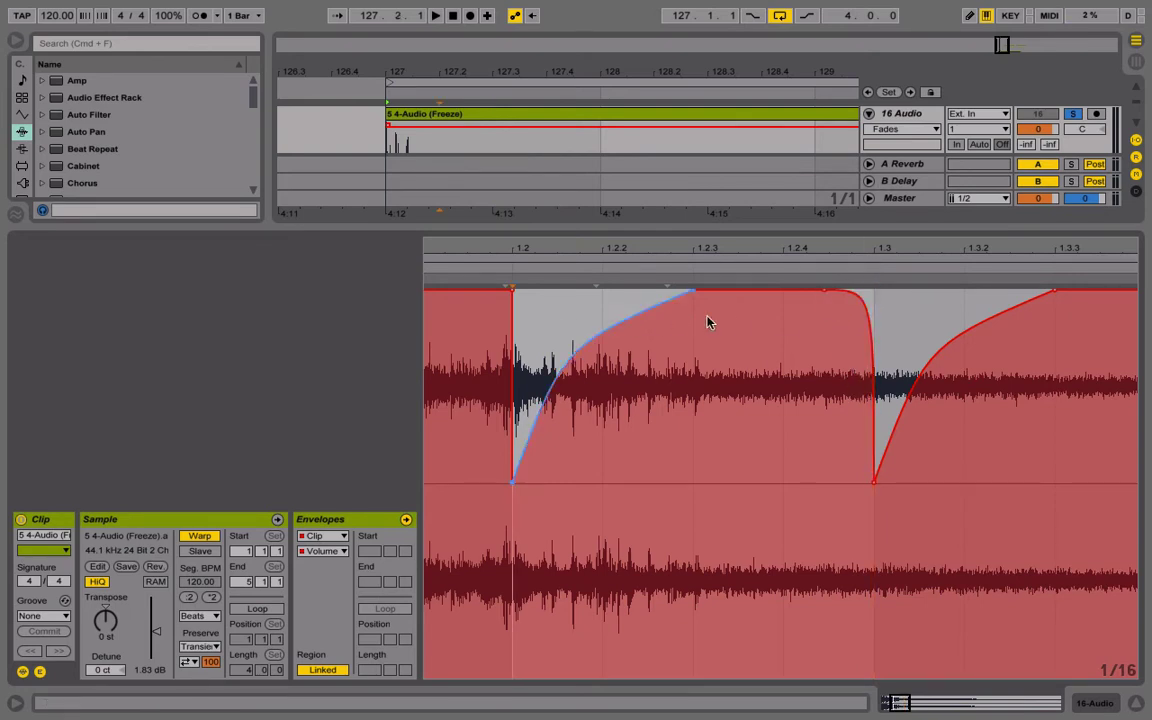
Duplicate the finished ducking curve between 1.2 and 1.3 beat by beat through the end of the four-bar clip.
left_click(880, 313, "shift")
key("super+d")
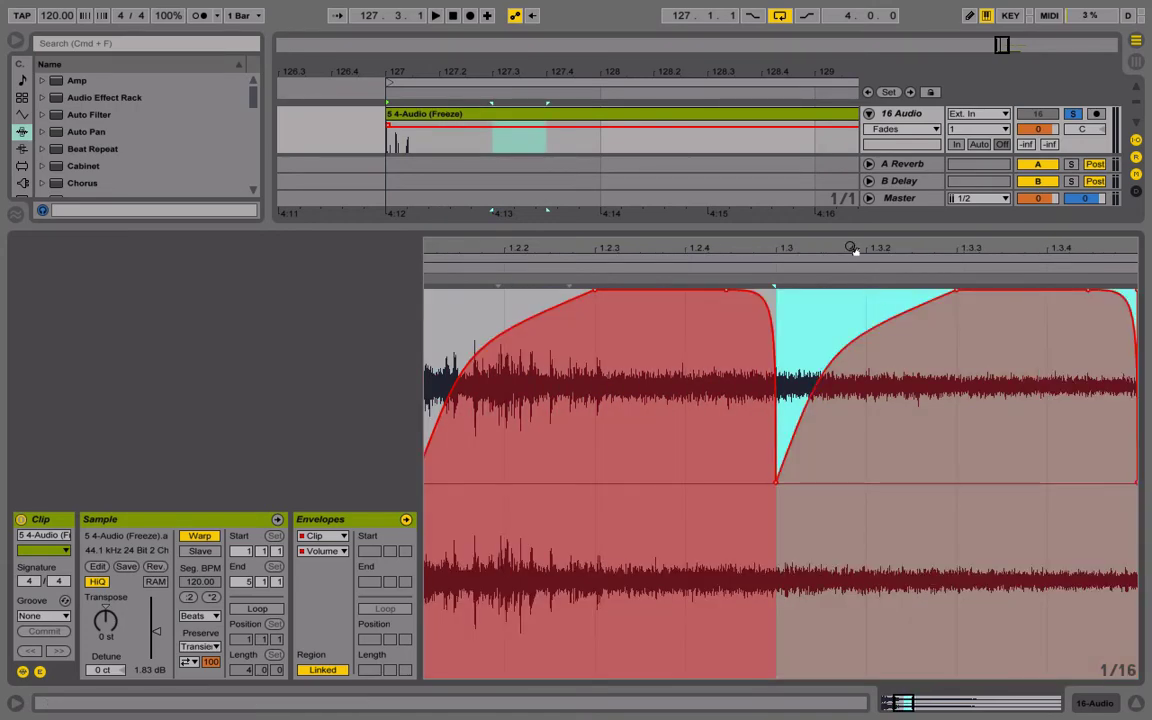
left_click_drag(852, 248, 526, 249)
key("super+d")
key("super+d")
key("super+d")
key("super+d")
key("super+d")
key("super+d")
key("super+d")
key("super+d")
key("super+d")
key("super+d")
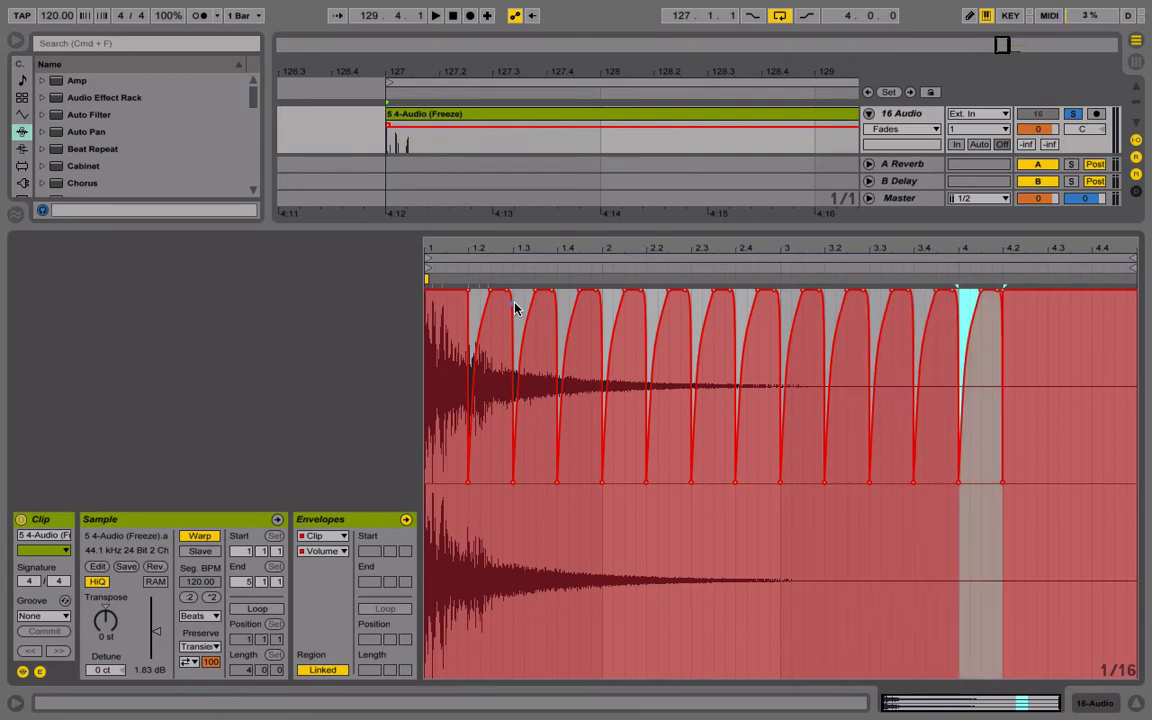
key("super+d")
key("super+d")
key("super+d")
key("super+d")
Shape a matching short curved volume drop just before the first dip at 1.2.
left_click_drag(478, 247, 507, 290)
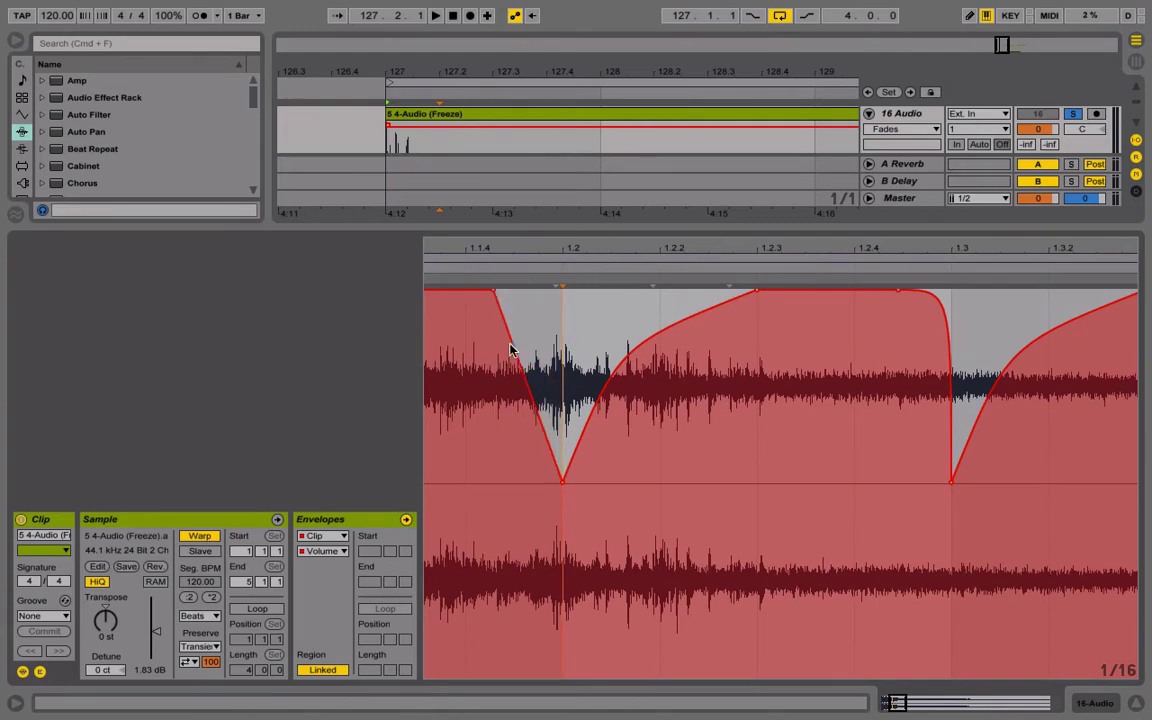
left_click_drag(533, 362, 540, 310)
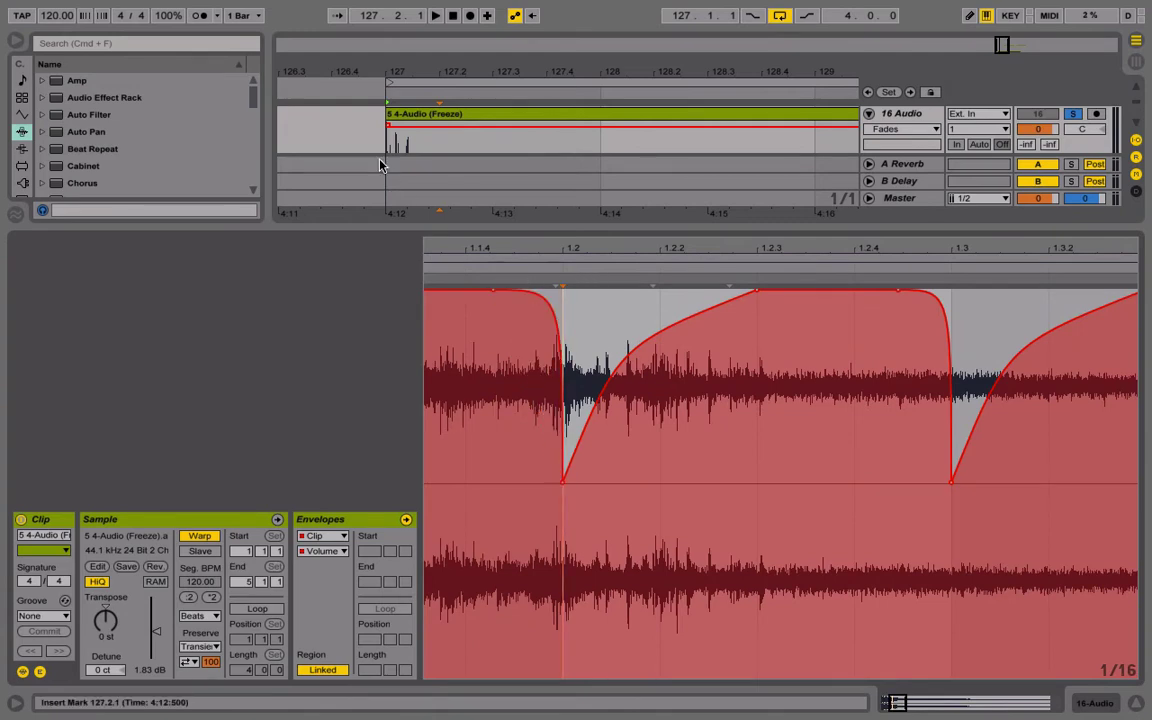
Play the ducked clip from bar 127 and enlarge the arrangement to show the whole clip.
key("space")
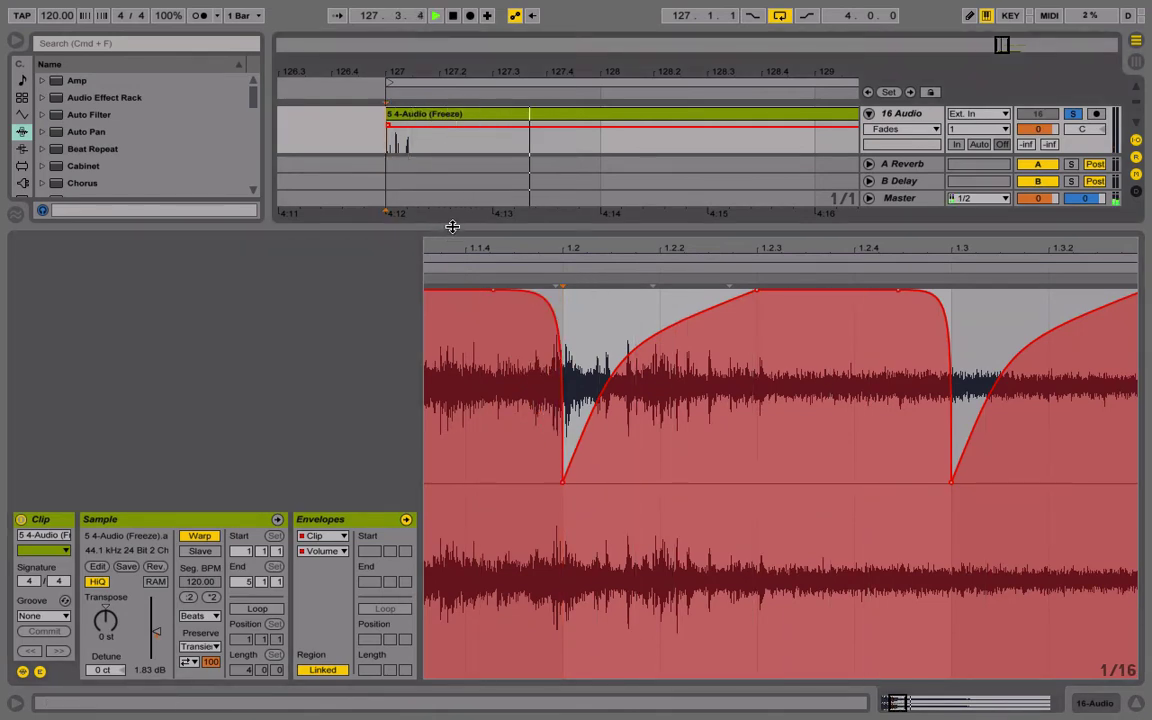
left_click_drag(452, 226, 488, 465)
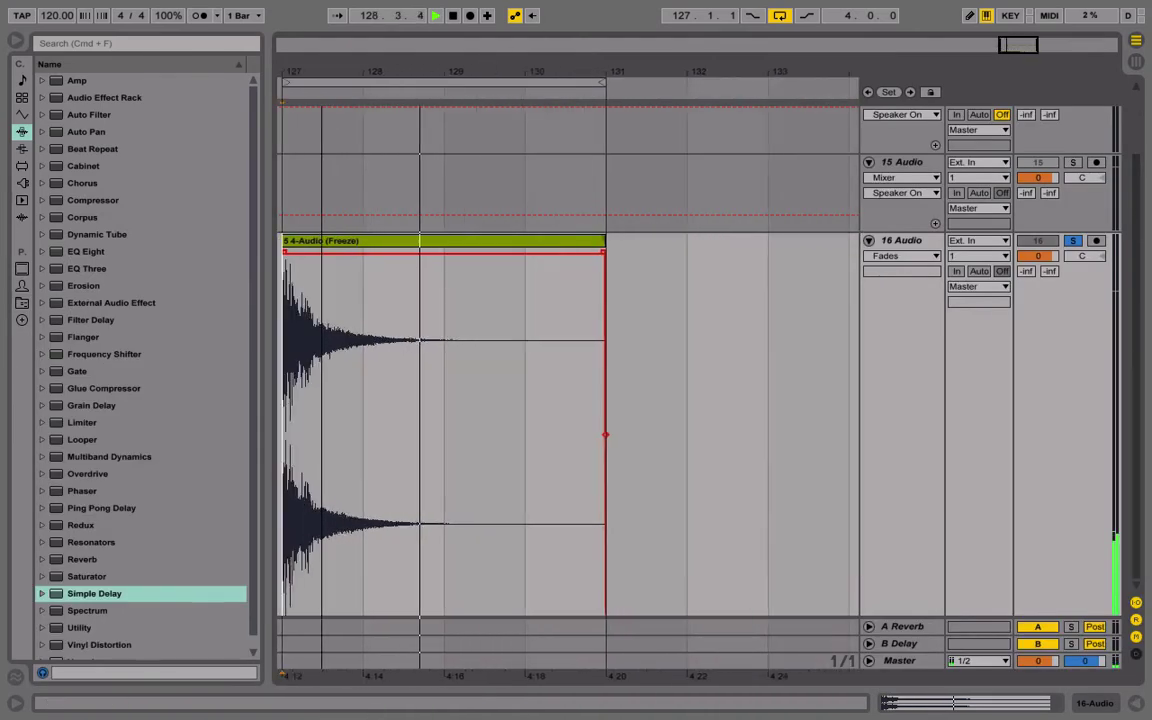
left_click_drag(482, 72, 482, 62)
left_click(585, 252)
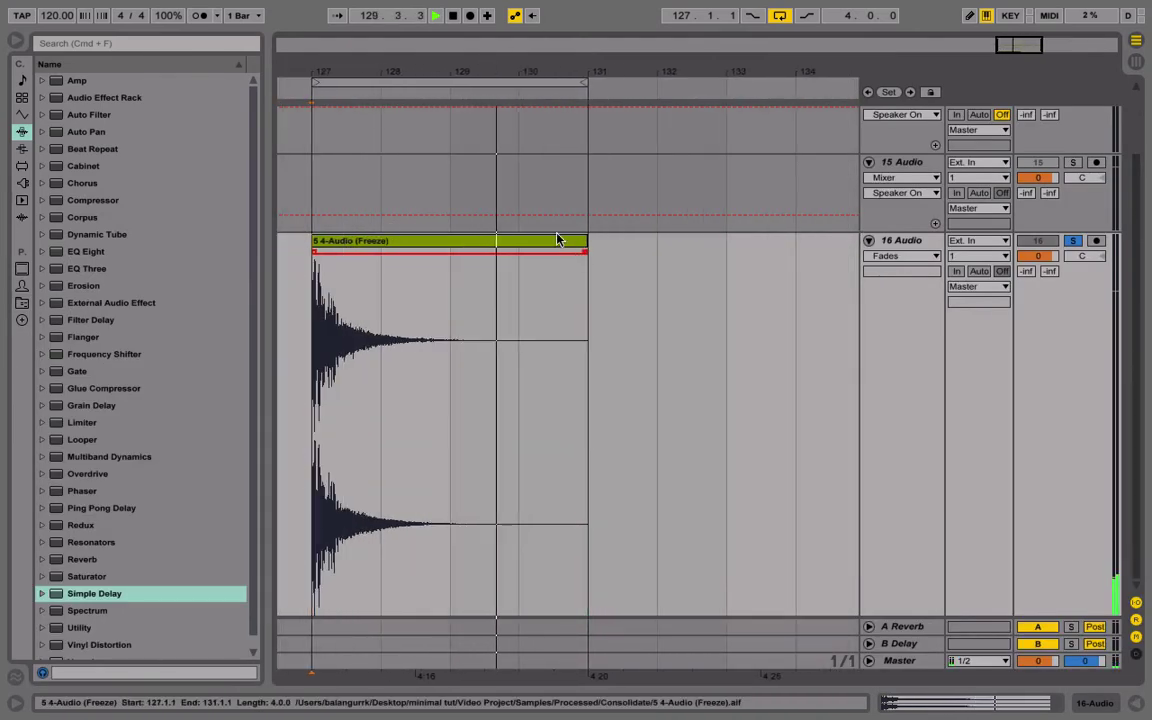
Consolidate the clip from bar 127 to 131 on track 16 into a new audio clip, allowing audio to stop.
left_click(557, 240)
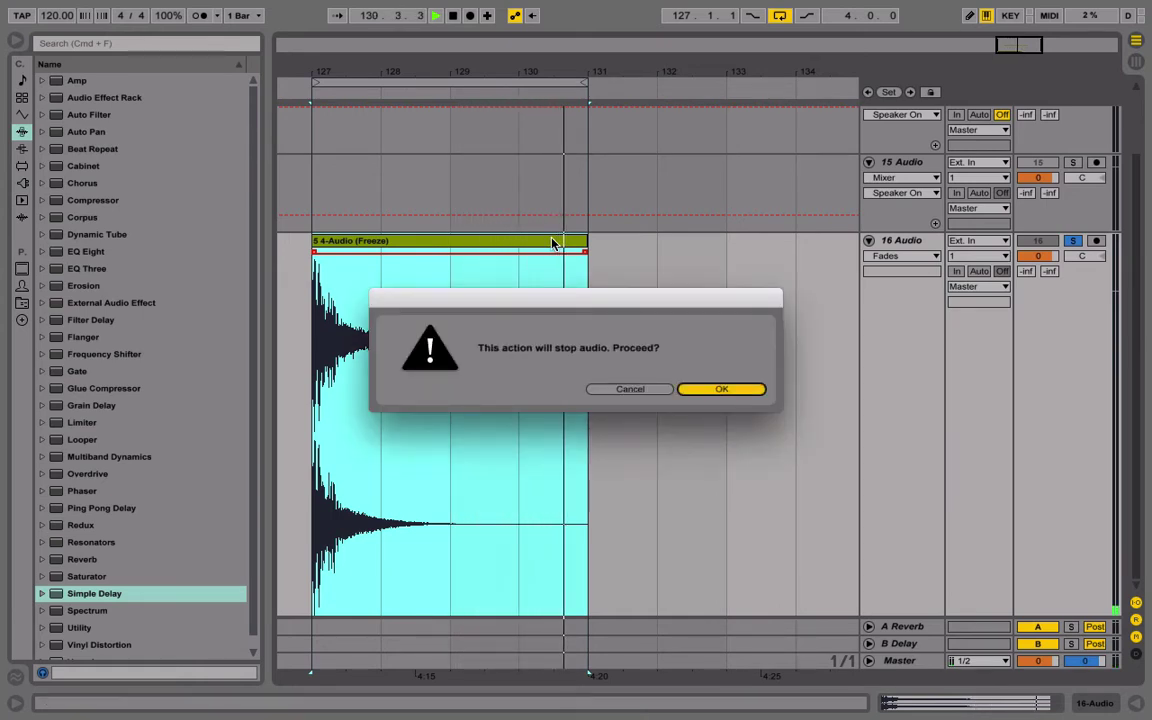
key("Return")
left_click(340, 320)
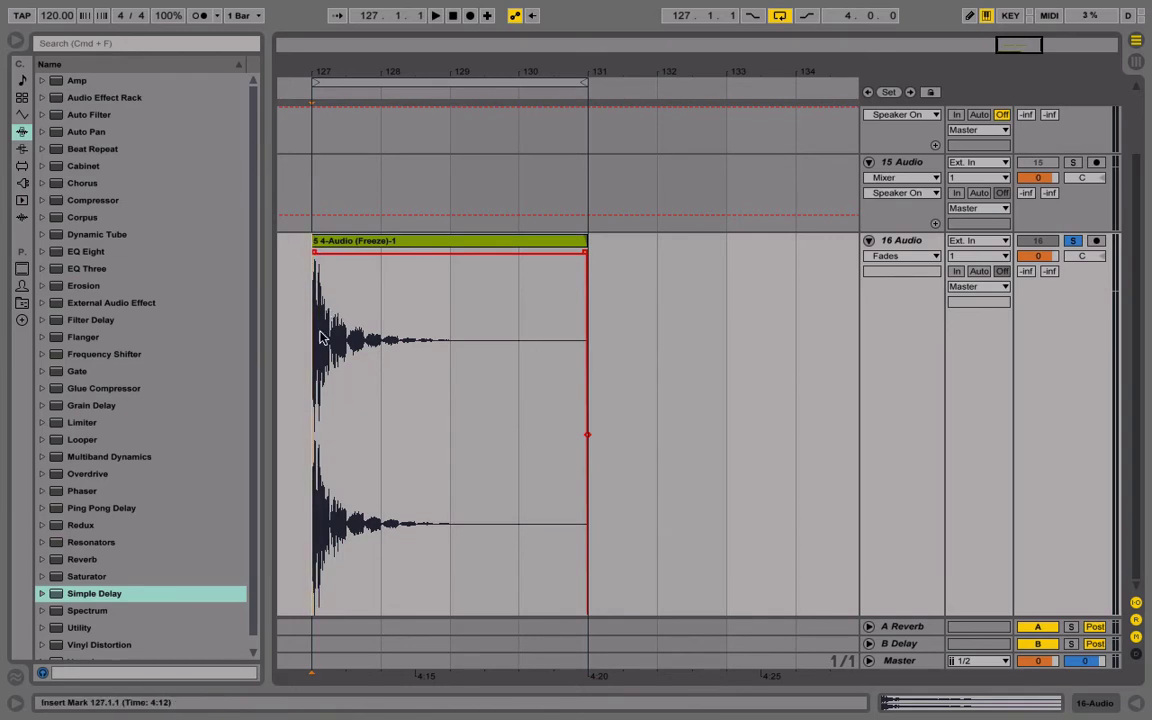
left_click_drag(320, 337, 588, 355)
left_click_drag(585, 253, 607, 251)
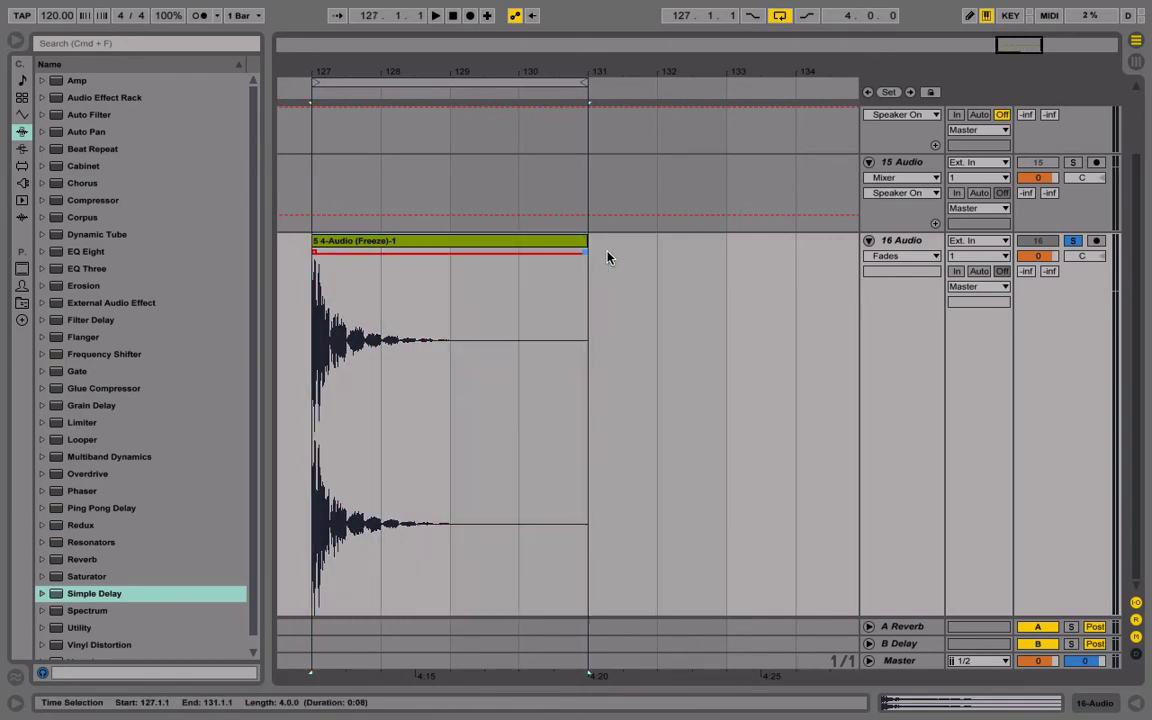
Move the consolidated clip into the first Session View slot of the 16 Audio track.
left_click(451, 243)
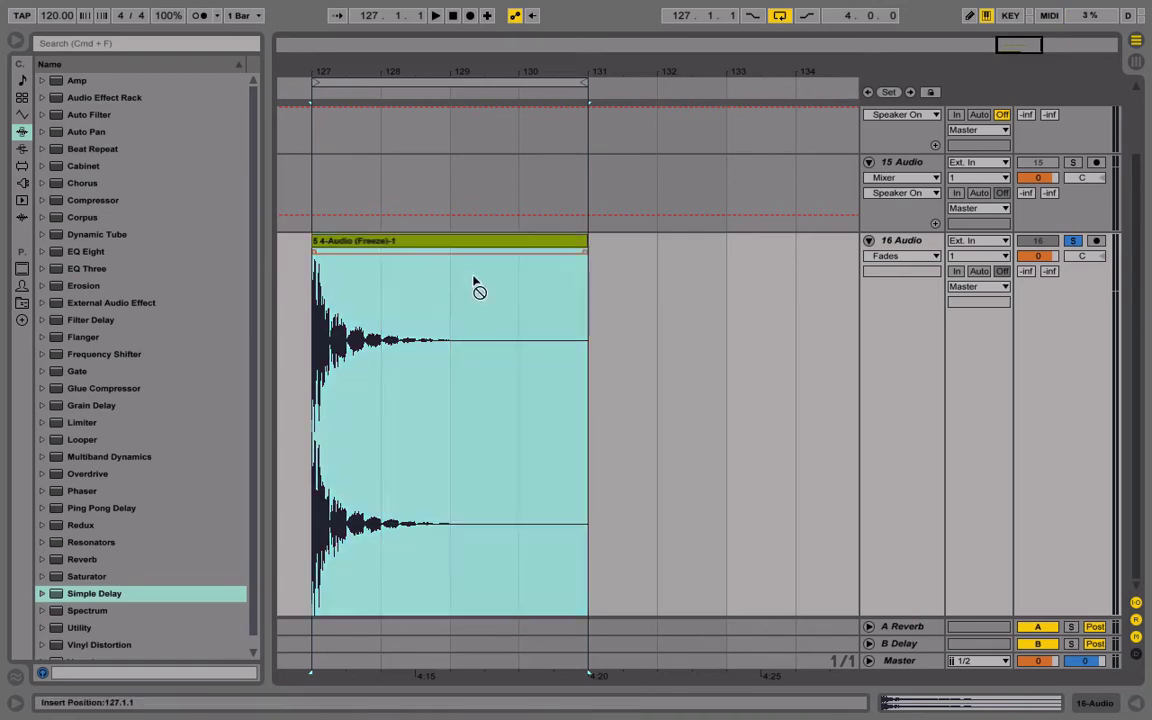
key("Tab")
Rename the 16 Audio track as CRASH.
right_click(700, 62)
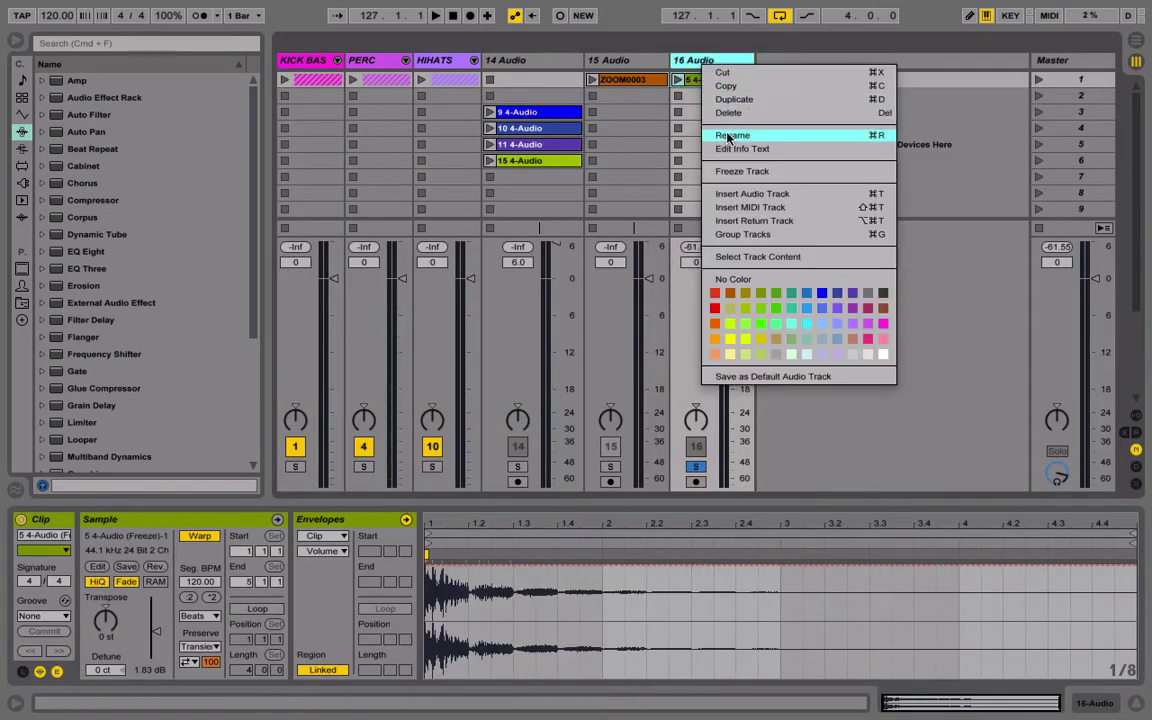
left_click(728, 136)
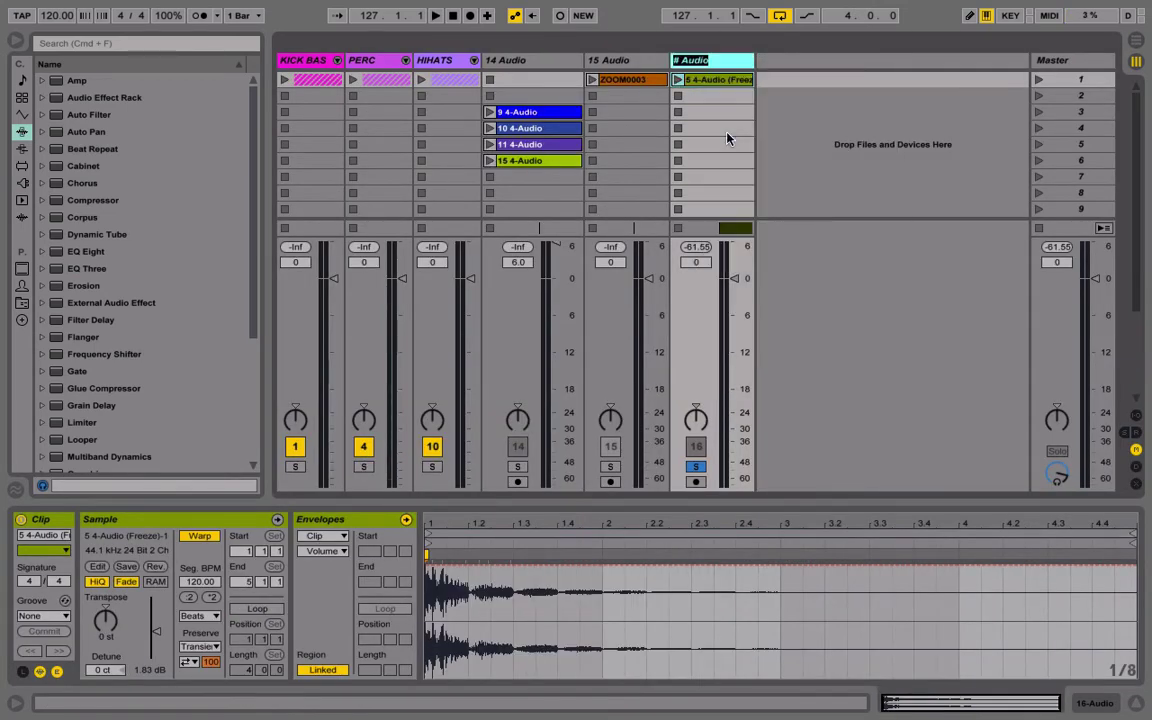
type("CRAs")
key("BackSpace")
type("A")
key("BackSpace")
type("SH")
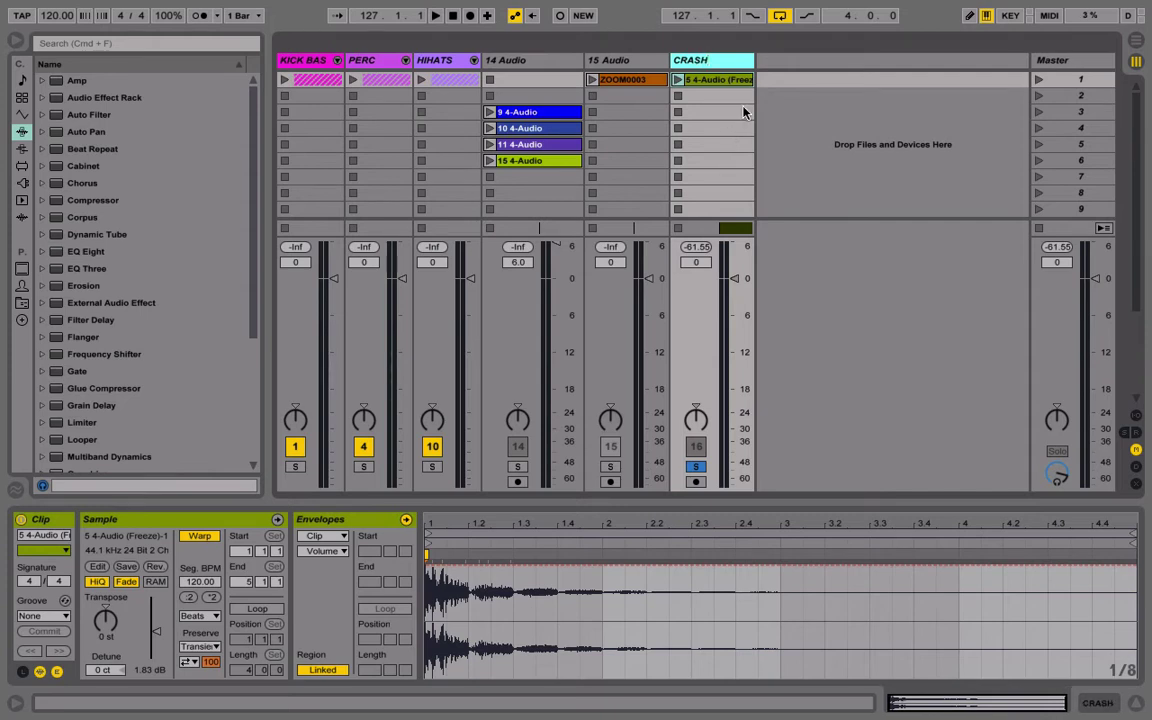
Rename the clip in the CRASH track's first slot as CRASH.
right_click(724, 79)
left_click(765, 148)
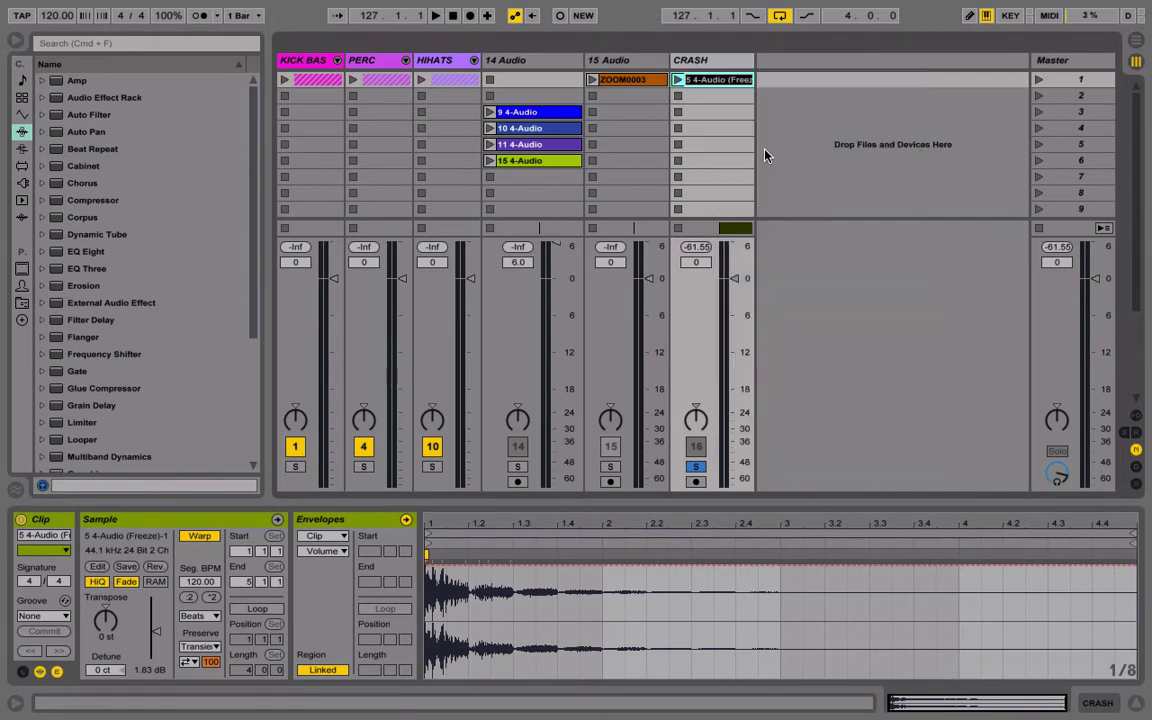
type("CRASH")
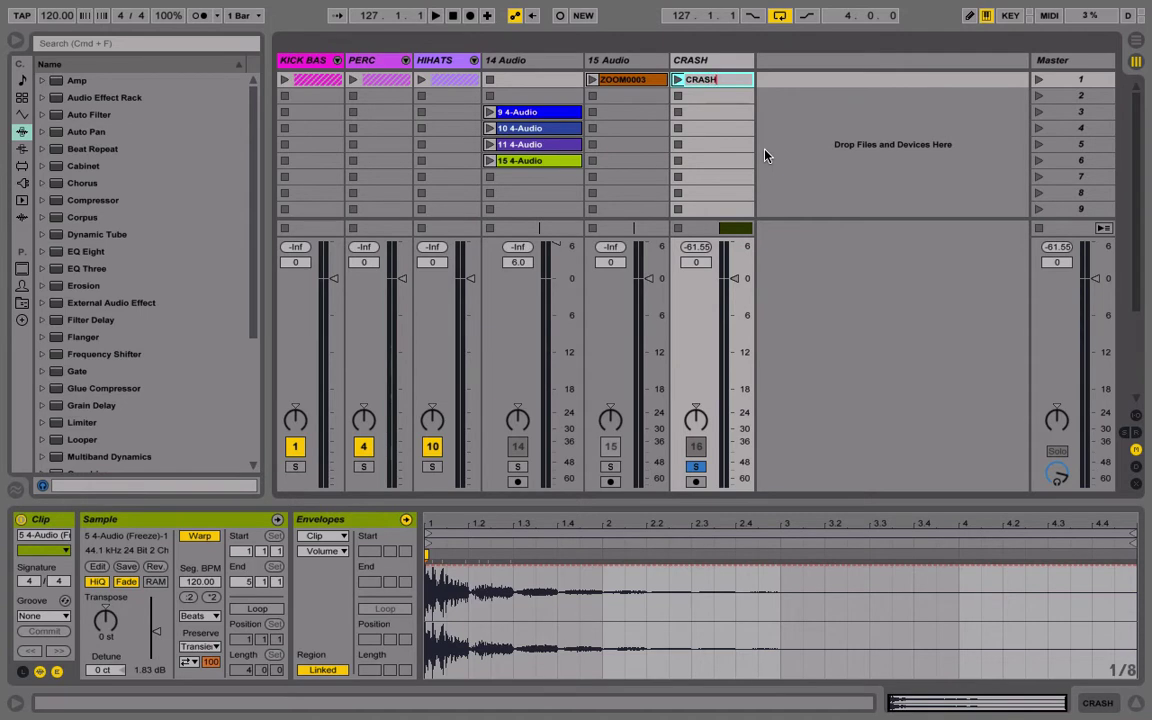
key("Return")
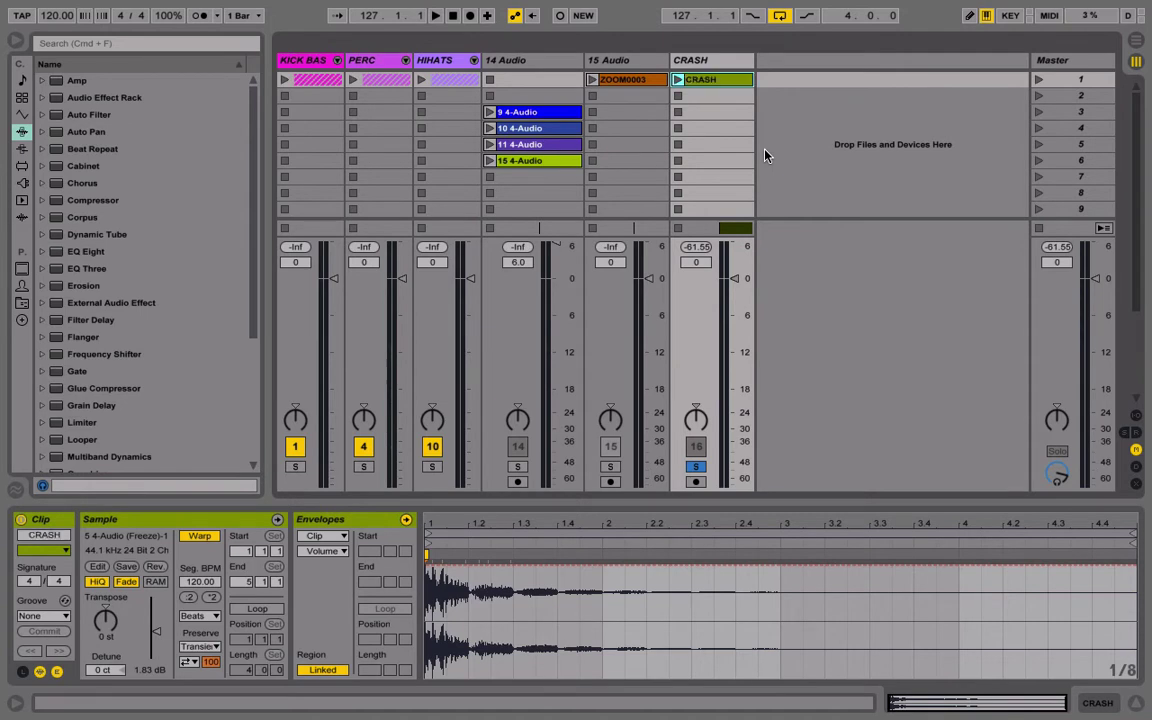
Color the CRASH track and its clip light purple like HIHATS, and move the track directly after HIHATS.
right_click(705, 61)
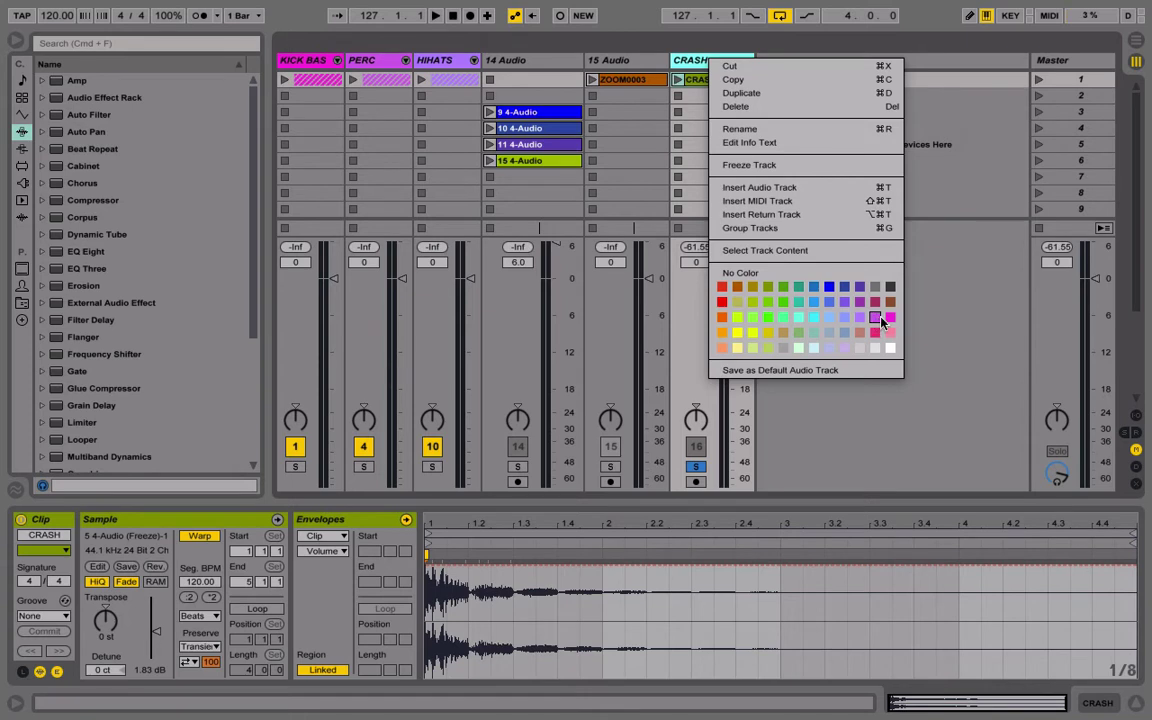
left_click(863, 320)
right_click(713, 80)
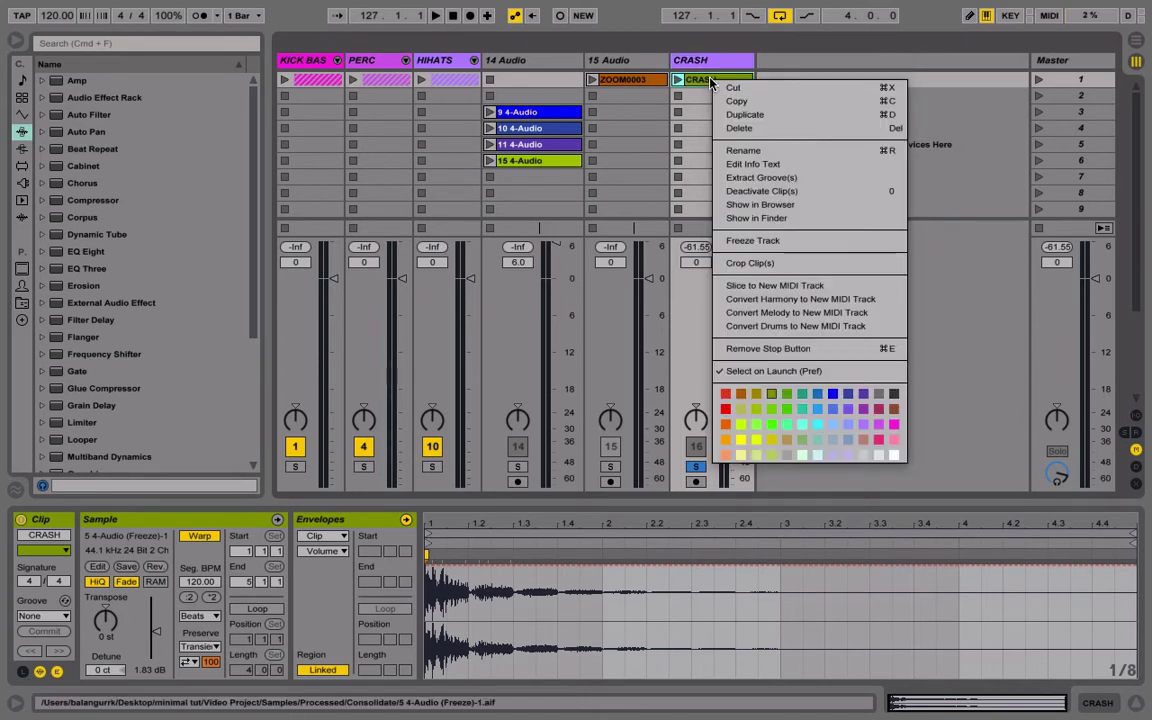
left_click(866, 425)
left_click(734, 140)
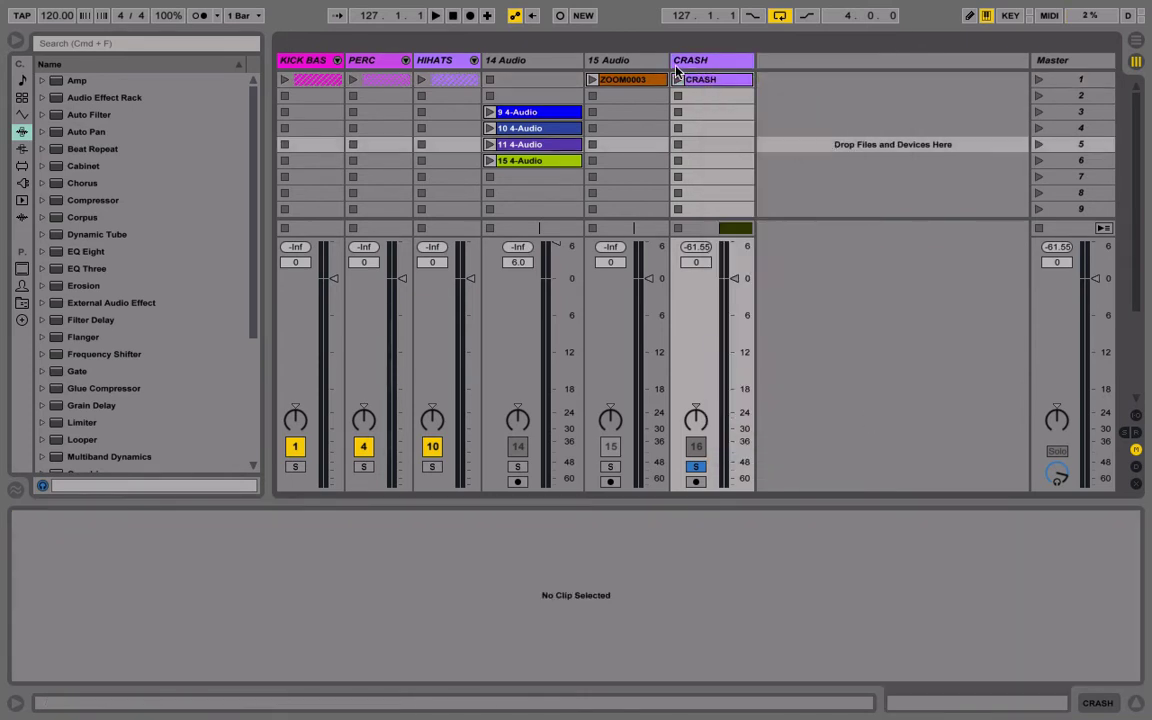
left_click_drag(698, 62, 545, 62)
Turn on looping for the CRASH clip and set its loop length to 32 bars.
left_click(508, 80)
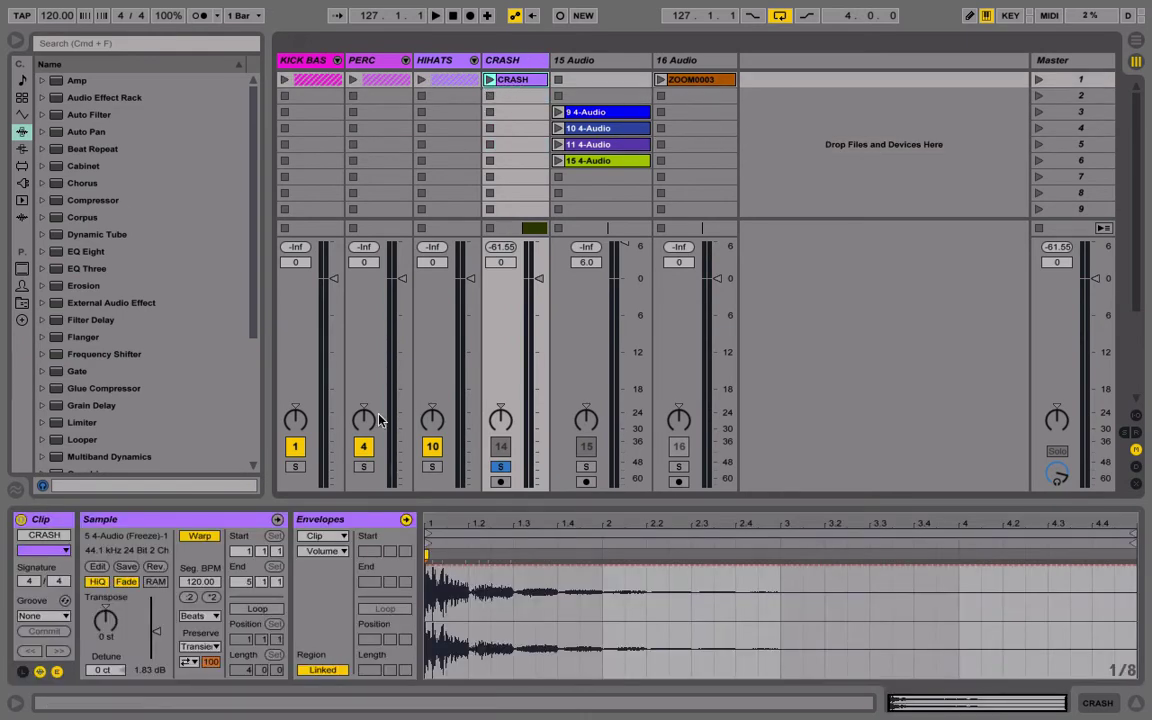
left_click(256, 609)
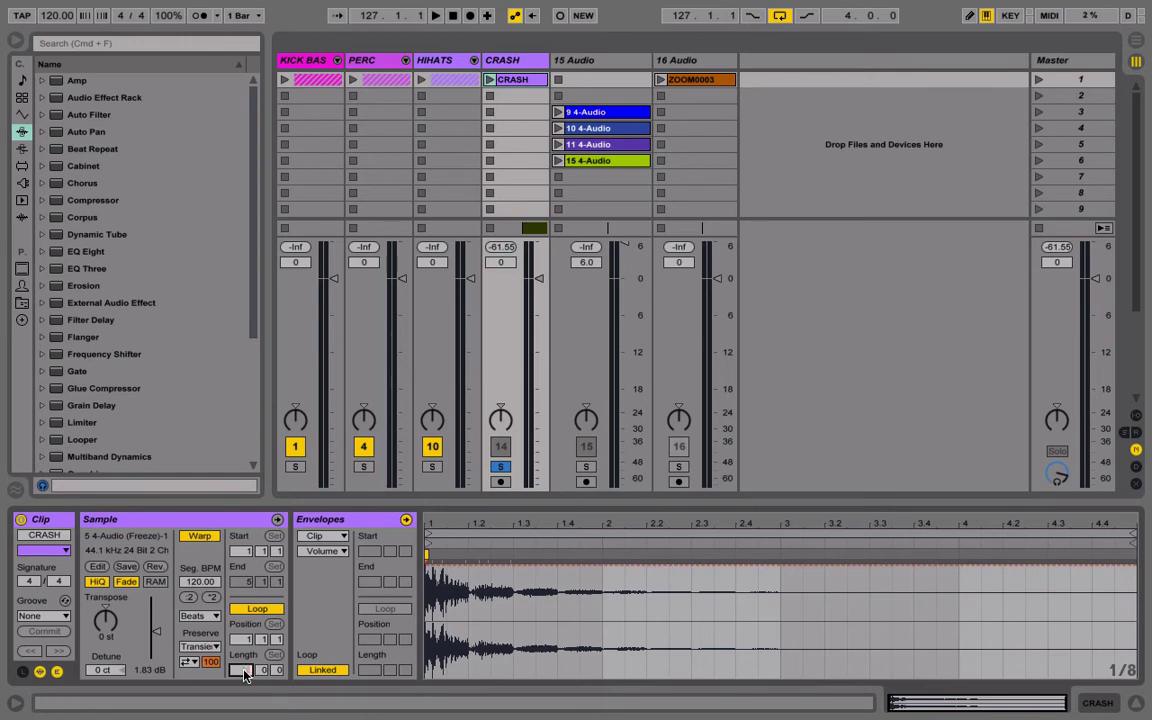
key("Return")
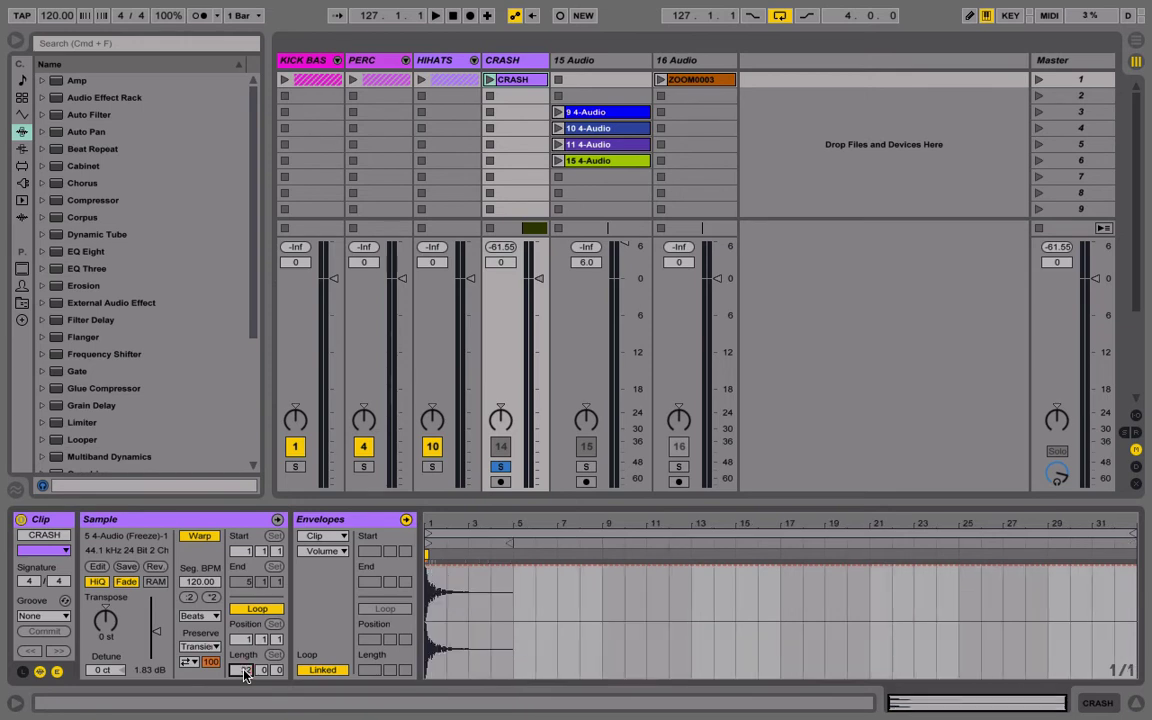
Play the first scene, stop playback, and reset the CRASH clip's gain to 0.00 dB.
left_click(1052, 80)
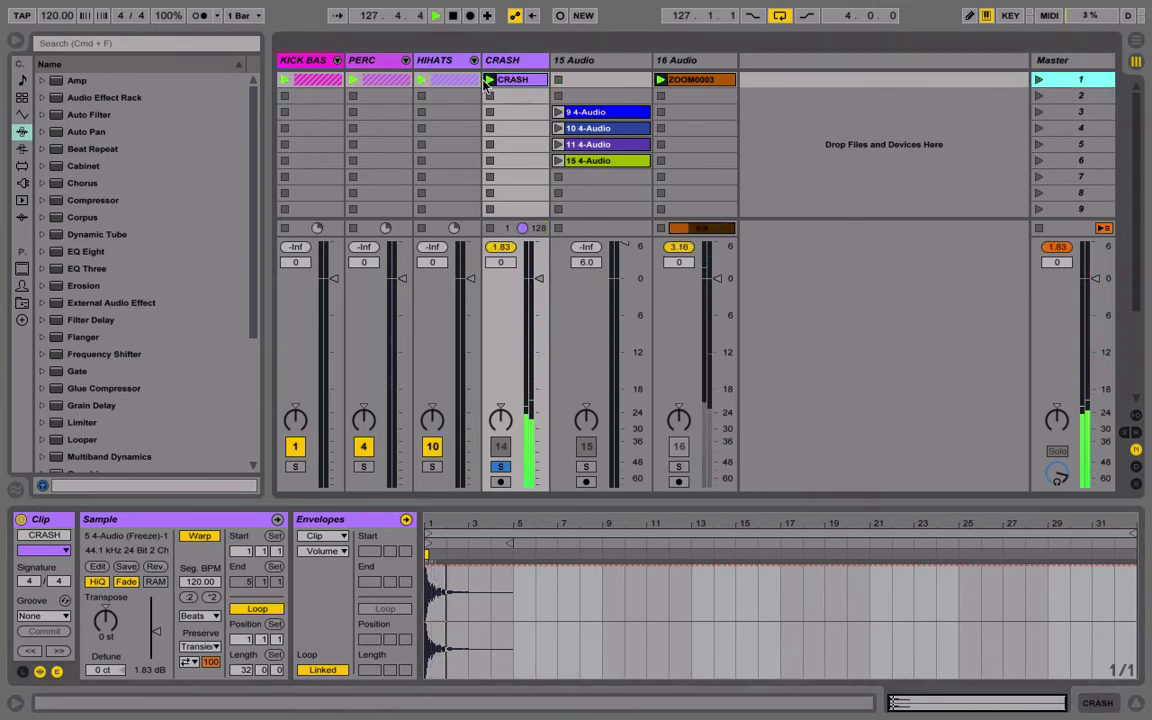
left_click(21, 269)
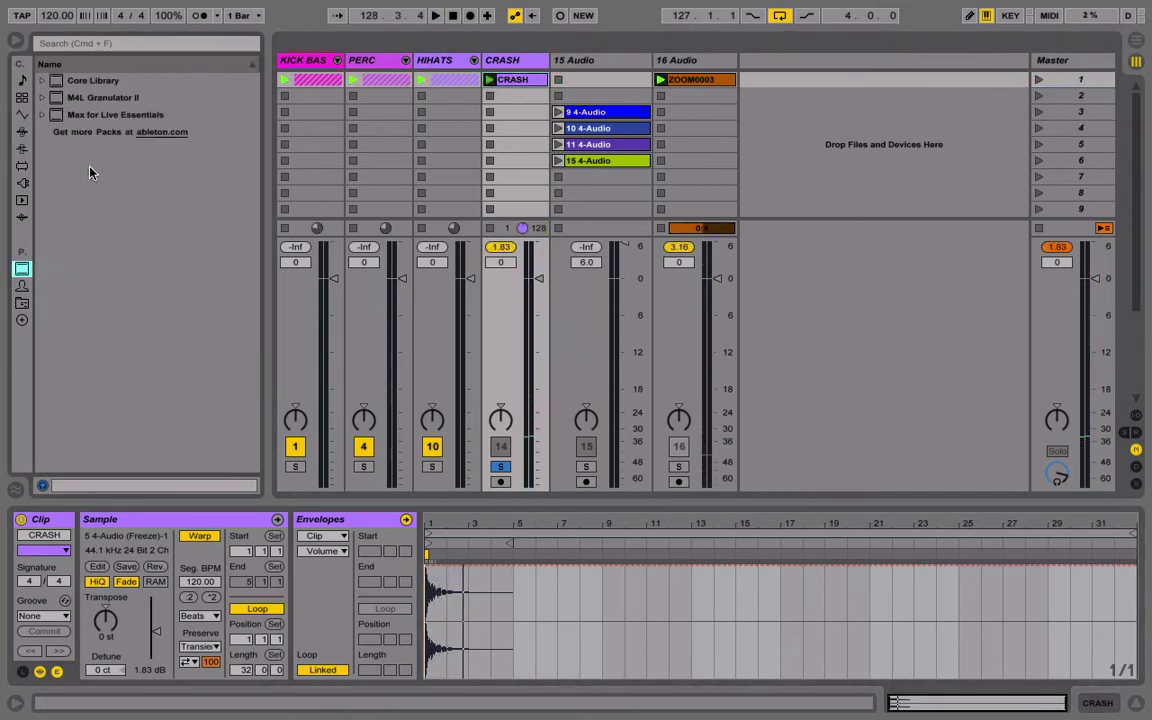
left_click(489, 62)
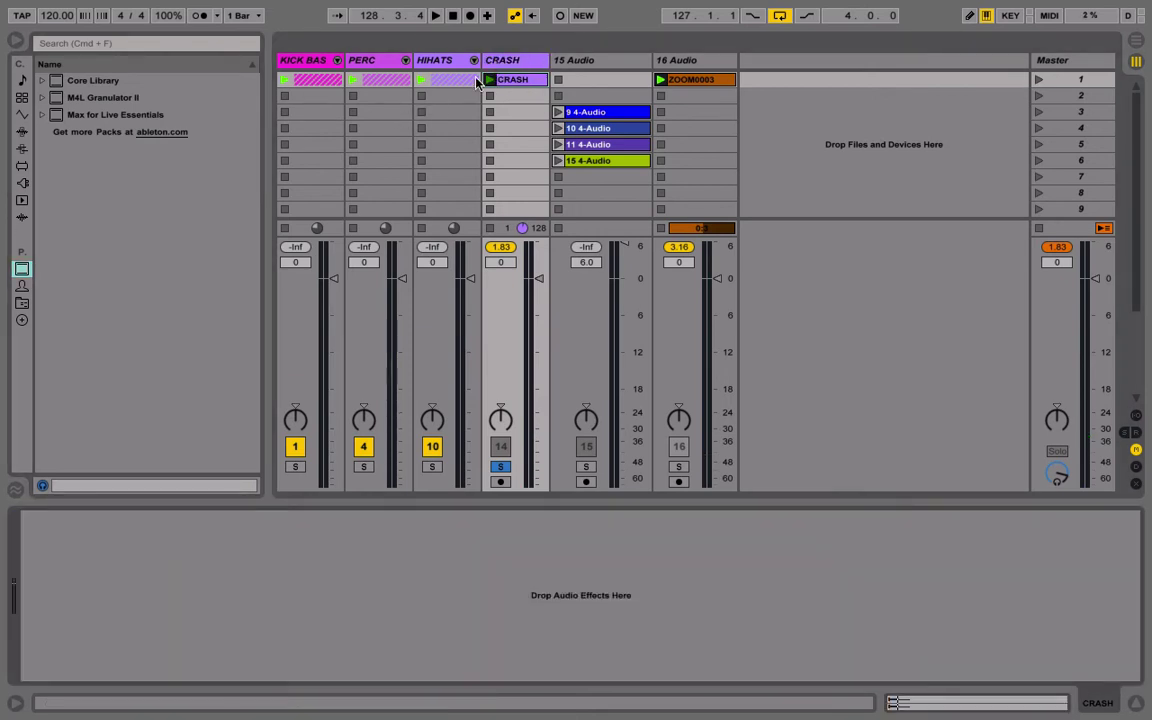
left_click(503, 80)
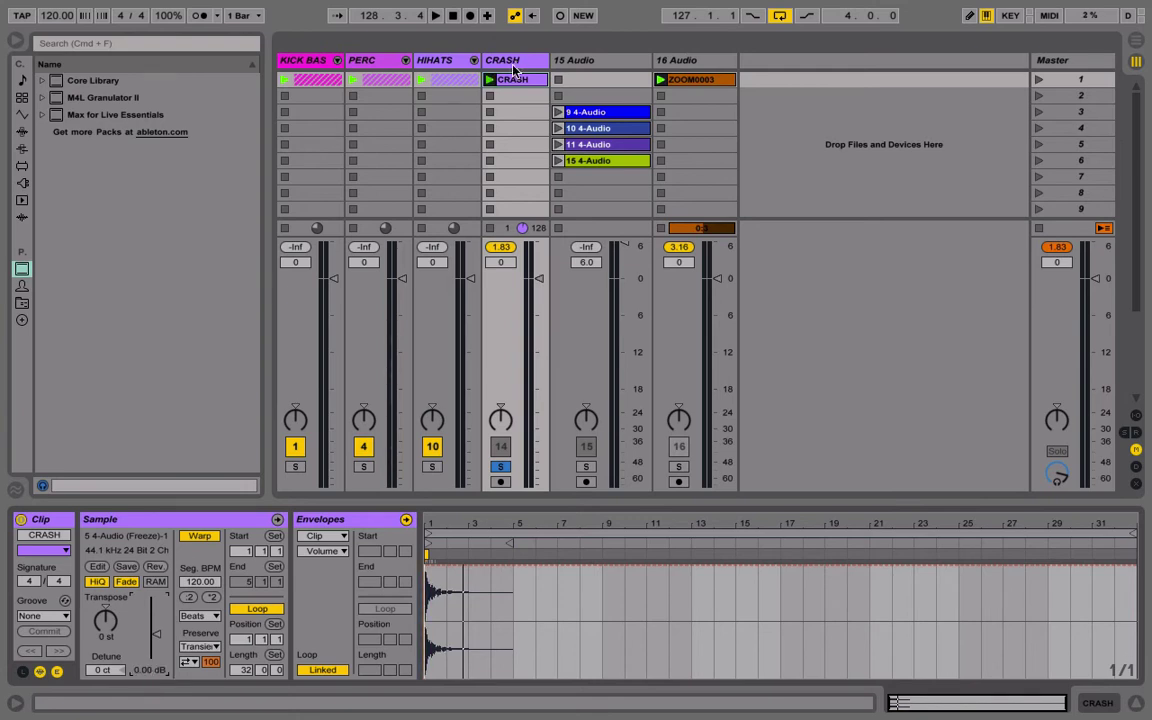
Relaunch the first scene, lower the CRASH track's volume to -15.0 dB and unsolo the track.
left_click(1057, 83)
left_click_drag(538, 278, 538, 369)
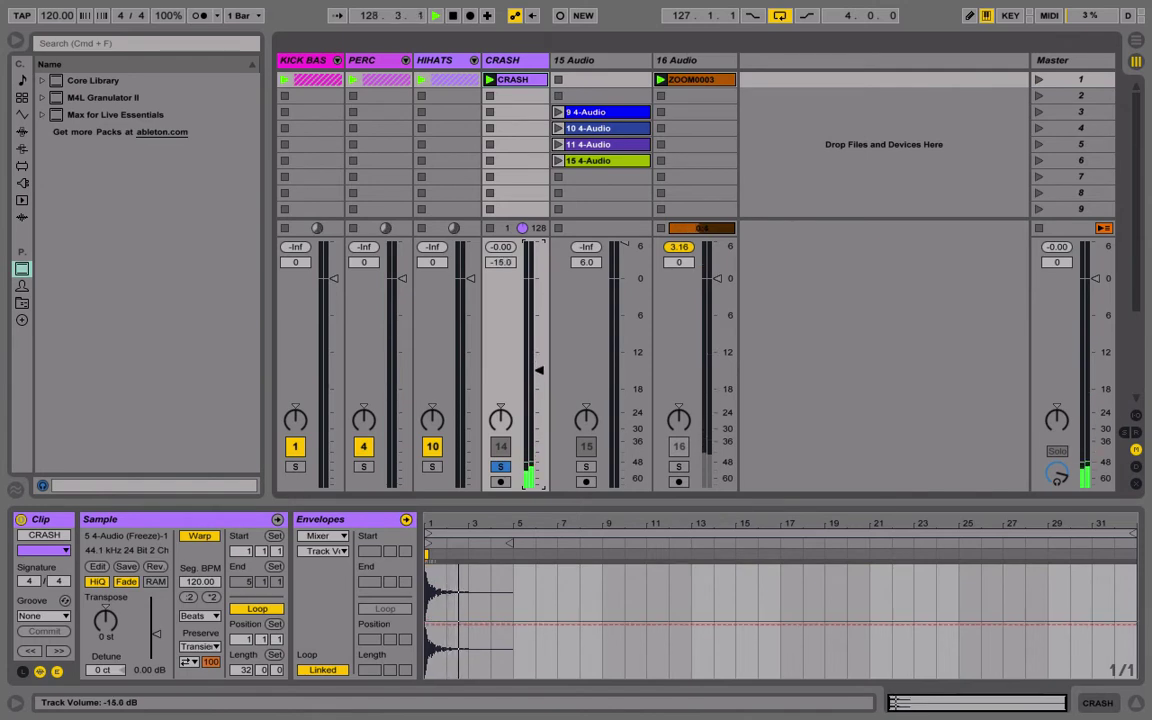
left_click(501, 466)
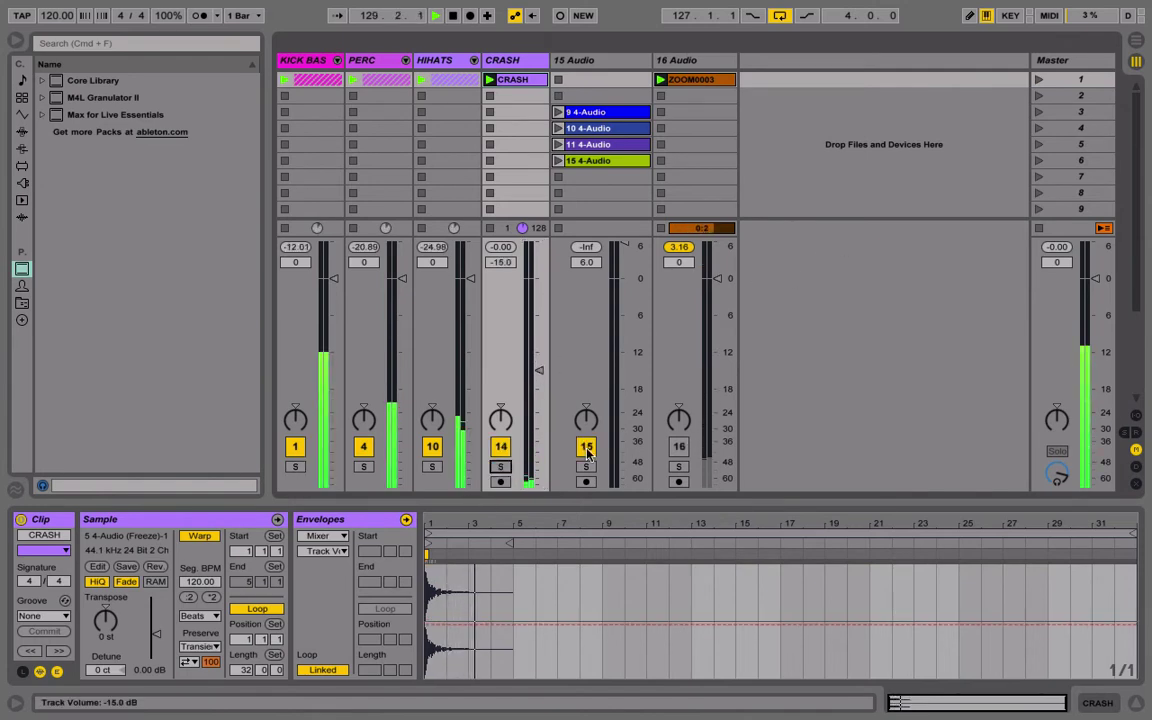
Set the CRASH track's volume to -18.0 dB while playing the first scene, comparing it against -15.0 dB.
left_click(1041, 77)
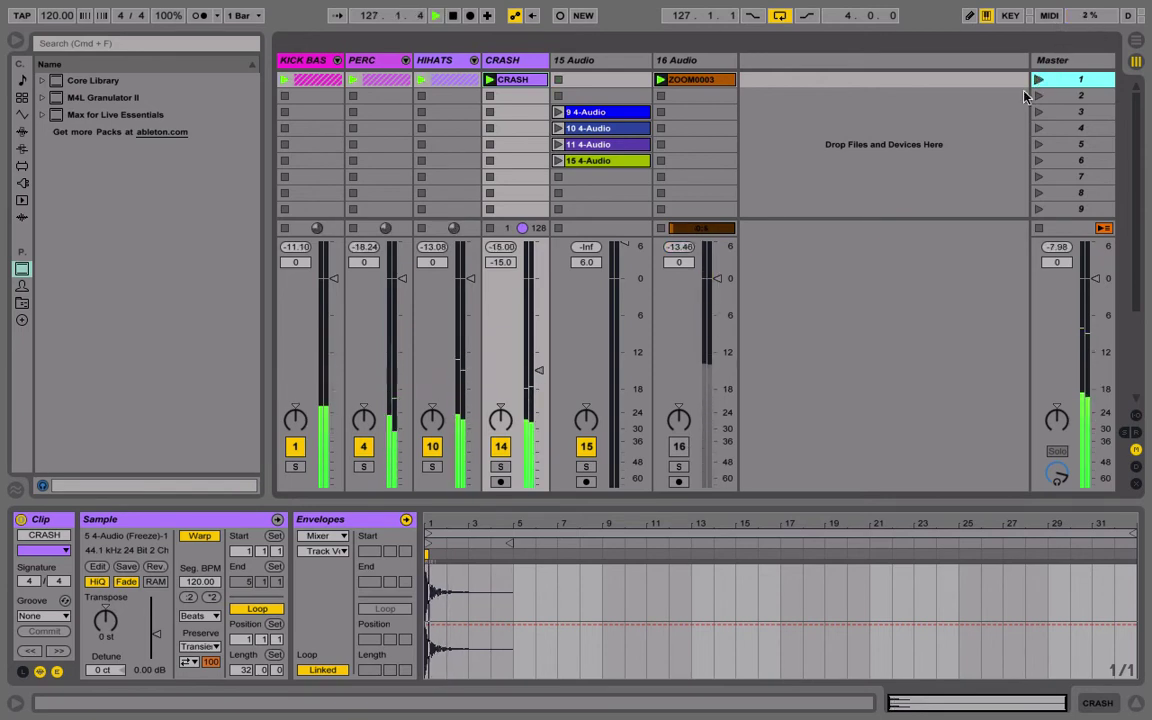
left_click(539, 371)
left_click_drag(539, 371, 539, 389)
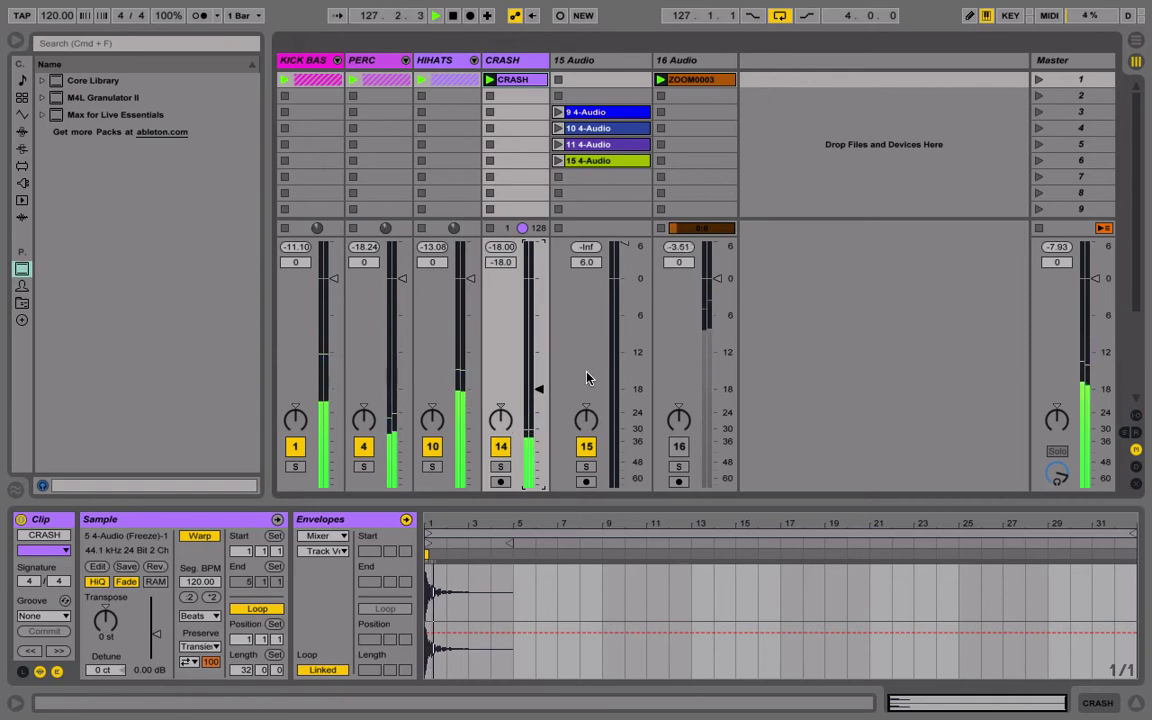
key("Up")
key("Up")
key("Up")
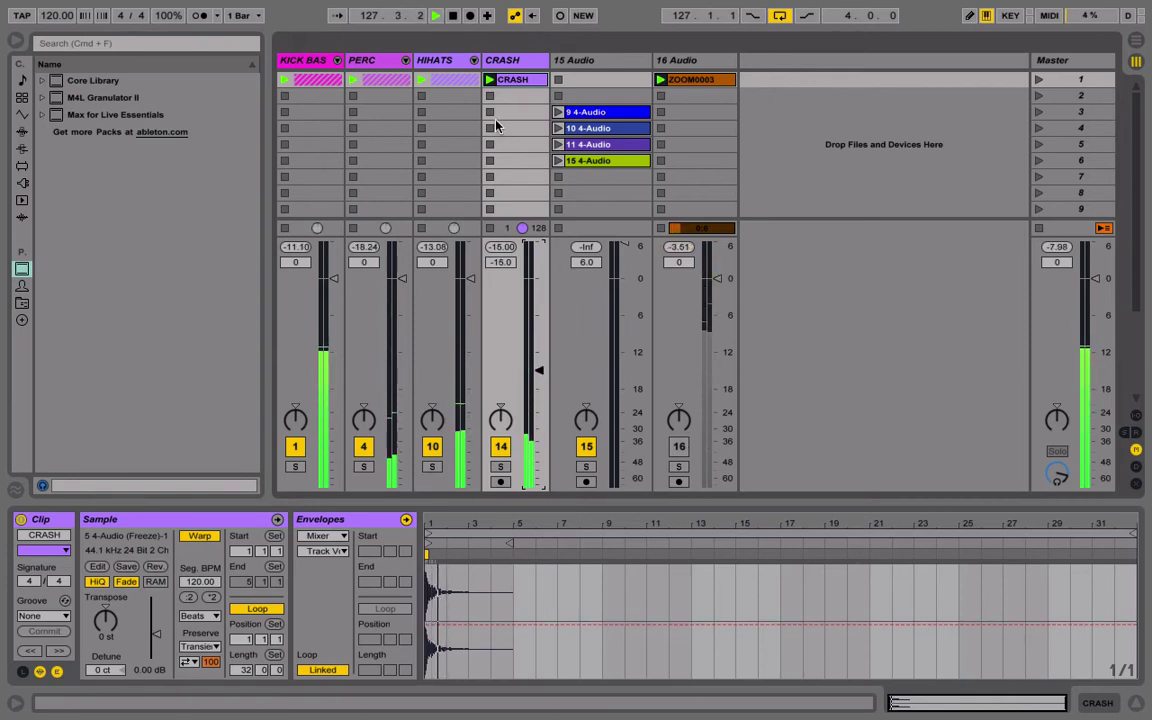
left_click_drag(532, 380, 538, 385)
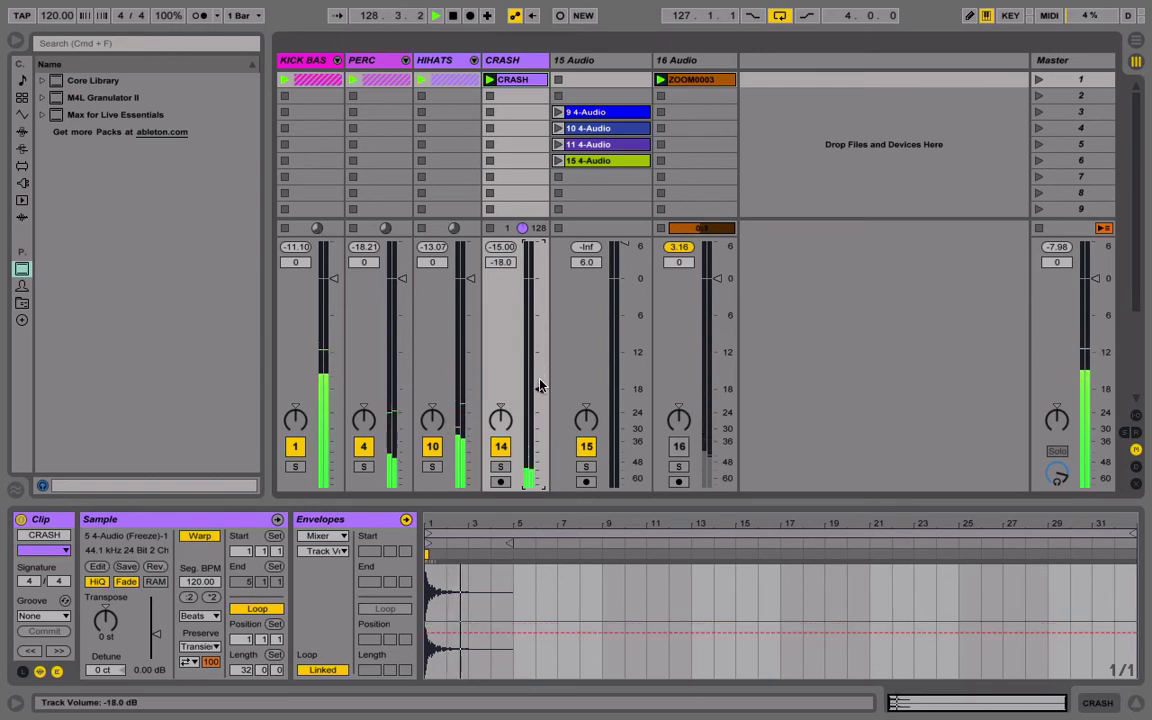
key("space")
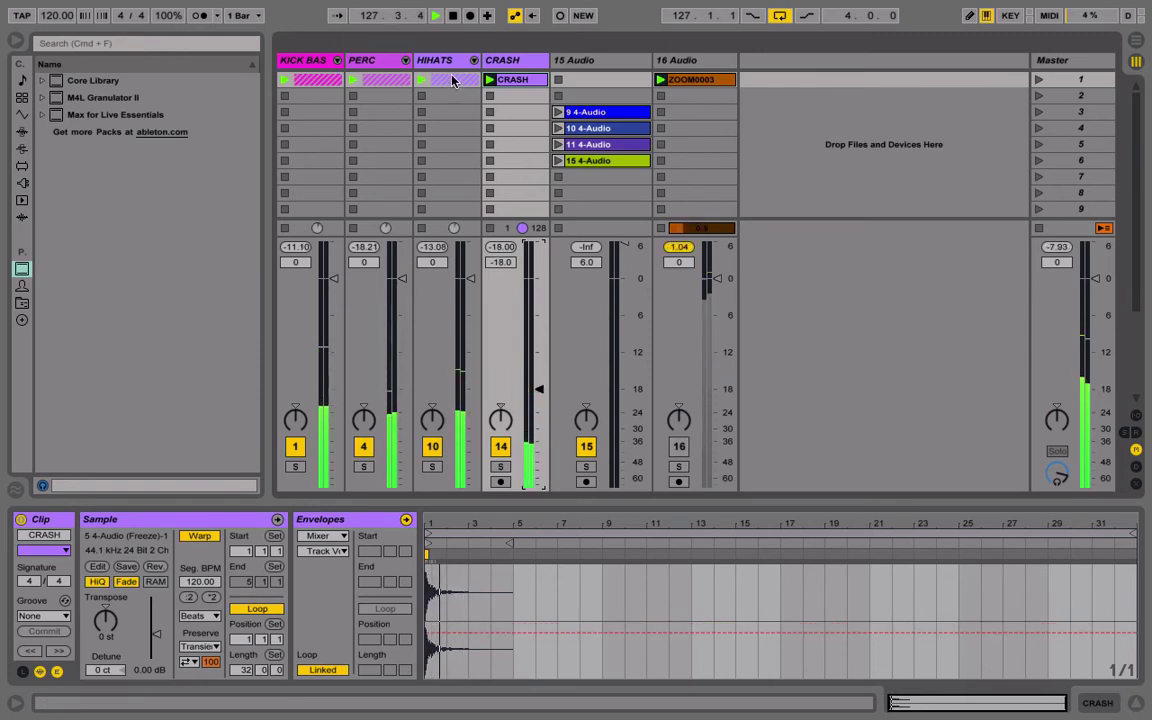
left_click(451, 16)
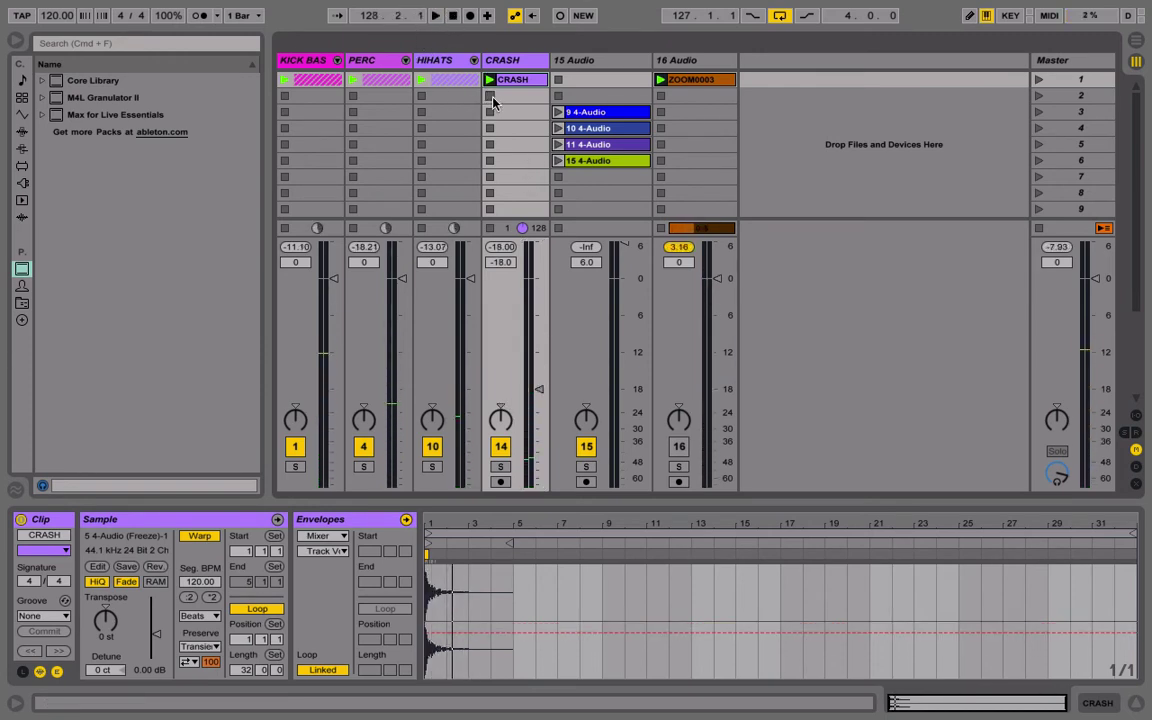
Launch the 9 4-Audio clip and solo the 15 Audio track to hear it alone.
left_click(558, 112)
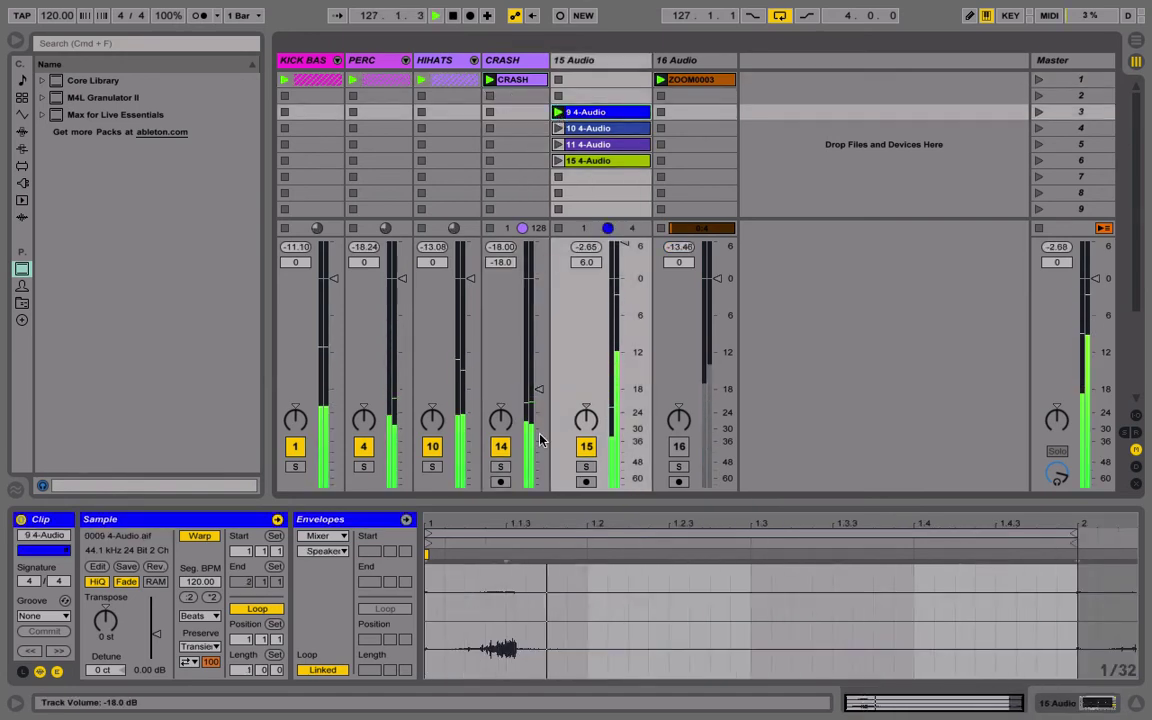
left_click(586, 467)
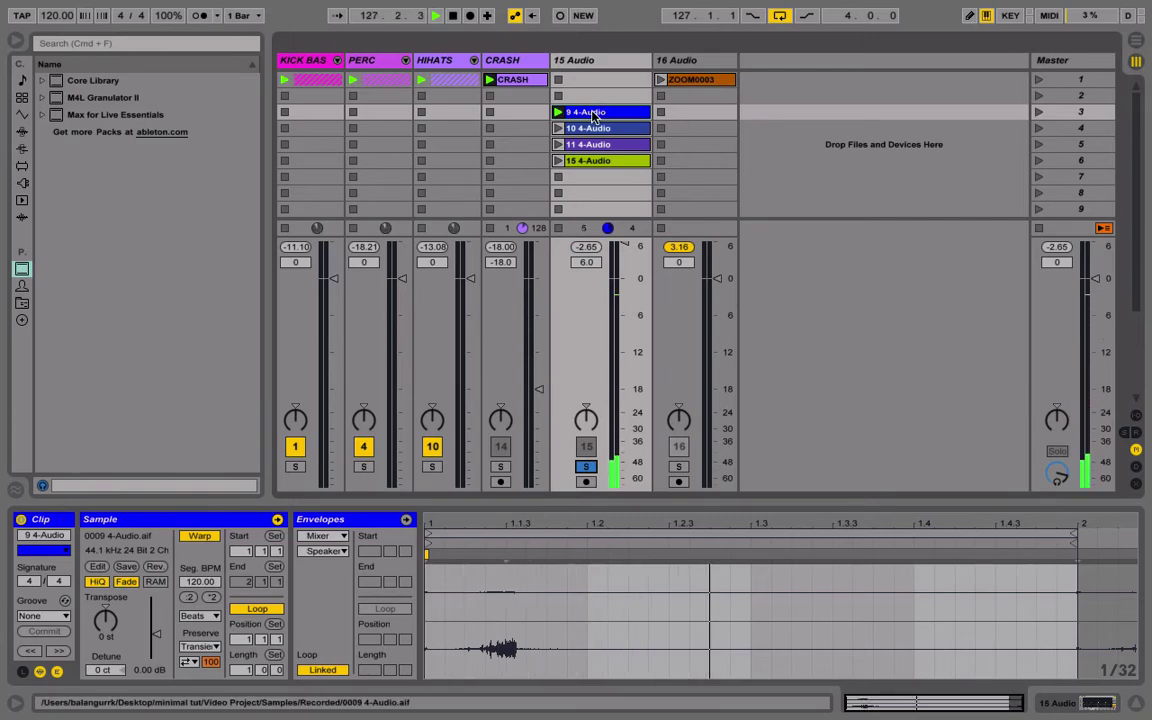
Bring the 9 4-Audio clip into the Arrangement View at bar 128 on the 15 Audio track.
key("Tab")
left_click_drag(592, 117, 393, 522)
scroll(889, 190, "up", 3)
left_click(869, 139)
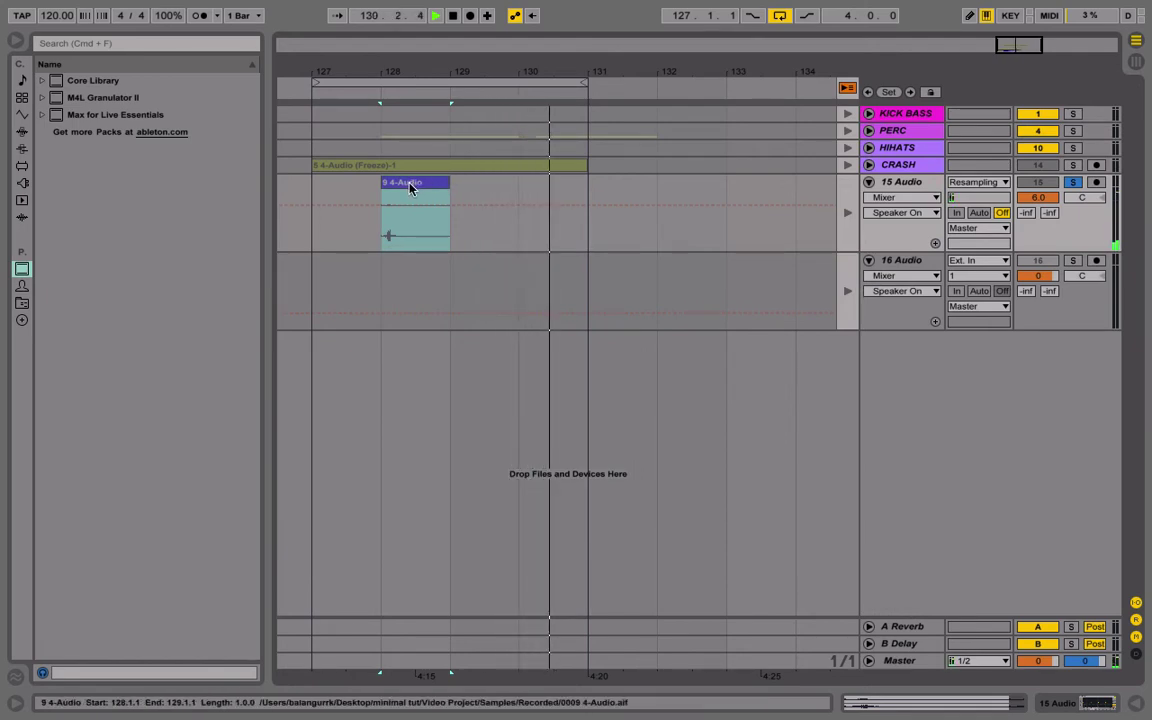
Delete the arrangement clip from the CRASH track and move the 9 4-Audio clip to bar 127 on 16 Audio.
left_click(434, 165)
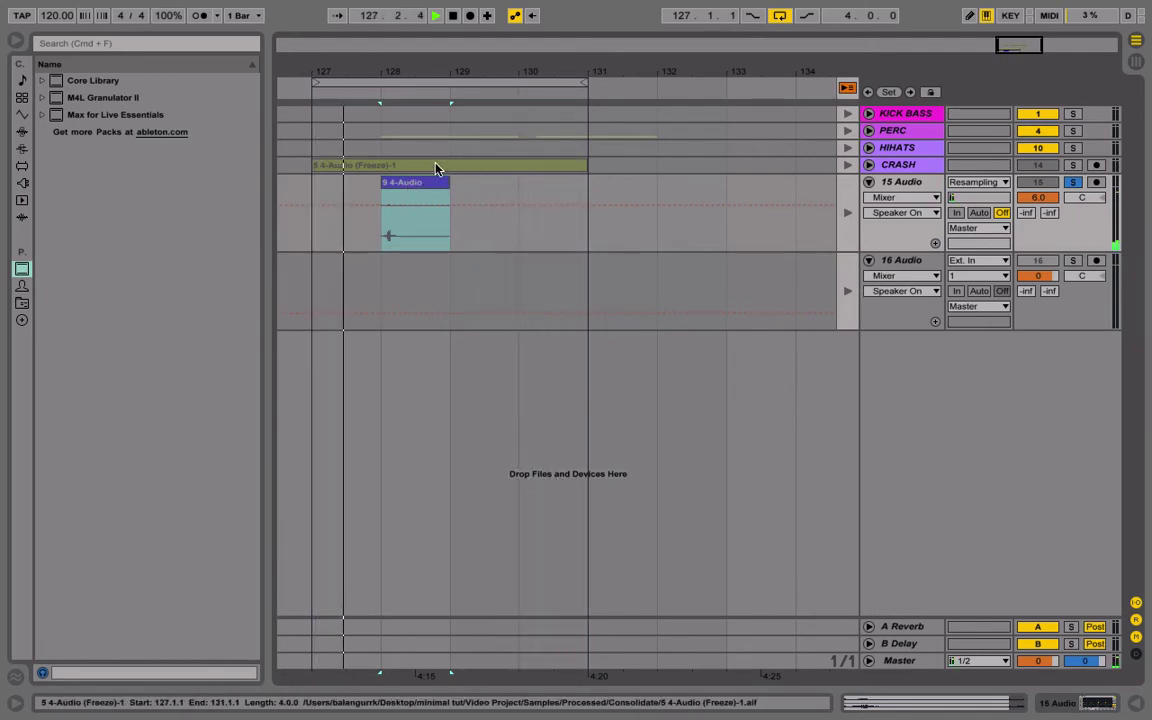
key("Delete")
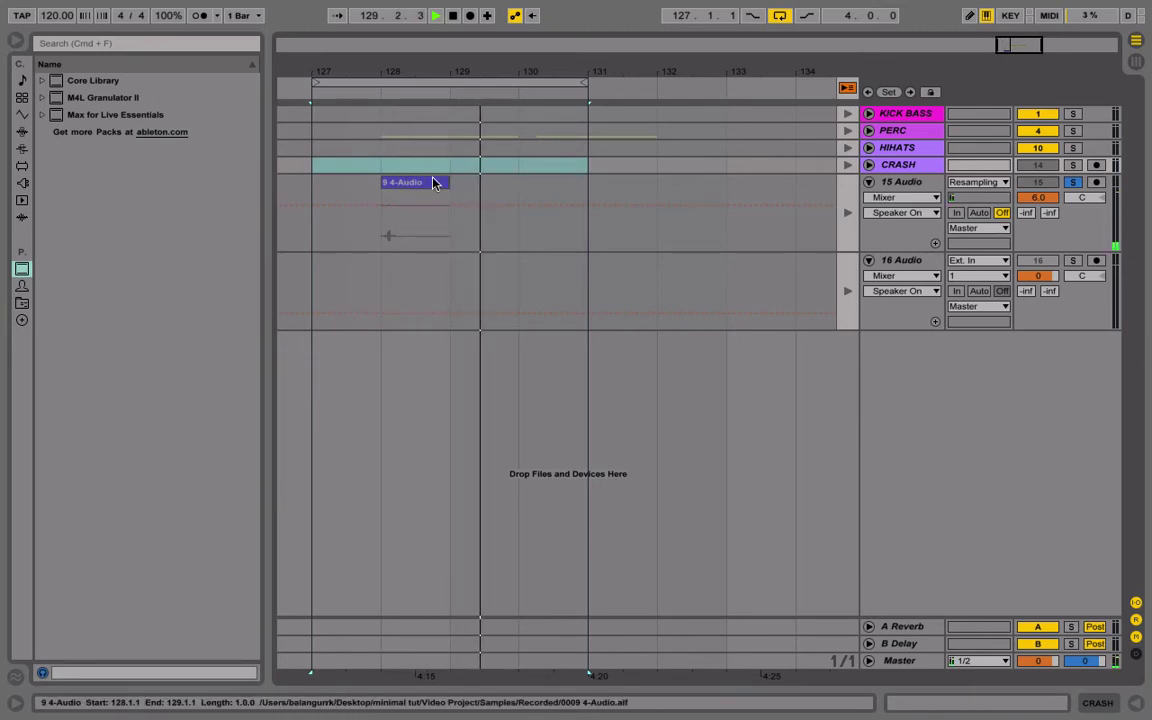
left_click_drag(420, 203, 342, 325)
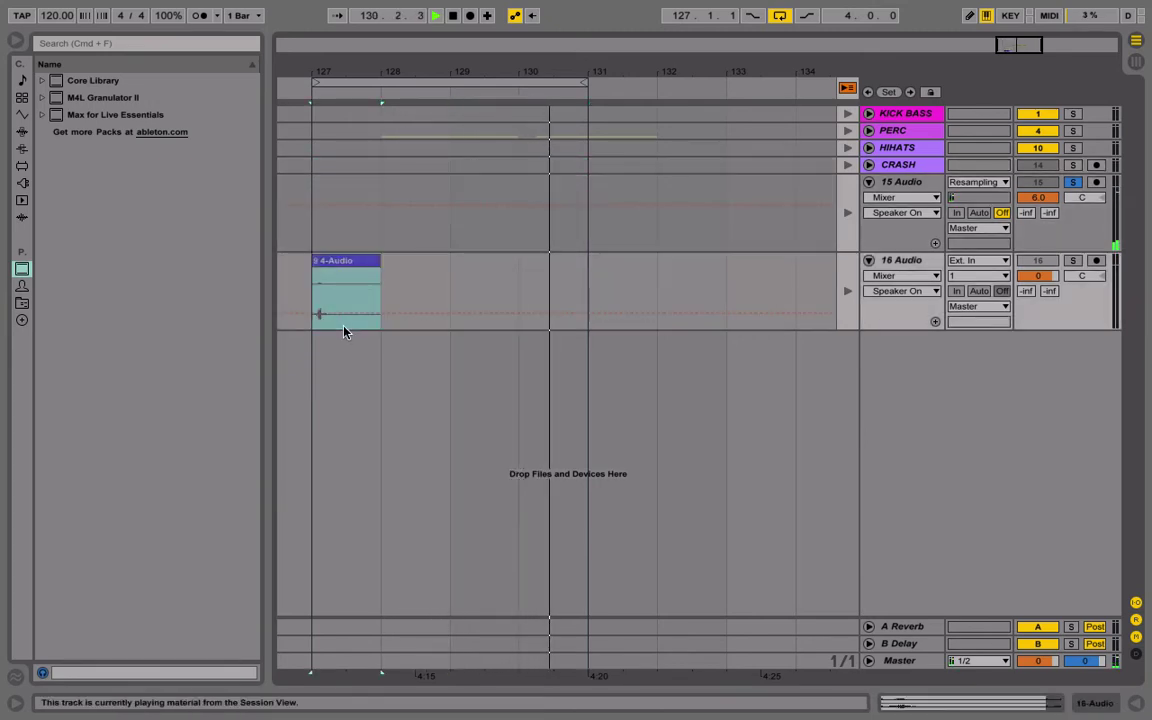
Set the arrangement grid to 1/4 and shorten the loop to the single bar starting at 127.
right_click(329, 294)
left_click(396, 401)
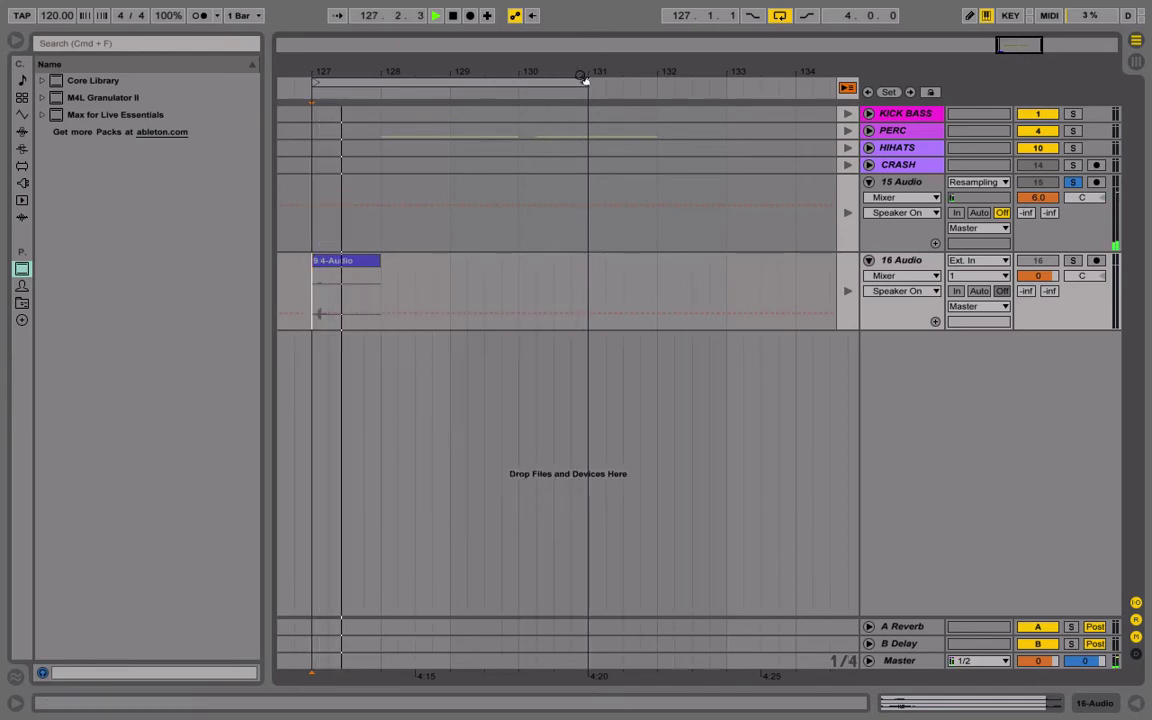
left_click_drag(579, 80, 381, 82)
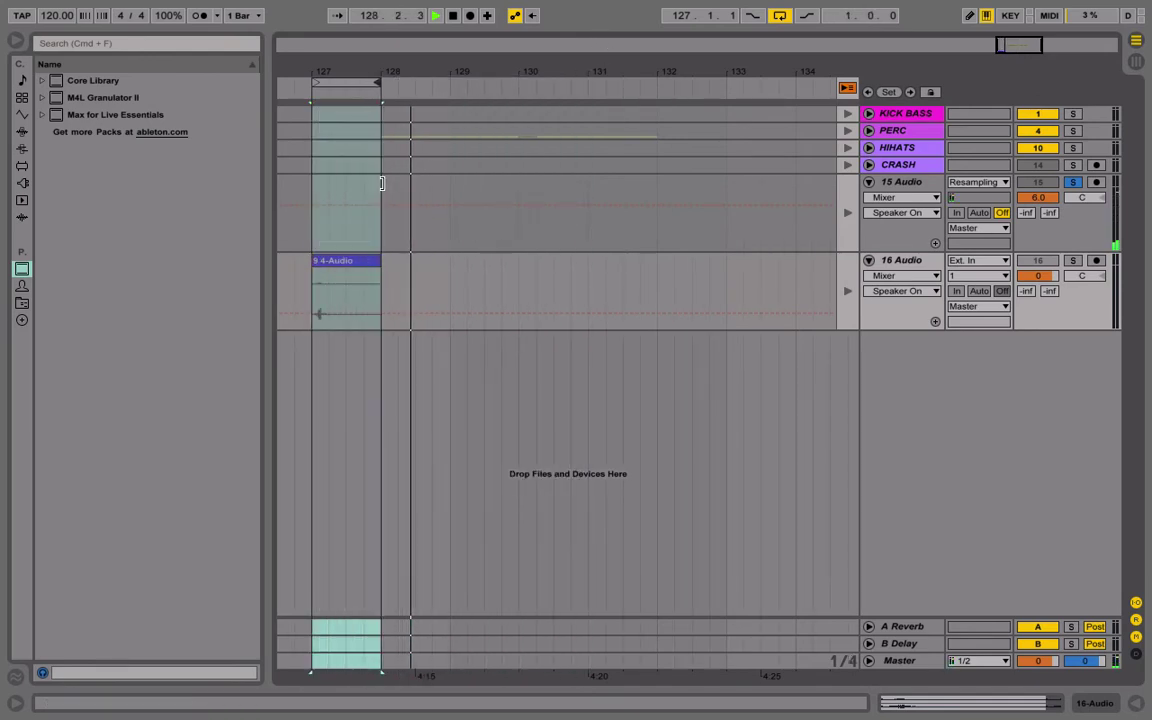
Return playback to the arrangement, unsolo the 15 Audio track, and place the insert mark at bar 127.
left_click(847, 88)
left_click(1073, 182)
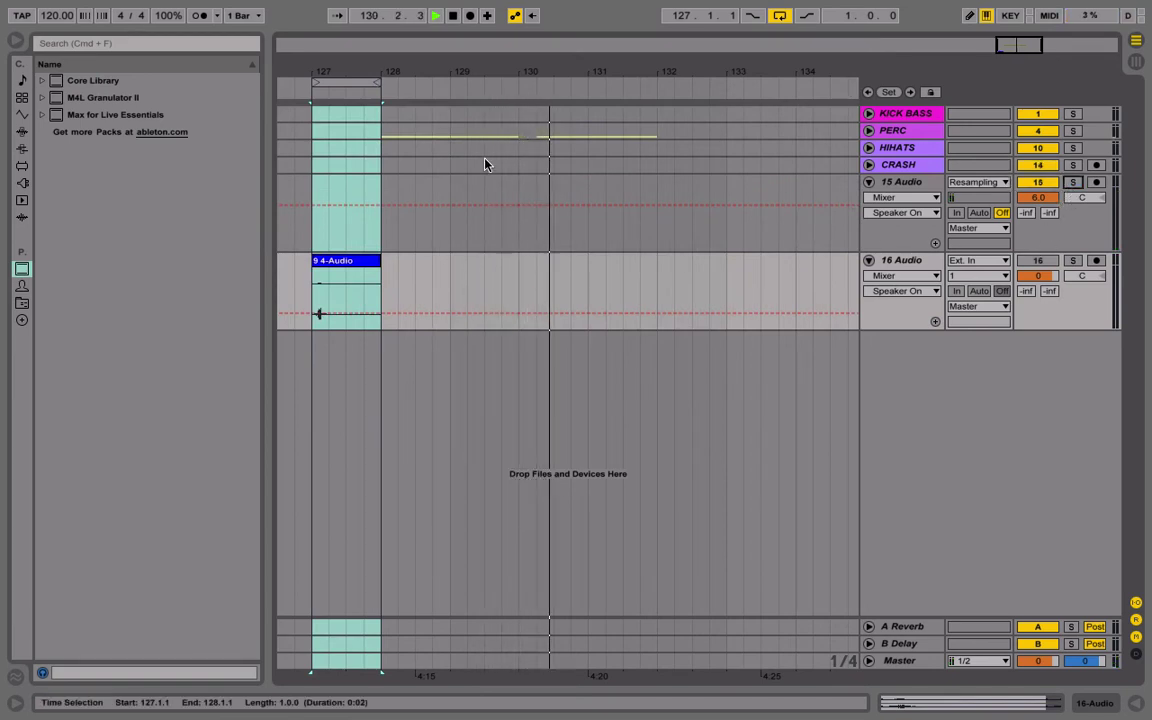
left_click(306, 231)
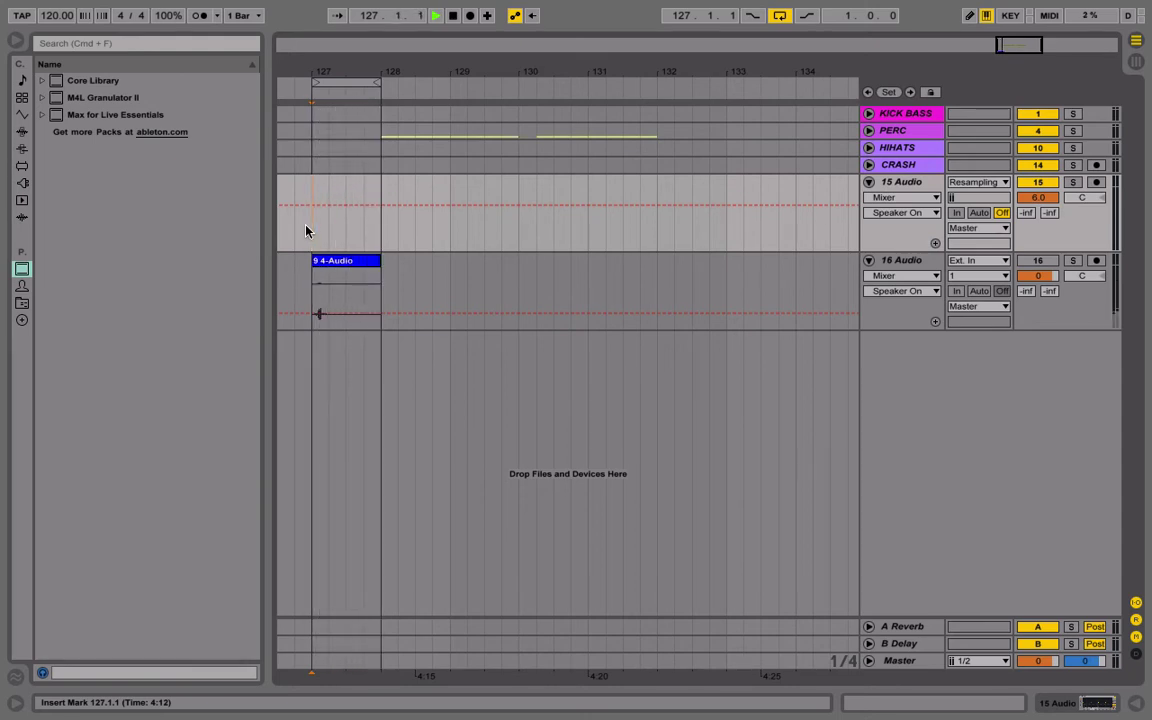
Enlarge the 16 Audio track to show its waveform in detail and set the fixed grid to 1/8.
left_click_drag(322, 73, 370, 190)
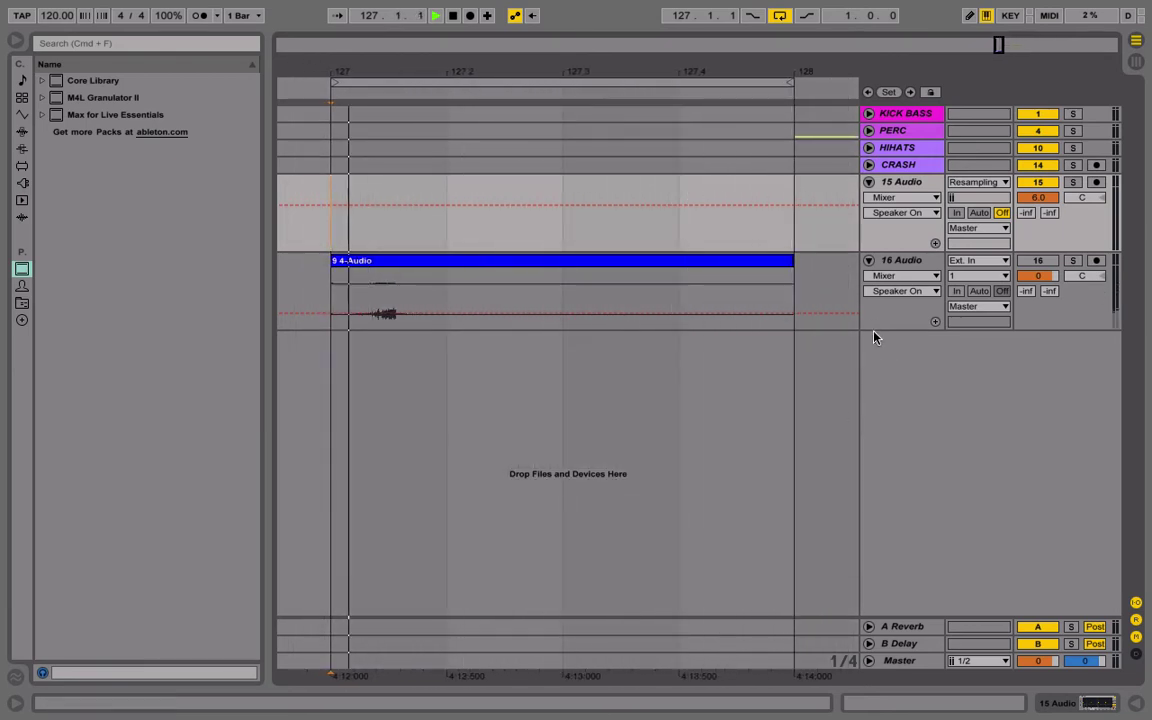
left_click_drag(872, 328, 850, 575)
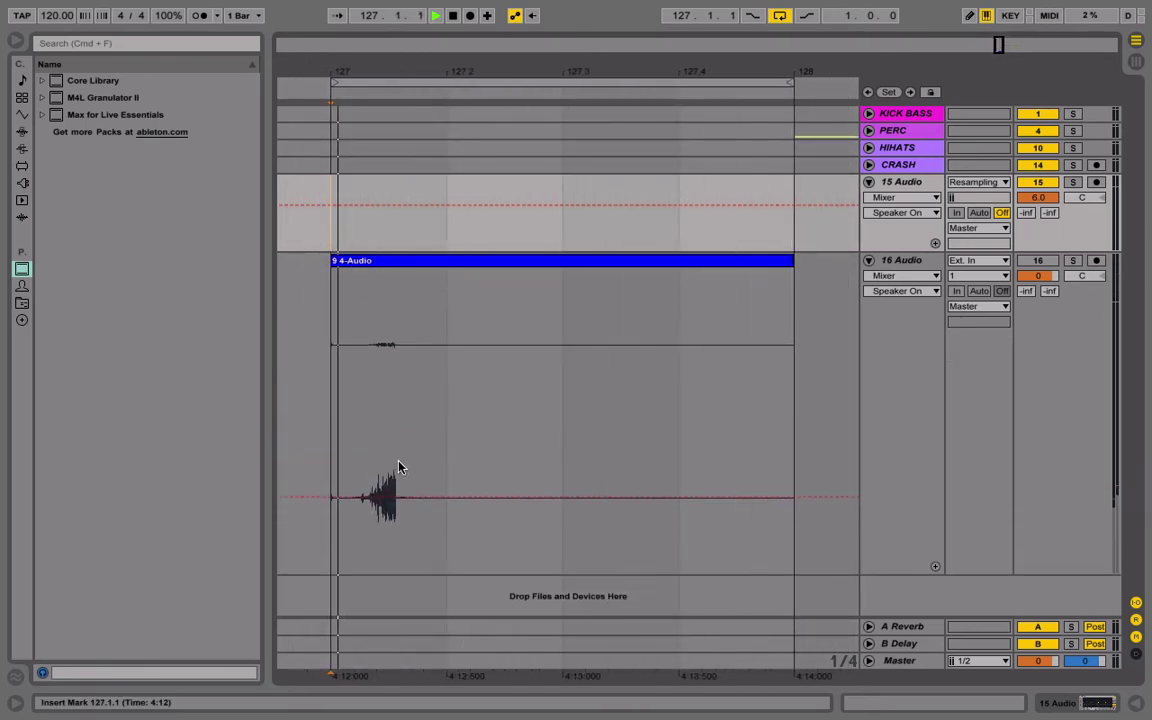
right_click(436, 333)
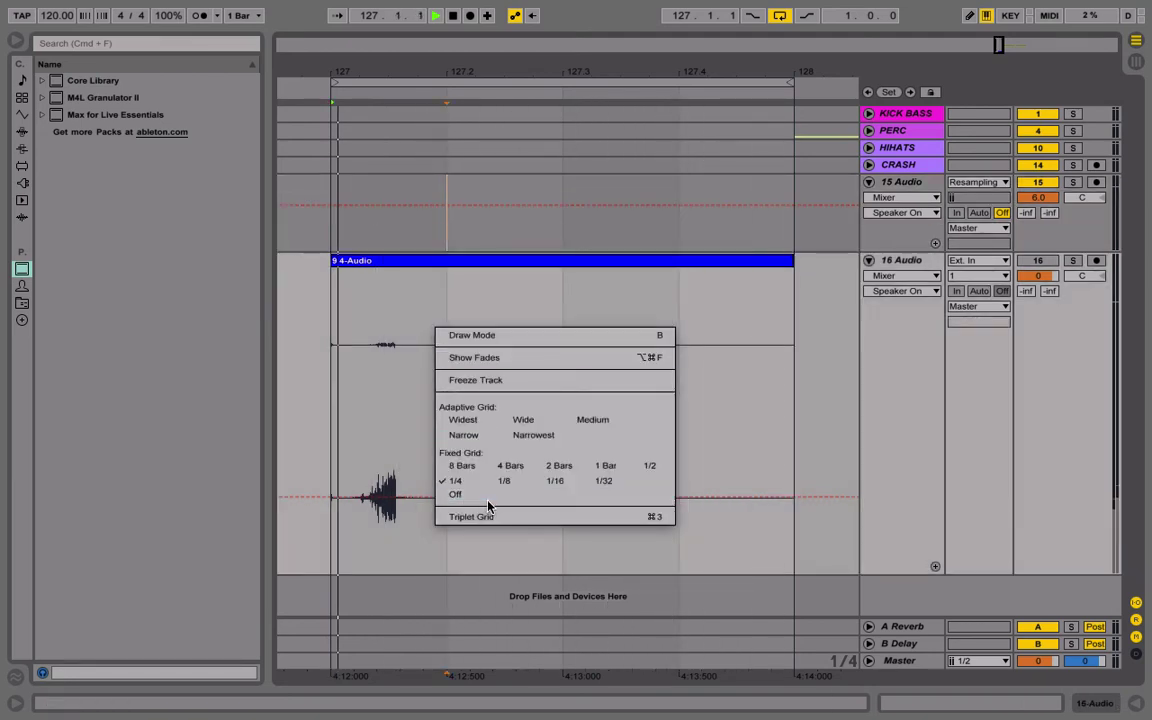
left_click(462, 484)
right_click(420, 351)
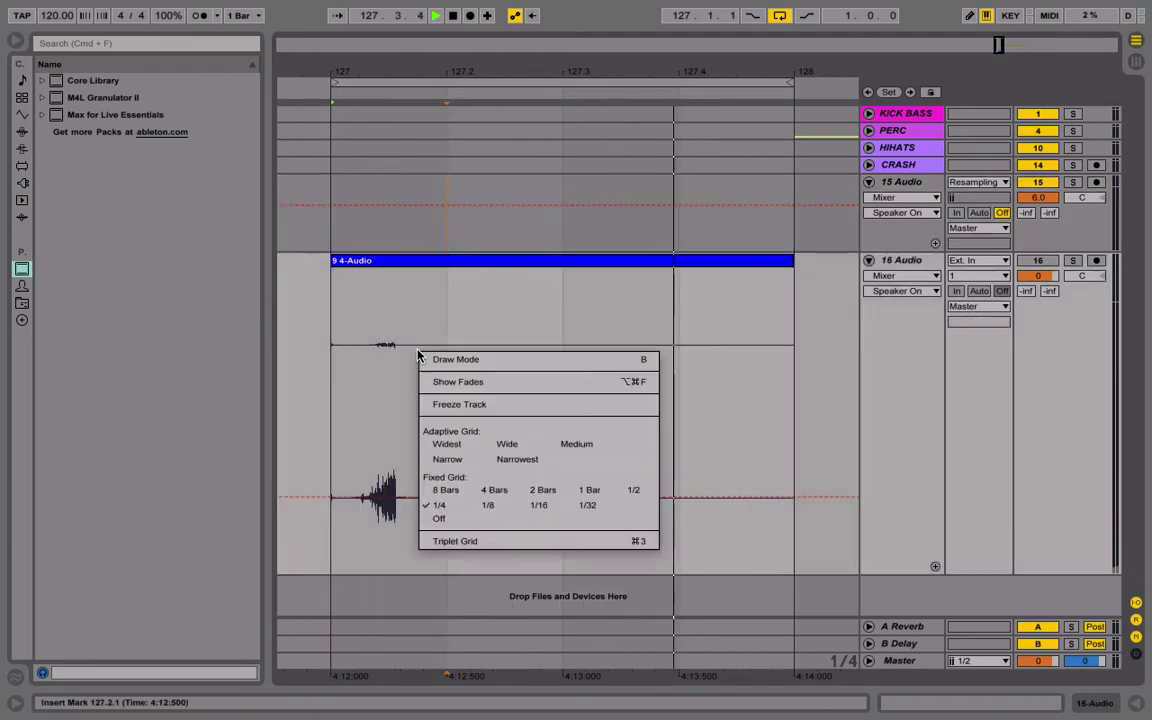
left_click(465, 504)
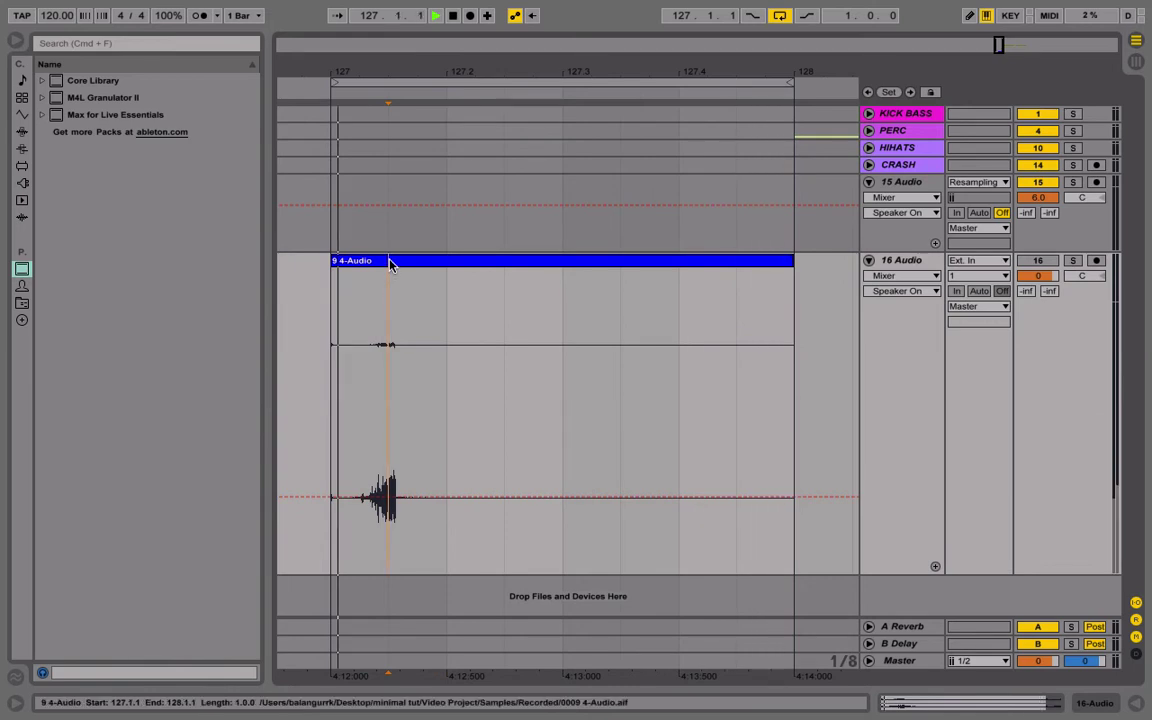
Open the 9 4-Audio clip's sample and add a warp marker where its burst of sound ends.
double_click(391, 260)
left_click_drag(515, 528, 500, 645)
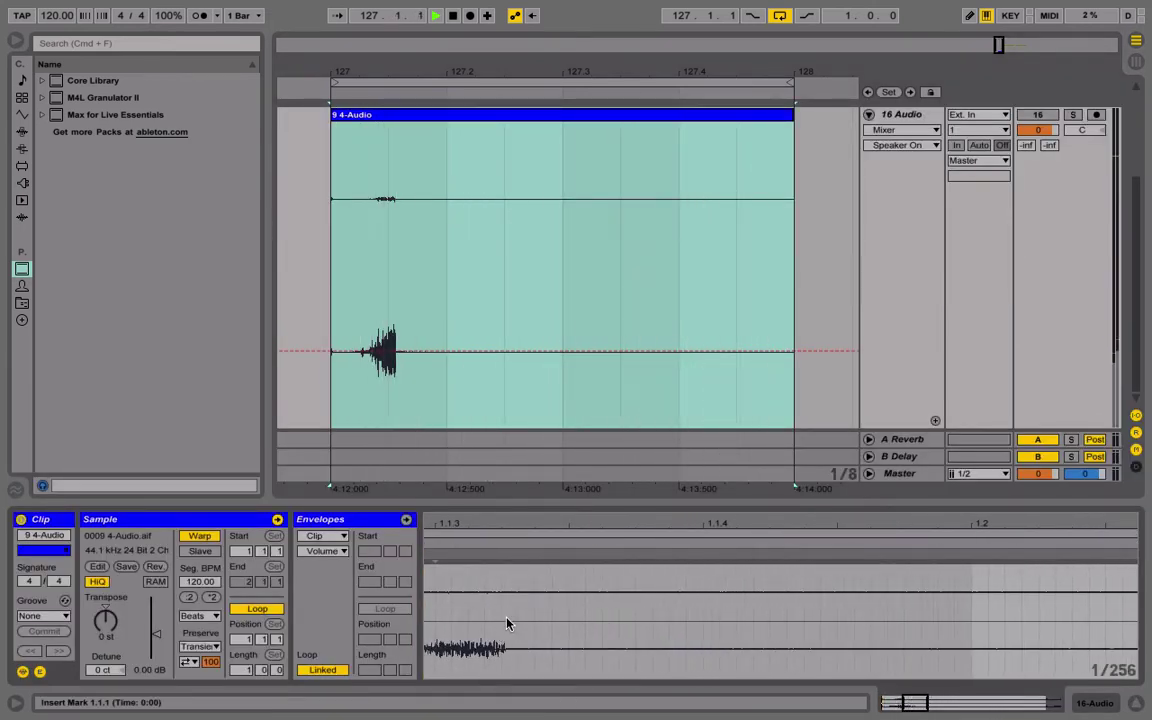
left_click(506, 618)
double_click(505, 556)
left_click_drag(506, 527, 518, 440)
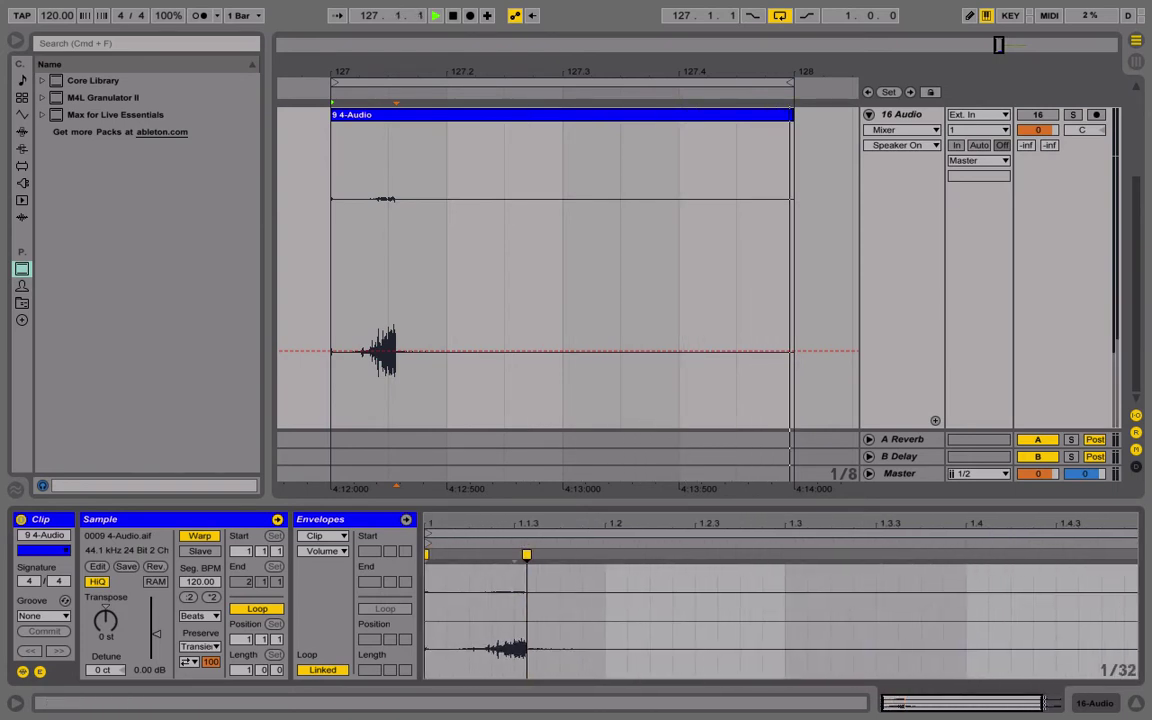
Move the clip's warp marker to 1.1.3 and delete everything in the 16 Audio clip after 127.1.3.
left_click_drag(521, 587, 497, 573)
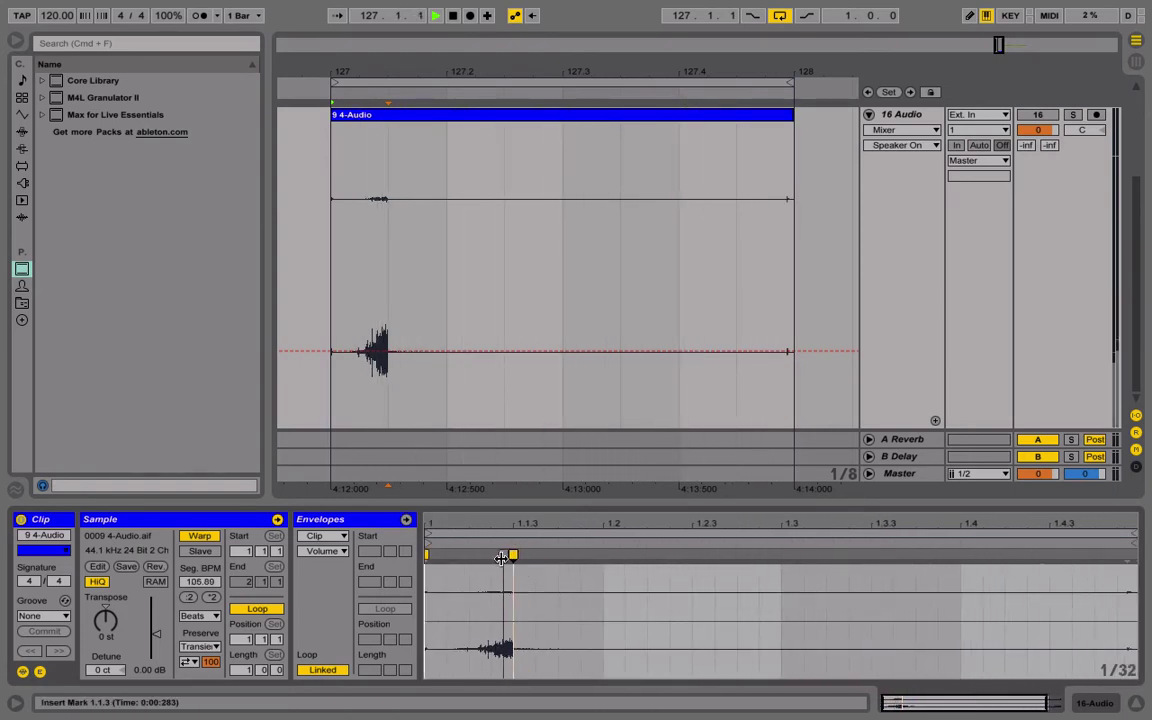
left_click_drag(378, 188, 826, 217)
key("Delete")
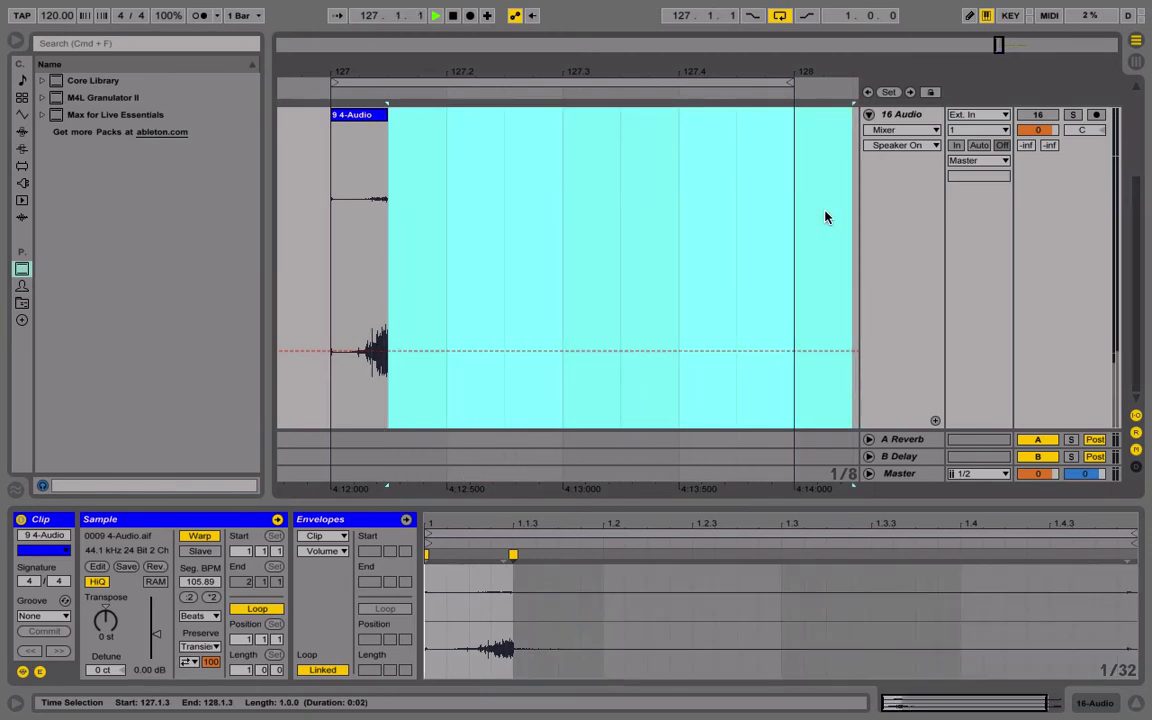
Show the fades on 16 Audio and stretch the clip's fade-in across its whole length.
right_click(334, 200)
left_click(370, 229)
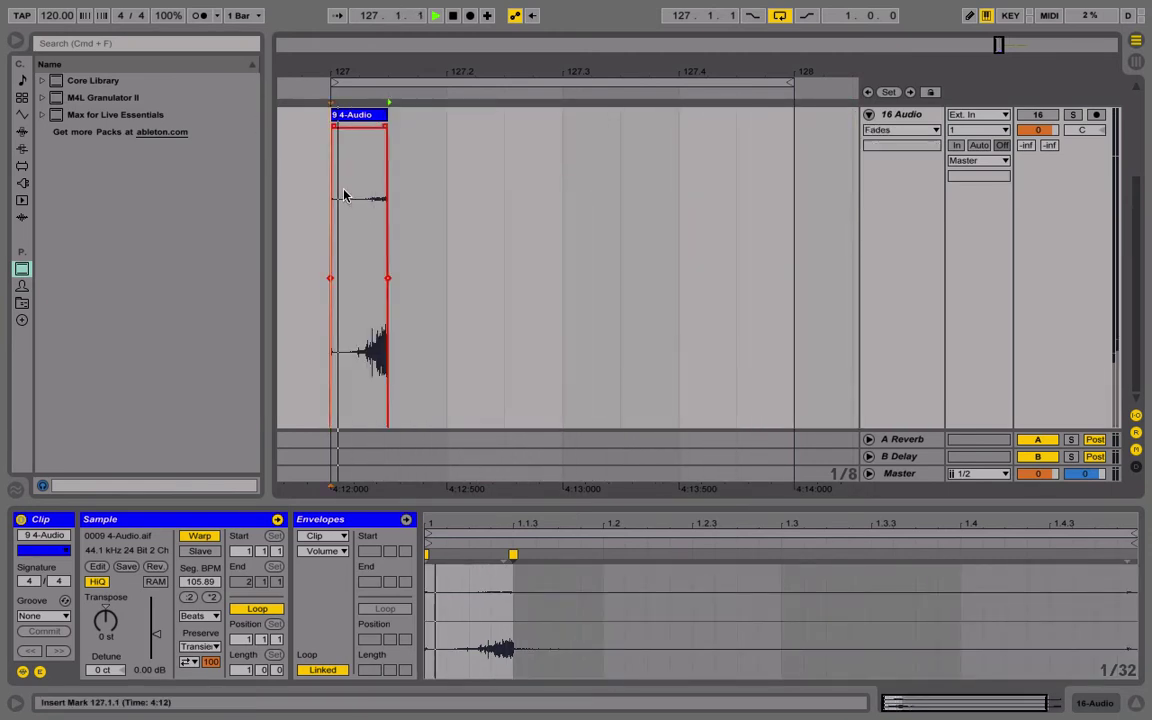
left_click_drag(334, 127, 386, 126)
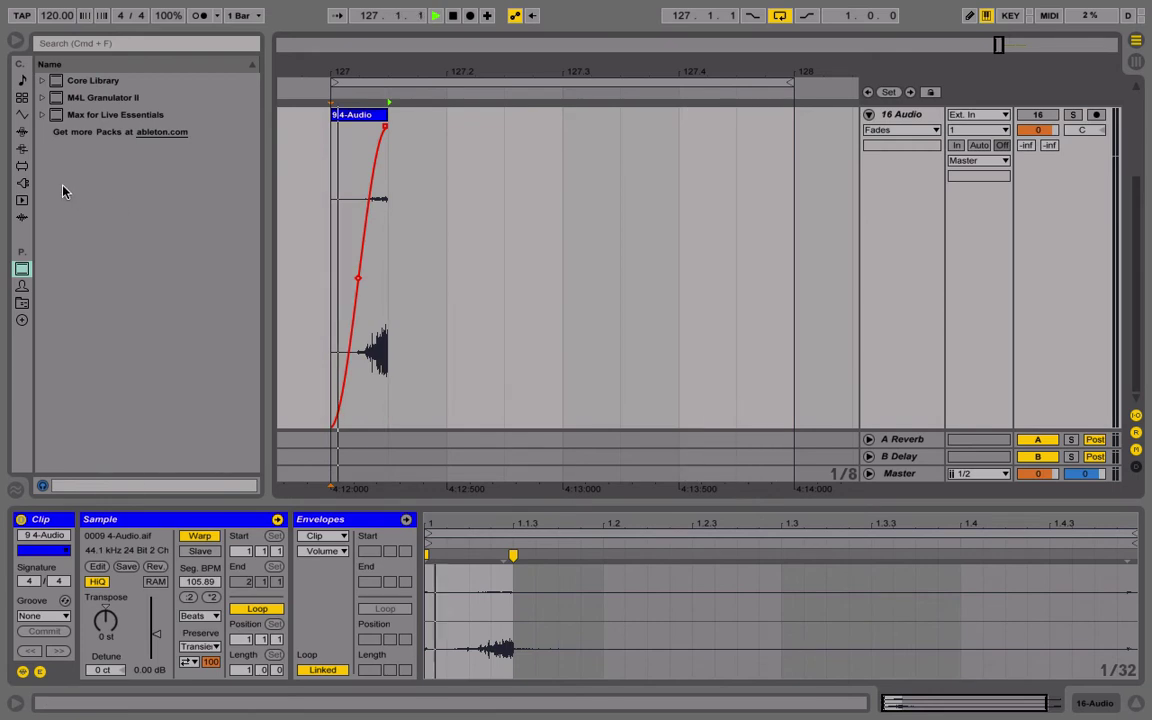
Add a Utility effect to 16 Audio and set its channel source to Right.
left_click(22, 133)
scroll(71, 300, "down", 4)
left_click(70, 394)
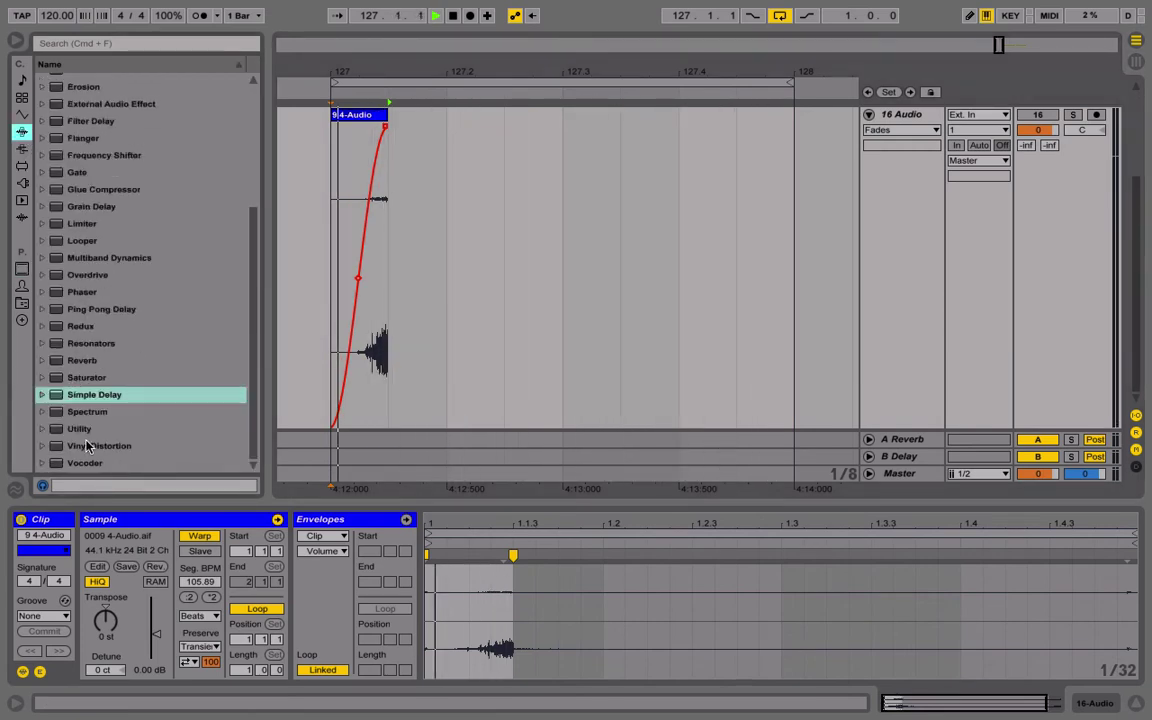
double_click(85, 429)
left_click(60, 602)
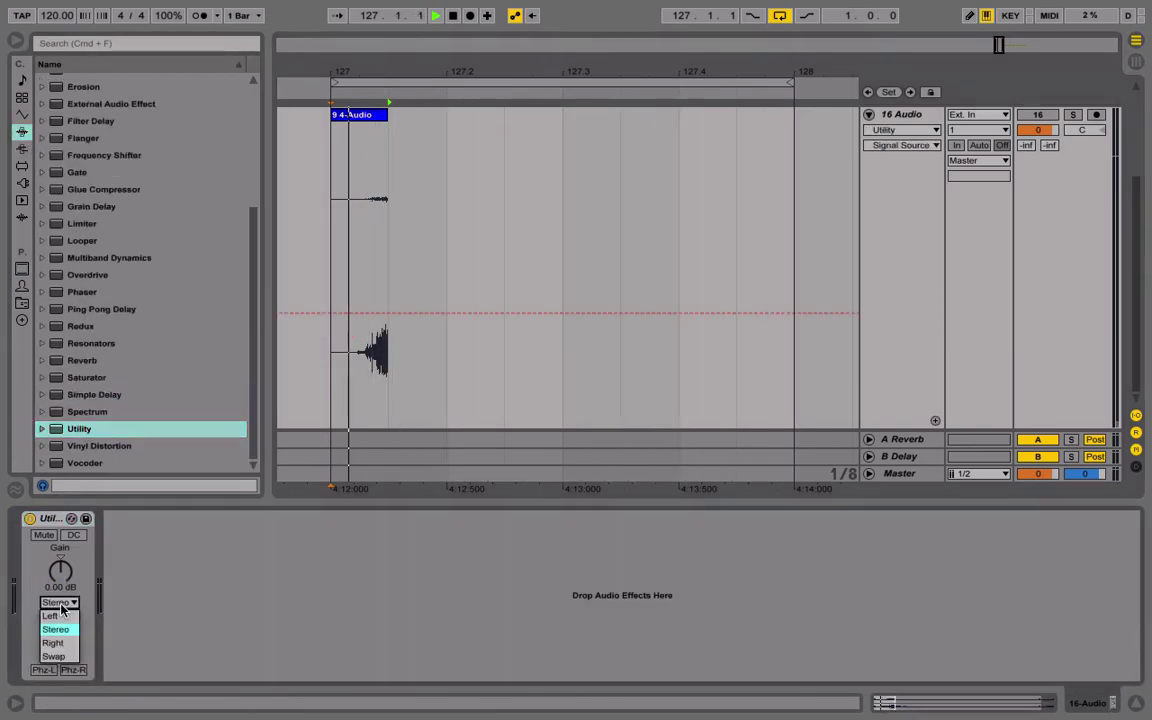
left_click(60, 643)
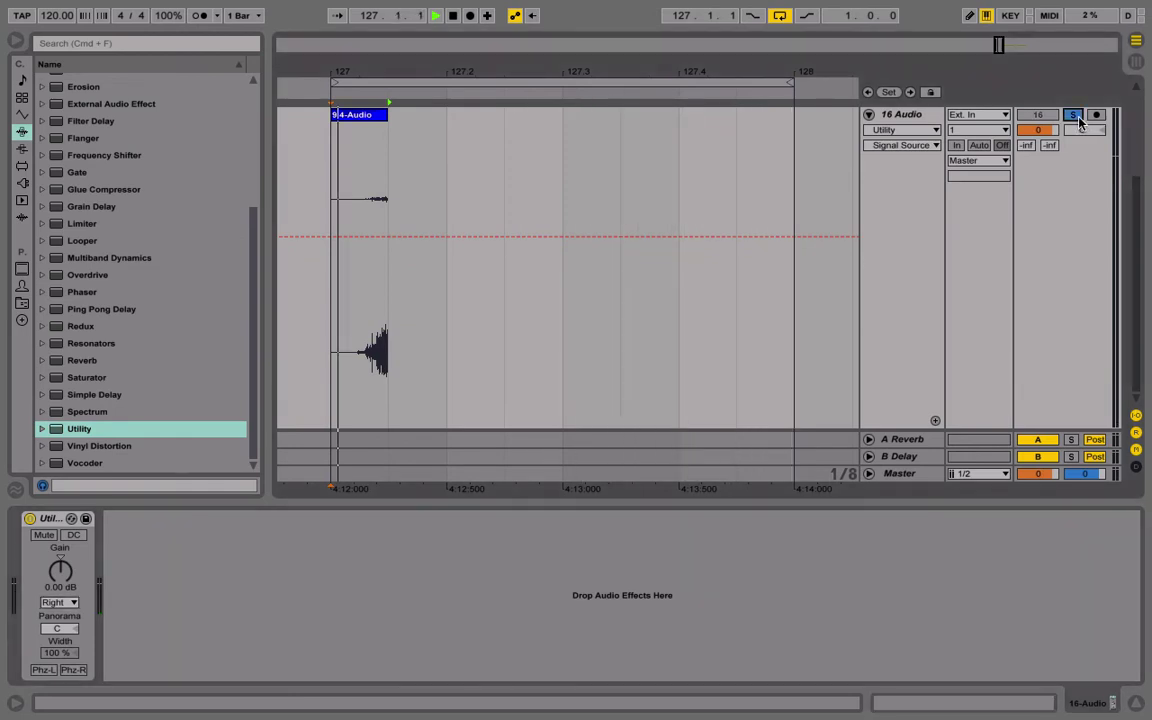
Set the fixed grid to 4 Bars and place an eight-bar loop from 125 to 133.
left_click_drag(420, 71, 479, 12)
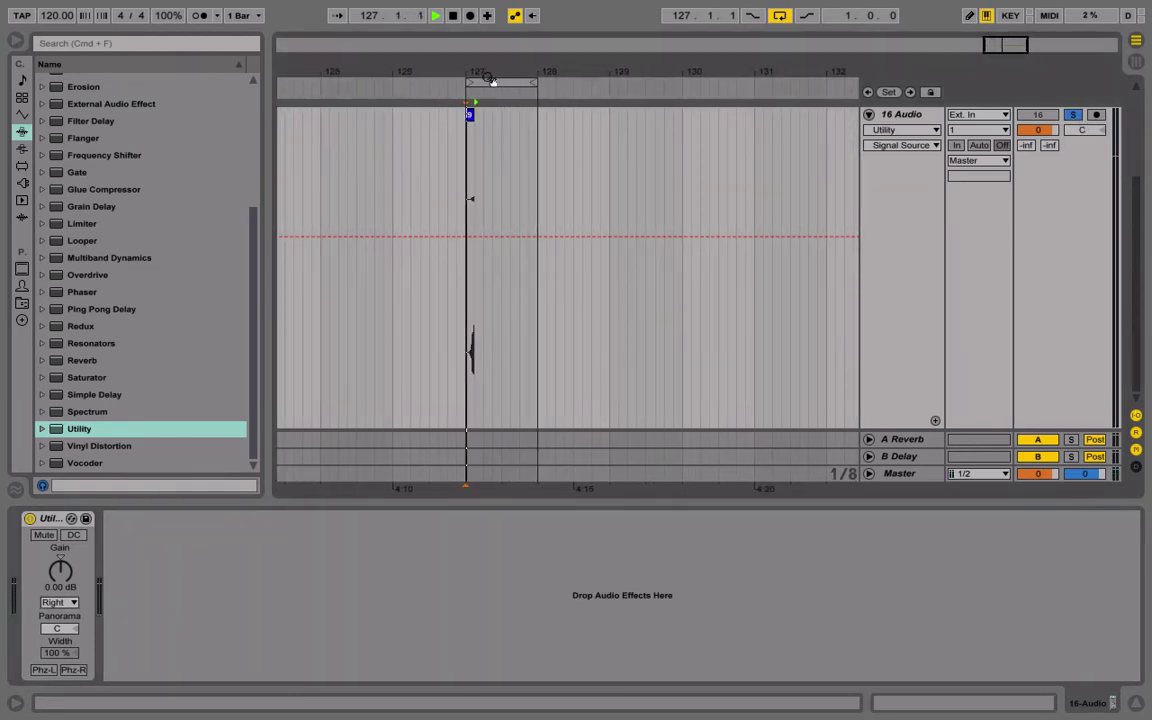
left_click_drag(525, 72, 387, 72)
right_click(387, 115)
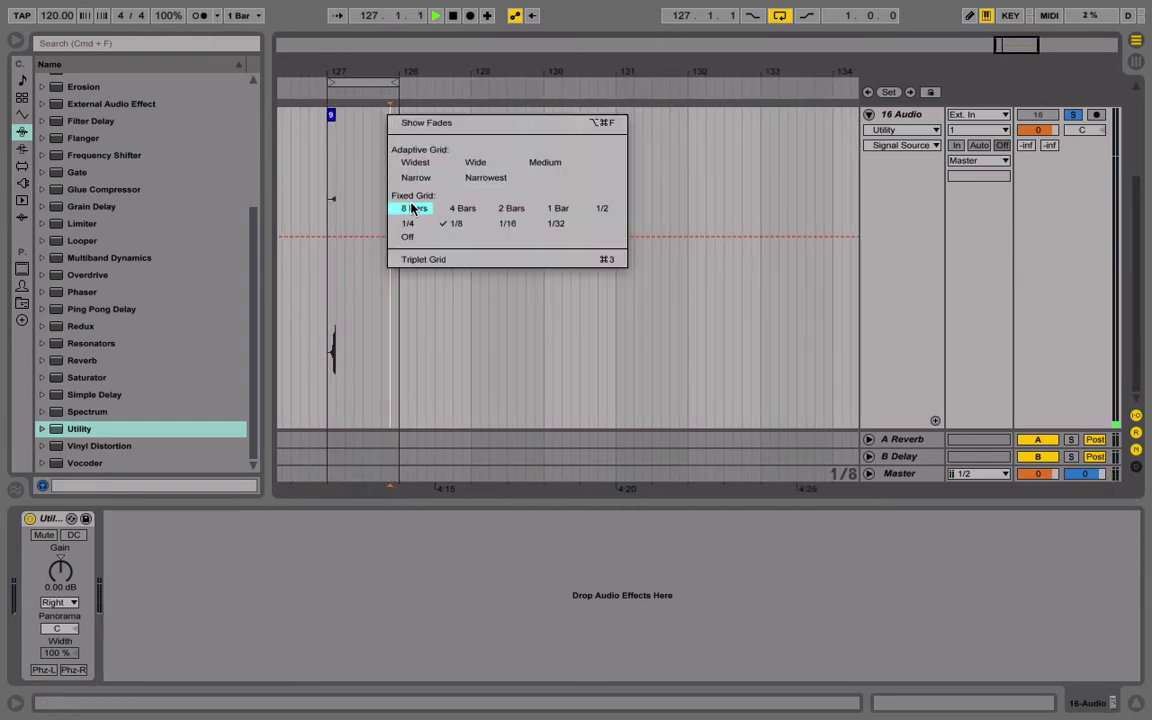
left_click(463, 209)
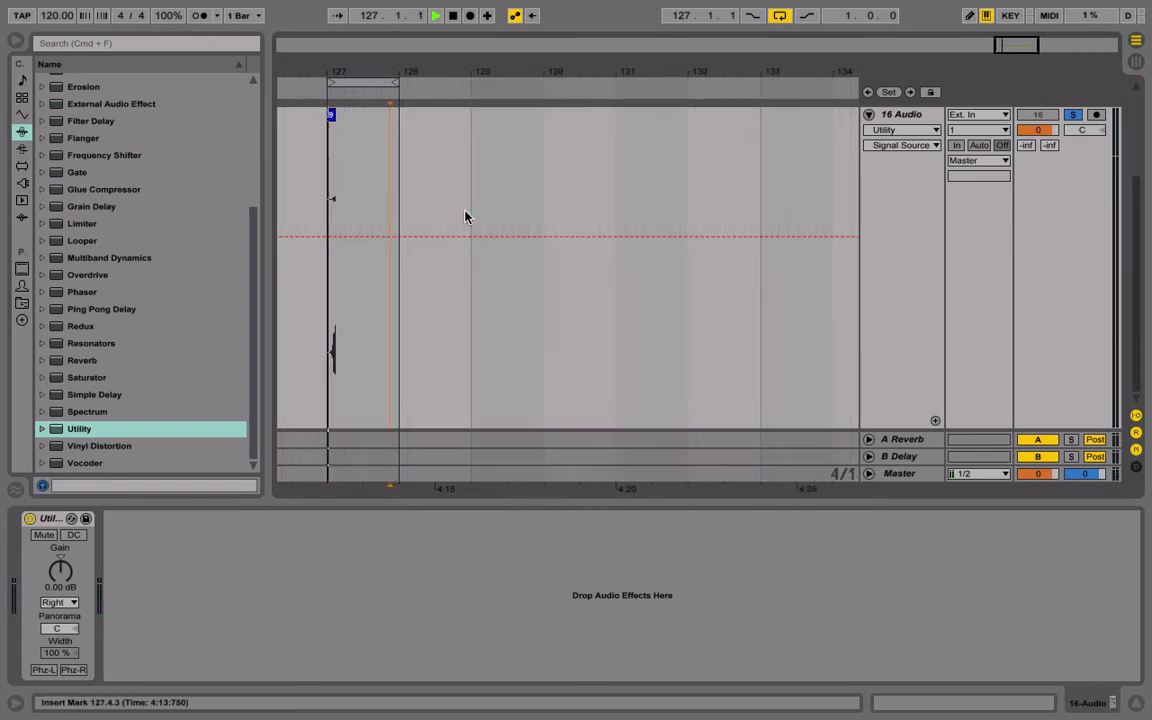
left_click_drag(395, 83, 722, 84)
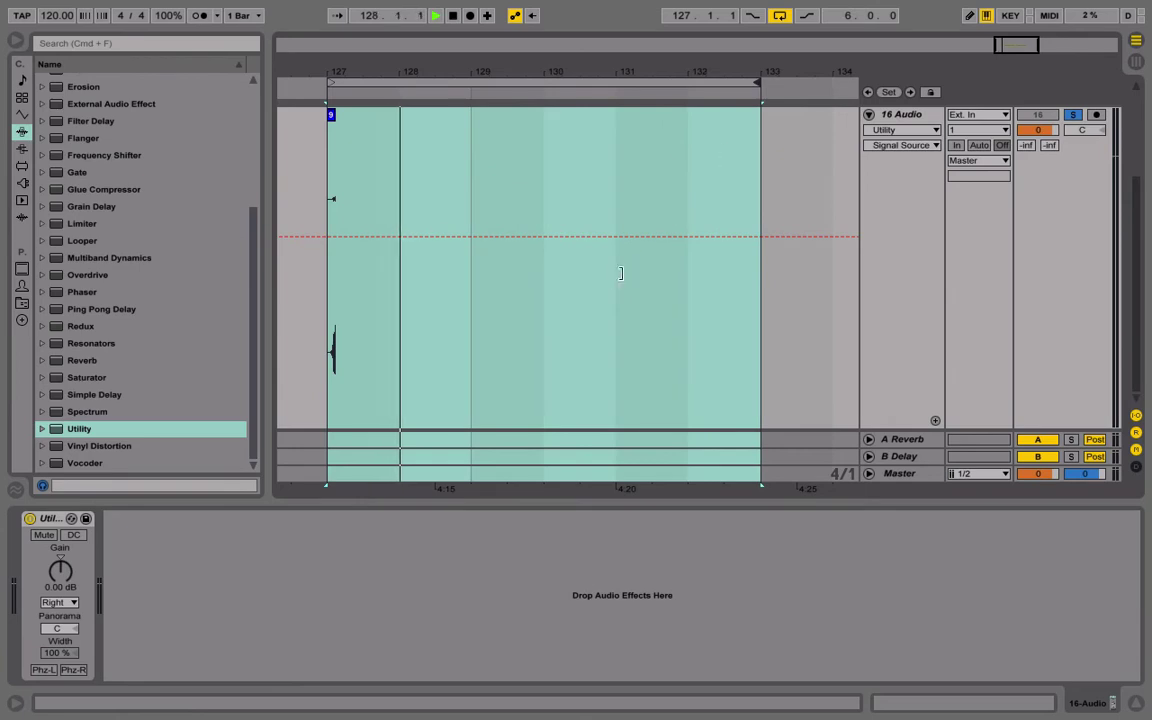
left_click_drag(471, 73, 445, 82)
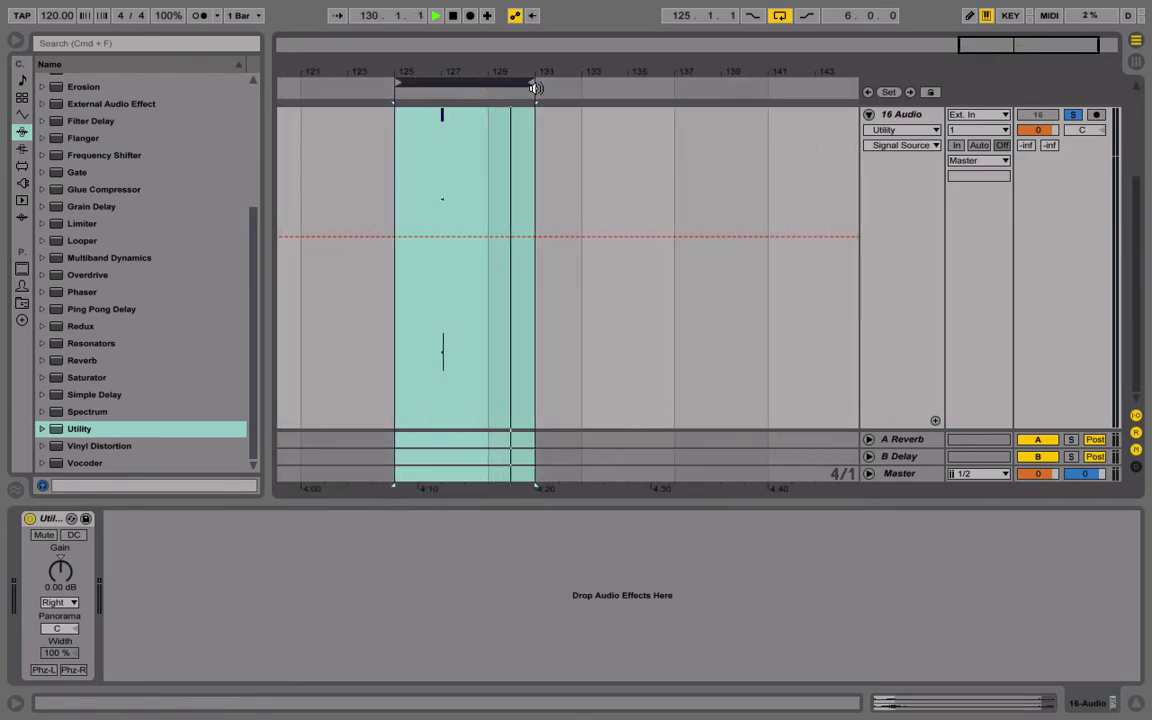
left_click_drag(524, 78, 581, 80)
Set the fixed grid to 1/4 and move the trimmed 9 4-Audio clip to 132.3.1.
right_click(451, 140)
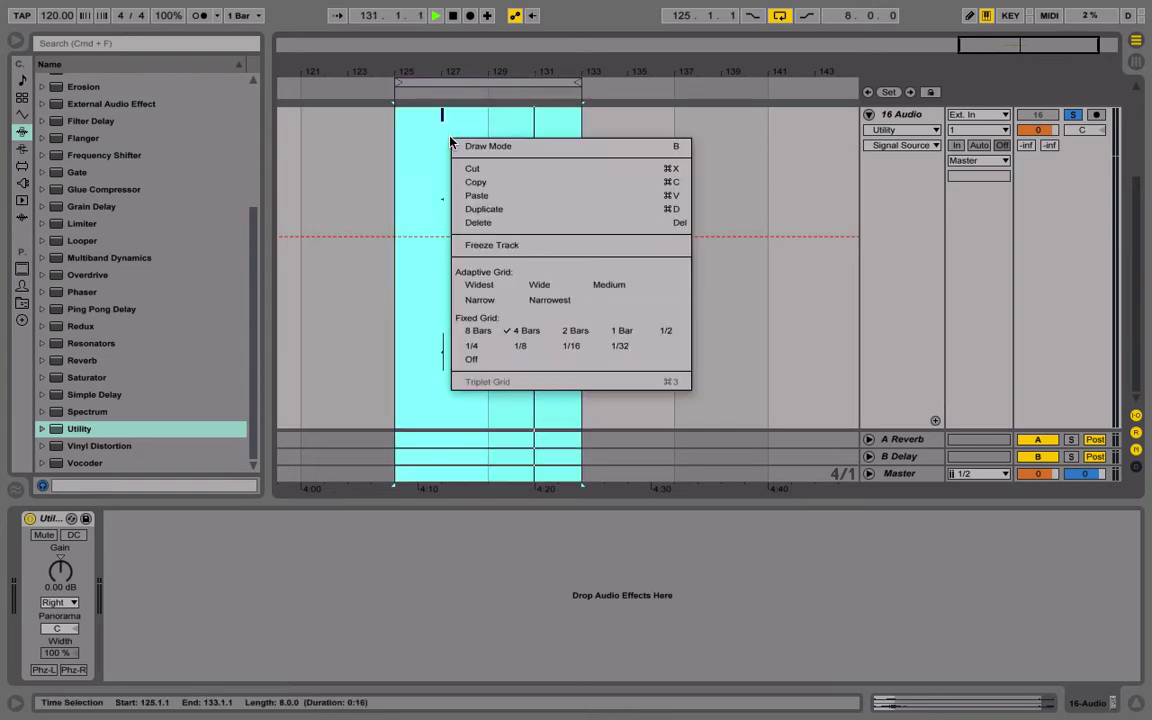
left_click(487, 346)
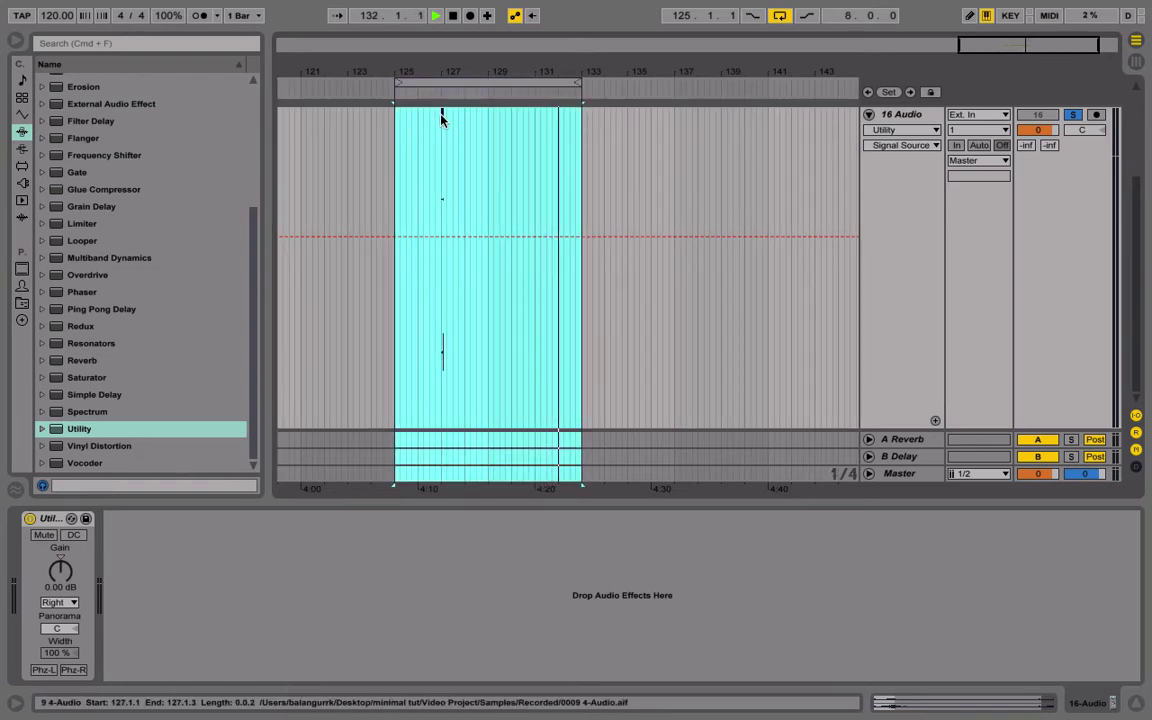
left_click_drag(443, 118, 442, 218)
left_click(442, 218)
left_click_drag(460, 71, 450, 115)
left_click_drag(377, 166, 735, 200)
left_click_drag(727, 83, 687, 197)
Set the fixed grid to 1/8 and move the 9 4-Audio clip to 132.3.3.
right_click(687, 197)
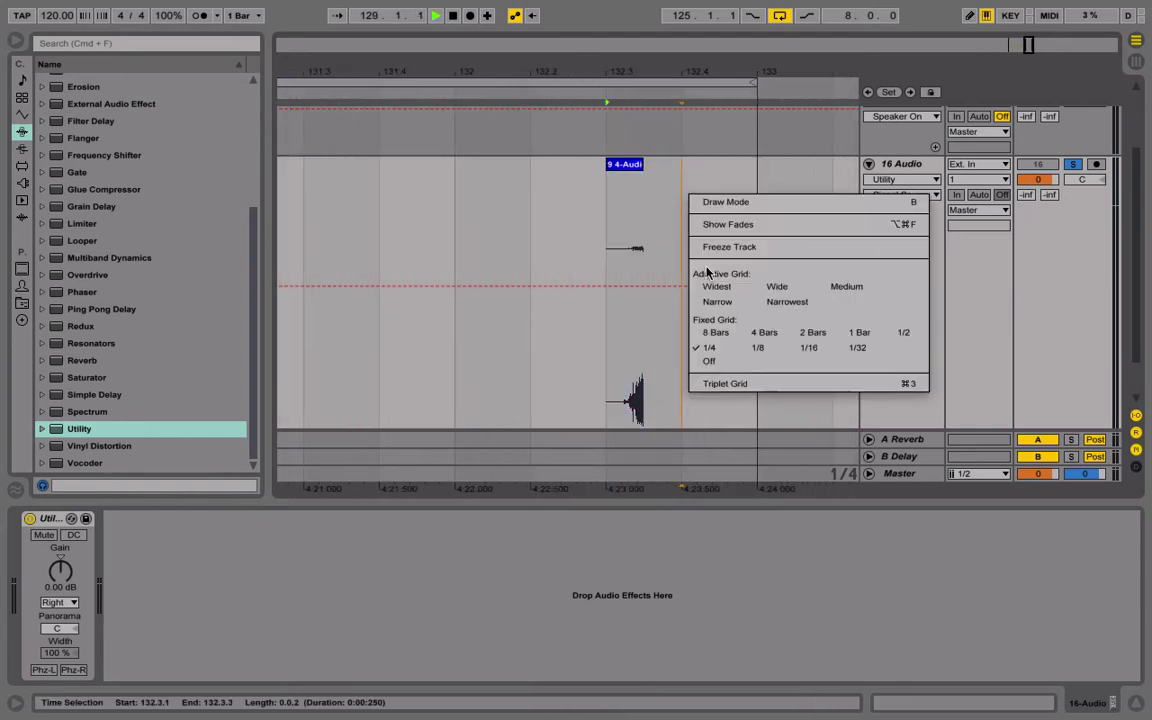
left_click(758, 348)
left_click(632, 165)
left_click_drag(632, 165, 671, 170)
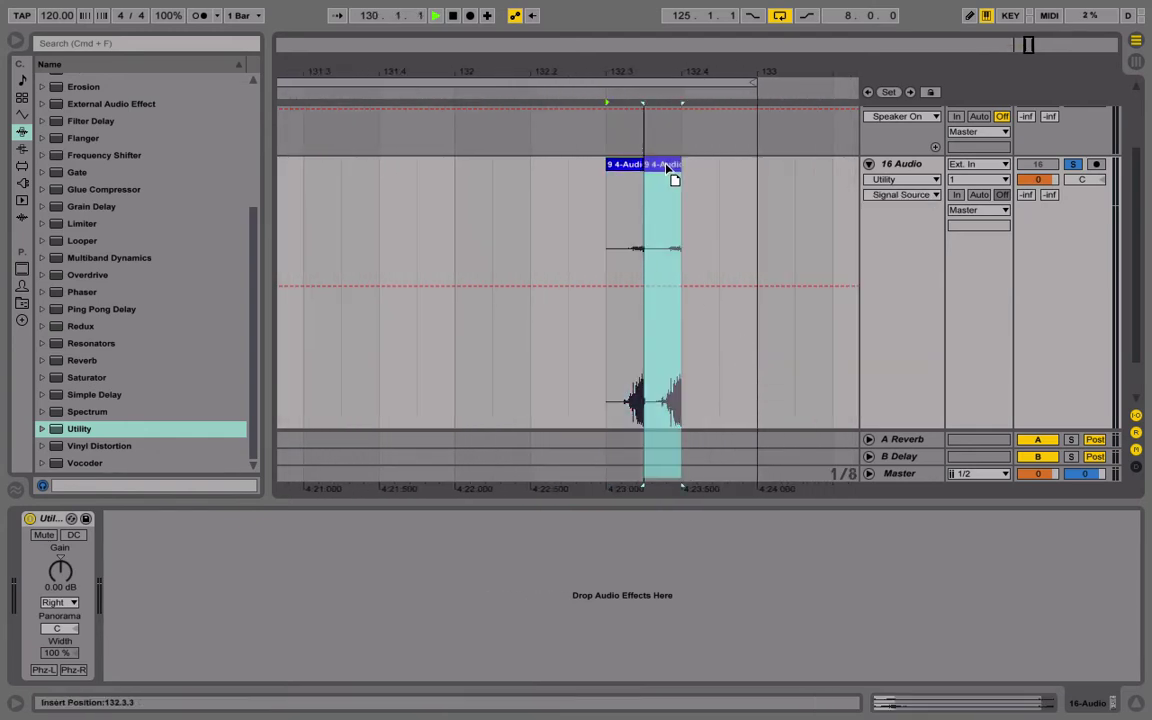
Play from 132.3.1 to audition the moved clip, and unsolo the 16 Audio track.
left_click(617, 214)
key("space")
key("space")
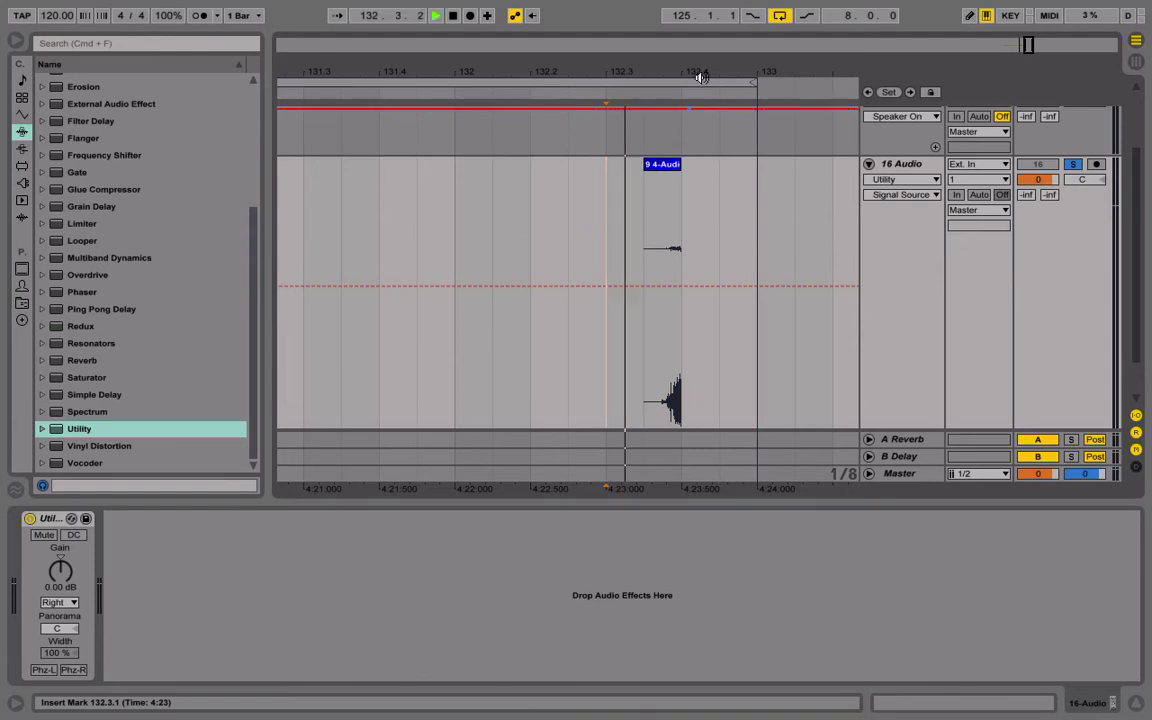
left_click(1074, 168)
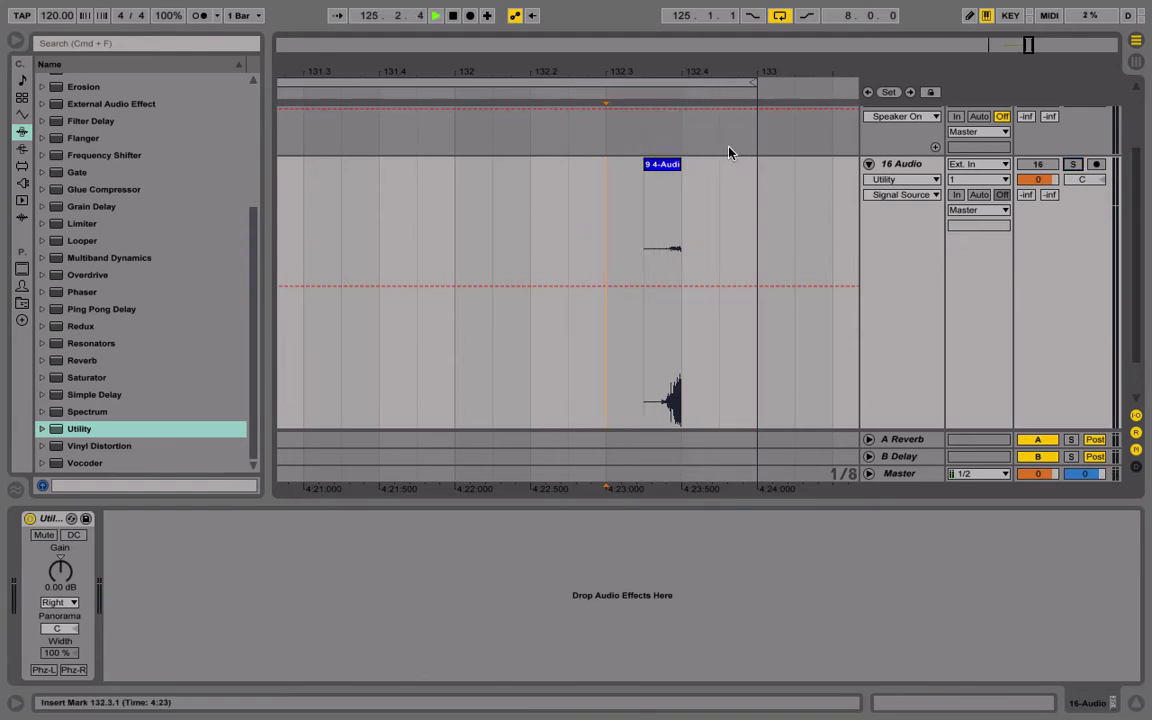
key("space")
key("space")
Set the fixed grid to 4 Bars and select 125 to 133 on the 16 Audio track.
left_click_drag(664, 75, 664, 25)
right_click(603, 181)
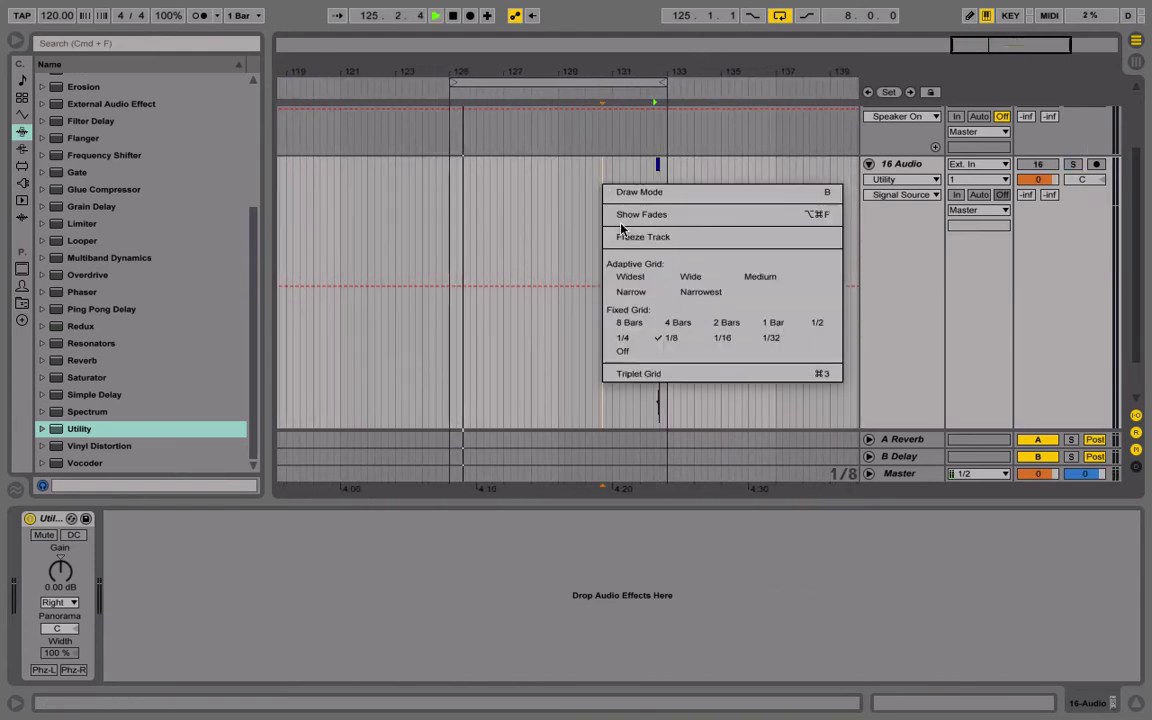
left_click(625, 311)
right_click(570, 212)
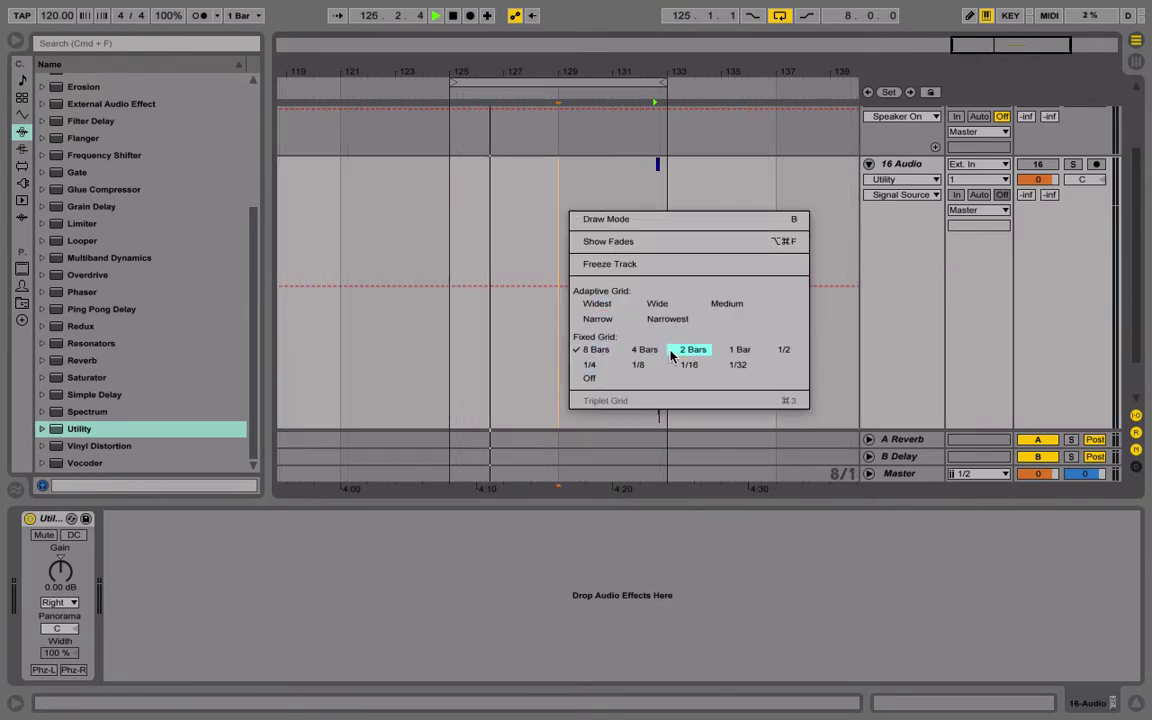
left_click(644, 349)
left_click_drag(674, 257, 473, 218)
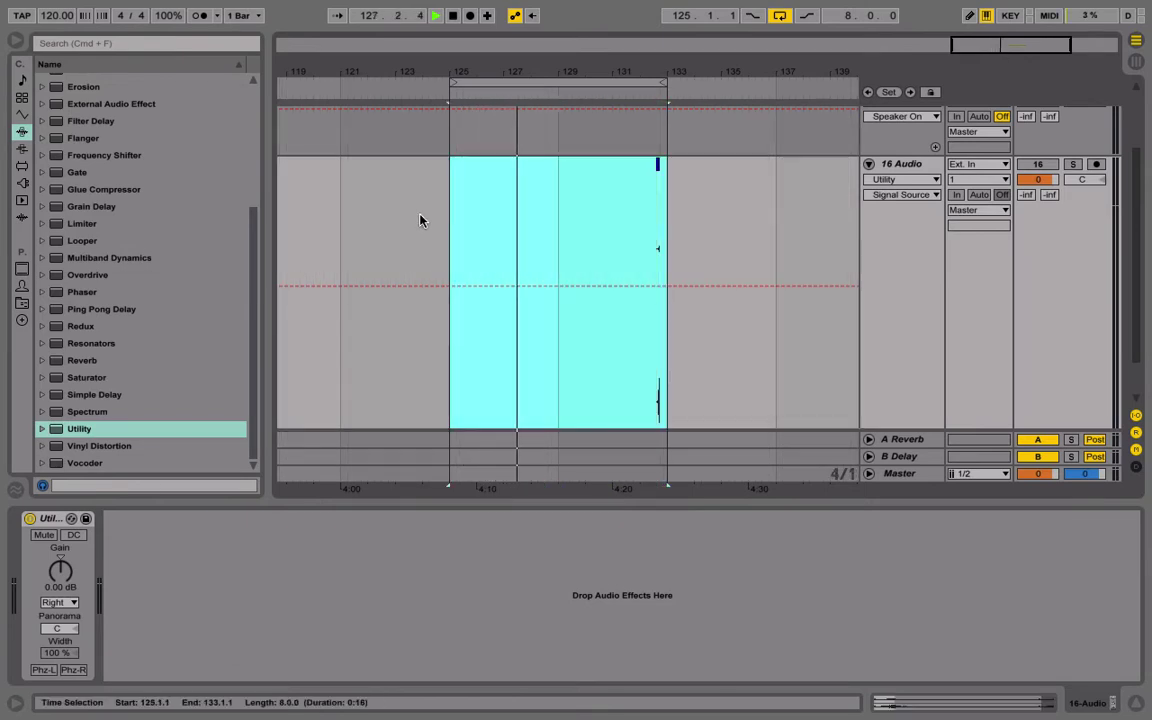
Try to consolidate the selected bars 125 to 133 on 16 Audio into one clip.
key("super+shift+r")
left_click(700, 398)
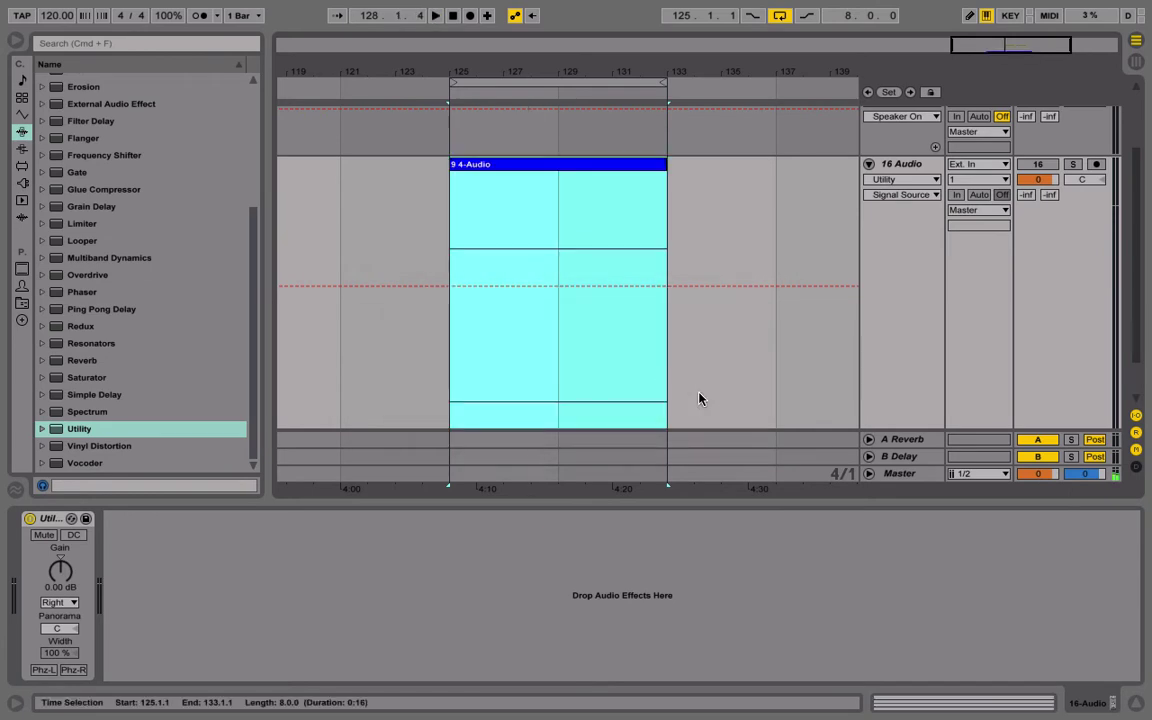
left_click(602, 178)
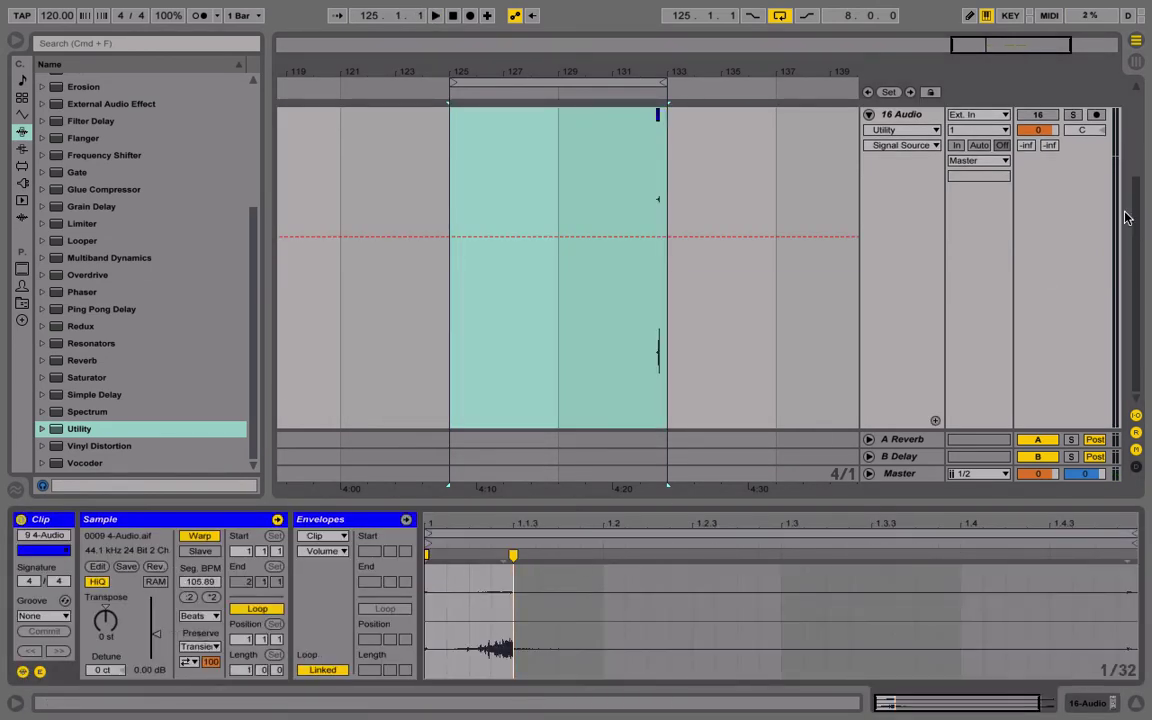
Check the channel options of the Utility on 16 Audio and keep Right selected.
left_click(910, 112)
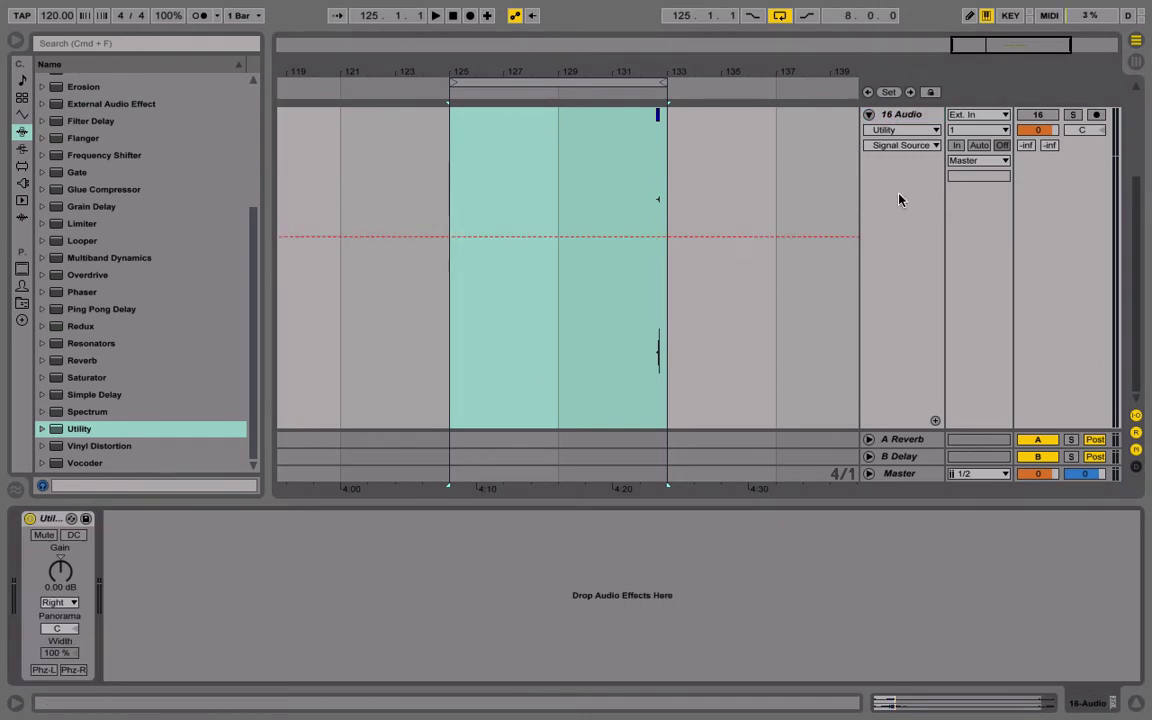
left_click(57, 603)
left_click(64, 640)
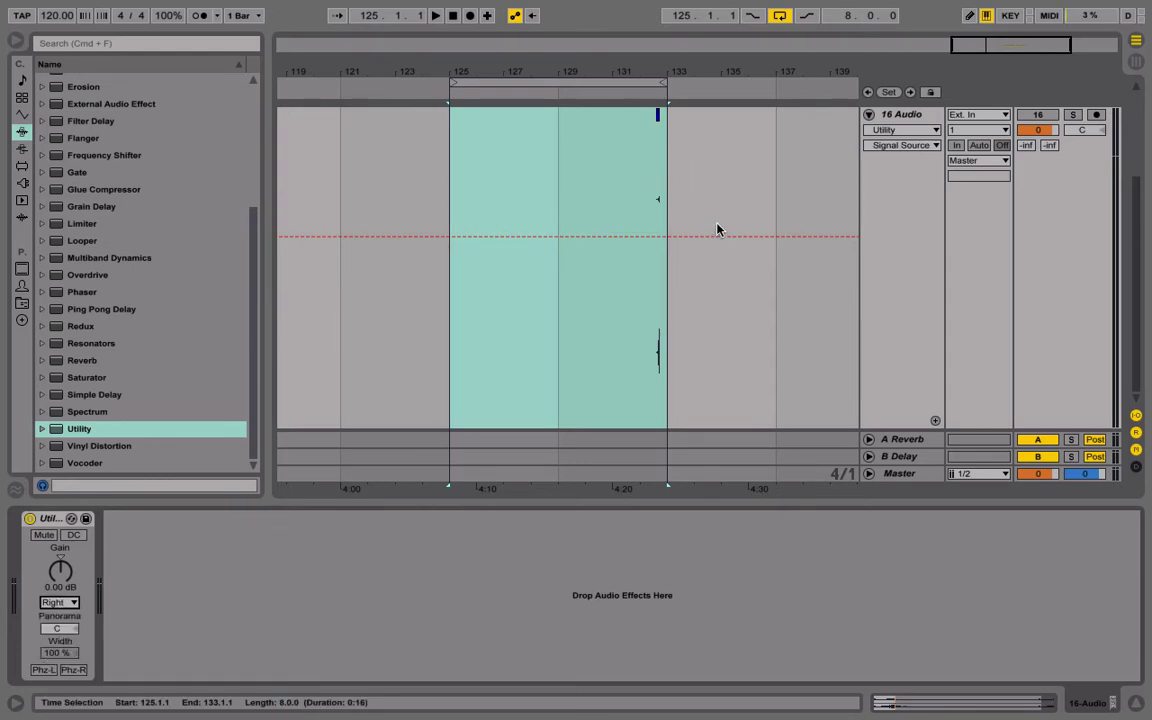
Consolidate the 125 to 133 range on 16 Audio into a single eight-bar clip.
left_click(905, 117)
left_click(451, 236)
scroll(589, 196, "up", 2)
scroll(589, 196, "down", 1)
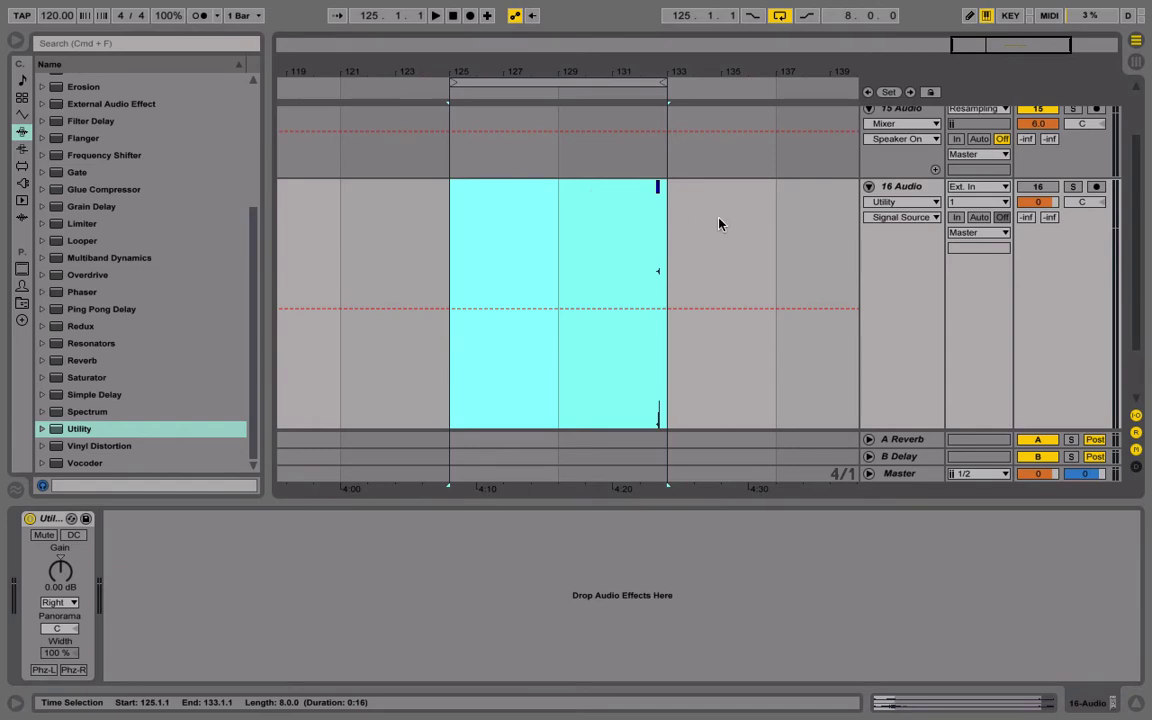
key("super+j")
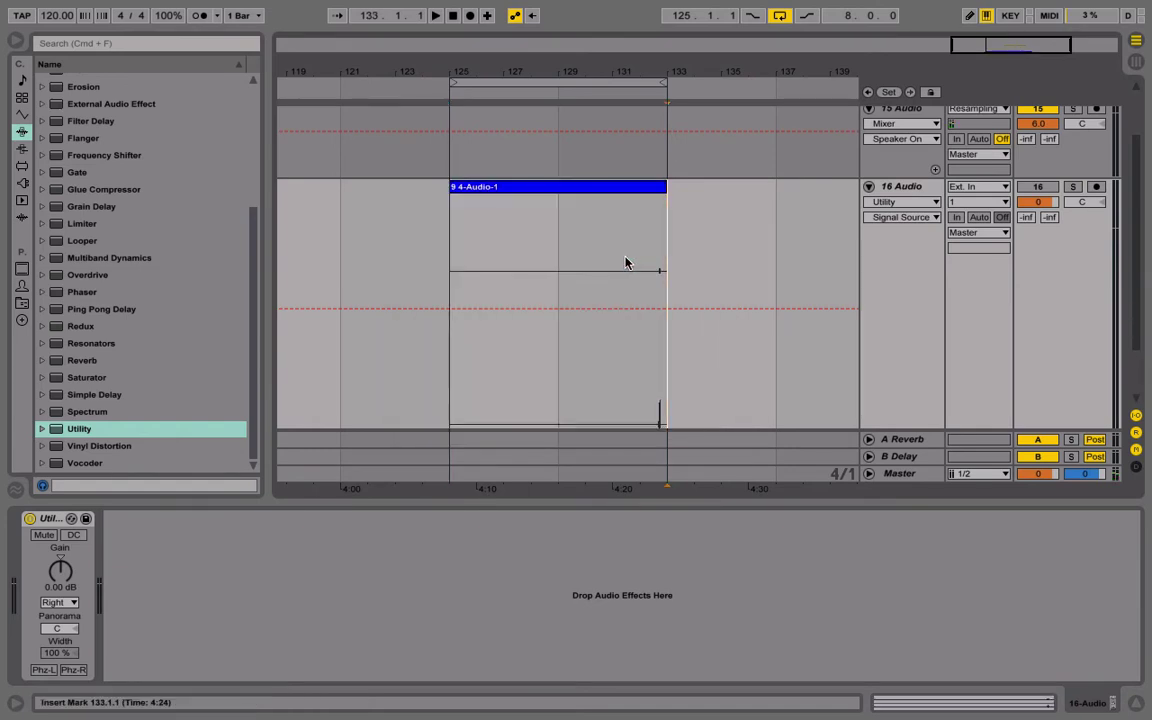
scroll(626, 263, "up", 2)
scroll(625, 263, "down", 4)
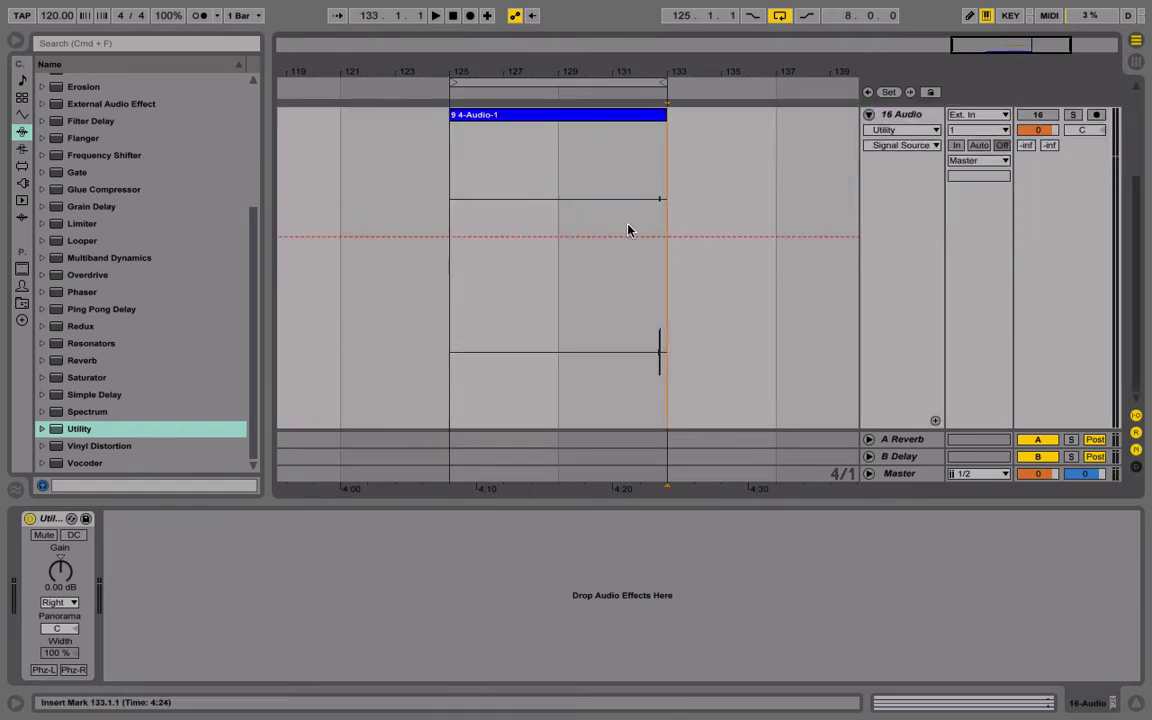
Set the fixed grid to 1 Bar and loop the single bar from 132 to 133.
right_click(626, 213)
left_click(885, 118)
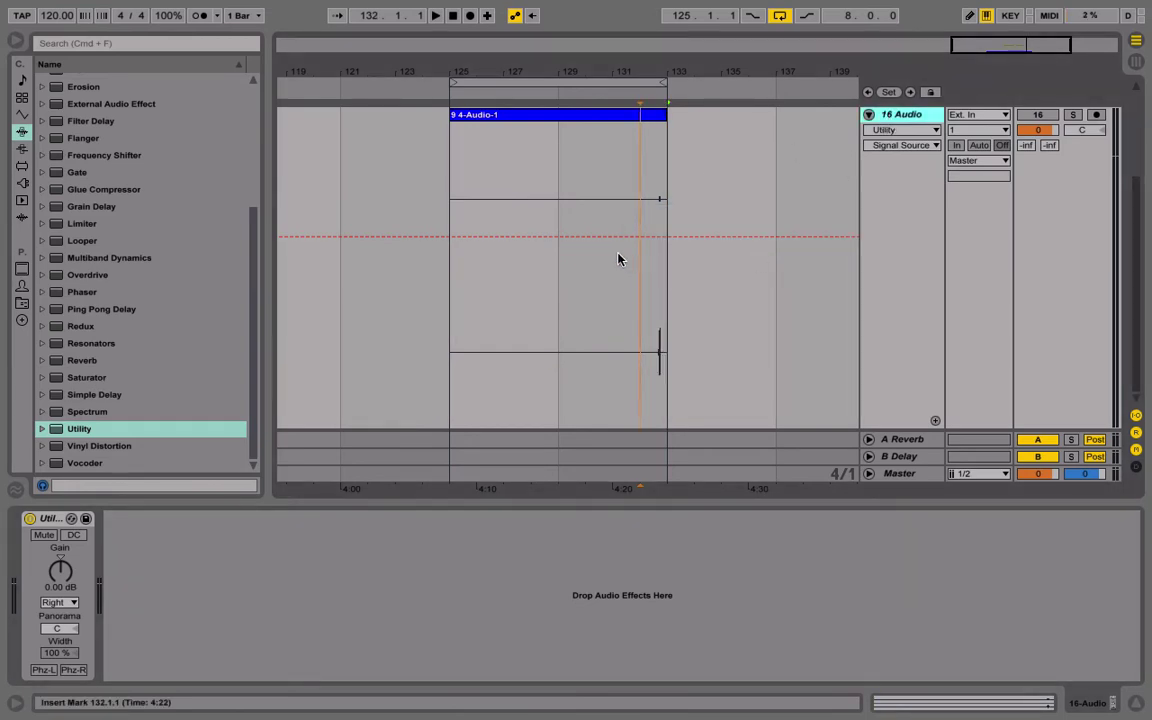
right_click(606, 158)
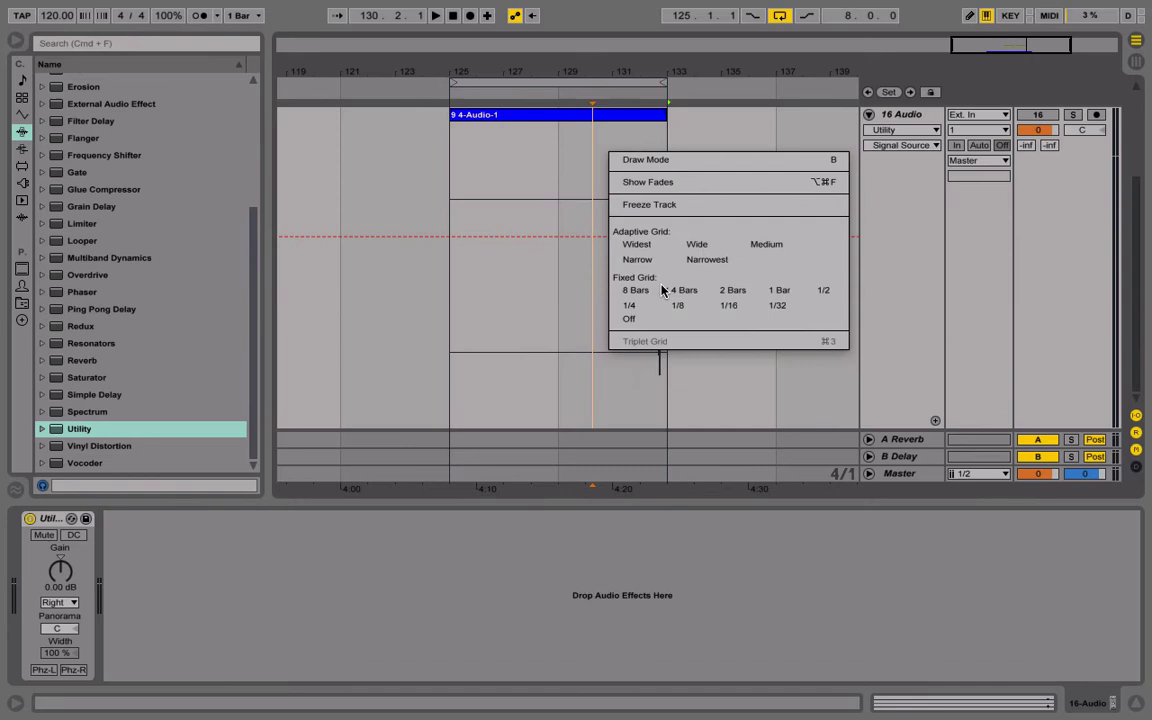
left_click(779, 290)
left_click_drag(640, 210, 660, 210)
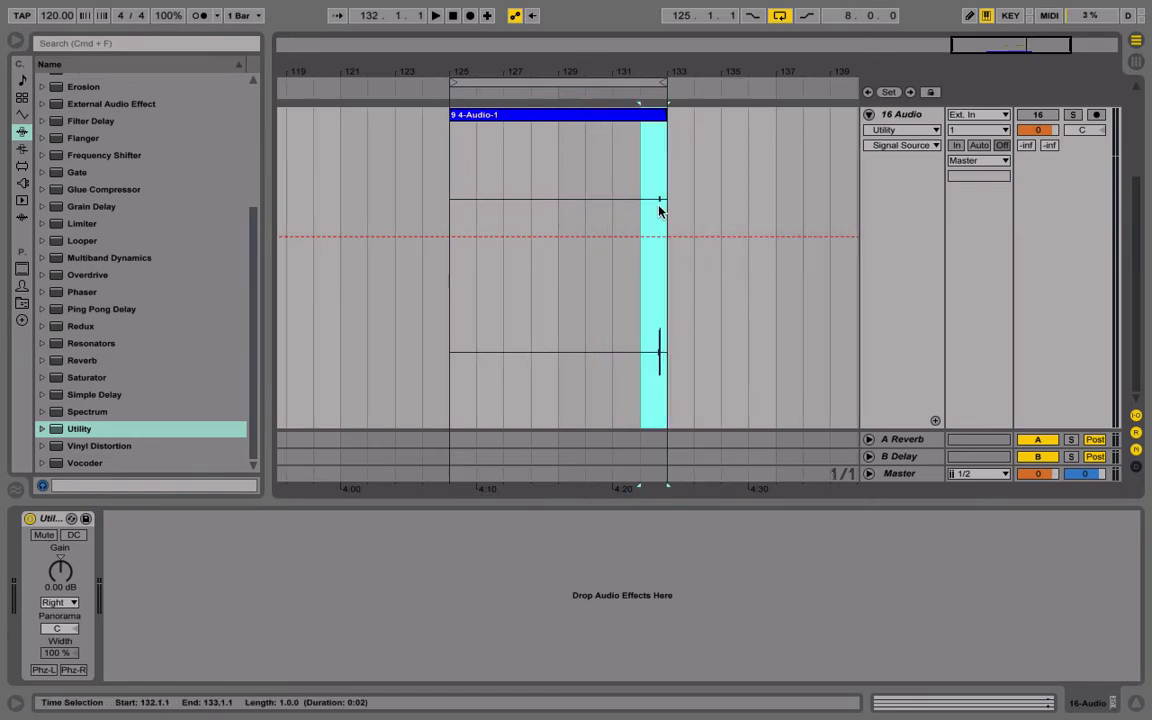
key("super+l")
Play the arrangement with the loop start extended back to 125 and the 16 Audio track soloed.
key("space")
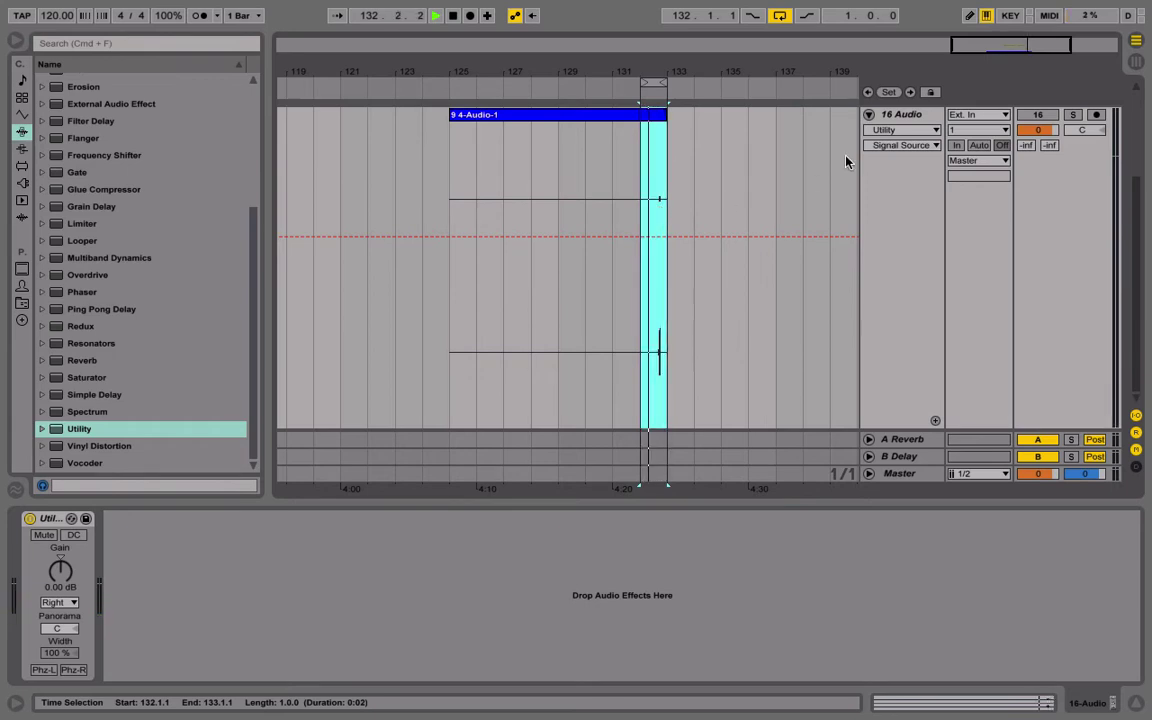
left_click_drag(641, 100, 450, 105)
left_click(1073, 114)
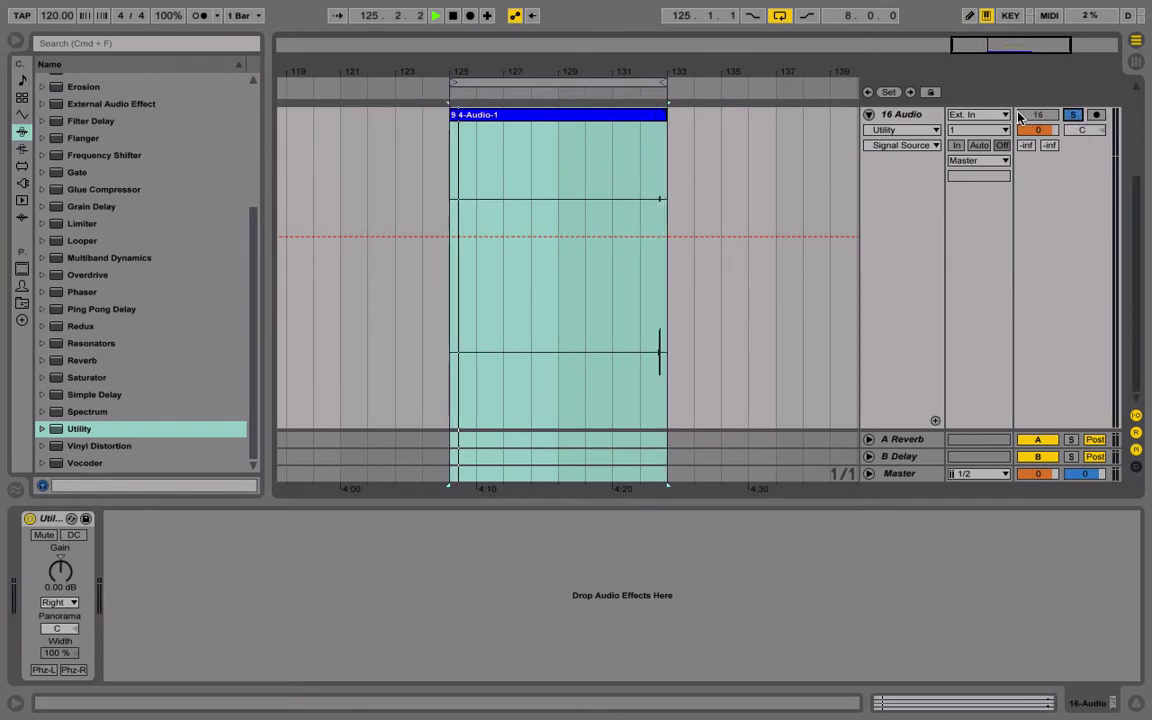
Freeze the 16 Audio track, agreeing to stop the audio.
right_click(905, 115)
left_click(960, 224)
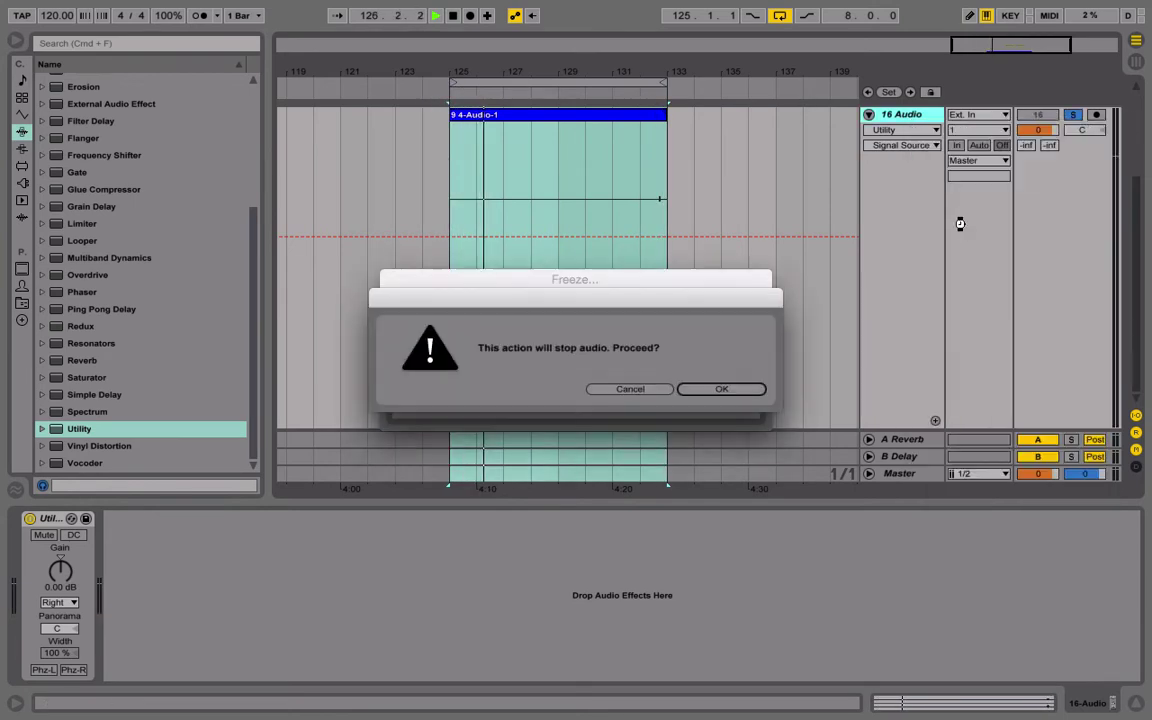
left_click(721, 389)
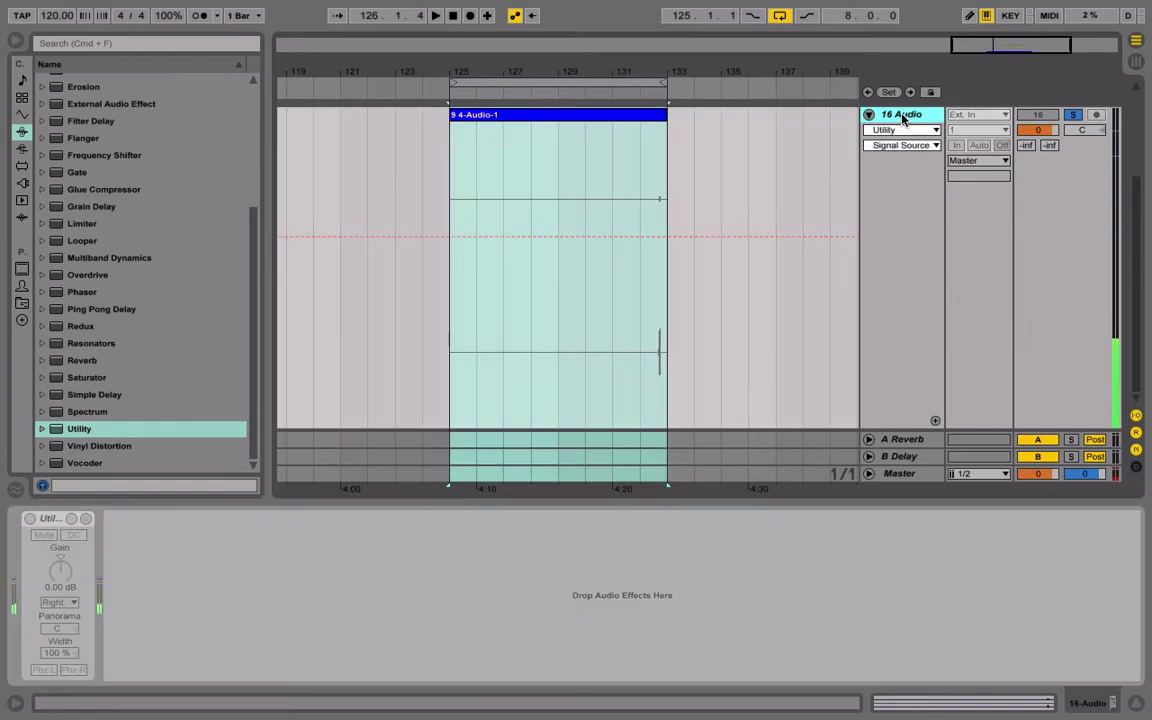
right_click(903, 118)
left_click(921, 225)
right_click(896, 120)
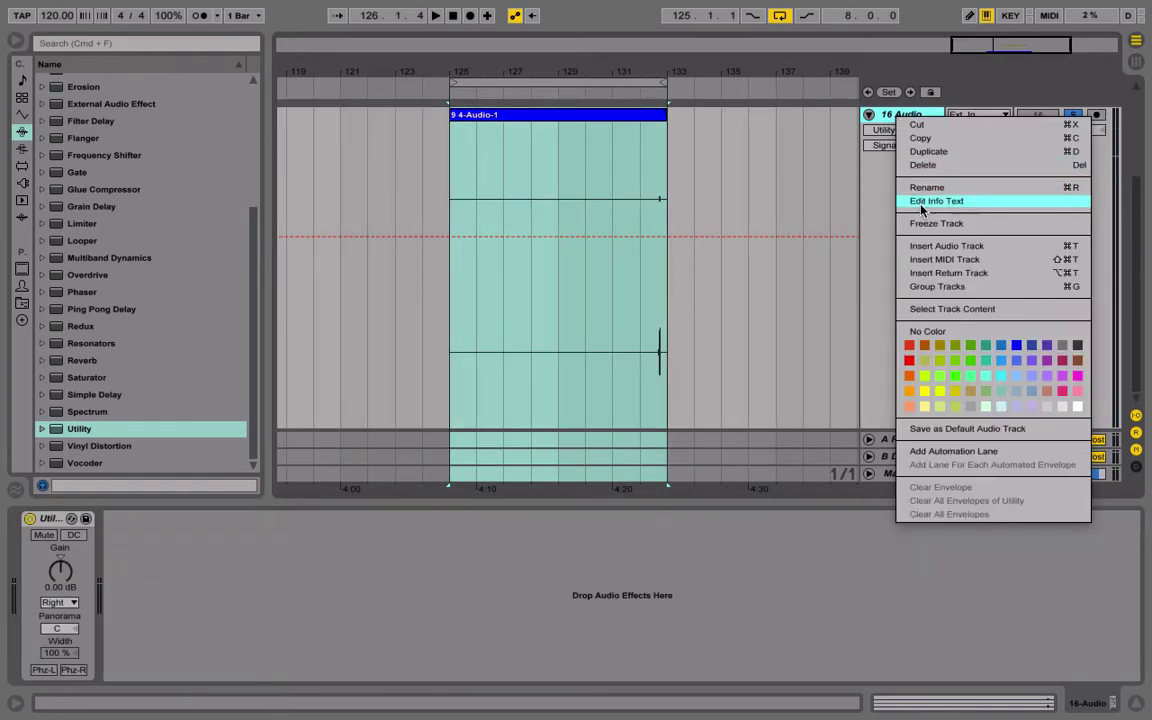
left_click(921, 224)
Flatten the frozen 16 Audio track and play the arrangement from bar 132.
right_click(903, 124)
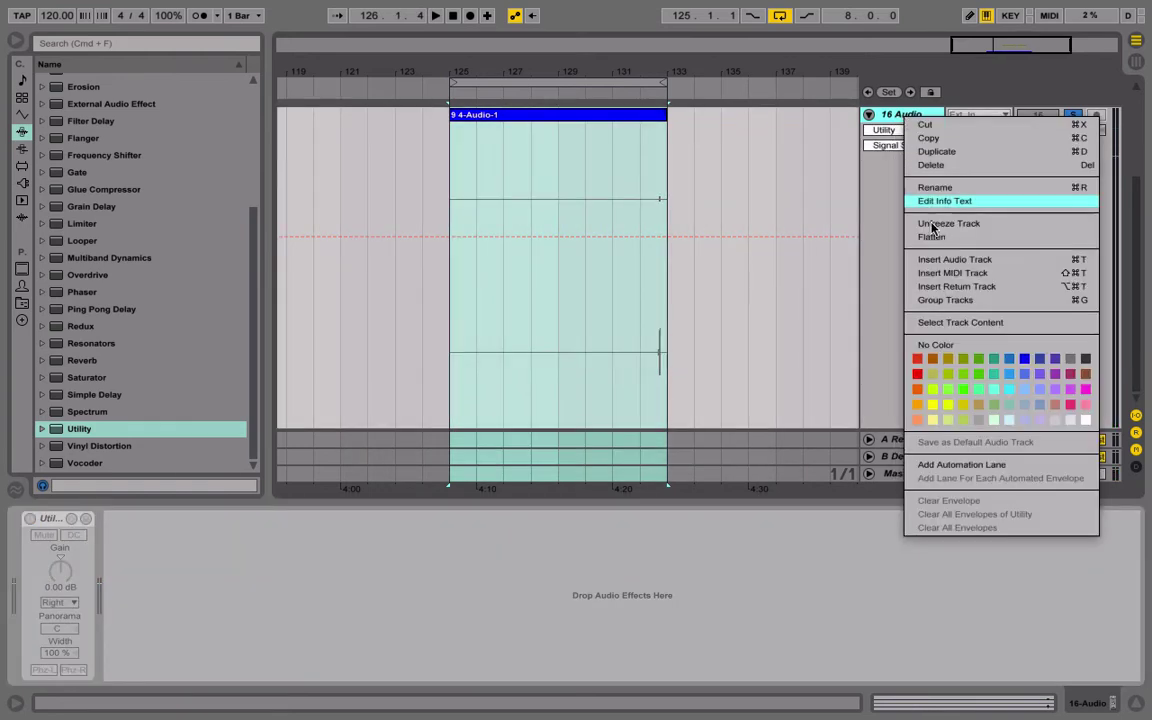
left_click(921, 224)
left_click(634, 179)
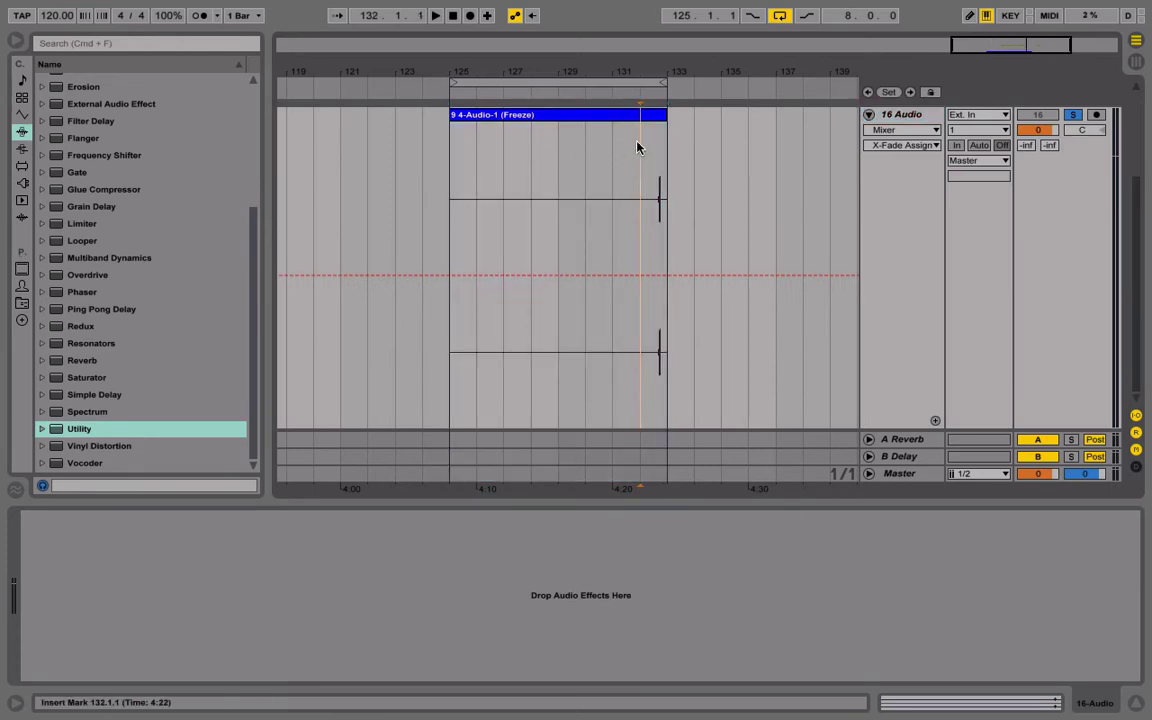
left_click(436, 16)
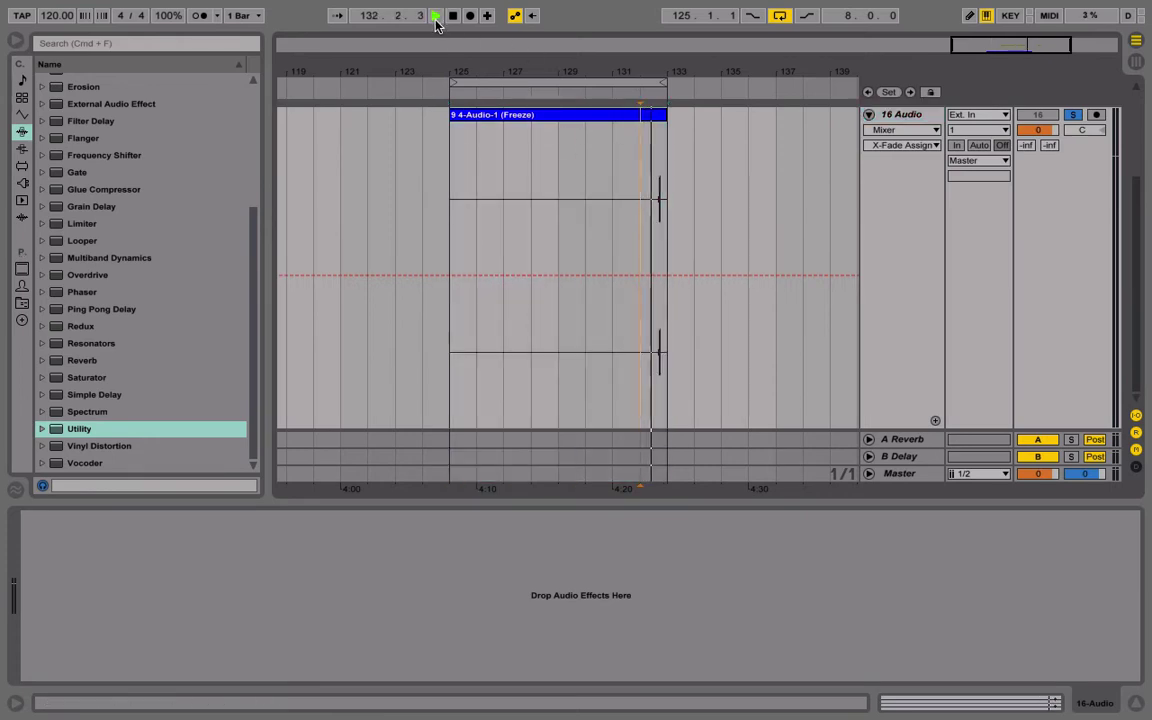
Place a copy of the flattened 16 Audio clip in the first Session View slot of a new audio track.
left_click_drag(470, 115, 787, 93)
key("Tab")
right_click(781, 94)
left_click(800, 98)
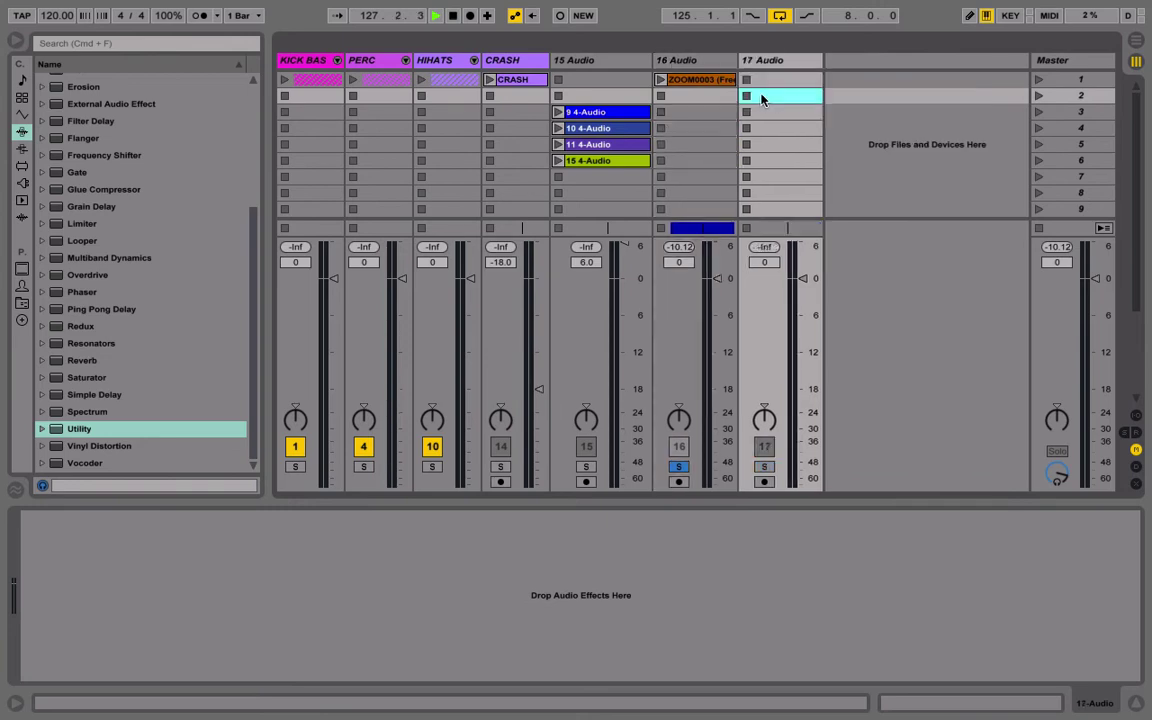
key("Tab")
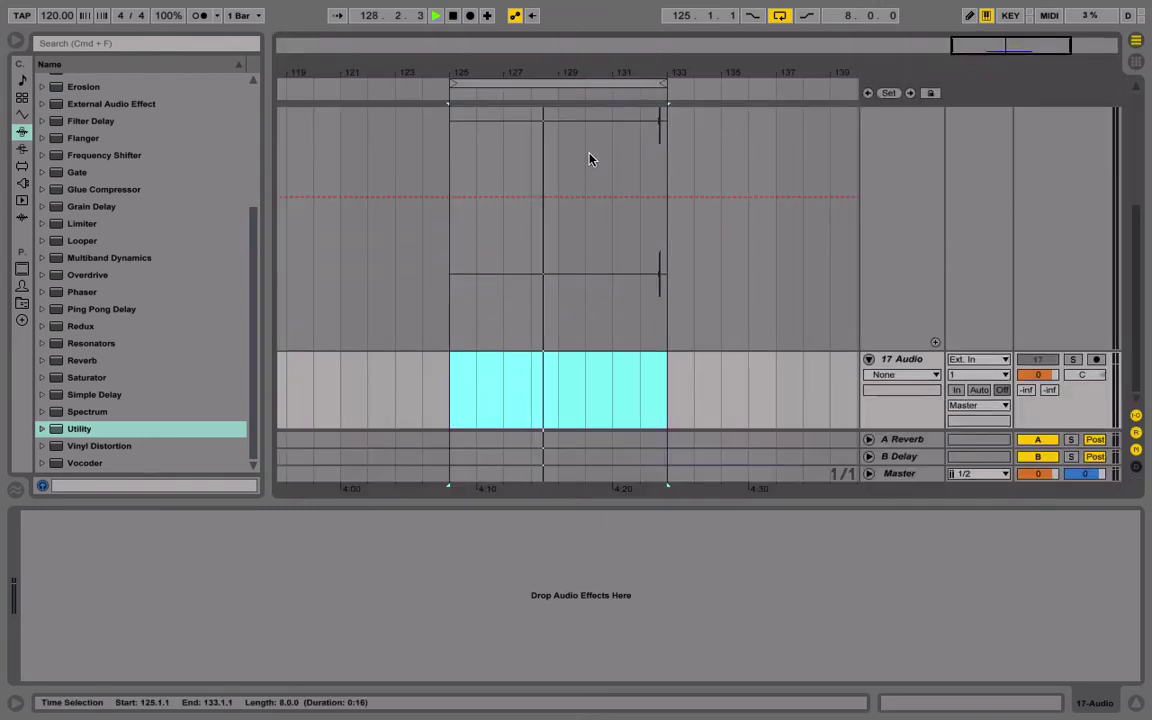
key("super+z")
left_click_drag(568, 216, 790, 80)
key("Tab")
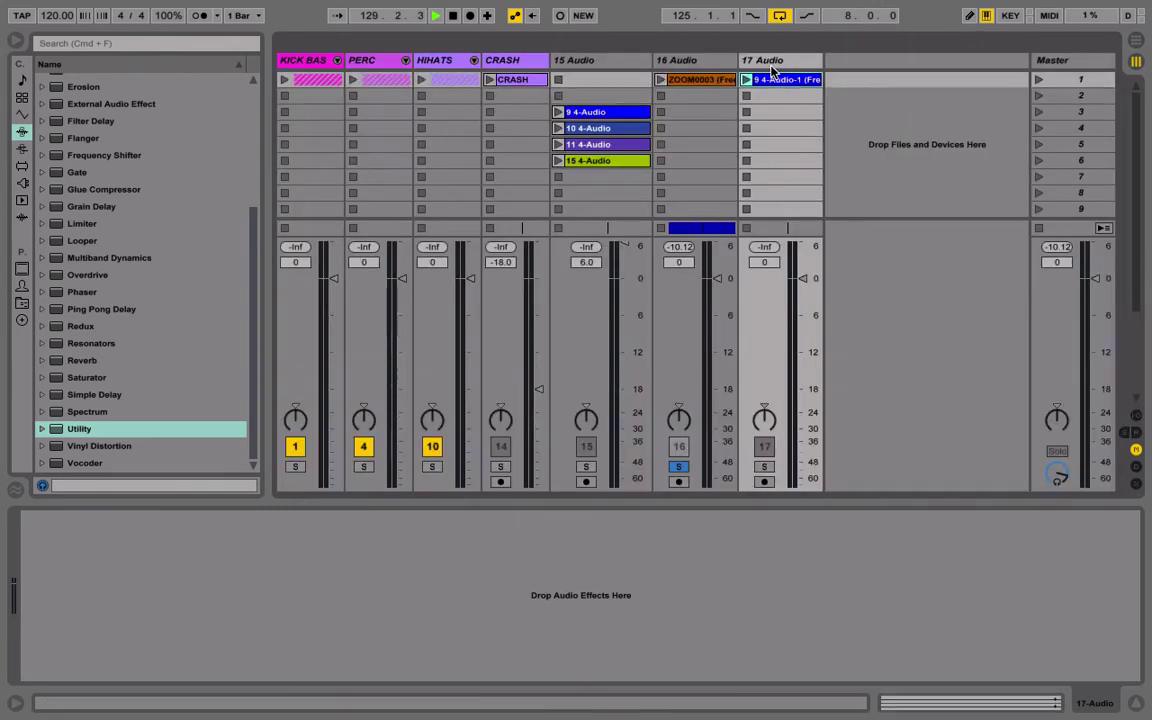
Rename the 17 Audio track as REV CLAP.
right_click(775, 62)
left_click(800, 135)
type("REV C")
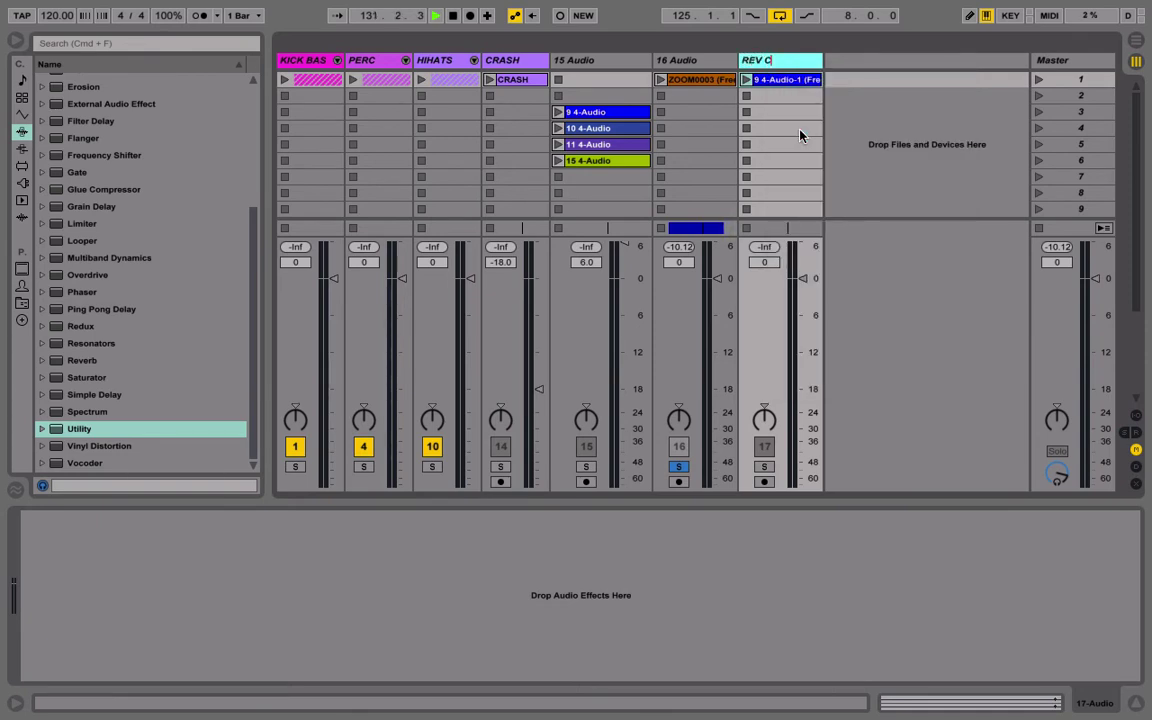
type("LAP")
key("Return")
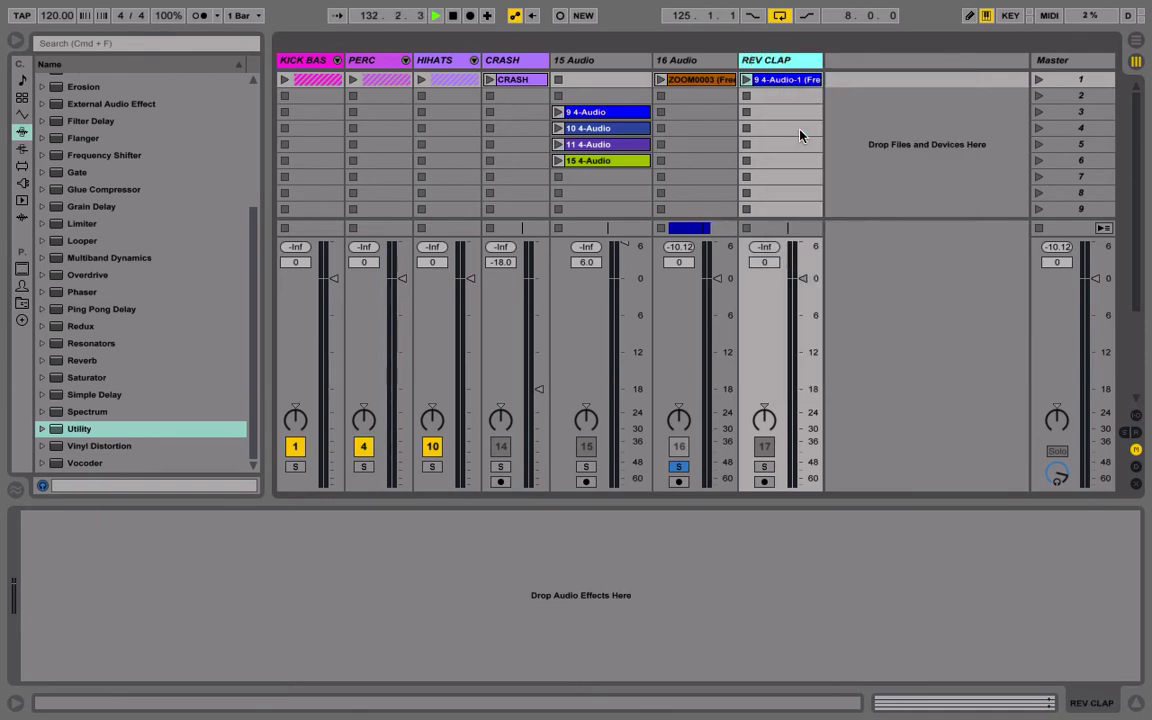
Rename the clip in the REV CLAP track's first slot as REV CLAP.
right_click(782, 82)
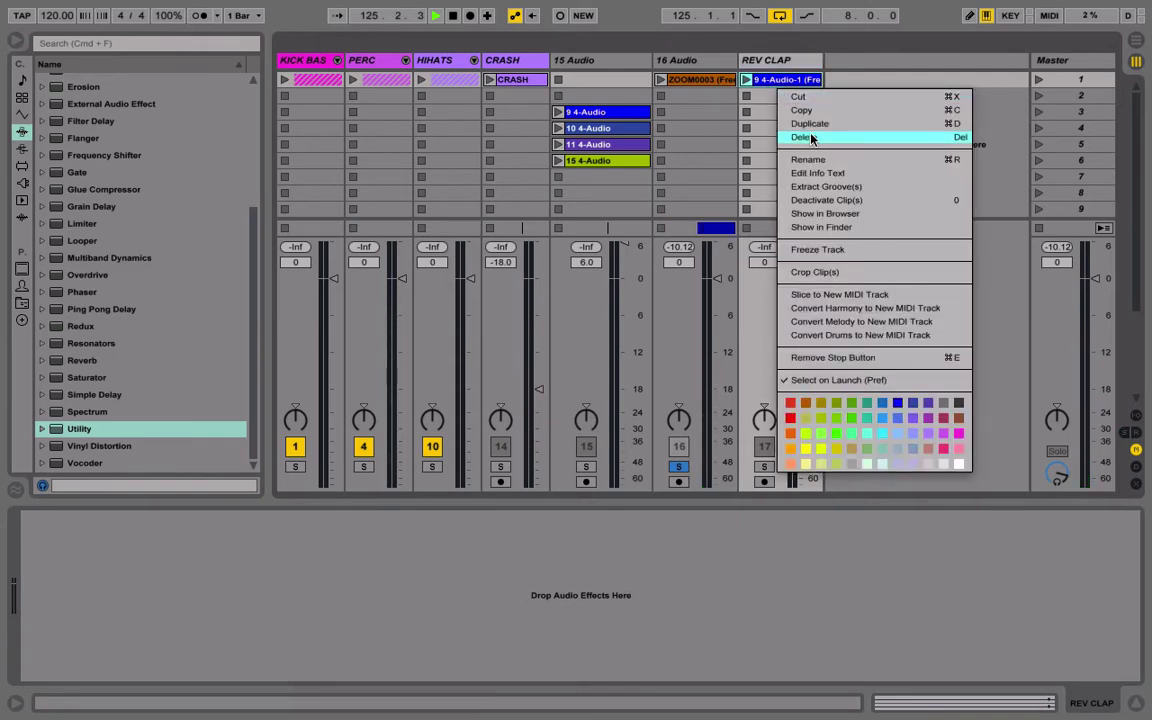
left_click(811, 159)
type("RE")
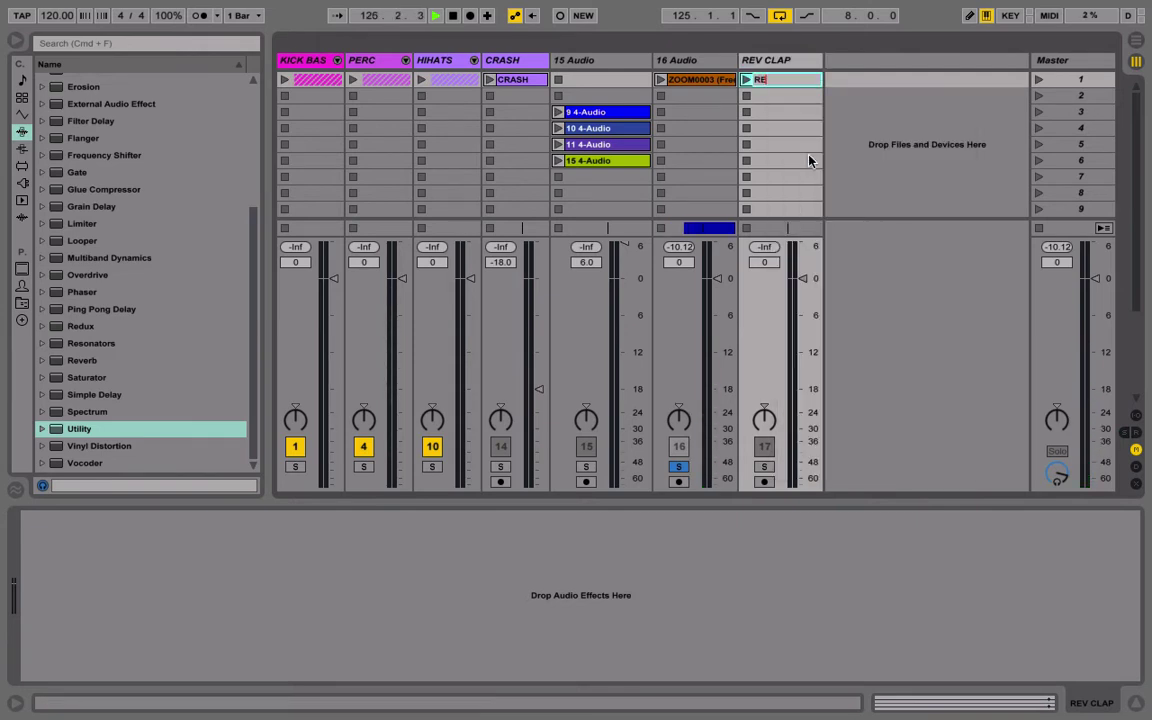
type("V CLAP")
key("Return")
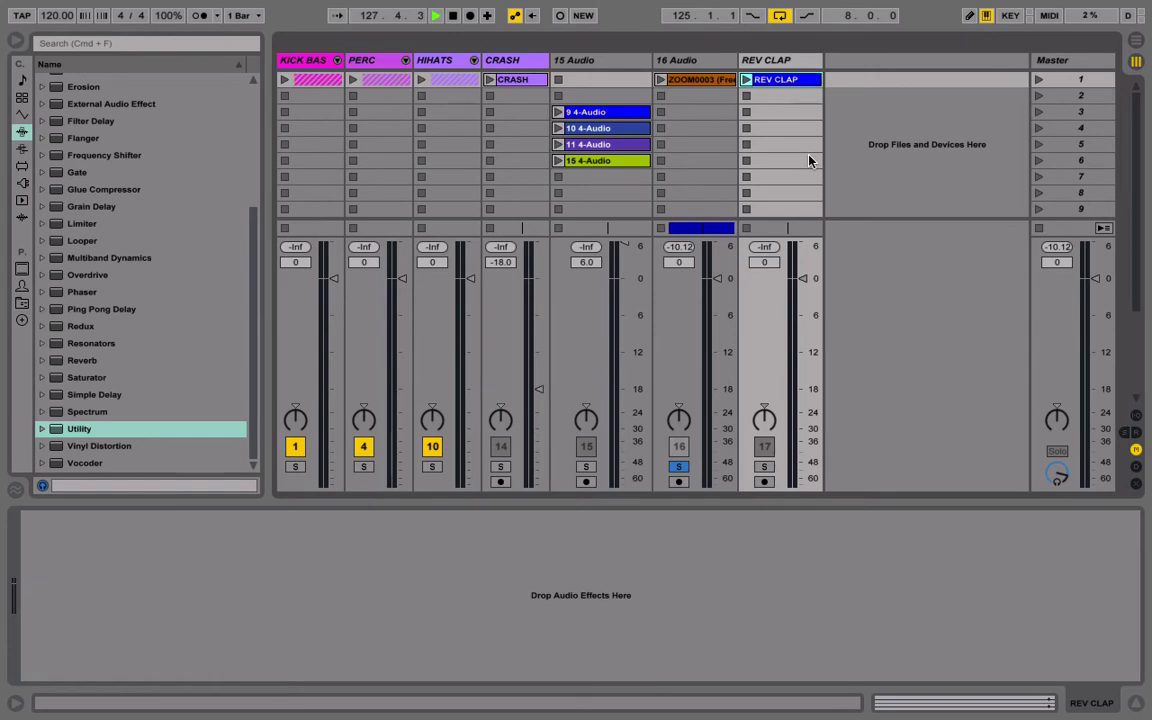
Colour the REV CLAP track and its clip the same purple.
right_click(767, 61)
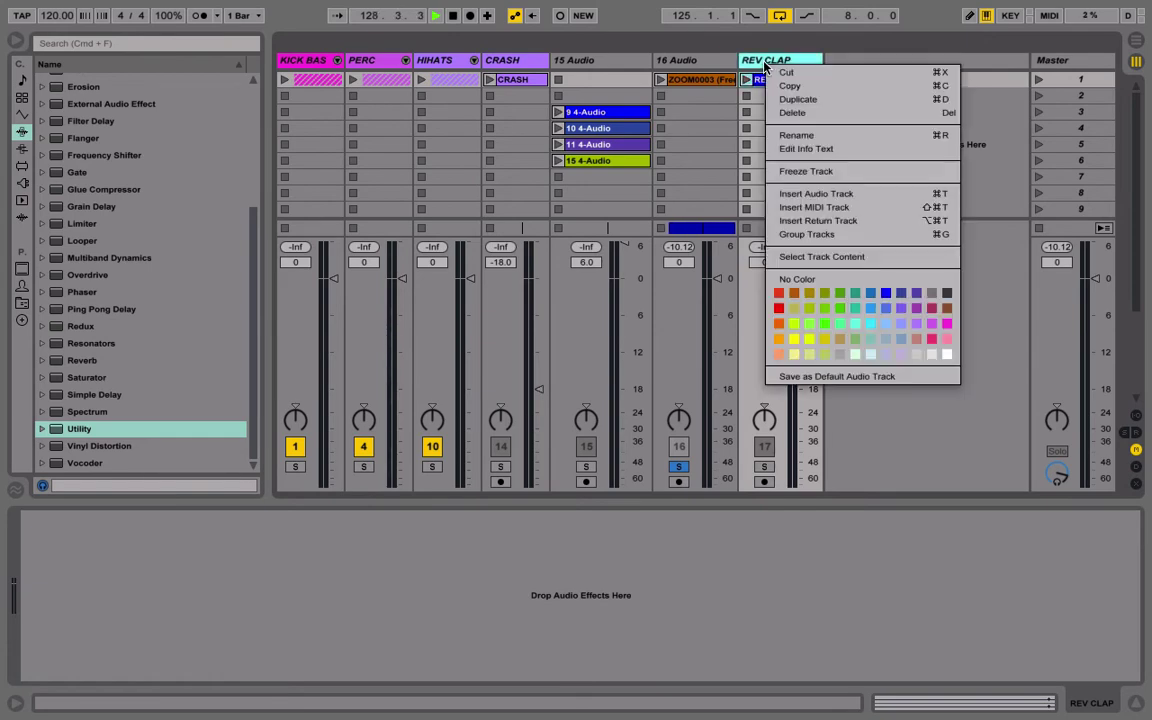
left_click(929, 325)
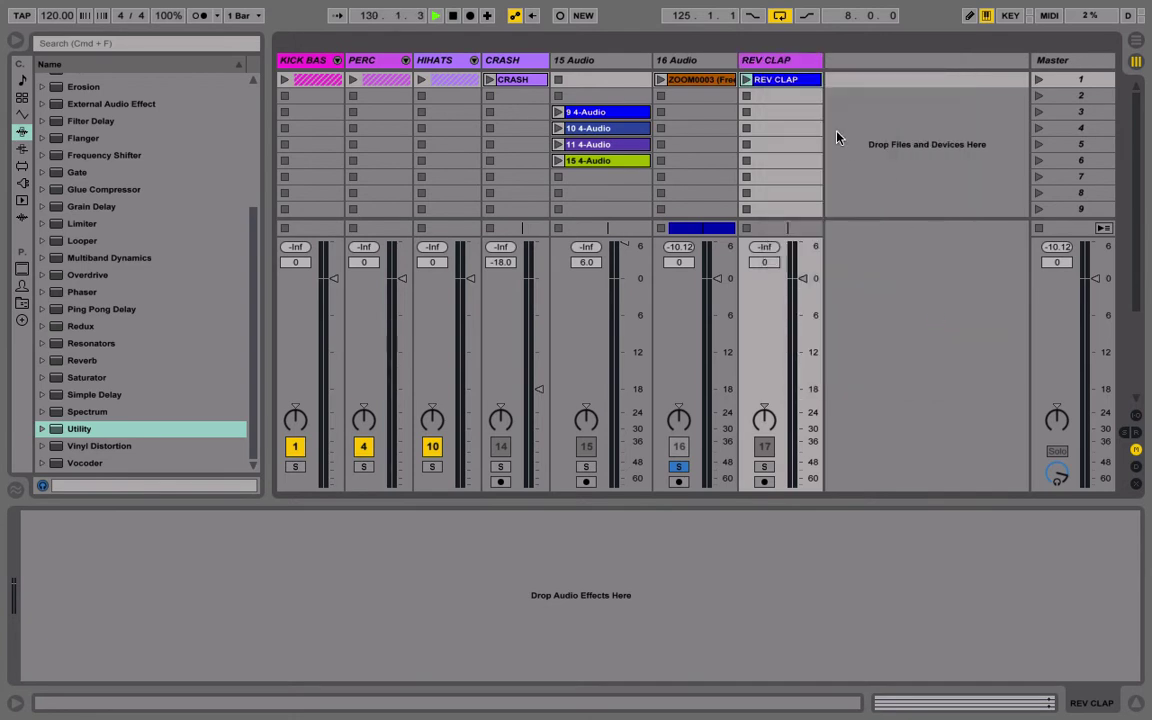
right_click(798, 83)
left_click(954, 420)
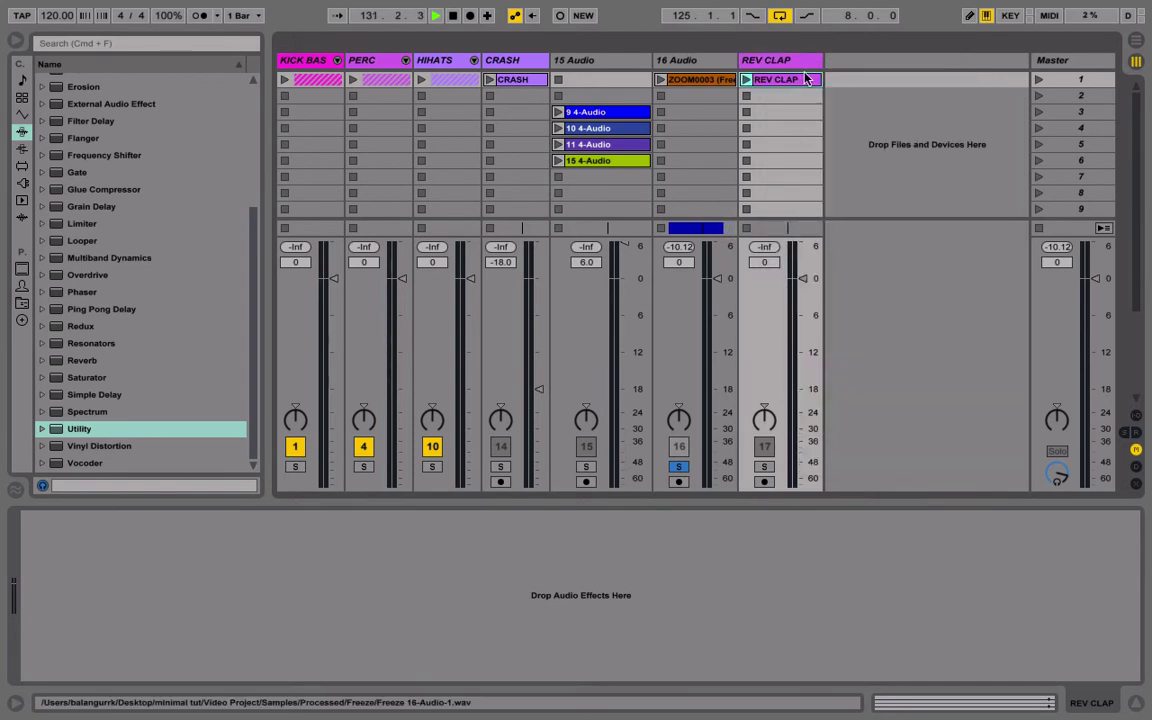
Narrow the REV CLAP clip to its last two beats from 8.3.1 and launch it with looping enabled.
left_click(806, 79)
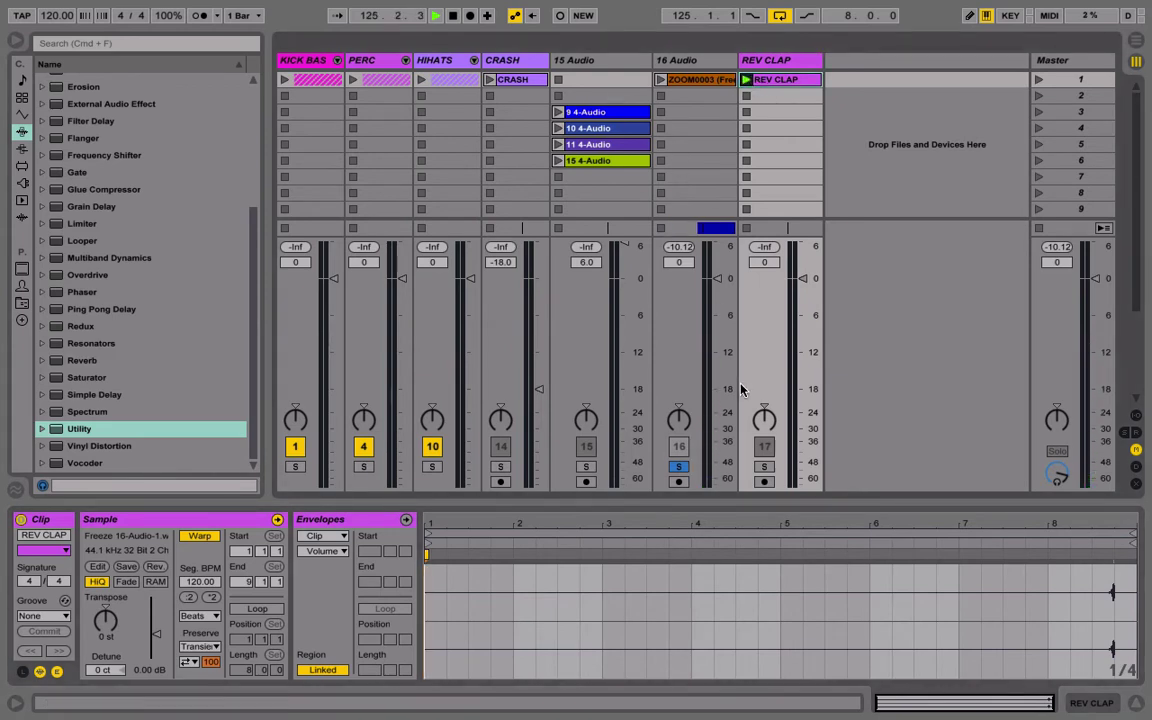
left_click(434, 584)
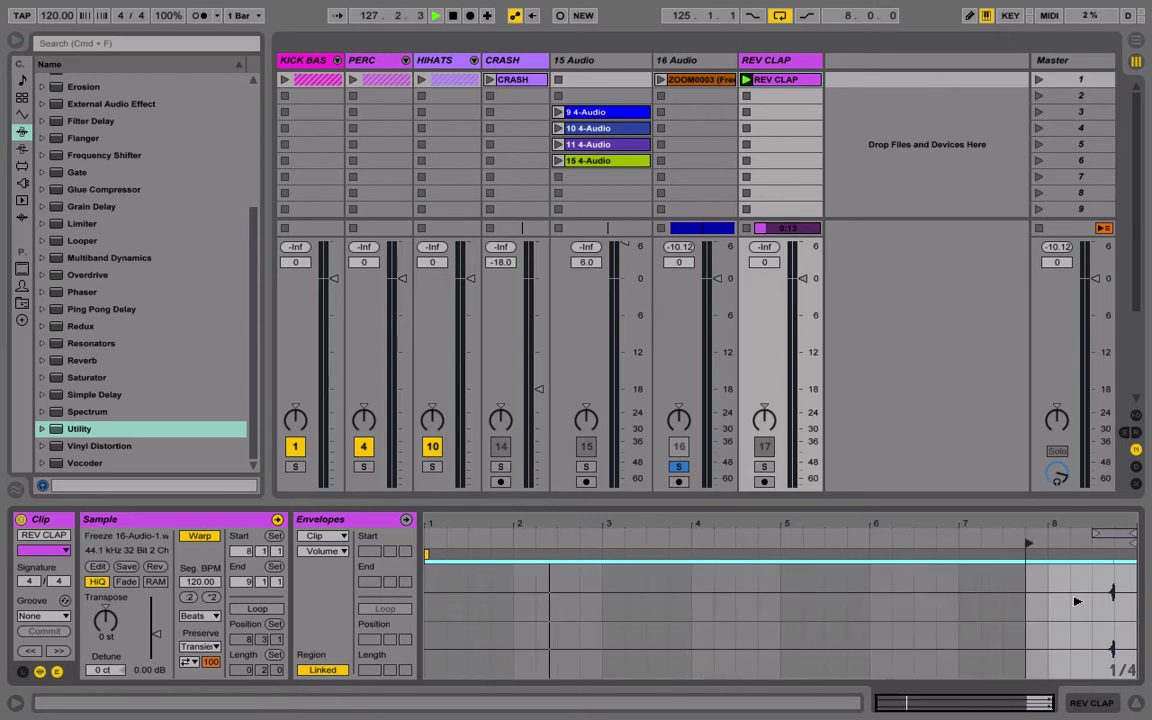
left_click(745, 80)
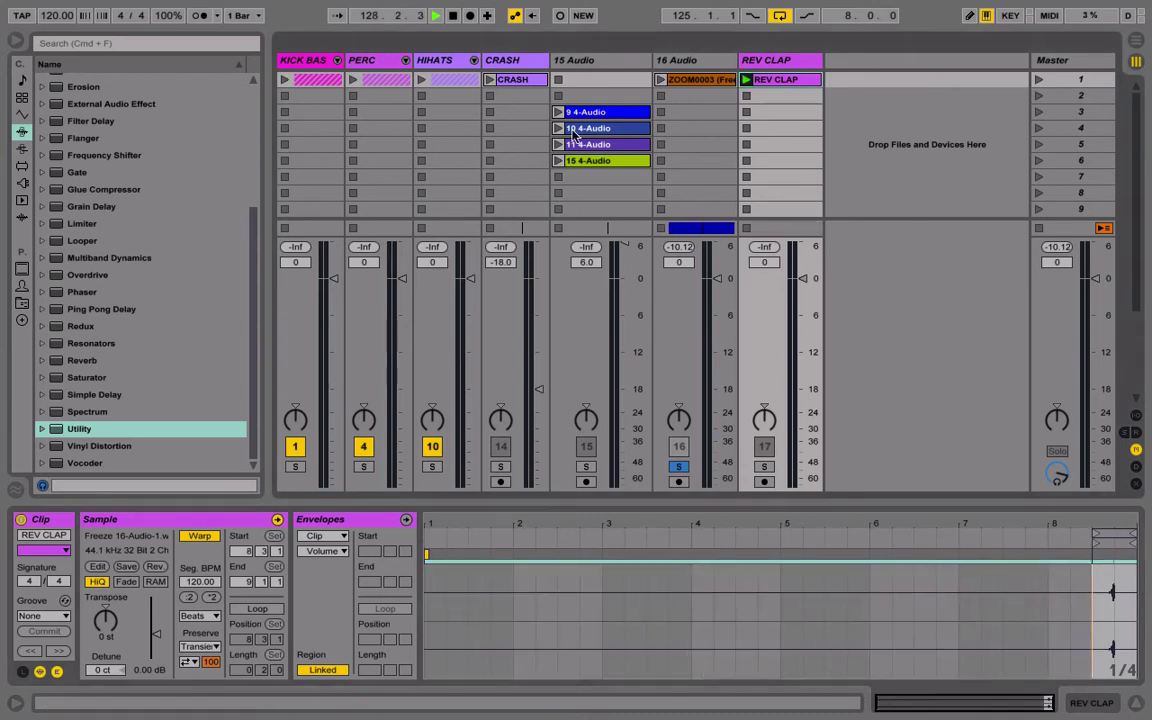
left_click(252, 605)
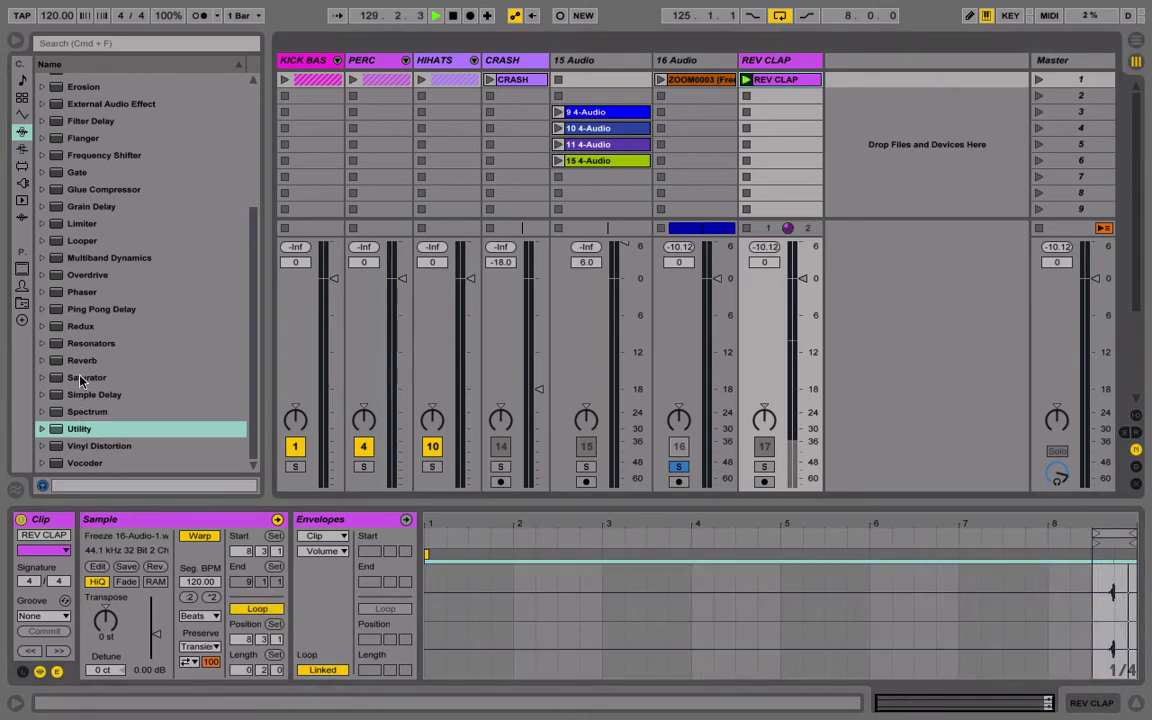
Solo the REV CLAP track and add a Limiter with 10.4 dB gain and a 0.00 dB ceiling.
scroll(80, 377, "up", 5)
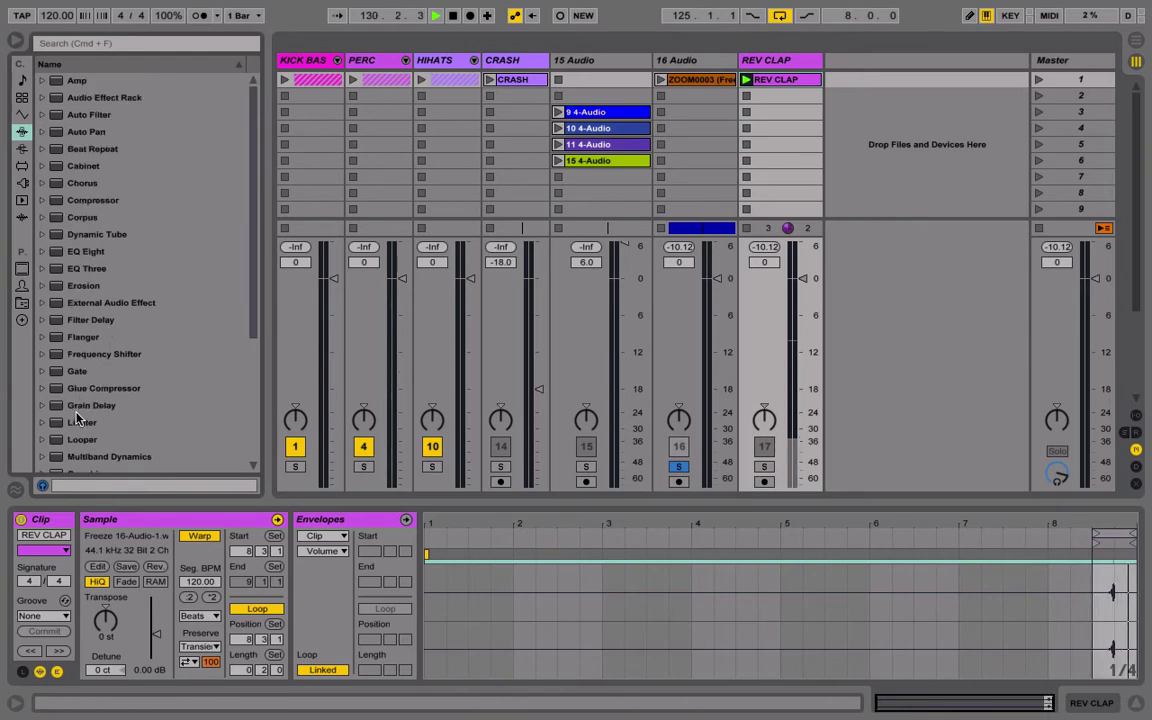
scroll(766, 462, "down", 1)
left_click(766, 467)
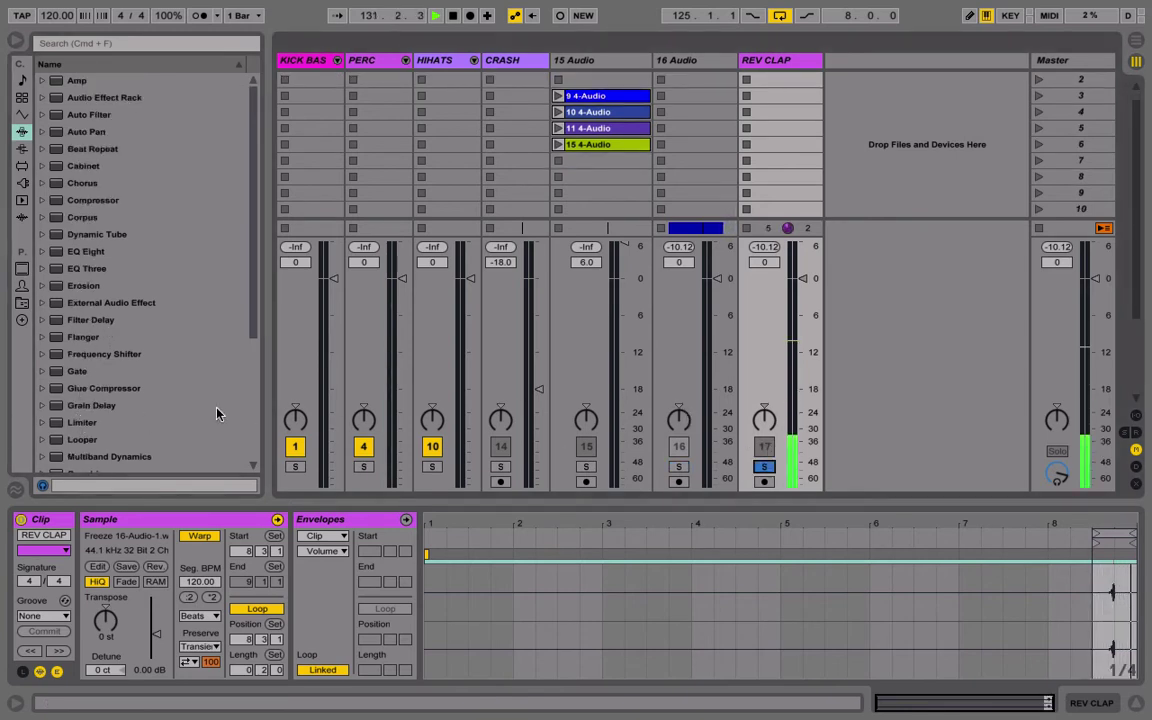
left_click_drag(57, 428, 780, 62)
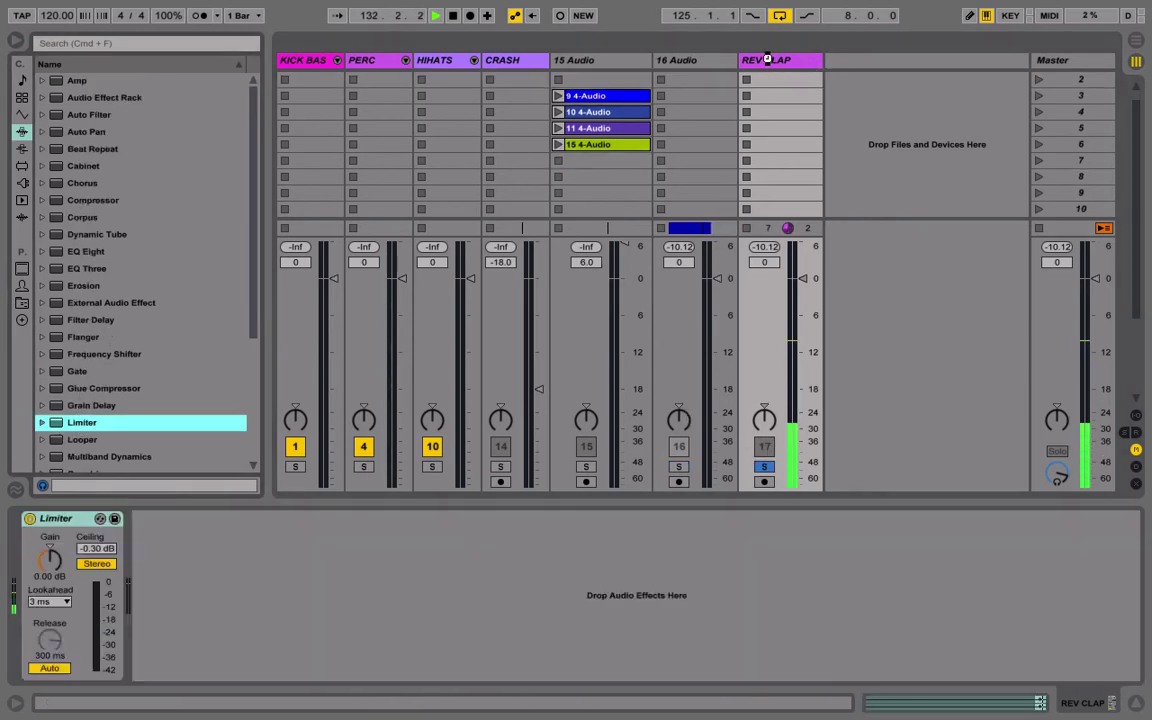
left_click_drag(49, 560, 49, 537)
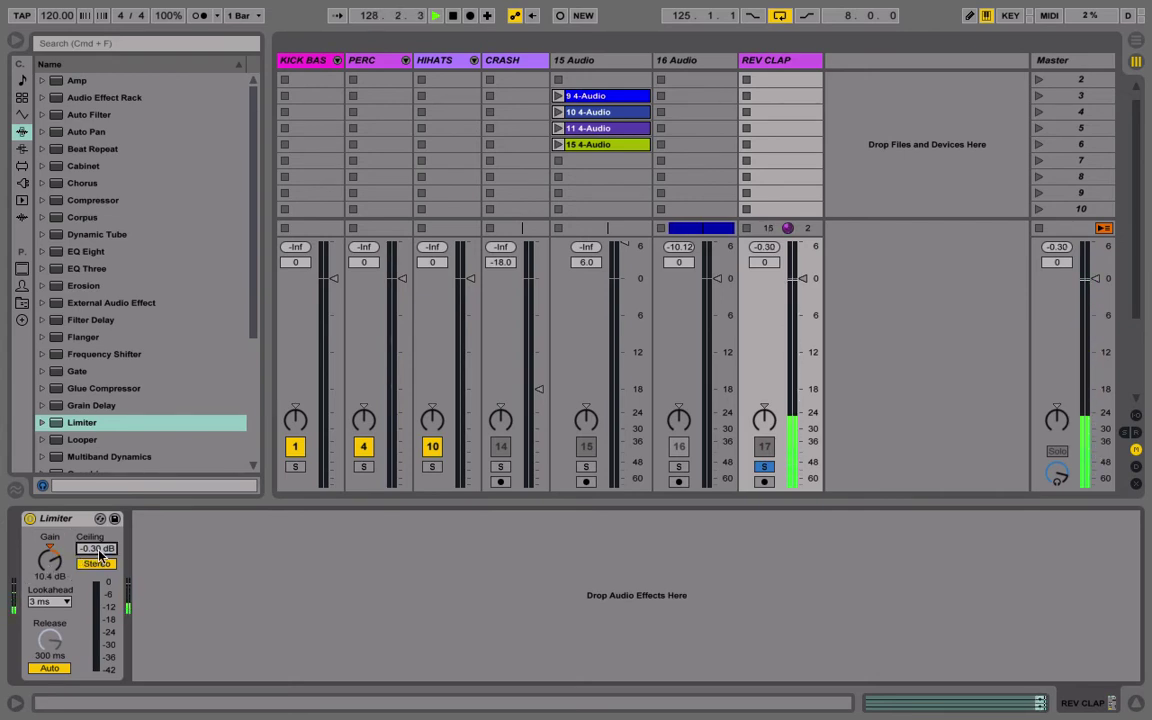
left_click_drag(97, 551, 97, 549)
Stop playback and extend the REV CLAP clip's loop back to 1.1.1 for a length of eight bars.
scroll(770, 78, "up", 1)
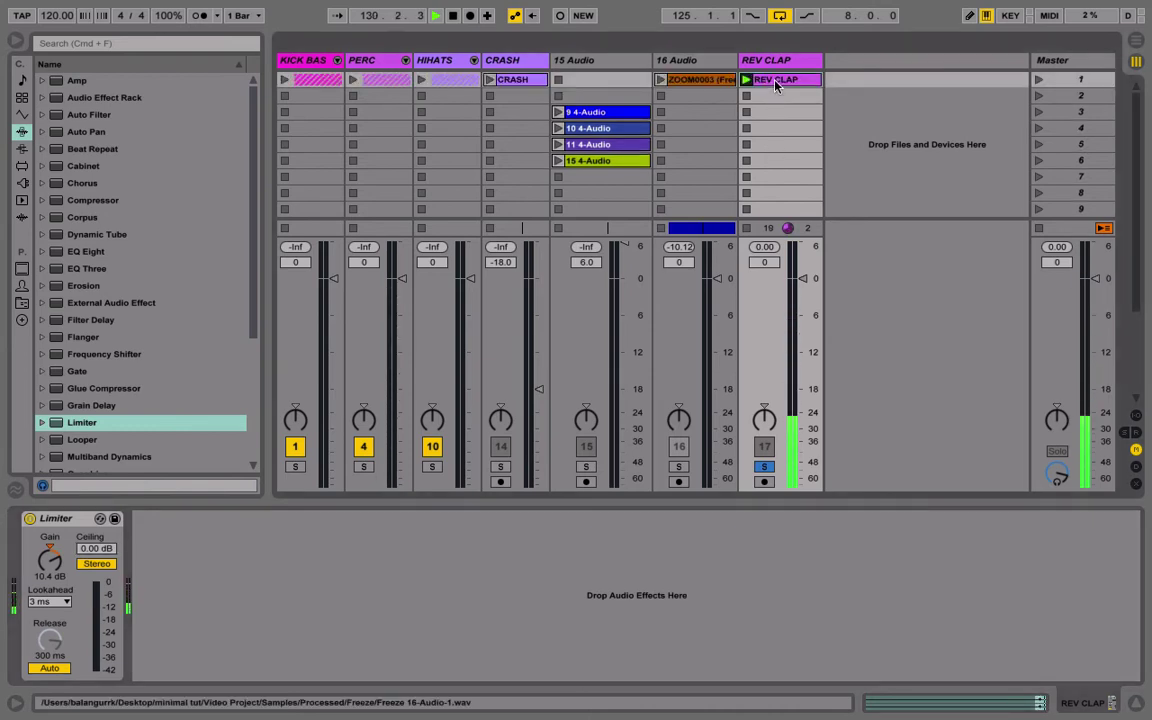
double_click(777, 81)
left_click(454, 17)
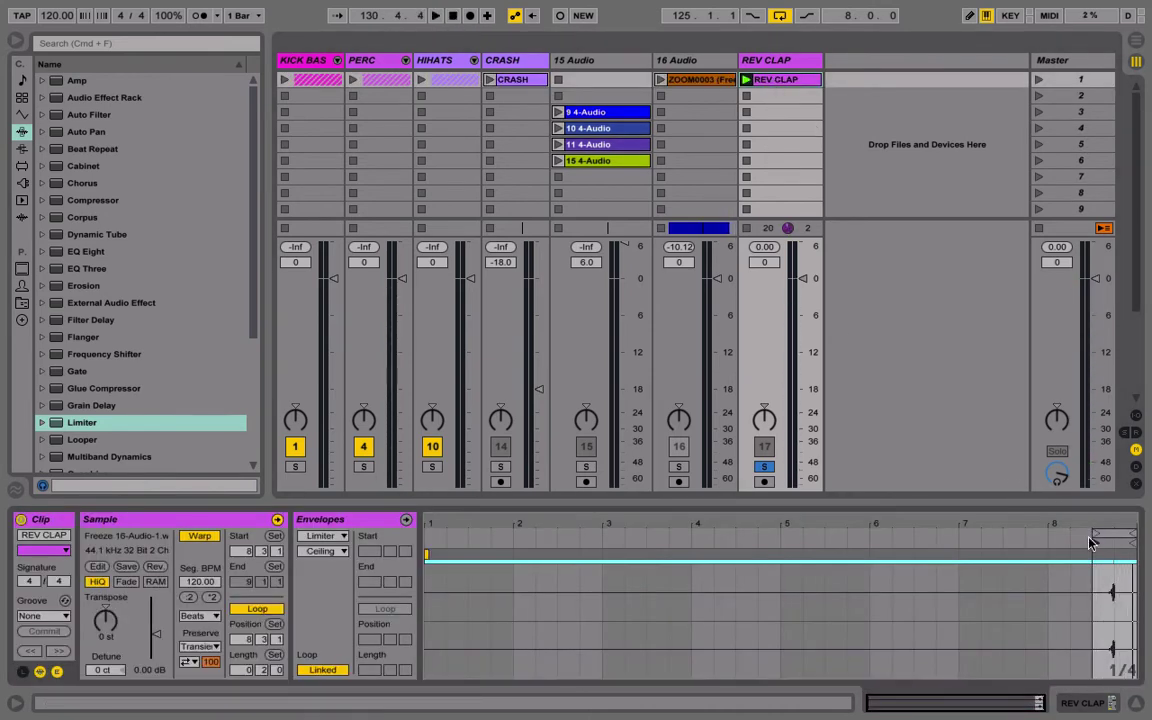
left_click_drag(1095, 535, 400, 603)
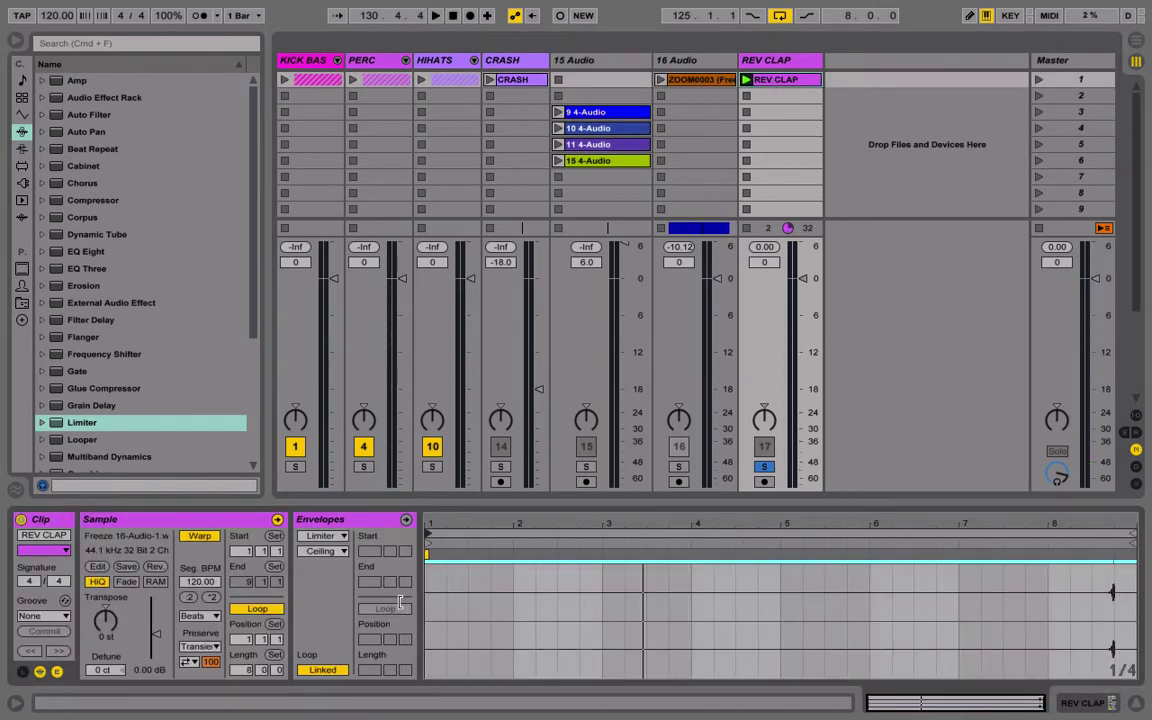
Freeze the REV CLAP track and flatten it to audio.
right_click(740, 60)
left_click(724, 150)
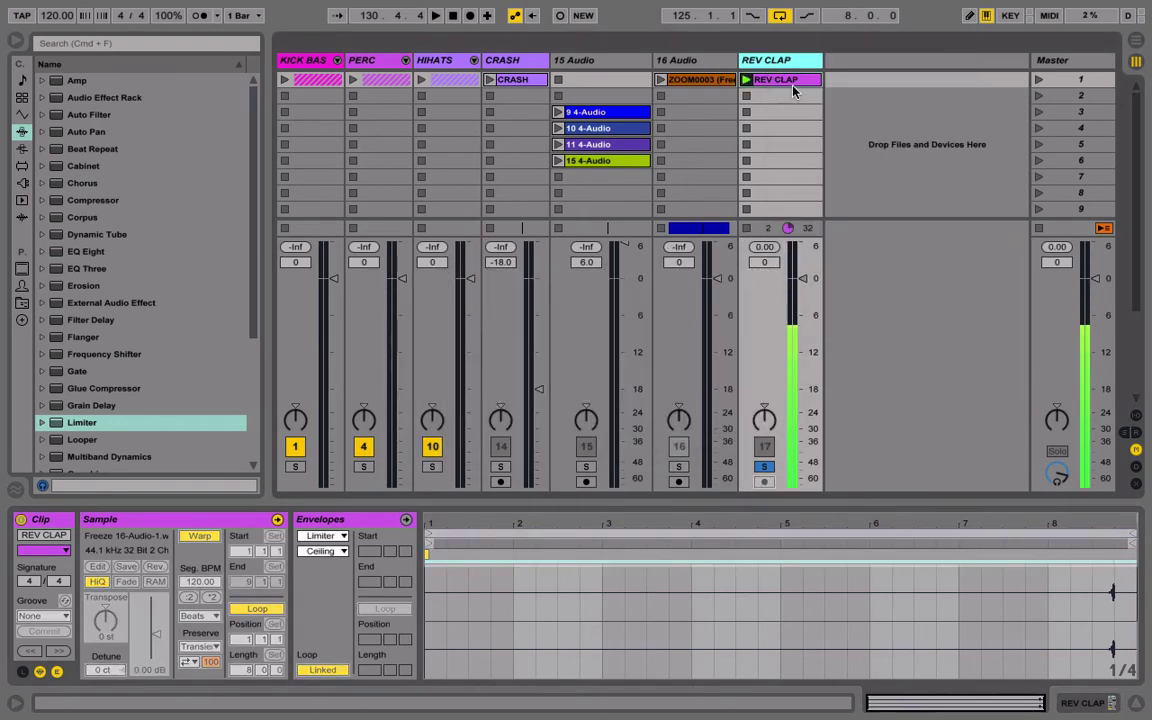
right_click(784, 60)
left_click(810, 175)
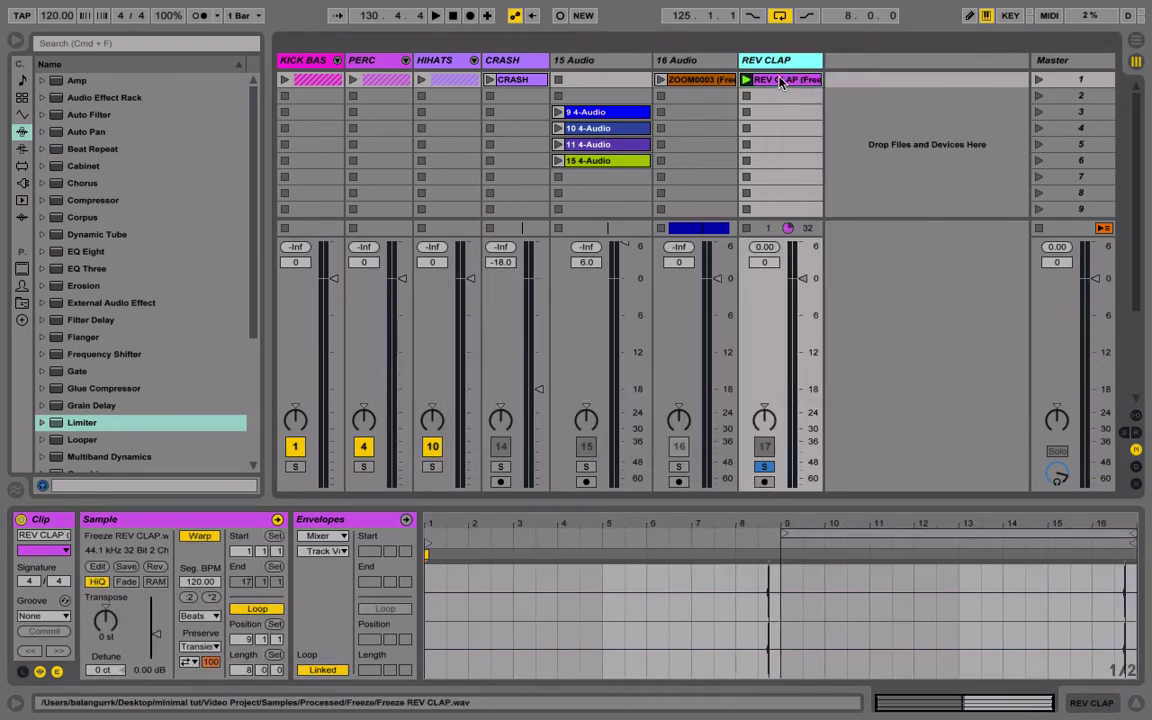
Extend the flattened clip's loop to 16 bars from 1.1.1, and play the first scene with REV CLAP unsoloed.
left_click(780, 80)
left_click_drag(782, 534, 400, 536)
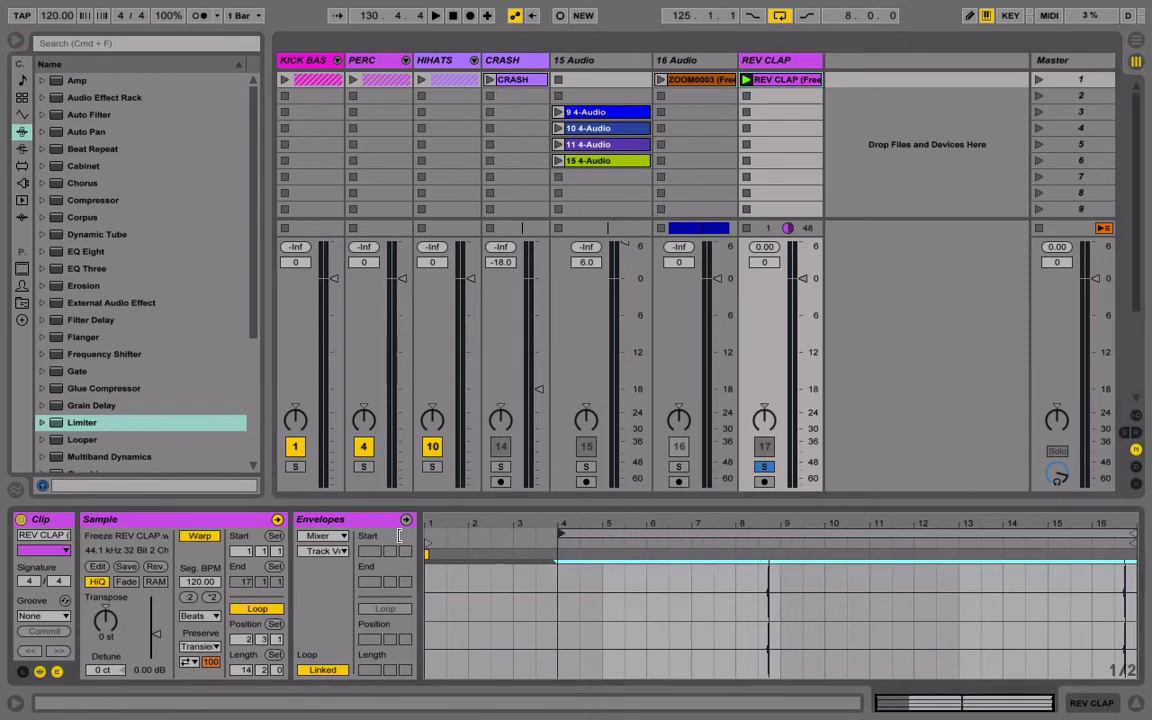
key("space")
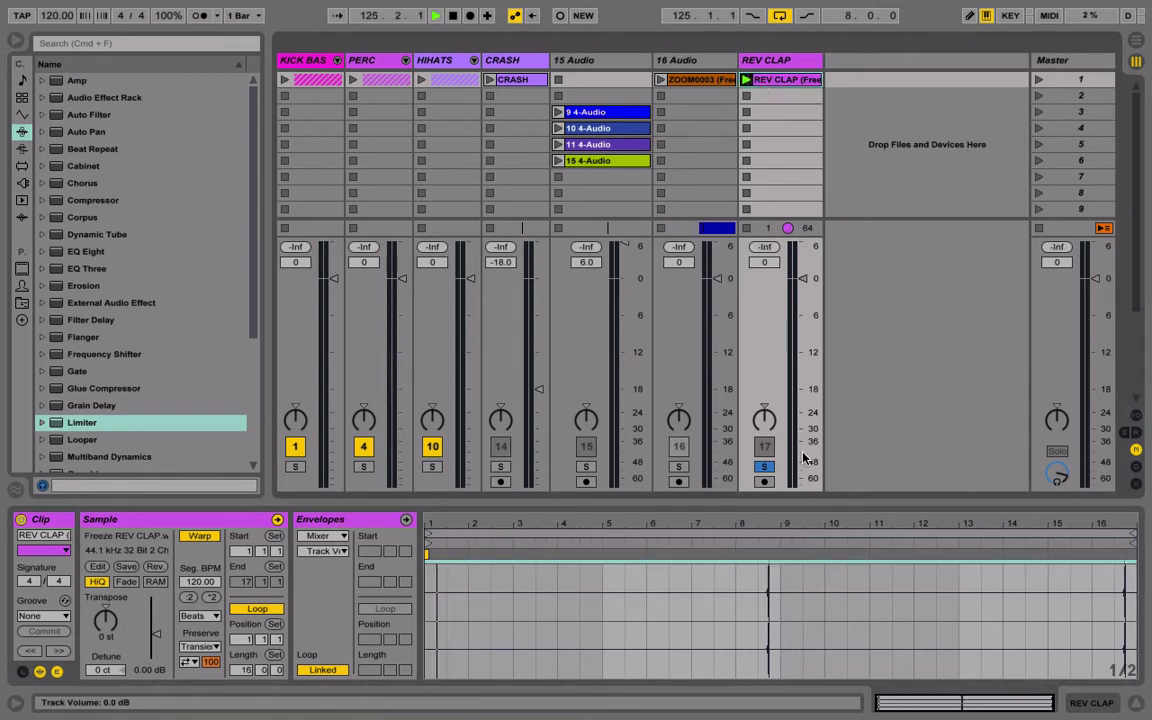
left_click(764, 467)
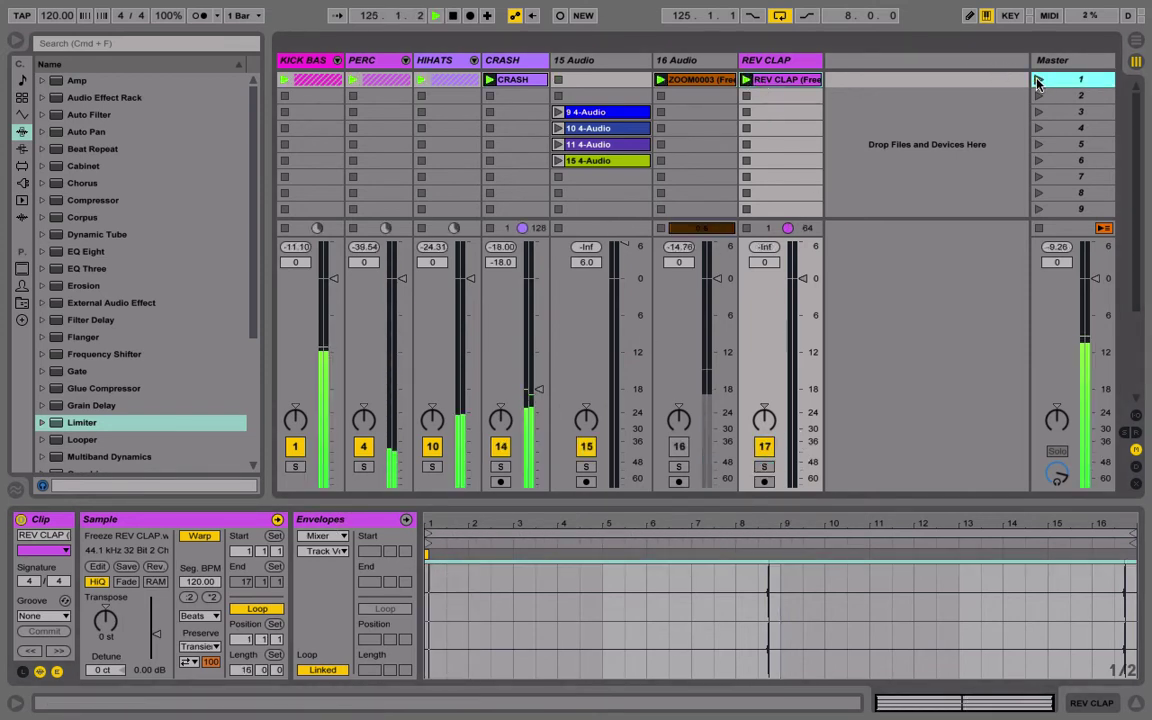
Remove the Freeze suffix from the flattened clip's name, leaving REV CLAP.
right_click(779, 80)
left_click(798, 153)
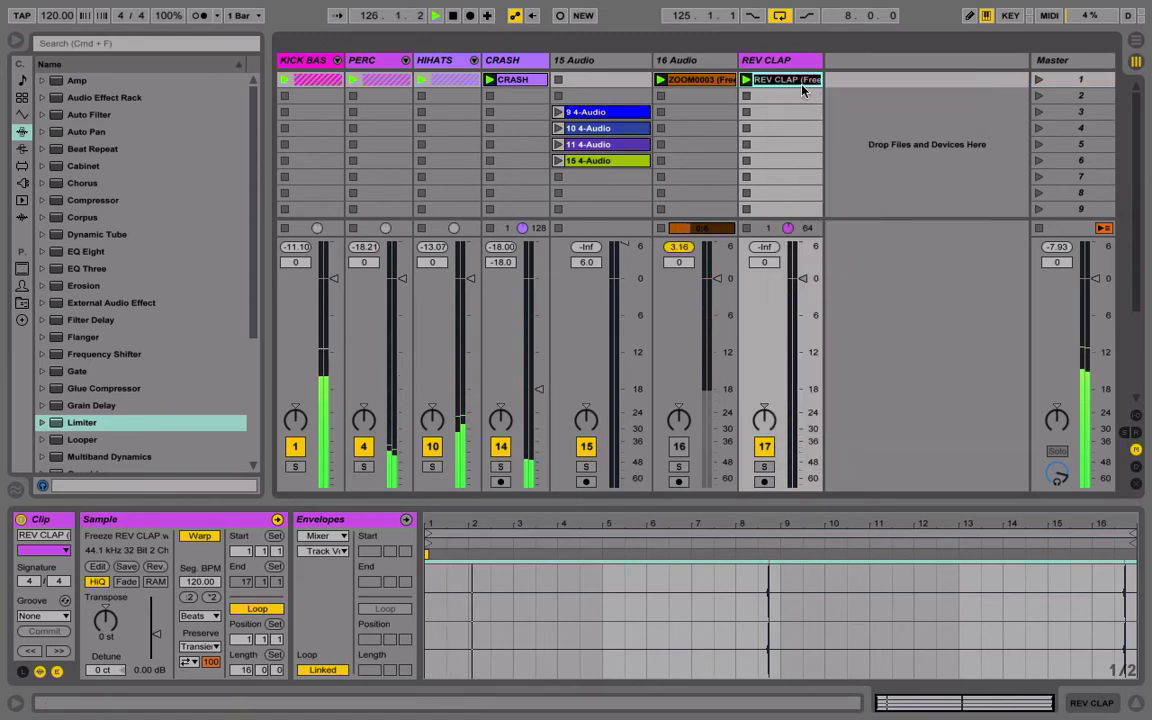
left_click_drag(799, 80, 924, 97)
key("BackSpace")
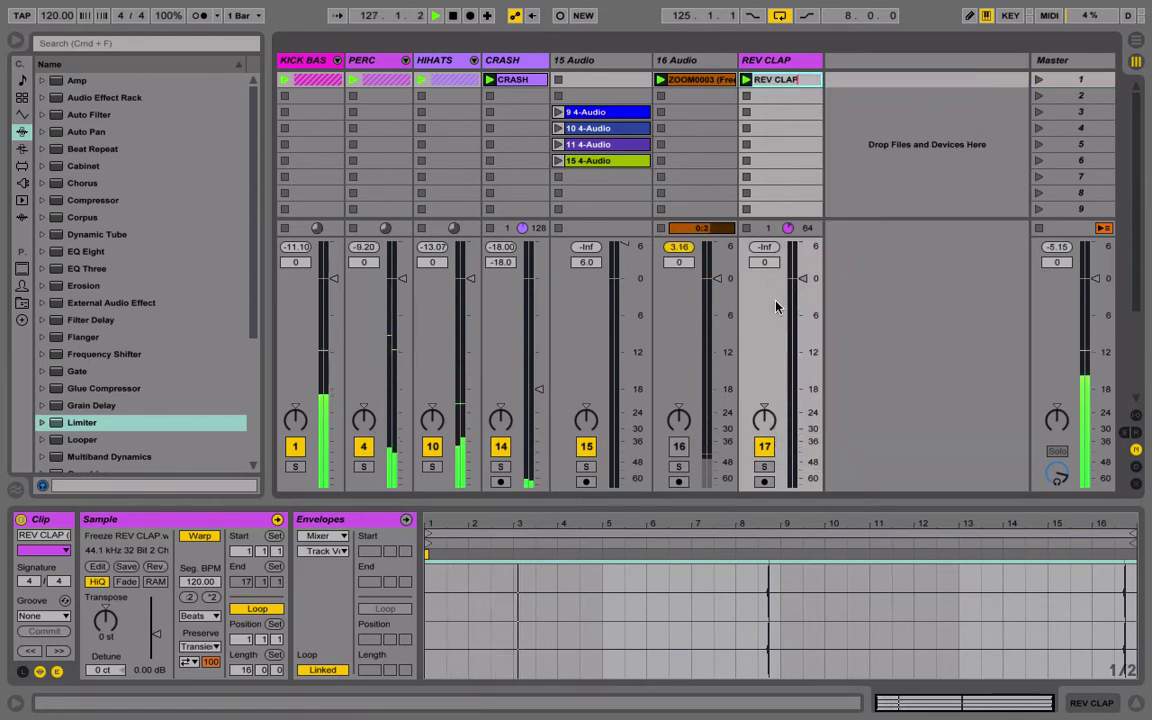
Set the REV CLAP track's volume to -18 dB and add a Simple Delay to the track.
left_click_drag(802, 279, 802, 389)
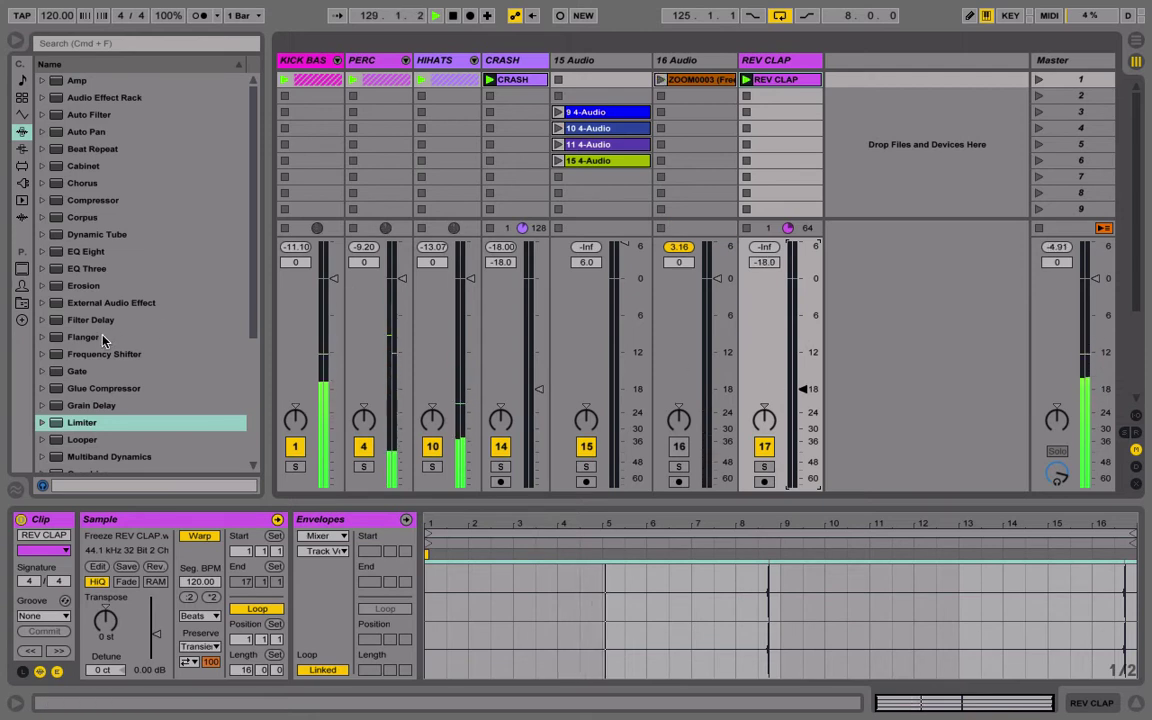
scroll(92, 301, "down", 4)
left_click_drag(95, 394, 771, 66)
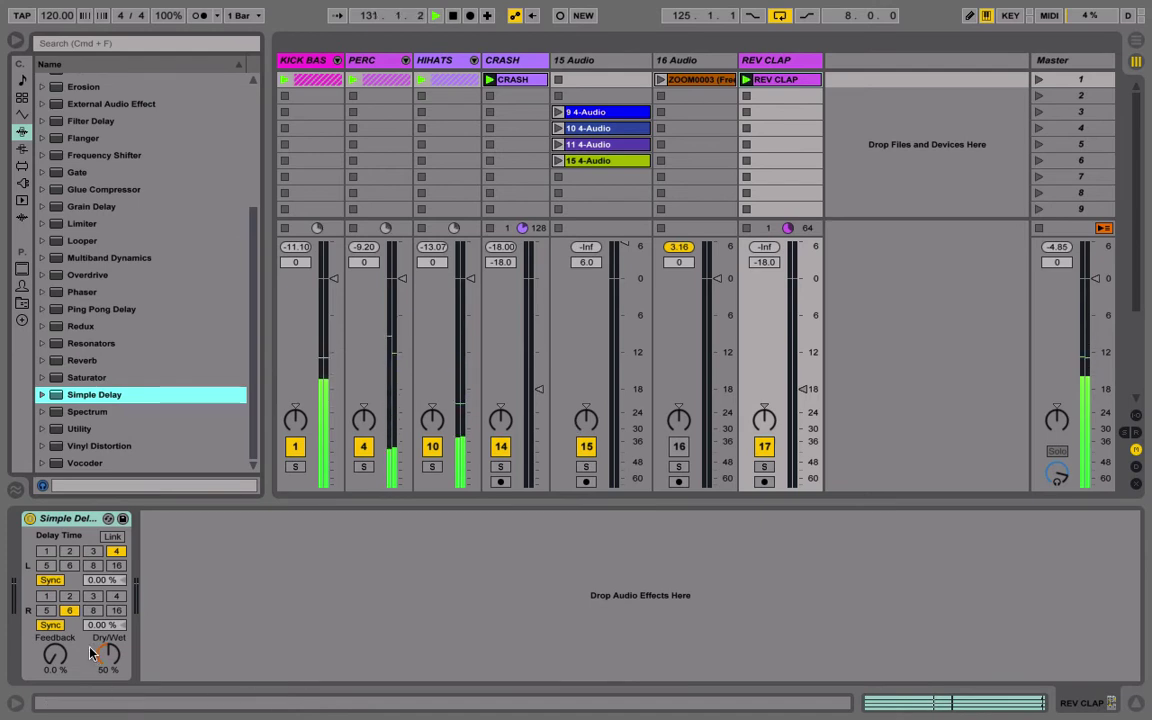
Set REV CLAP's Simple Delay to 100% wet with unsynced delay times of 10.3 ms left and 1.00 ms right.
left_click_drag(113, 658, 70, 630)
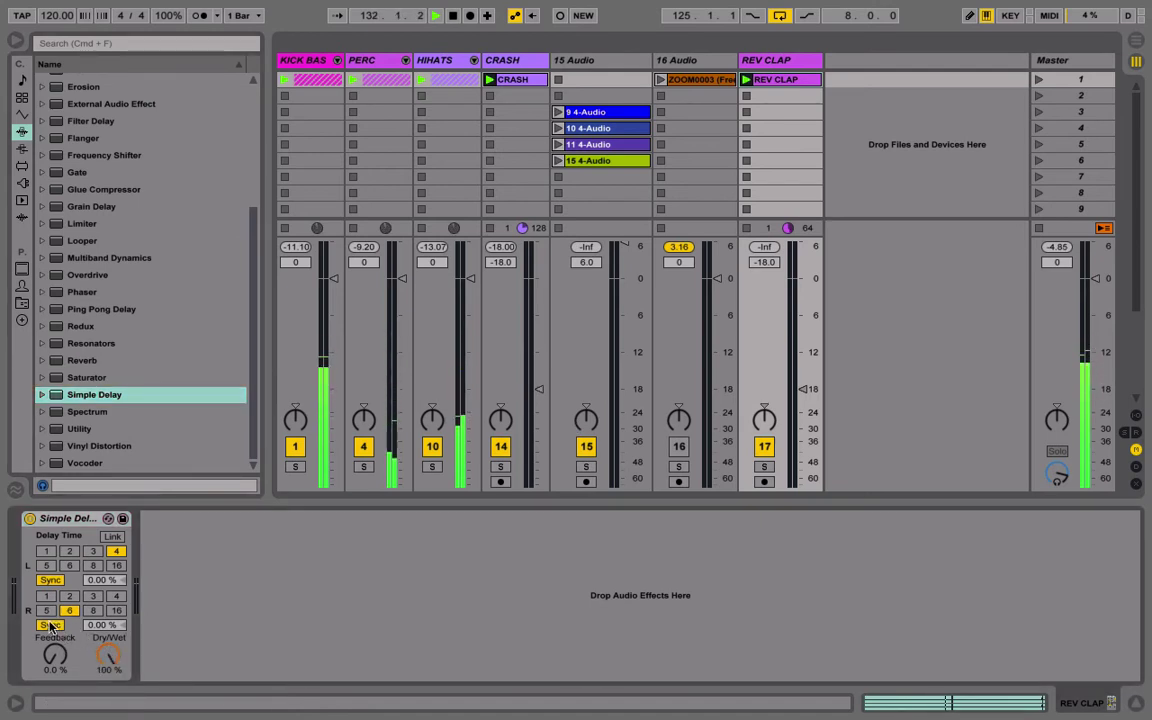
left_click(50, 626)
left_click(50, 581)
left_click_drag(91, 626, 91, 650)
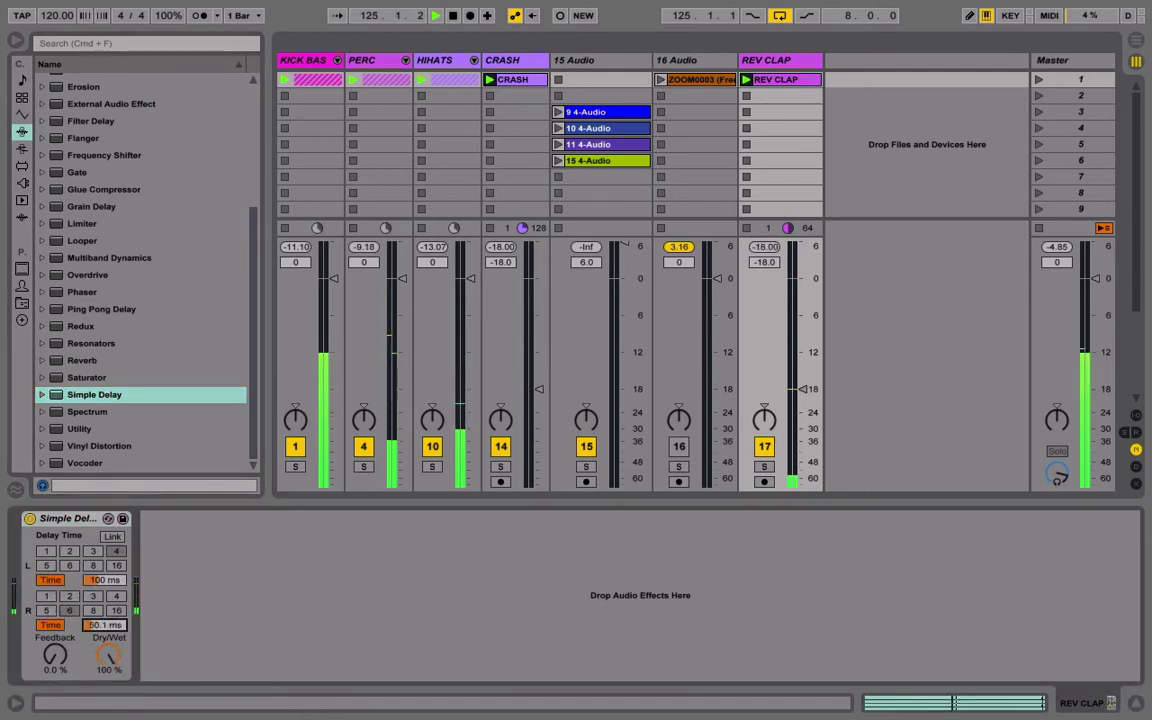
left_click_drag(101, 590, 101, 610)
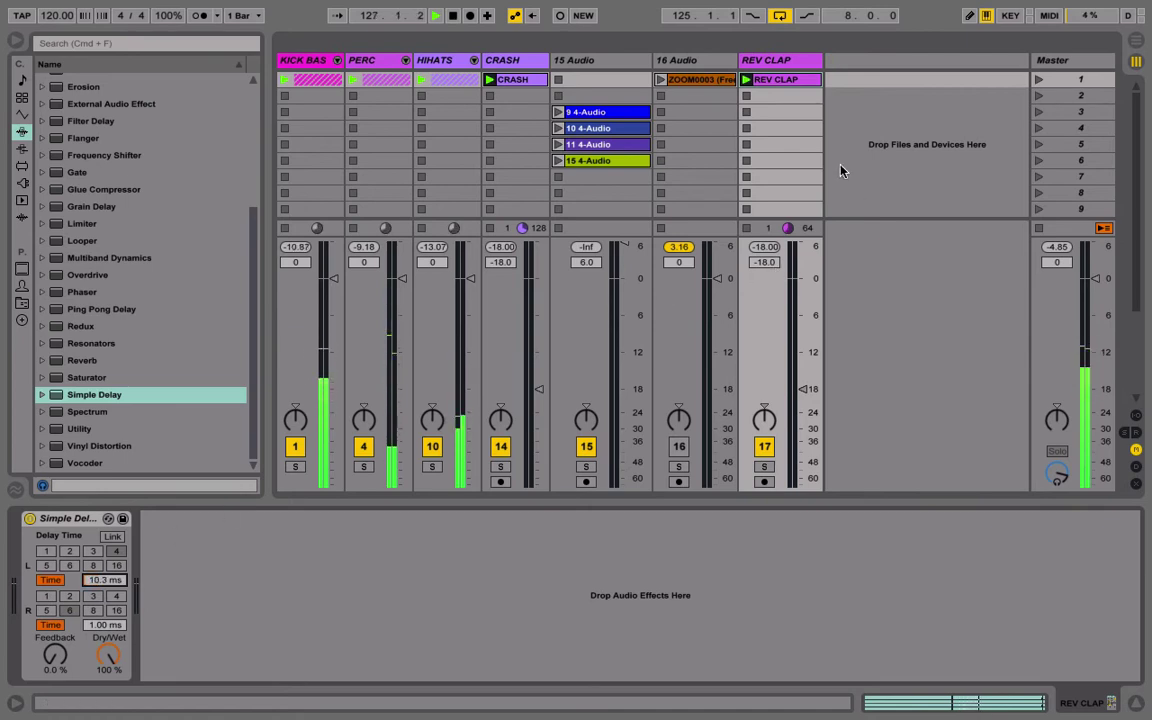
Shorten the REV CLAP clip's loop to one bar at bar 16 and set the track volume to -24 dB.
left_click(785, 80)
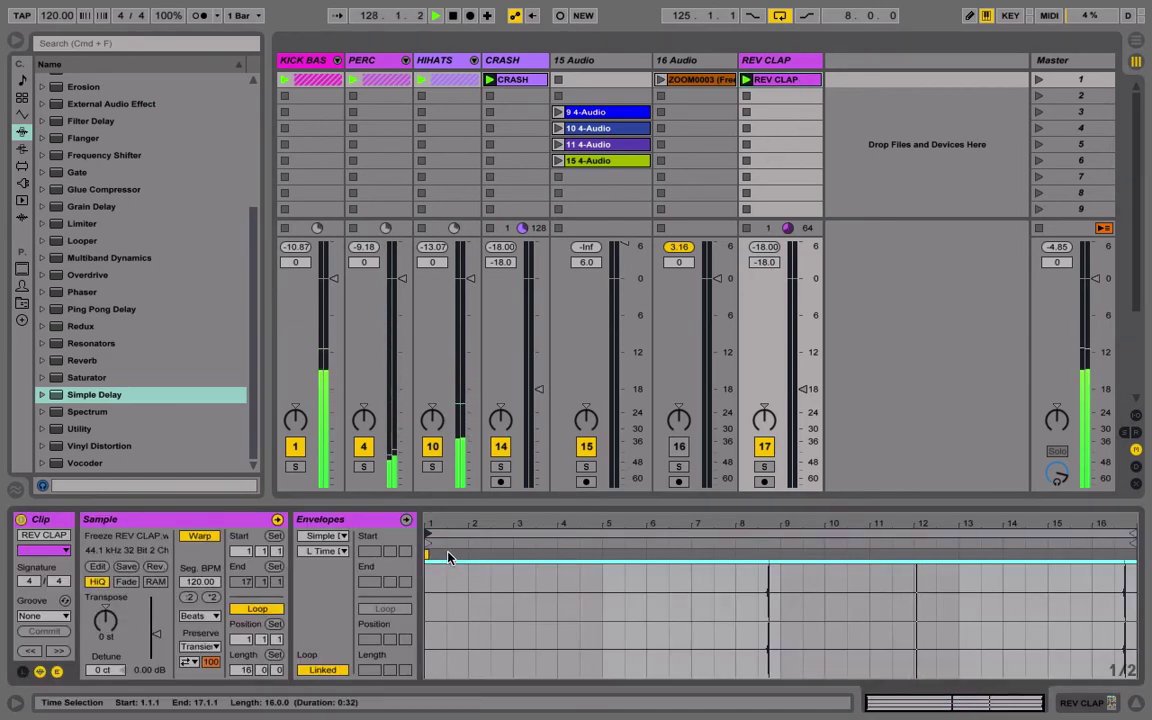
left_click_drag(430, 537, 1093, 537)
left_click(805, 391)
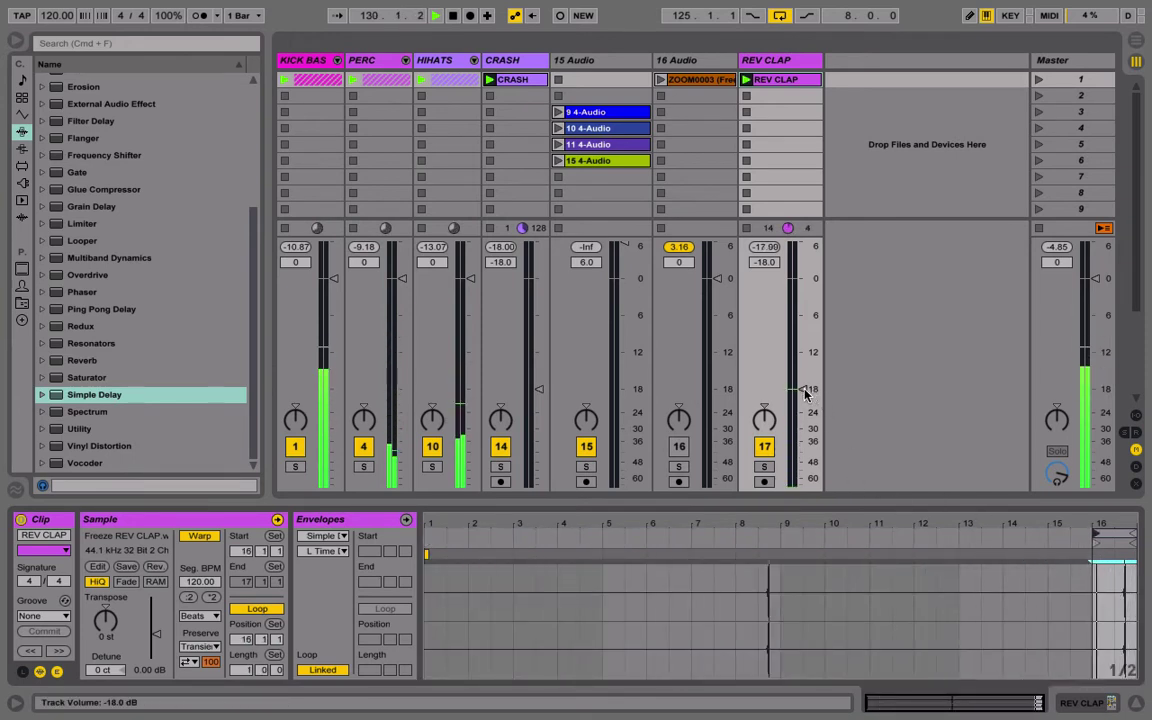
left_click_drag(805, 393, 806, 400)
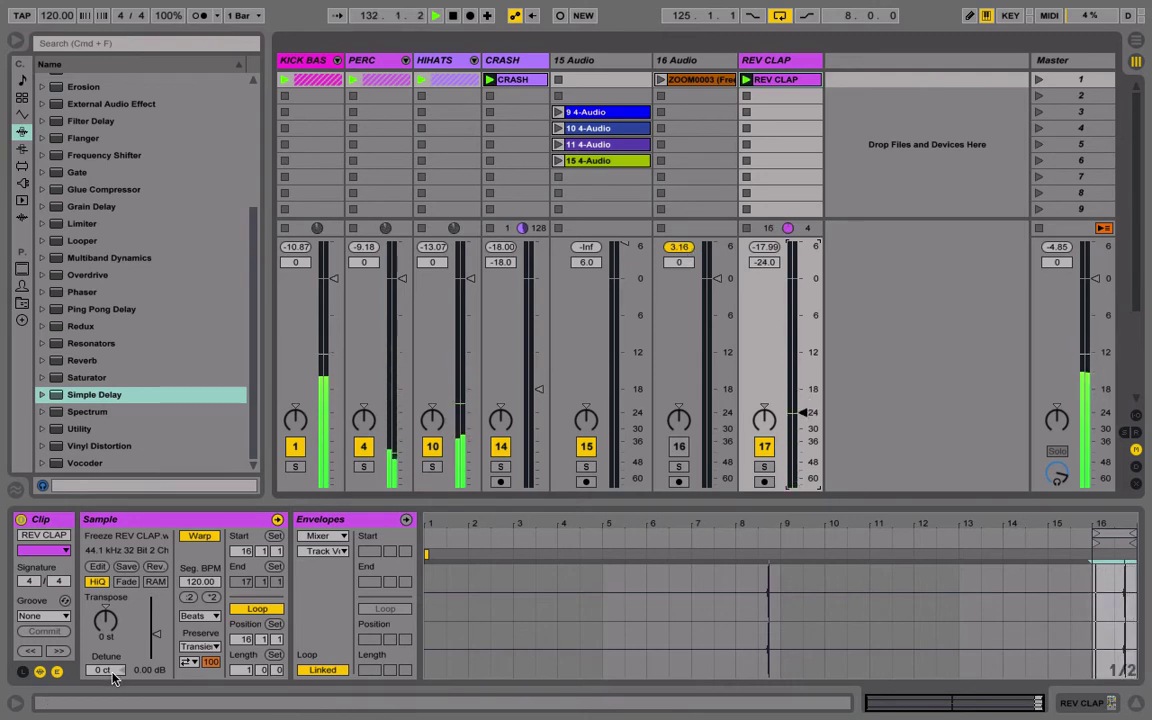
Set REV CLAP's Simple Delay times to 13.3 ms left and 3.00 ms right.
left_click(772, 60)
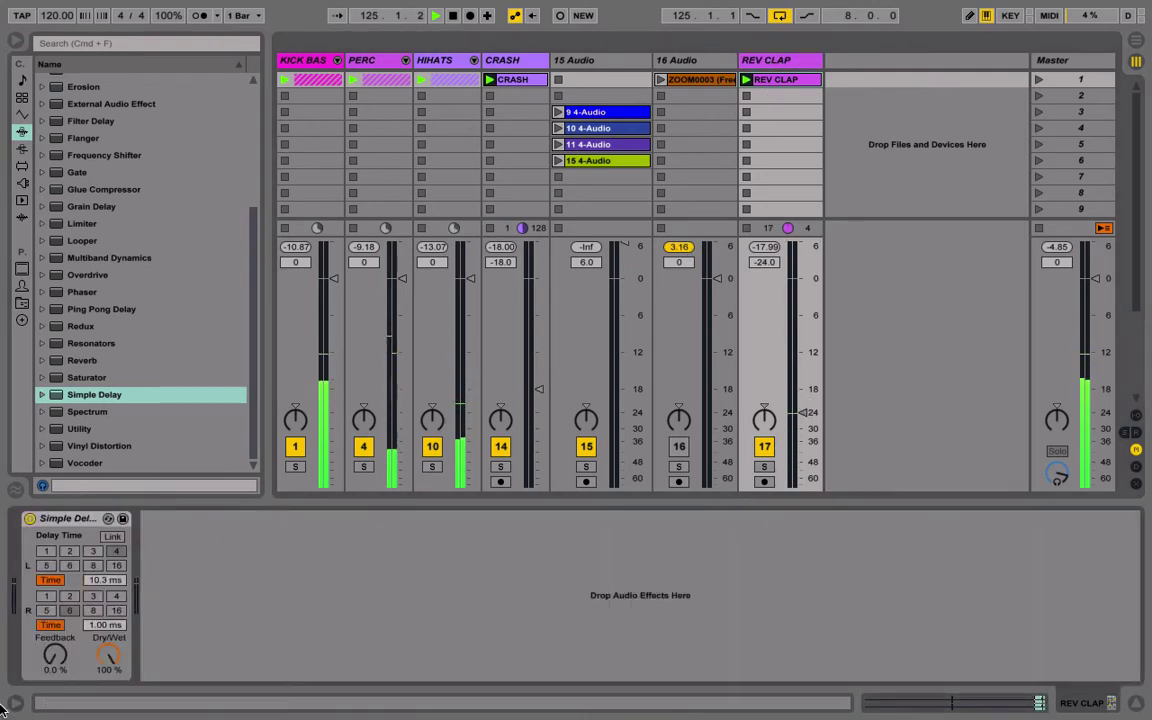
left_click(87, 623)
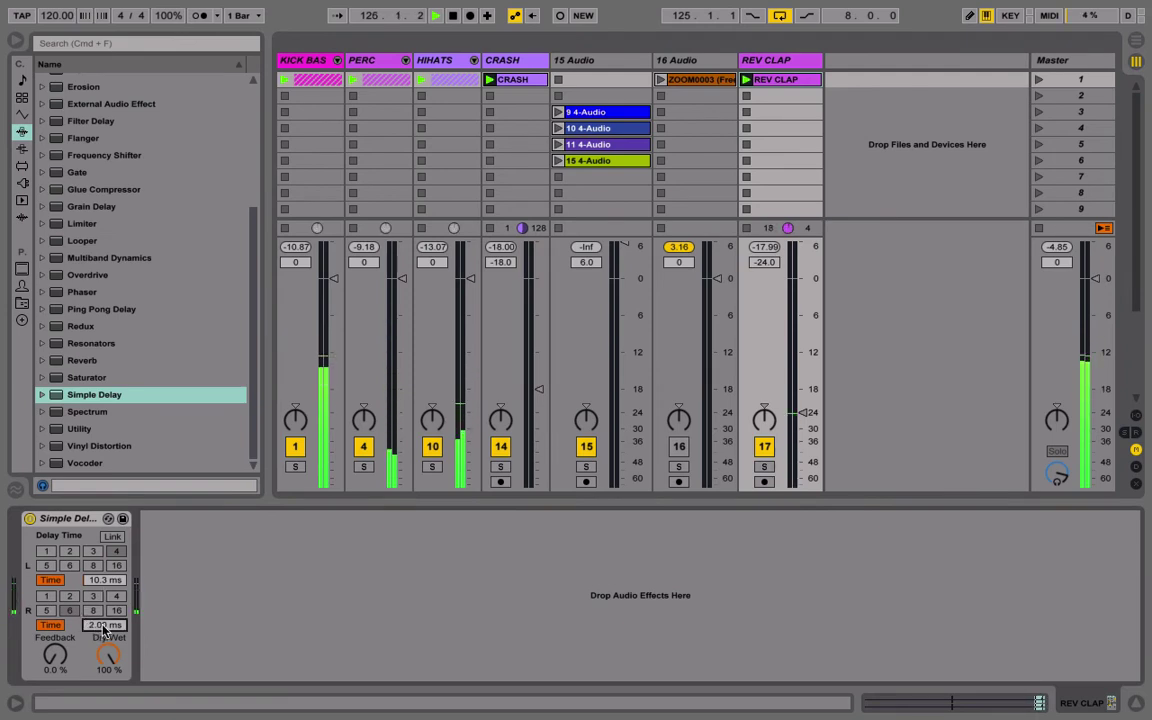
key("Up")
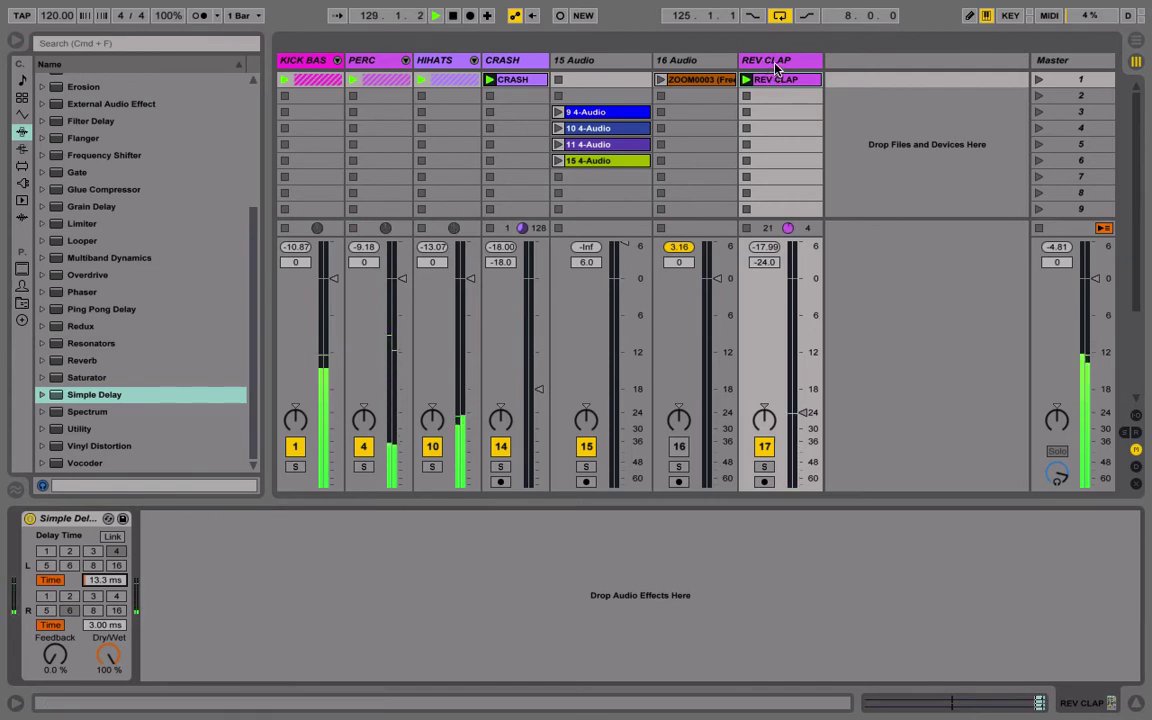
Freeze the REV CLAP track and flatten it to audio.
right_click(773, 66)
left_click(817, 171)
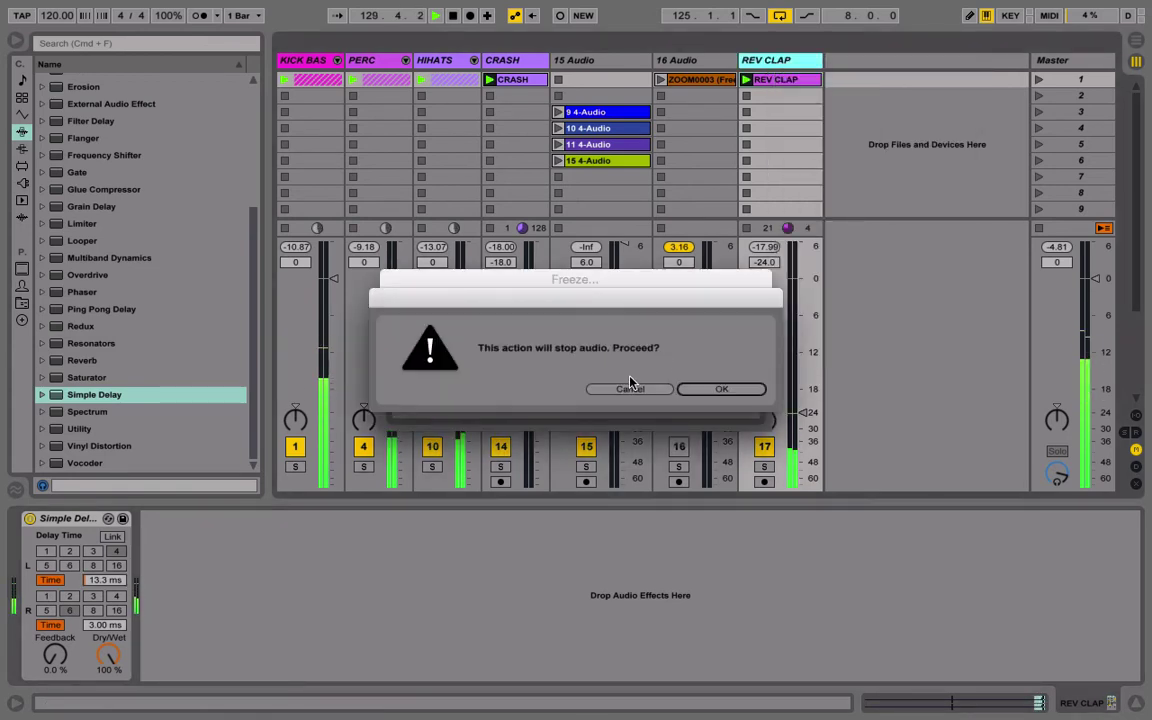
left_click(707, 390)
right_click(765, 66)
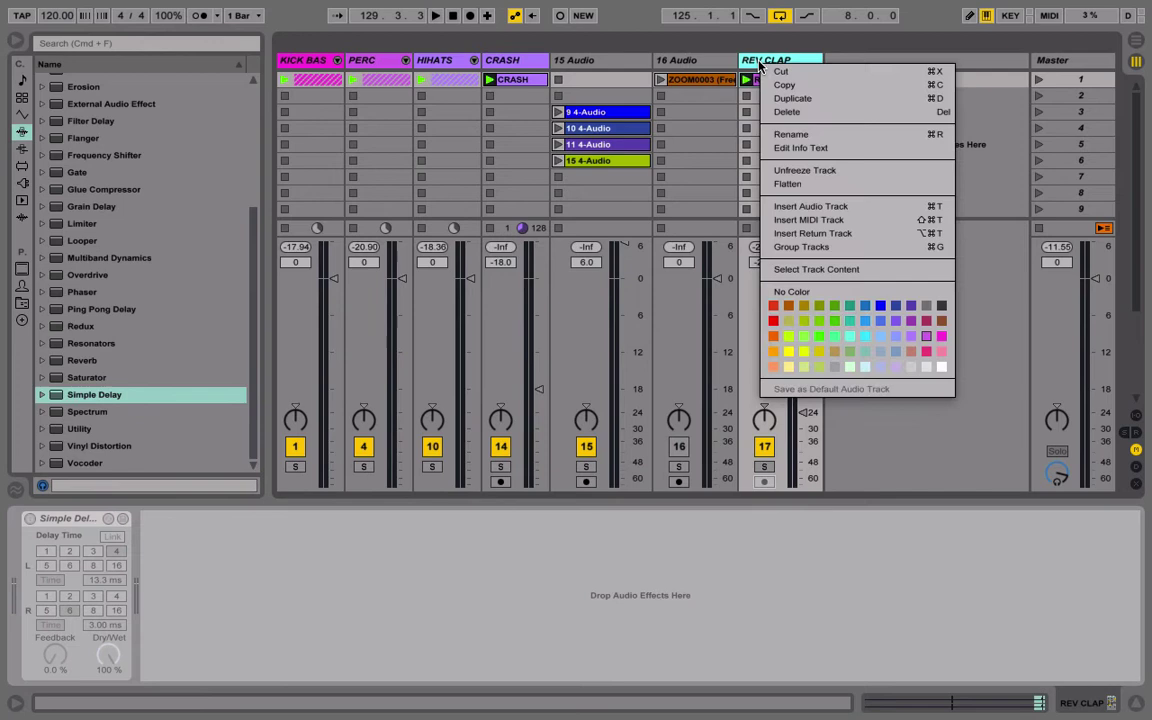
left_click(790, 184)
Undo the flattening and freezing of the REV CLAP track.
right_click(784, 91)
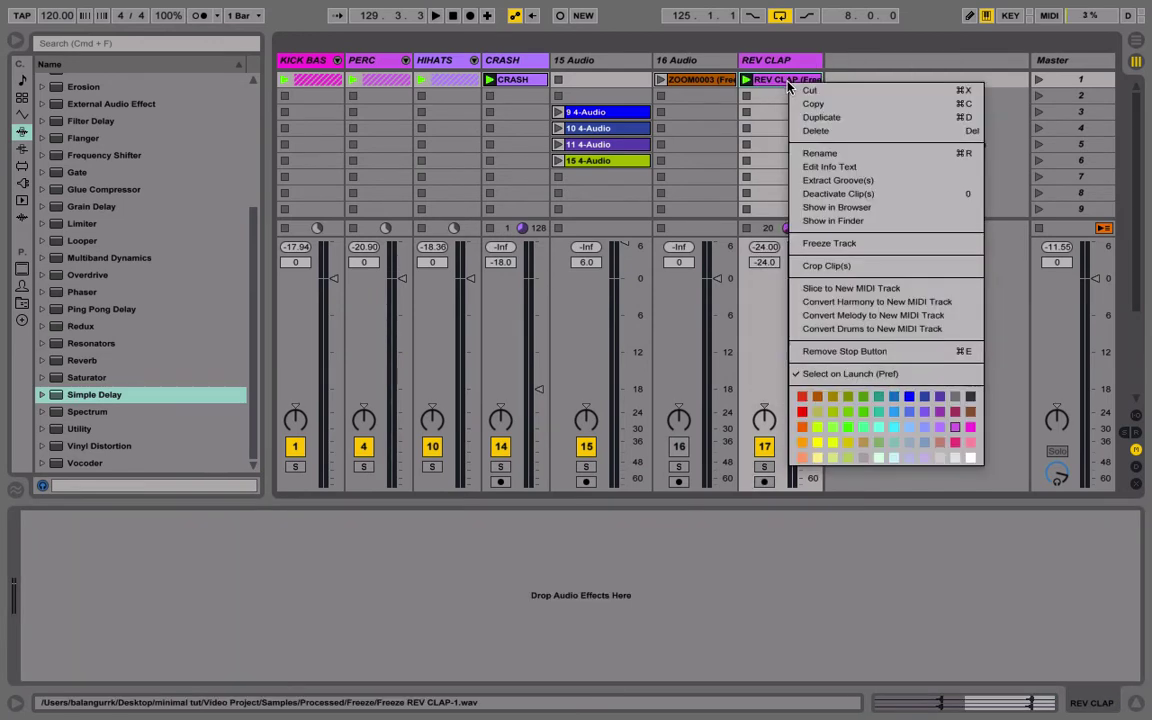
left_click(828, 155)
left_click(917, 174)
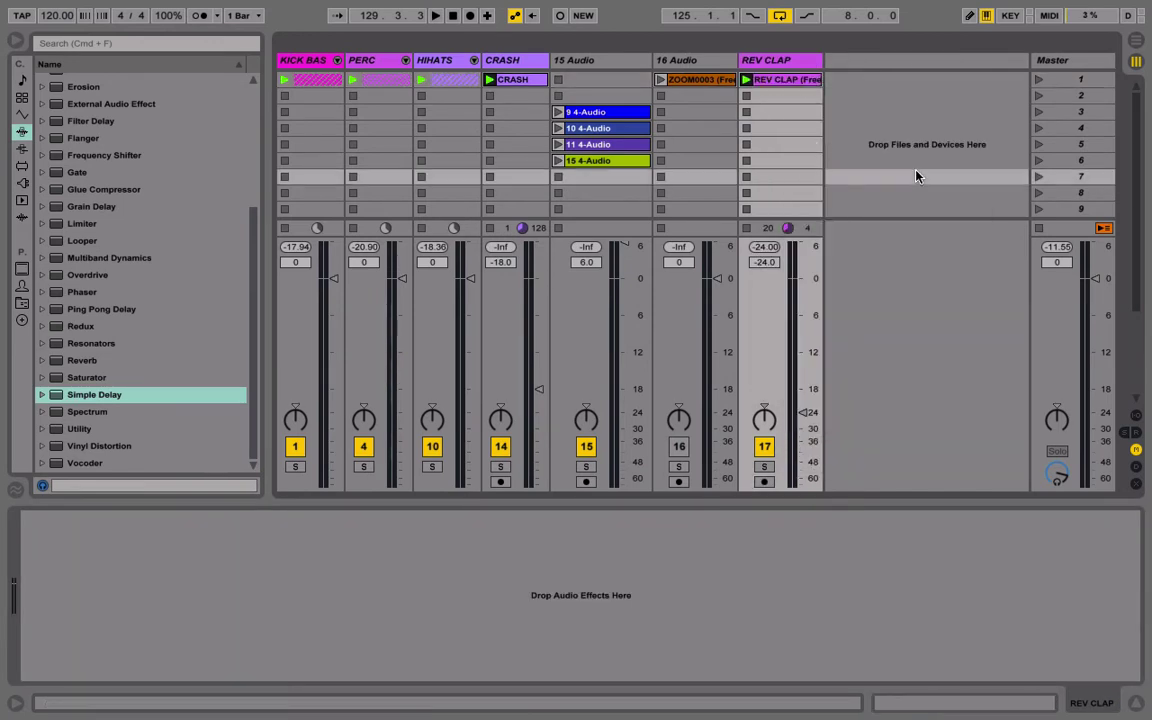
key("super+z")
key("super+z")
Freeze and flatten the REV CLAP track with its clip looping 16 bars from 1.1.1.
left_click(777, 90)
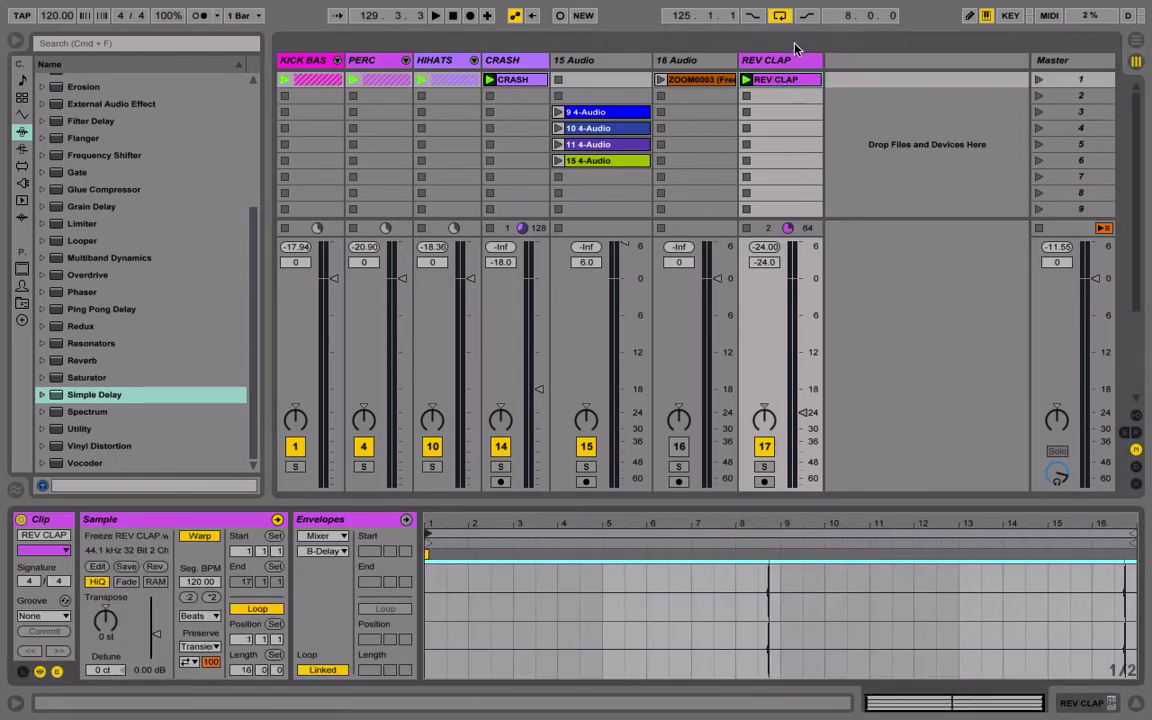
right_click(785, 60)
left_click(790, 170)
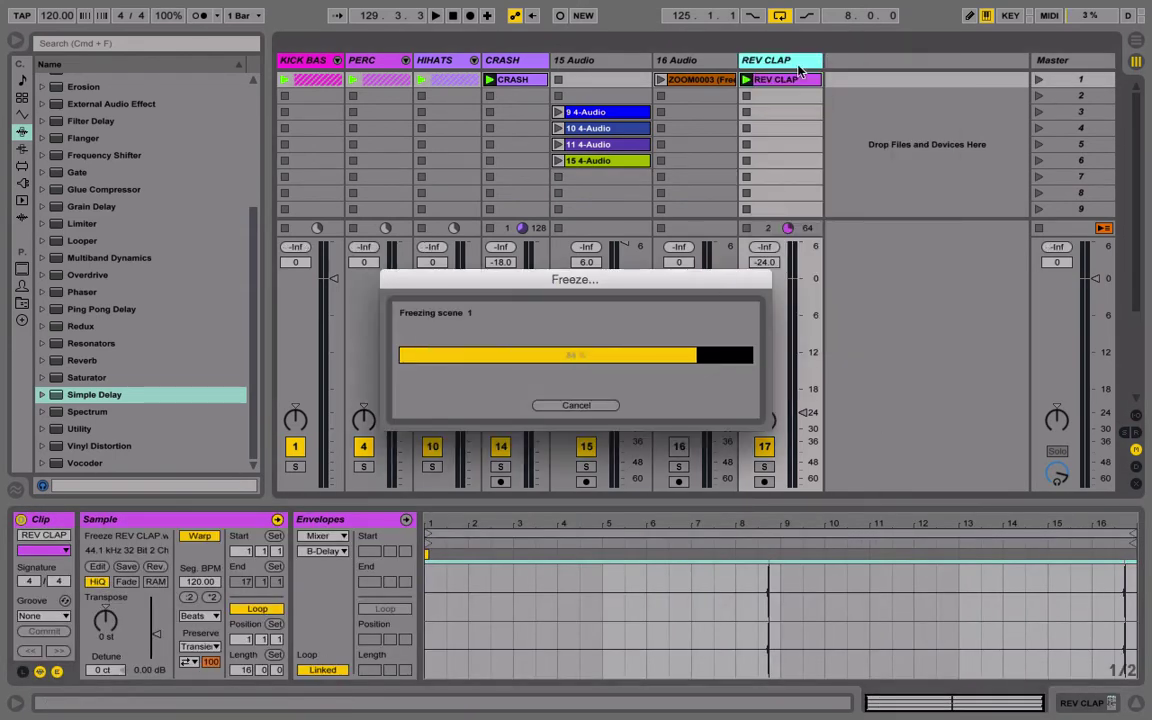
left_click(746, 80)
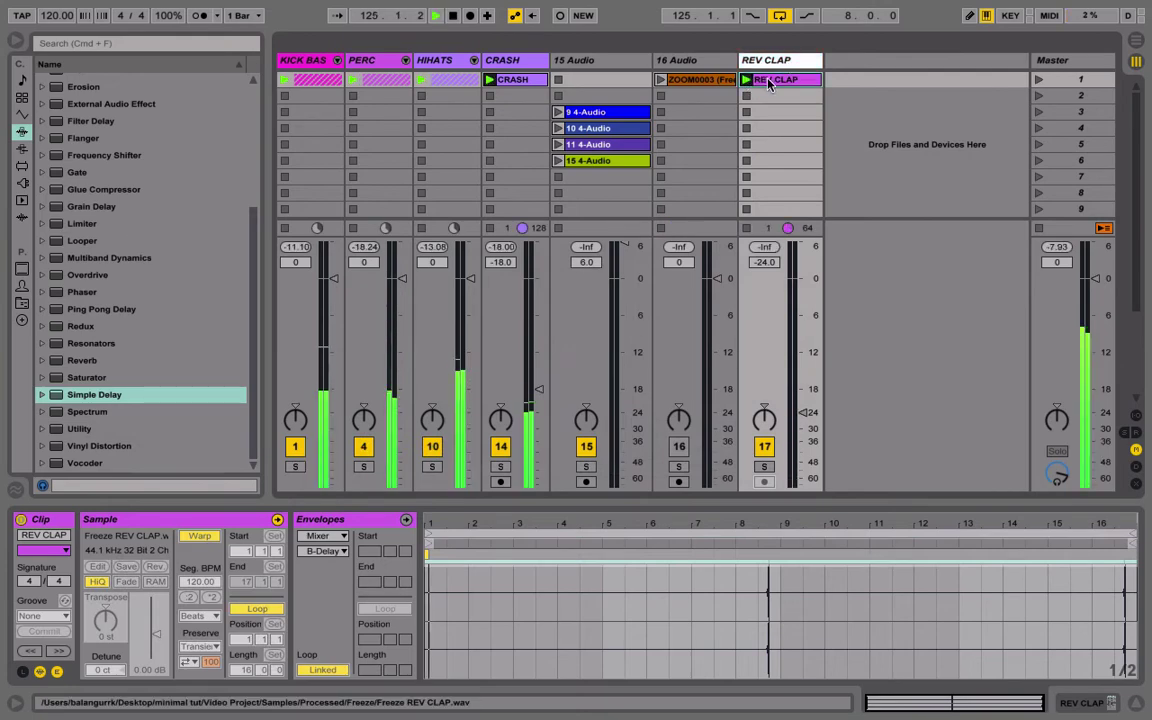
right_click(773, 61)
left_click(799, 180)
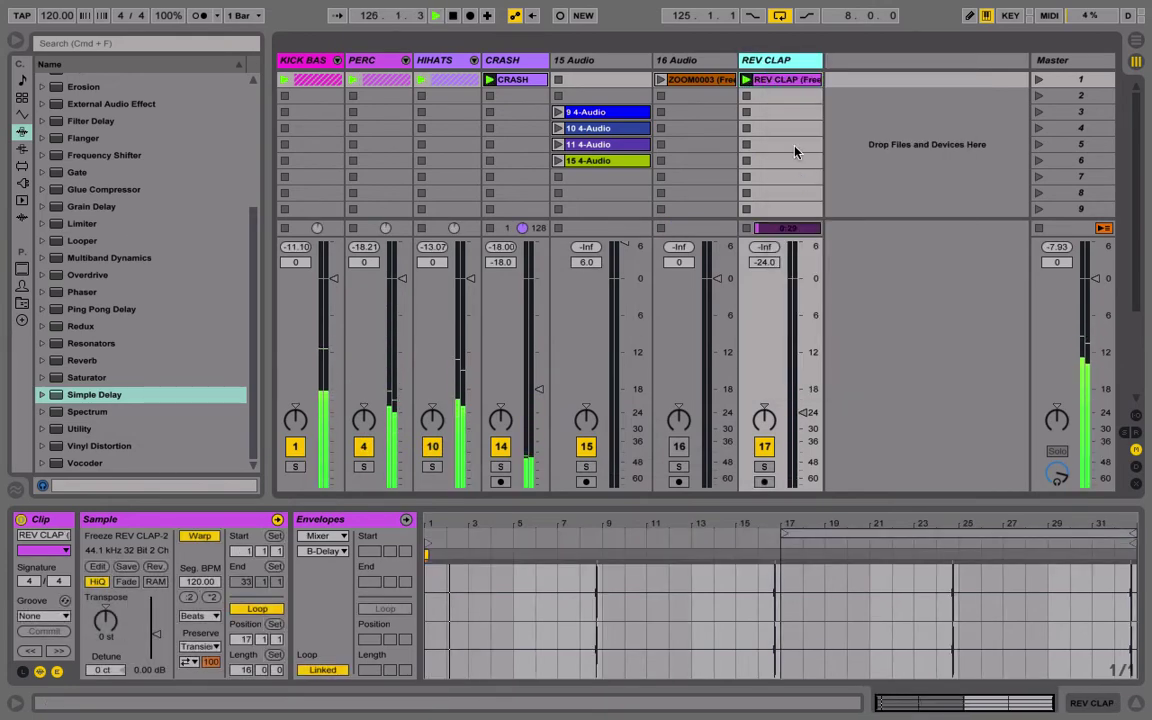
Remove the Freeze suffix from the flattened clip's name, leaving REV CLAP.
right_click(782, 79)
left_click(810, 148)
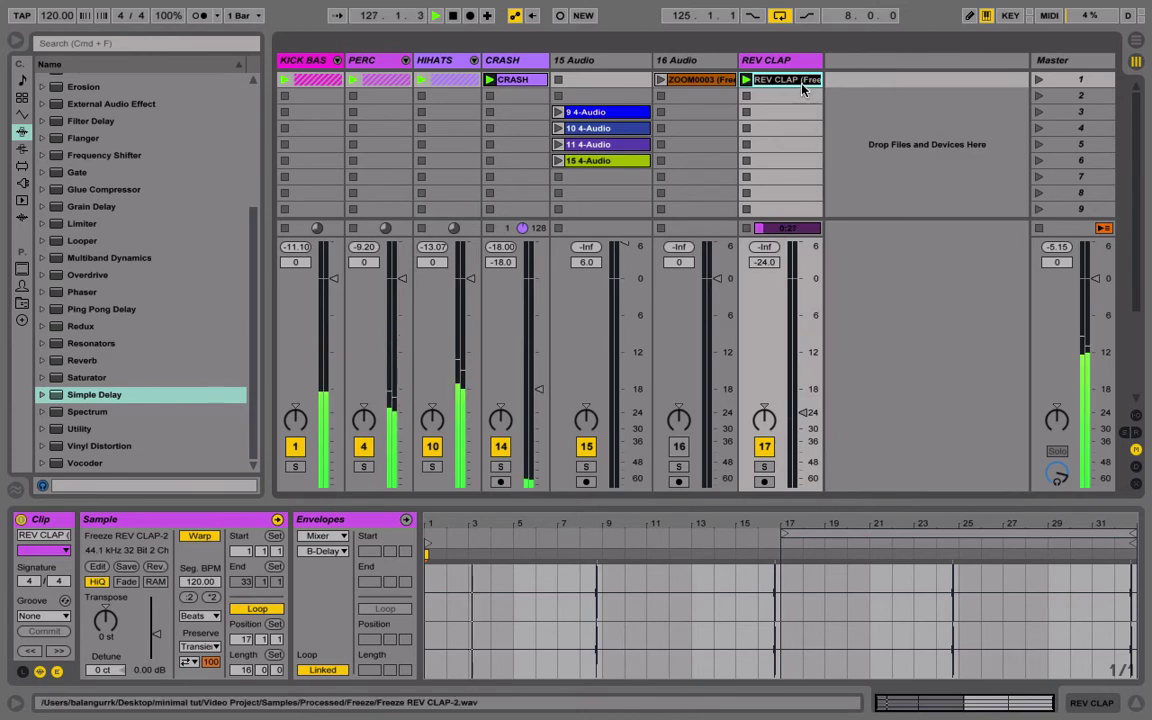
left_click_drag(790, 79, 913, 86)
key("BackSpace")
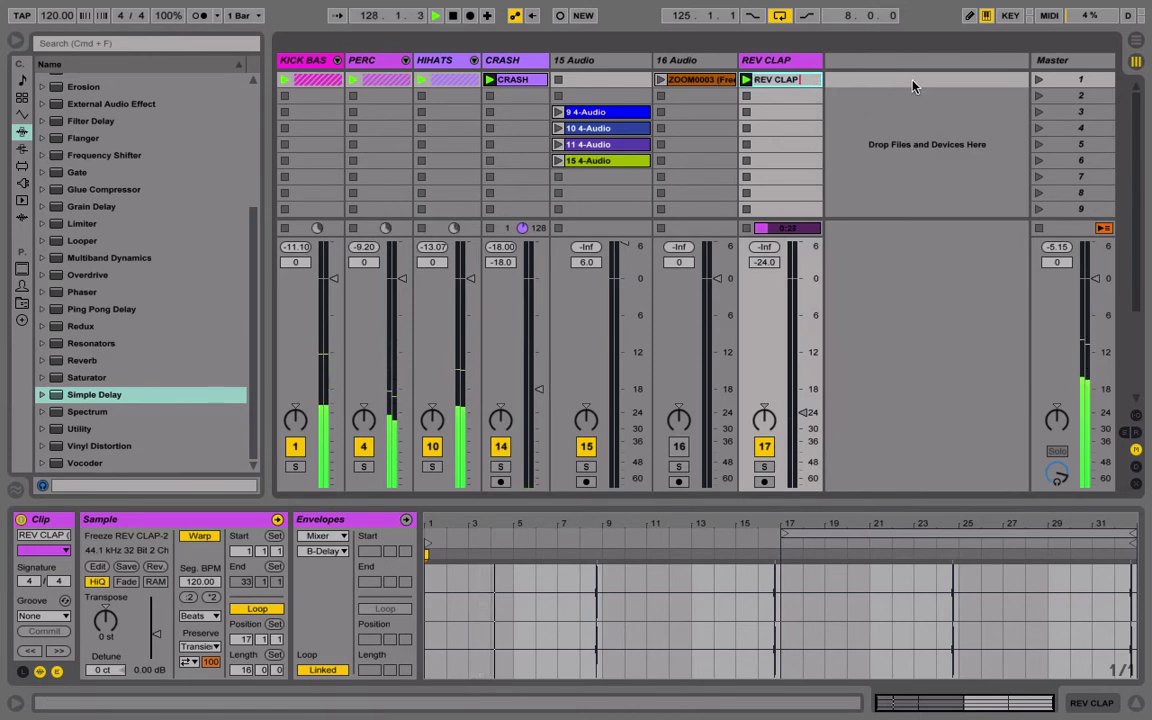
left_click(887, 111)
Move the REV CLAP track into the PERC group directly after SNAR, fold the group and stop playback.
left_click_drag(782, 68, 575, 66)
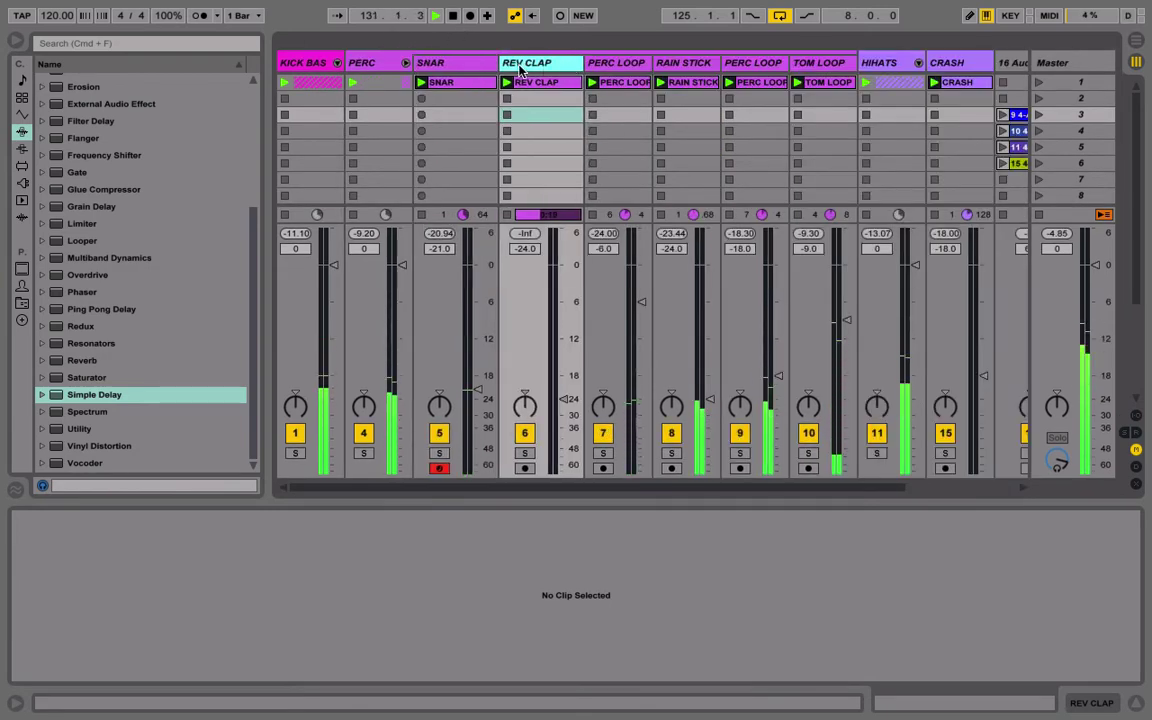
left_click(470, 63)
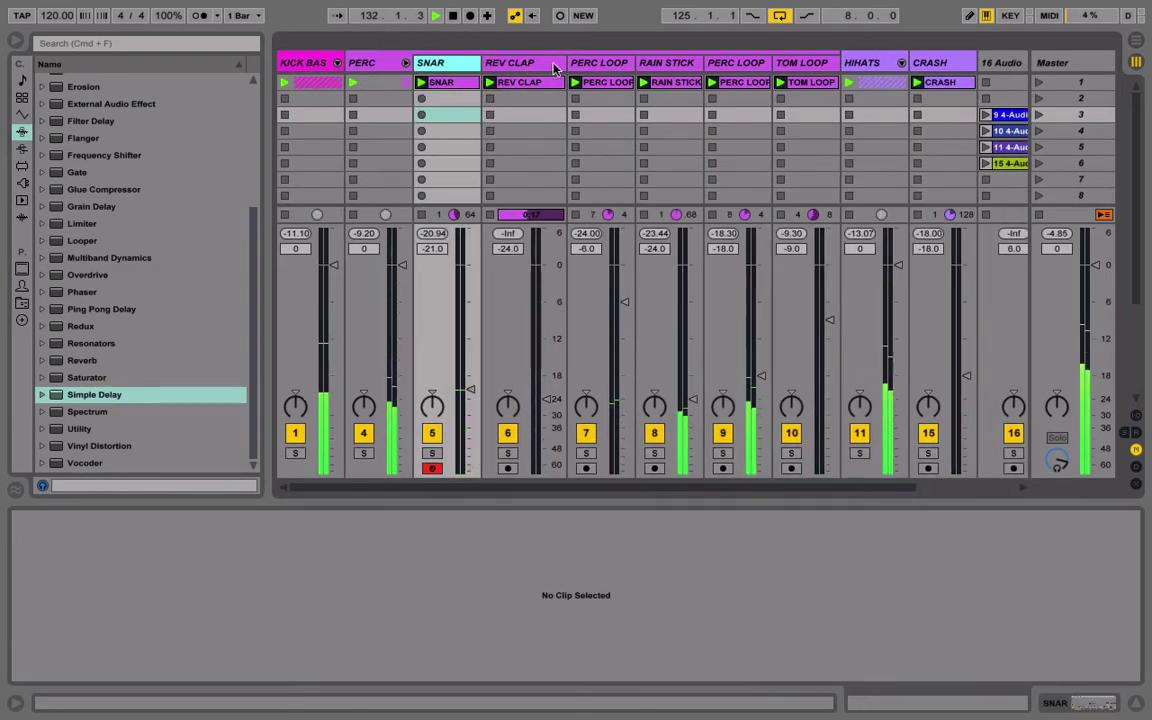
key("Right")
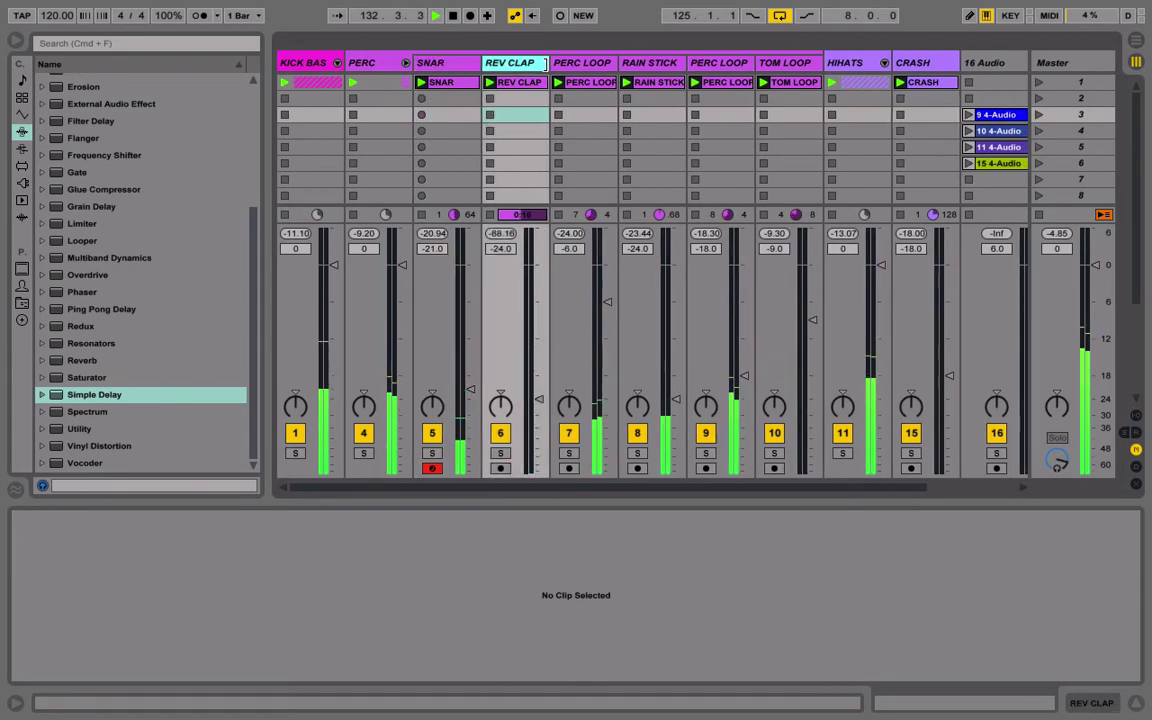
left_click(405, 62)
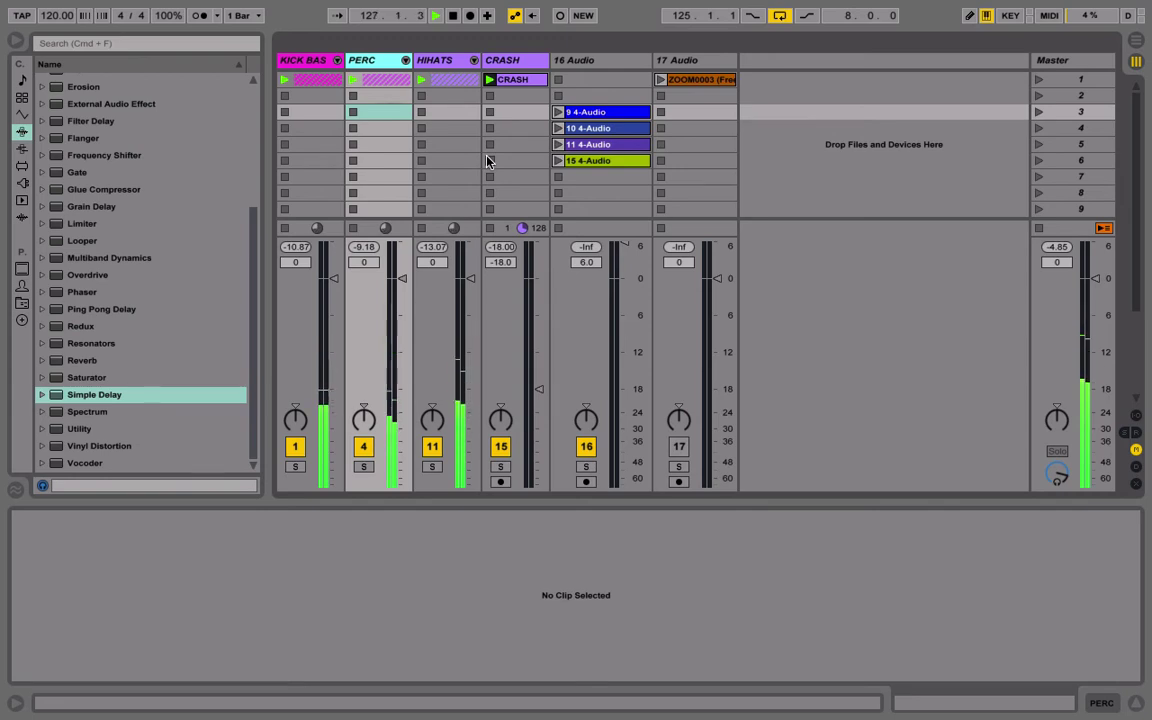
key("space")
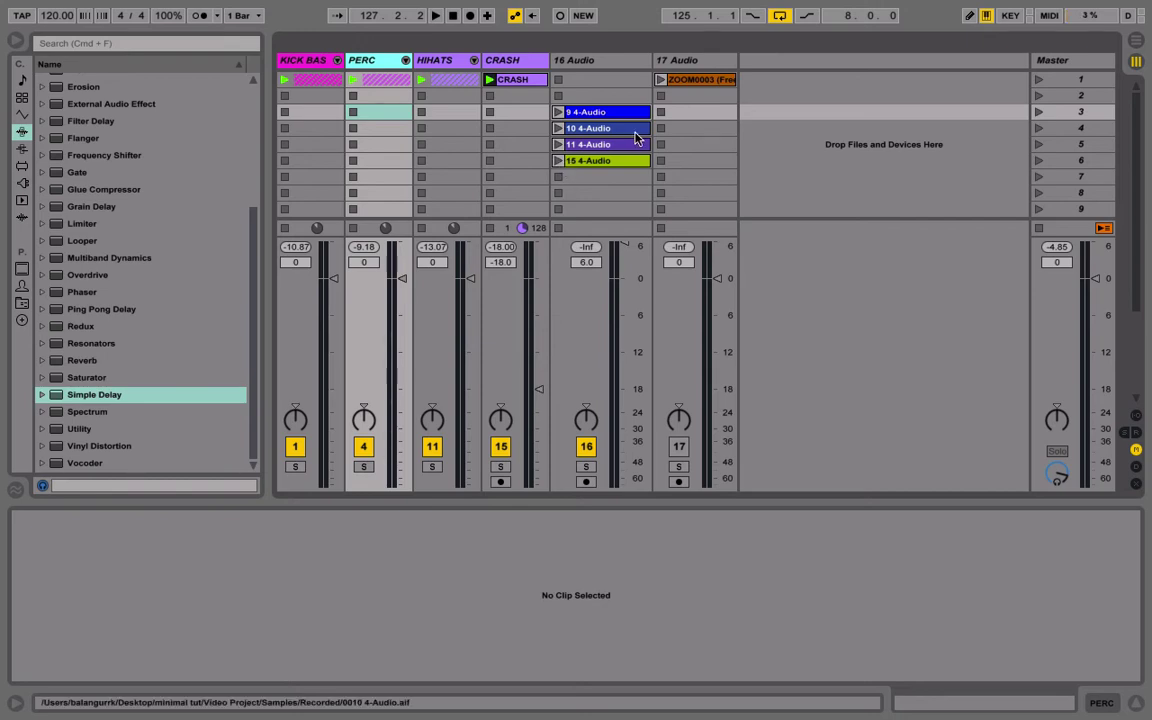
Insert a new audio track after 17 Audio and move the 15 4-Audio clip into its first slot.
left_click(701, 92)
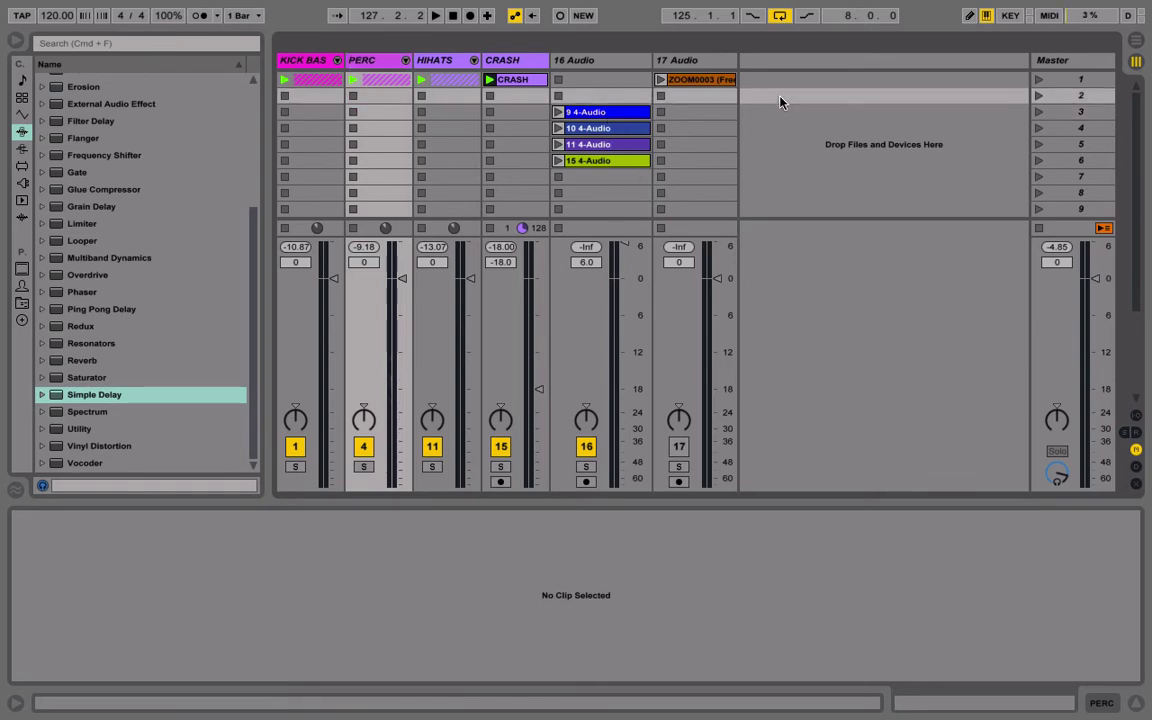
right_click(795, 104)
left_click(830, 106)
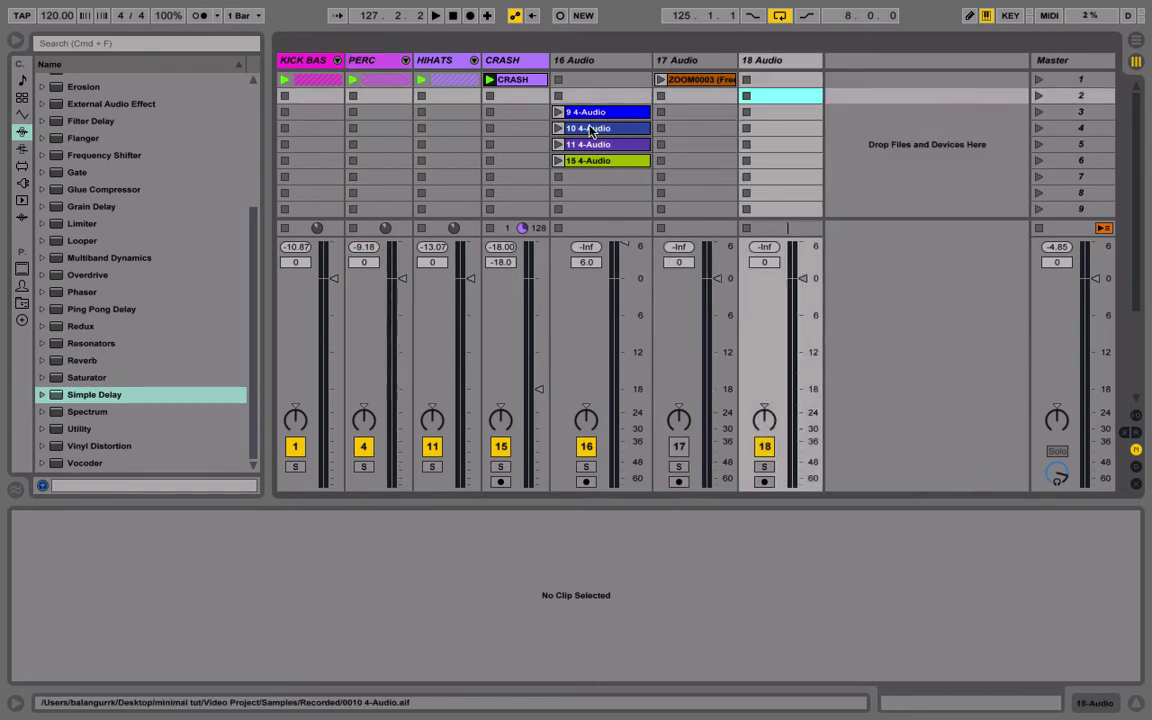
left_click(580, 161)
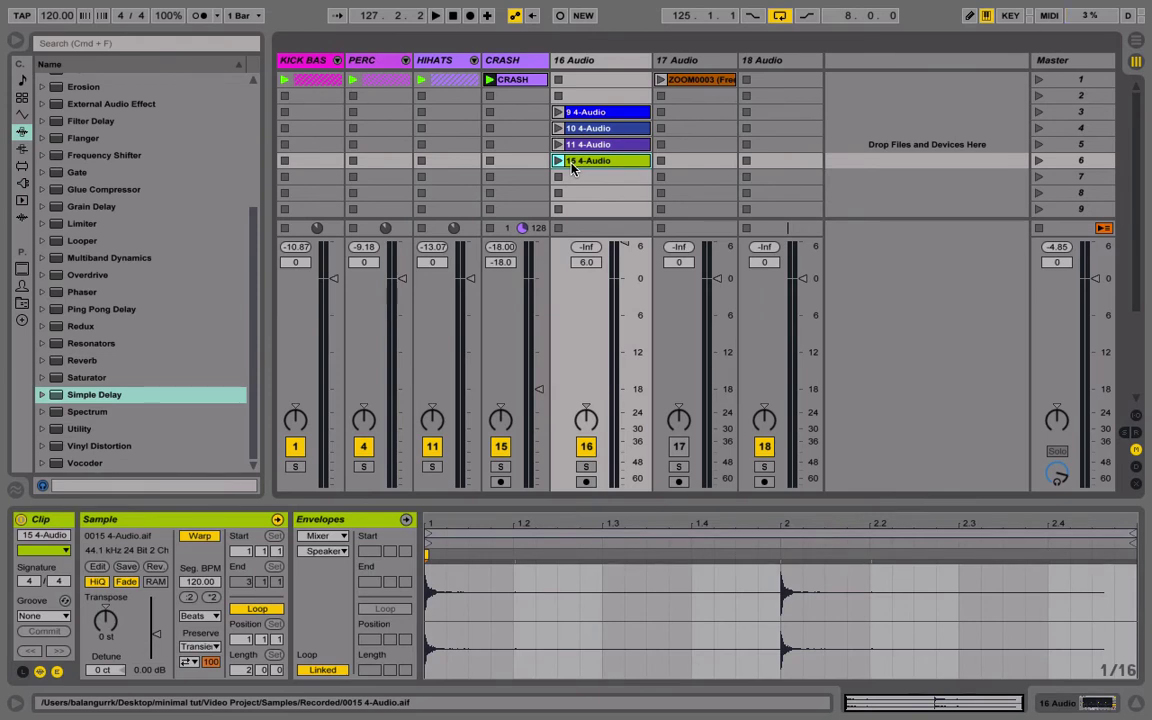
left_click_drag(572, 167, 762, 86)
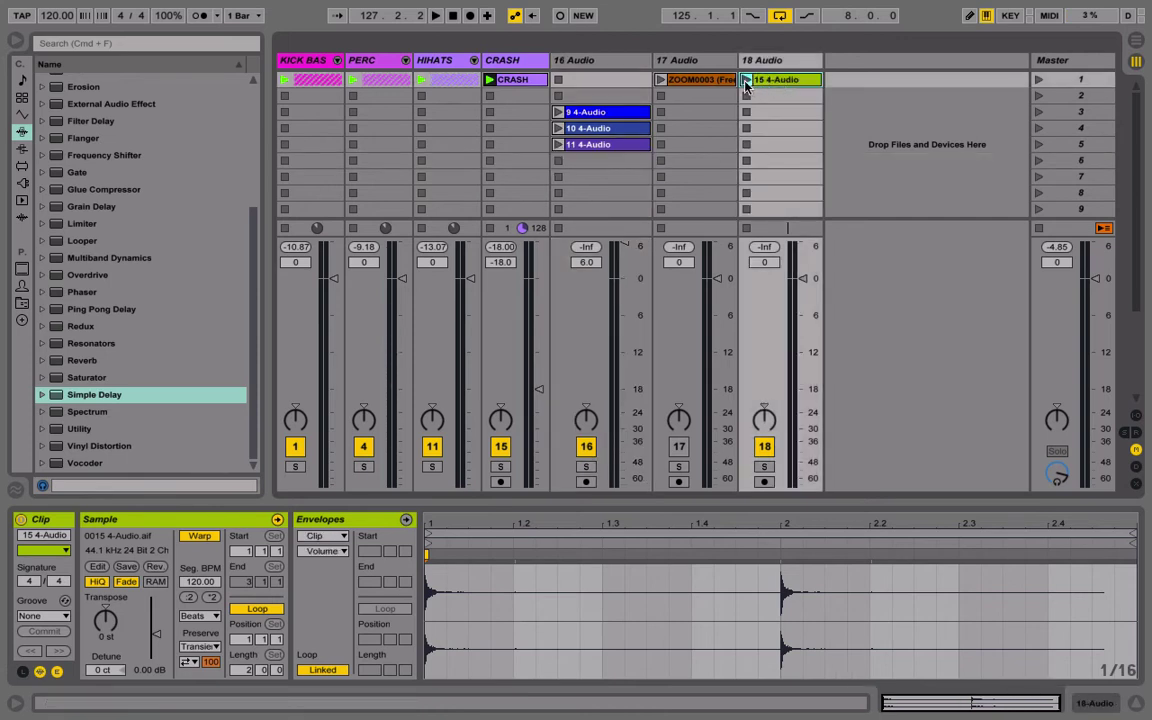
With the 15 4-Audio clip playing, shorten its loop to 0.2.0 from 1.1.1 and crop the sample to it.
left_click(746, 80)
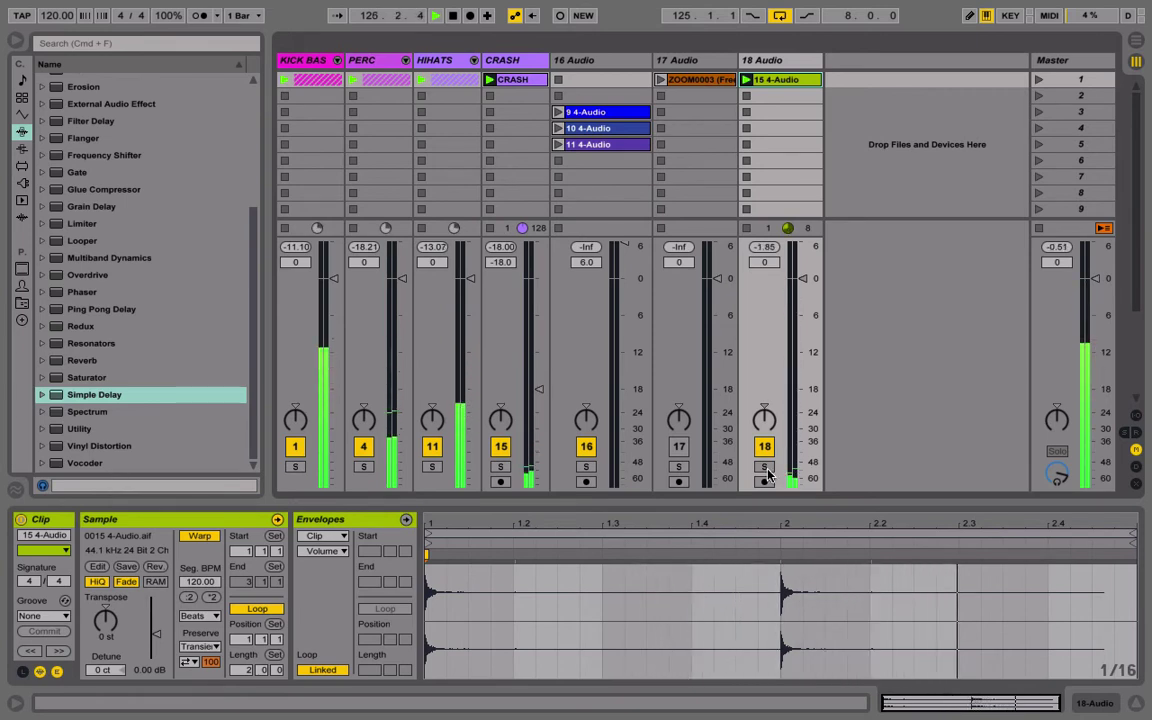
scroll(771, 104, "down", 1)
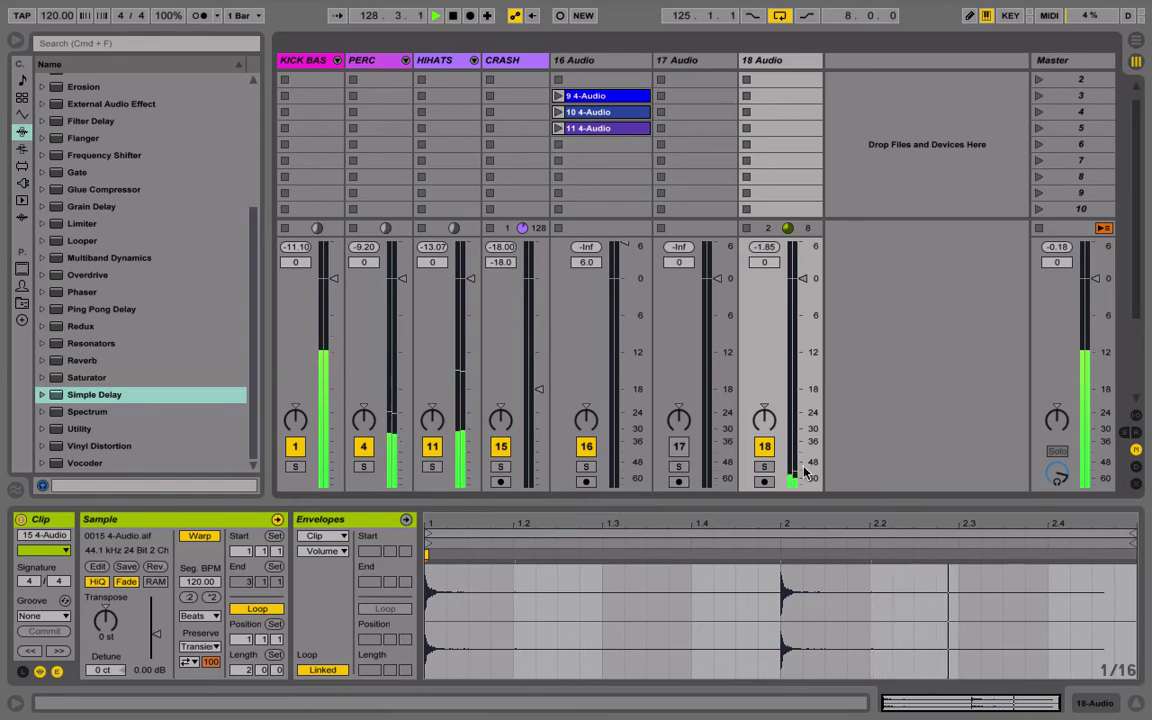
left_click_drag(1122, 557, 604, 619)
right_click(604, 619)
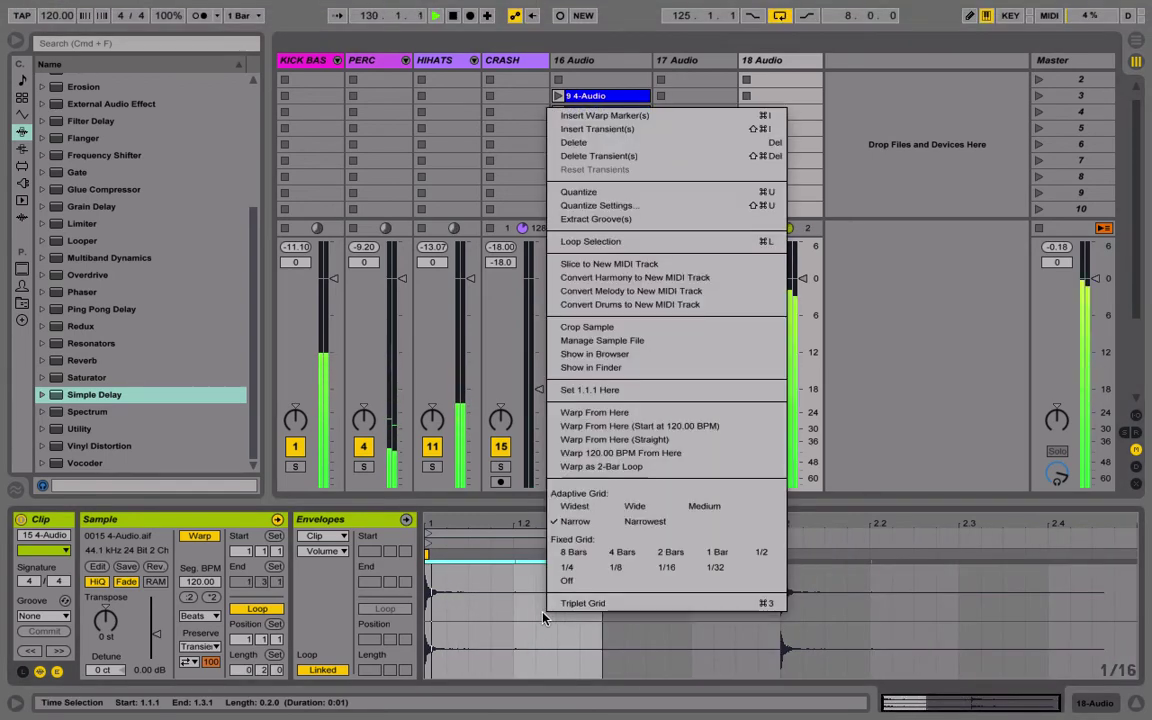
left_click(620, 327)
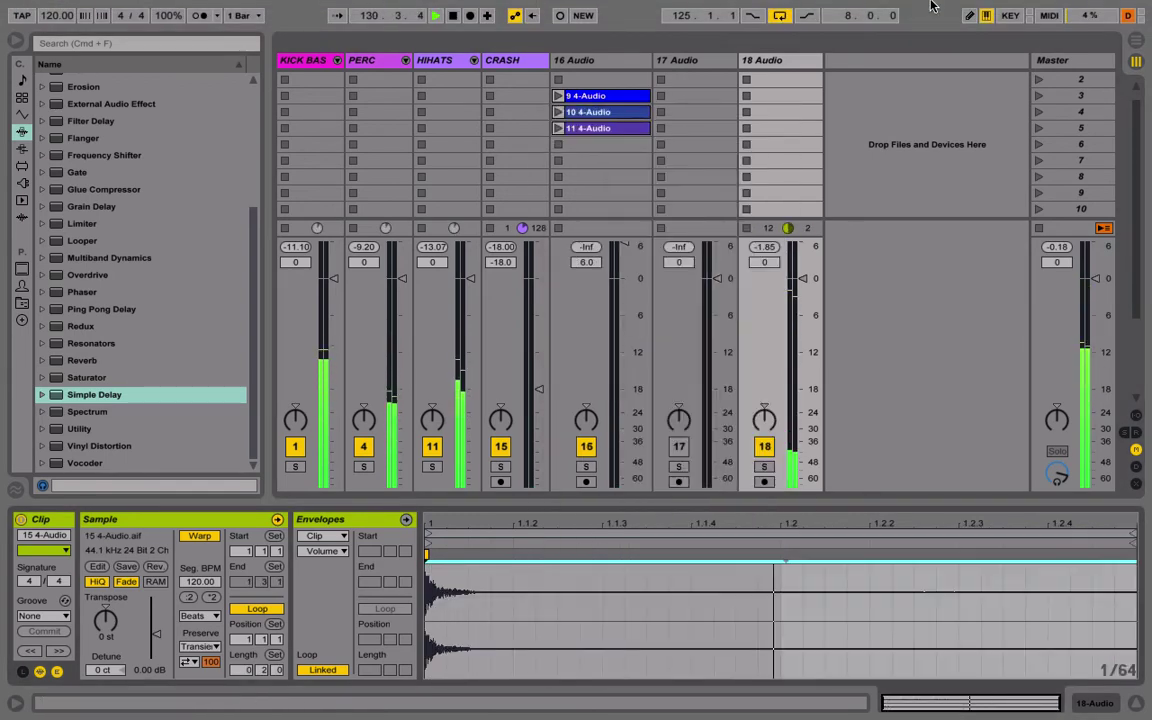
Insert a new MIDI track after 18 Audio and stop playback.
right_click(872, 101)
left_click(900, 119)
left_click(790, 60)
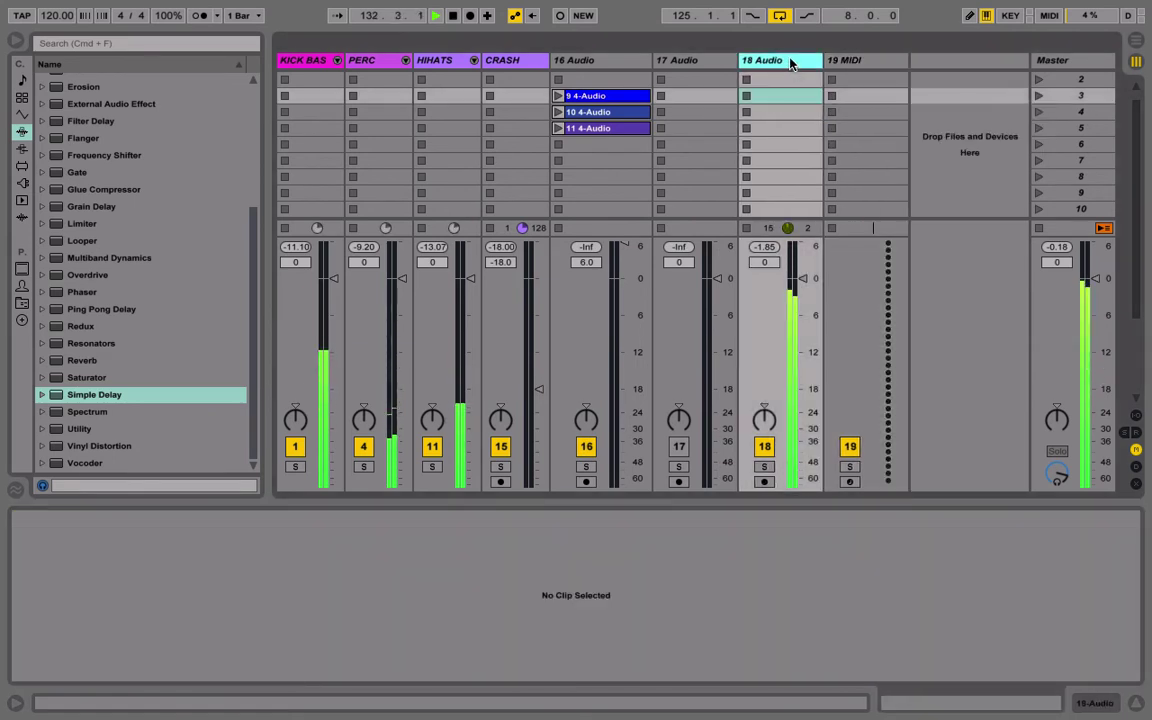
scroll(783, 101, "down", 1)
scroll(783, 101, "up", 2)
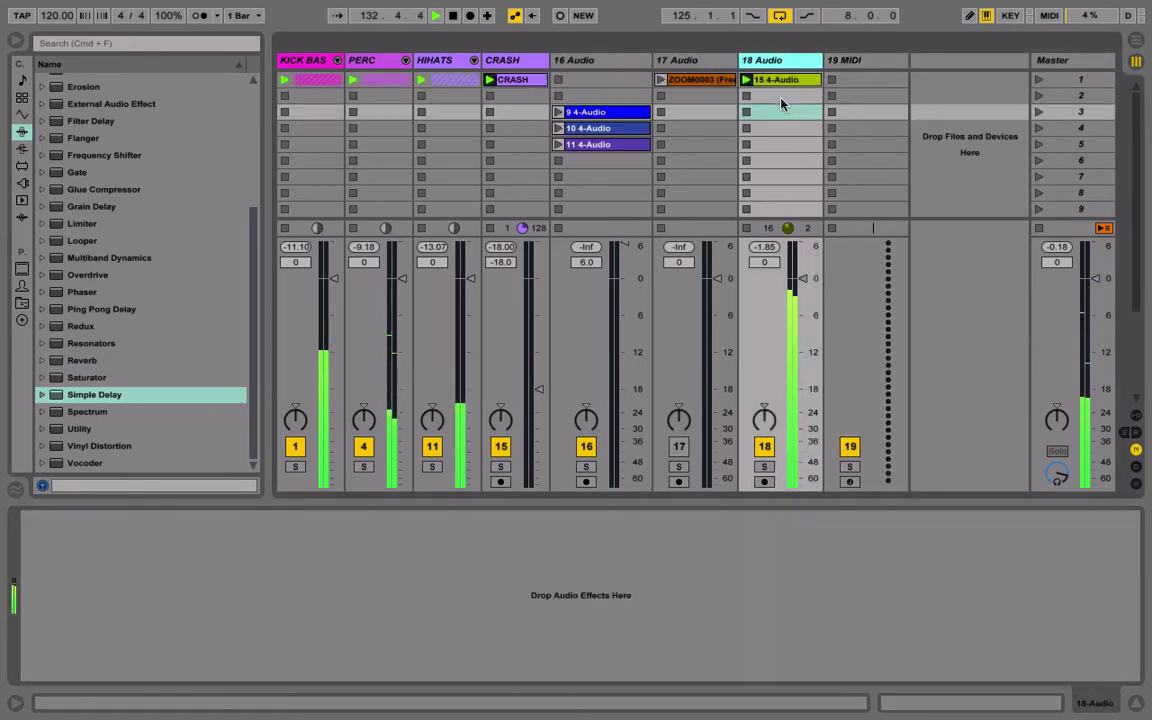
left_click(449, 16)
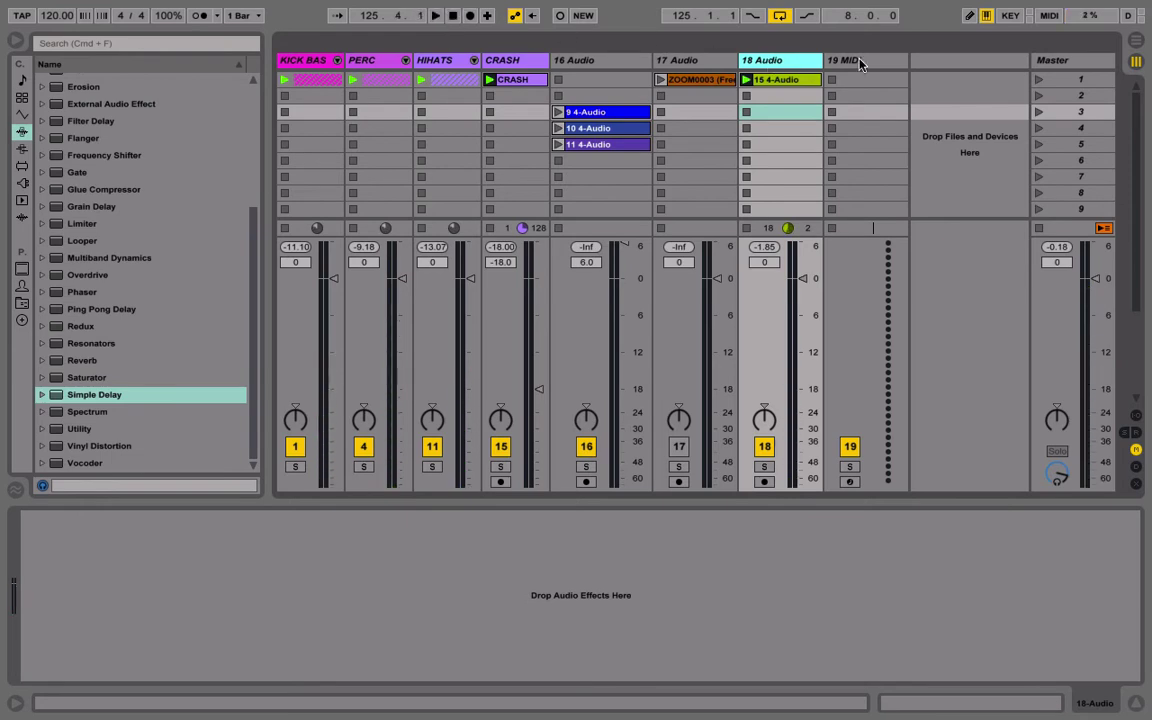
Load the 15 4-Audio clip's sample into a Simpler on the 19 MIDI track and delete the 18 Audio track.
left_click(865, 61)
left_click_drag(795, 79, 612, 631)
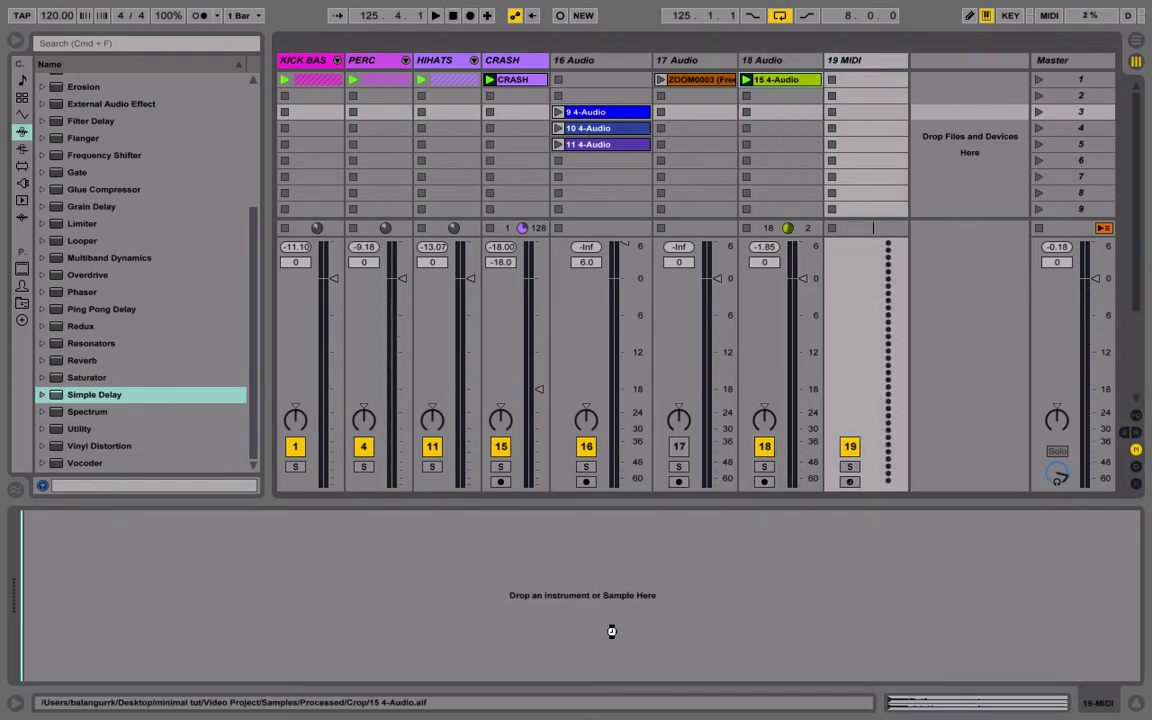
left_click(768, 61)
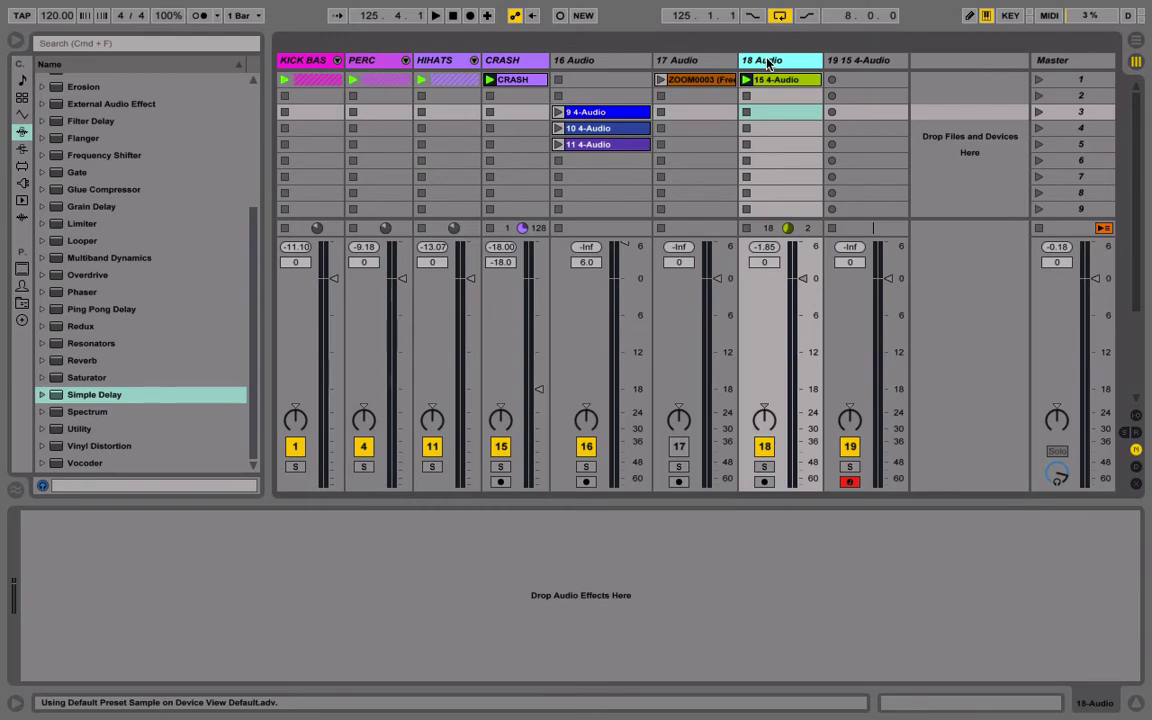
key("Delete")
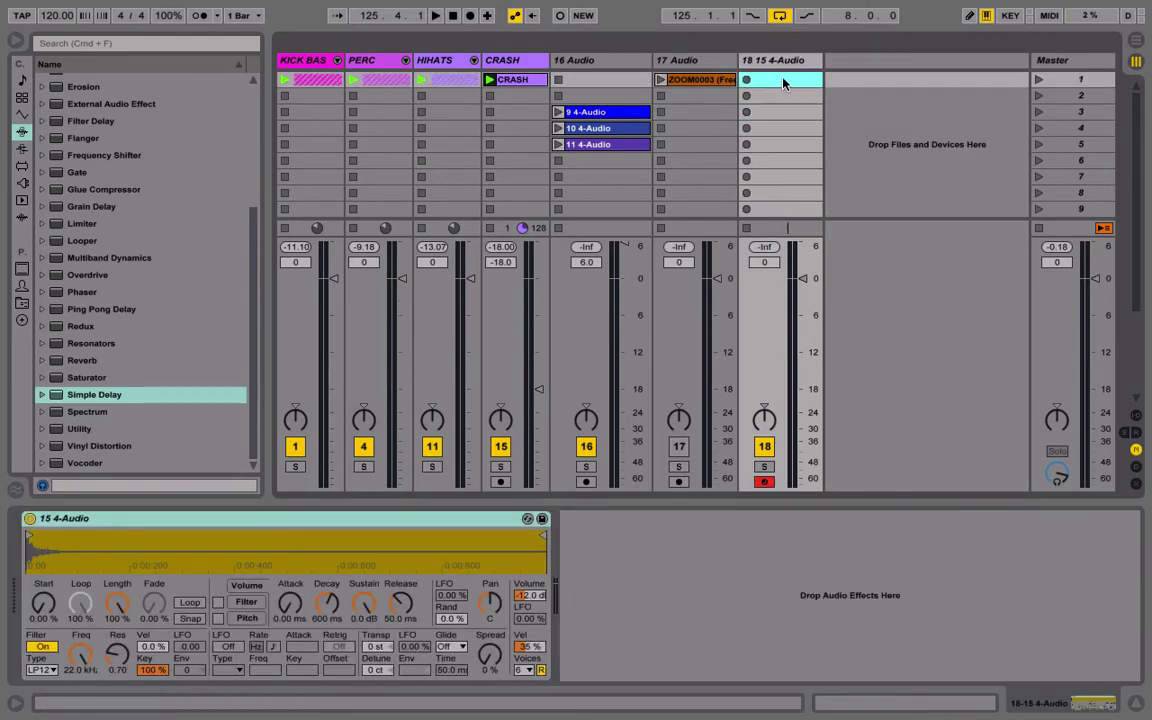
Create a MIDI clip in the 15 4-Audio track's first slot, add a C3 note at 1.2.3 and launch the clip.
double_click(784, 81)
left_click_drag(648, 499, 600, 178)
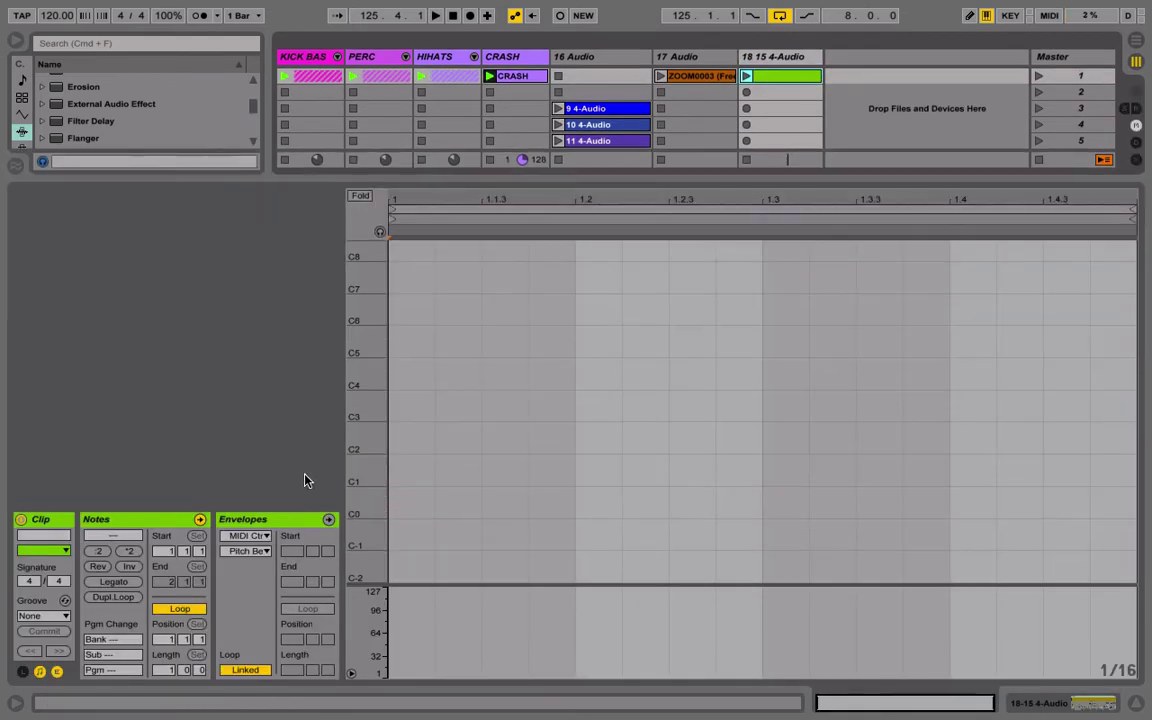
left_click_drag(372, 430, 400, 432)
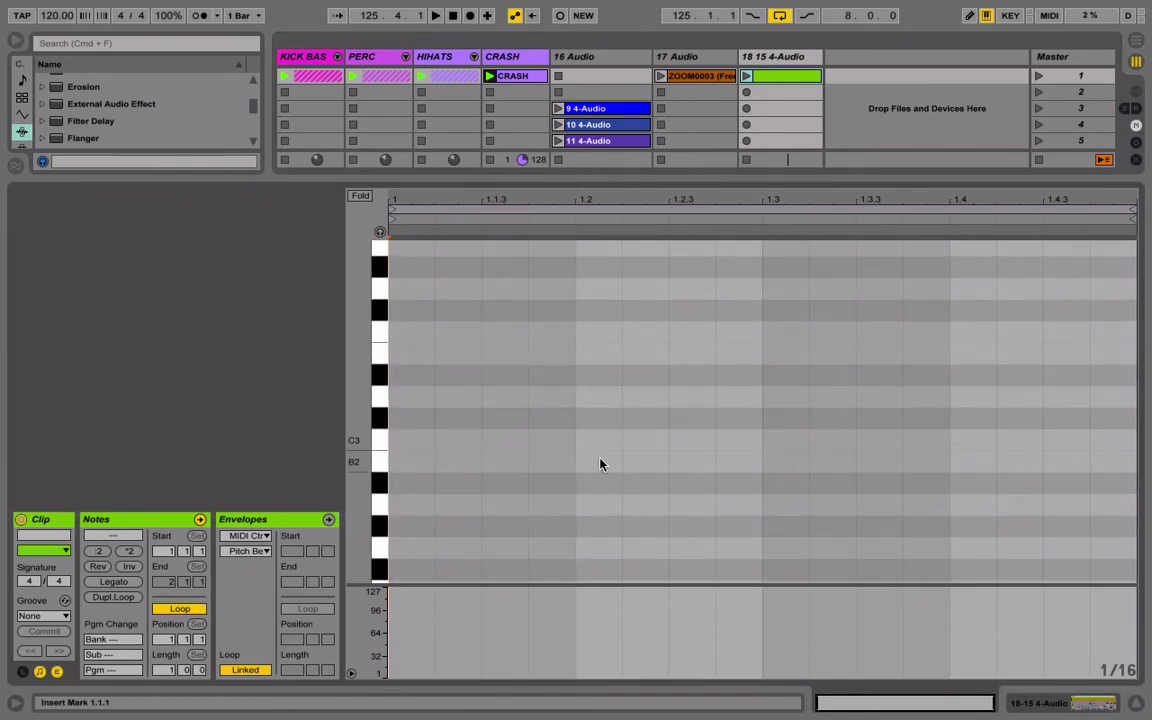
double_click(672, 446)
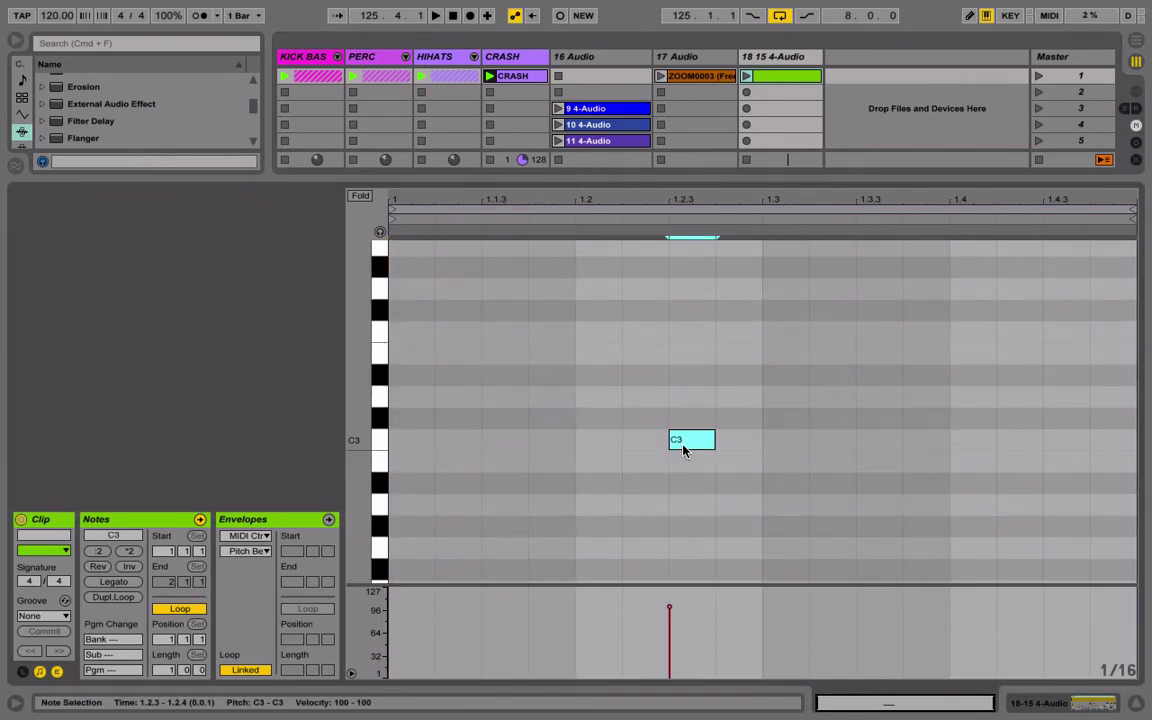
left_click(745, 77)
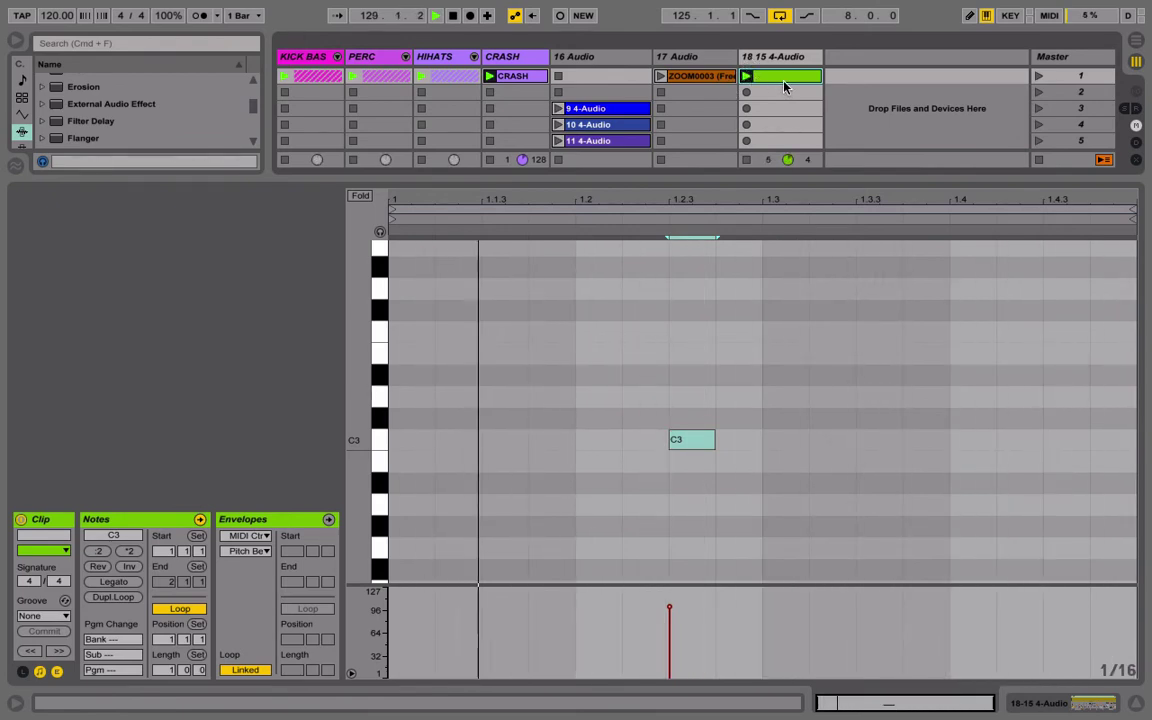
Move the C3 note to 1.1.2 and add a second sixteenth-length C3 note at 1.2.4.
left_click_drag(691, 441, 444, 438)
scroll(538, 490, "down", 1)
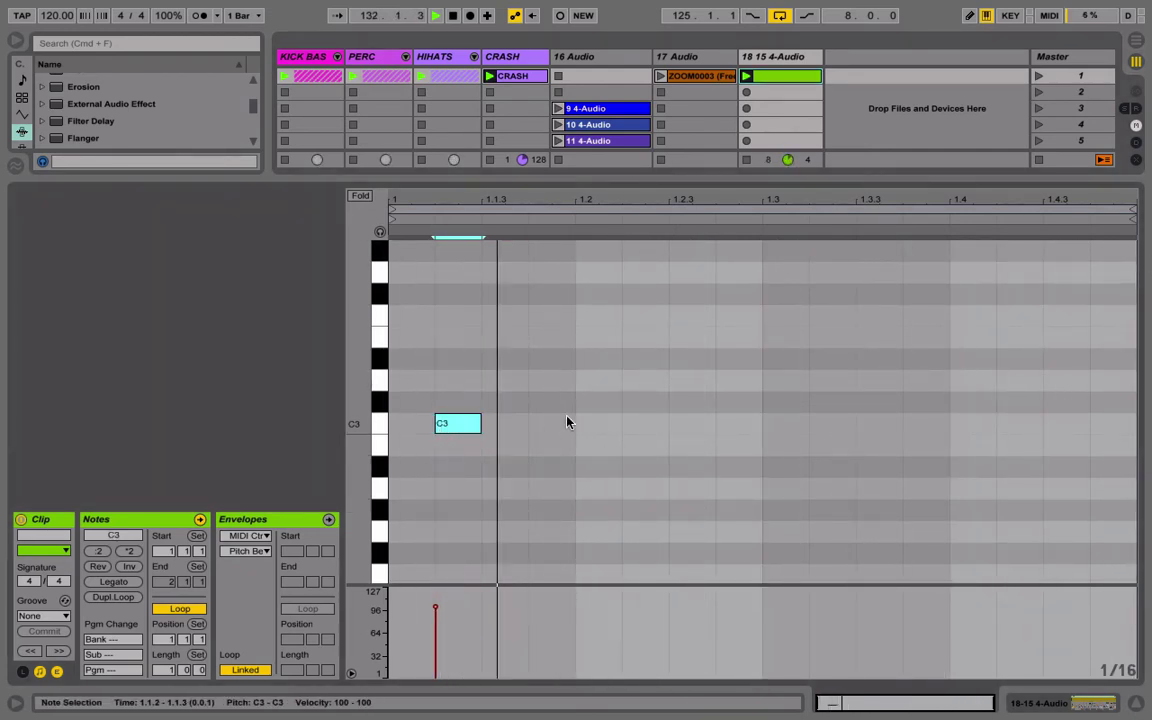
left_click(585, 427)
double_click(695, 426)
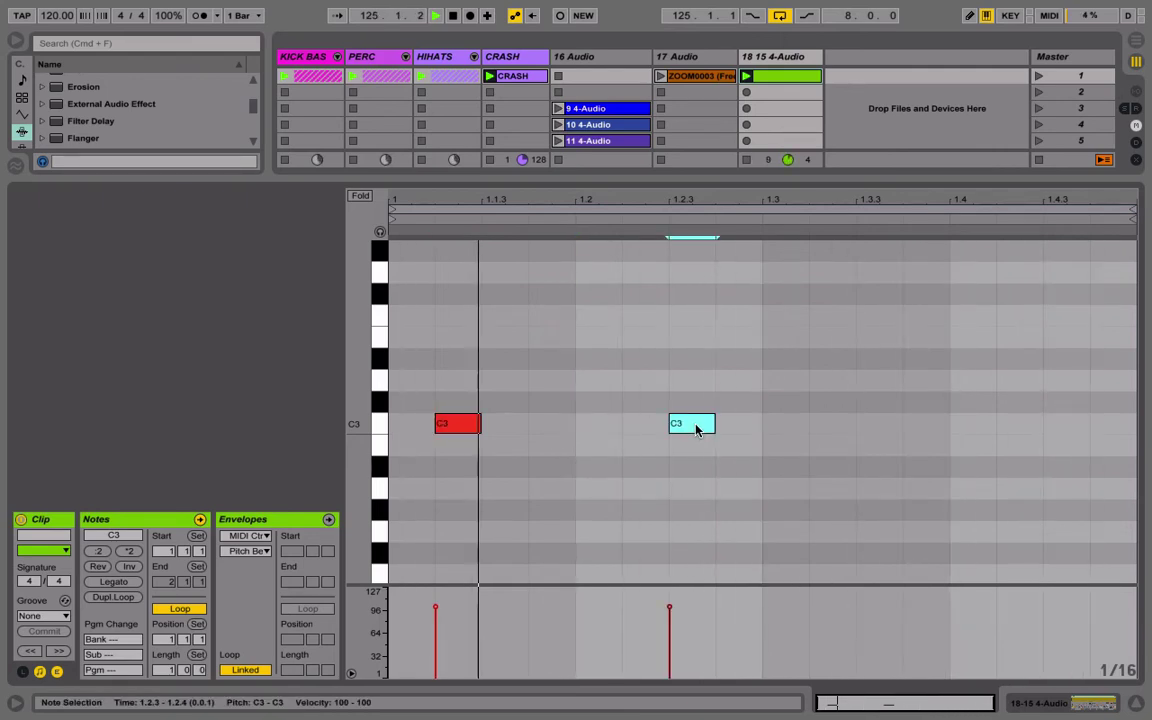
left_click_drag(697, 428, 751, 442)
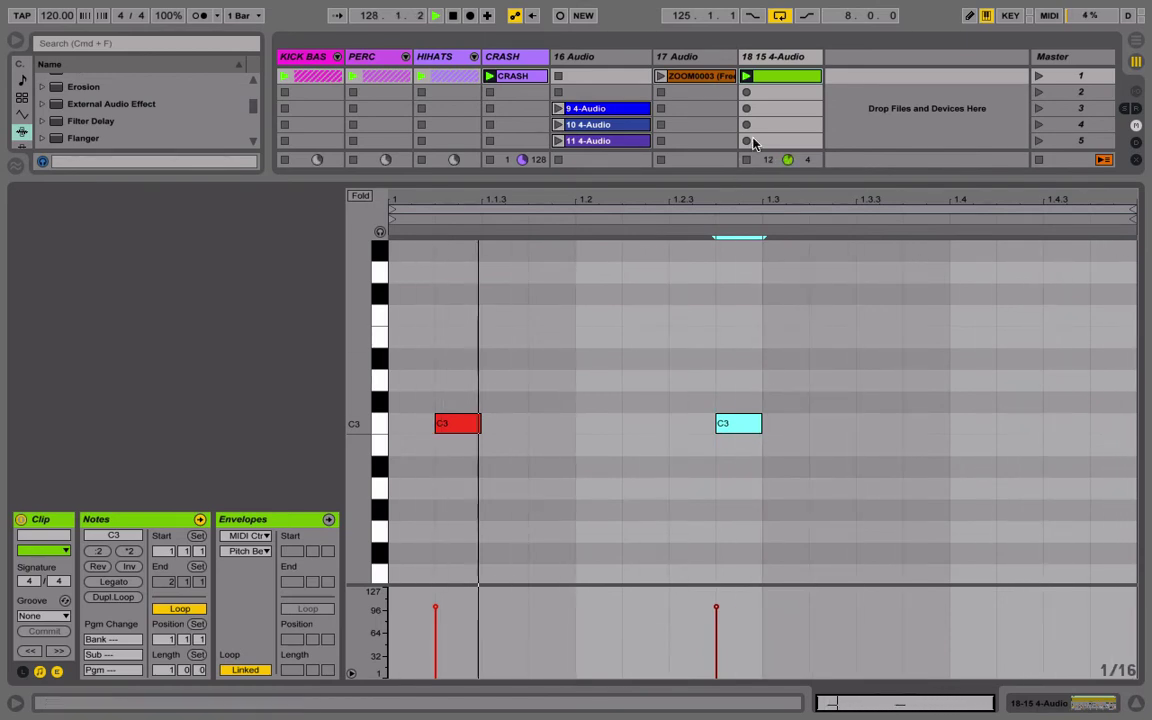
Lengthen the first C3 note so it ends at 1.2.1, show the track's Simpler and stop playback.
left_click(768, 60)
left_click(728, 424)
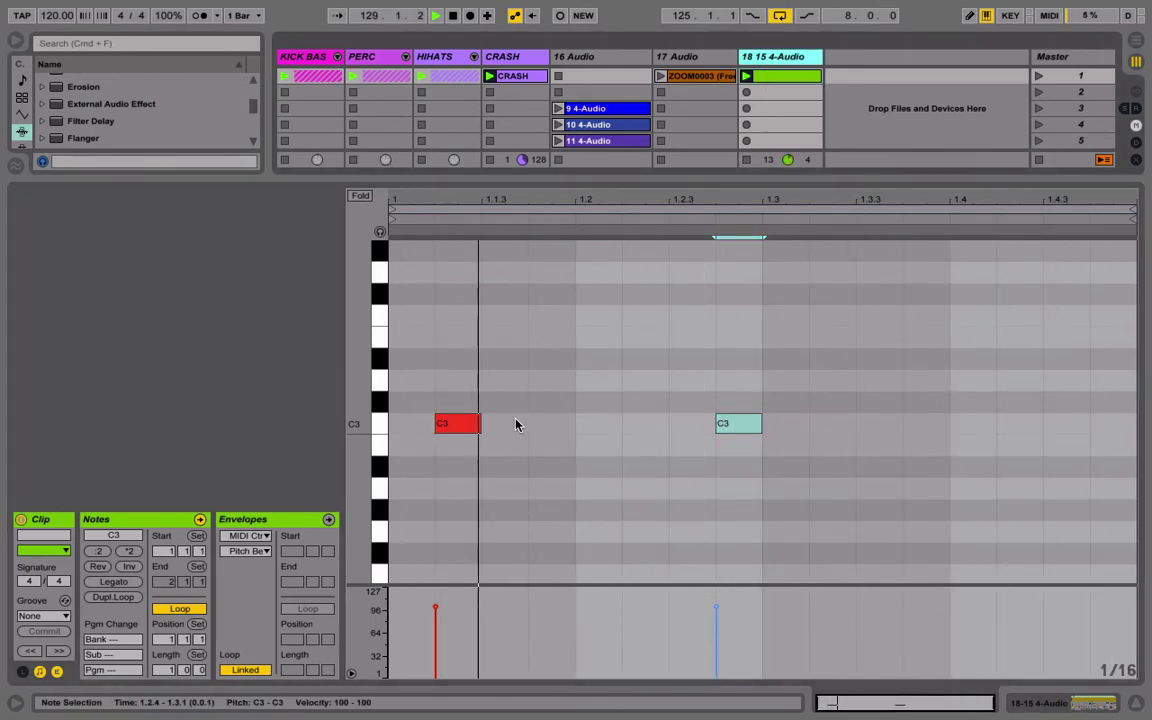
scroll(480, 420, "down", 1)
left_click_drag(478, 406, 570, 405)
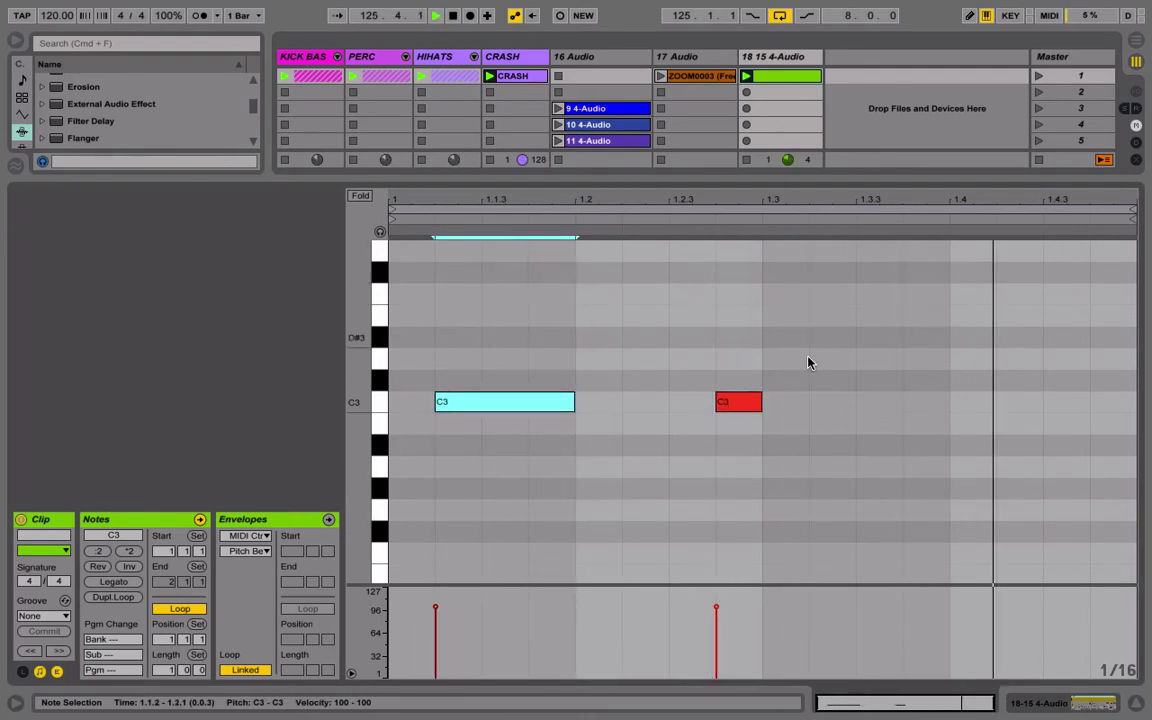
double_click(772, 56)
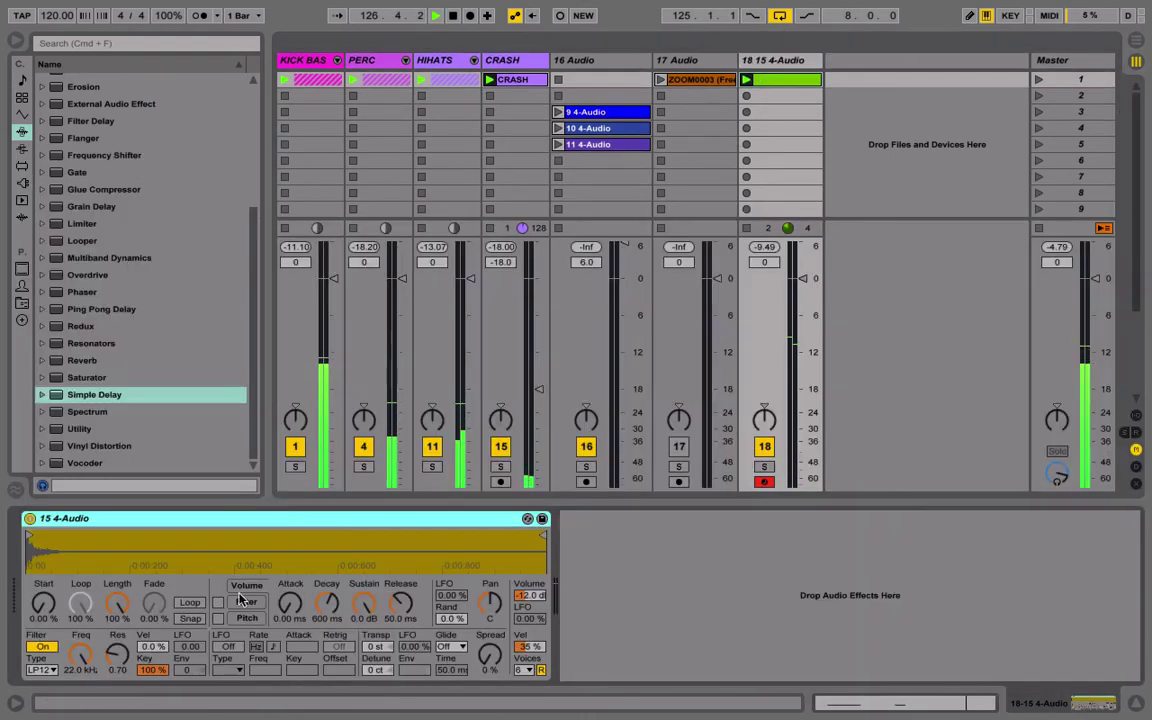
key("space")
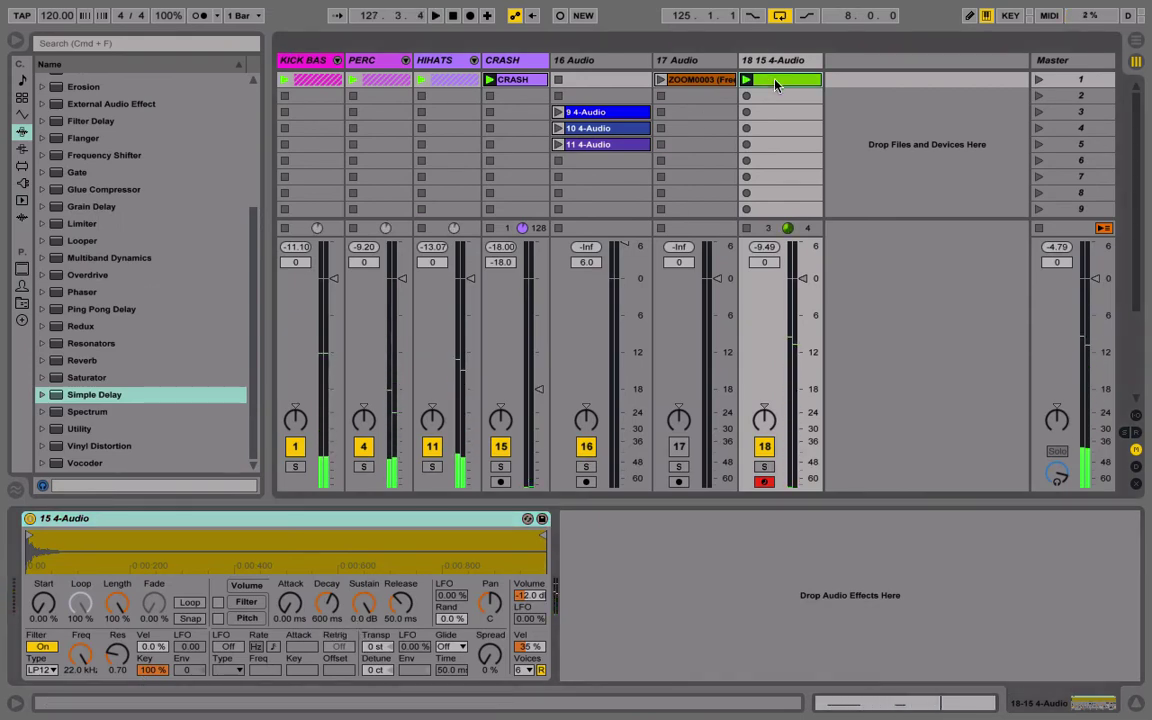
Try looping the clip only from 1.3.1 to 1.4.1, with a C3 note from 1.3.3 to the loop's end.
double_click(784, 80)
left_click_drag(1128, 211, 949, 212)
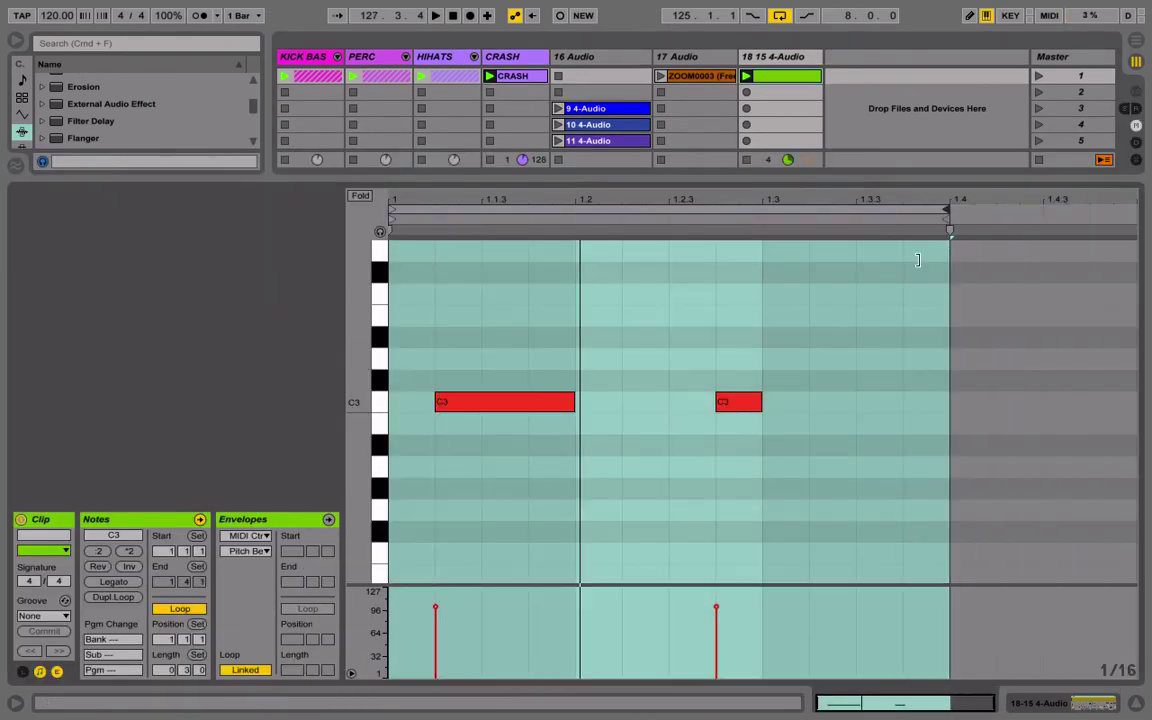
left_click_drag(392, 205, 763, 210)
double_click(886, 403)
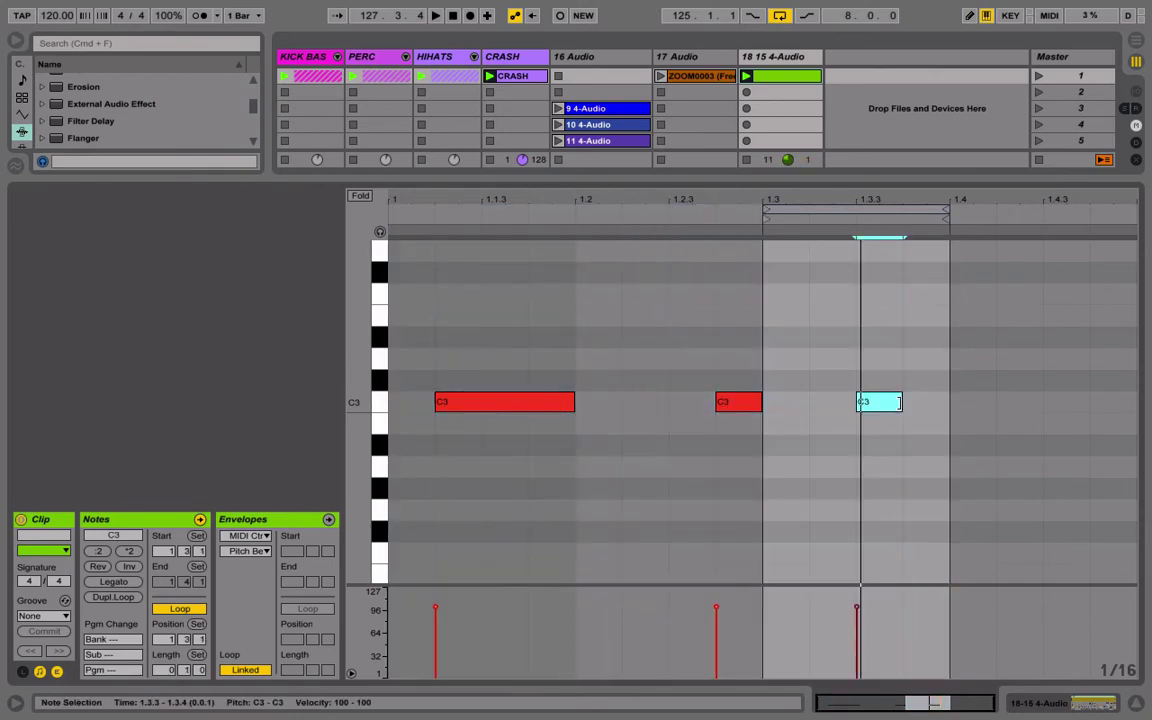
left_click_drag(901, 403, 950, 405)
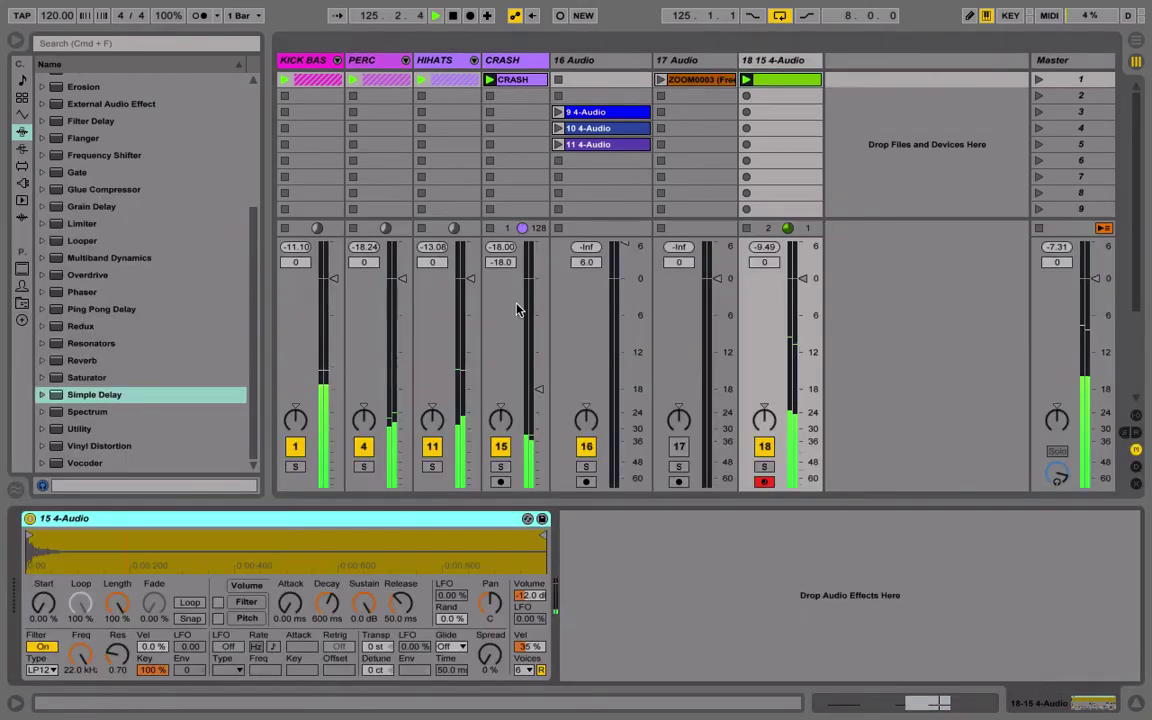
Try transposing the Simpler sample upward as far as +13 st, then return the transposition to 0 st.
left_click(373, 647)
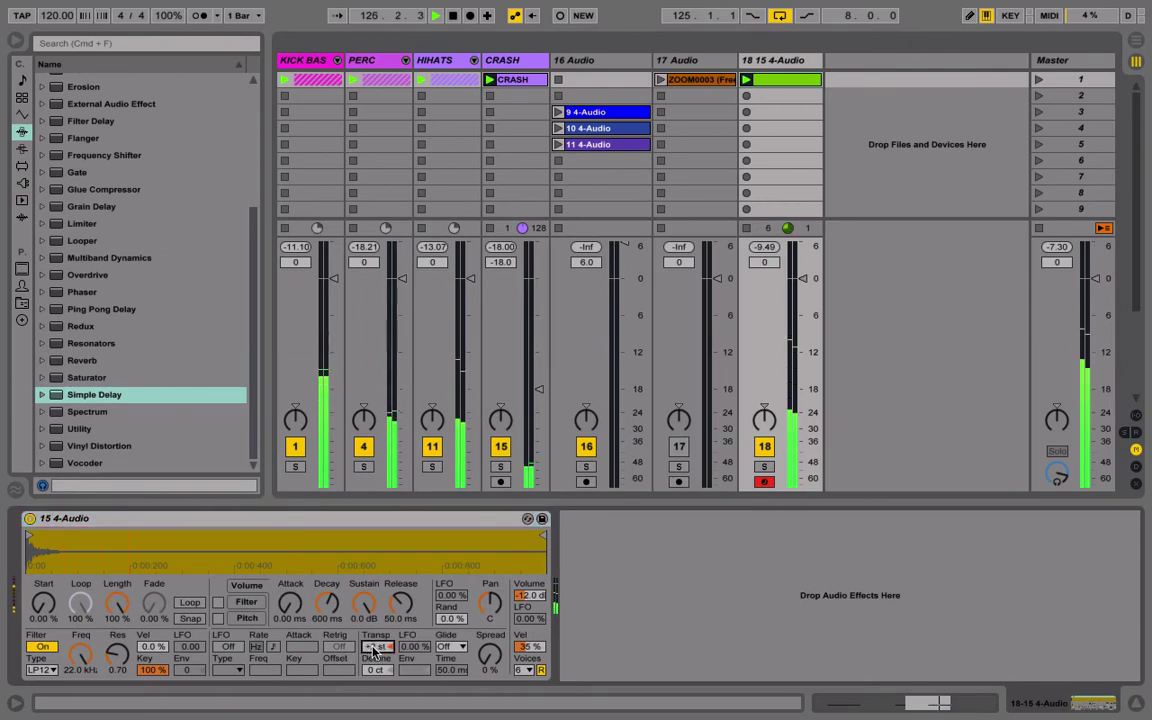
key("Up")
key("Up")
key("Up")
key("Up")
key("Up")
key("Up")
key("Up")
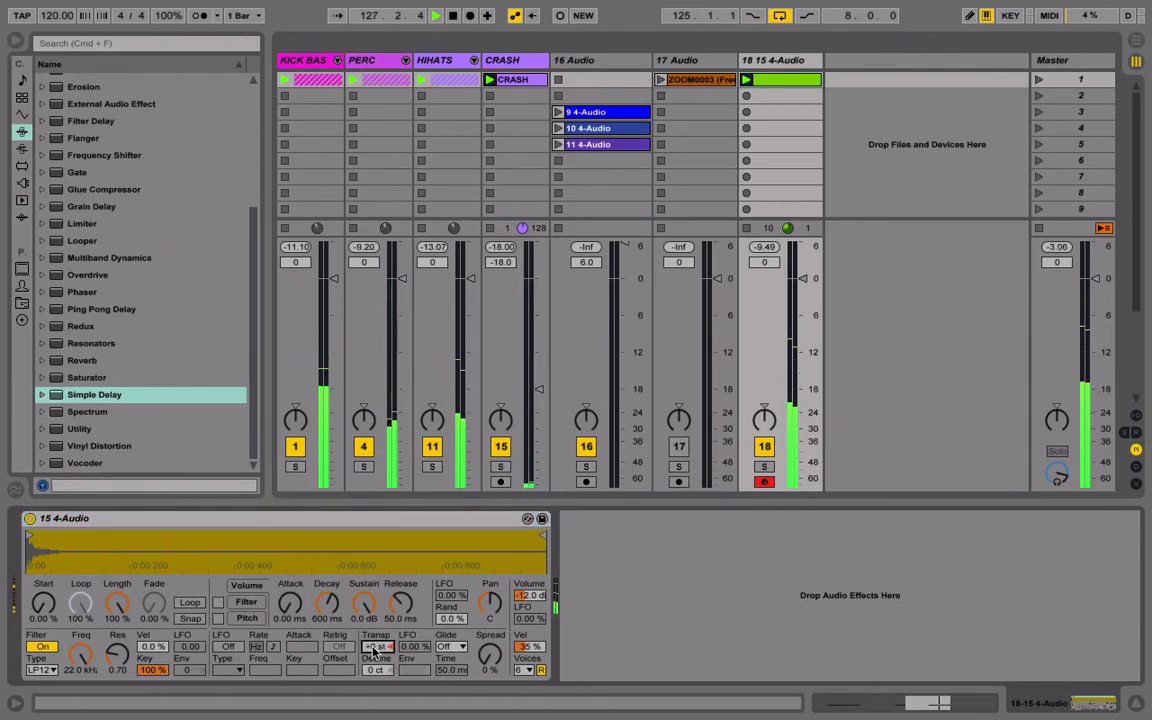
key("Up")
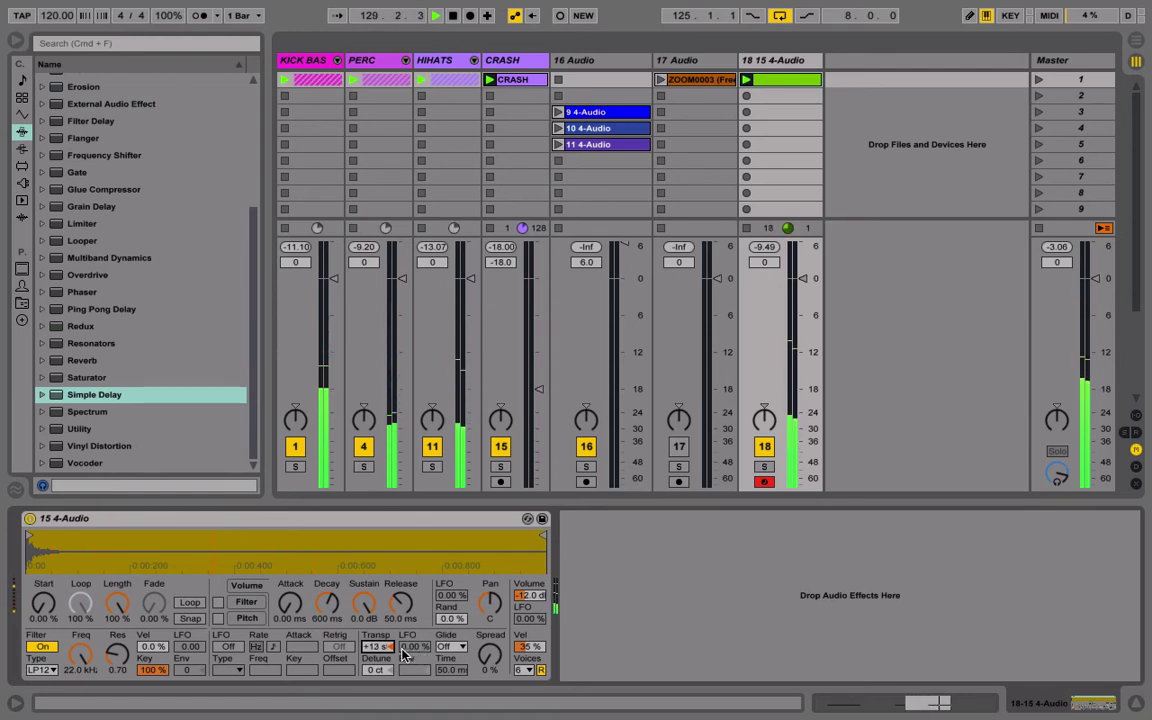
left_click_drag(377, 646, 375, 648)
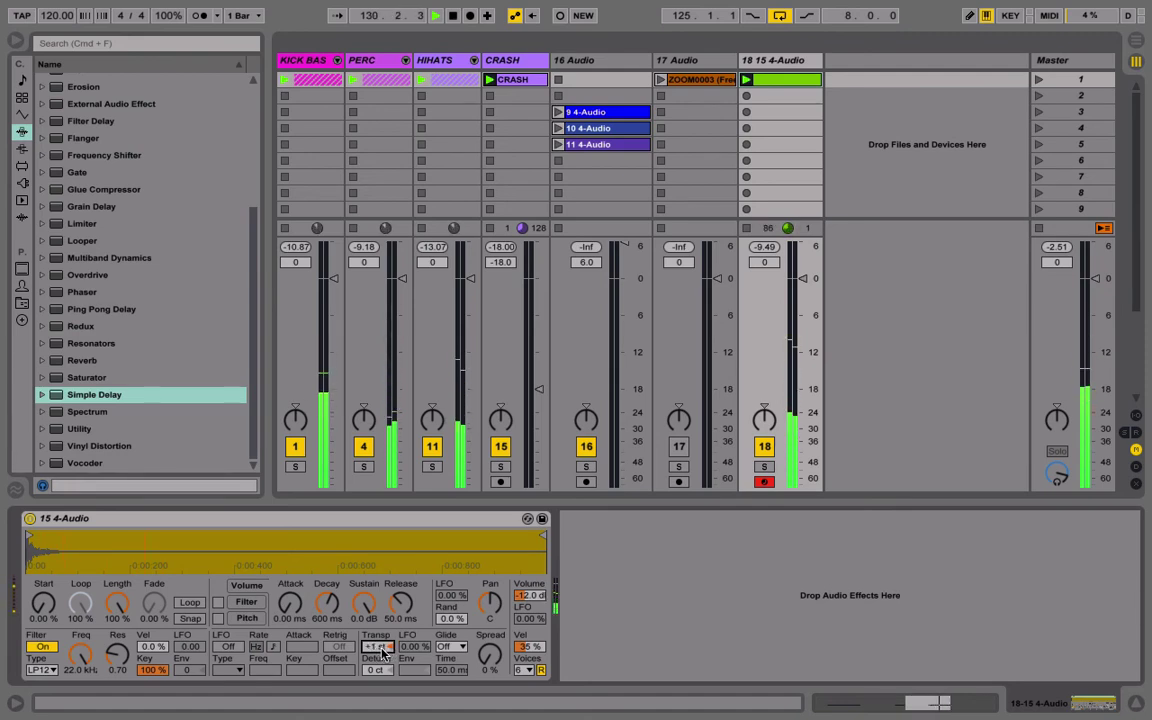
key("Down")
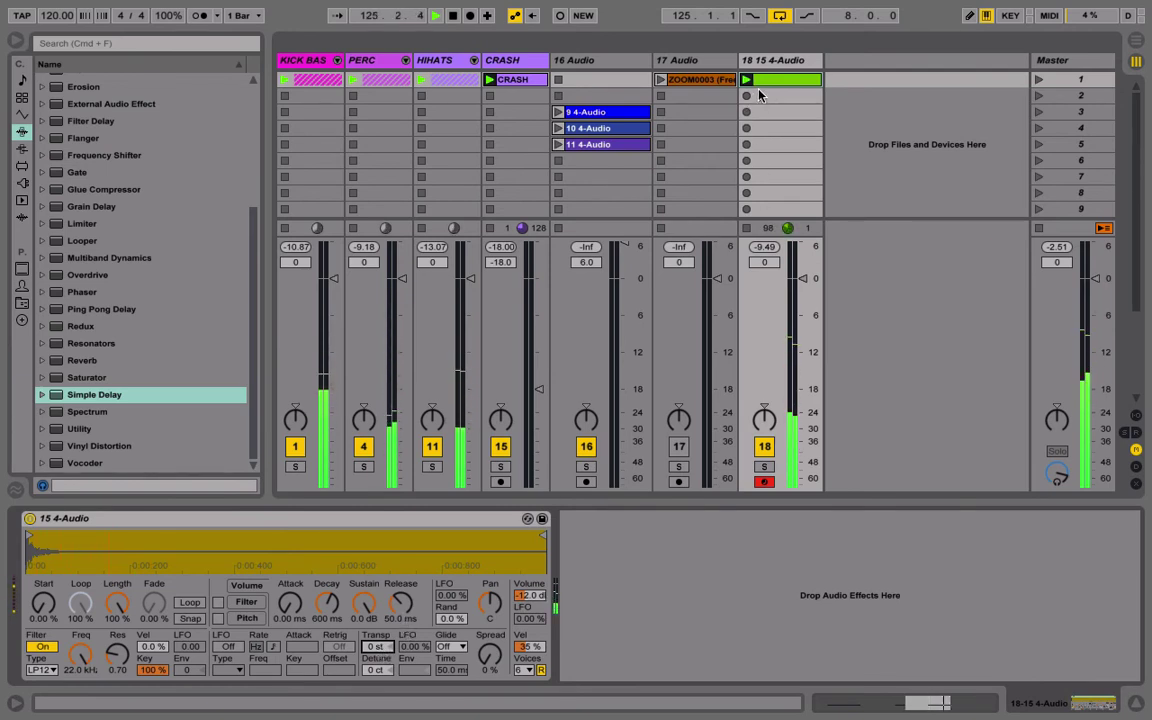
Set the Simpler's volume envelope sustain to -inf dB and its decay to about 698 ms.
left_click_drag(354, 610, 327, 600)
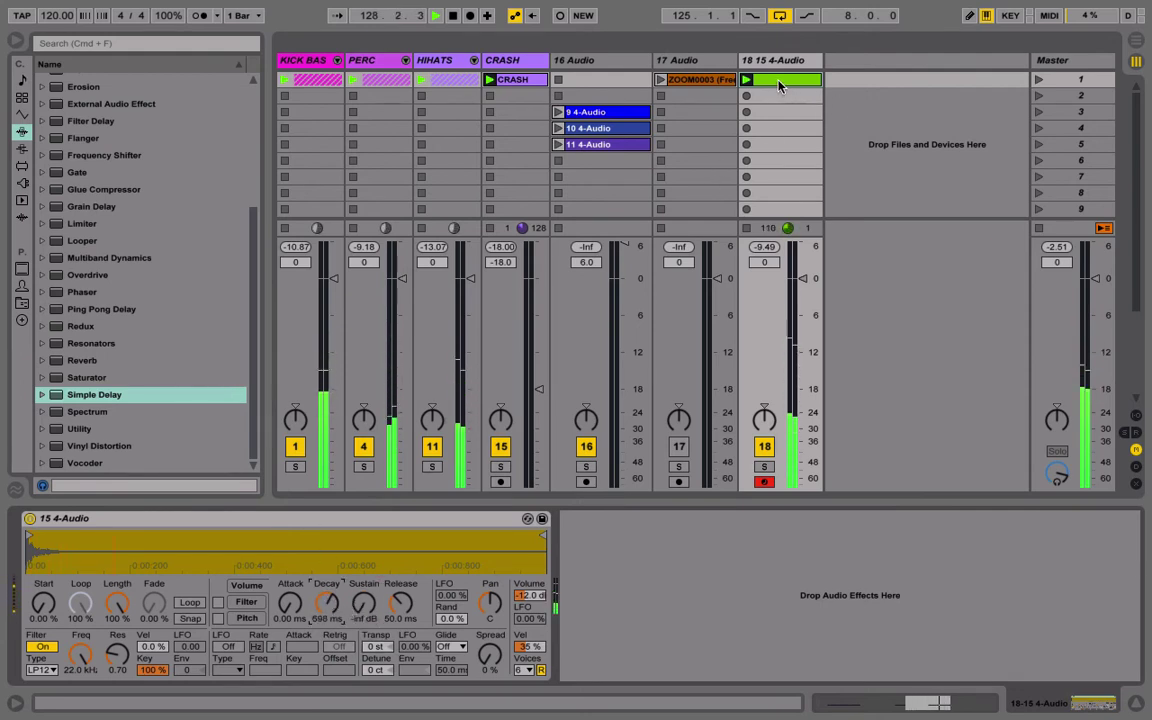
Set the clip loop to start at 1.1.1 with a length of 0.2.0 and delete the C3 note at 1.3.3.
double_click(752, 79)
left_click_drag(765, 205, 392, 206)
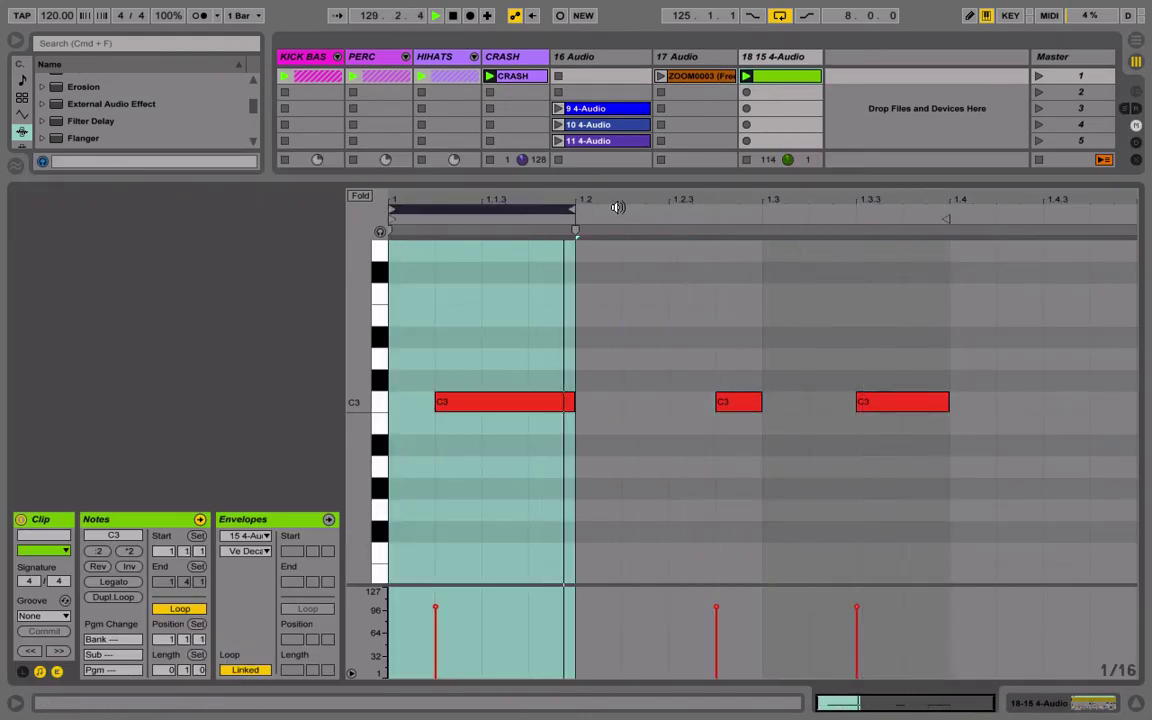
left_click_drag(575, 207, 763, 207)
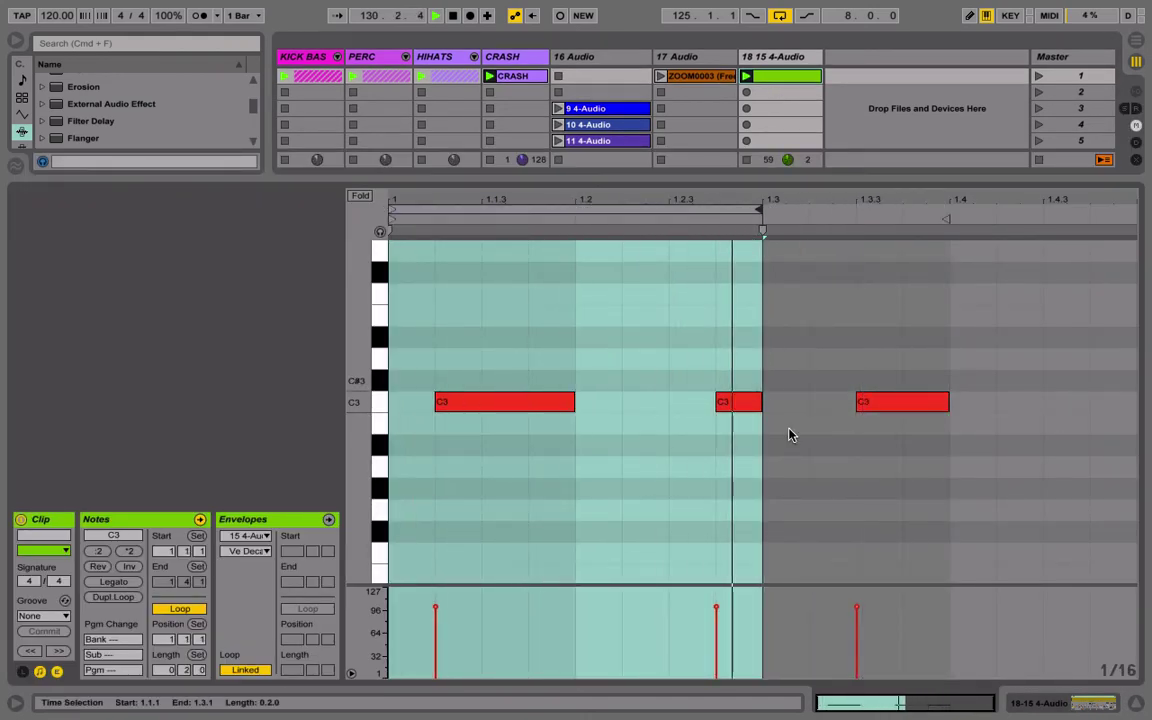
left_click(866, 402)
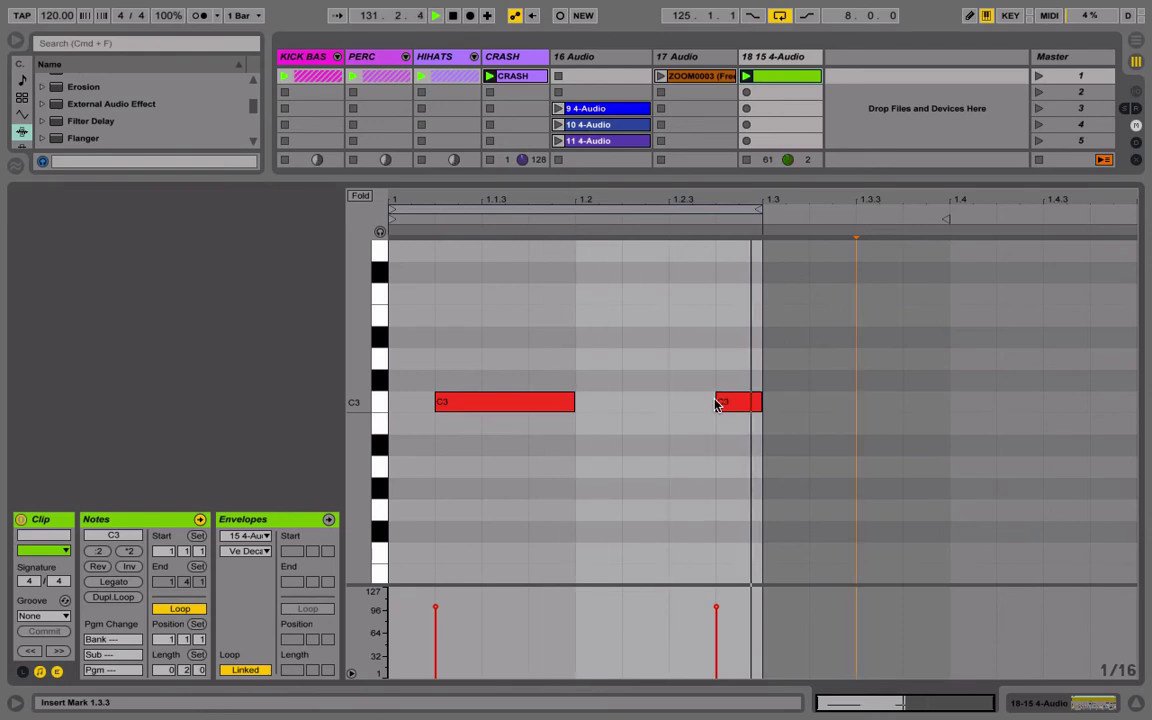
Add a Simple Delay after the Simpler on the 15 4-Audio track and set its dry/wet to 100 %.
double_click(773, 58)
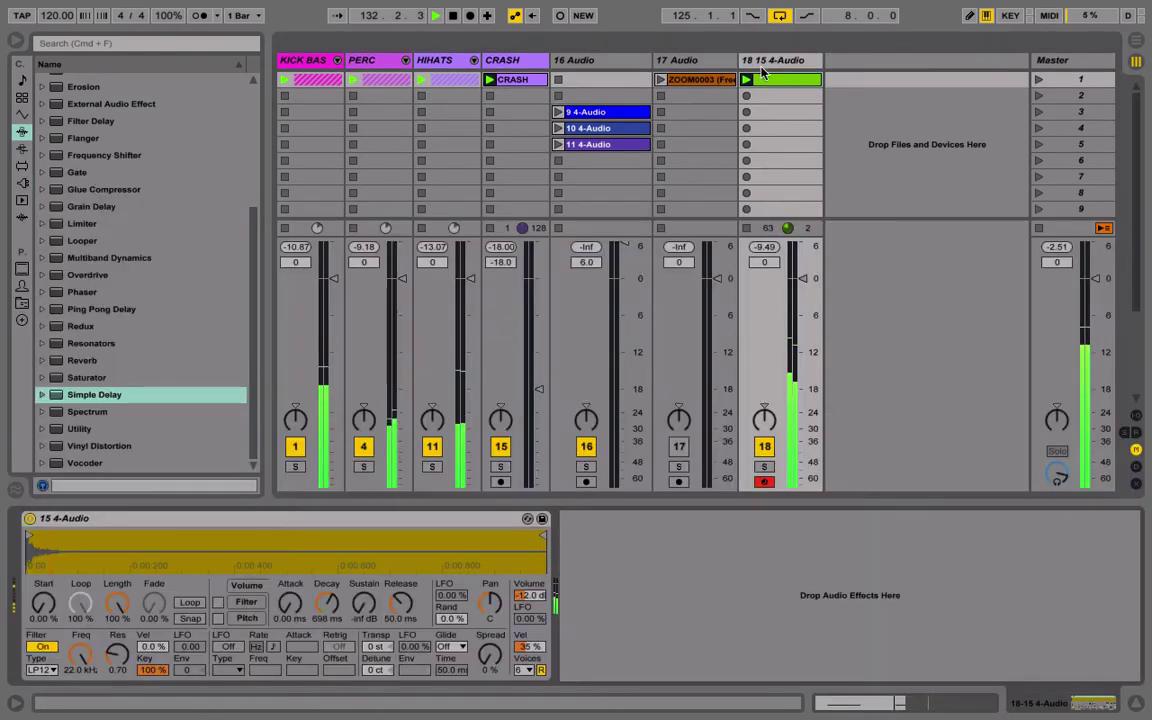
left_click(86, 398)
double_click(86, 396)
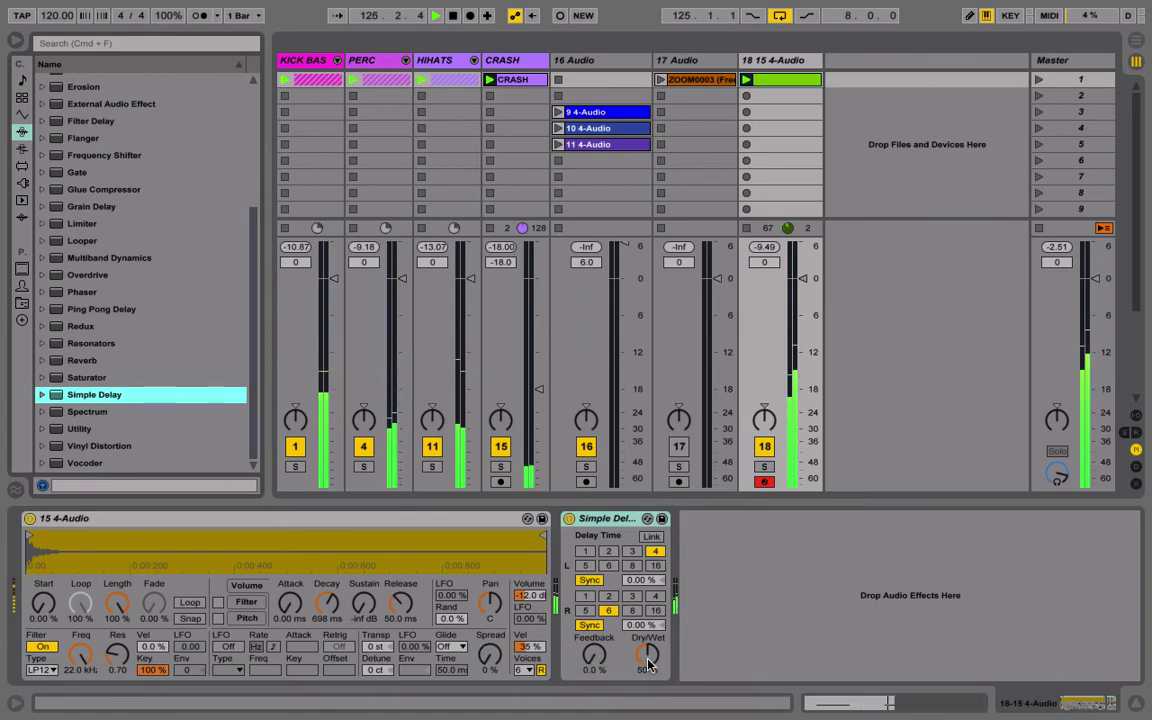
left_click_drag(648, 662, 632, 650)
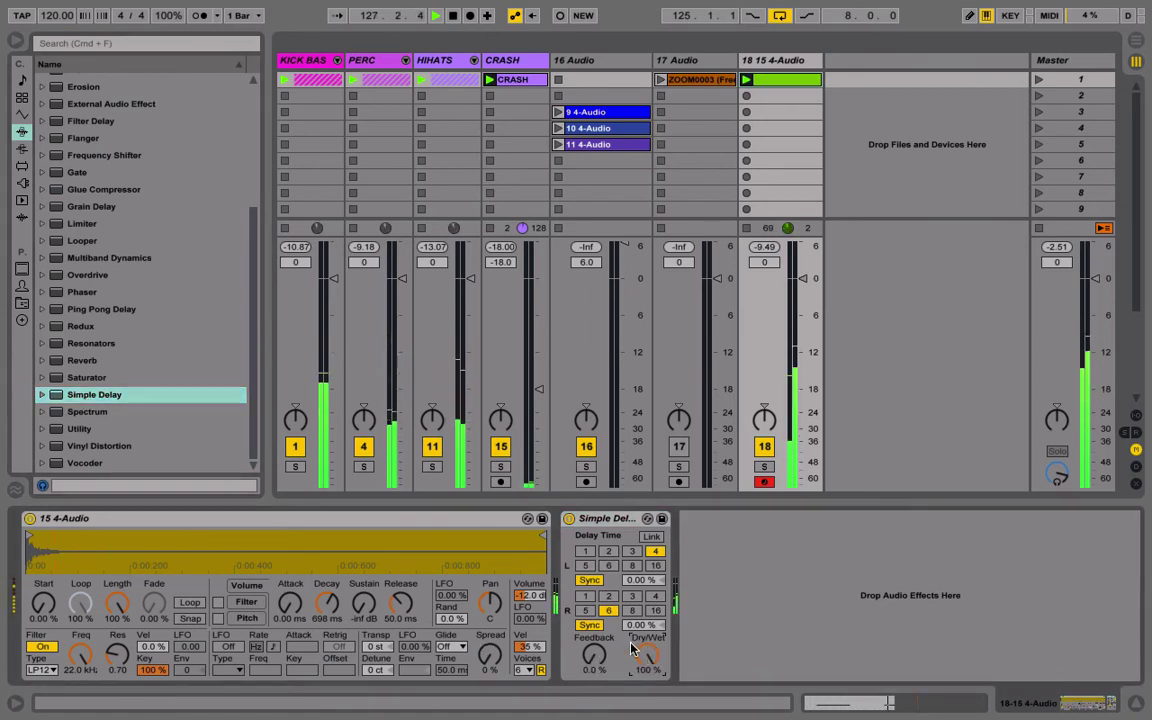
Switch both Simple Delay channels to time mode, set left to 1.00 ms and right to about 8.01 ms, and fold the device.
left_click(588, 627)
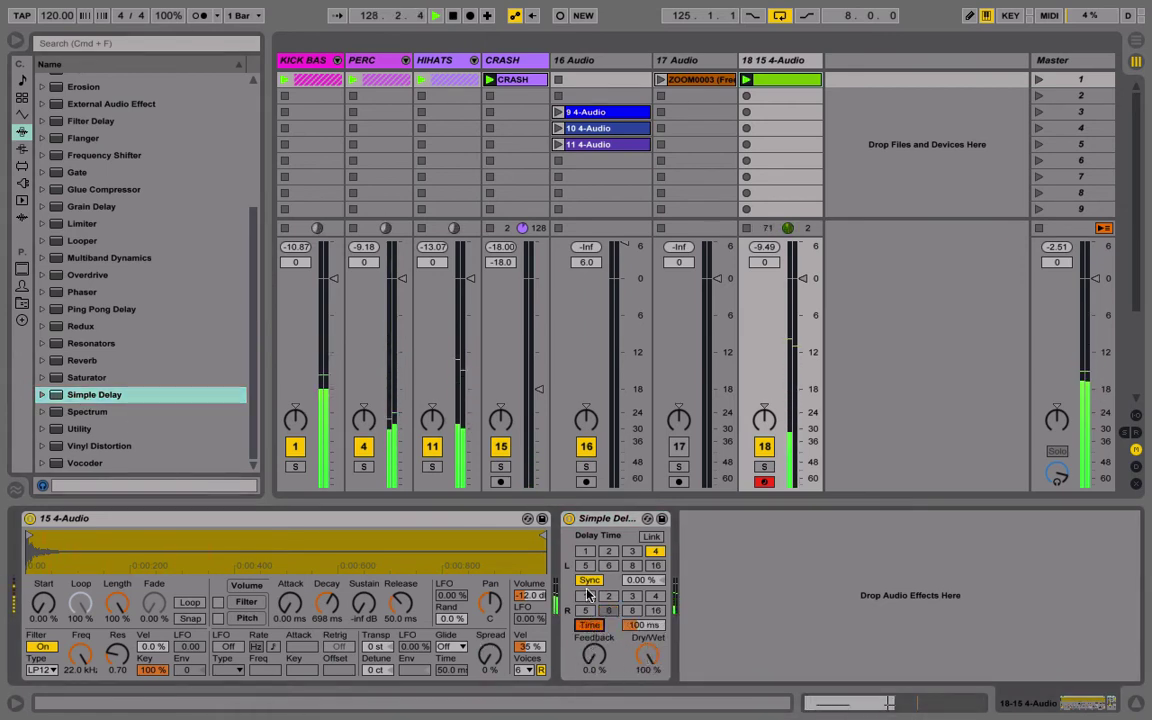
left_click(586, 566)
left_click(588, 581)
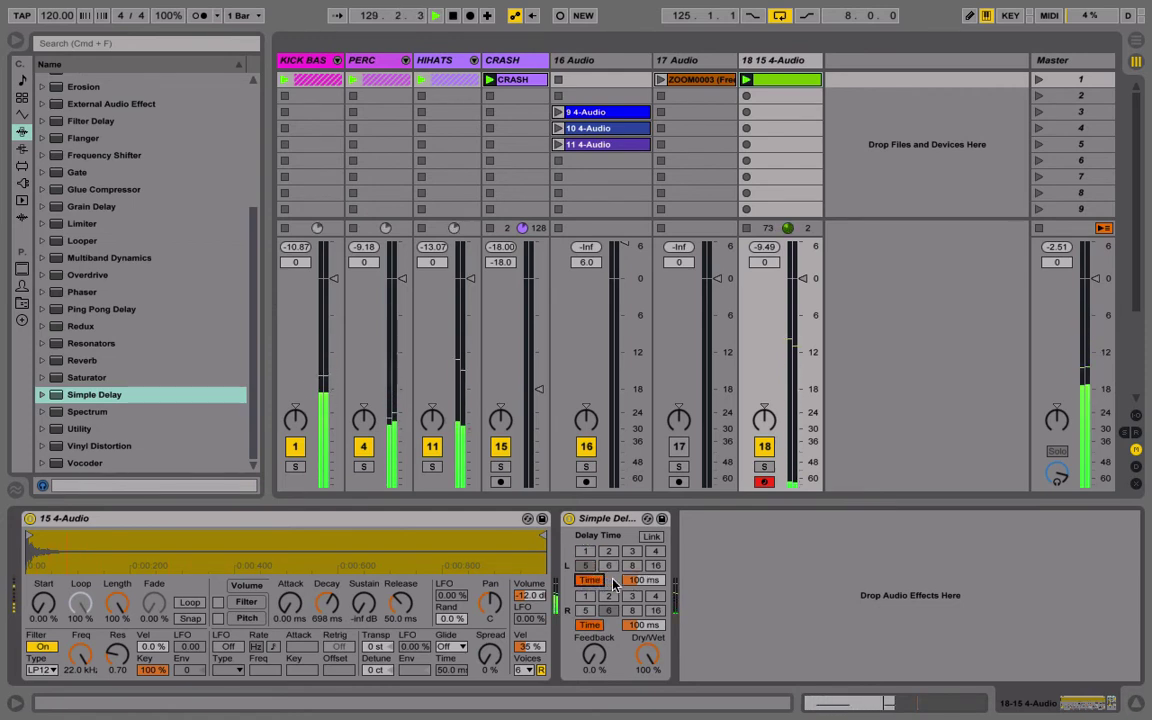
left_click_drag(640, 580, 640, 695)
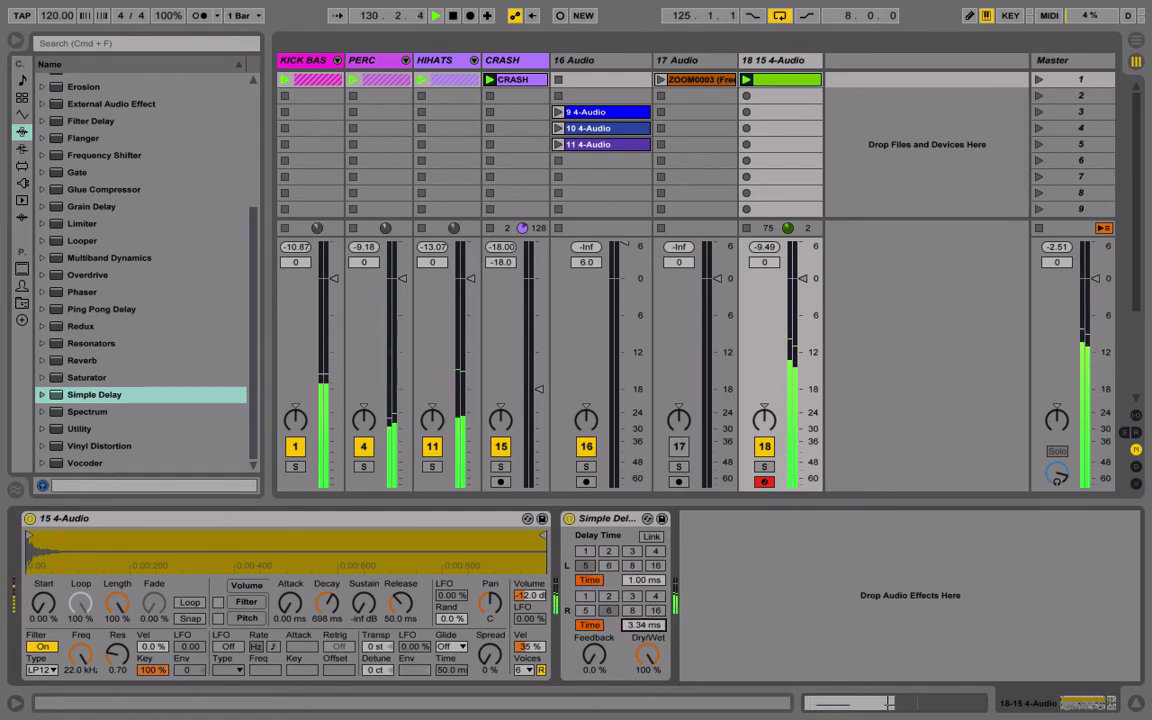
left_click_drag(643, 625, 643, 602)
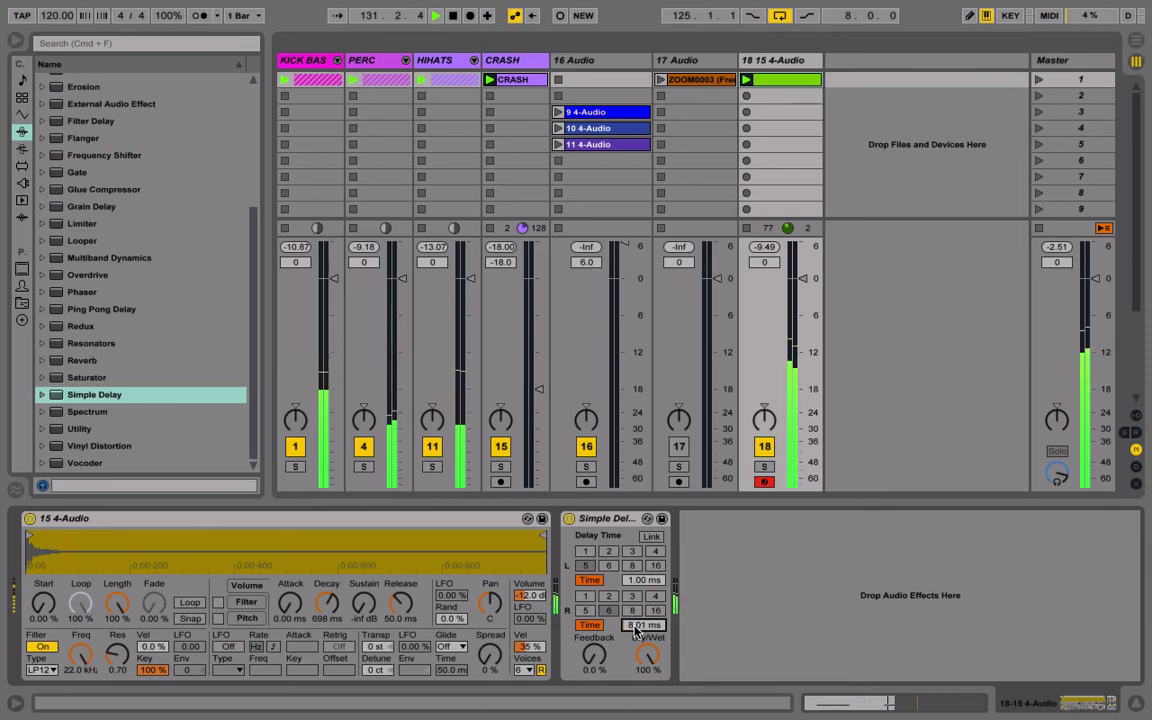
double_click(604, 518)
Add the ValhallaRoom VST reverb after the Simple Delay on the 15 4-Audio track.
left_click(22, 183)
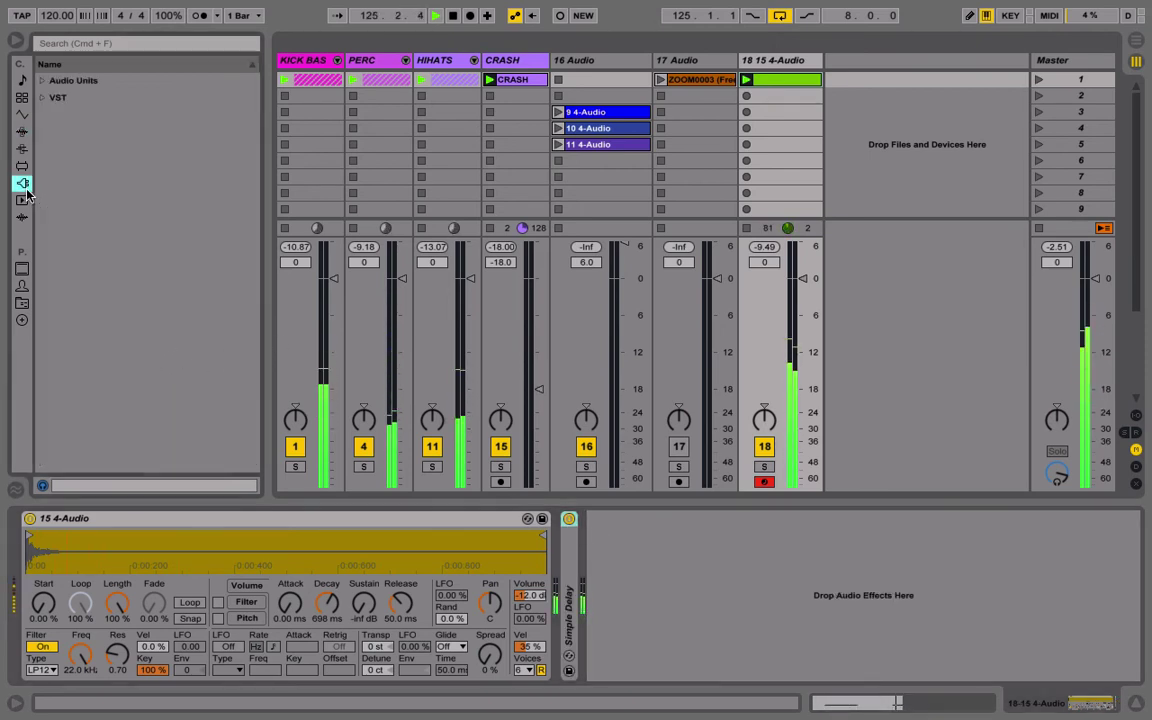
left_click(43, 98)
left_click(53, 166)
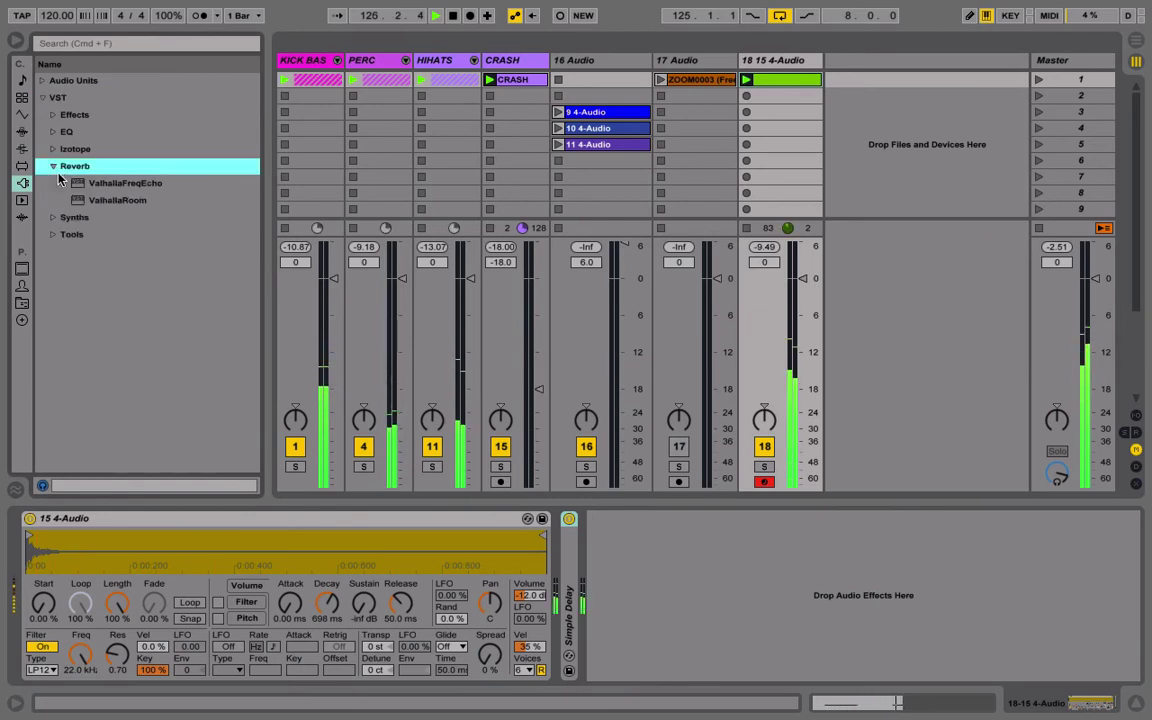
double_click(108, 200)
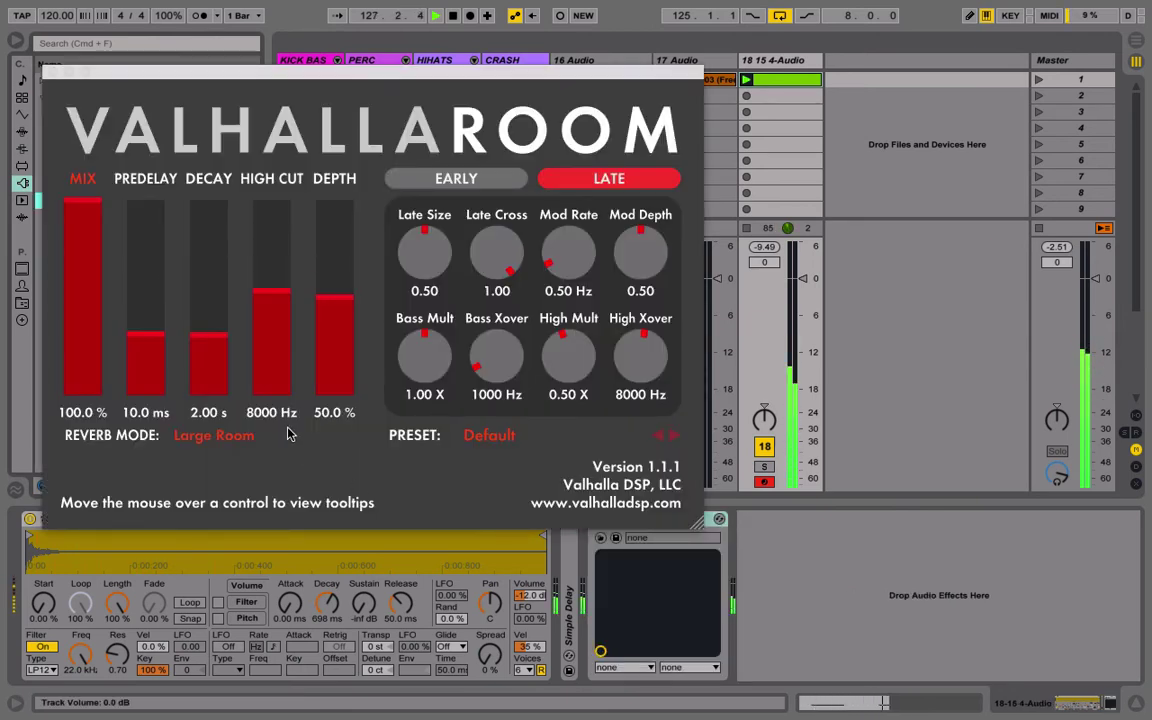
Set the ValhallaRoom decay to about 0.40 s and its mix to about 8.8 %, and close its window.
left_click_drag(224, 336, 228, 380)
left_click(88, 376)
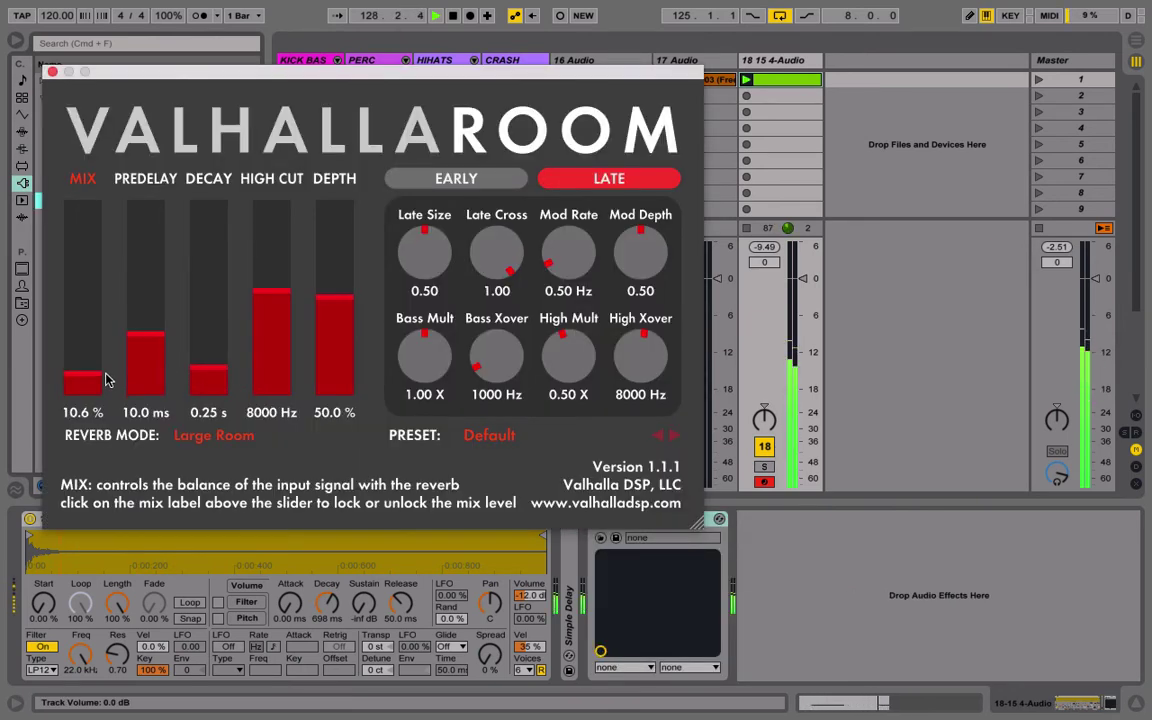
left_click(95, 362)
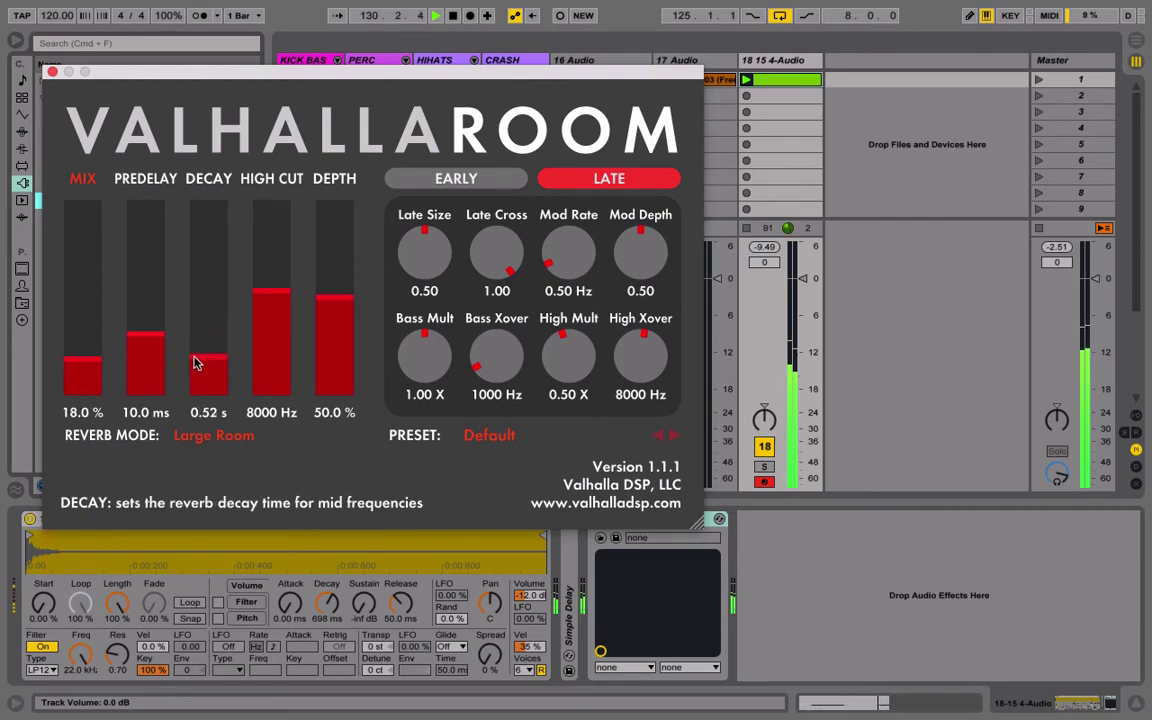
left_click_drag(195, 357, 195, 358)
left_click_drag(89, 362, 88, 369)
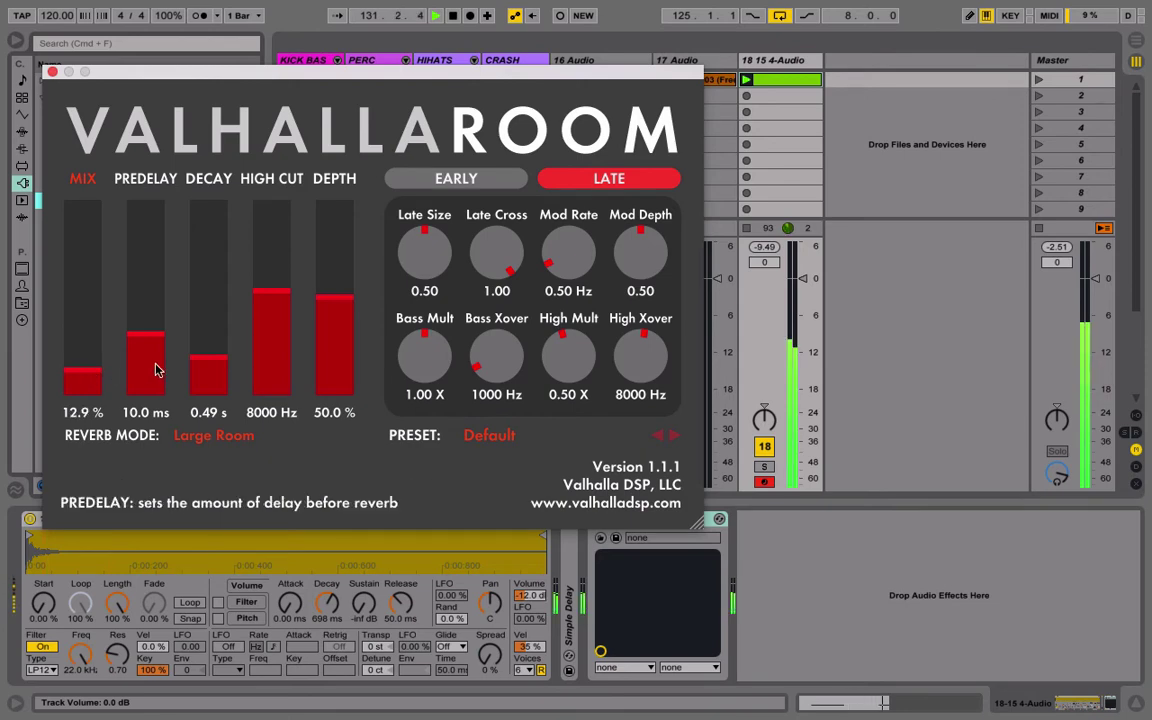
left_click(192, 361)
left_click(85, 377)
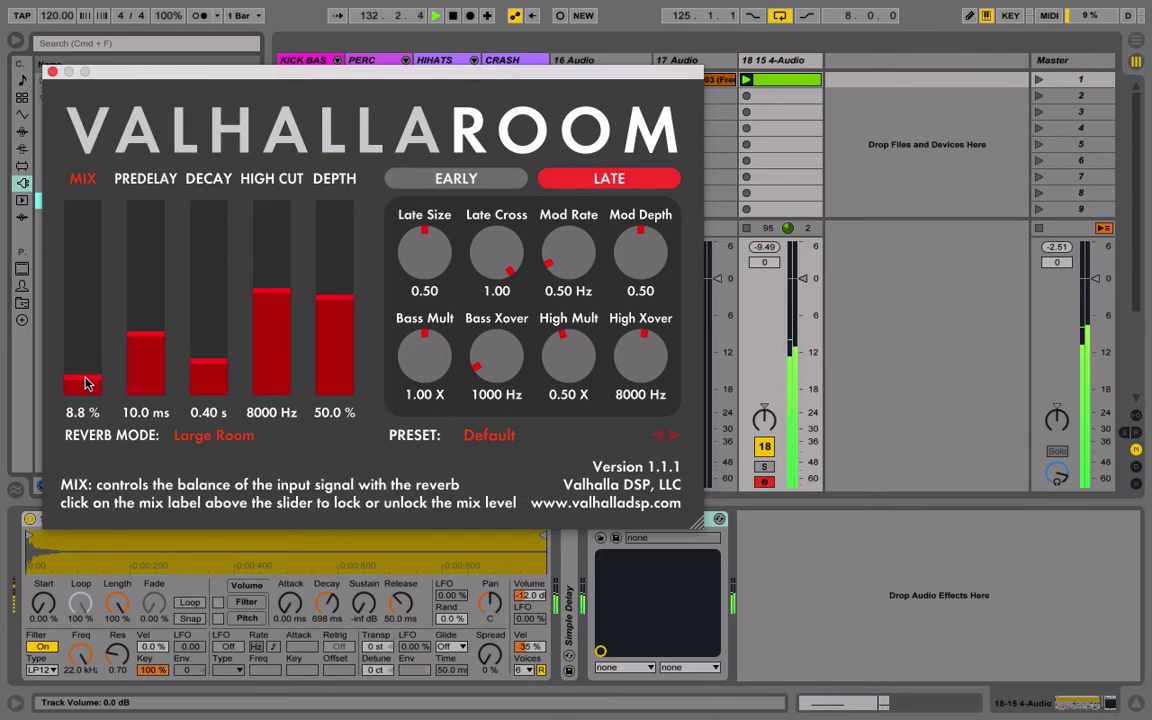
left_click(50, 73)
left_click(53, 166)
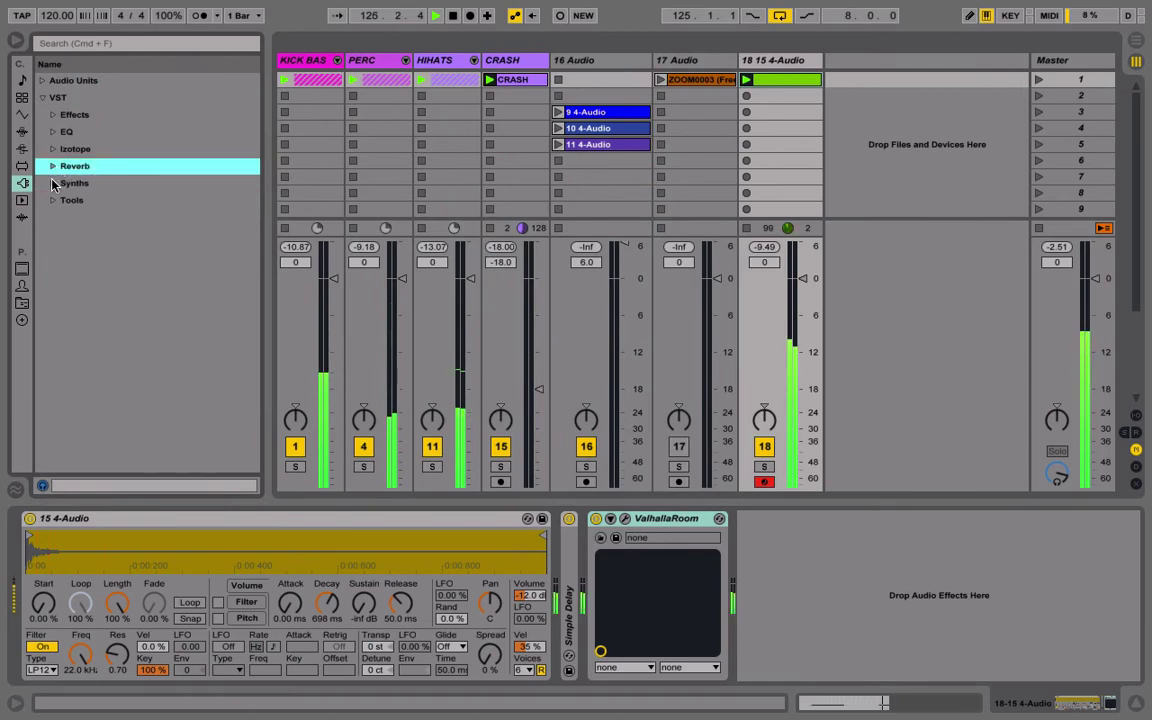
left_click(53, 200)
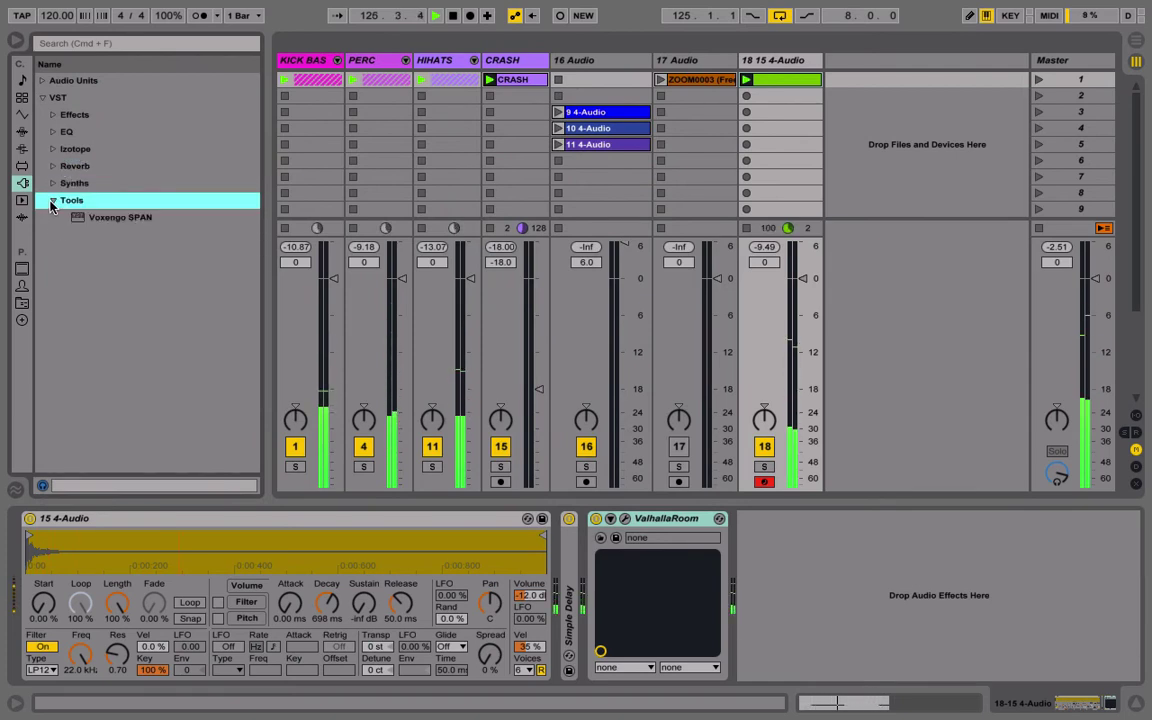
Switch the ValhallaRoom reverb mode to Sulaco and set its decay to about 0.46 s.
left_click(596, 520)
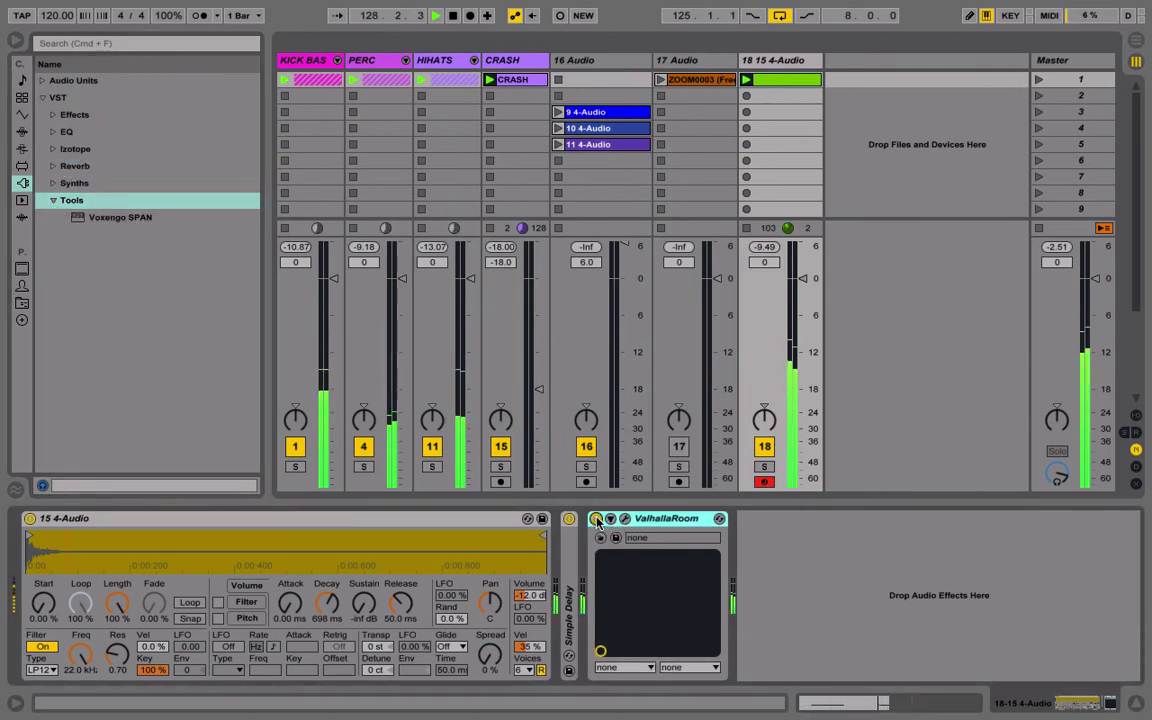
left_click(624, 518)
left_click(213, 436)
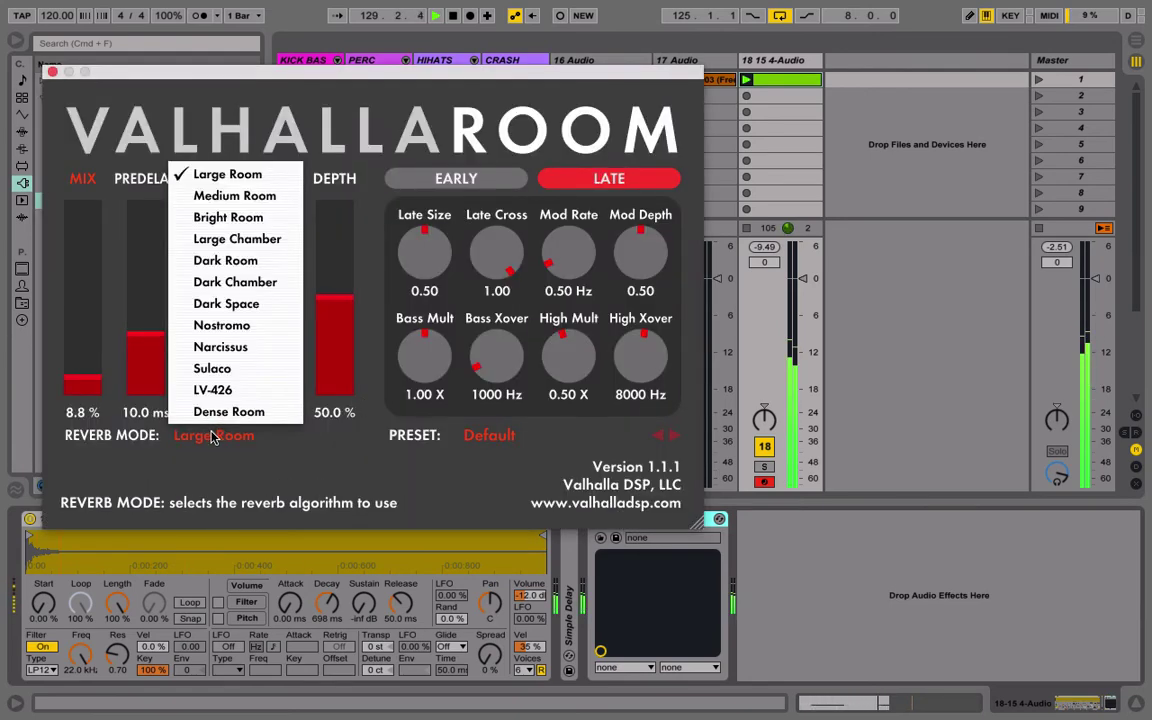
left_click(212, 368)
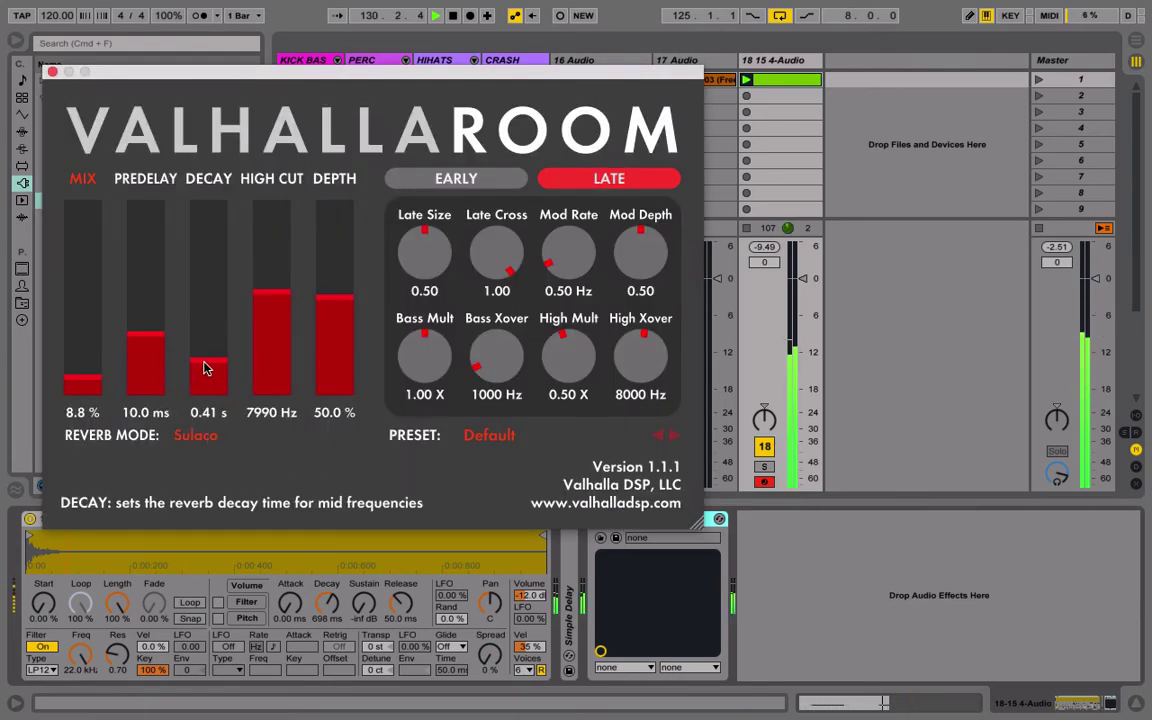
mouse_move(204, 369)
left_mouse_down()
mouse_move(181, 314)
mouse_move(200, 358)
left_mouse_up()
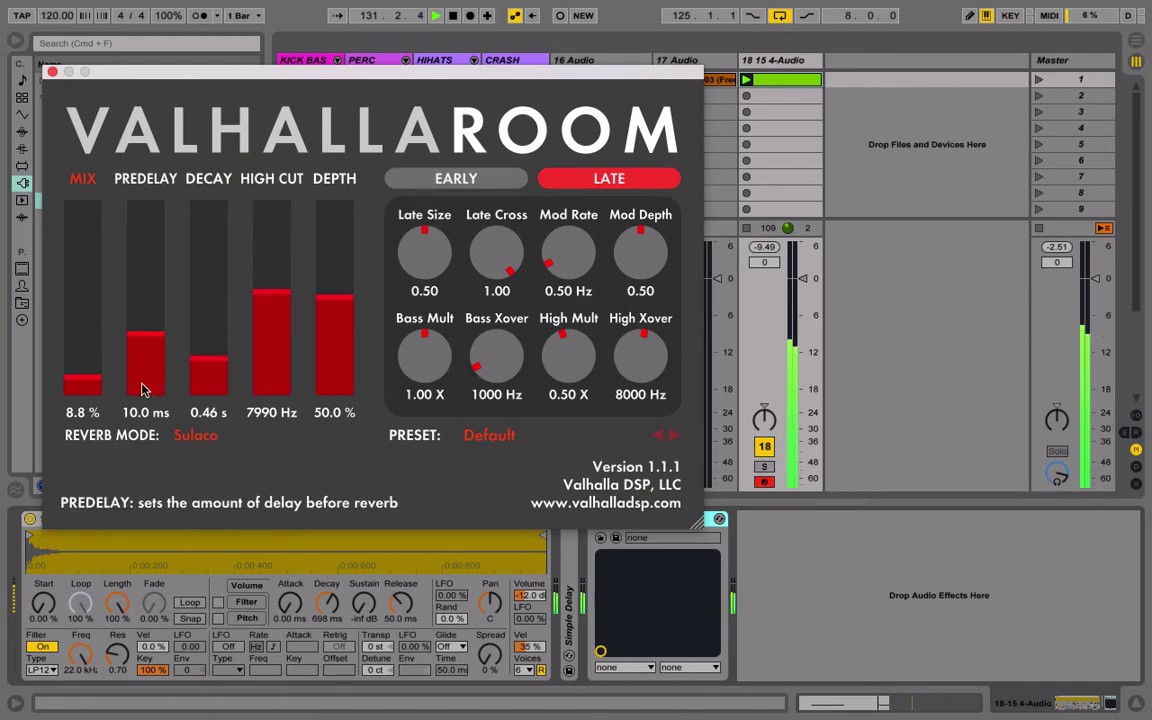
left_click(51, 72)
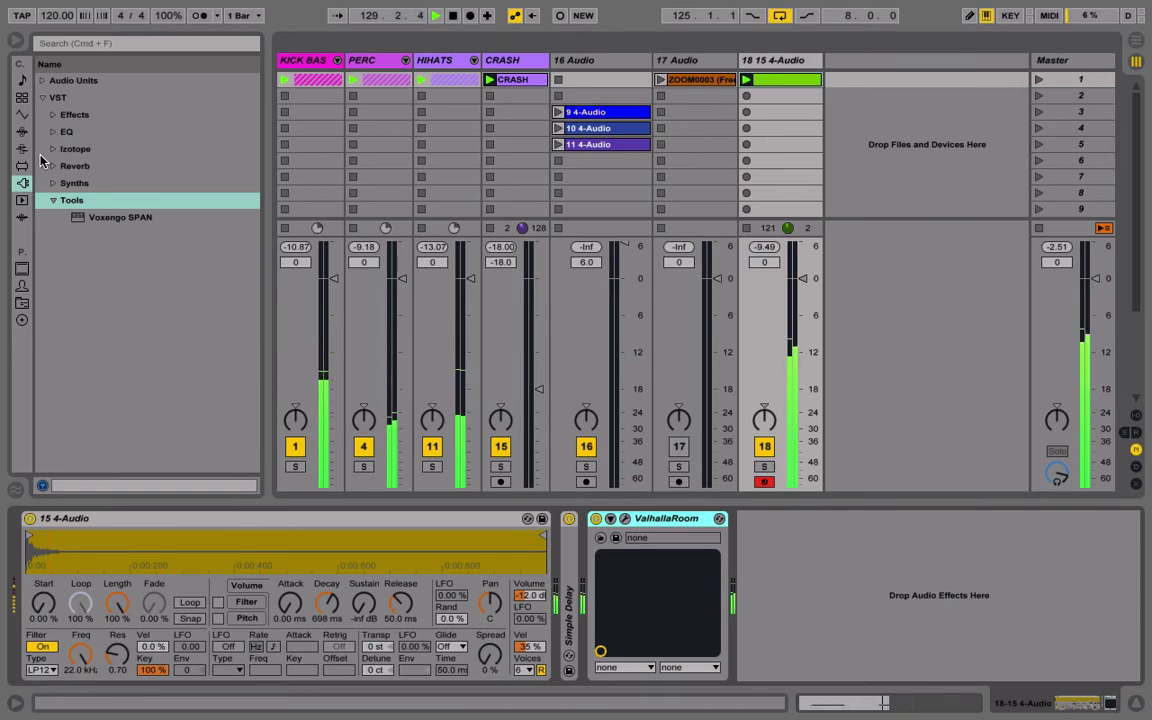
left_click(61, 205)
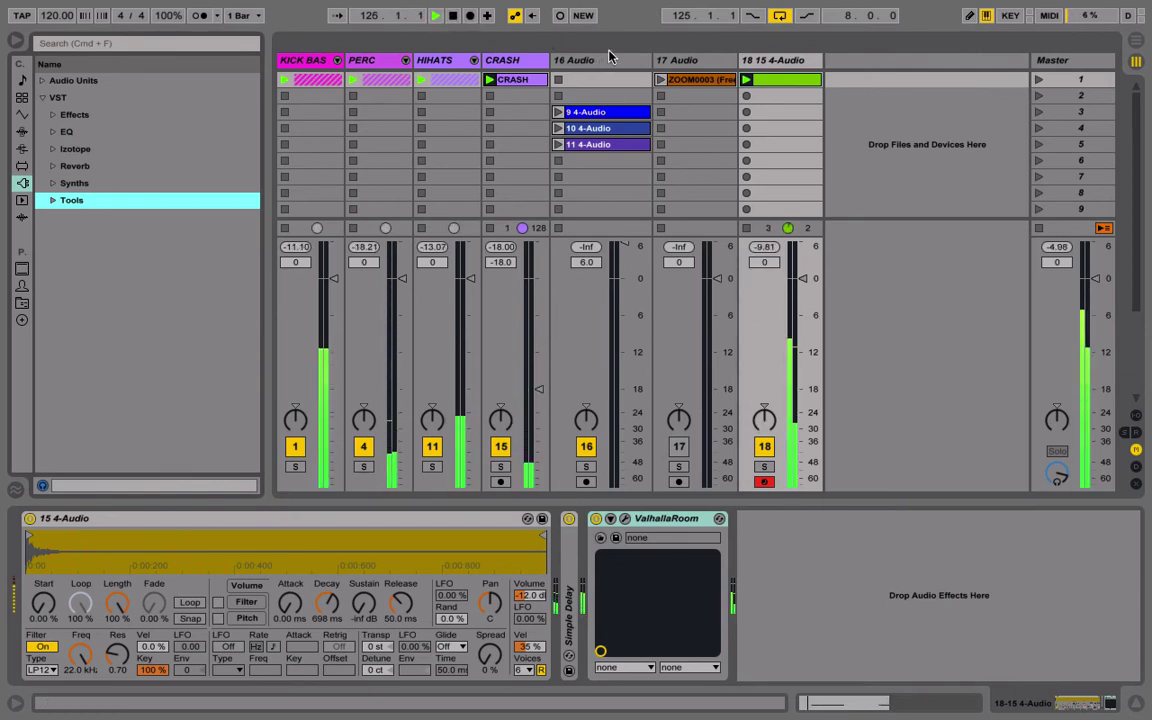
Stop playback and add a second ValhallaRoom after the first one on the 15 4-Audio track.
left_click(452, 16)
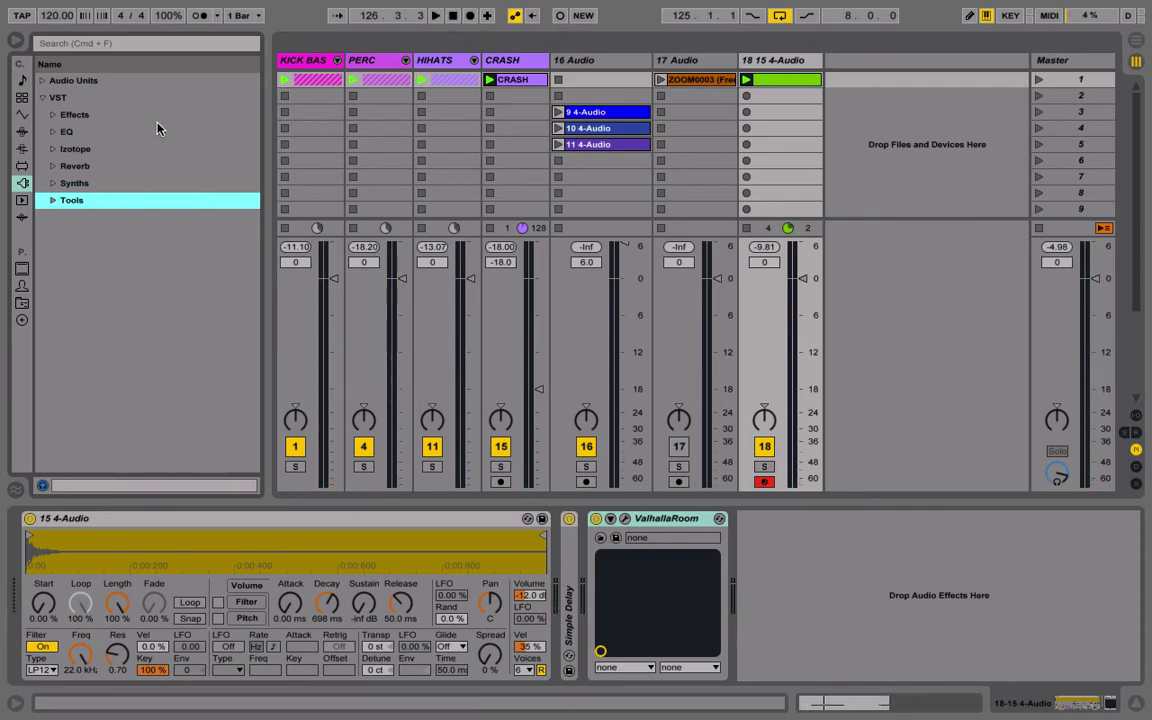
left_click(53, 166)
double_click(95, 199)
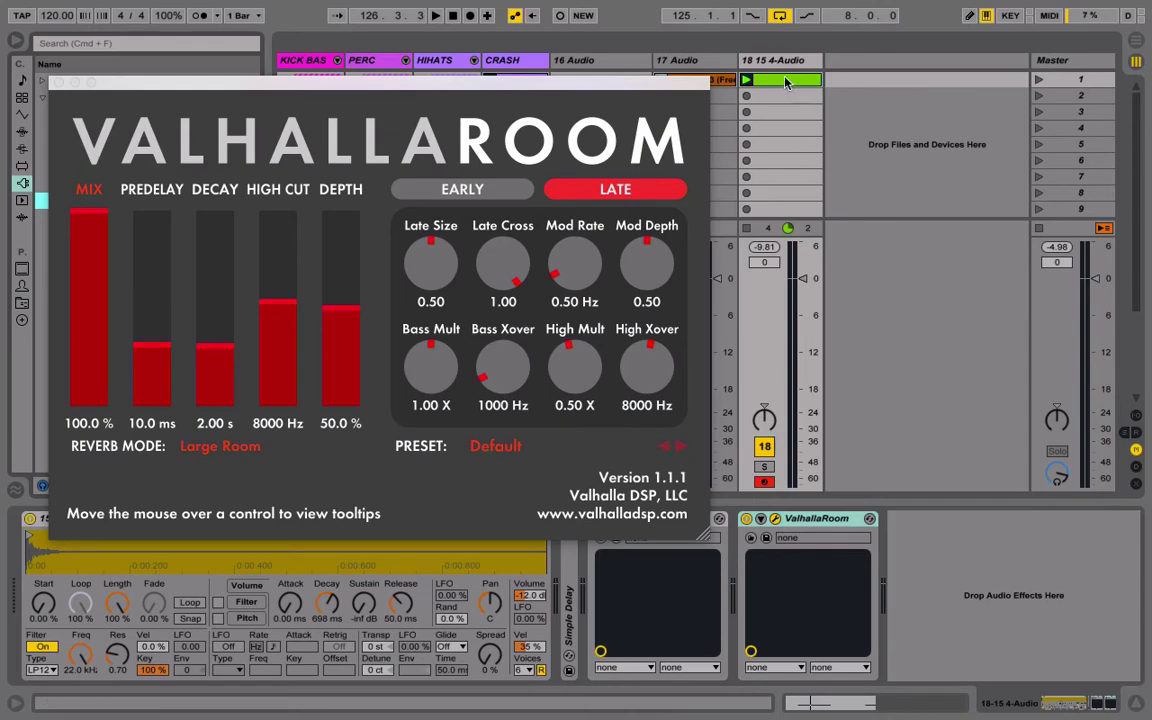
Play the 15 4-Audio clip with its track soloed and set the second ValhallaRoom's decay to about 12.13 s.
left_click(745, 80)
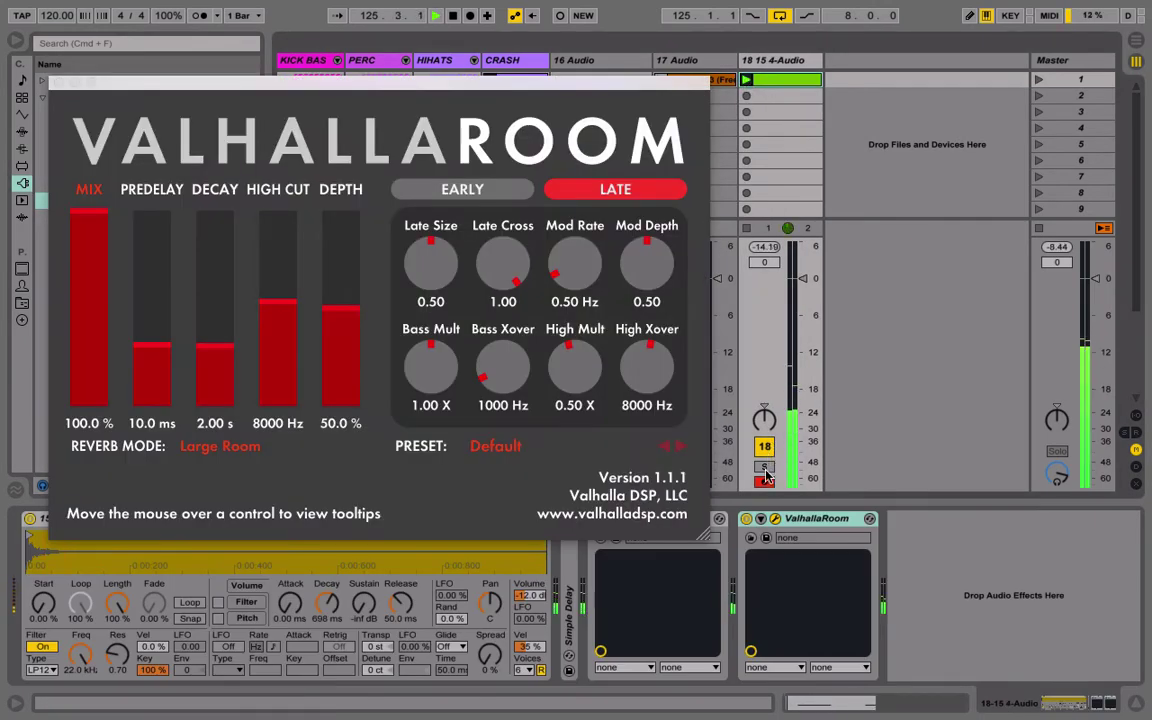
left_click_drag(215, 340, 218, 309)
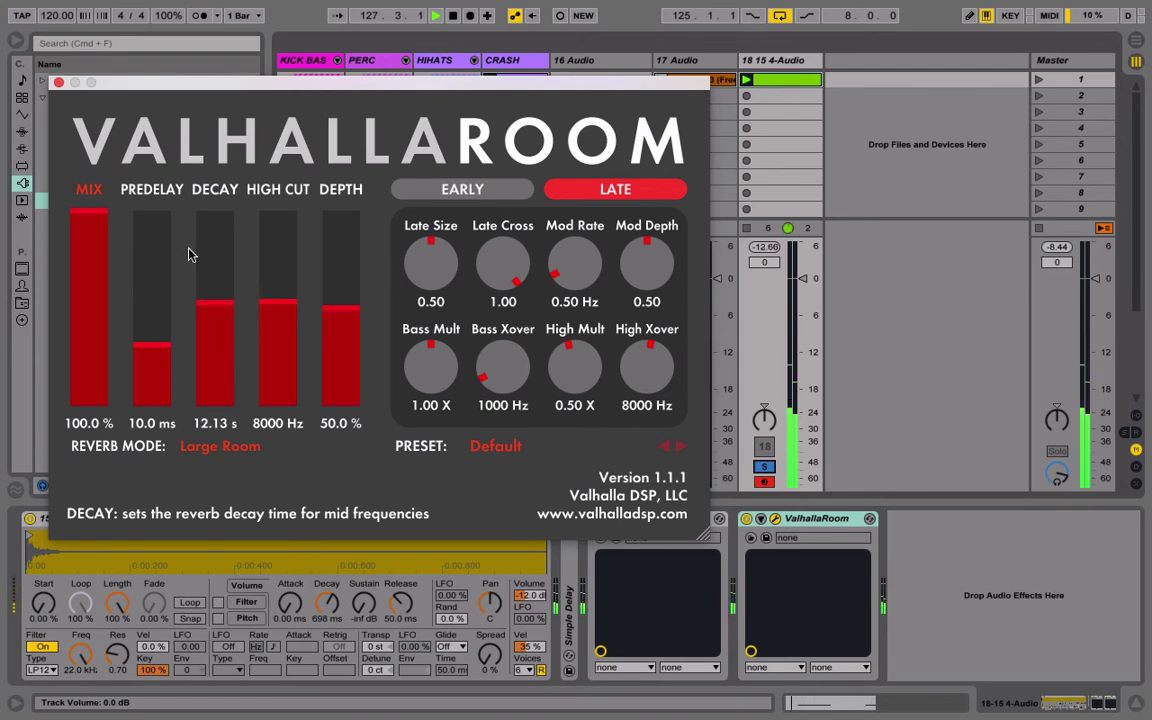
left_click(59, 83)
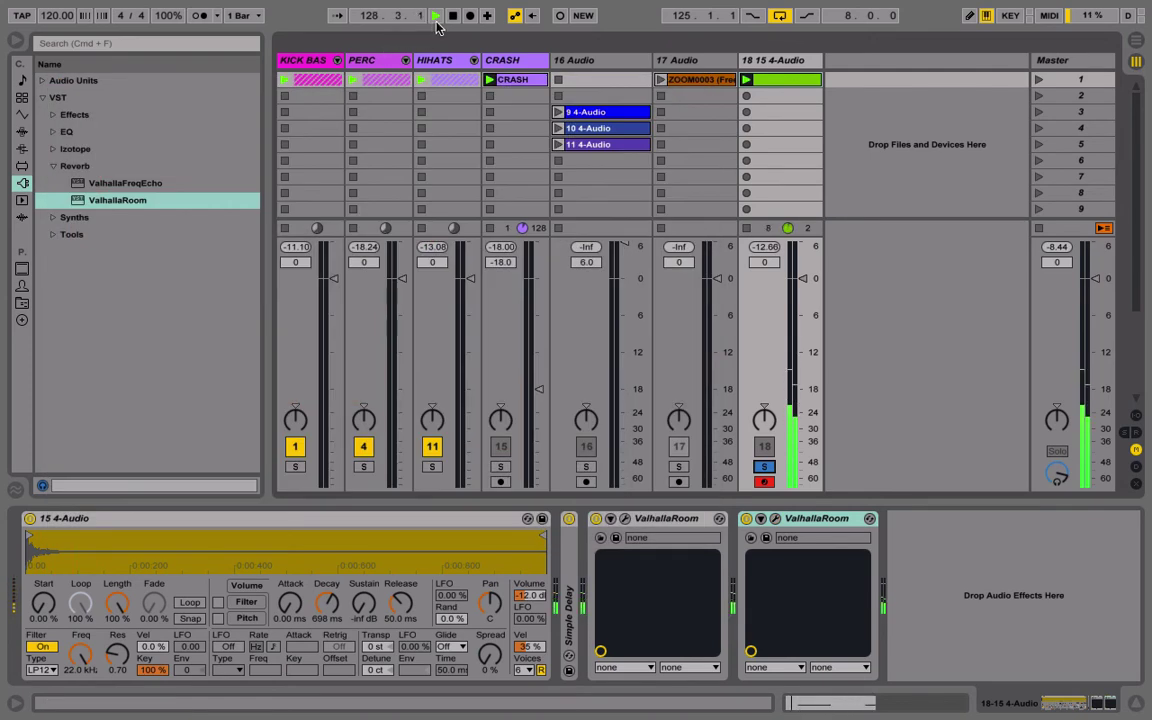
Stop playback, insert an audio track after 15 4-Audio, set its input to Resampling and arm it for recording.
right_click(880, 100)
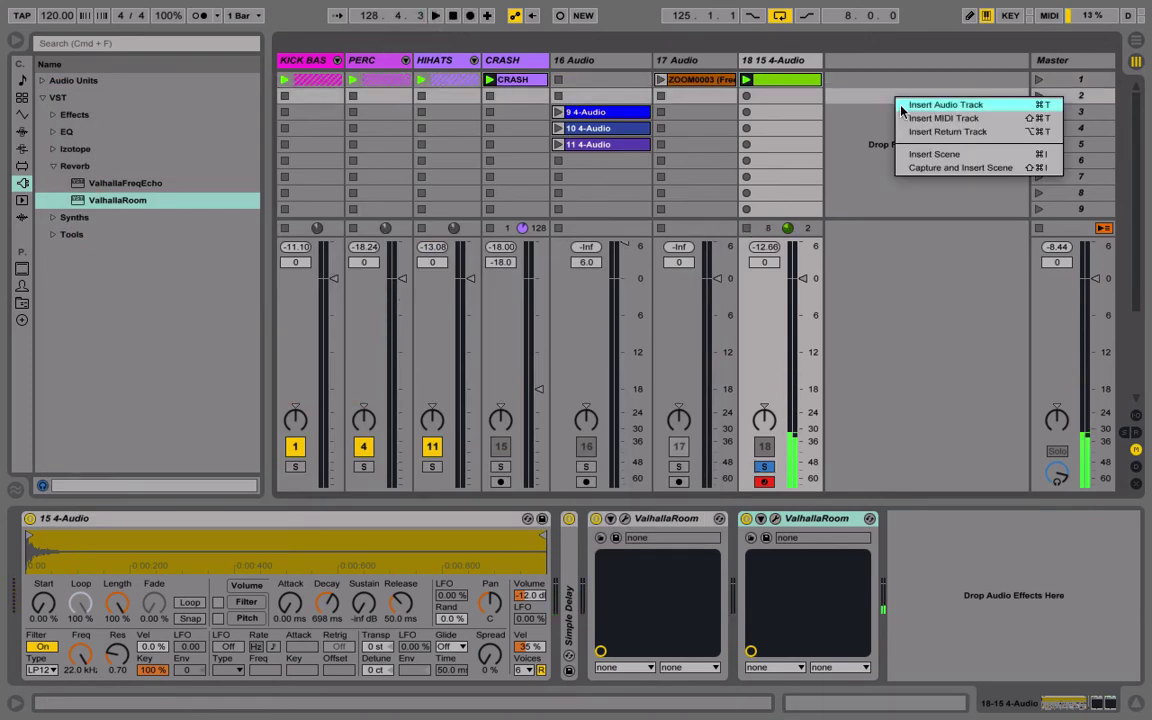
left_click(915, 103)
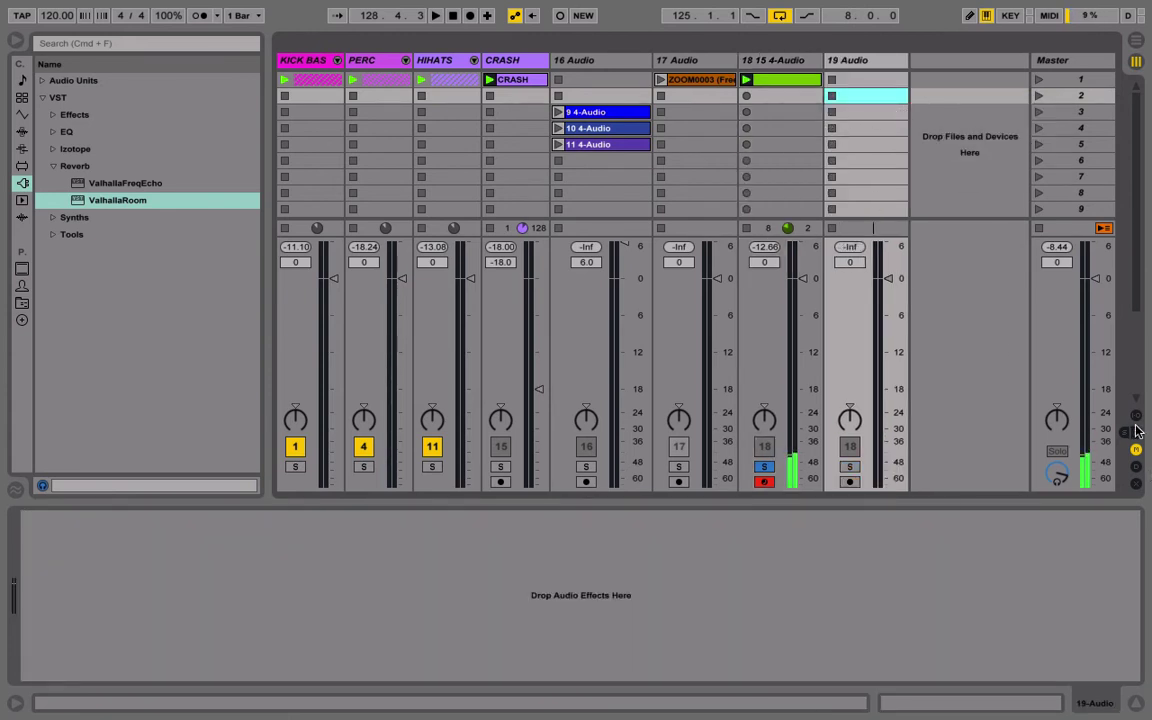
left_click(1135, 416)
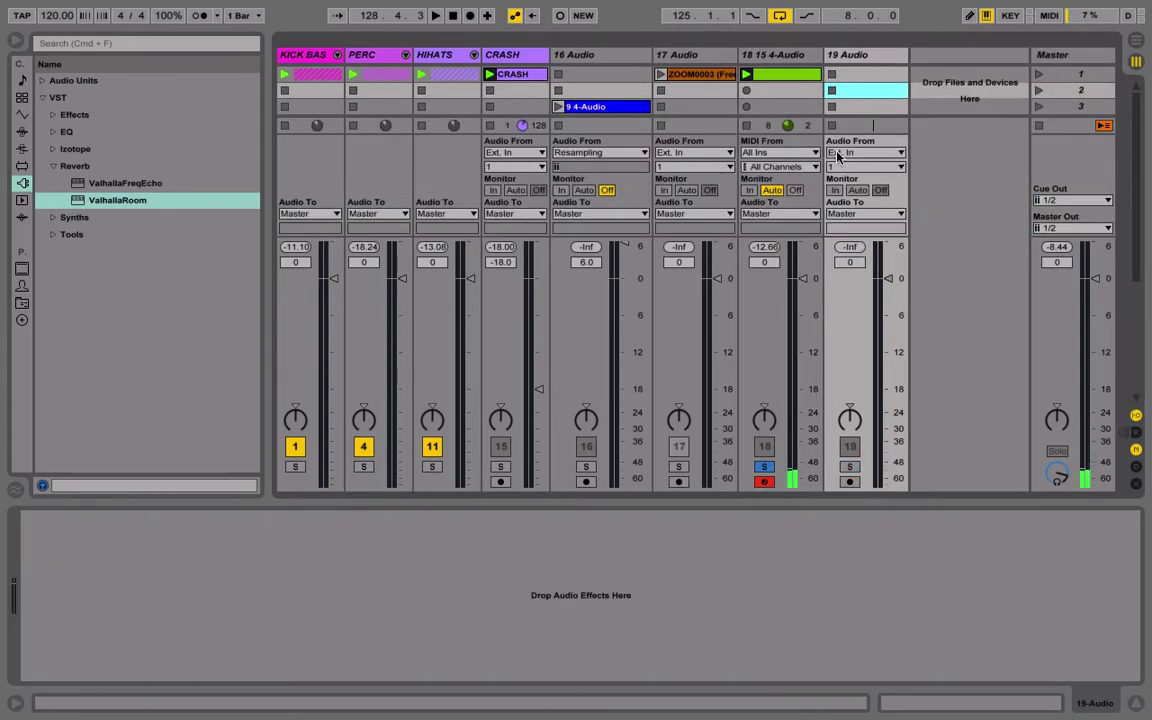
left_click(840, 157)
left_click(862, 205)
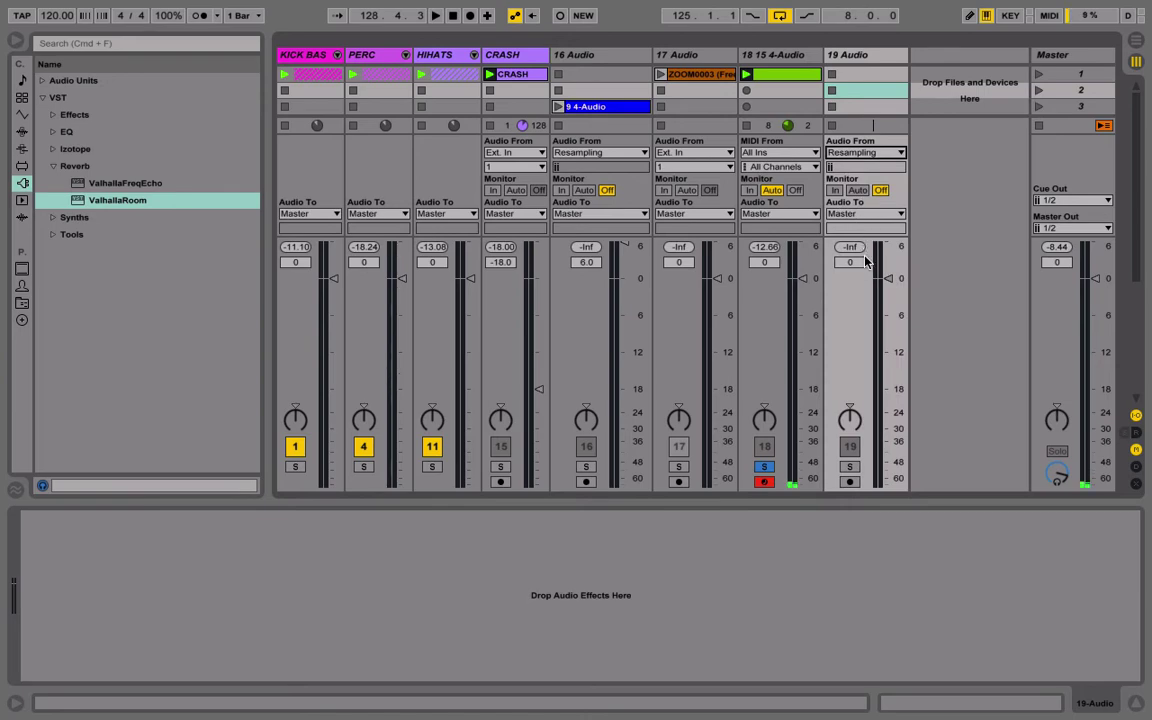
left_click(849, 481)
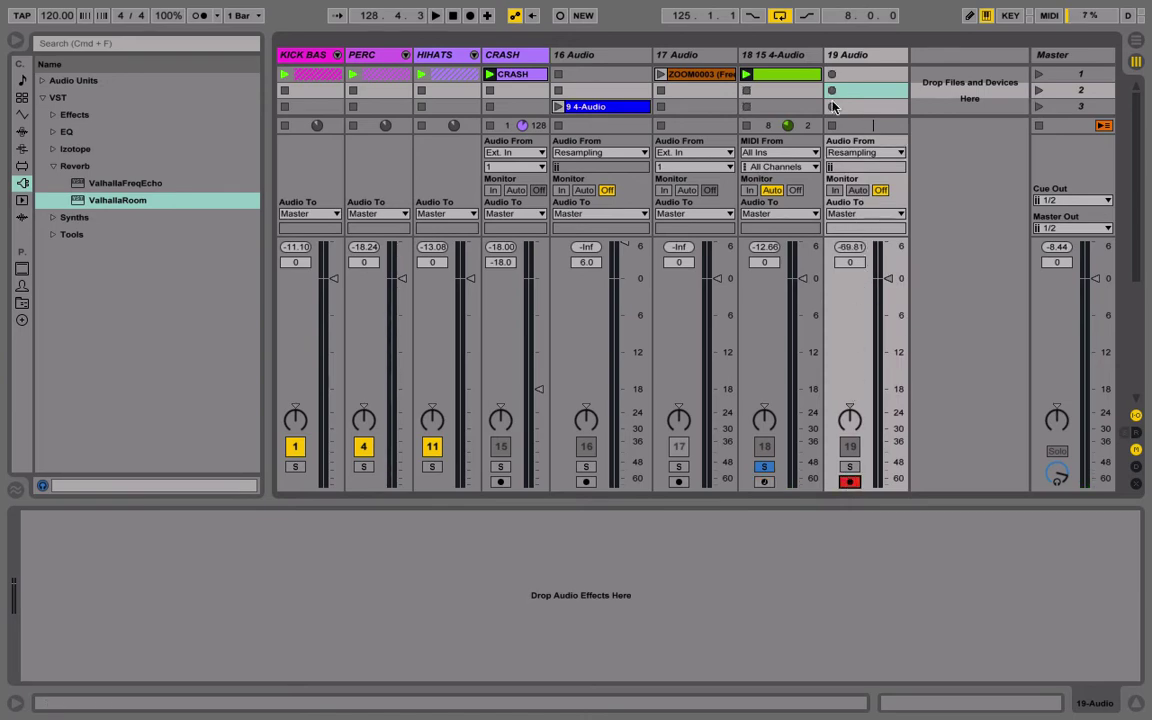
Record the soloed, reverb-heavy output into the first clip slot of the 19 Audio track, then stop.
left_click(831, 76)
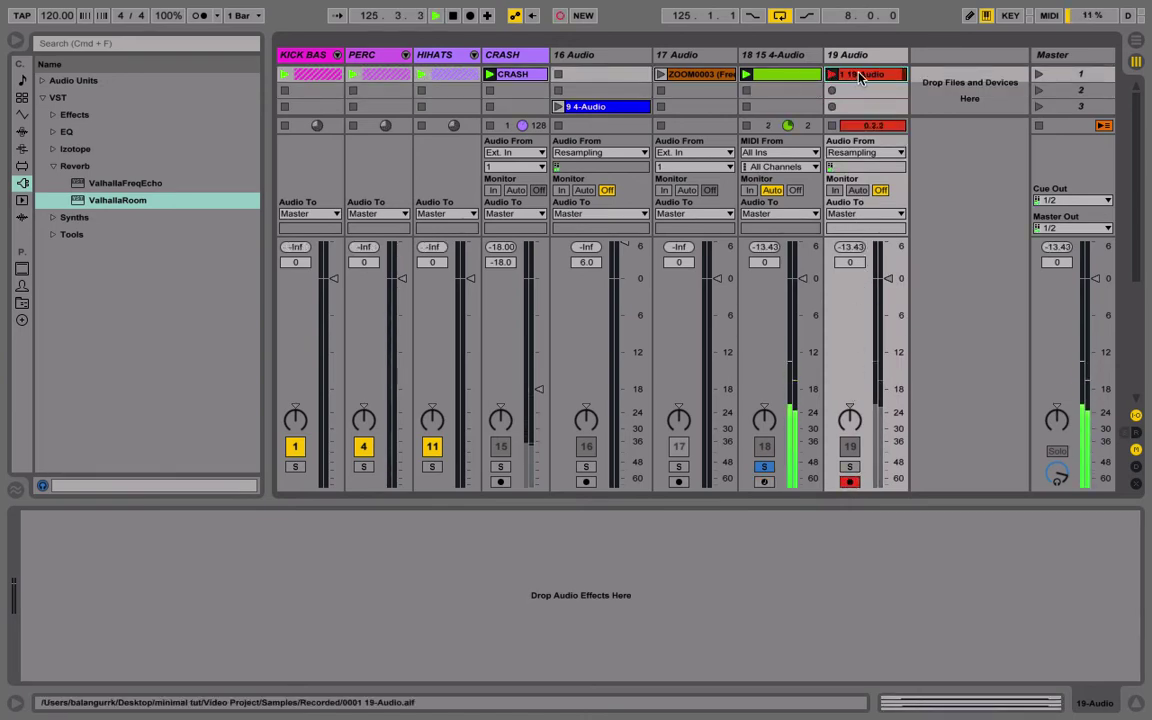
left_click(858, 77)
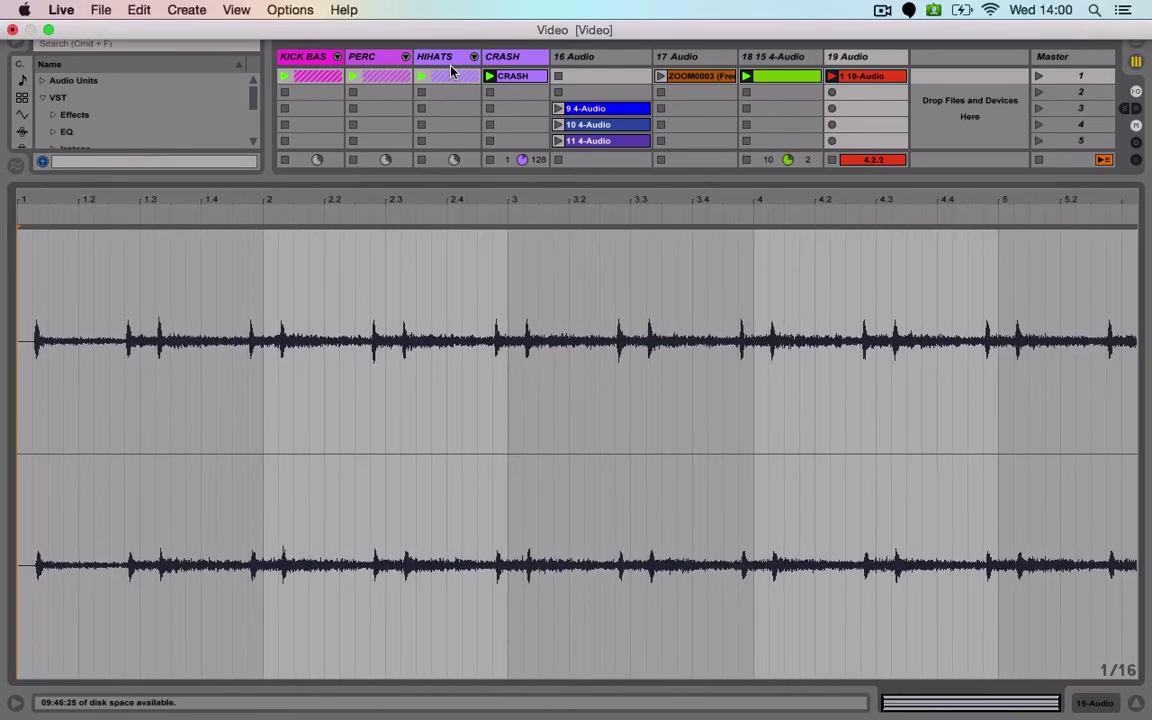
left_click(452, 15)
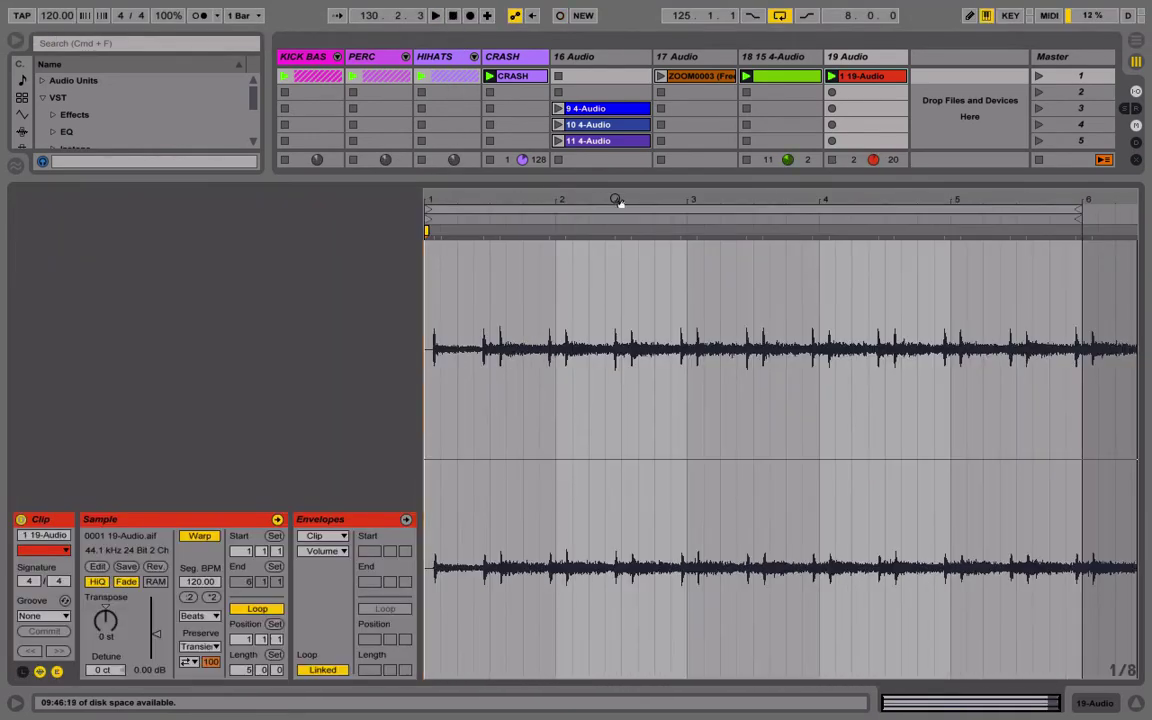
Loop the recorded clip from bar 4 with a length of 2.0.0 and crop the sample to it.
left_click_drag(428, 209, 821, 257)
right_click(846, 268)
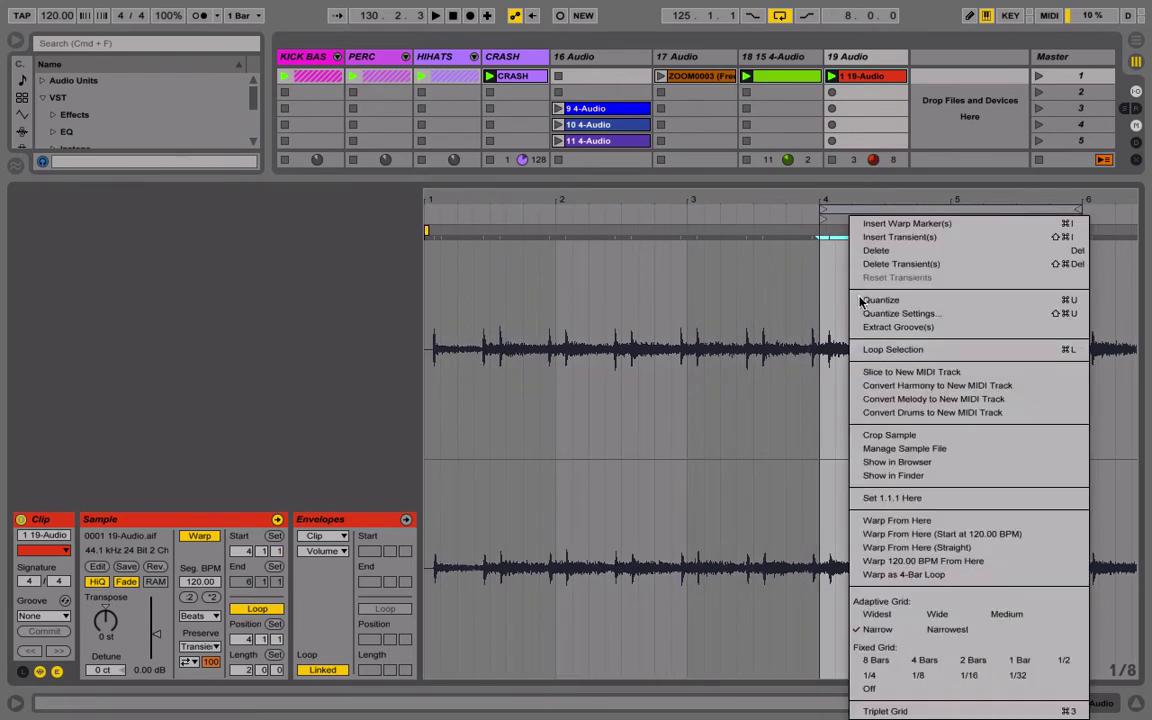
left_click(882, 435)
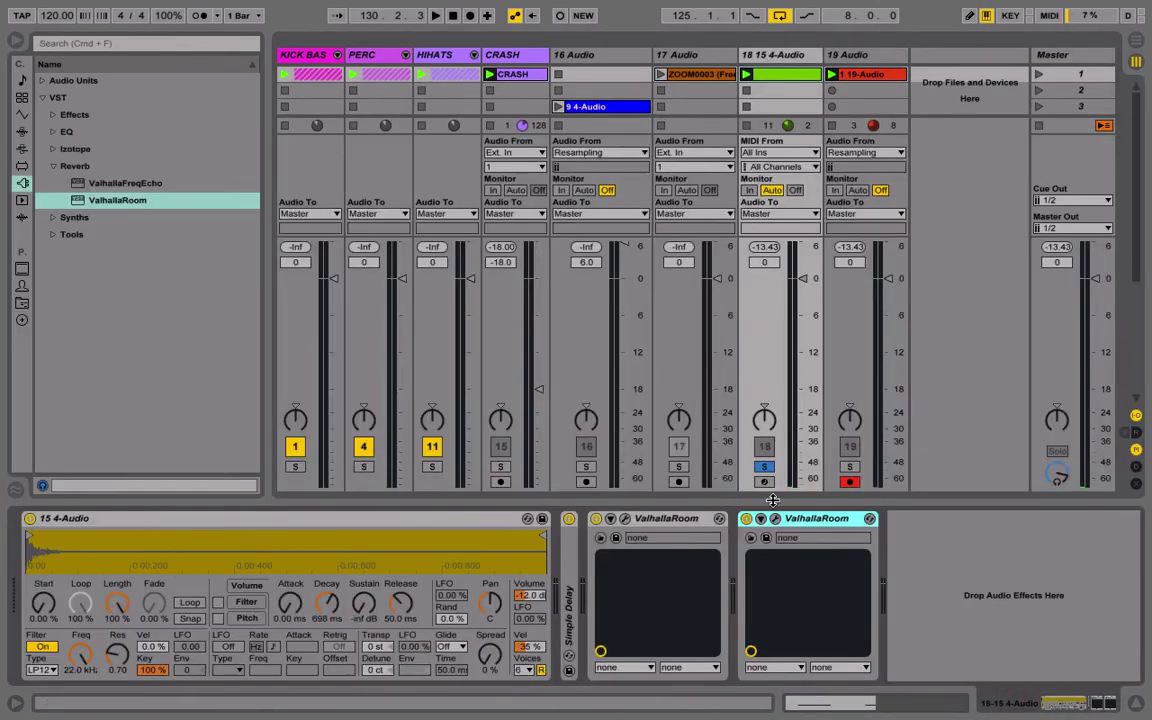
Delete the second ValhallaRoom from the 15 4-Audio track and take the track out of solo.
key("Delete")
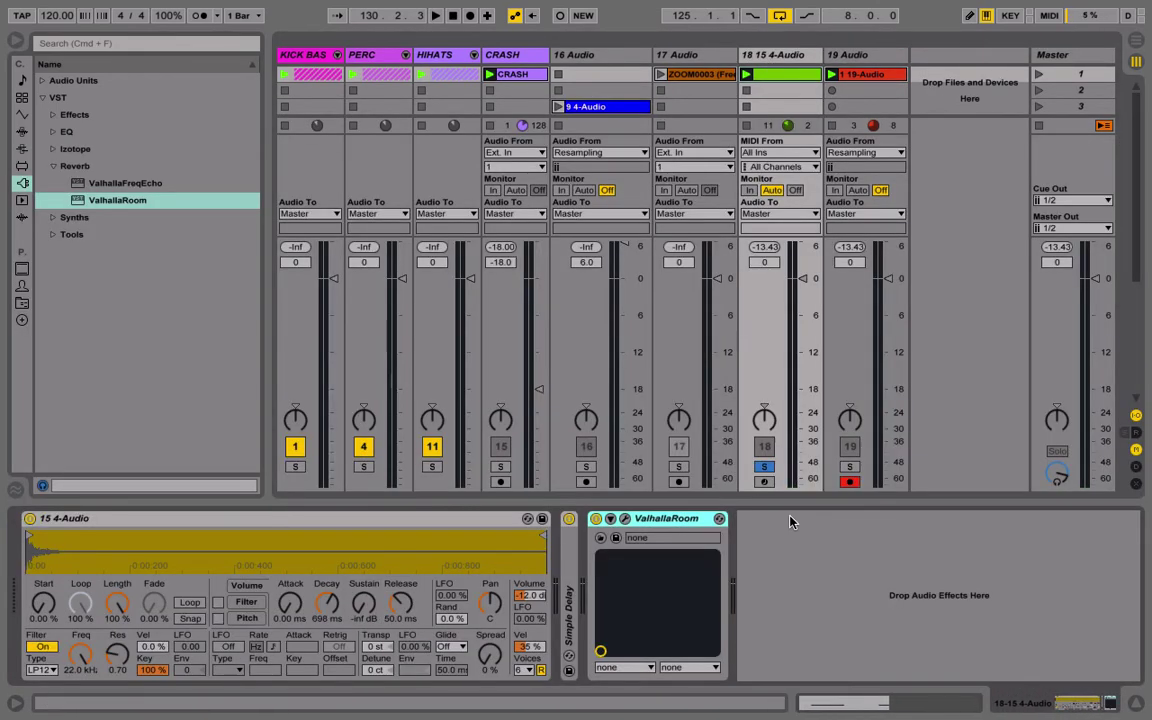
left_click(768, 447)
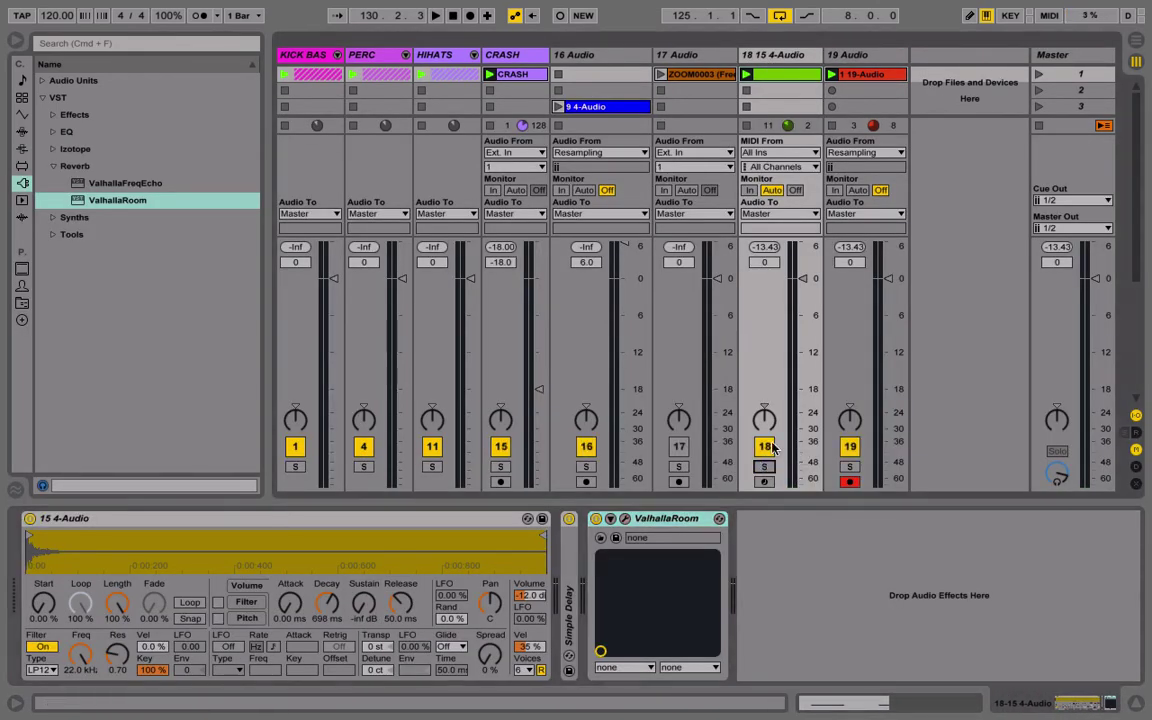
Play the cropped recording with the beat and on its own by soloing 19 Audio, then stop playback.
left_click(746, 76)
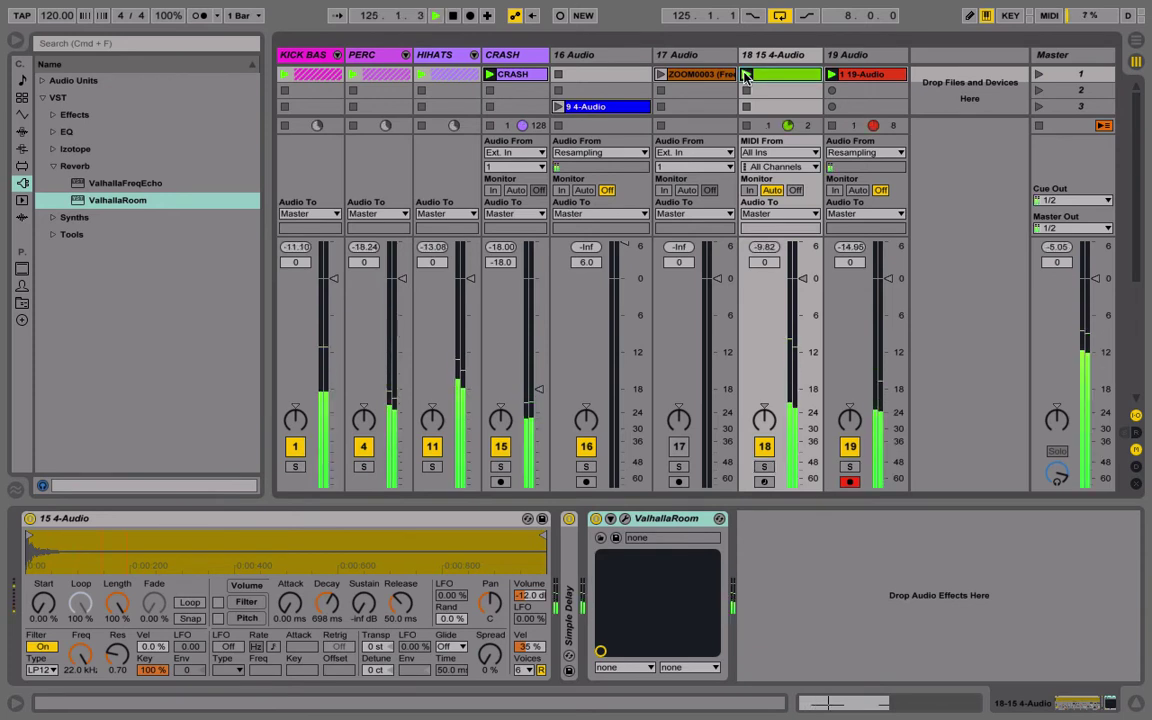
left_click(849, 467)
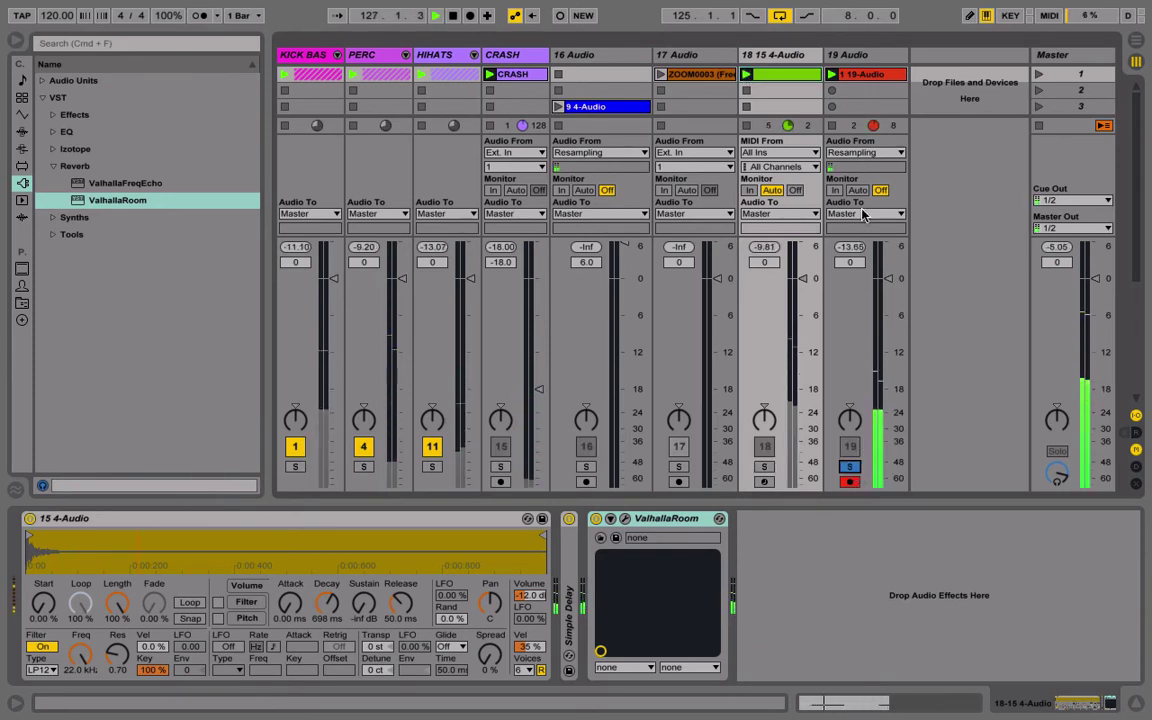
left_click(451, 15)
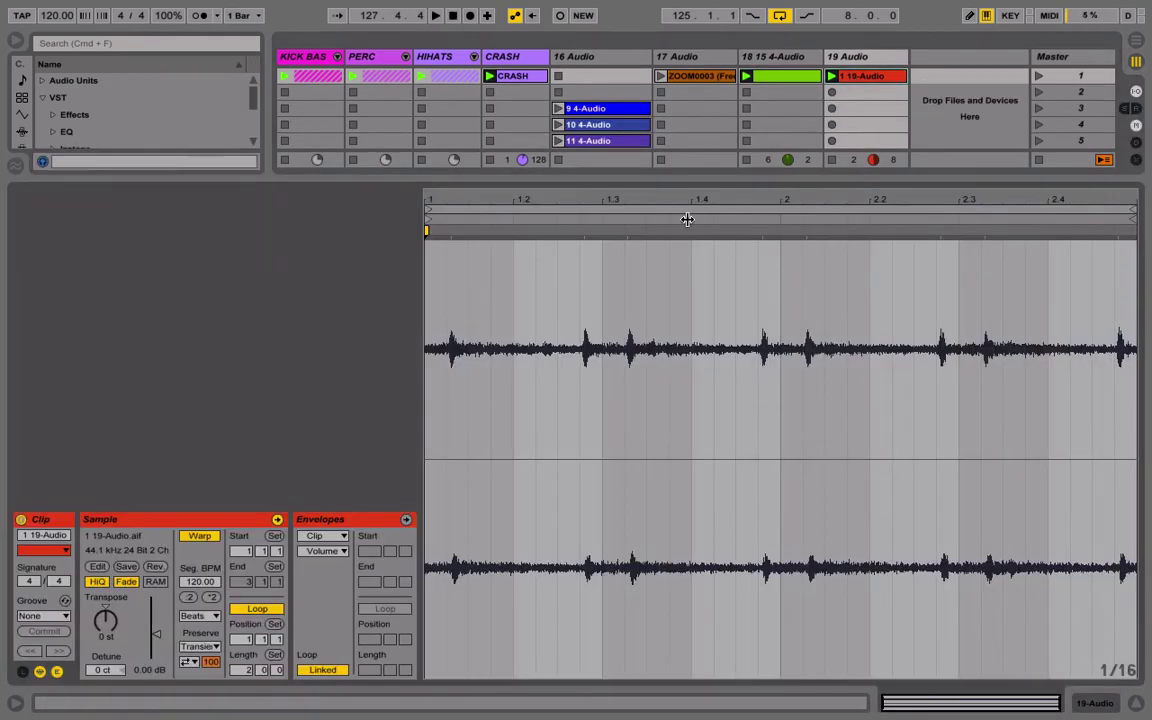
Set the editing grid of the 19 Audio clip to a fixed 1/16.
left_click_drag(437, 200, 437, 325)
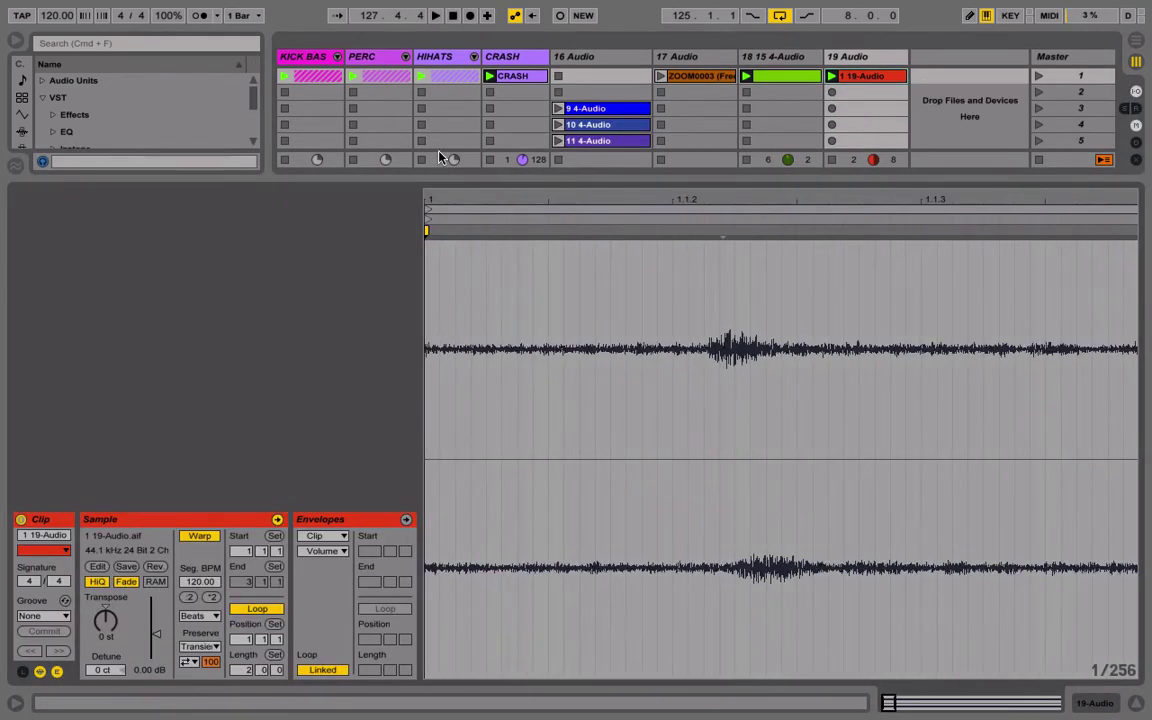
right_click(576, 371)
left_click(699, 677)
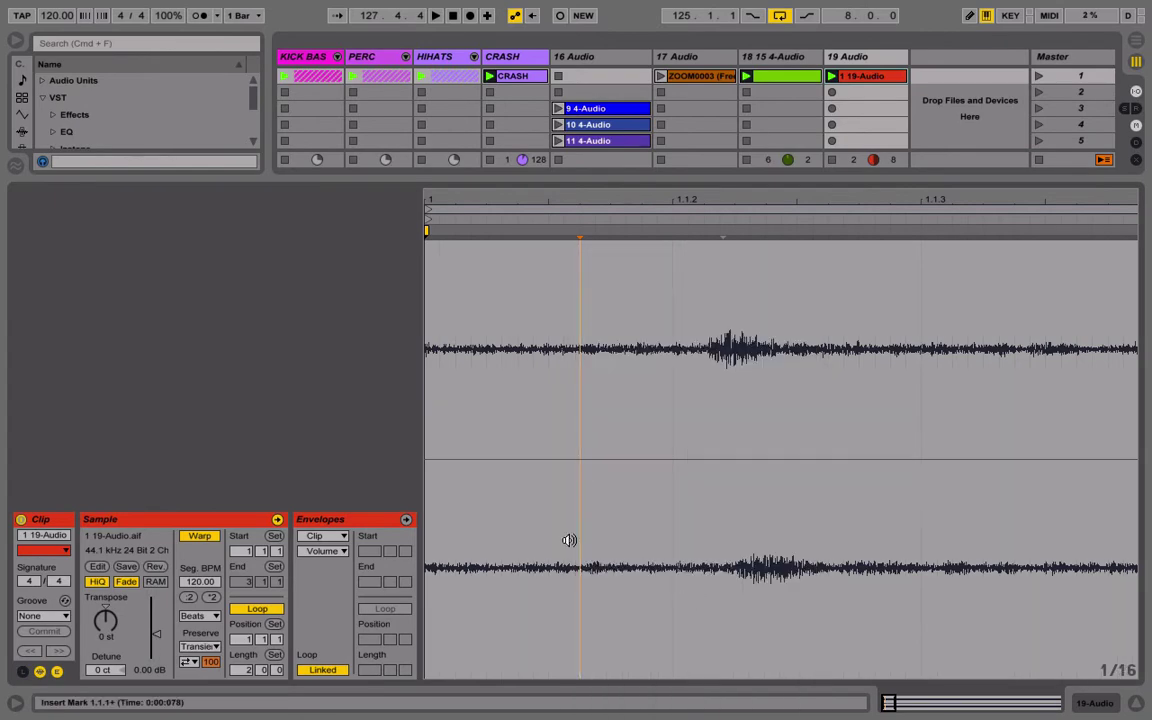
right_click(504, 527)
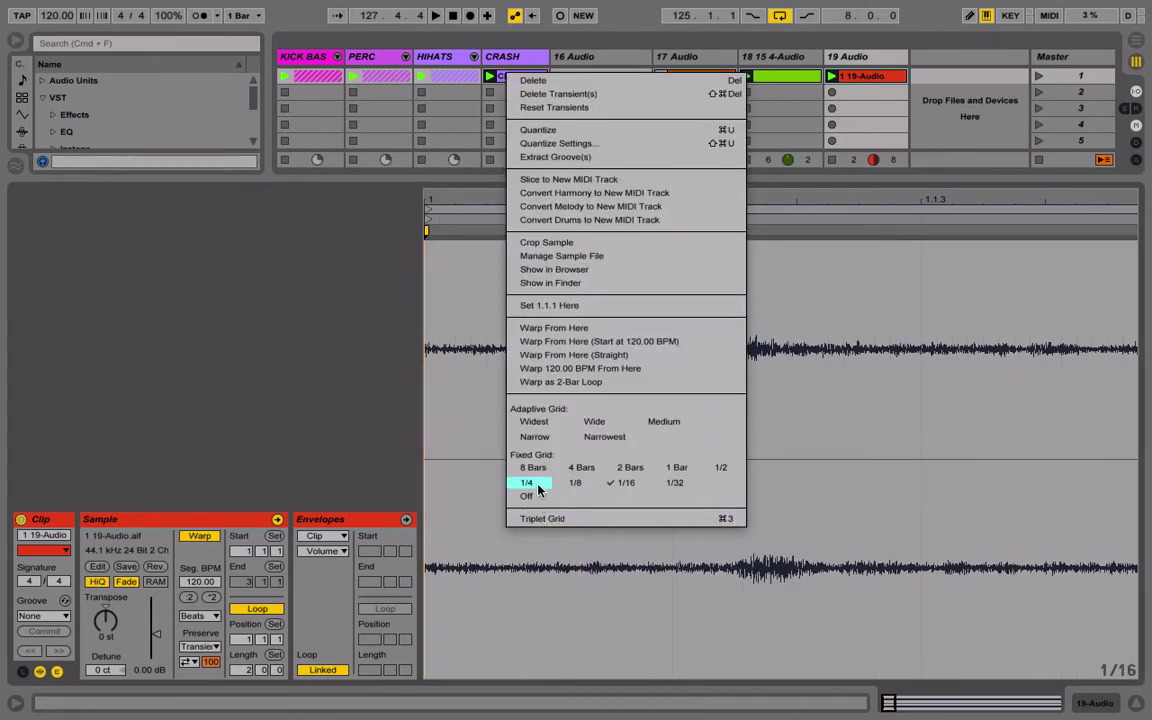
right_click(474, 440)
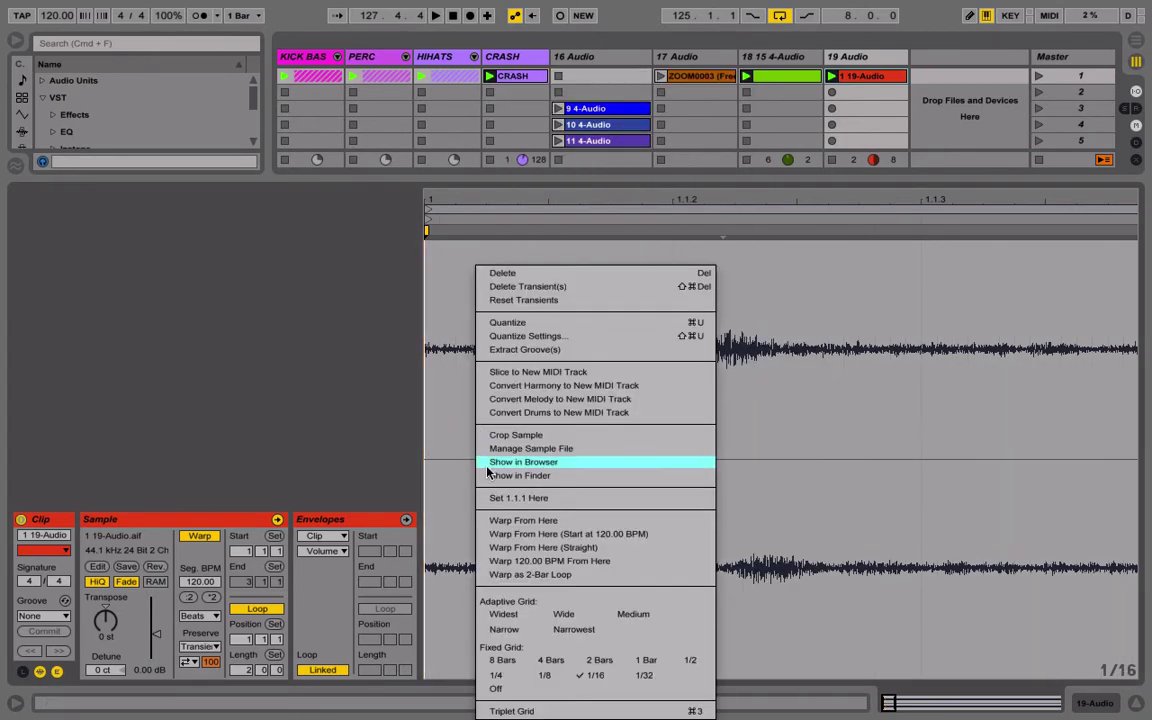
left_click(523, 690)
right_click(528, 535)
left_click(649, 490)
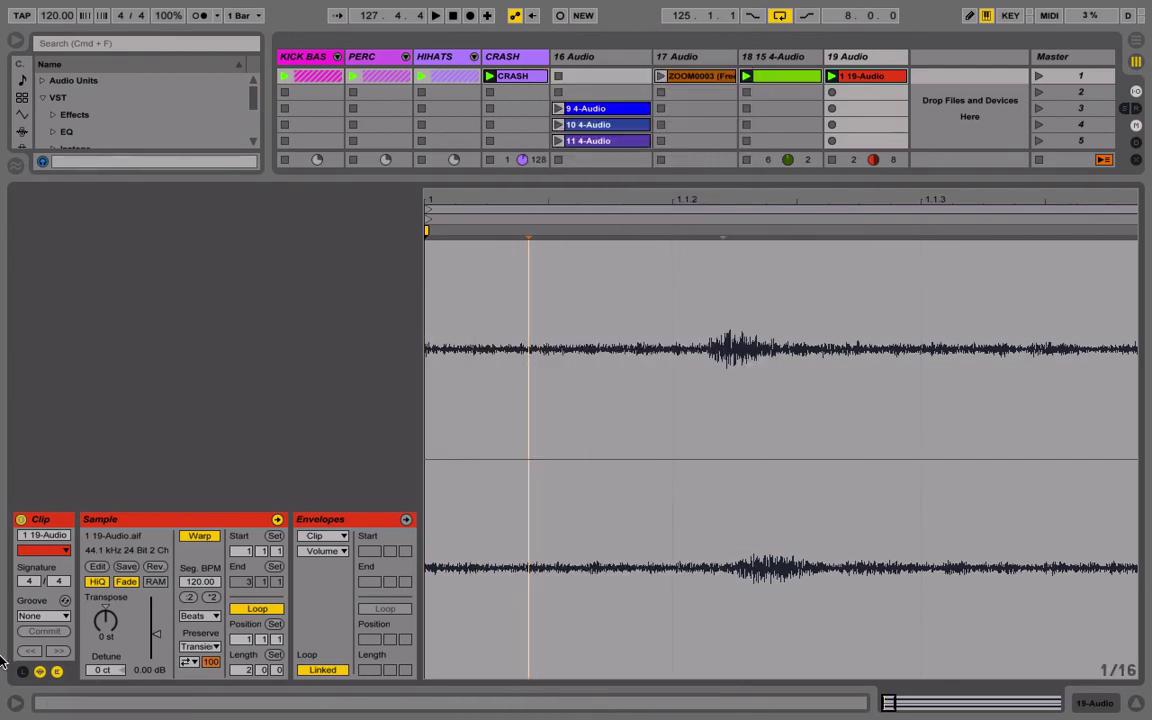
Show the clip's volume envelope and draw silence over the first sixteenth, from 1.1.1 to 1.1.2.
left_click(57, 673)
right_click(450, 472)
left_click(500, 672)
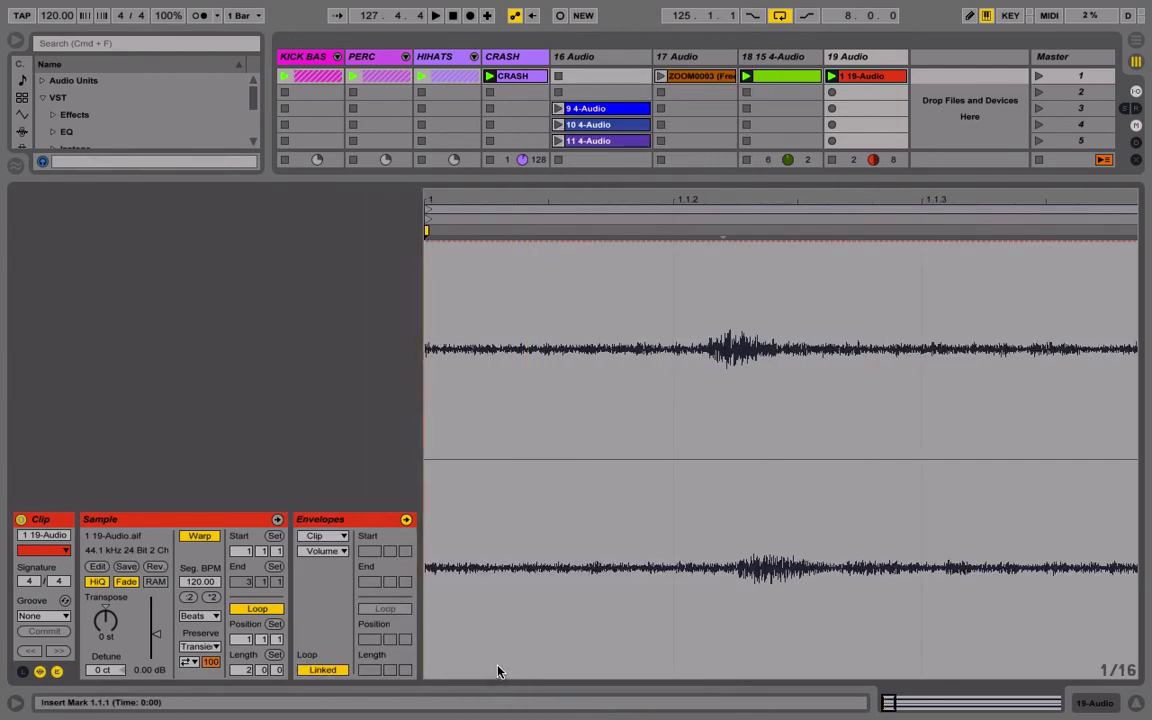
right_click(500, 611)
left_click(562, 600)
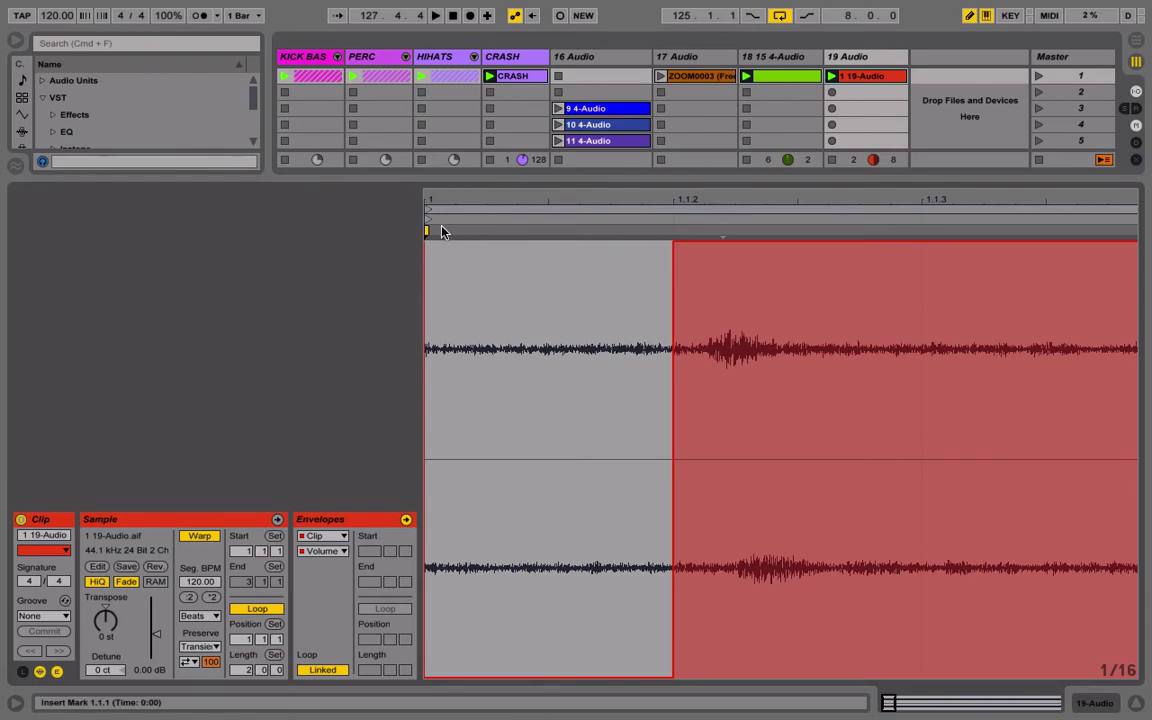
right_click(441, 282)
left_click(460, 462)
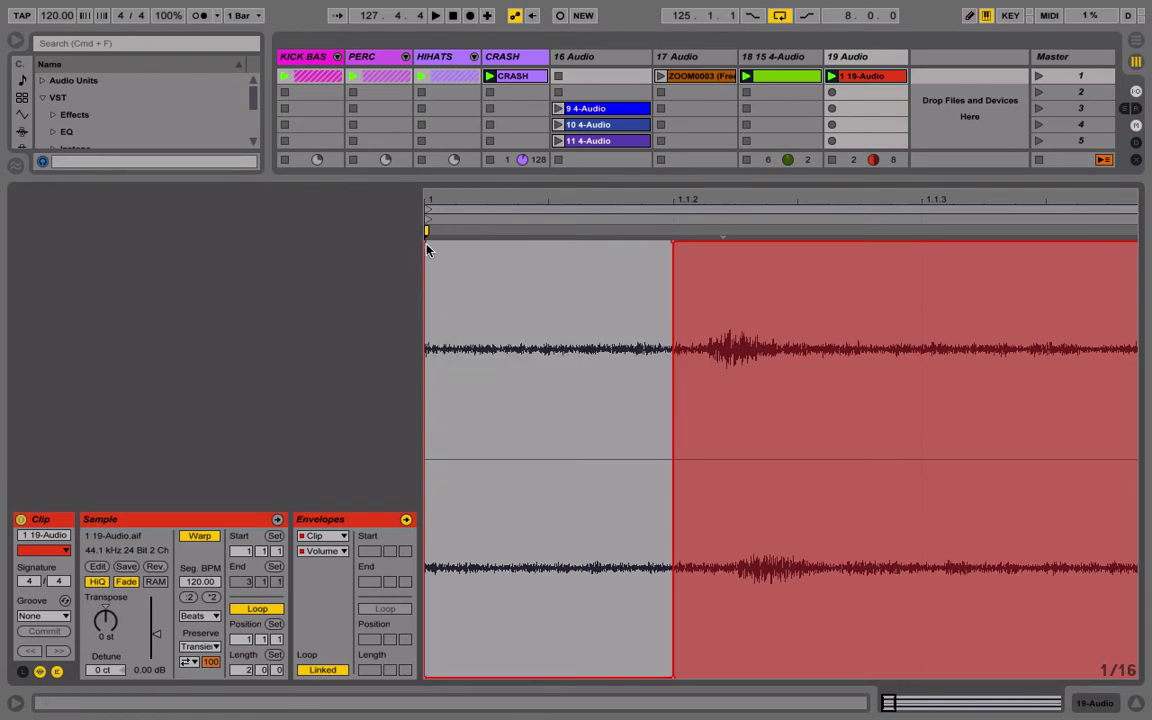
Draw silence in the volume envelope over the first sixteenth of beat 1.2, with draw mode off at the end.
left_click_drag(514, 203, 514, 122)
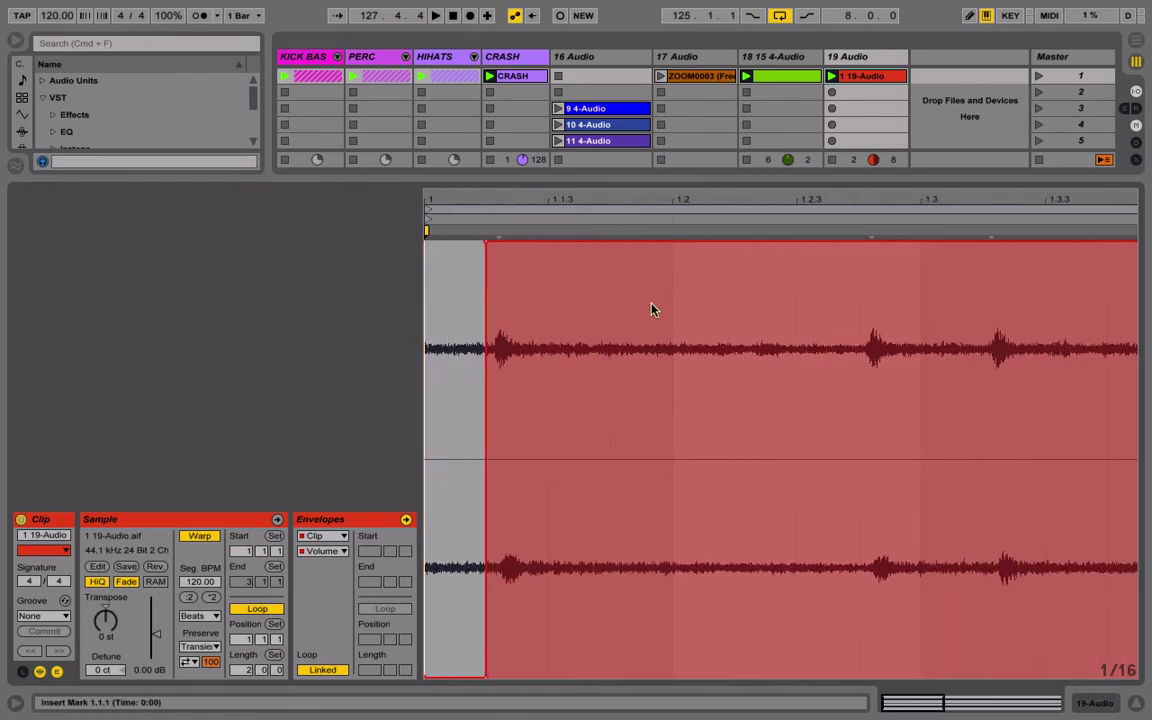
right_click(667, 324)
left_click(715, 513)
left_click(712, 470)
right_click(708, 384)
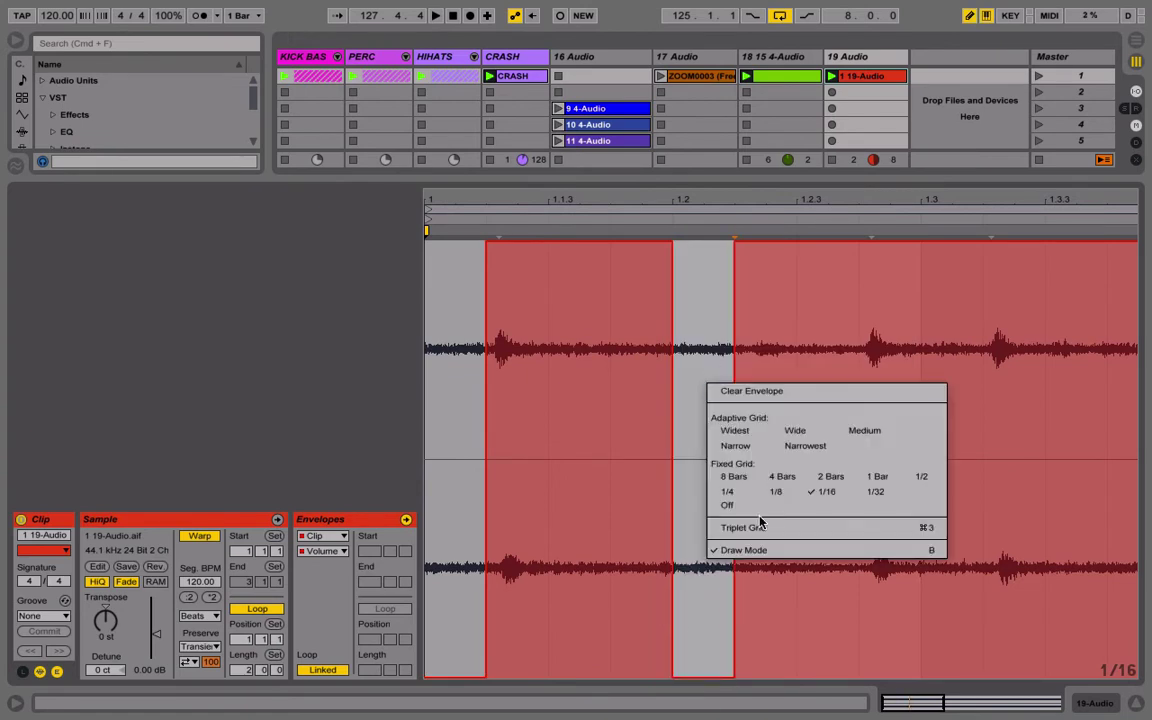
left_click(750, 551)
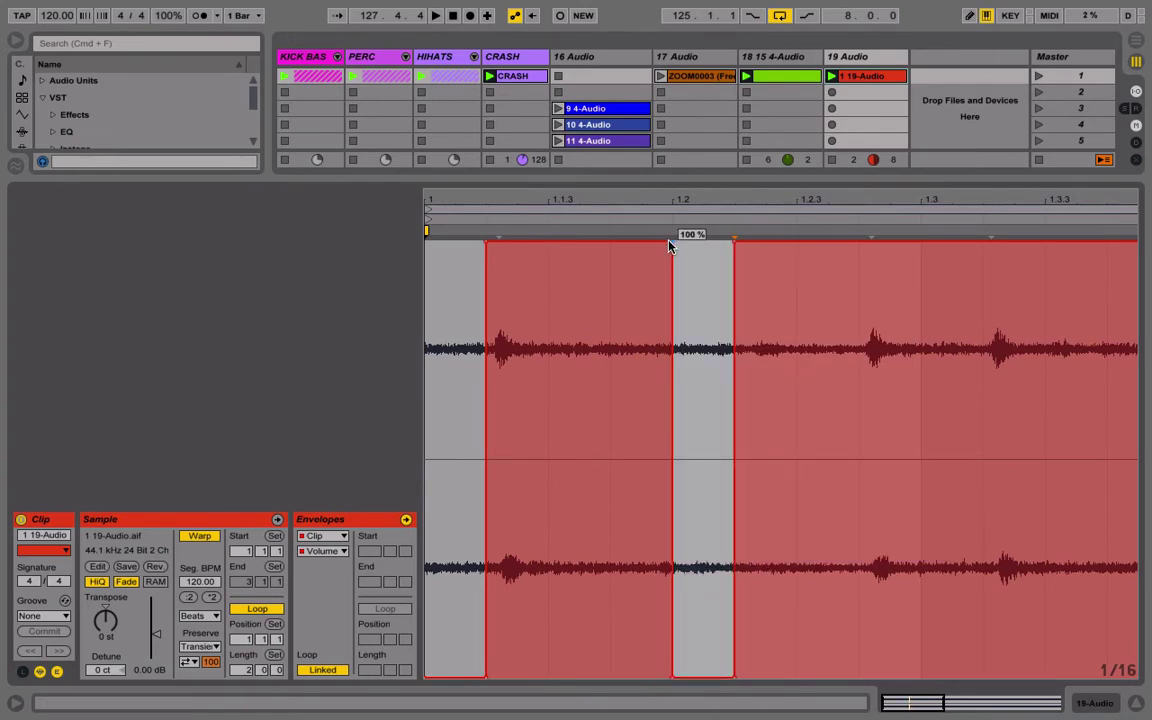
Shape a curved volume fade-out over the last sixteenth before beat 1.2.
left_click_drag(670, 247, 612, 247)
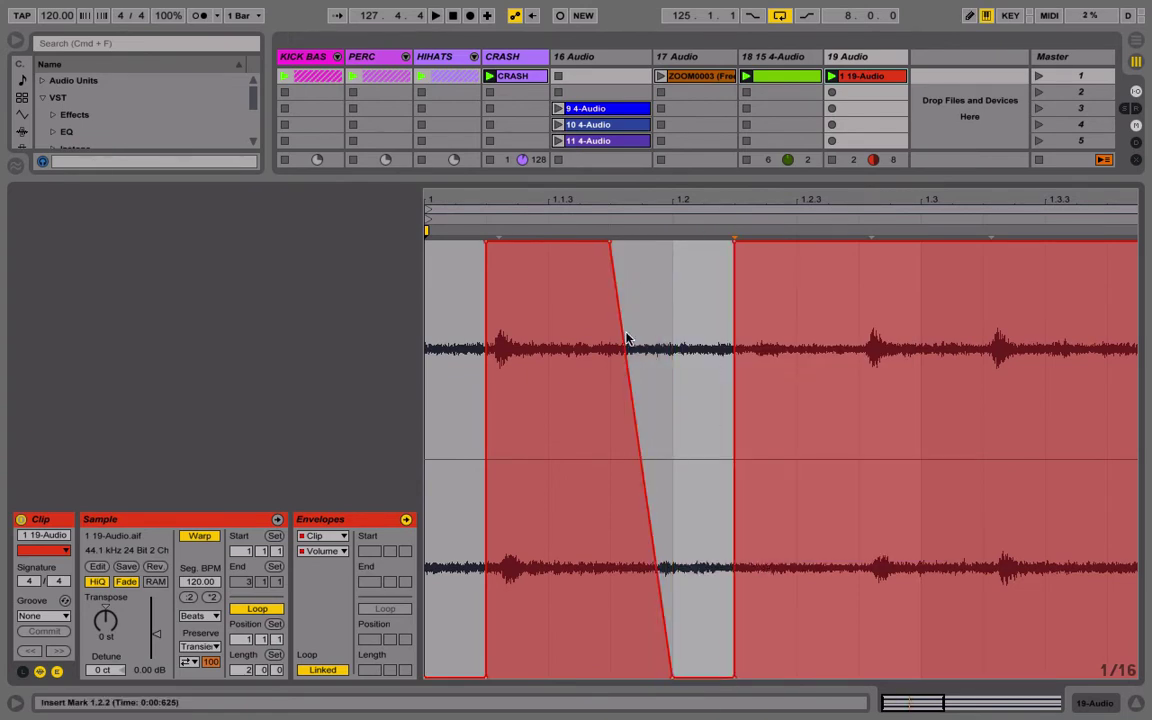
left_click_drag(624, 336, 490, 240)
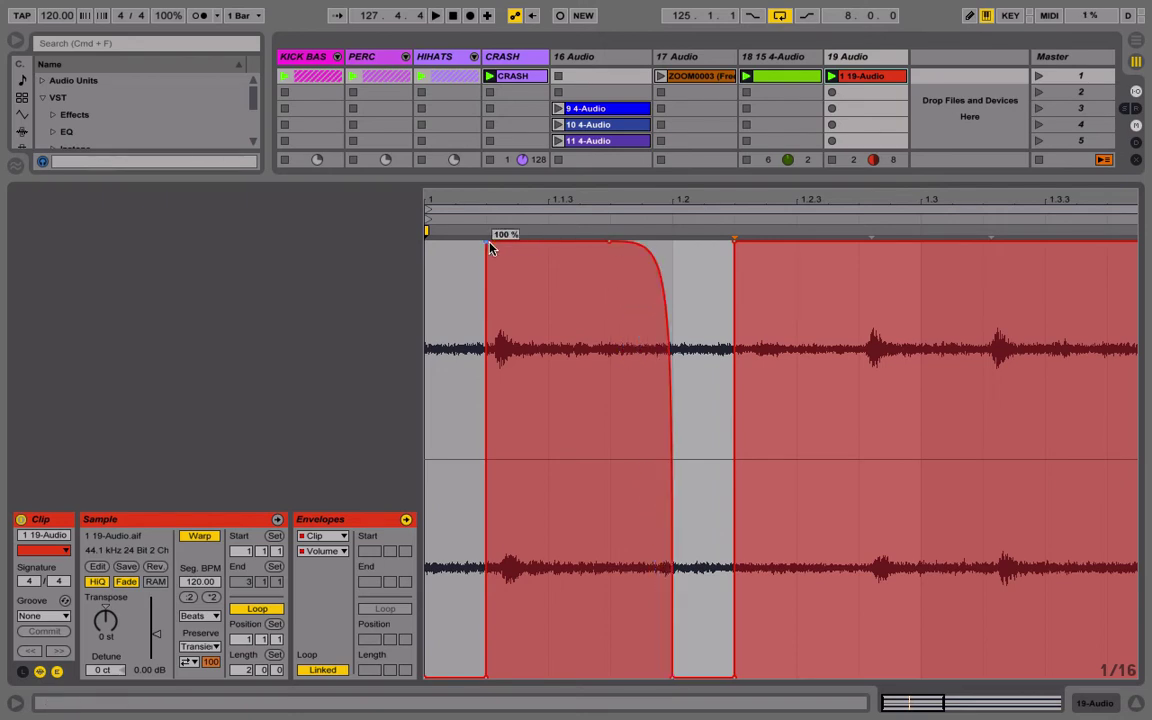
right_click(550, 287)
left_click(656, 415)
right_click(541, 381)
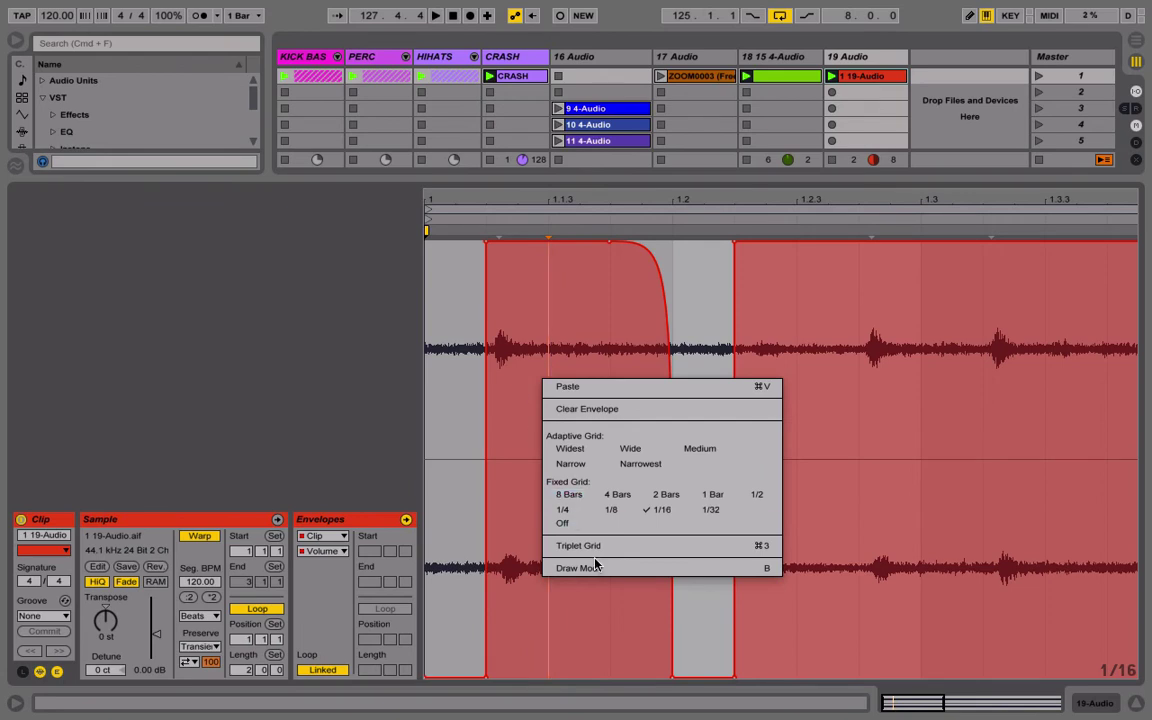
left_click(656, 509)
Add a volume envelope segment between 1.1.2 and 1.1.3 and reshape it into a curved fade-in from silence to 100 %.
right_click(440, 420)
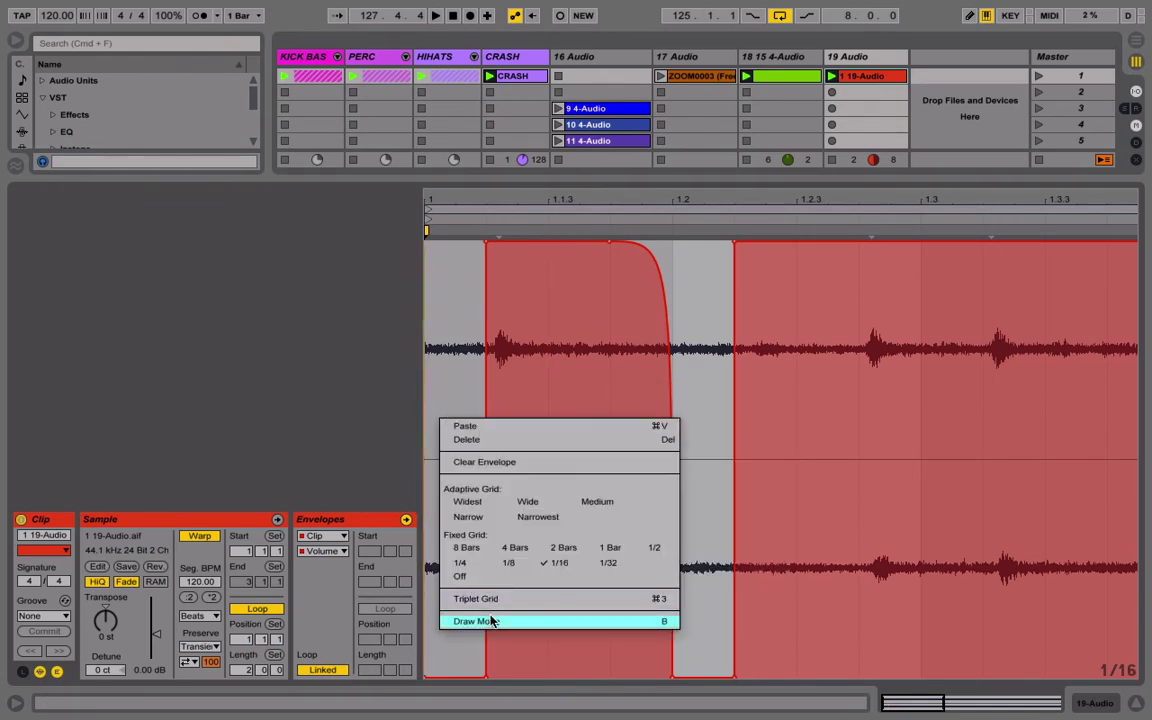
left_click(490, 621)
left_click(541, 474)
right_click(482, 364)
left_click(536, 527)
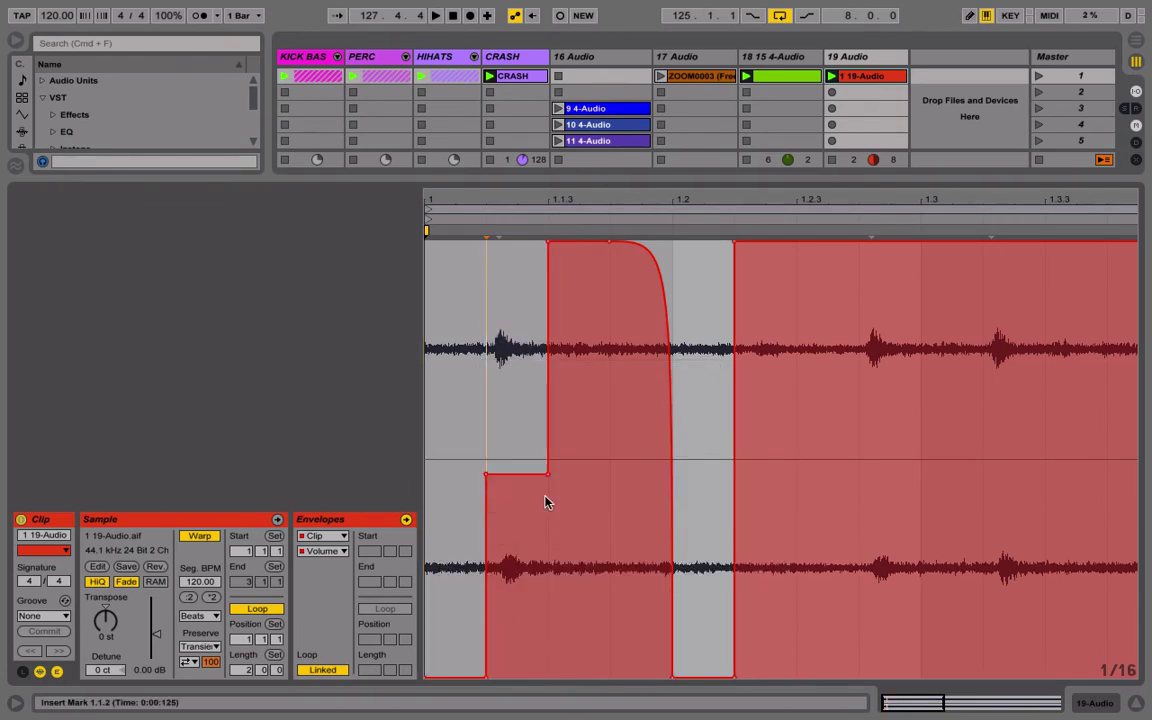
left_click(548, 474)
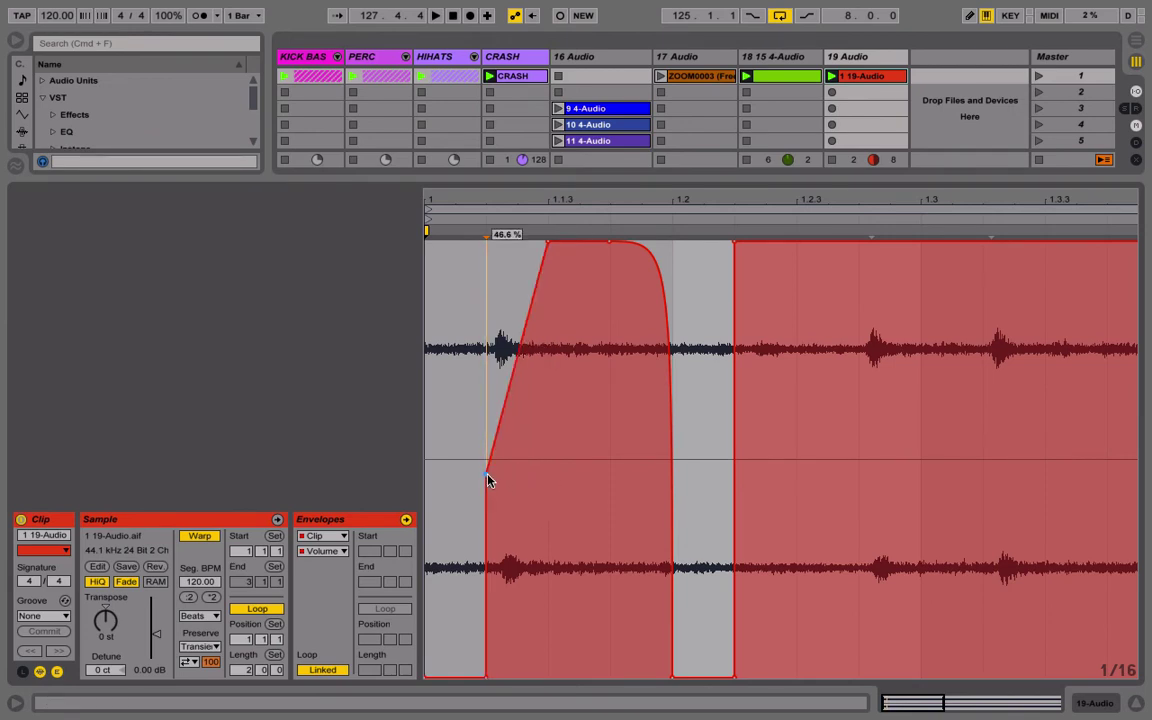
left_click(487, 477)
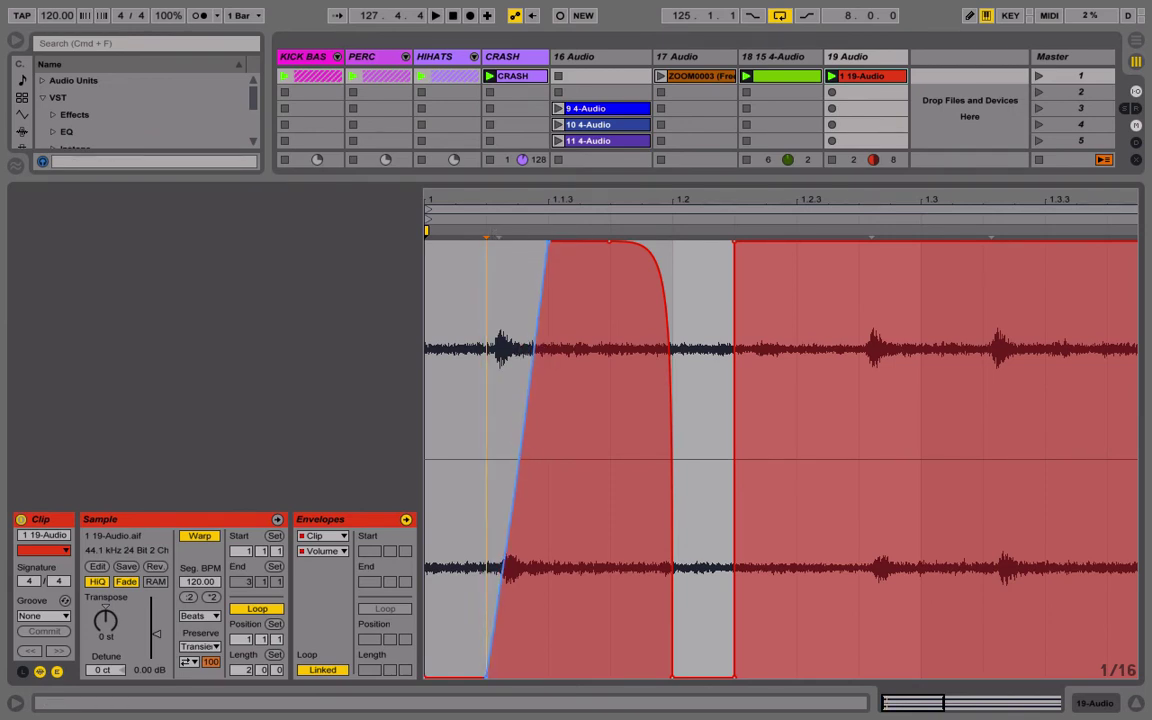
left_click_drag(517, 460, 535, 543)
Duplicate the volume envelope of the first beat, 1.1.1 to 1.2.1, across the whole two-bar clip while it plays.
key("space")
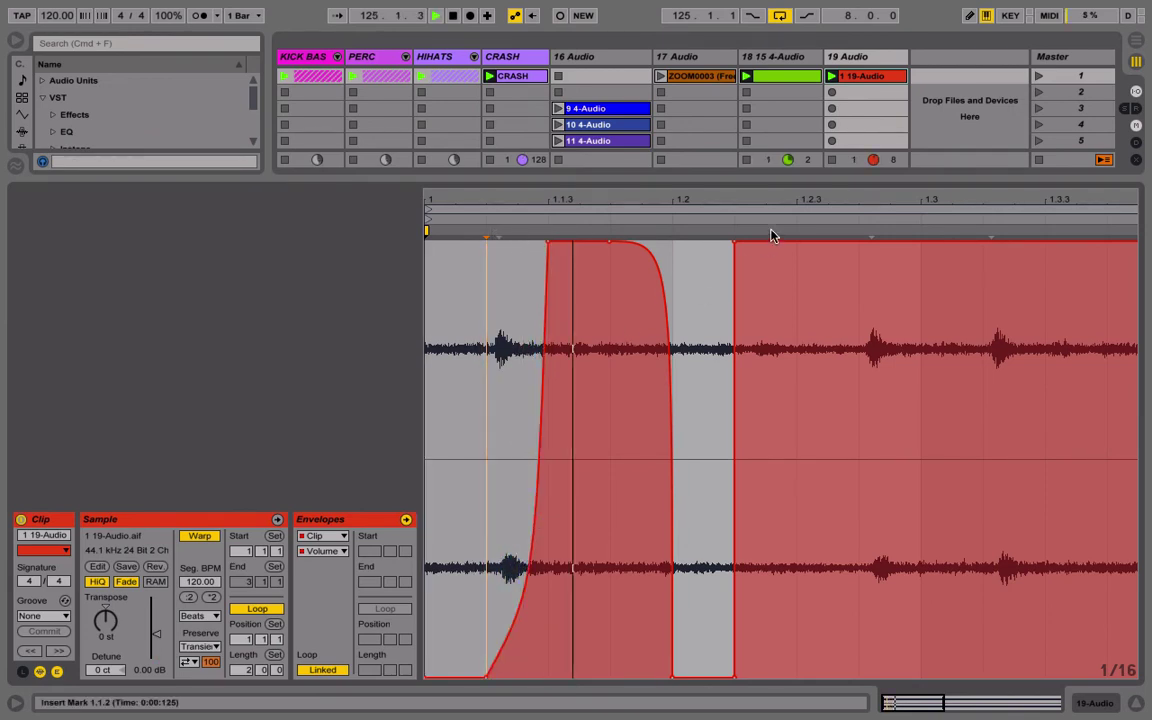
left_click_drag(447, 327, 662, 338)
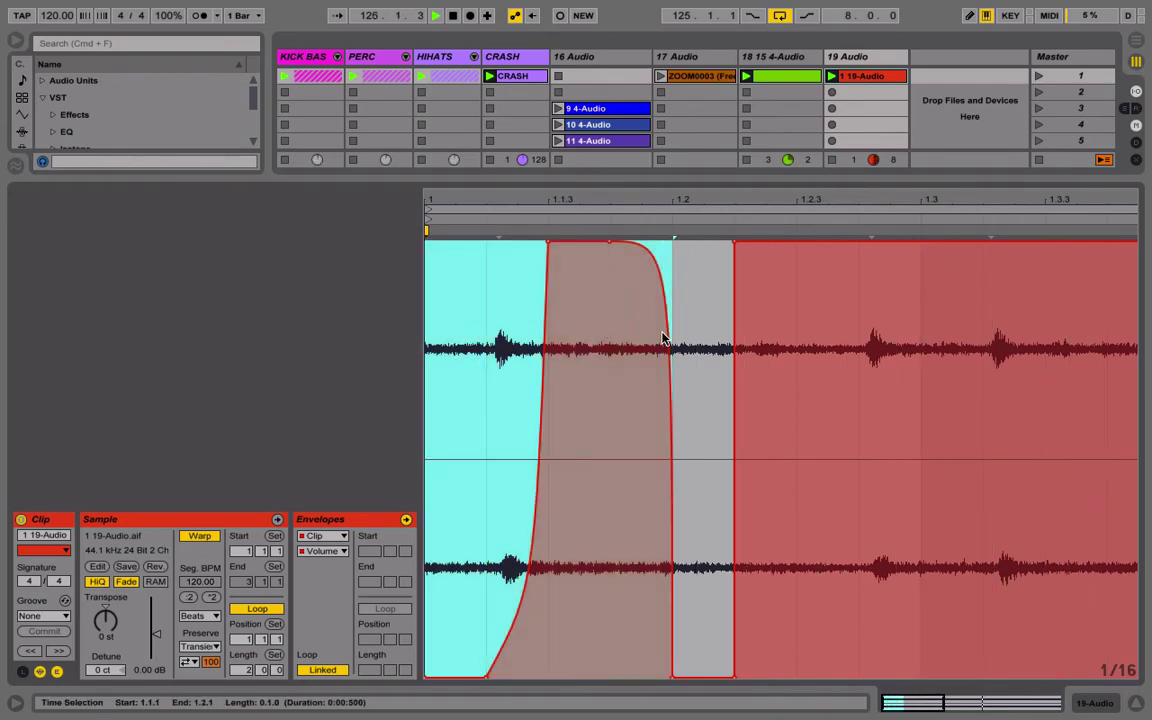
key("super+d")
key("super+d")
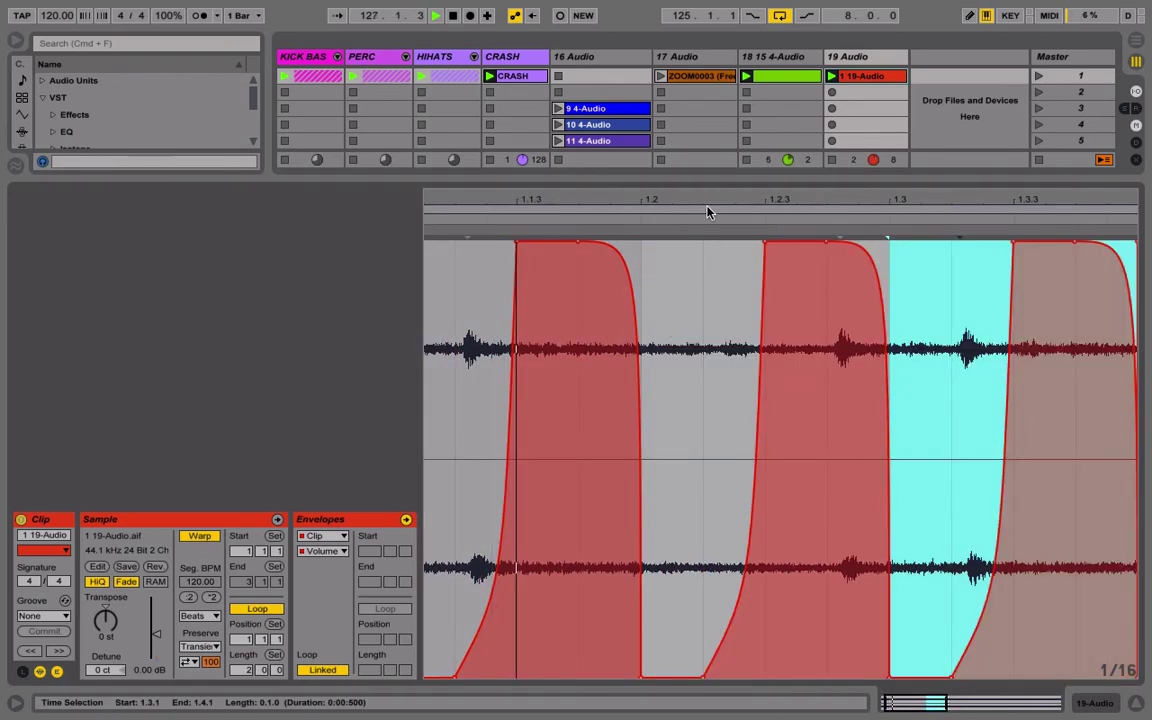
left_click_drag(708, 201, 540, 199)
key("super+d")
key("super+d")
key("super+d")
key("super+d")
key("super+d")
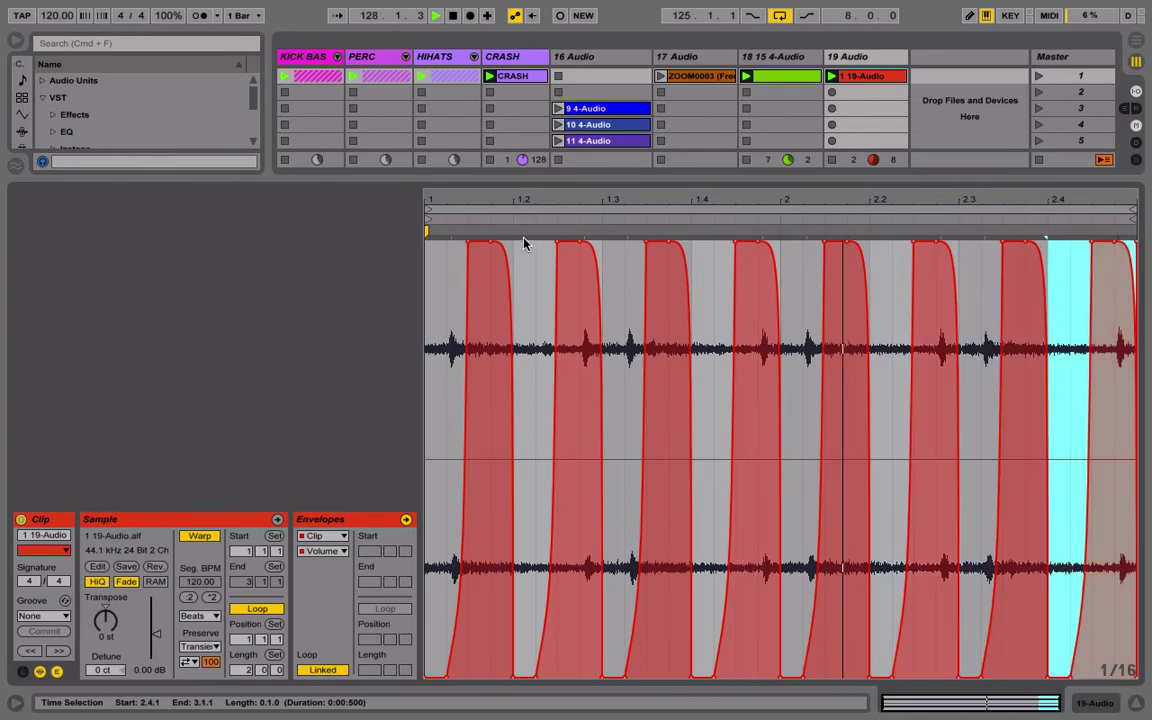
key("super+d")
Listen to the shaped ambience together with the soloed 18 15 4-Audio track and with the full beat out of solo.
double_click(854, 58)
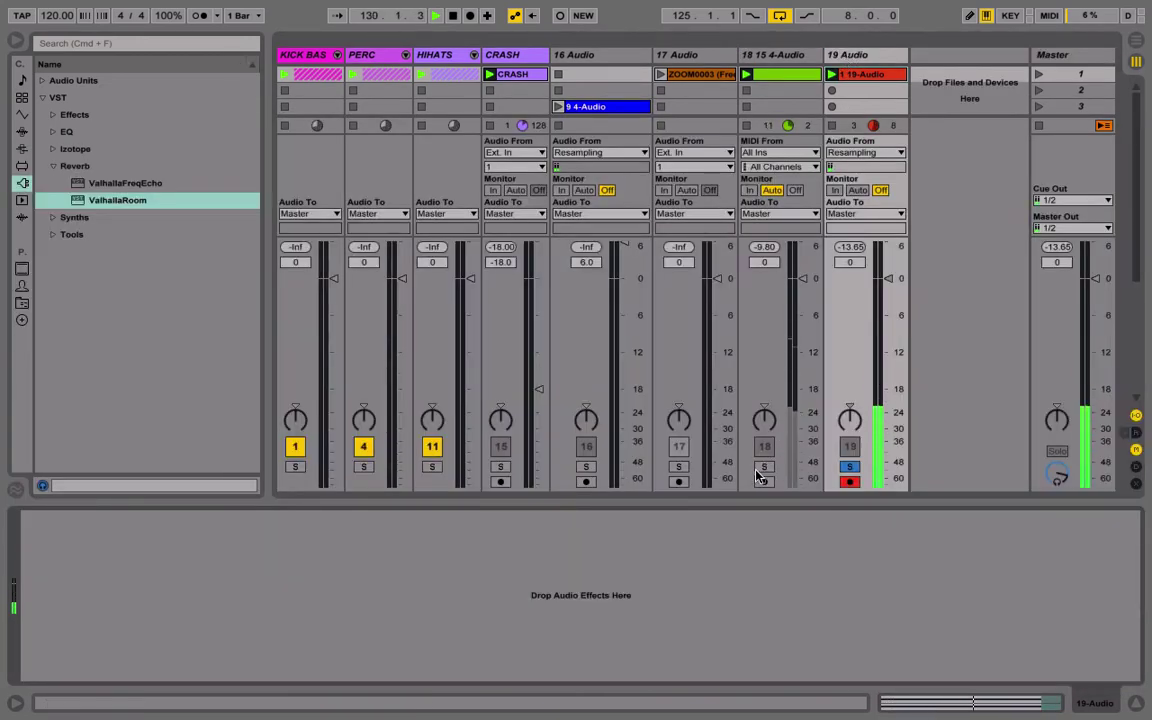
left_click(764, 466)
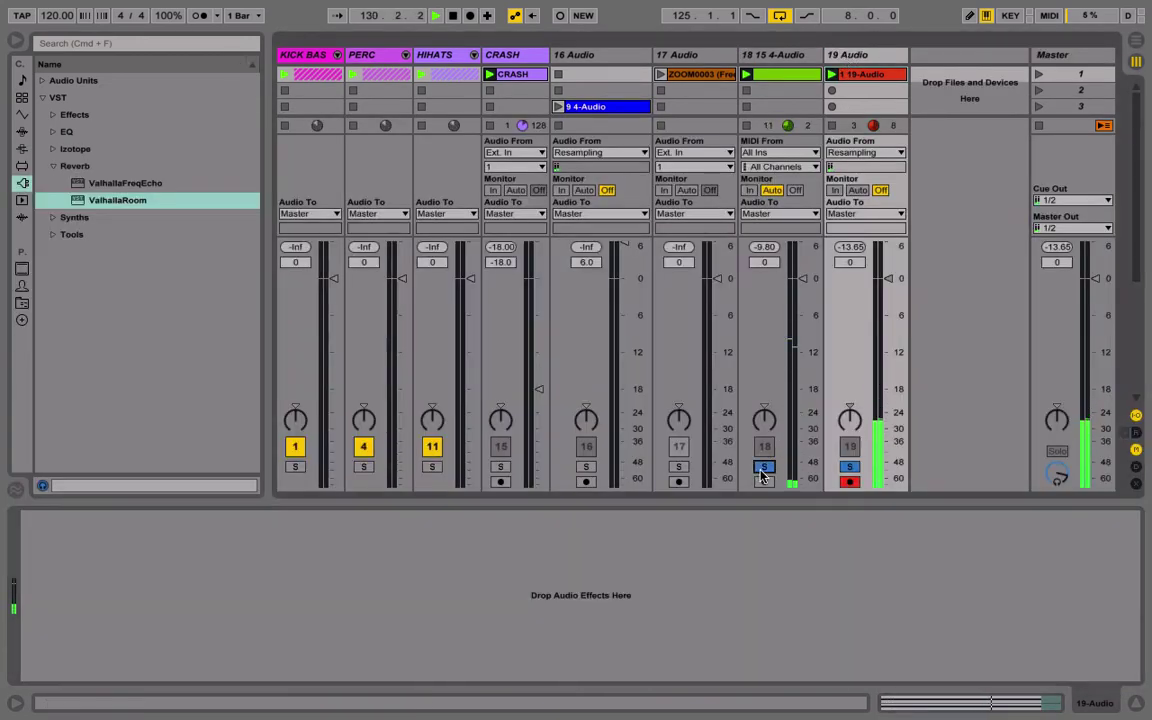
left_click(849, 467)
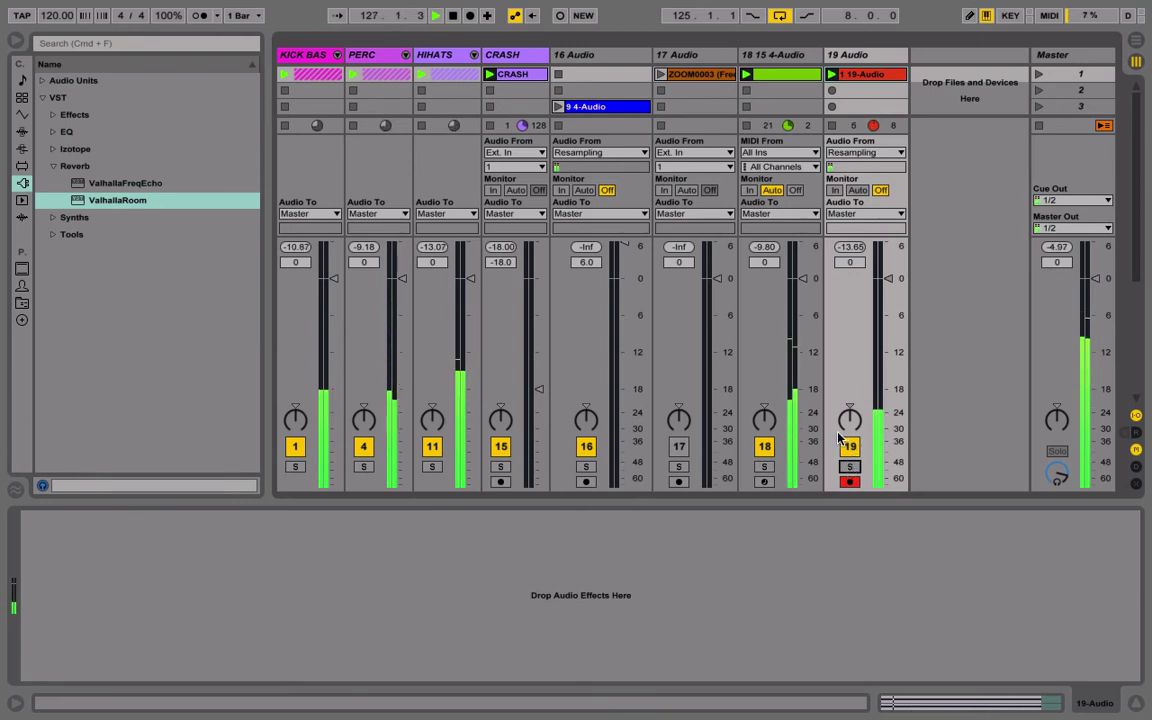
Solo 18 15 4-Audio and add a Limiter after ValhallaRoom with a 0.00 dB ceiling and 12.0 dB gain.
left_click(765, 469)
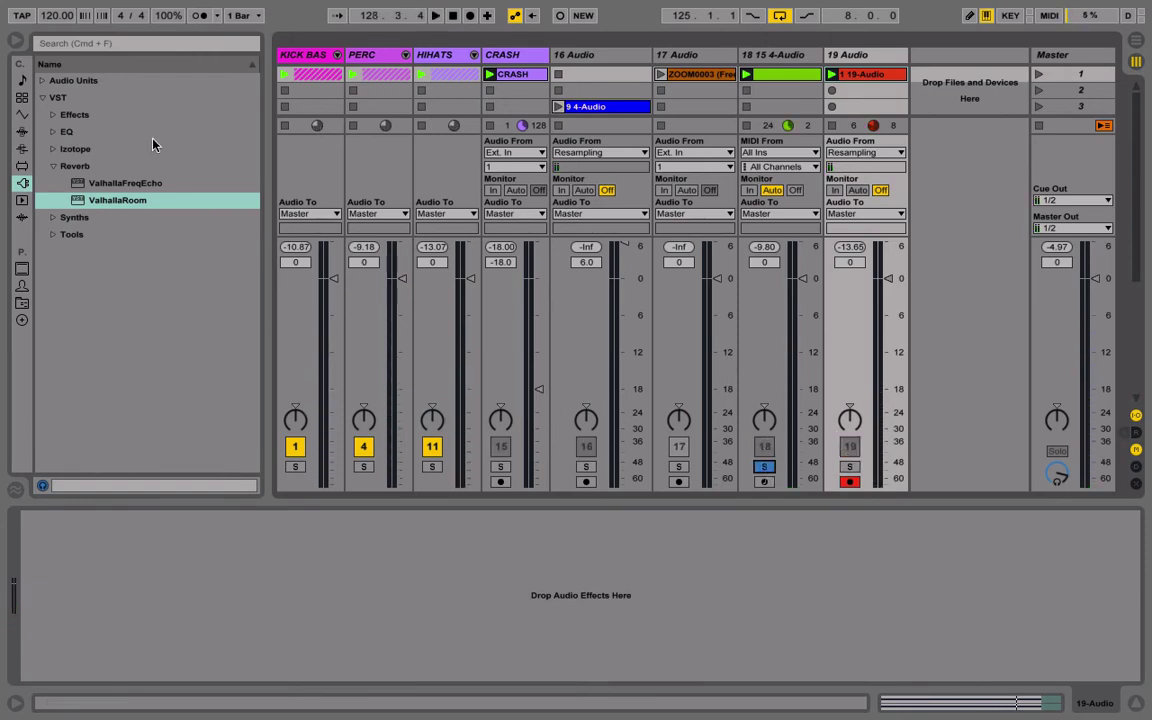
left_click(22, 132)
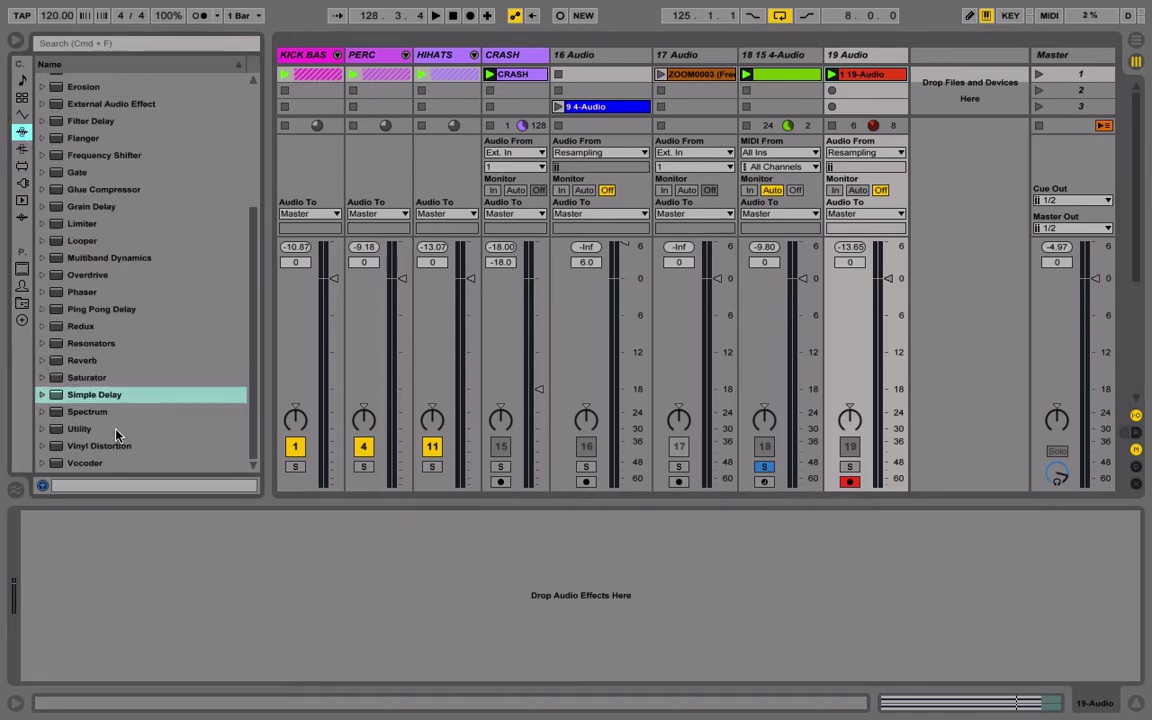
left_click_drag(104, 224, 744, 214)
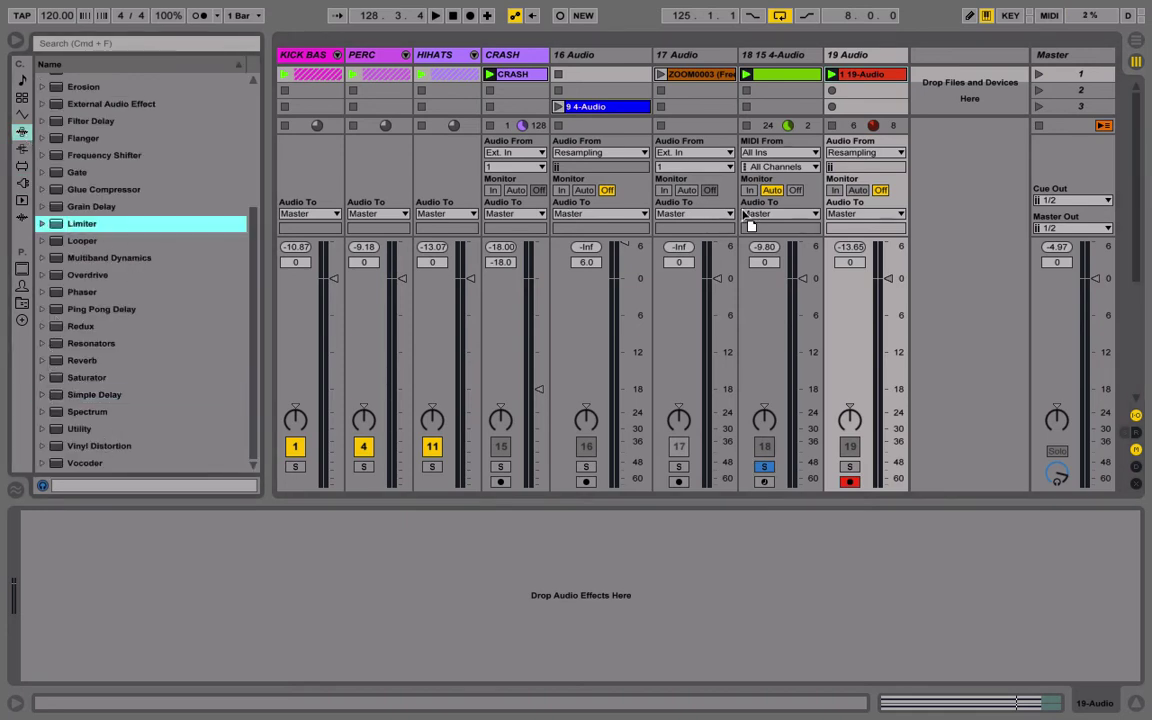
left_click_drag(803, 84, 803, 86)
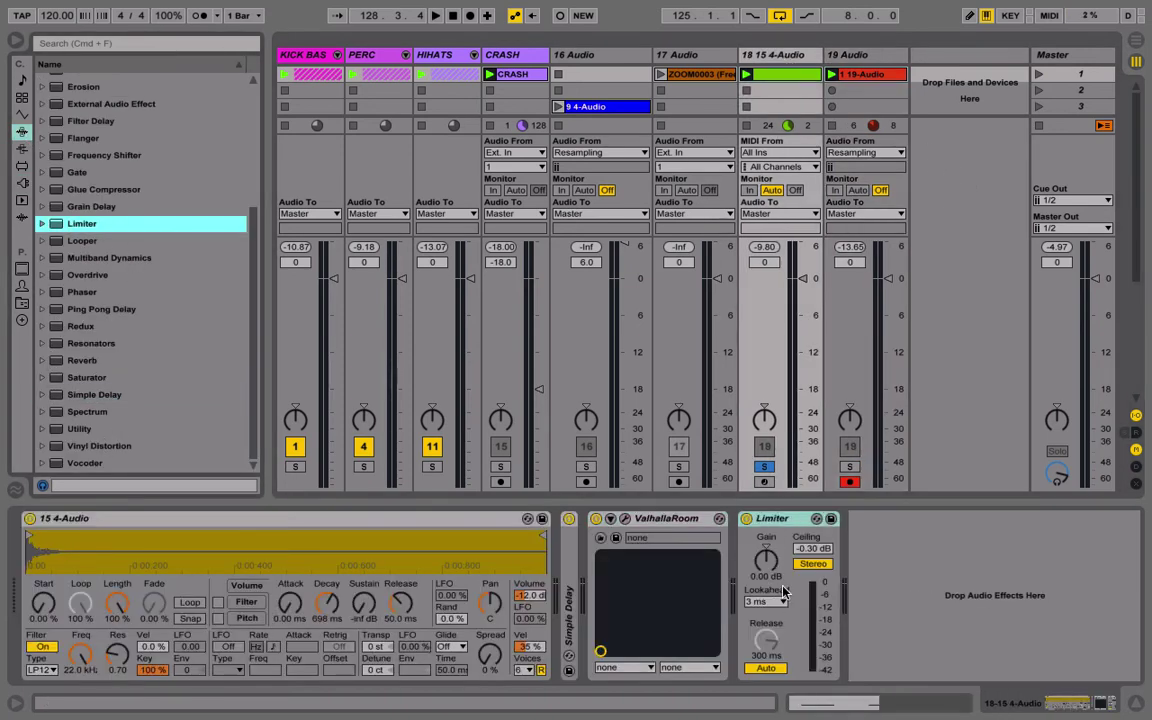
left_click_drag(766, 562, 766, 553)
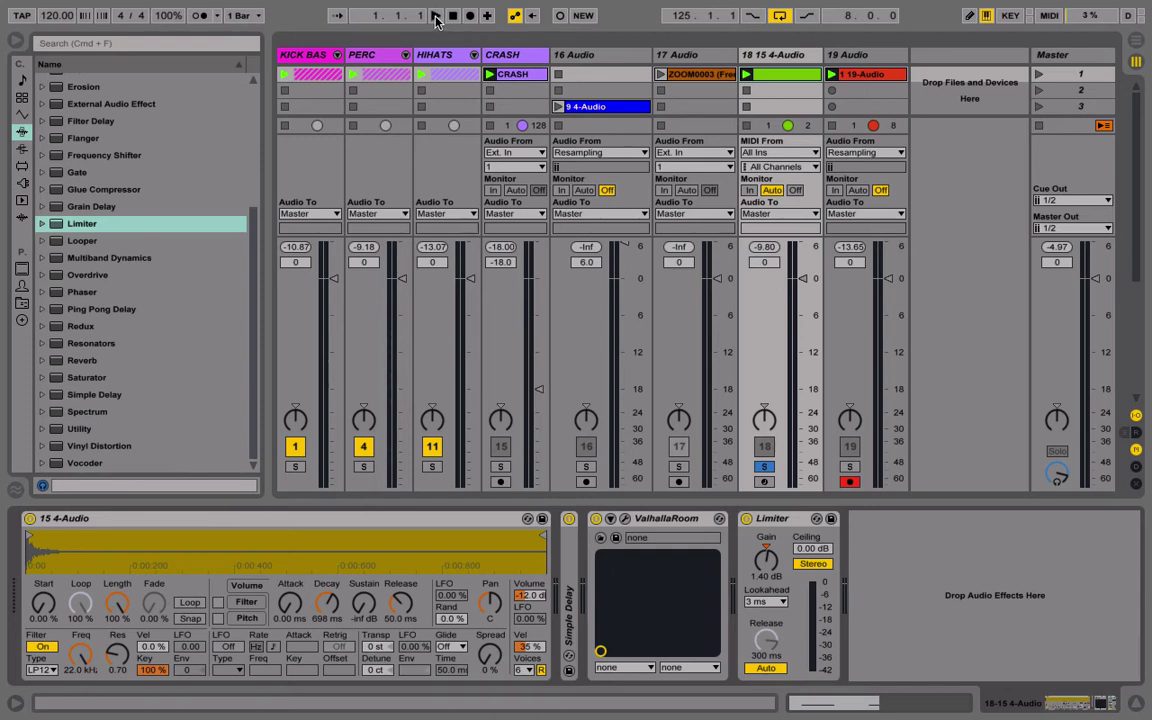
left_click(436, 16)
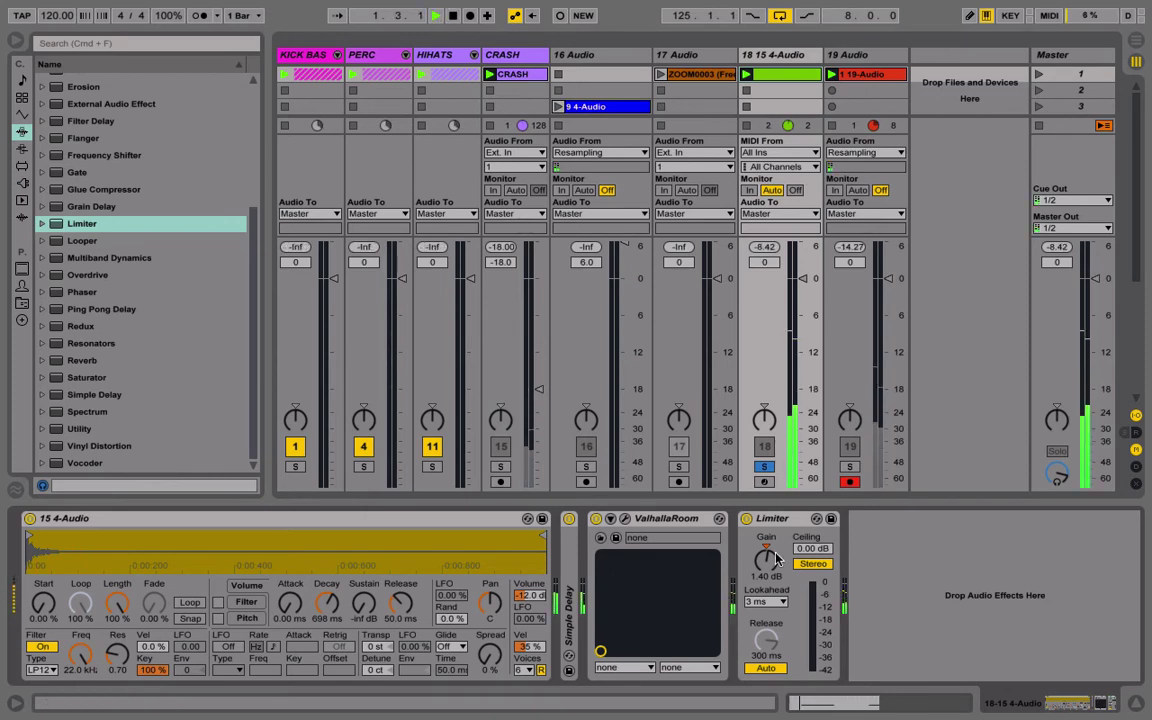
mouse_move(766, 580)
left_mouse_down()
mouse_move(766, 530)
mouse_move(766, 566)
left_mouse_up()
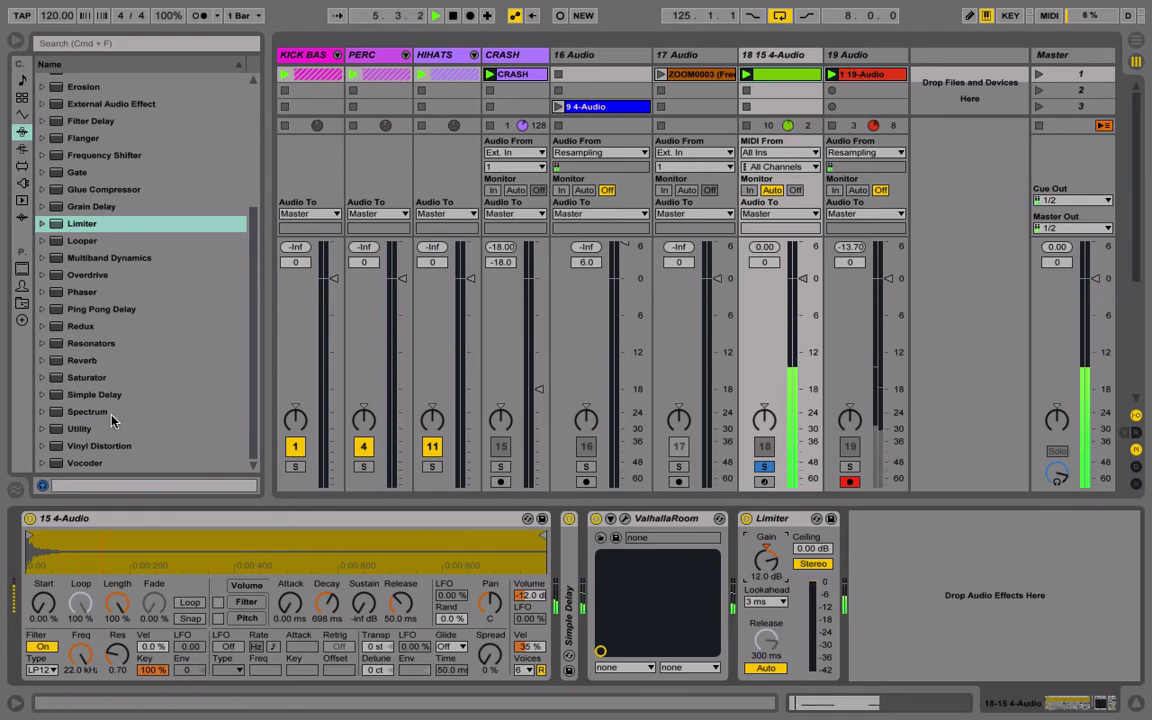
Insert a Utility between ValhallaRoom and the Limiter and set its channel mode to Left.
left_click_drag(79, 430, 762, 598)
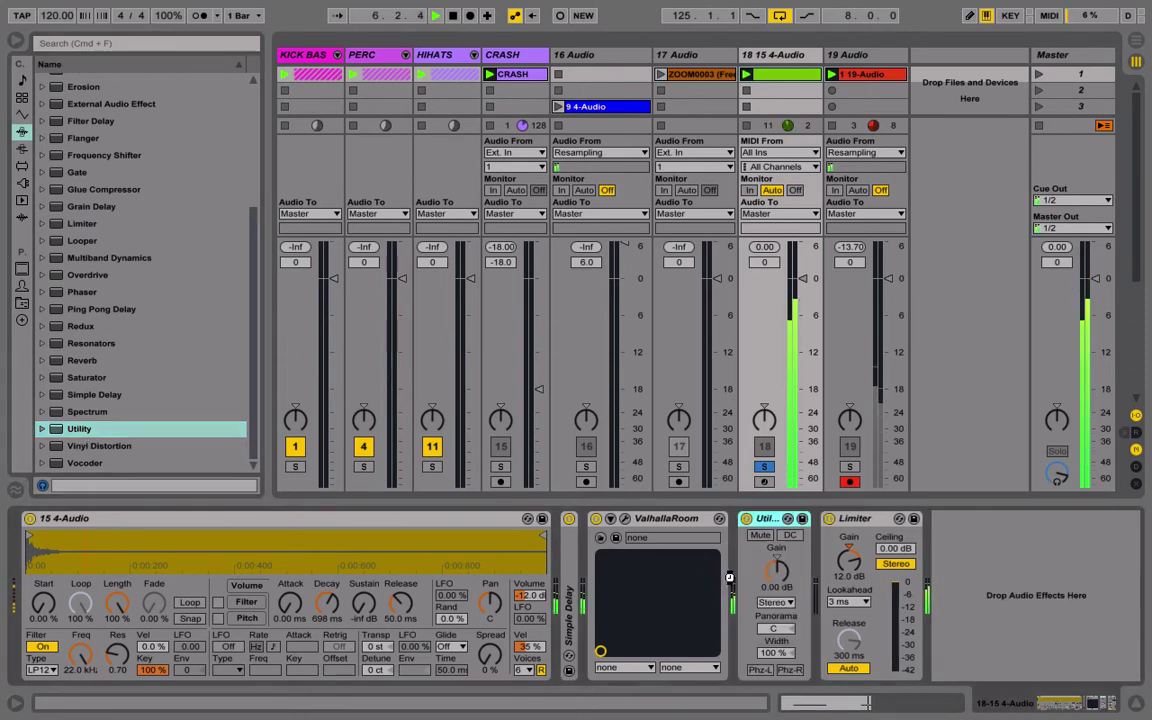
left_click(770, 602)
left_click(775, 617)
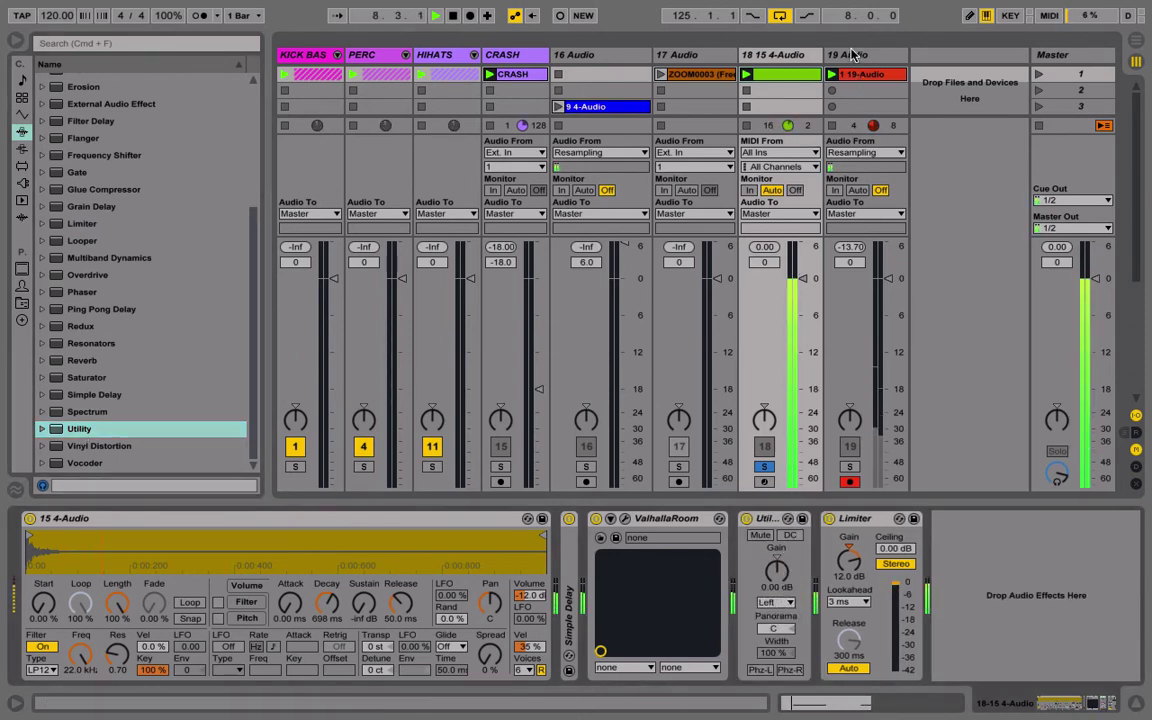
Add a Simple Delay to the 19 Audio track.
left_click(840, 380)
left_click(59, 396)
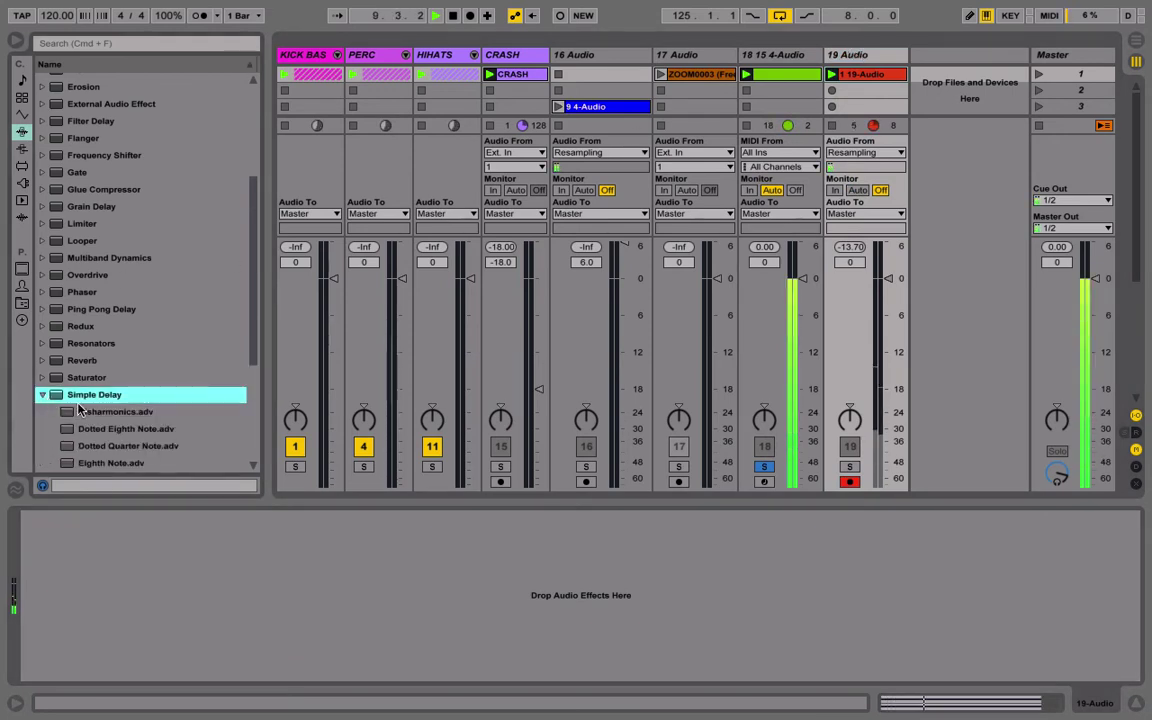
scroll(77, 363, "up", 3)
scroll(94, 378, "down", 6)
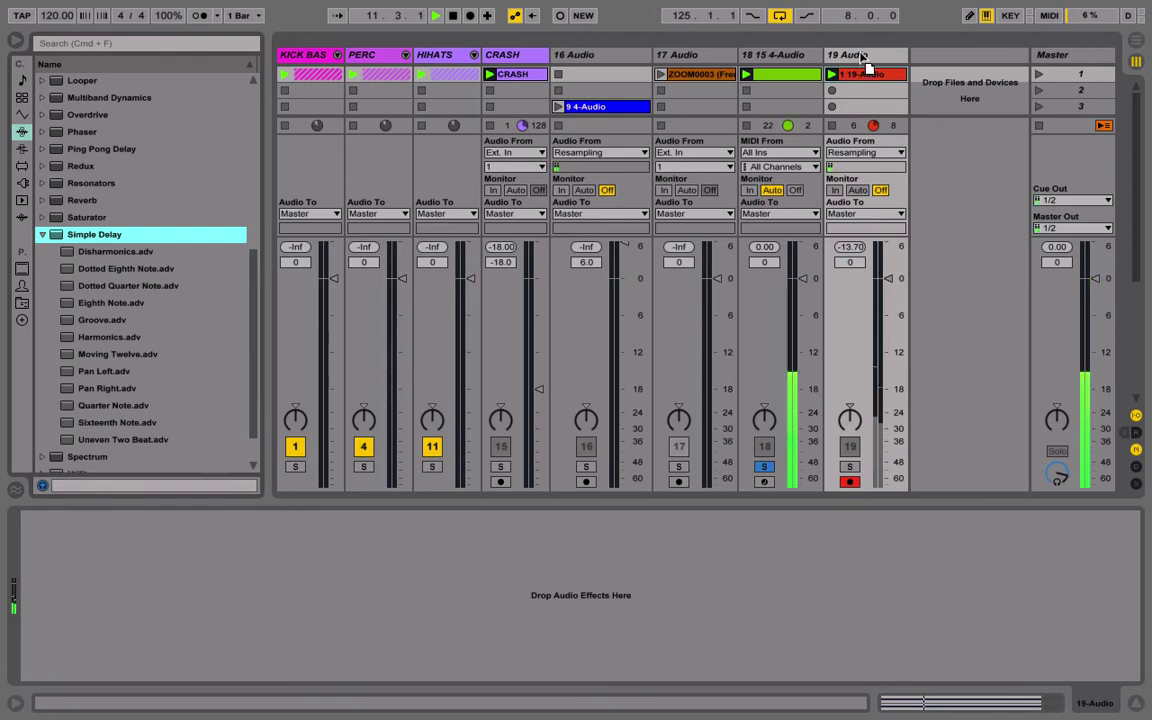
left_click_drag(861, 57, 861, 59)
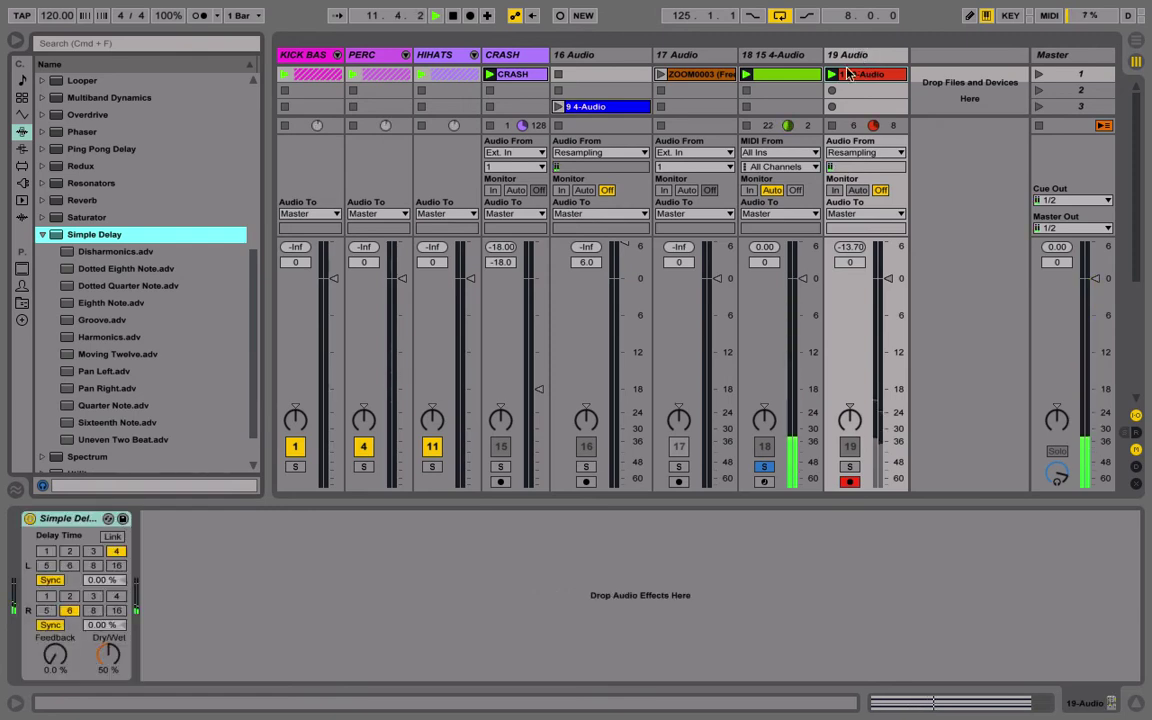
Solo track 19 and set its Simple Delay to 100% wet with time-based delays of 26.7 ms left and 1.00 ms right.
left_click(849, 466)
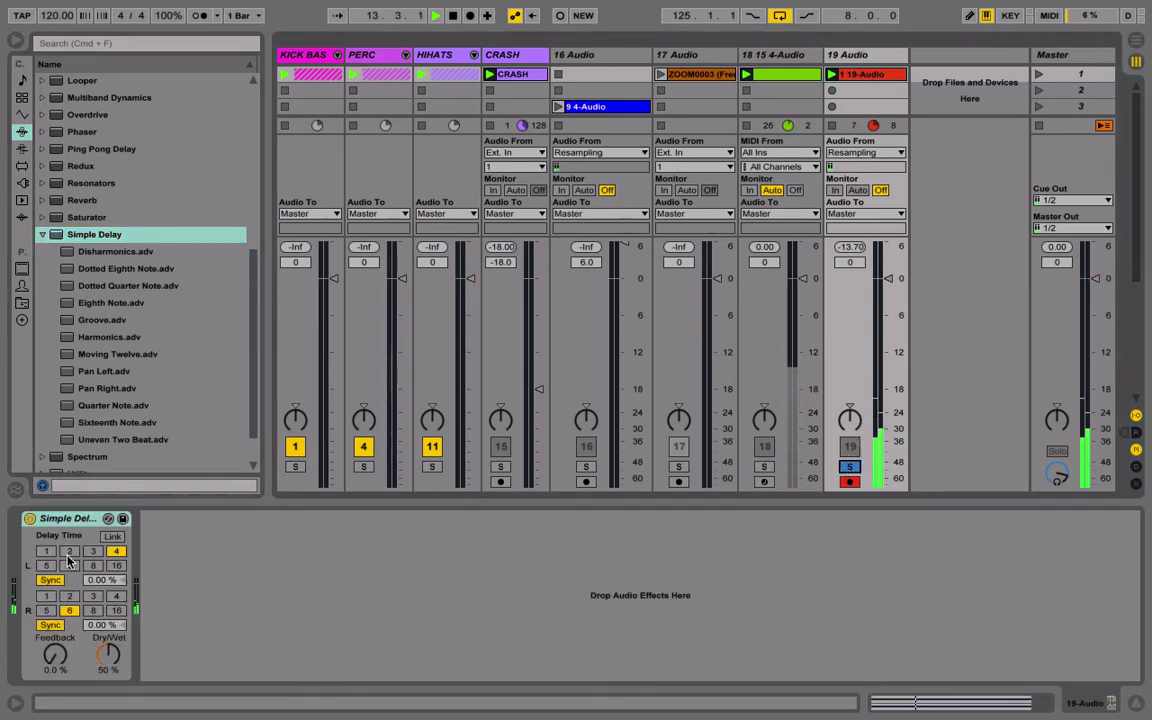
left_click_drag(107, 654, 89, 580)
left_click(50, 580)
left_click(50, 625)
left_click_drag(91, 625, 91, 700)
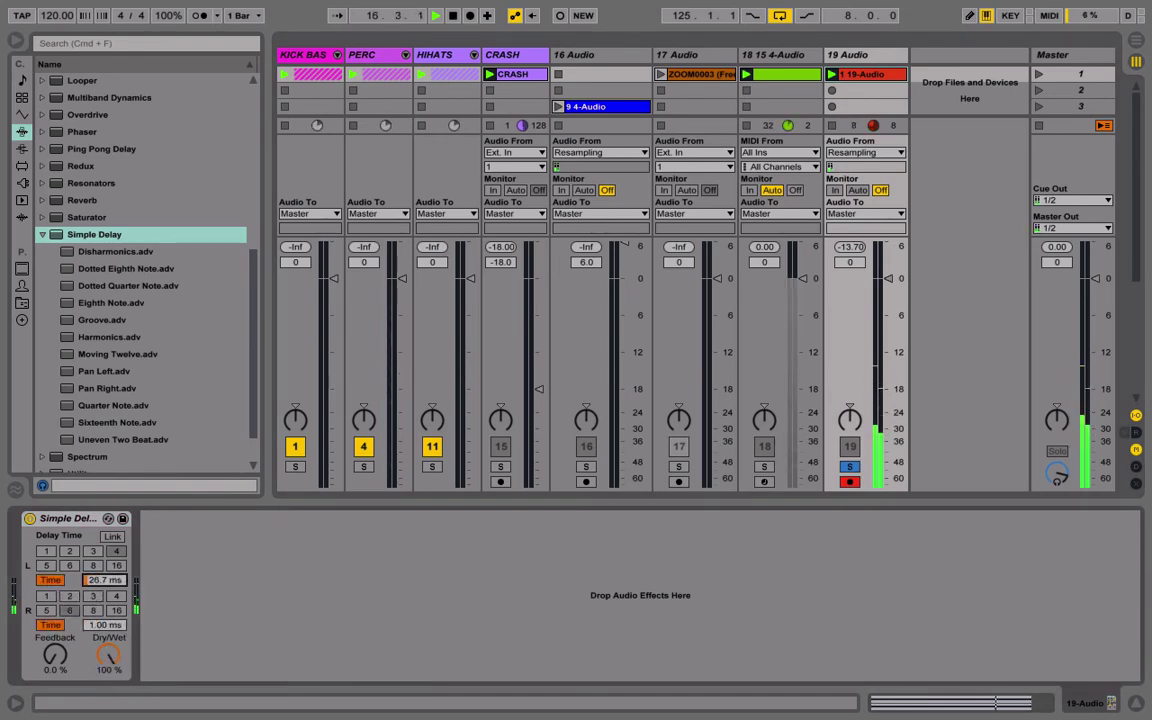
double_click(80, 518)
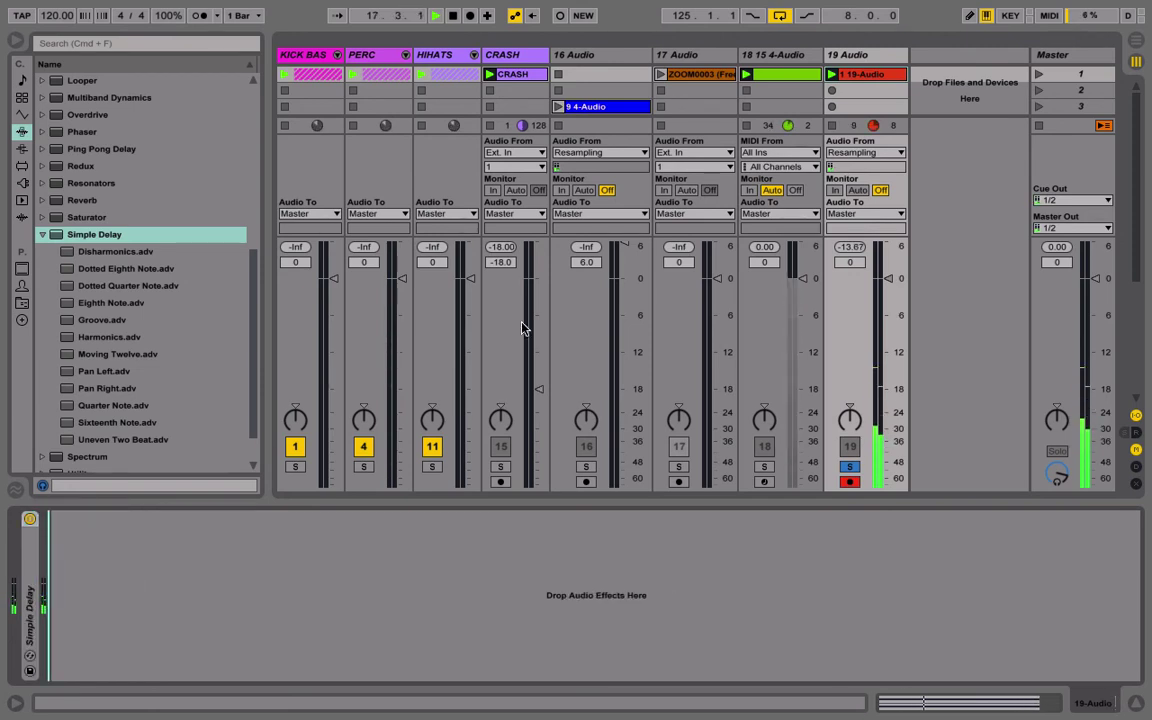
Add a Limiter with 17.4 dB gain and a 0.00 dB ceiling to track 19, and lower the track's volume to -18 dB.
left_click(42, 234)
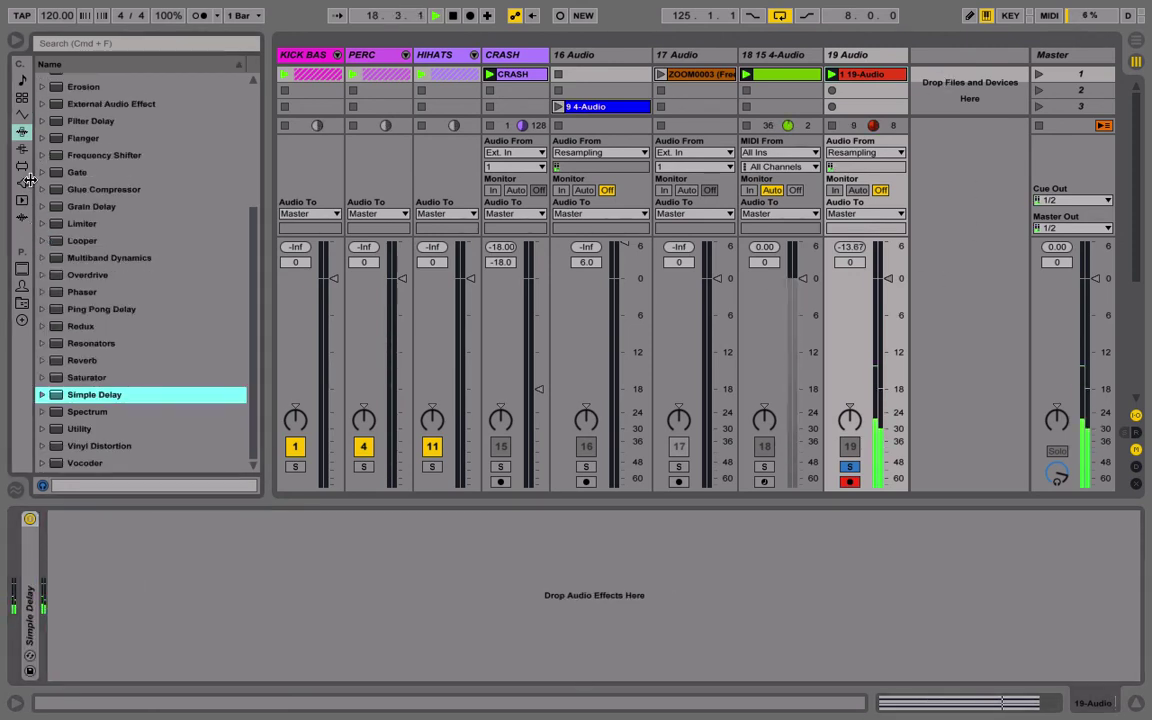
left_click(22, 165)
left_click(22, 131)
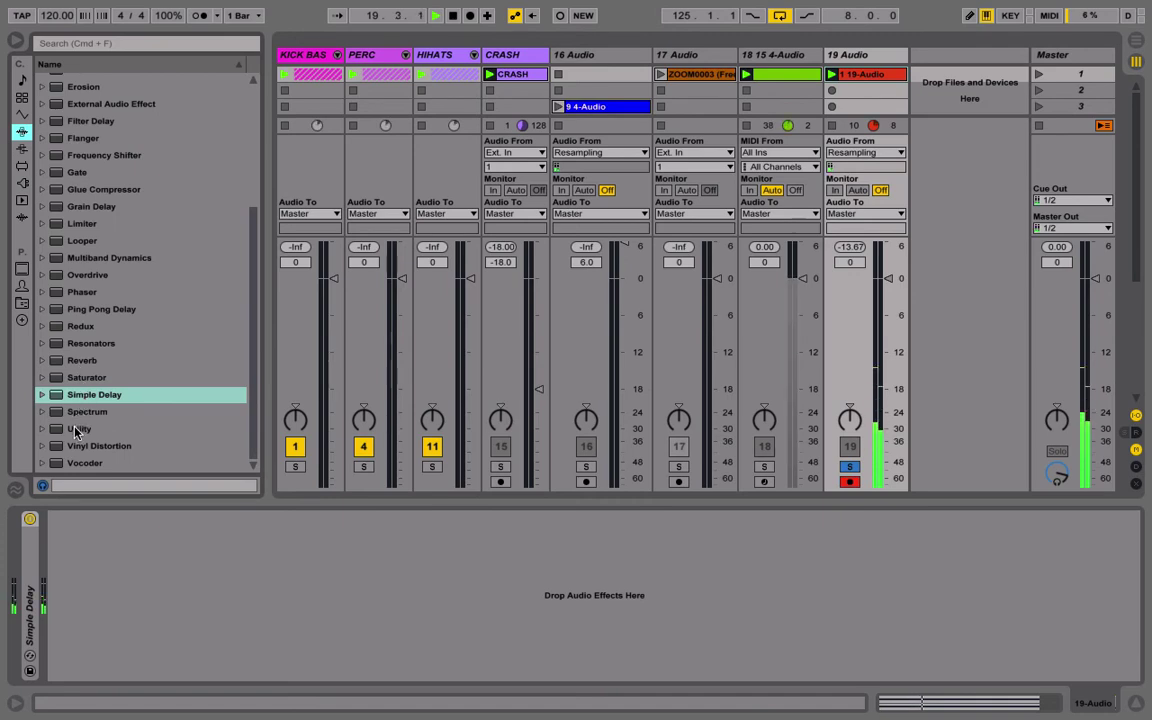
scroll(93, 340, "up", 2)
scroll(91, 341, "down", 2)
left_click_drag(85, 232, 110, 672)
left_click_drag(77, 559, 77, 505)
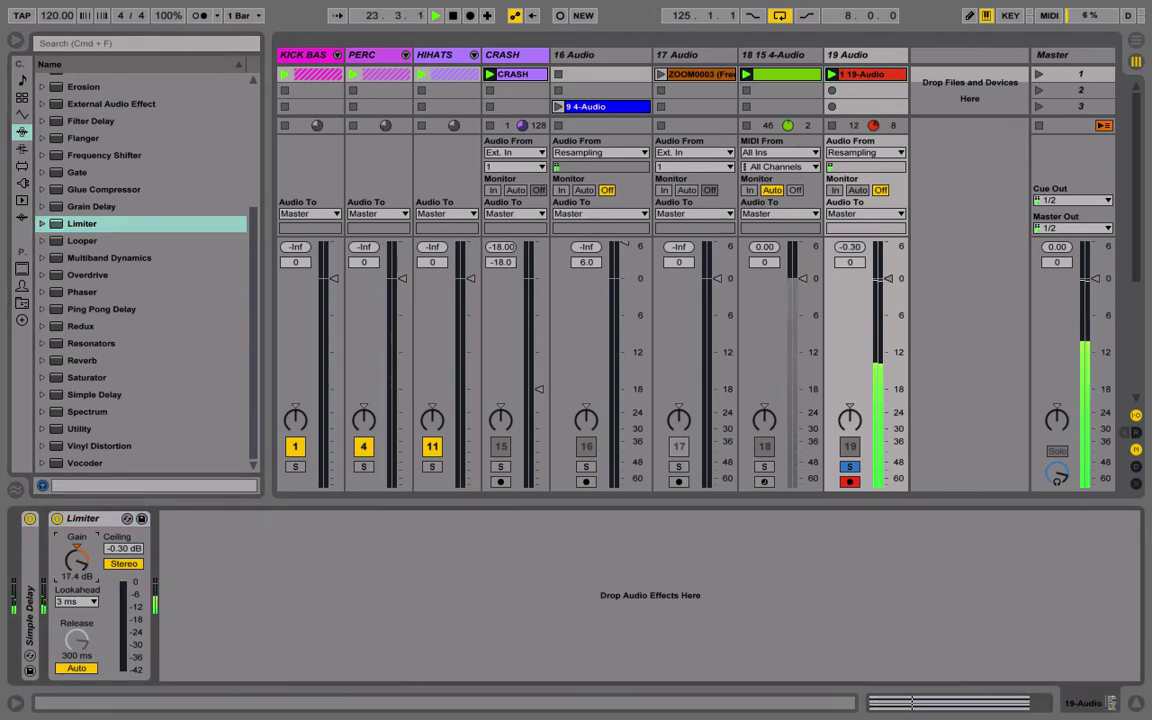
left_click_drag(888, 278, 888, 389)
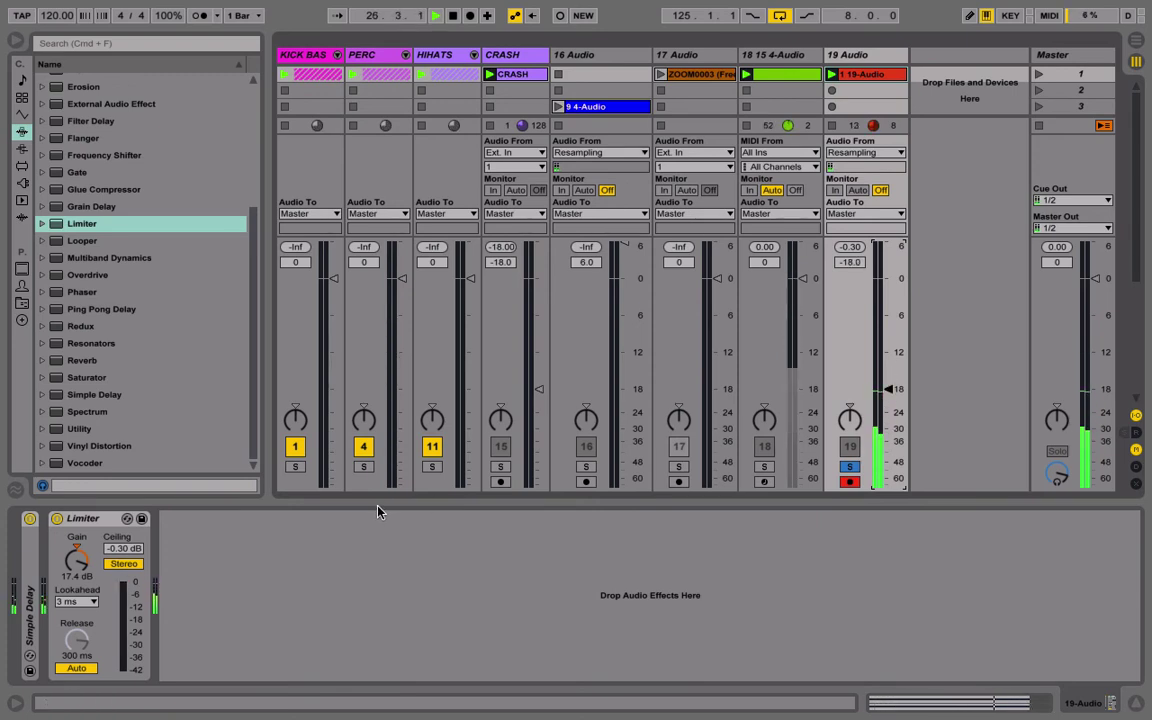
left_click_drag(131, 549, 140, 549)
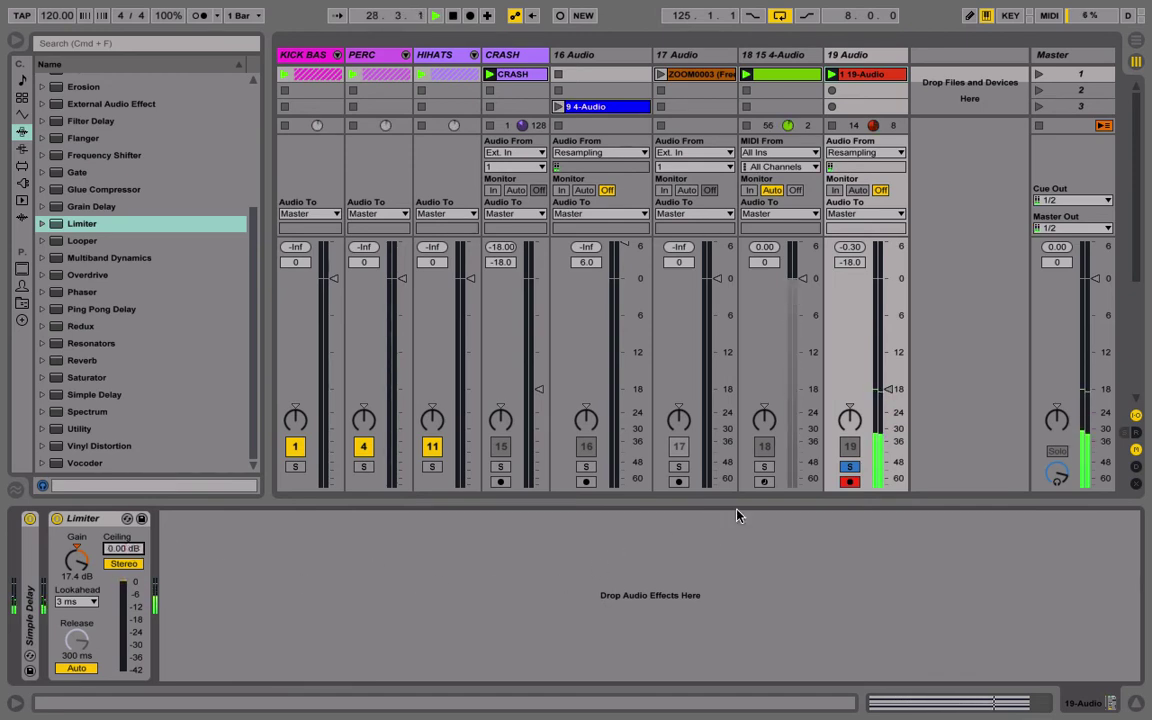
Solo track 18 along with track 19 and group the two tracks.
left_click(763, 467)
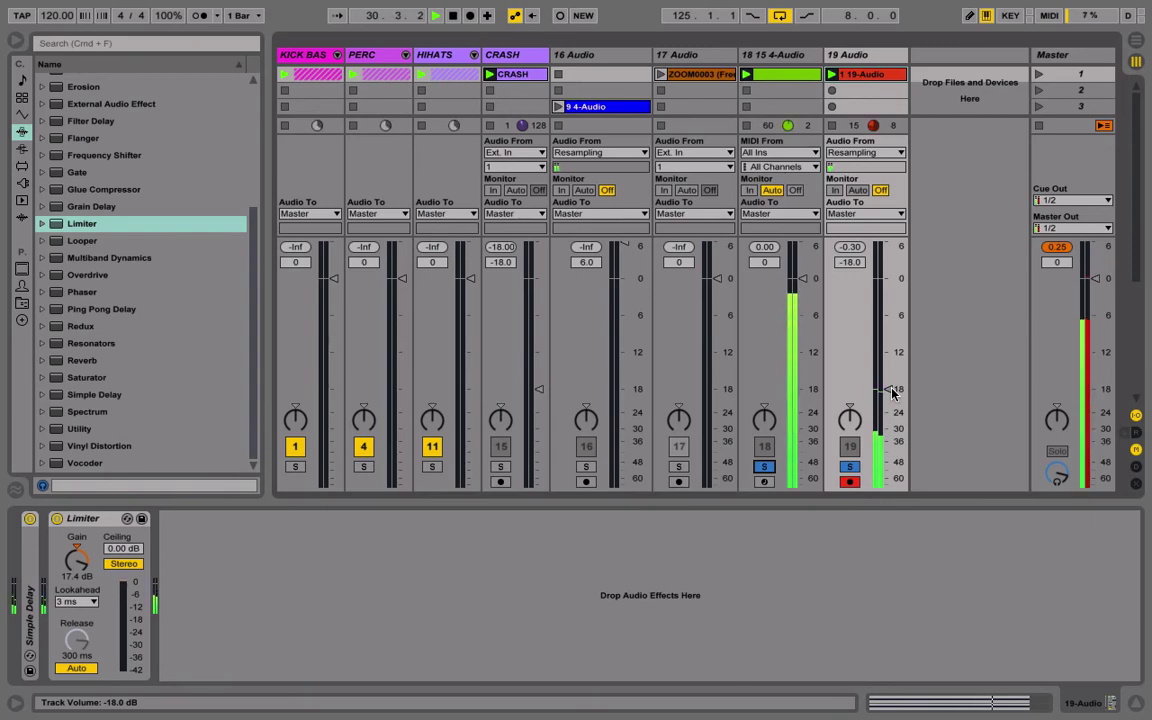
left_click(779, 57, "shift")
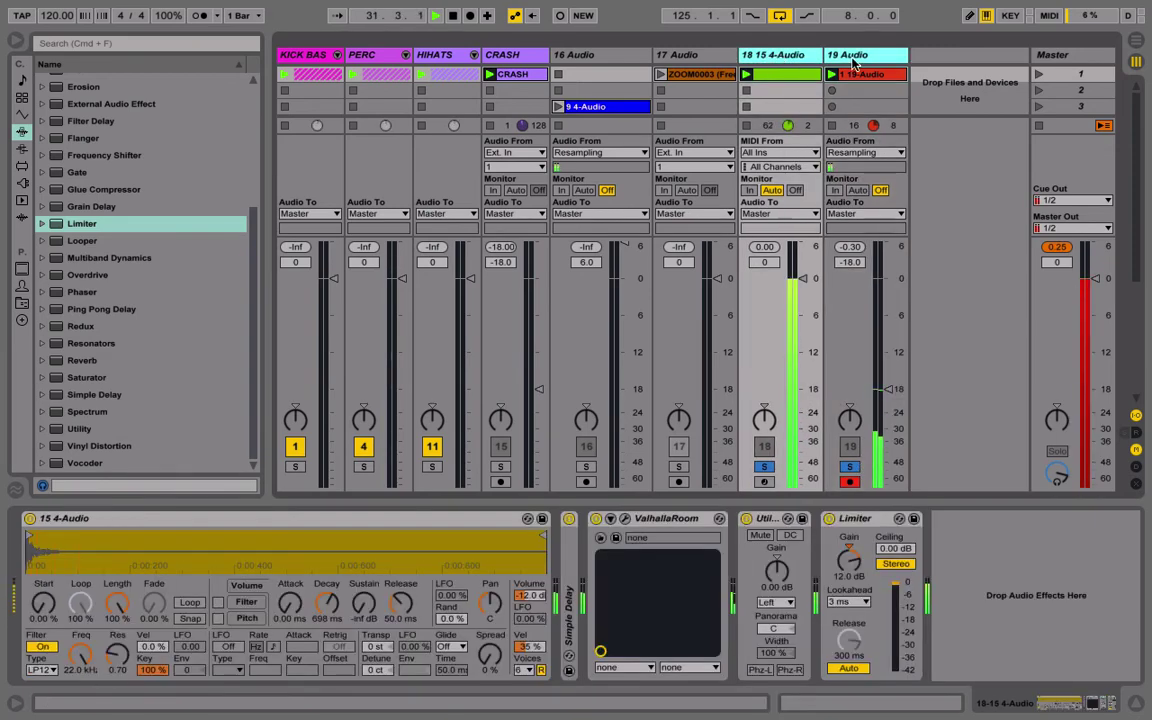
right_click(790, 60)
left_click(815, 186)
Unsolo the grouped tracks and lower the group's volume to -17.9 dB and track 20's volume to -24 dB within the full mix.
left_click_drag(797, 279, 796, 370)
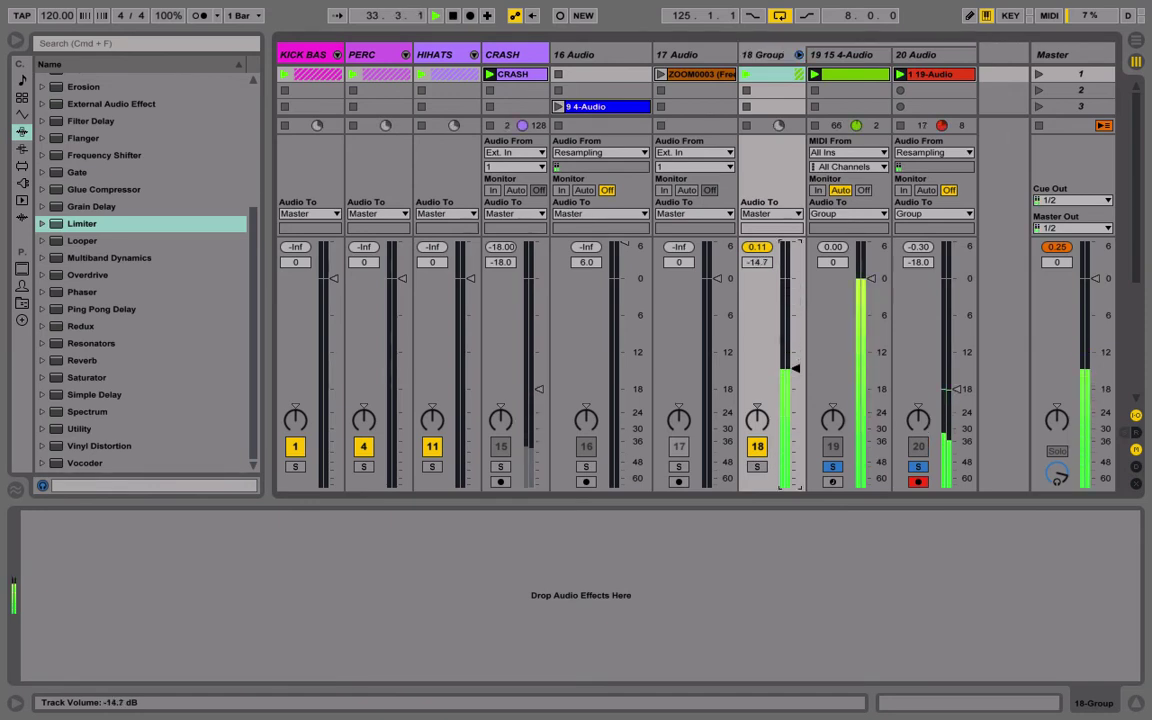
left_click(830, 467)
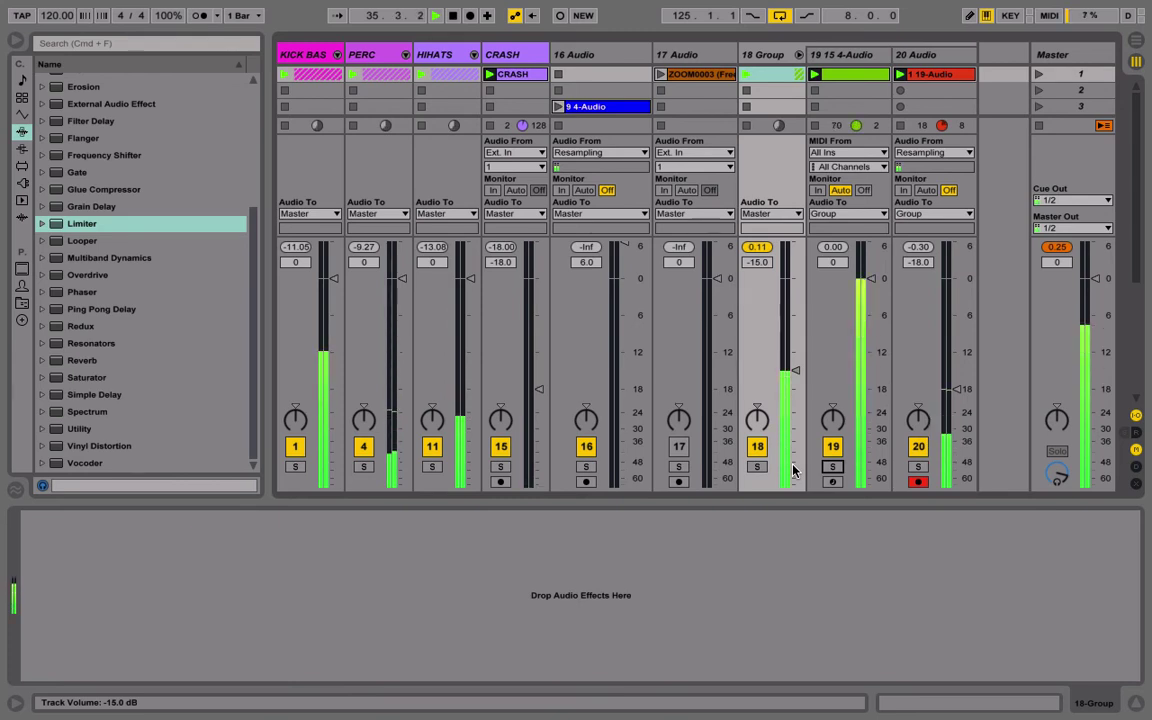
left_click_drag(800, 378, 792, 395)
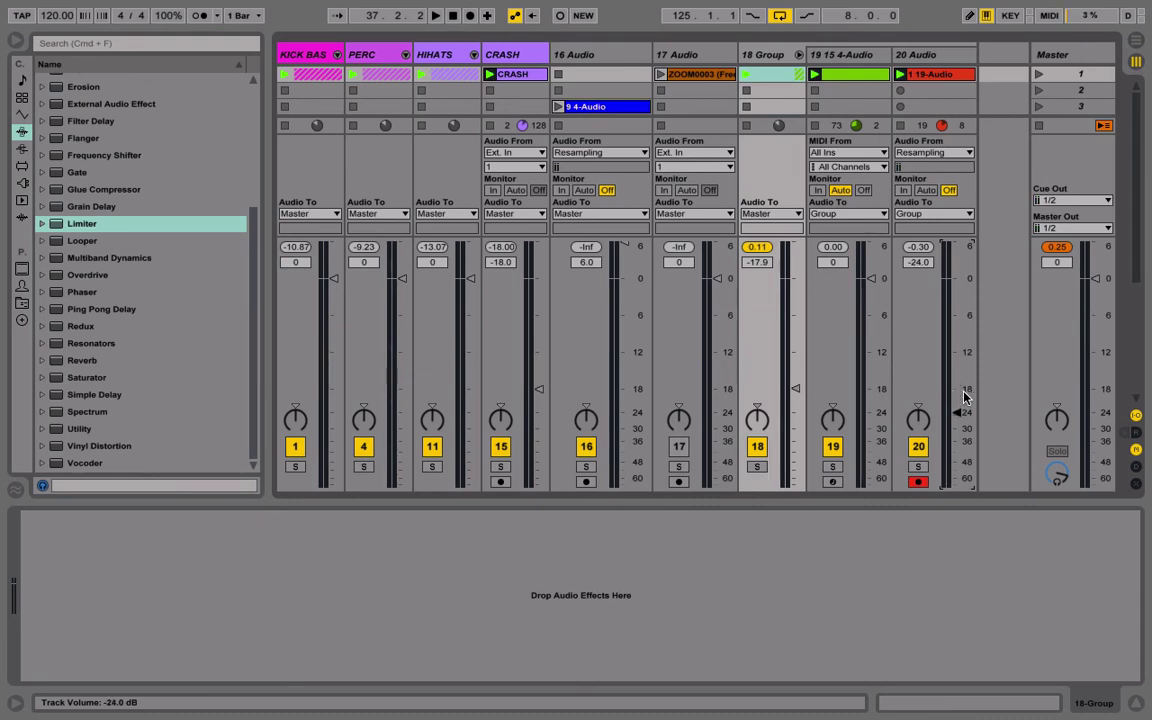
key("space")
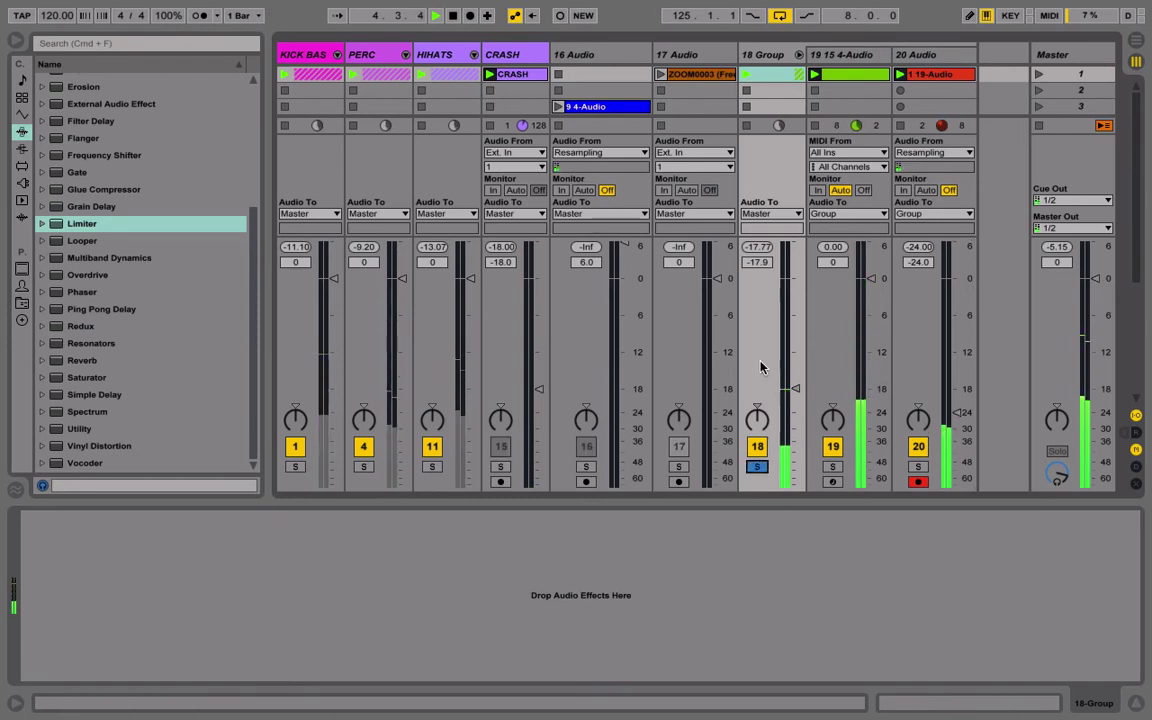
Solo the group, reset its volume to 0 dB and play it back.
left_click(757, 466)
left_click(756, 264)
key("Delete")
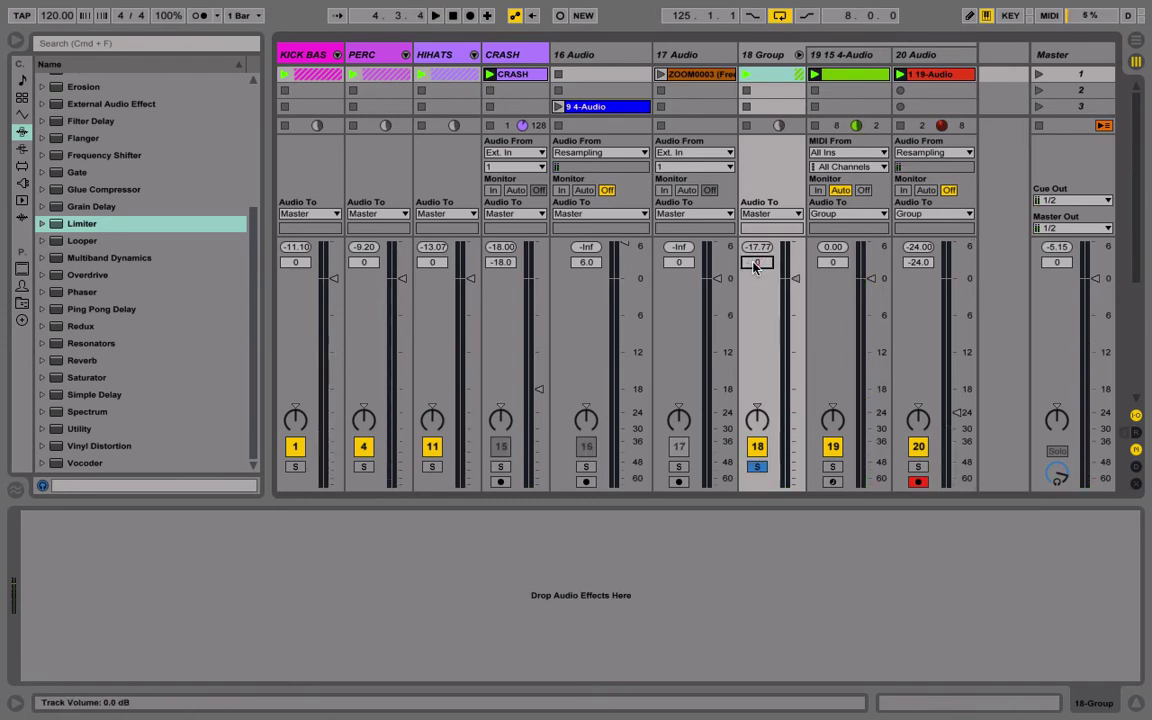
key("space")
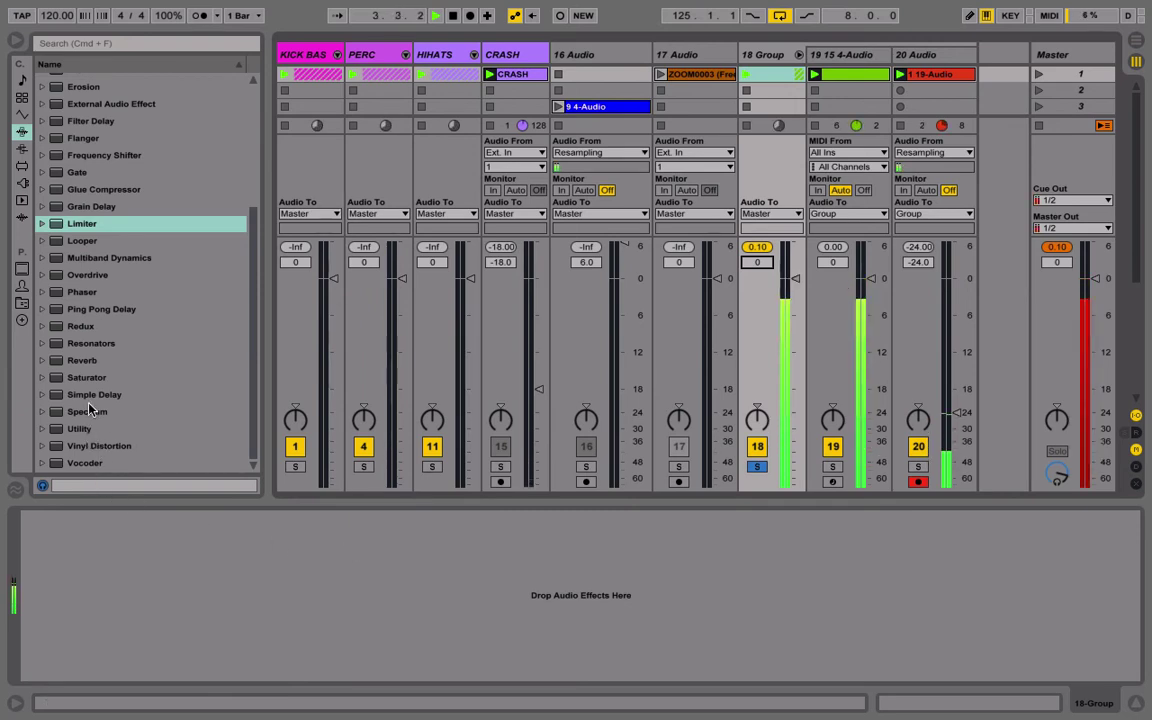
Add a Limiter with a 0 dB ceiling to the group track and fold the group.
left_click_drag(56, 226, 778, 70)
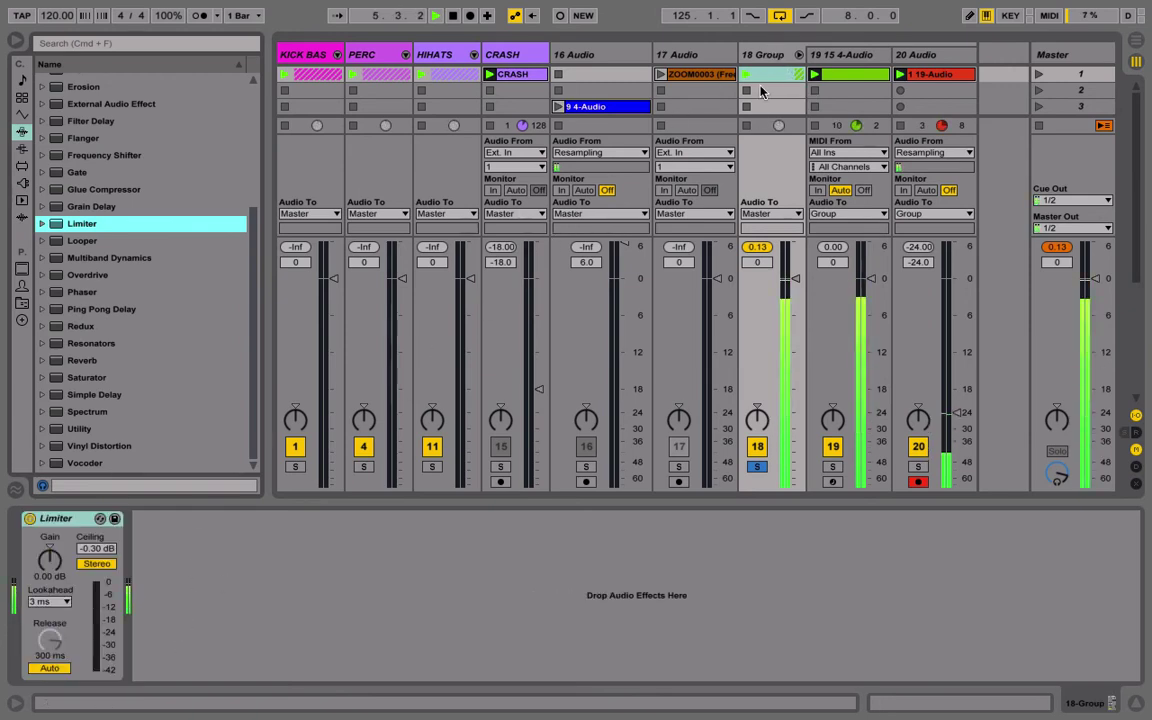
left_click(97, 549)
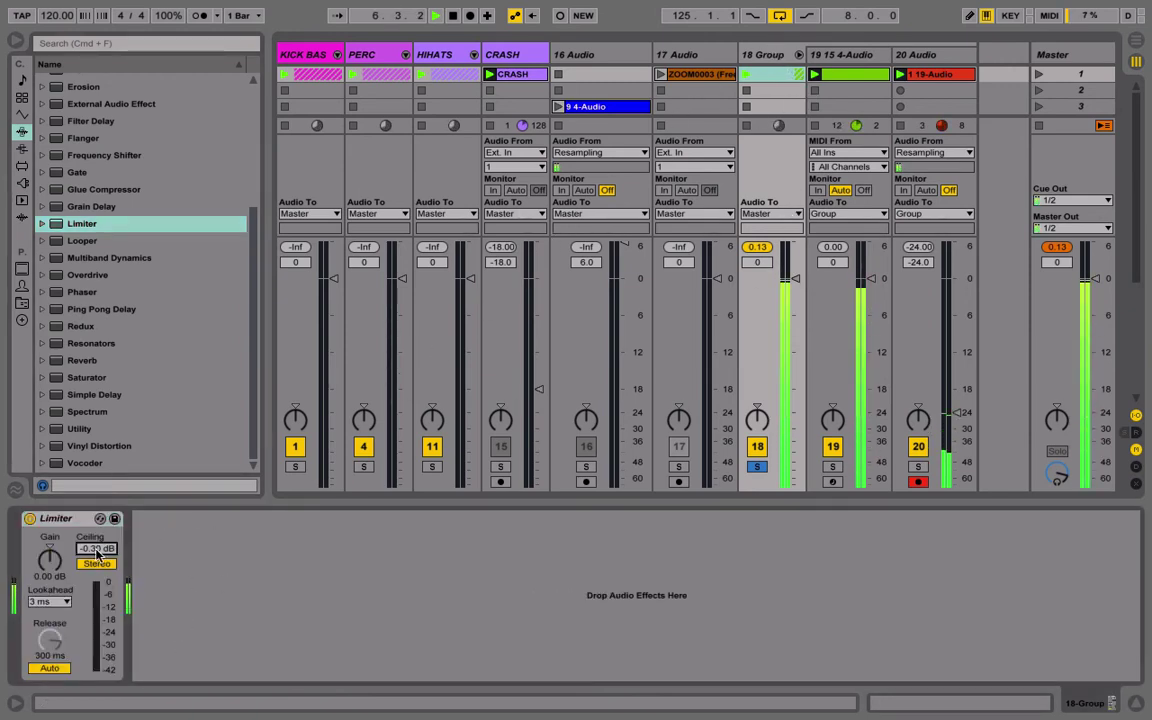
type("0")
key("Return")
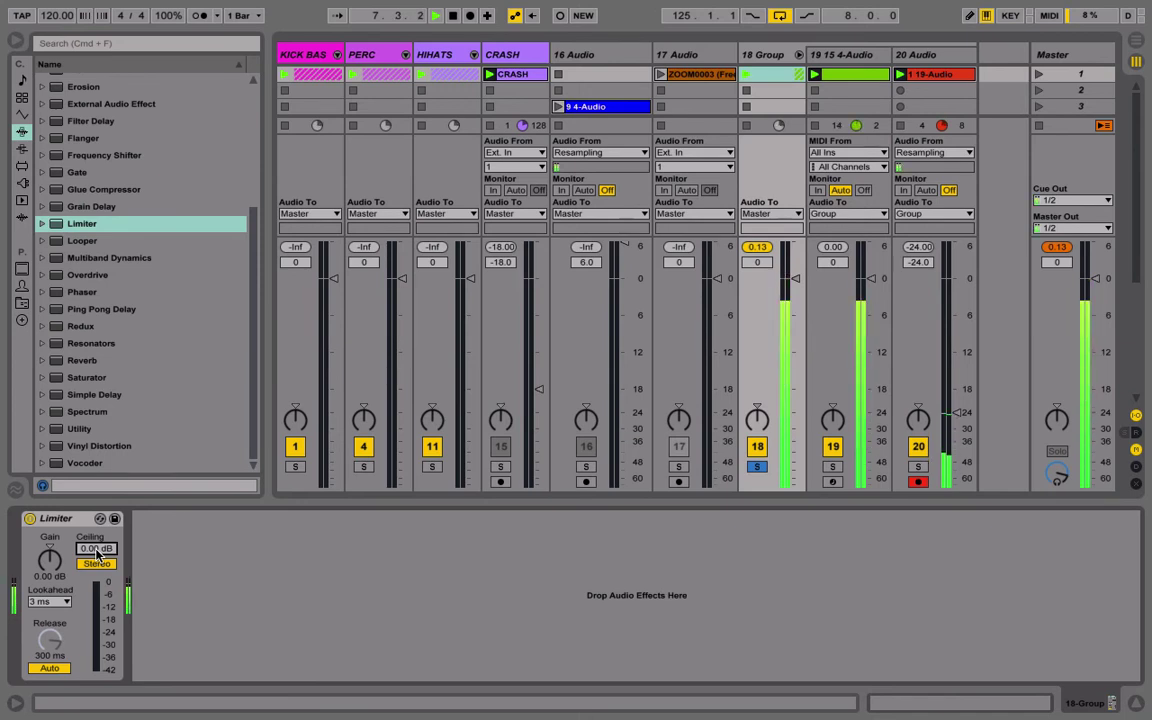
left_click(799, 55)
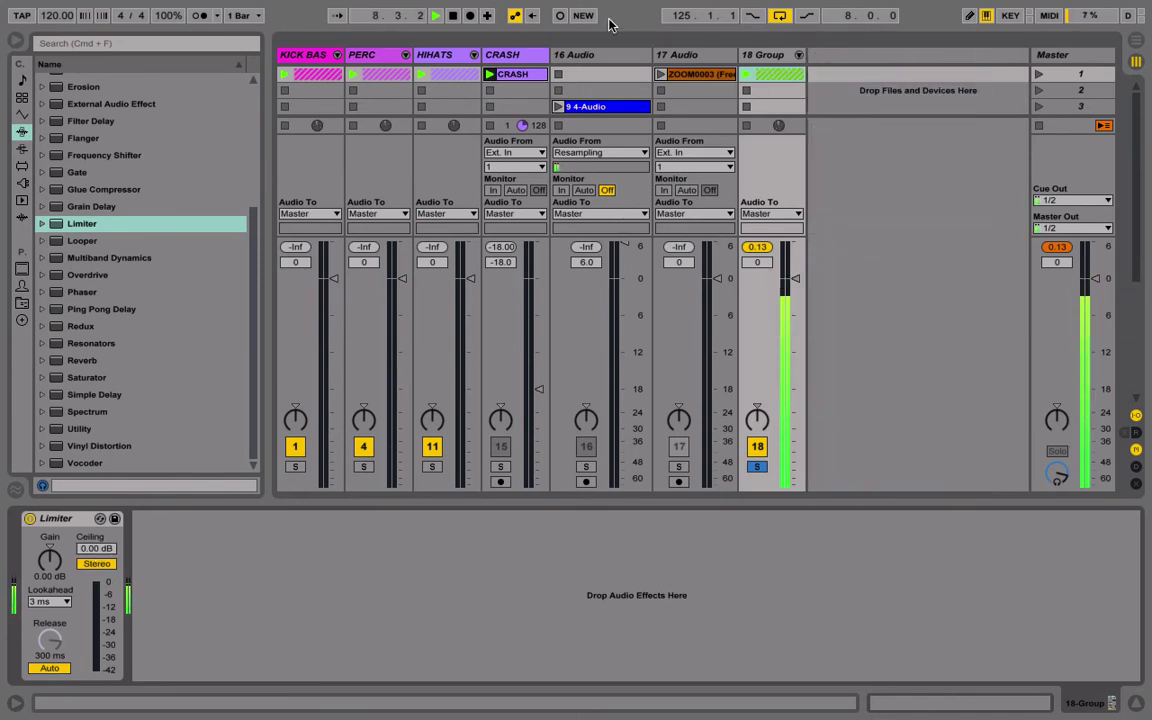
Stop playback and insert a new audio track after the group, armed for recording with Resampling as its input.
left_click(452, 16)
right_click(851, 86)
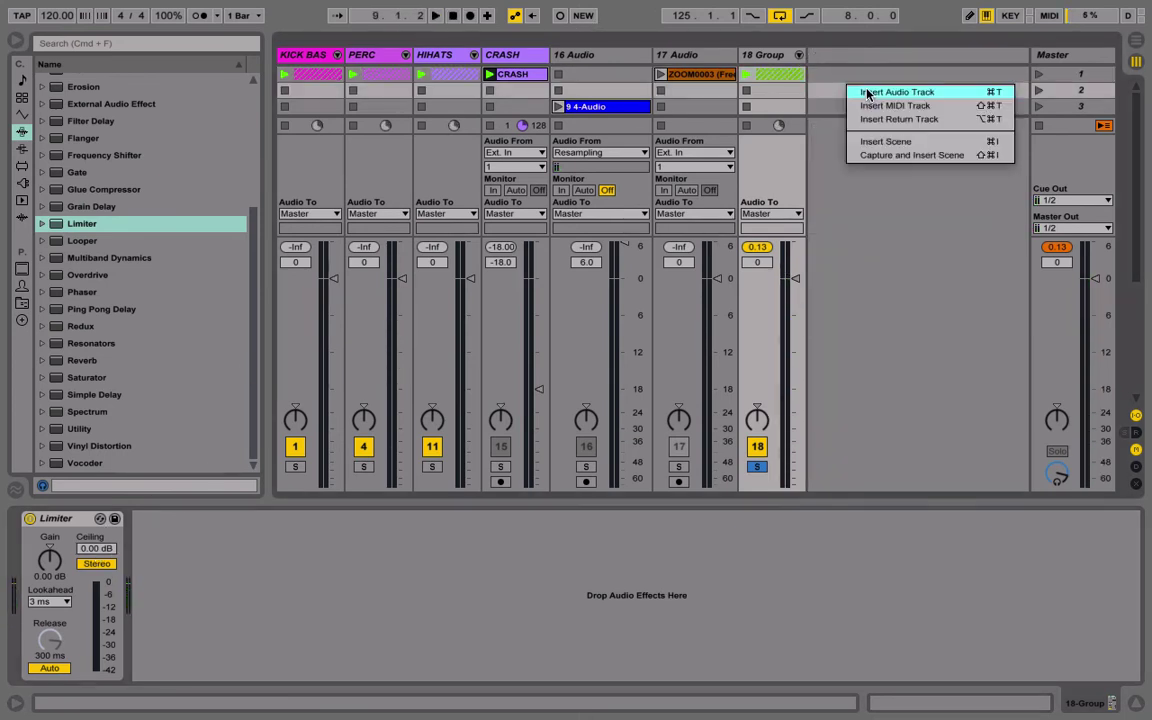
left_click(857, 93)
left_click(830, 152)
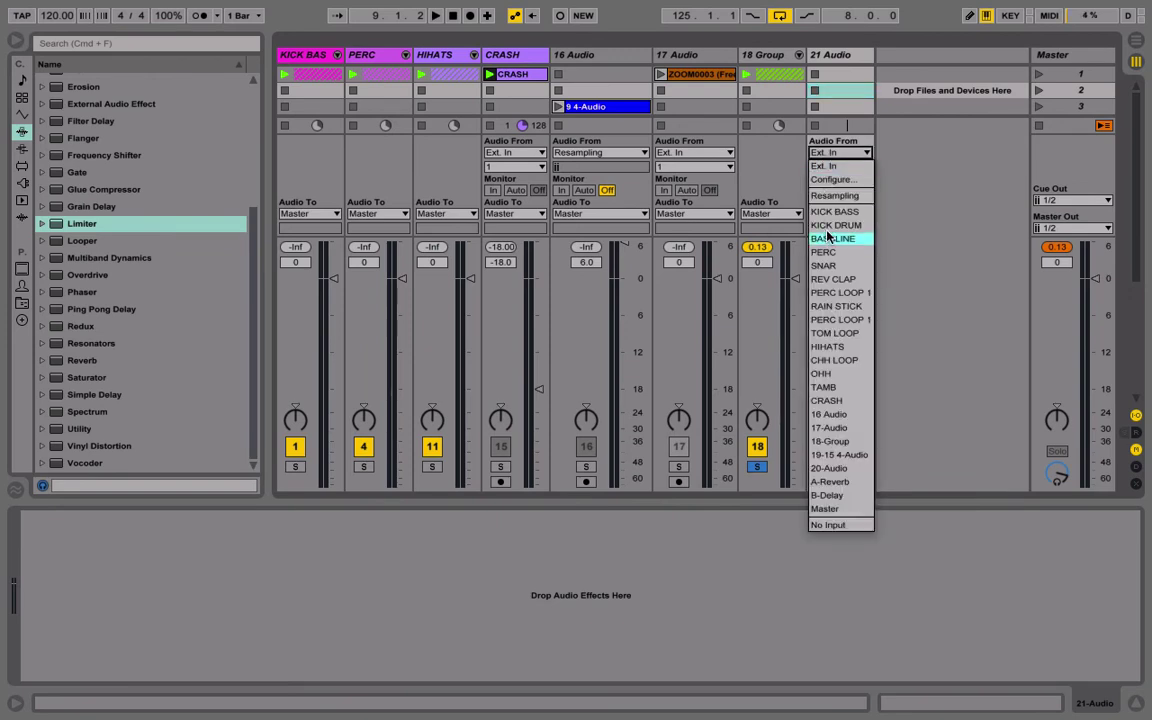
left_click(838, 193)
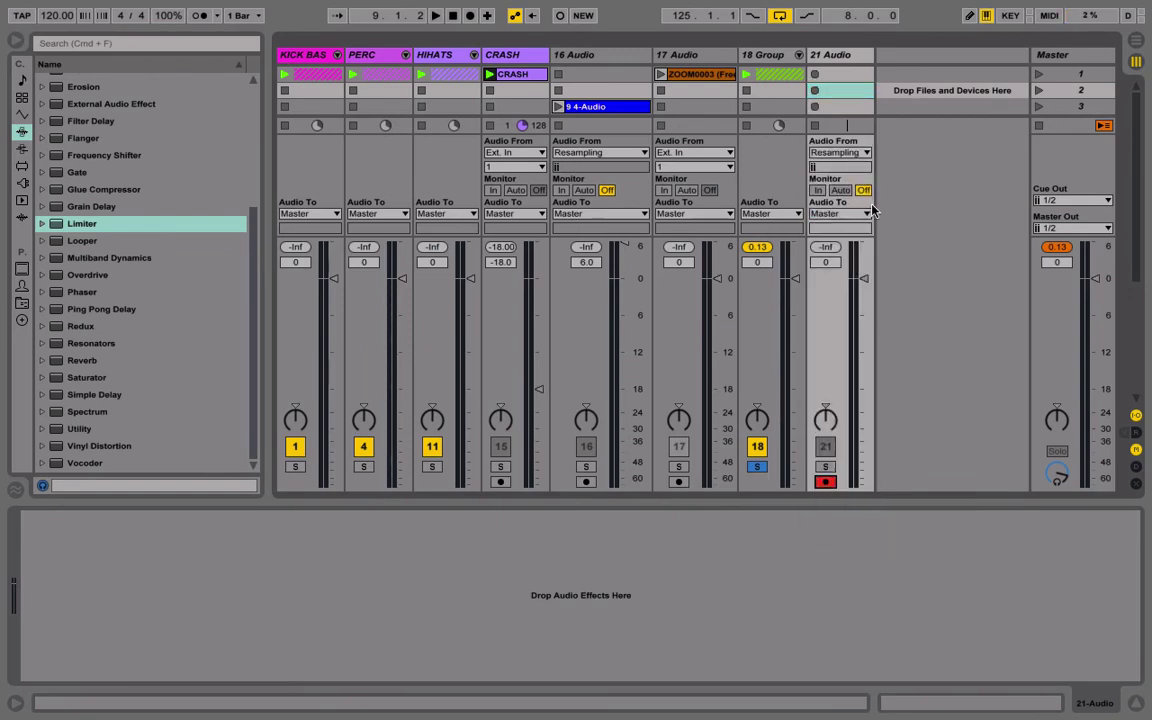
Record a first take on track 21 while setting the group's volume to -0.1 dB, and delete that take.
left_click(816, 76)
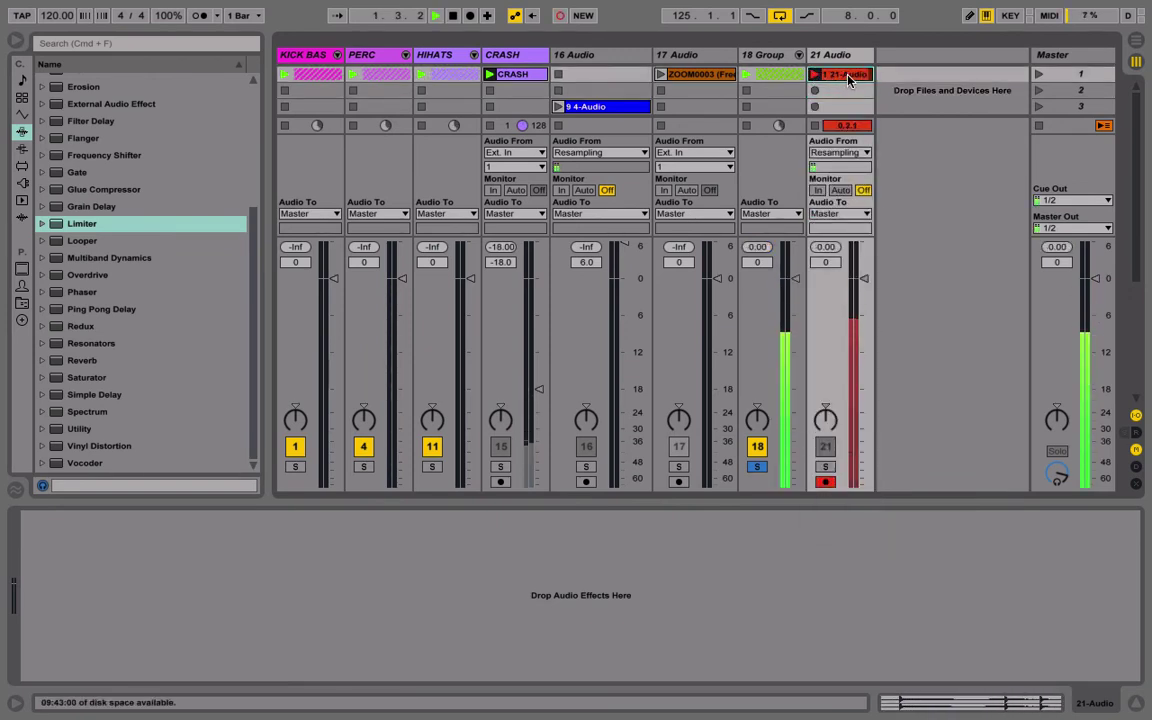
left_click(761, 266)
key("space")
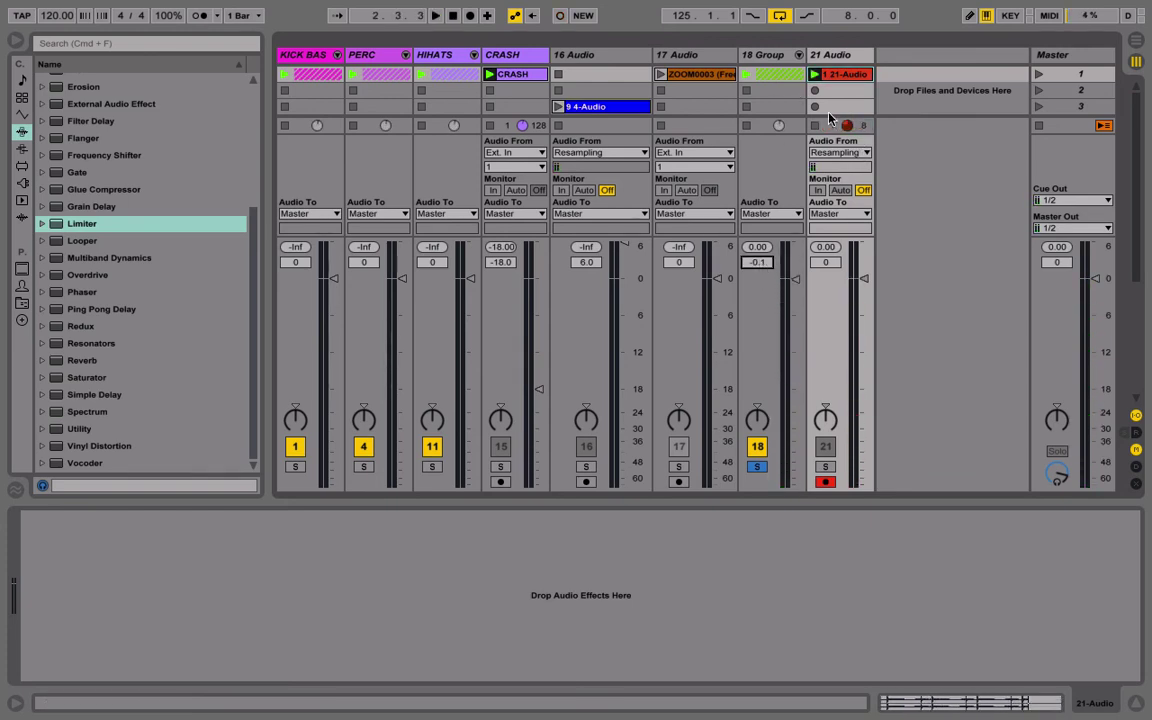
left_click(840, 76)
key("Delete")
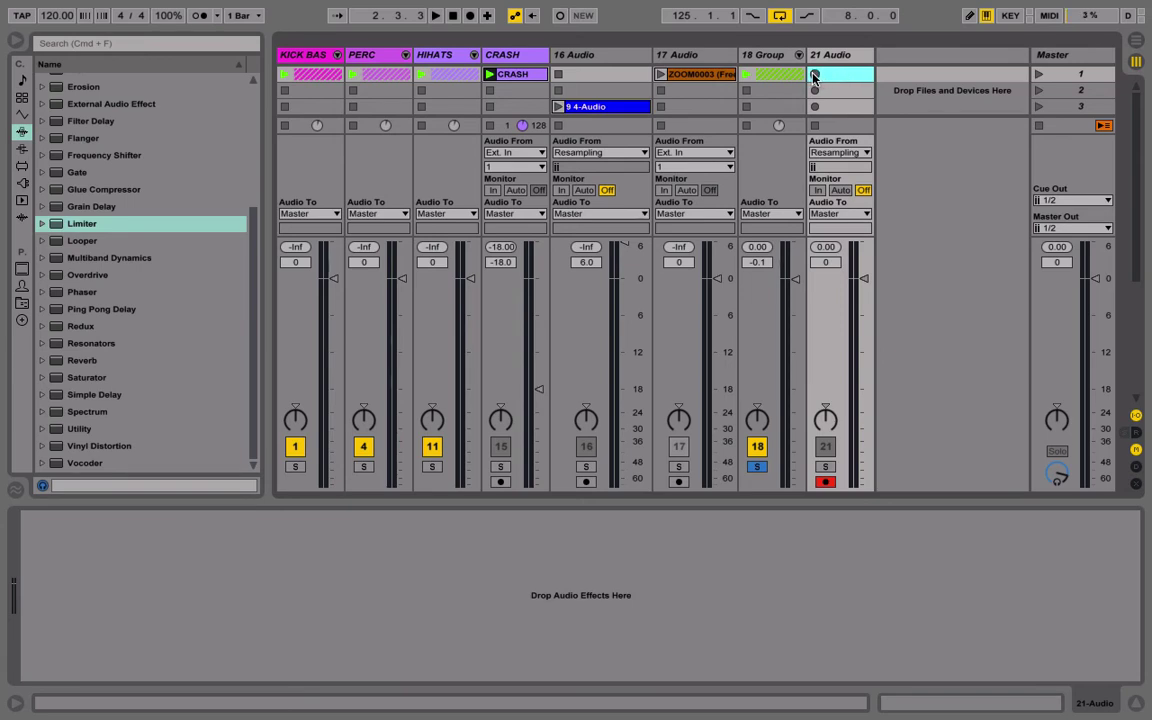
Record about nine bars of the soloed group into the first slot of track 21, and delete the source group.
left_click(814, 77)
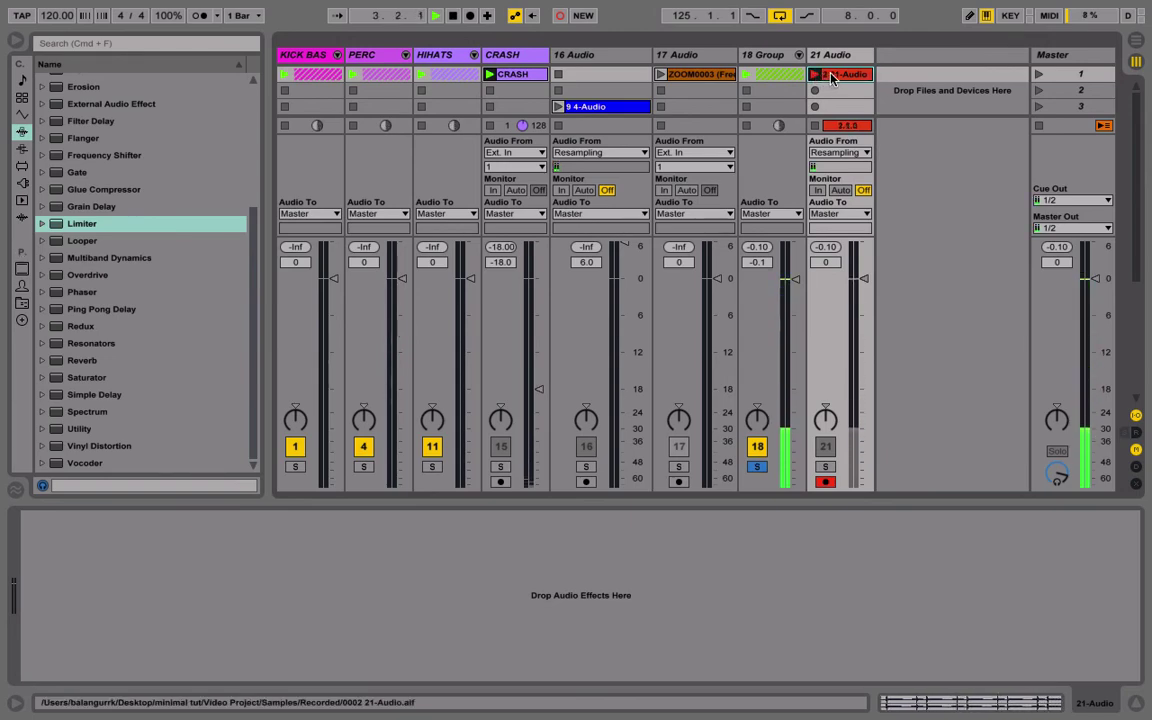
double_click(830, 78)
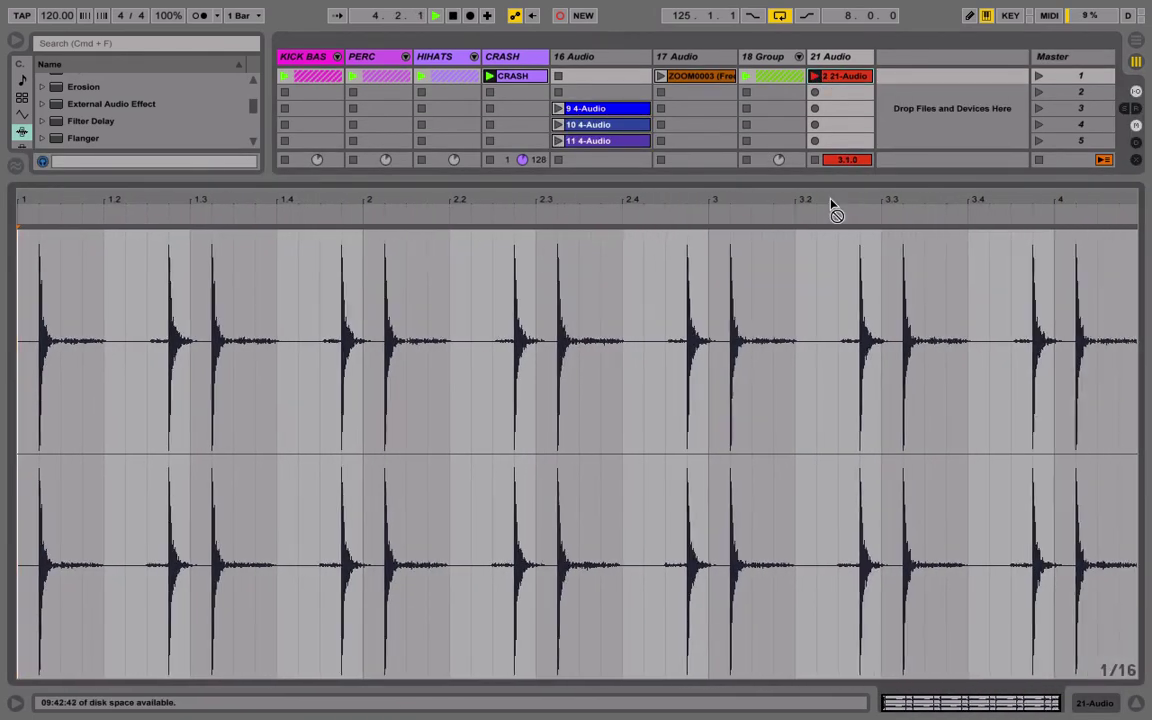
left_click(834, 56)
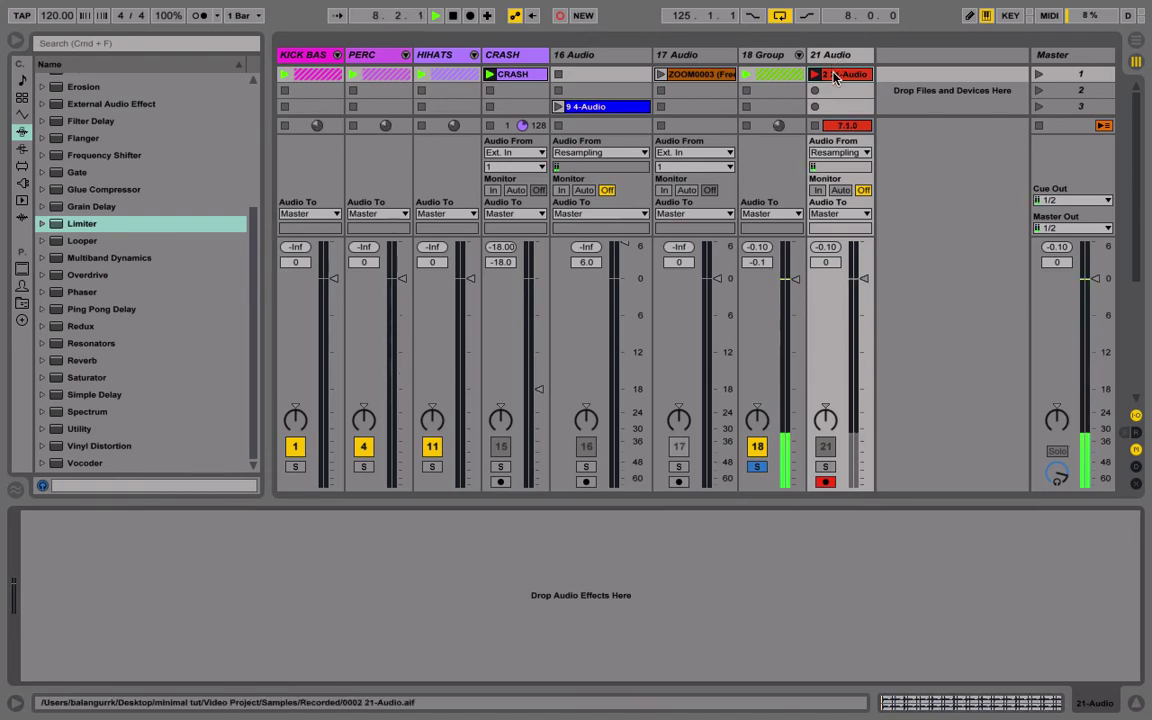
left_click(836, 76)
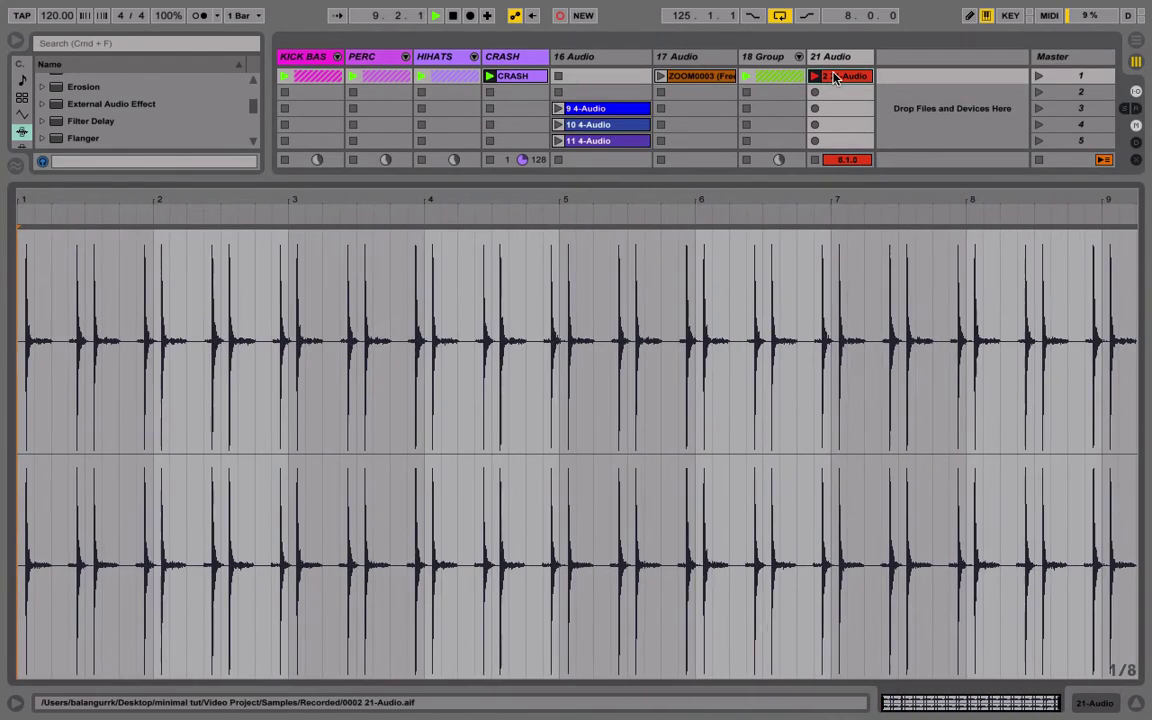
key("space")
double_click(831, 58)
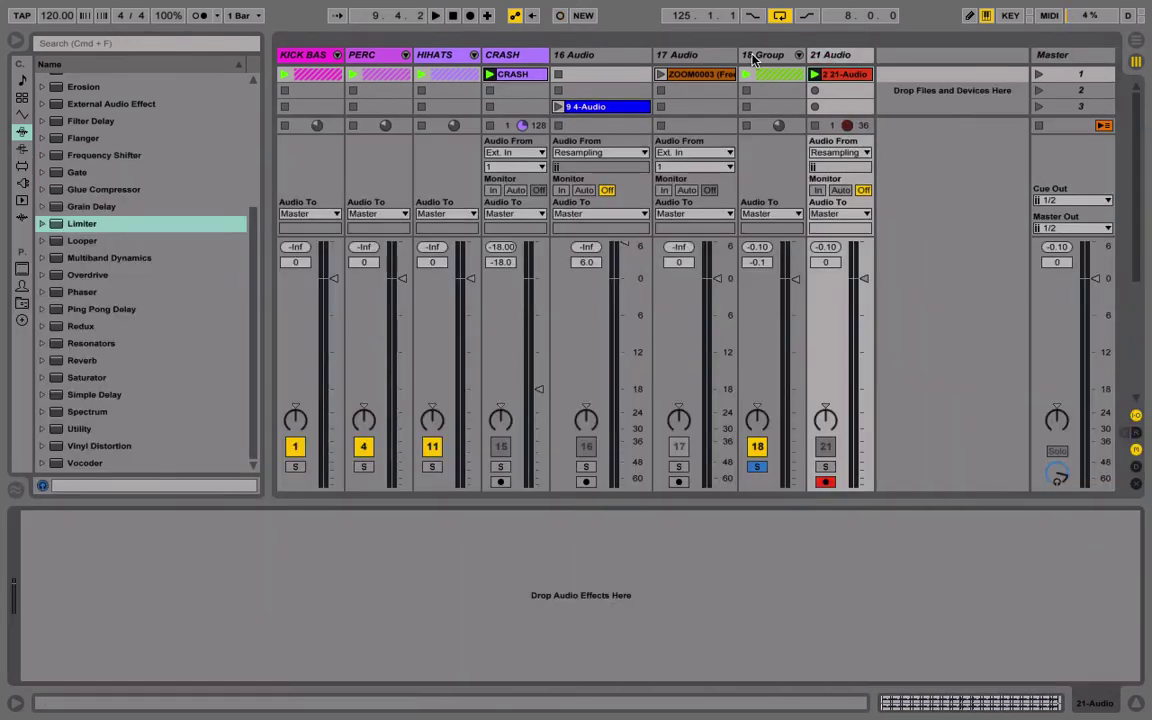
left_click(753, 56)
key("Delete")
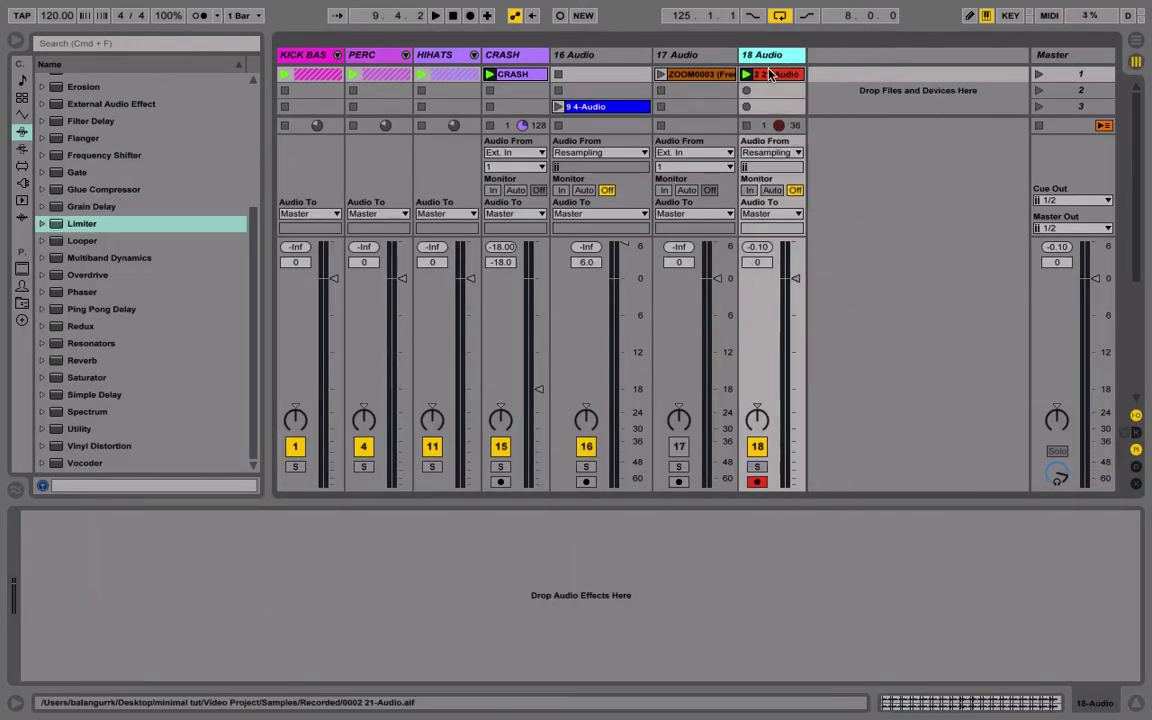
Open the newly recorded clip's waveform around the hit at 1.2.4 and set its grid to a fixed 1/16.
double_click(769, 74)
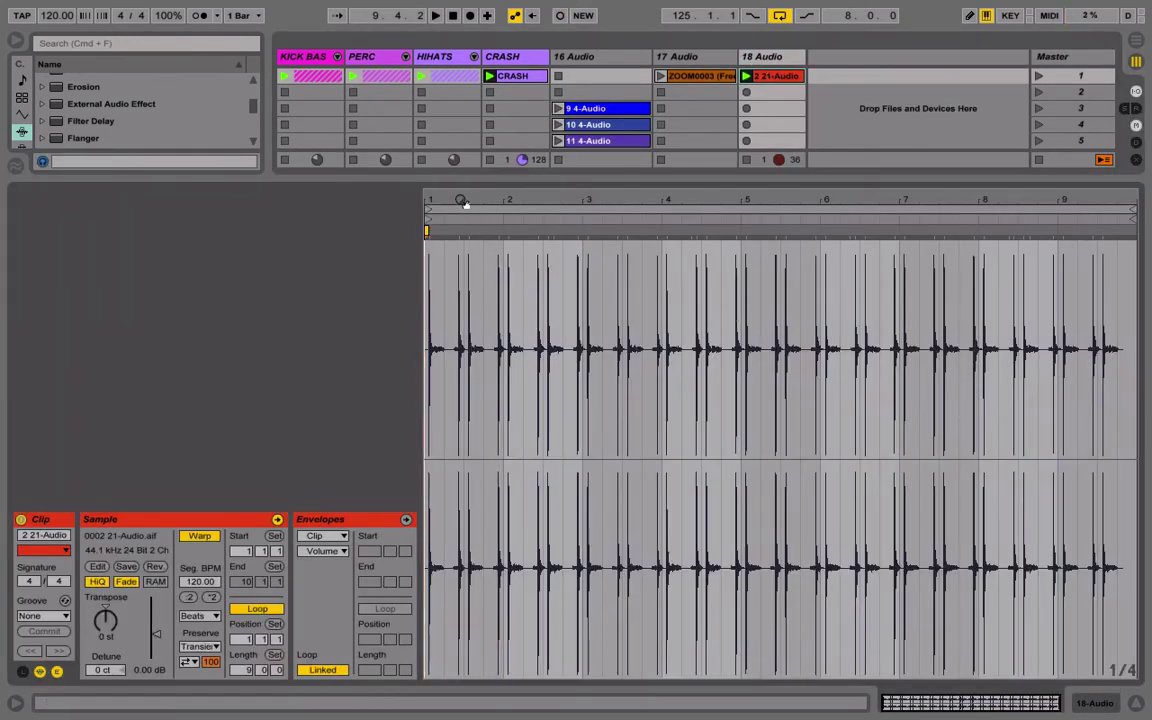
left_click_drag(462, 202, 647, 330)
right_click(670, 256)
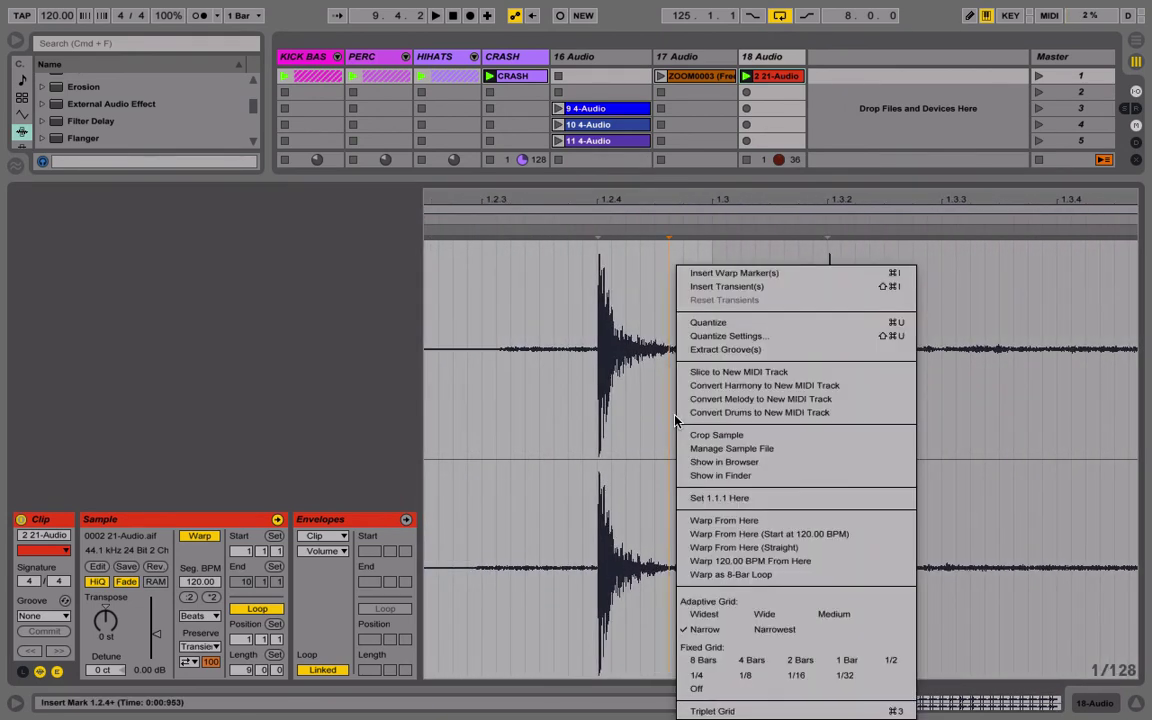
left_click(797, 674)
left_click_drag(627, 234, 643, 397)
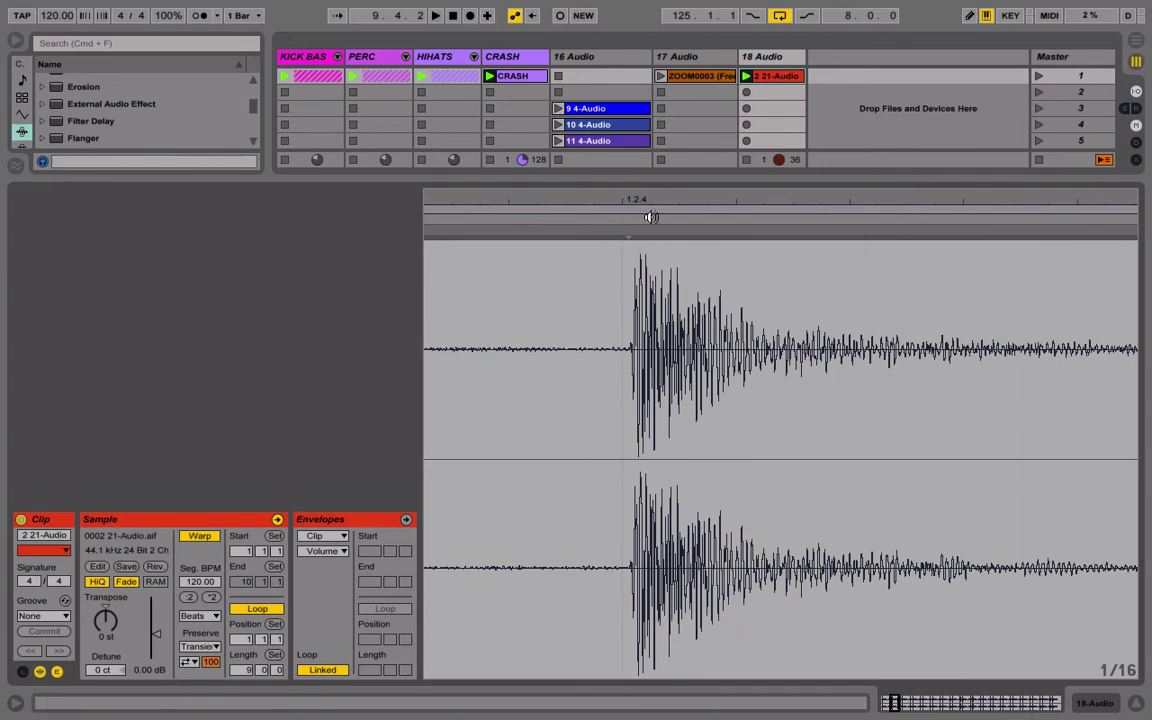
Set the recorded clip's loop from bar 2 to bar 4 and crop the sample to that two-bar section.
left_click_drag(655, 198, 650, 50)
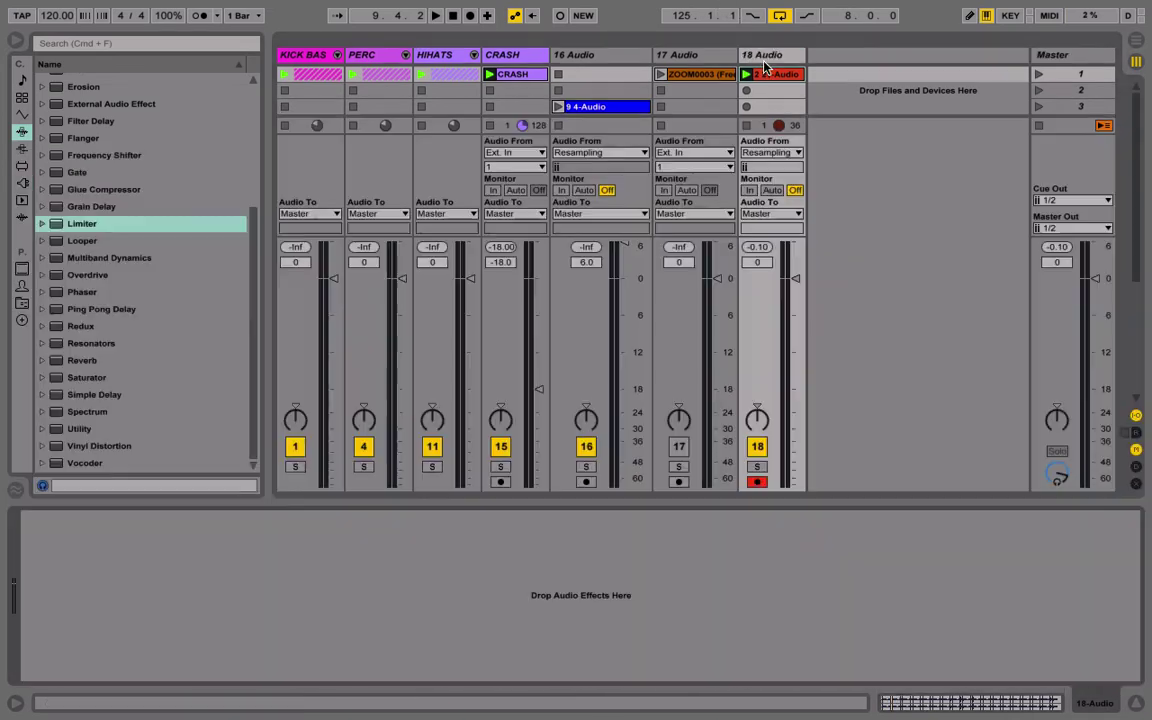
left_click(697, 55)
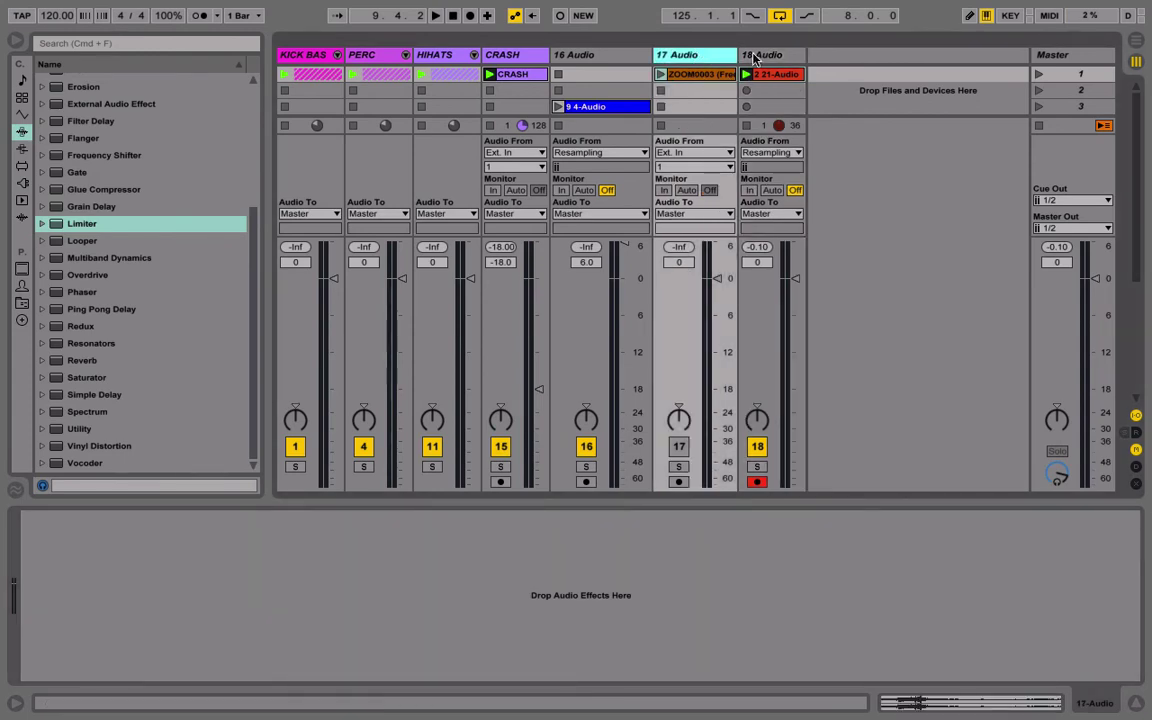
key("Right")
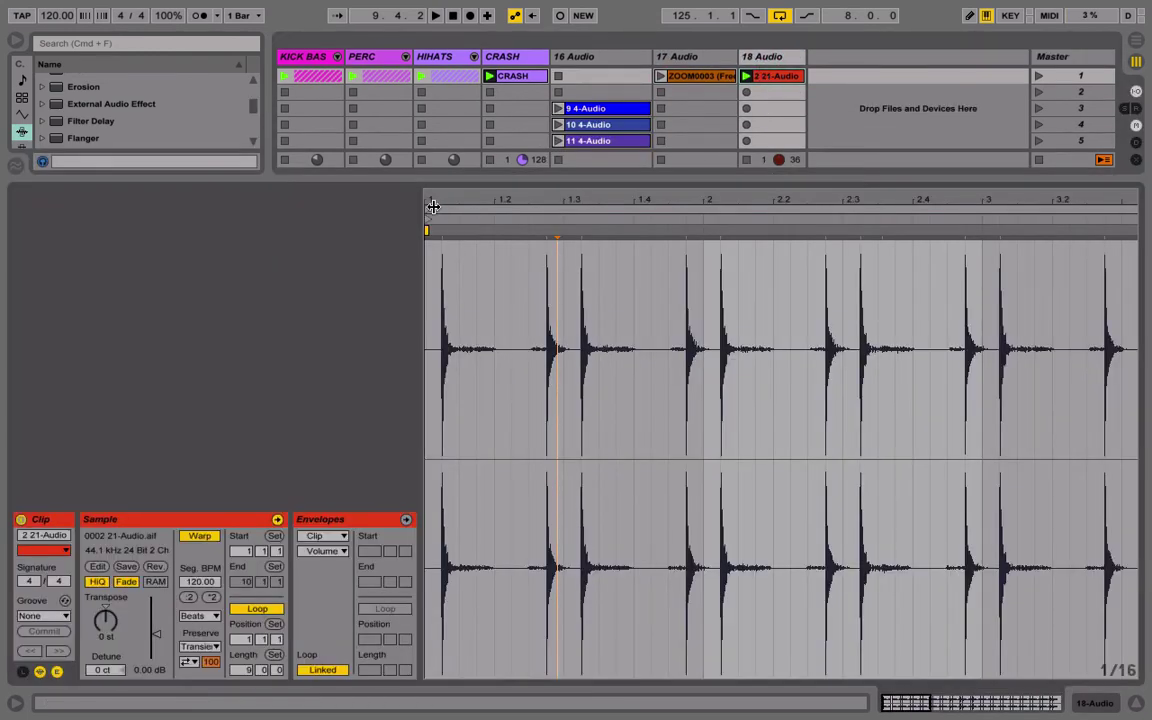
mouse_move(431, 207)
left_mouse_down()
mouse_move(432, 228)
mouse_move(591, 246)
mouse_move(707, 242)
left_mouse_up()
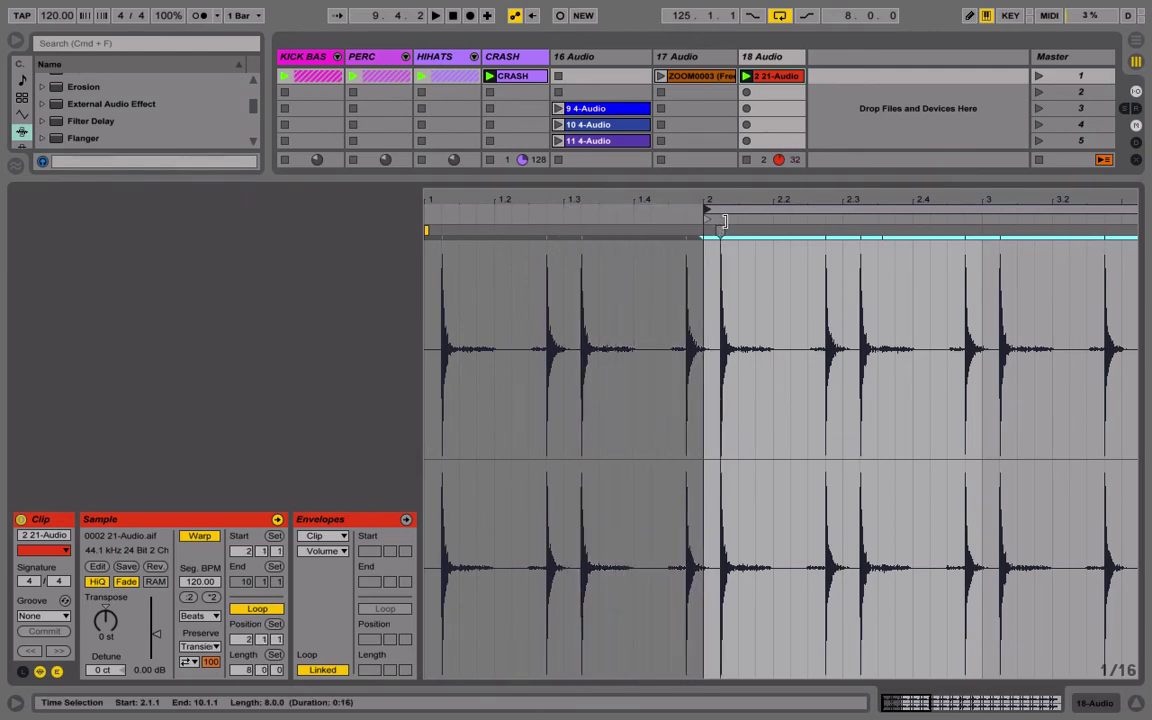
left_click_drag(784, 200, 582, 150)
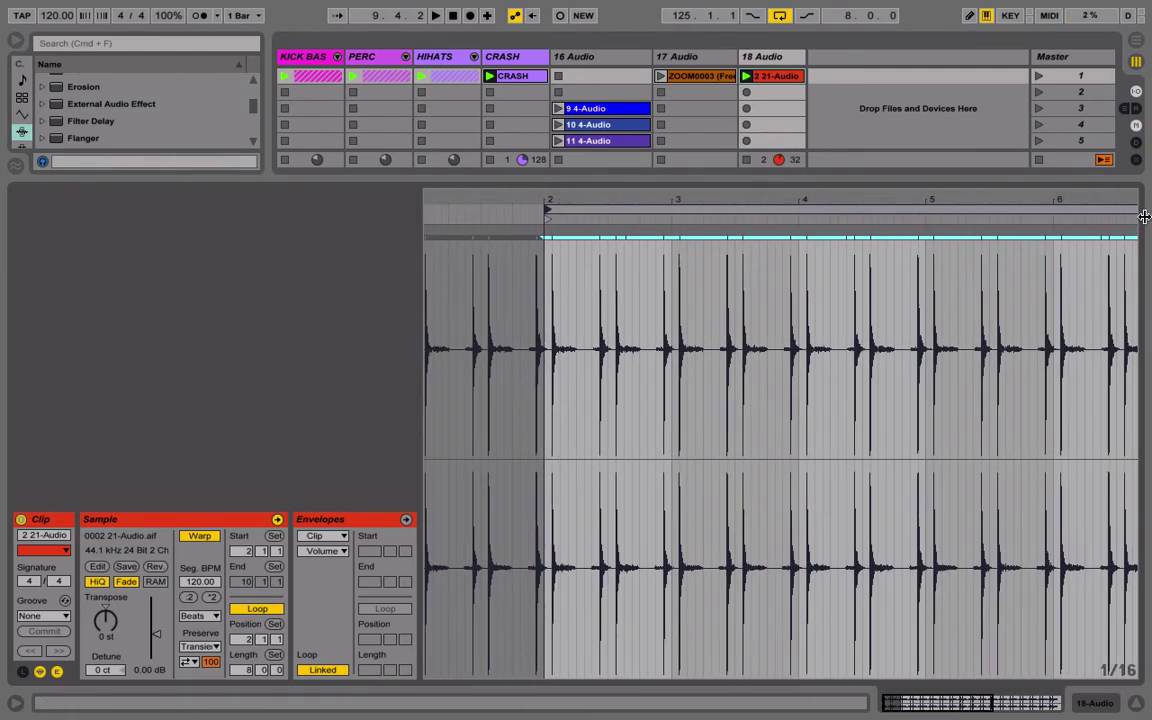
left_click_drag(1133, 210, 843, 247)
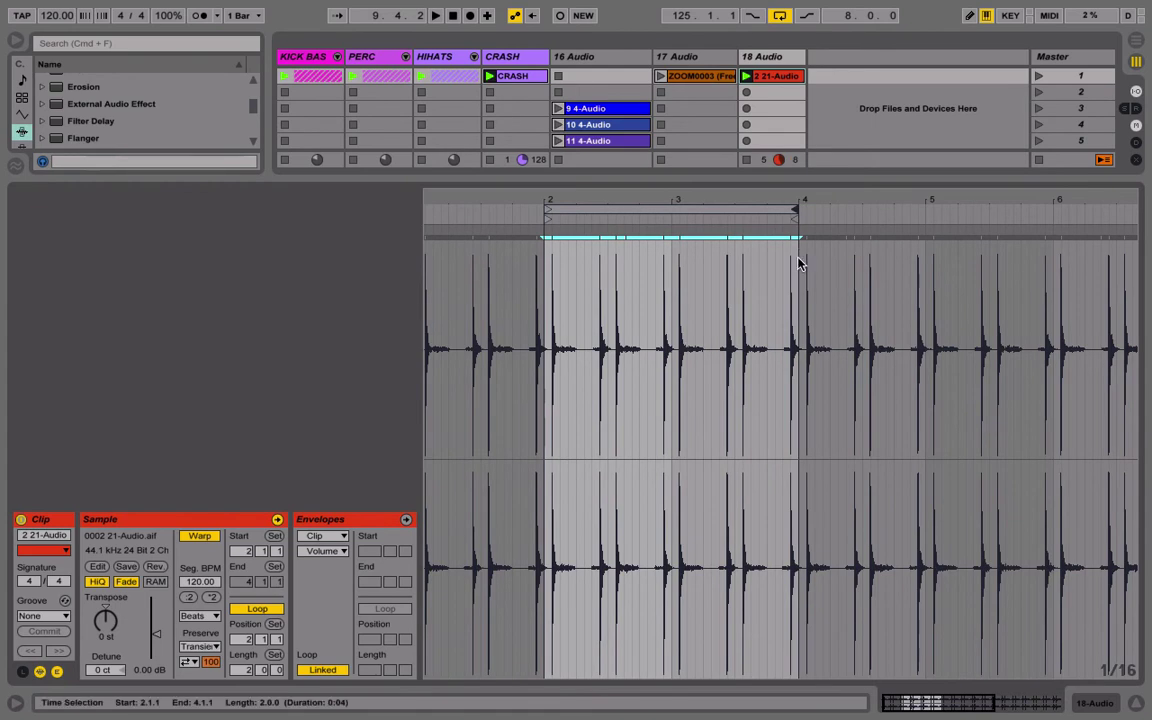
right_click(668, 335)
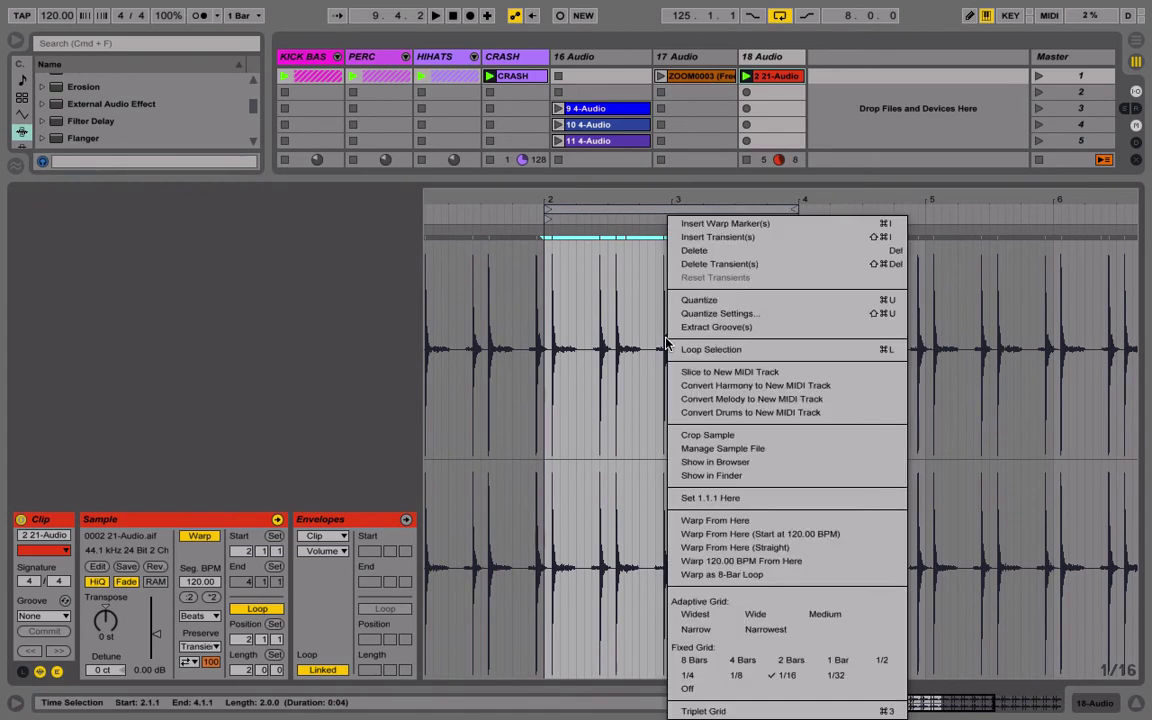
left_click(710, 435)
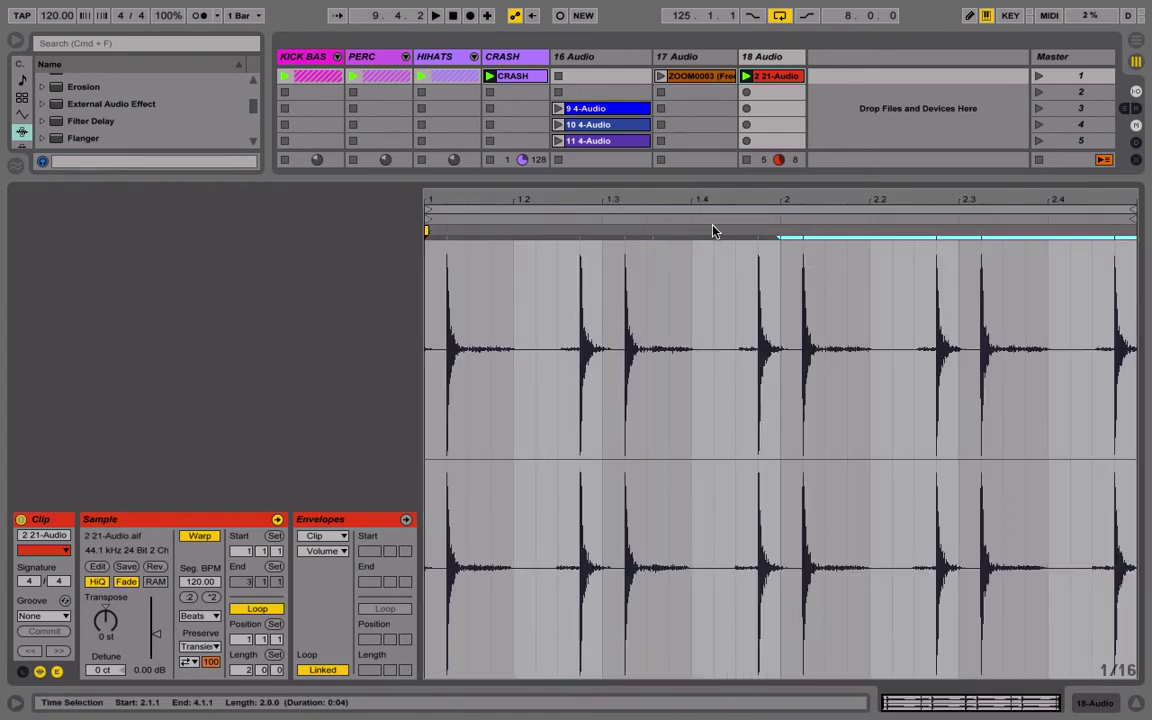
Play the cropped clip and rename its track PERC LOOP 2.
left_click(748, 80)
left_click(762, 56)
right_click(765, 57)
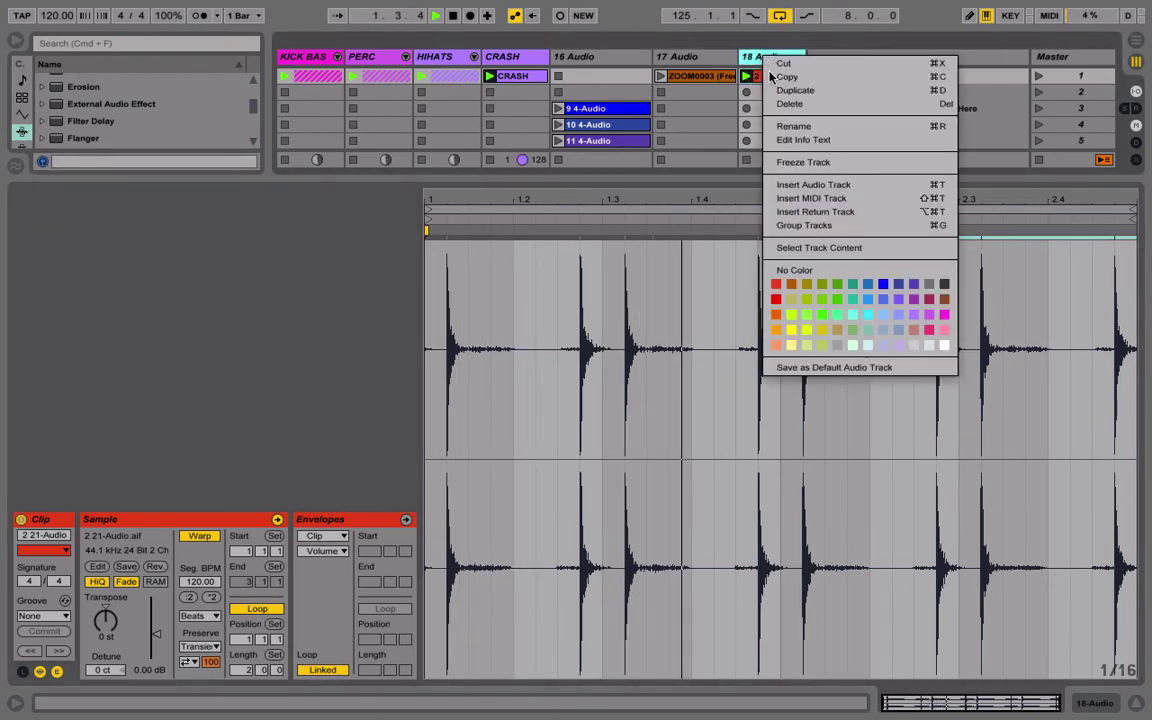
left_click(802, 126)
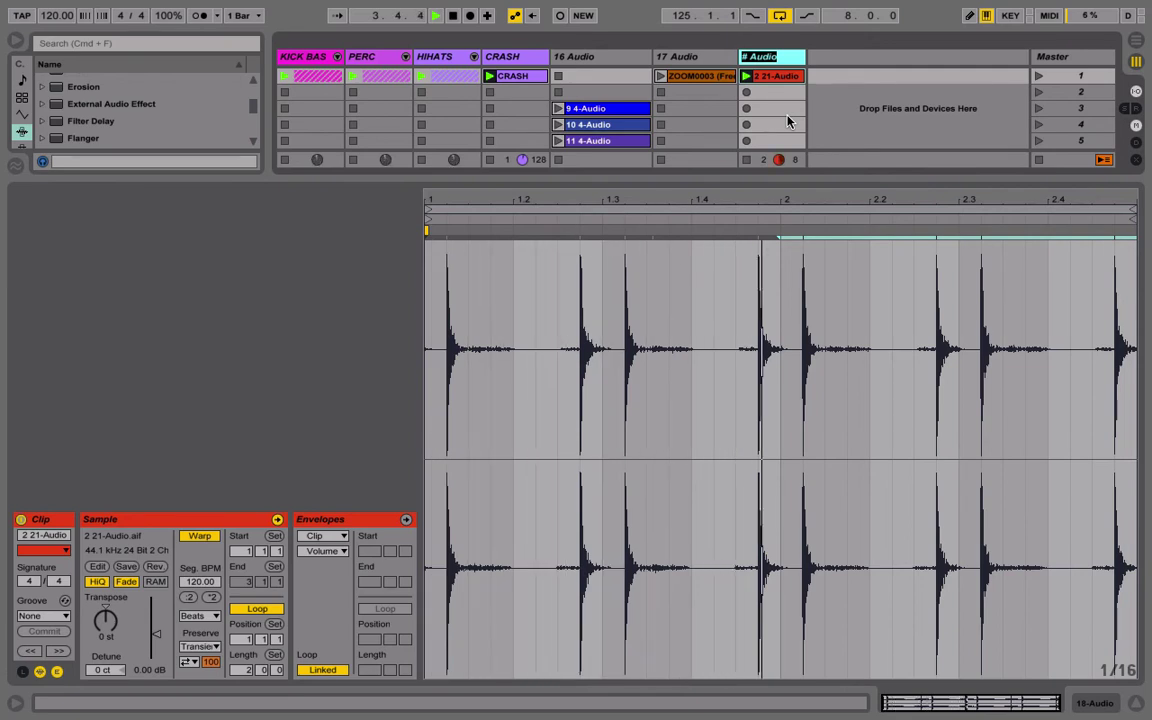
type("PERC LO")
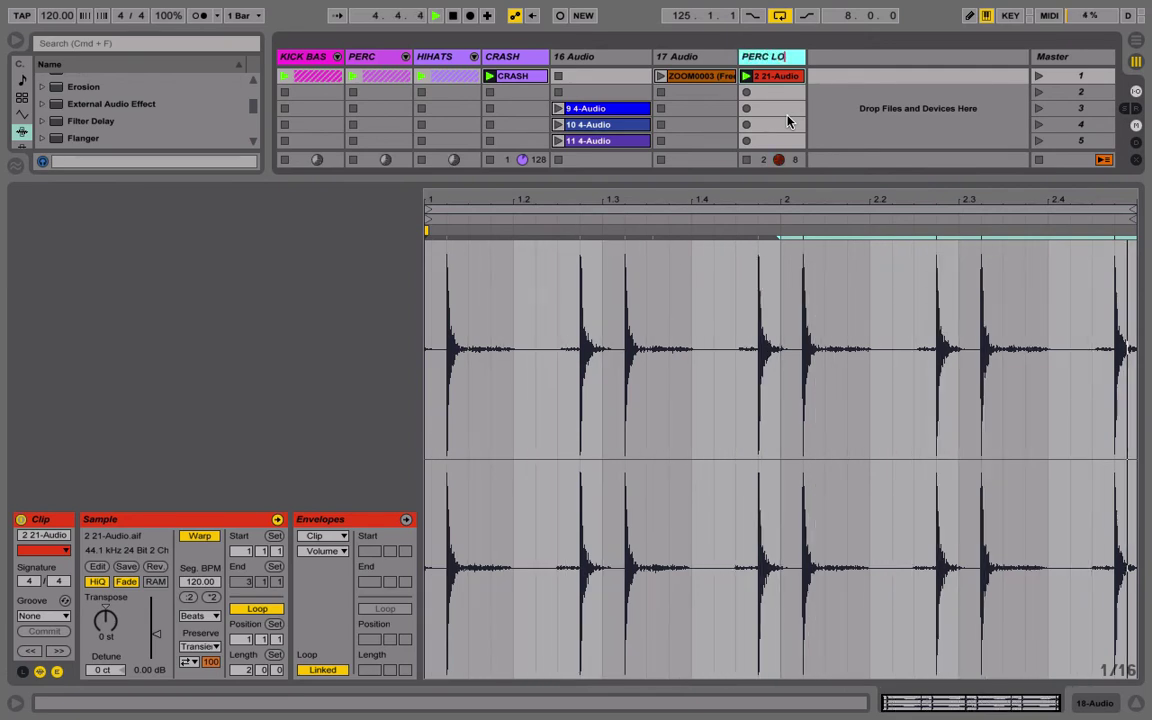
type("OP 2")
key("Return")
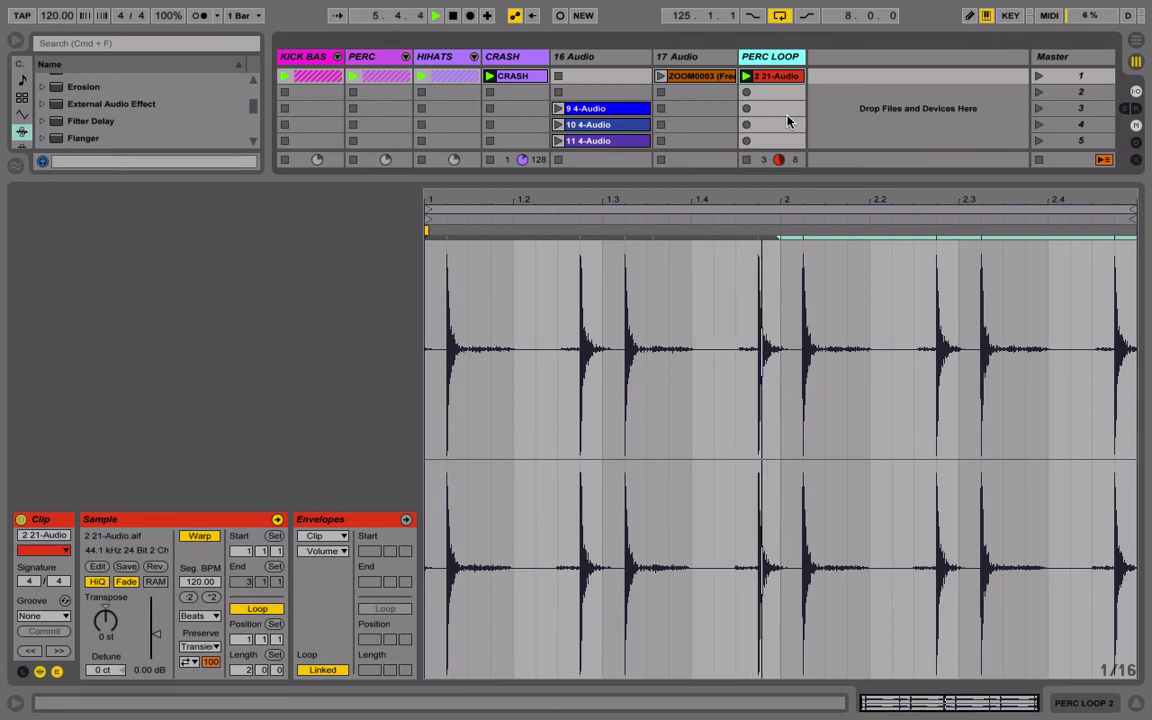
Rename the clip in the track's first slot as PERC LOOP.
right_click(784, 77)
left_click(836, 148)
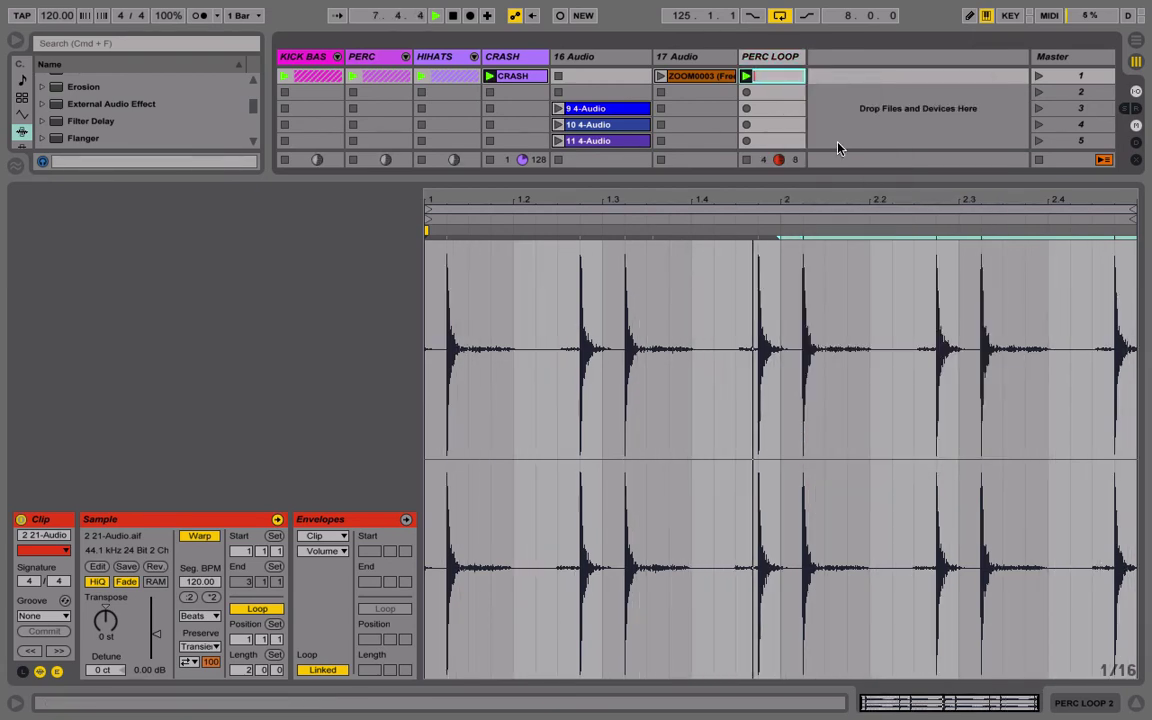
type("PERC L")
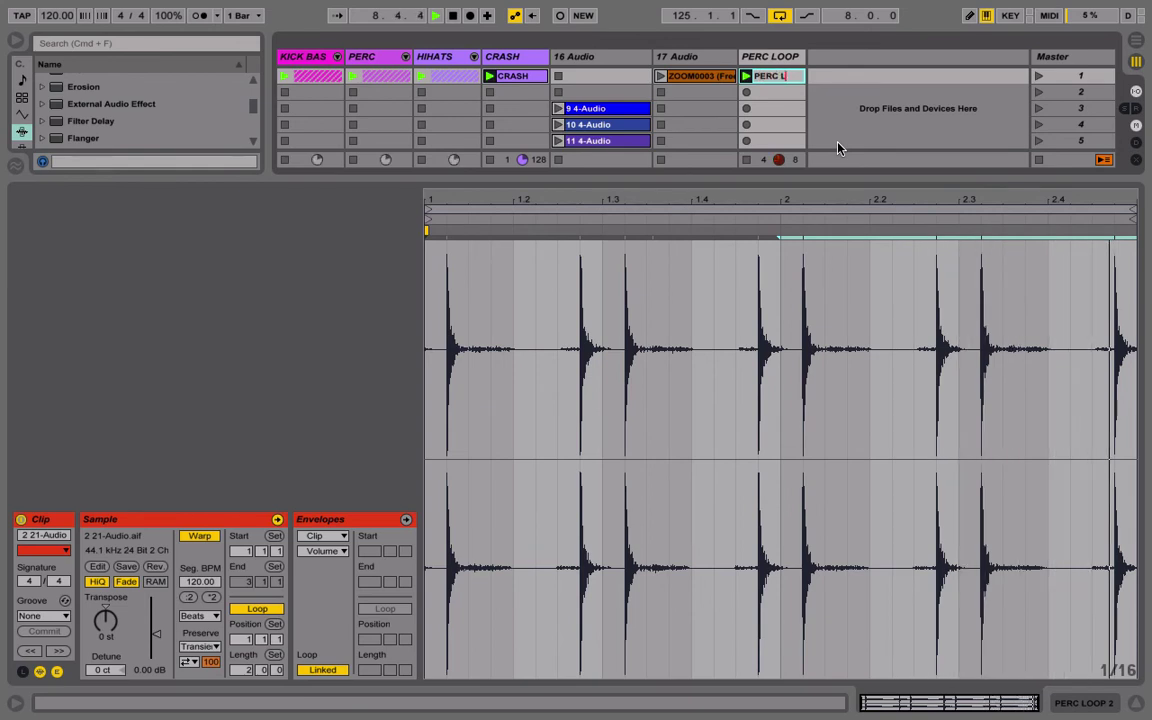
type("OOP")
key("Return")
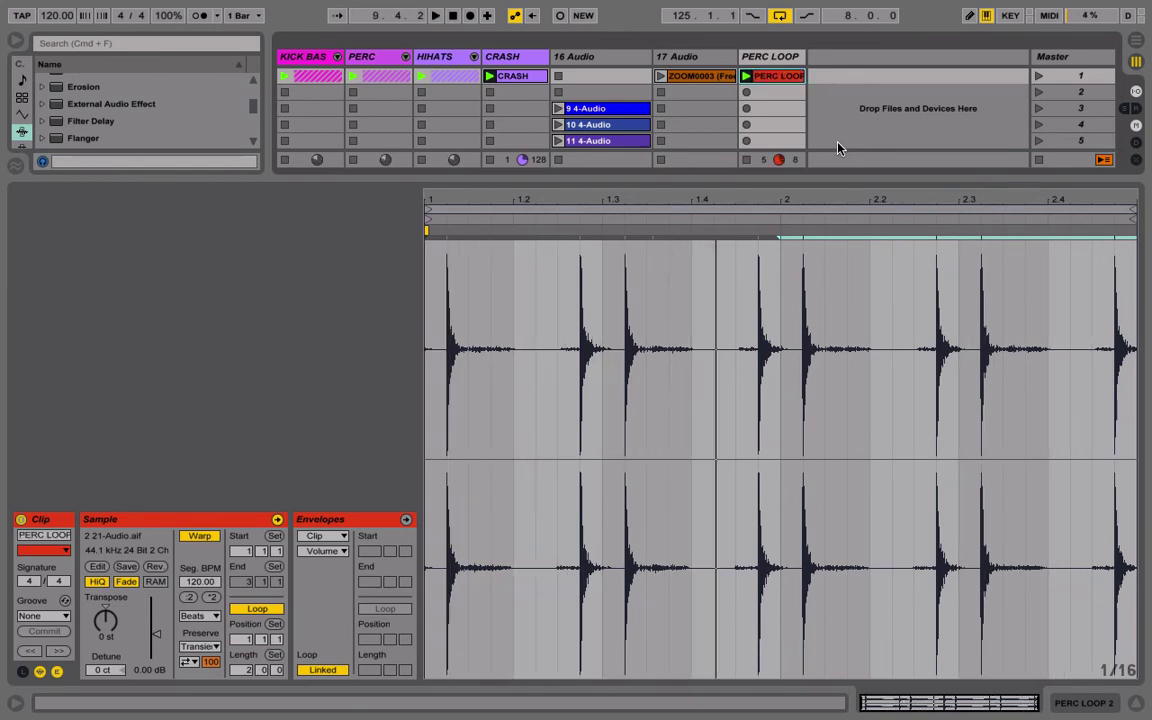
Colour both the PERC LOOP 2 track and its clip the same purple as the PERC group.
right_click(762, 57)
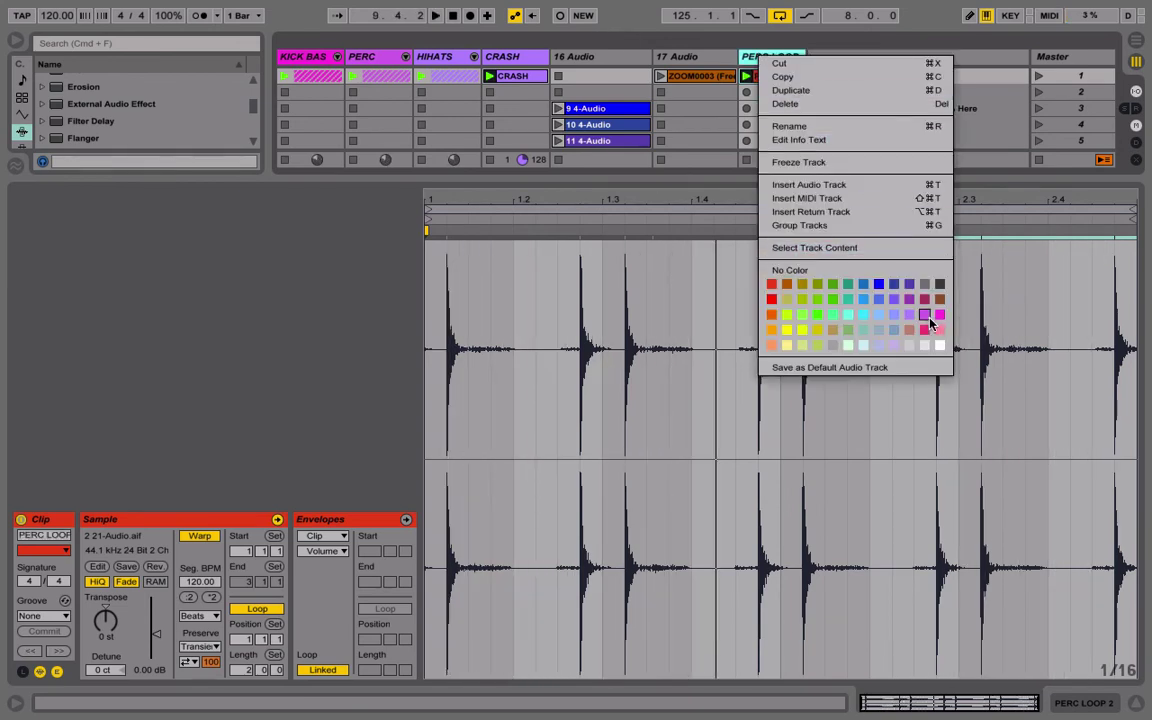
left_click(930, 320)
right_click(788, 77)
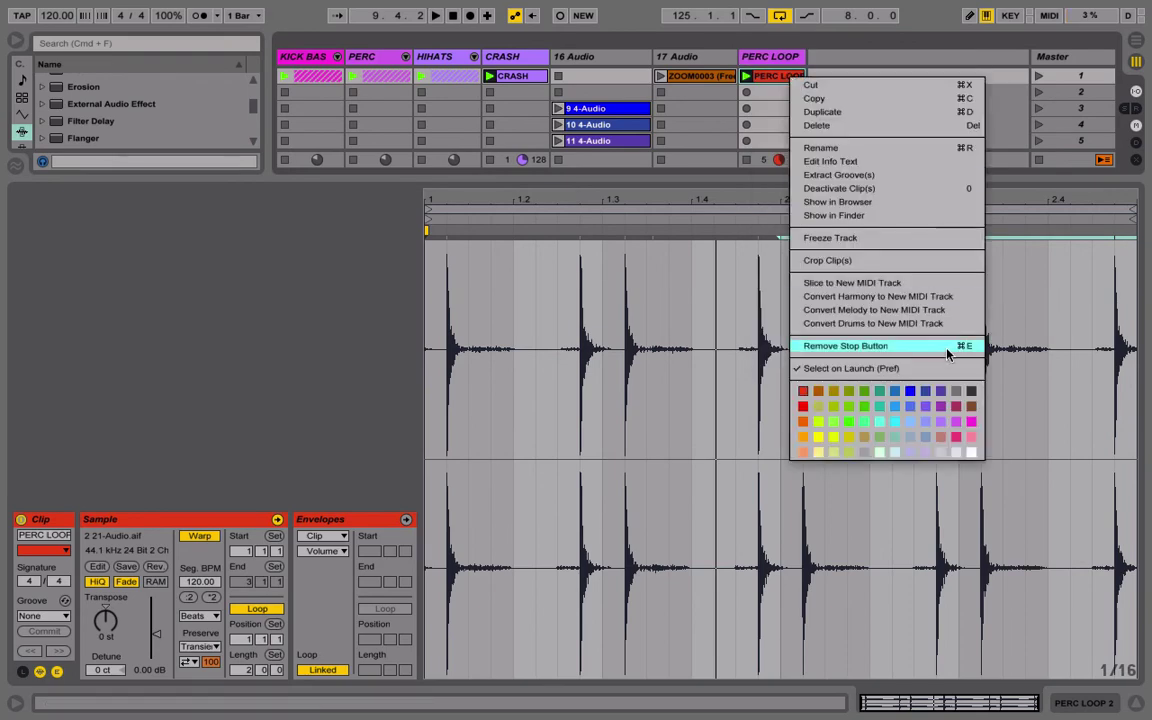
left_click(957, 422)
right_click(787, 64)
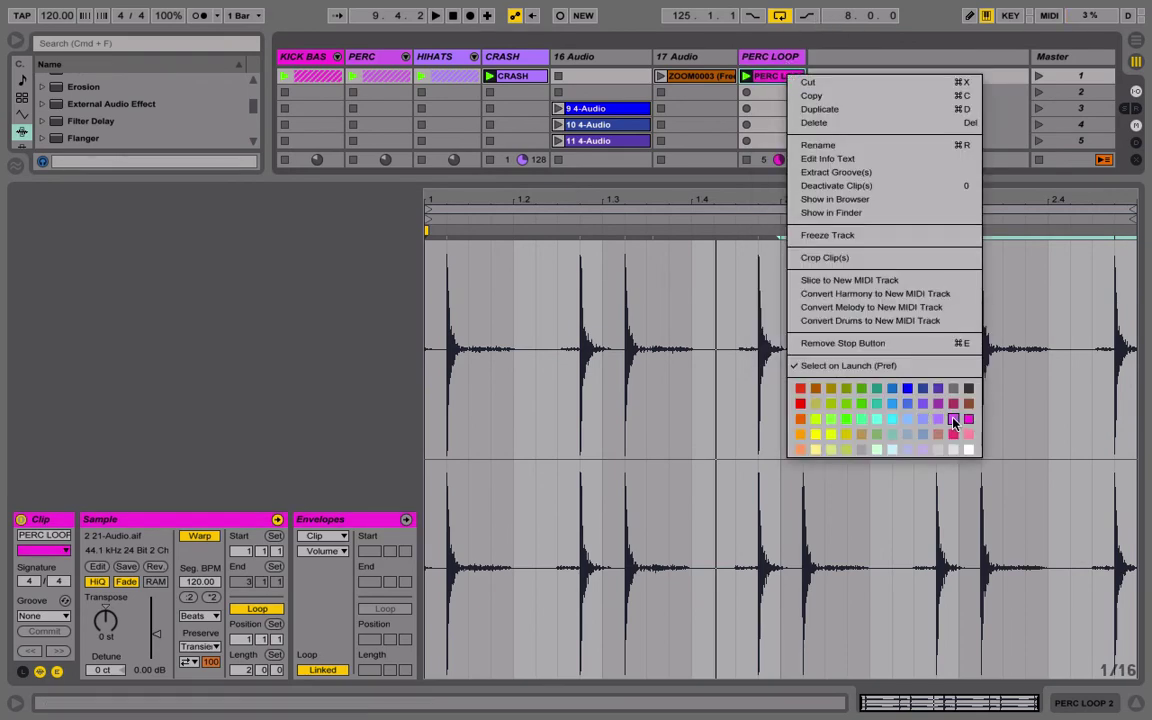
left_click(805, 56)
Set the PERC LOOP 2 track's volume to -15 dB and play the session to hear it in the mix.
double_click(783, 62)
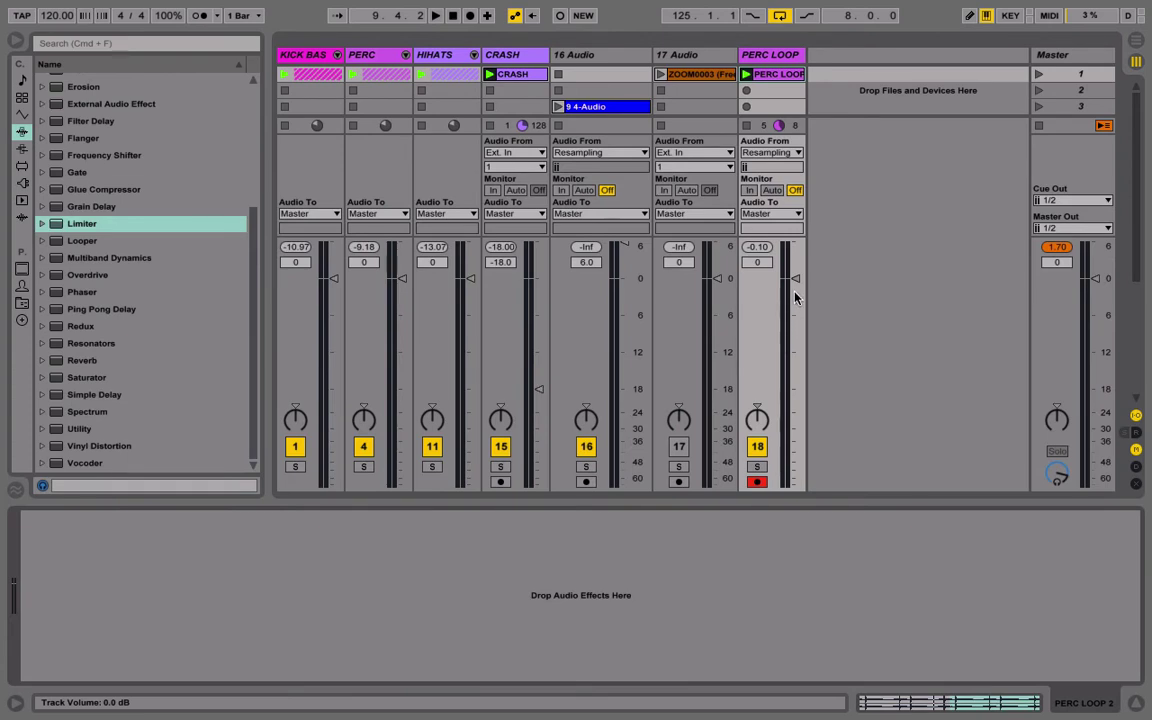
left_click_drag(795, 297, 795, 390)
key("space")
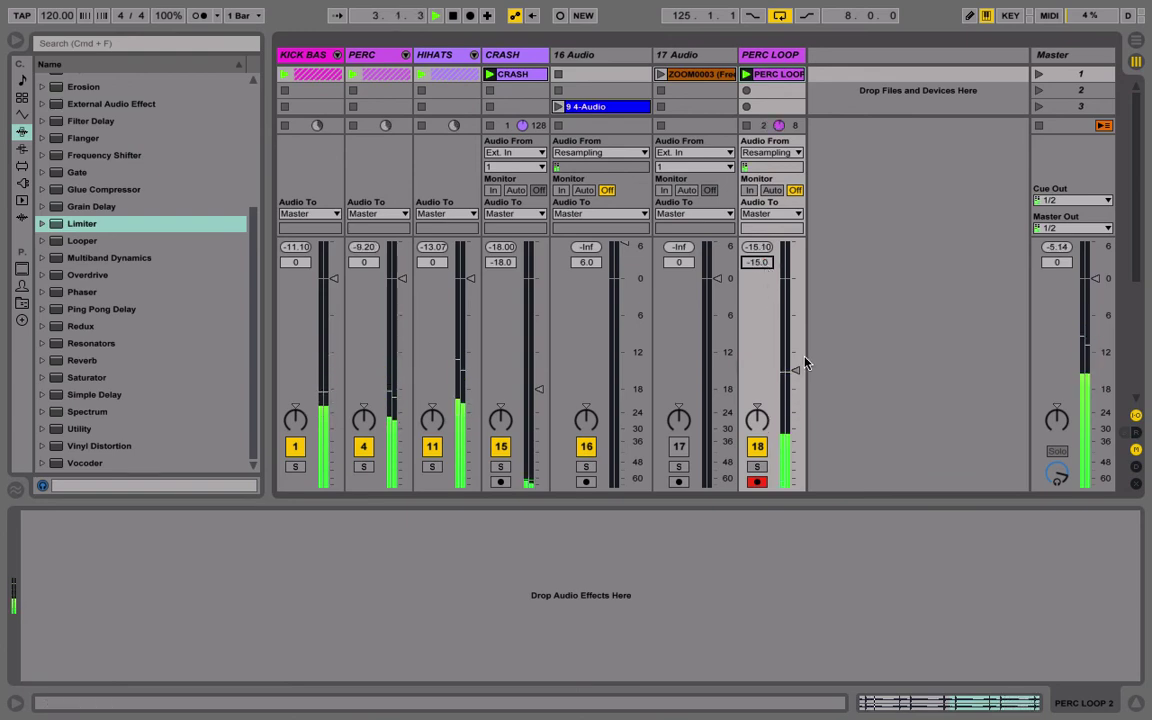
Move the PERC LOOP 2 track into the PERC group and place it directly after REV CLAP.
left_click_drag(767, 56, 383, 57)
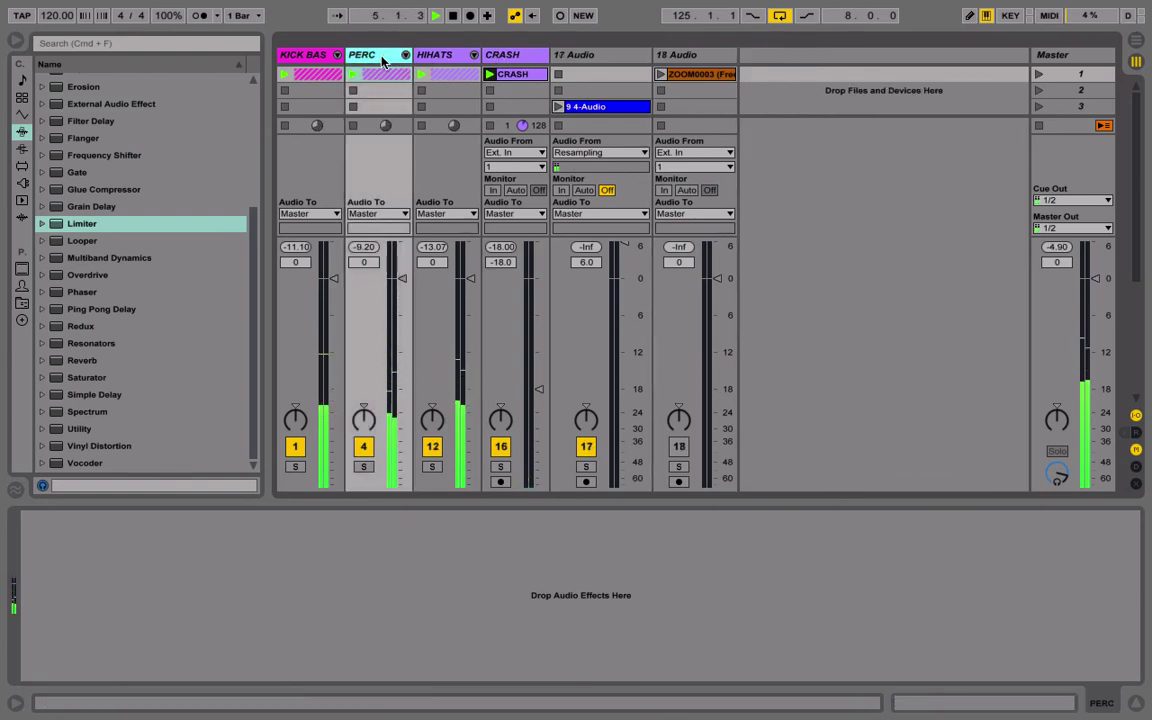
left_click(406, 55)
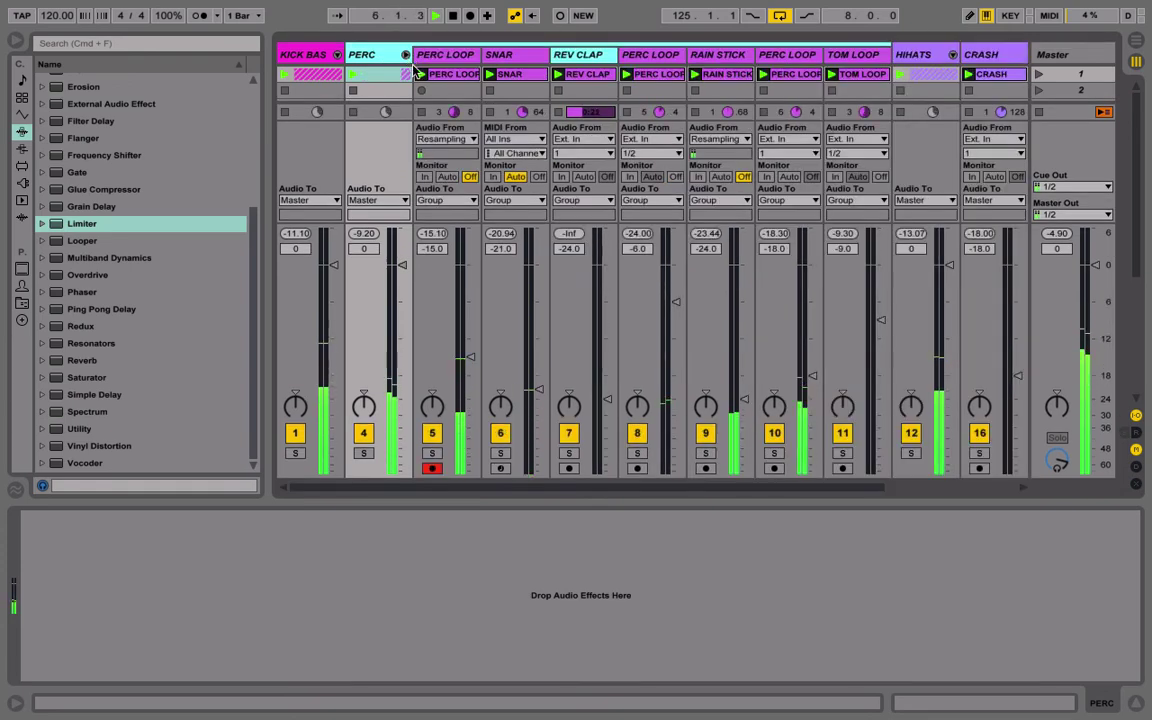
left_click(437, 57)
left_click_drag(437, 62, 612, 57)
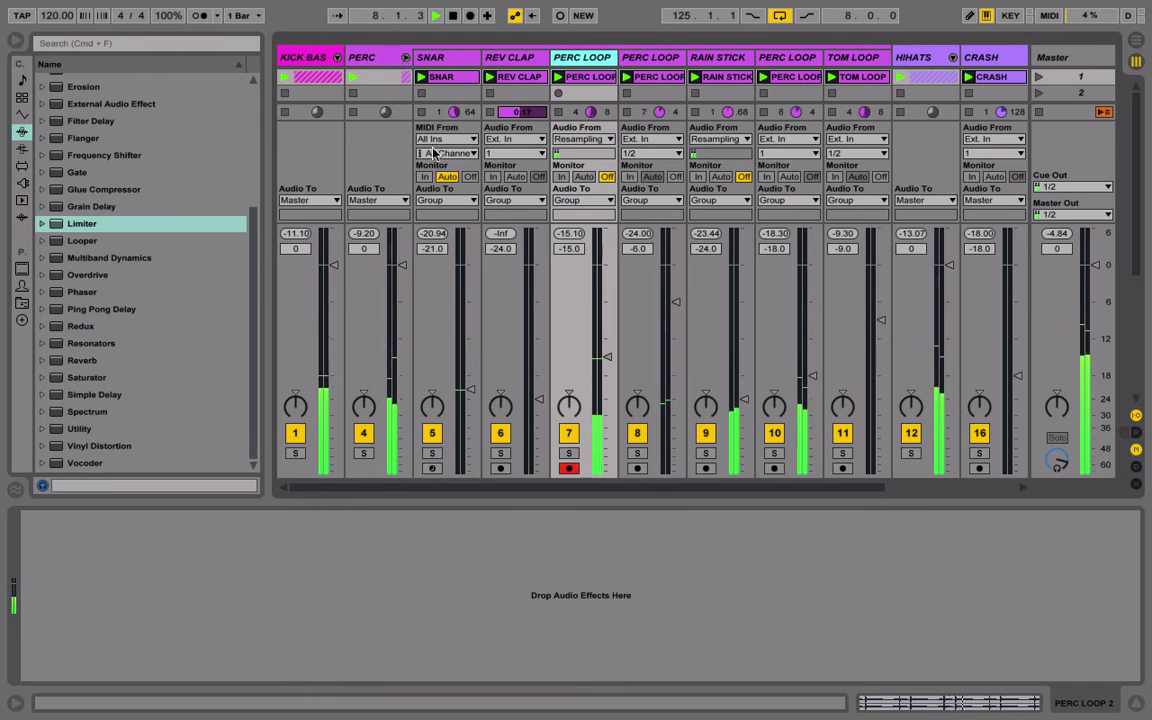
Lower the PERC LOOP 2 track's volume further, then collapse the PERC group with the track input/output section hidden and playback stopped.
left_click_drag(606, 357, 606, 375)
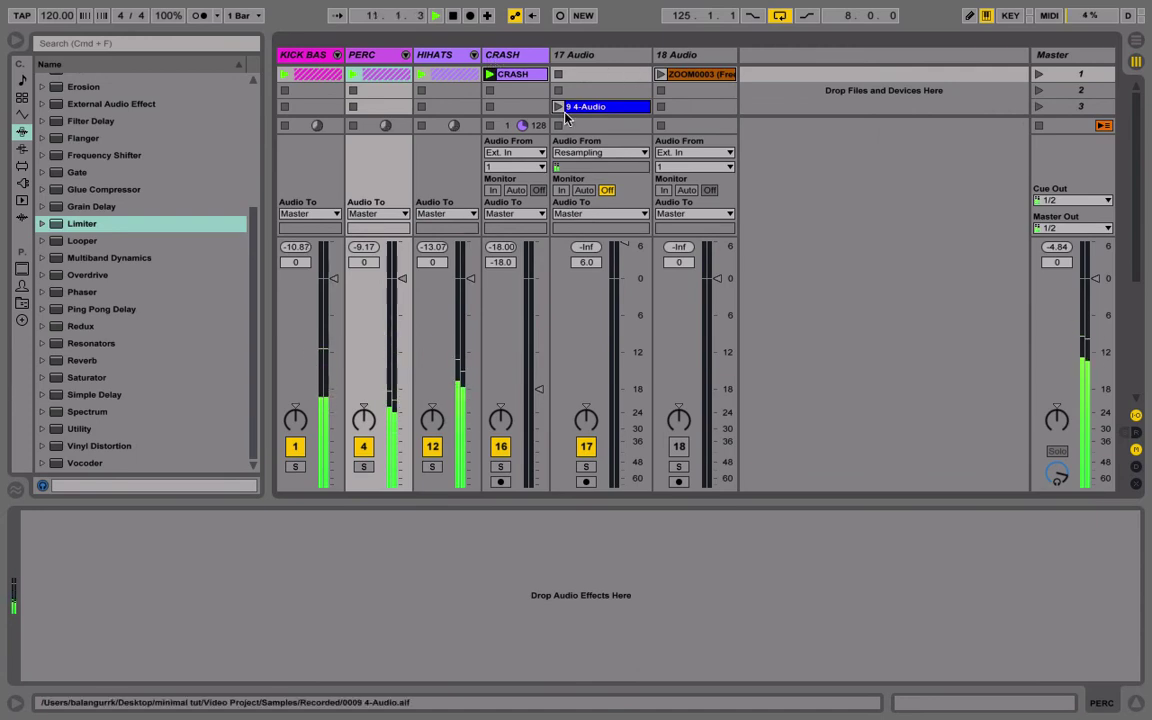
left_click(1136, 416)
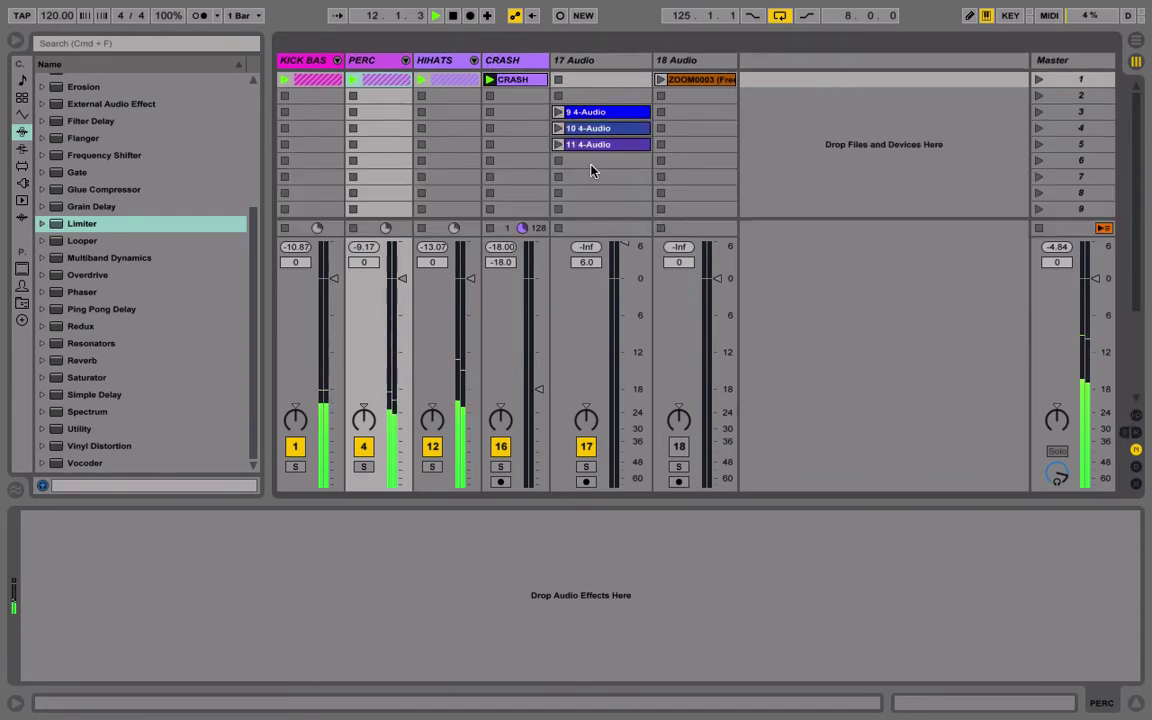
left_click(453, 17)
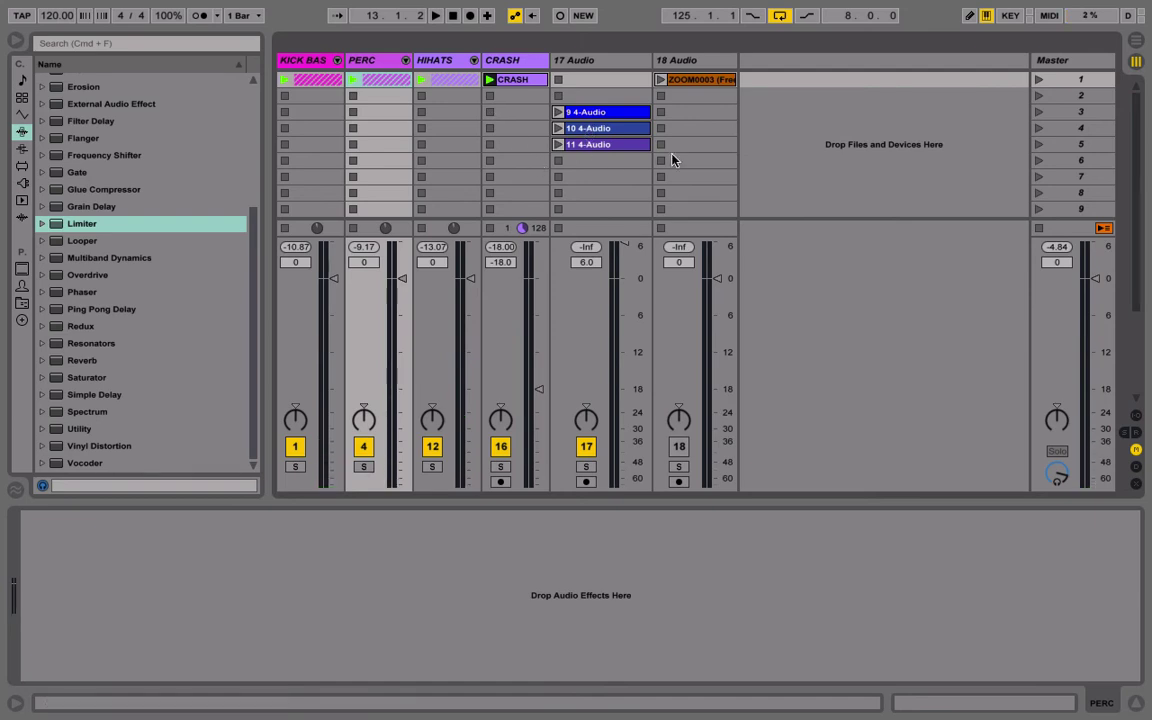
Audition the clip 9 4-Audio with track 17 soloed, and delete that clip.
left_click(558, 112)
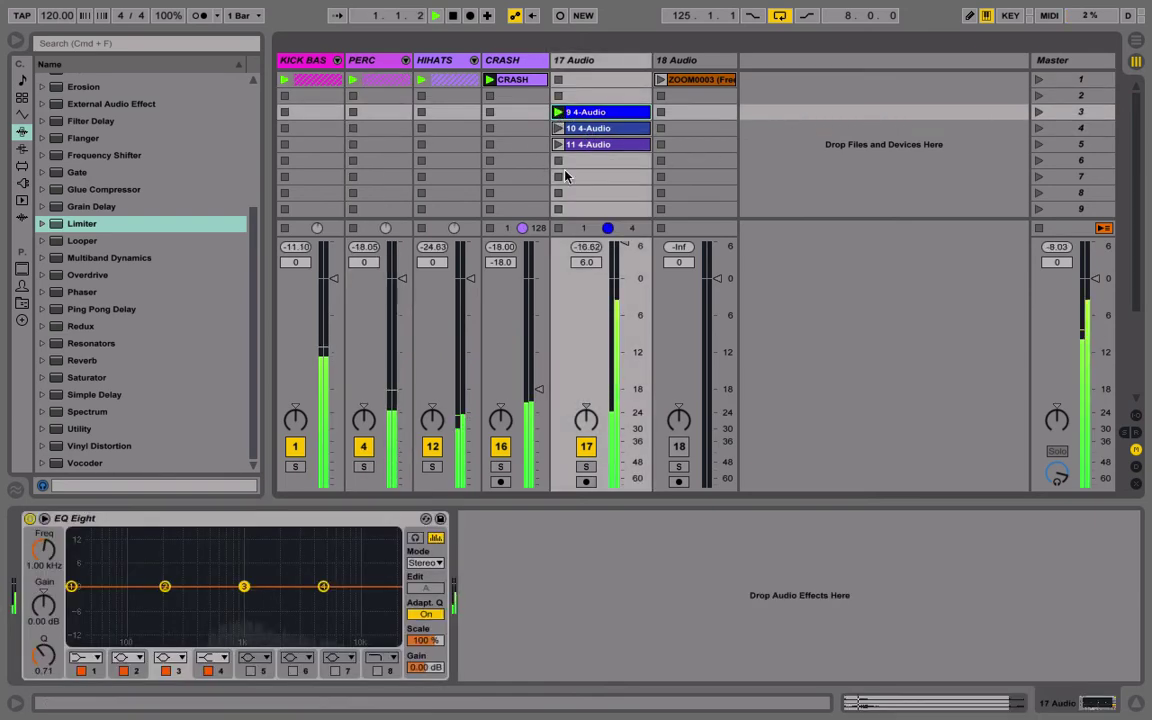
left_click(587, 467)
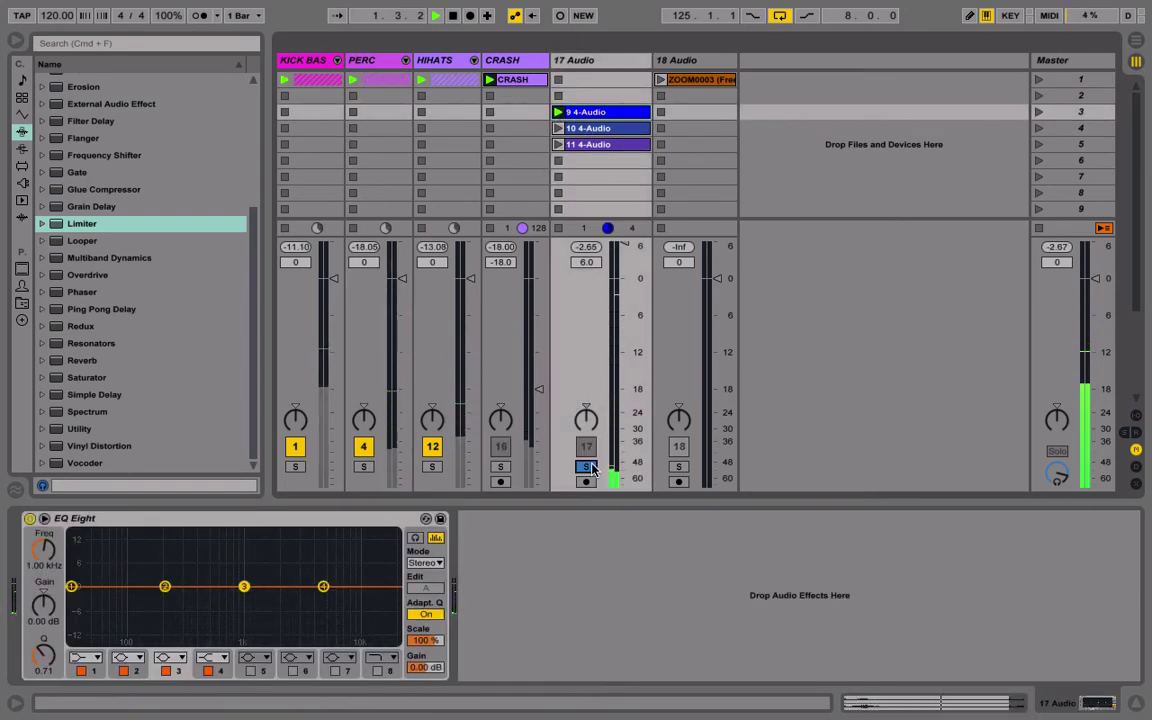
left_click(588, 112)
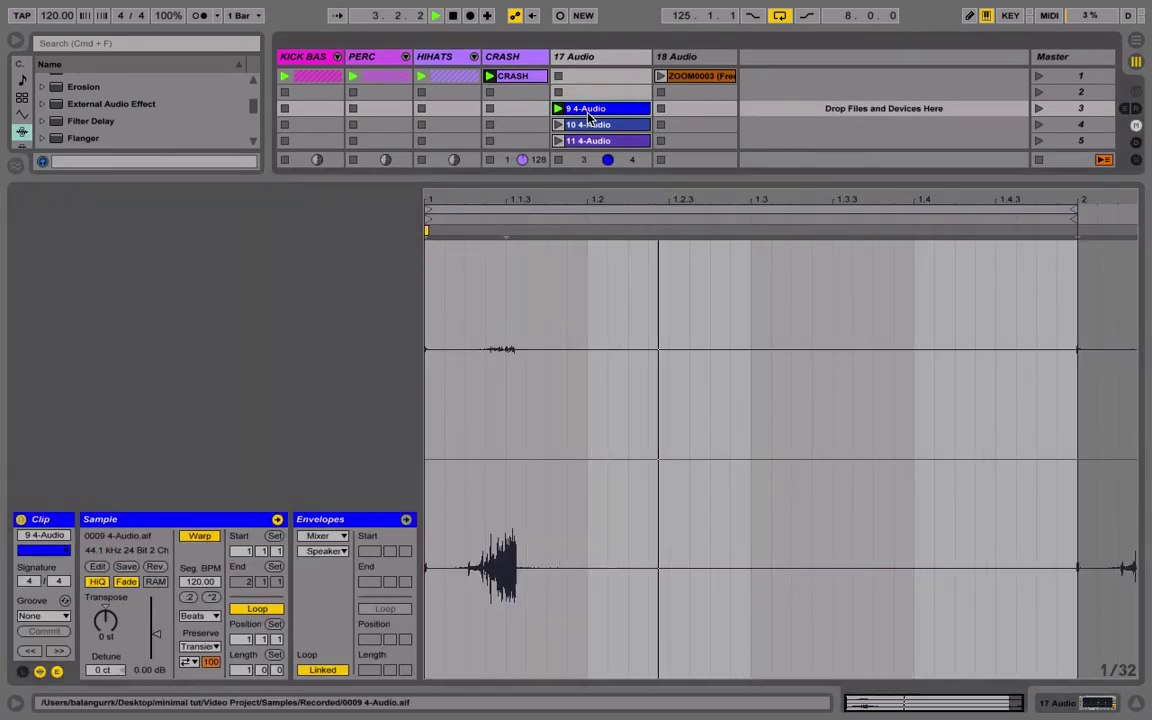
key("Delete")
Audition the clips 10 4-Audio and 11 4-Audio on the soloed track 17.
left_click(588, 128)
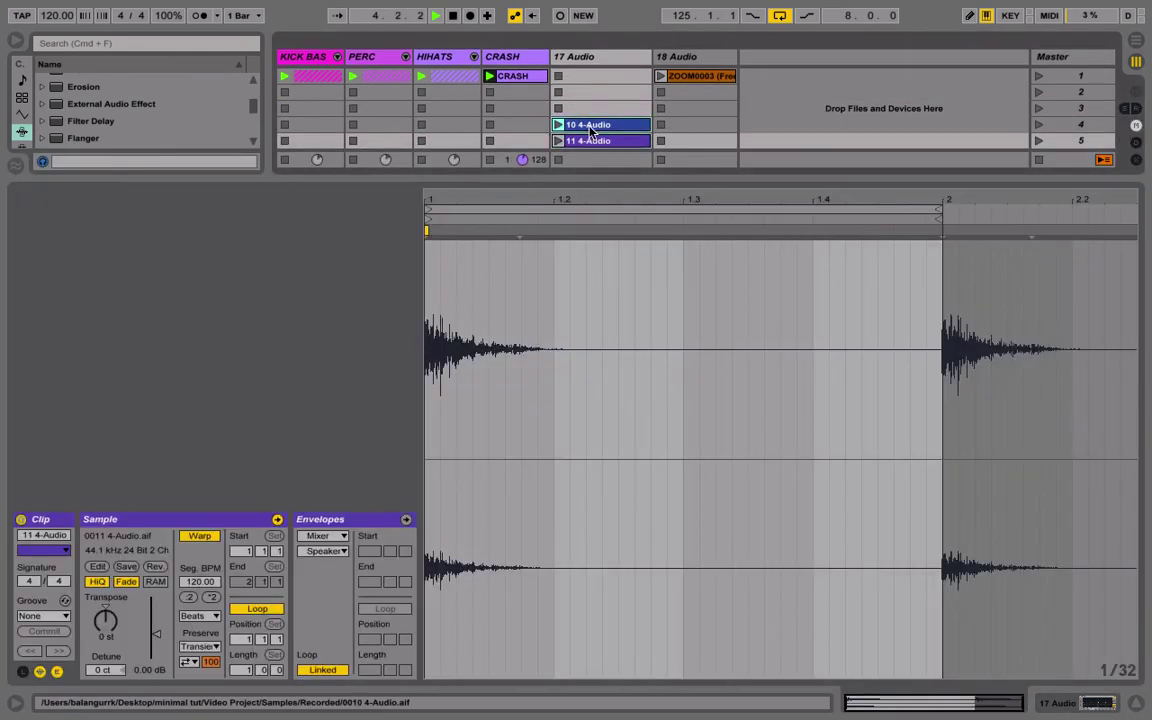
left_click(557, 125)
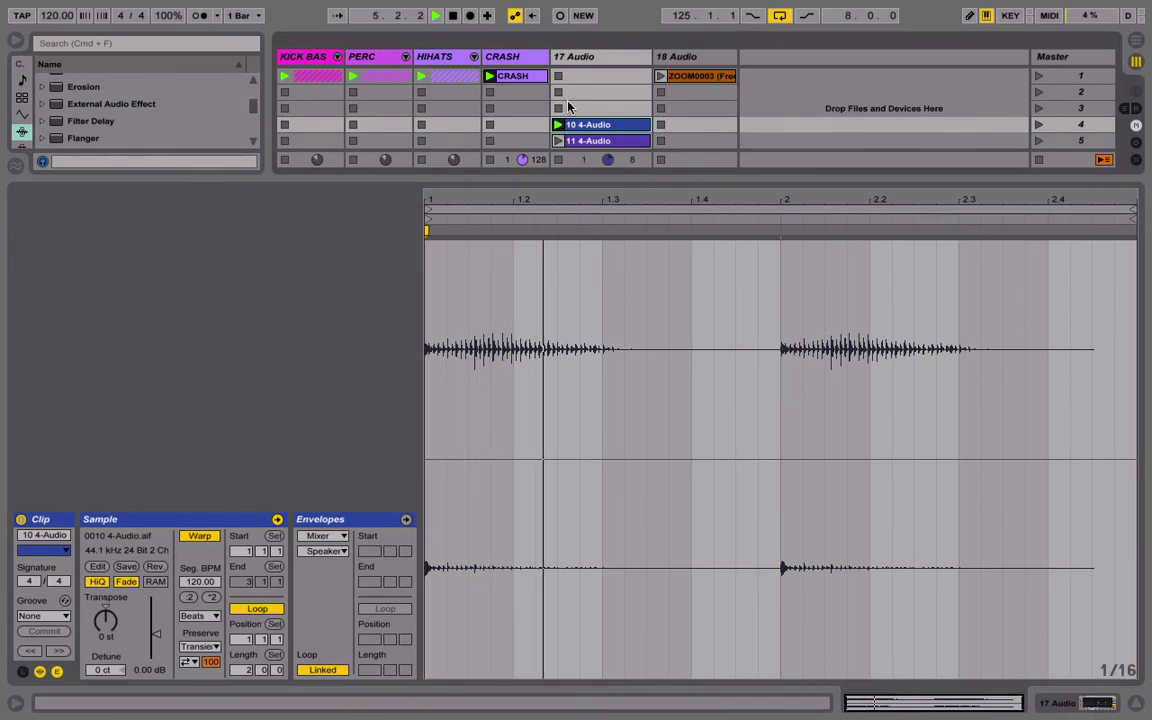
left_click(588, 57)
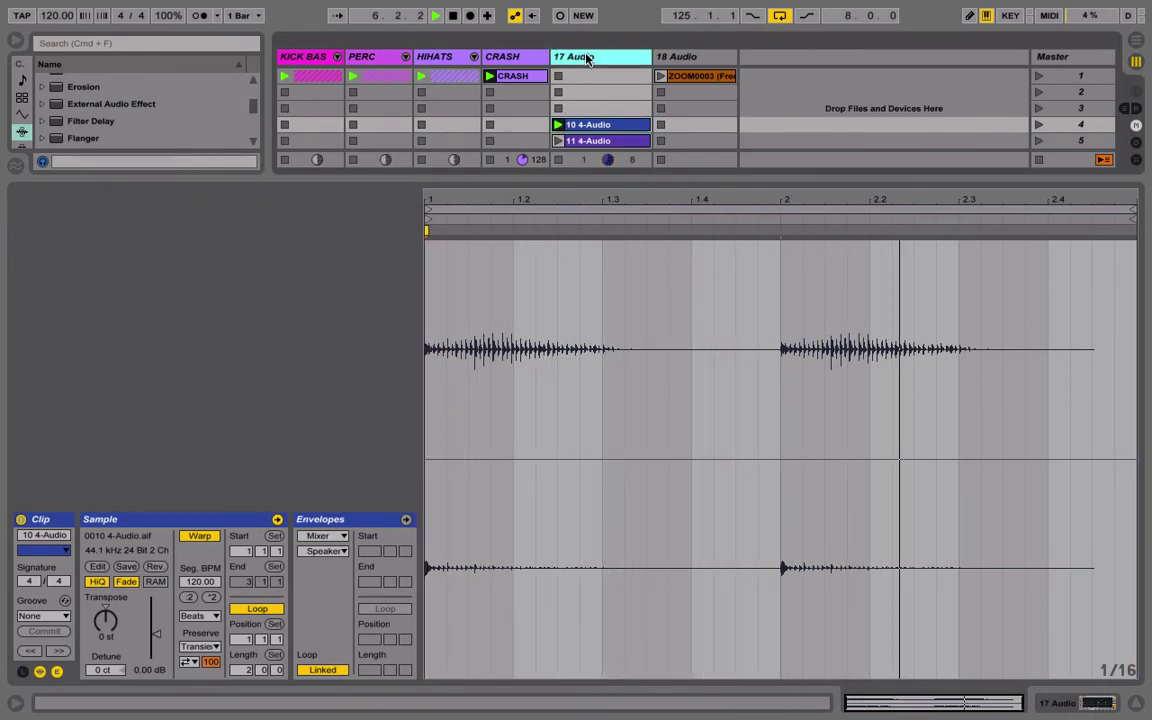
left_click(558, 145)
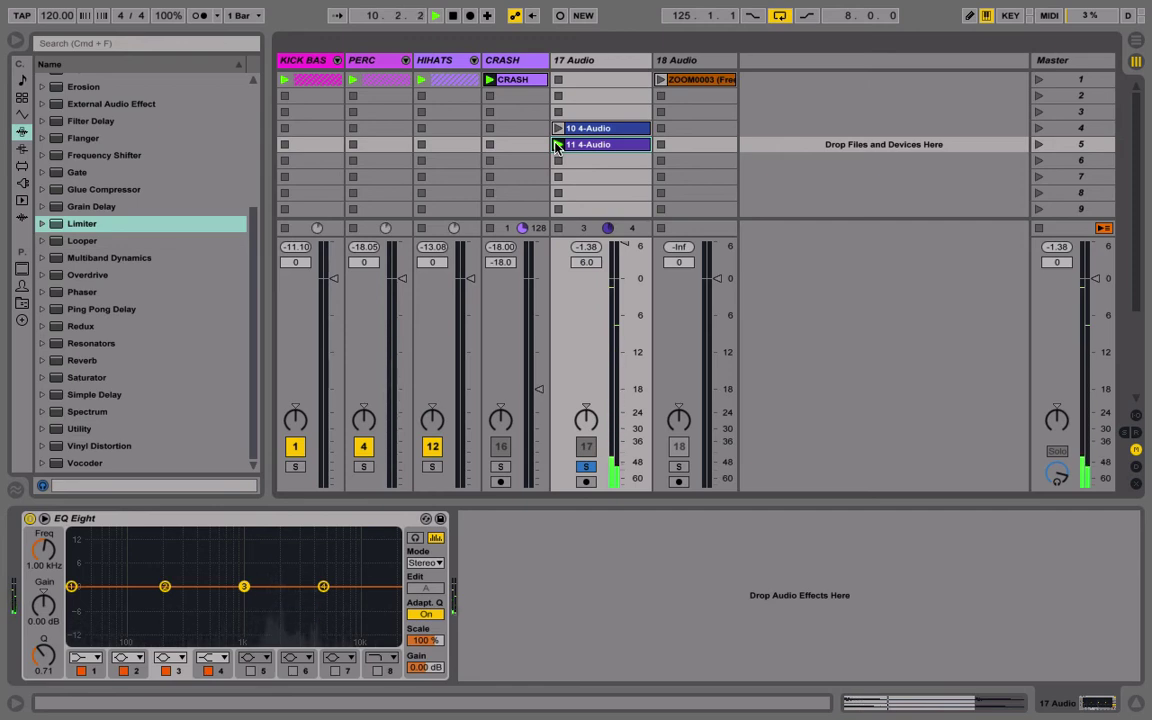
left_click(558, 129)
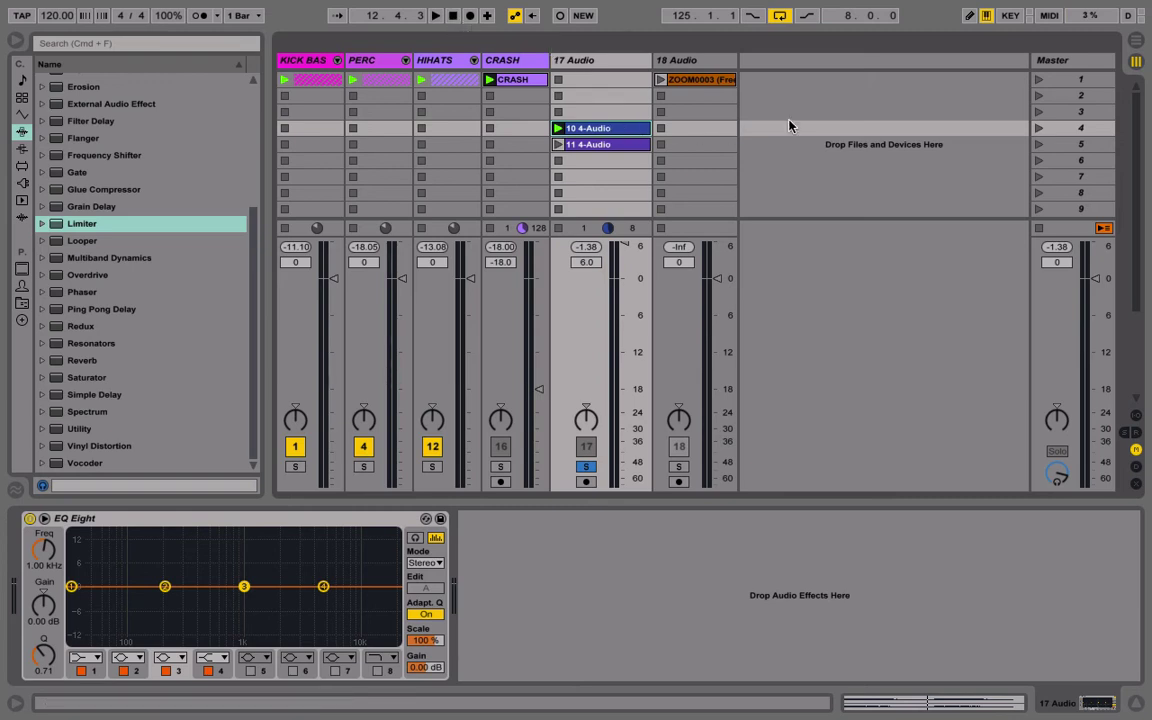
Insert a new audio track after track 18.
right_click(816, 110)
left_click(850, 113)
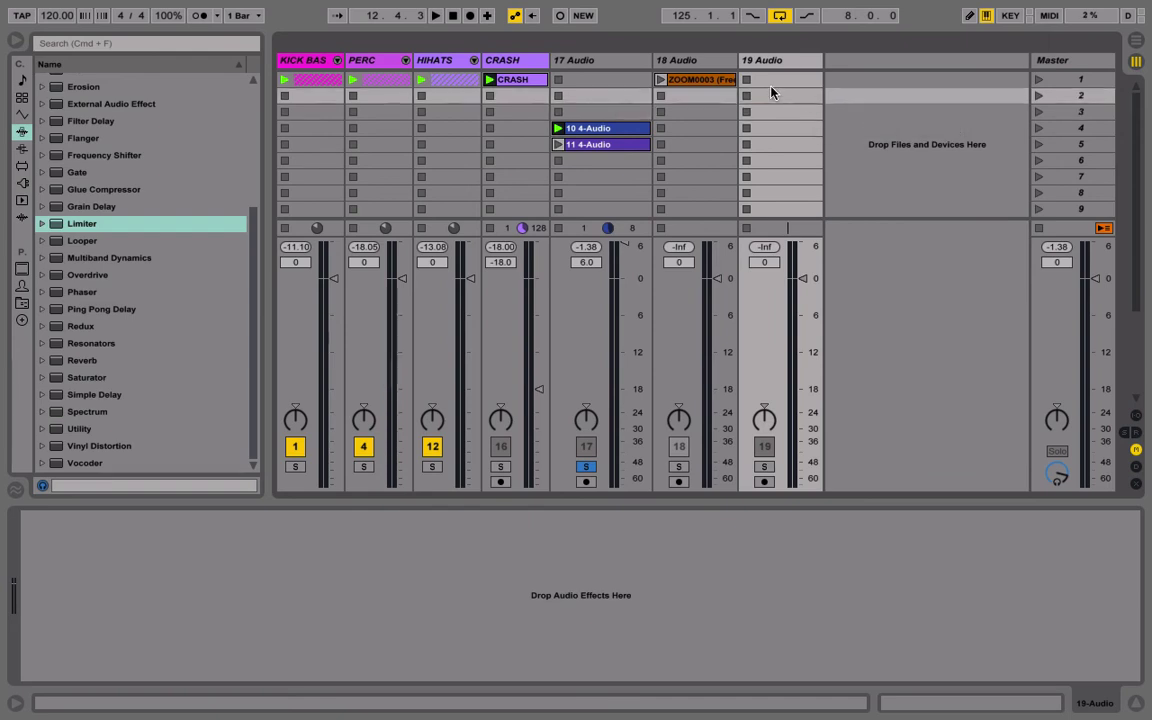
Move the clip 10 4-Audio from track 17 into the arrangement on track 19 at bar 125, folding track 18.
left_click(646, 130)
key("Tab")
left_click_drag(646, 130, 515, 395)
scroll(496, 368, "up", 4)
scroll(490, 374, "down", 4)
scroll(545, 352, "up", 4)
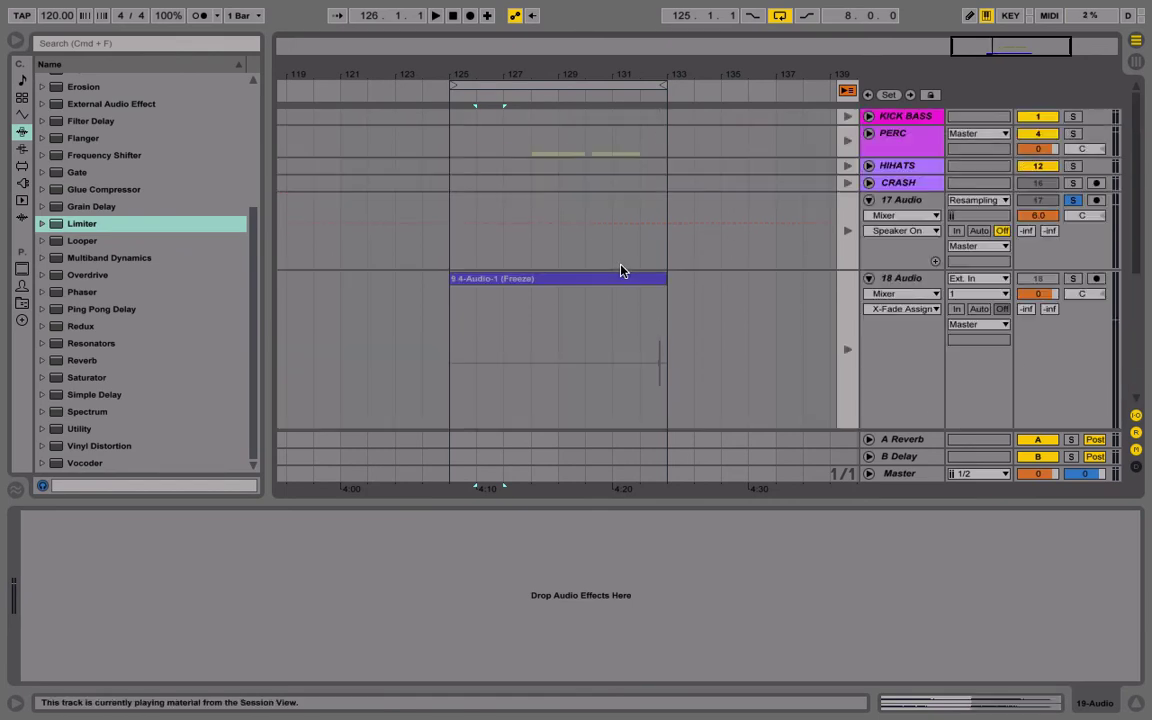
left_click(869, 280)
left_click(459, 331)
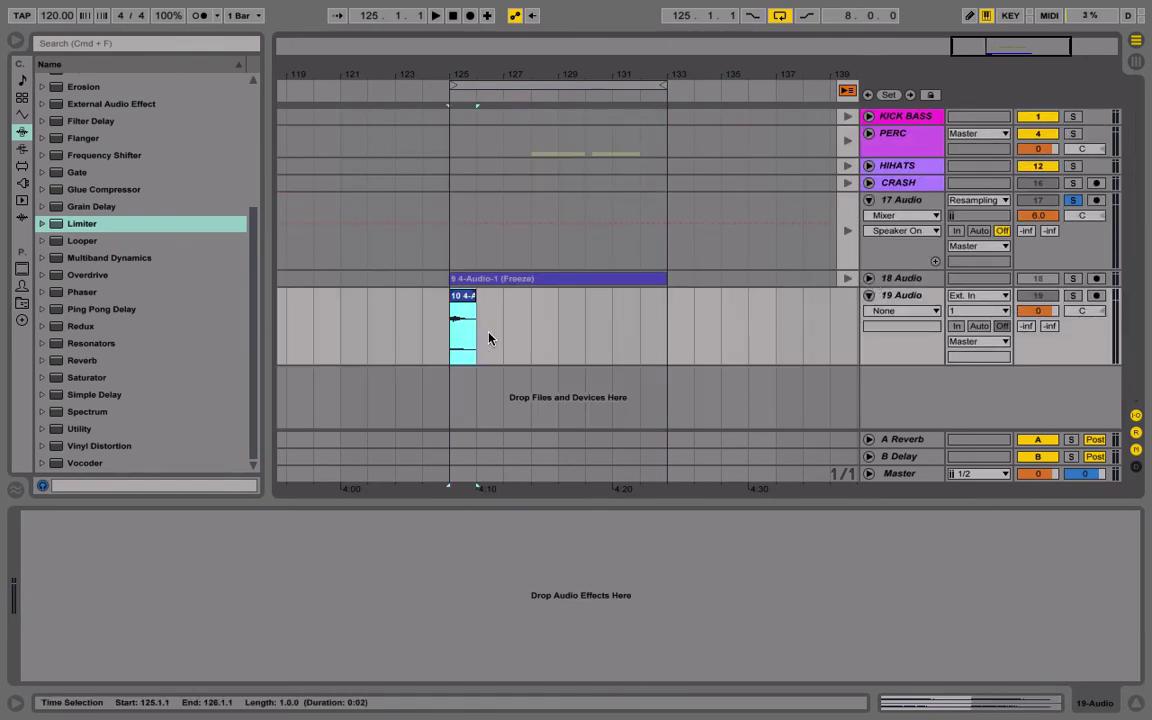
Loop the clip on track 19 over bar 125 and play it with track 19 soloed.
key("super+l")
key("space")
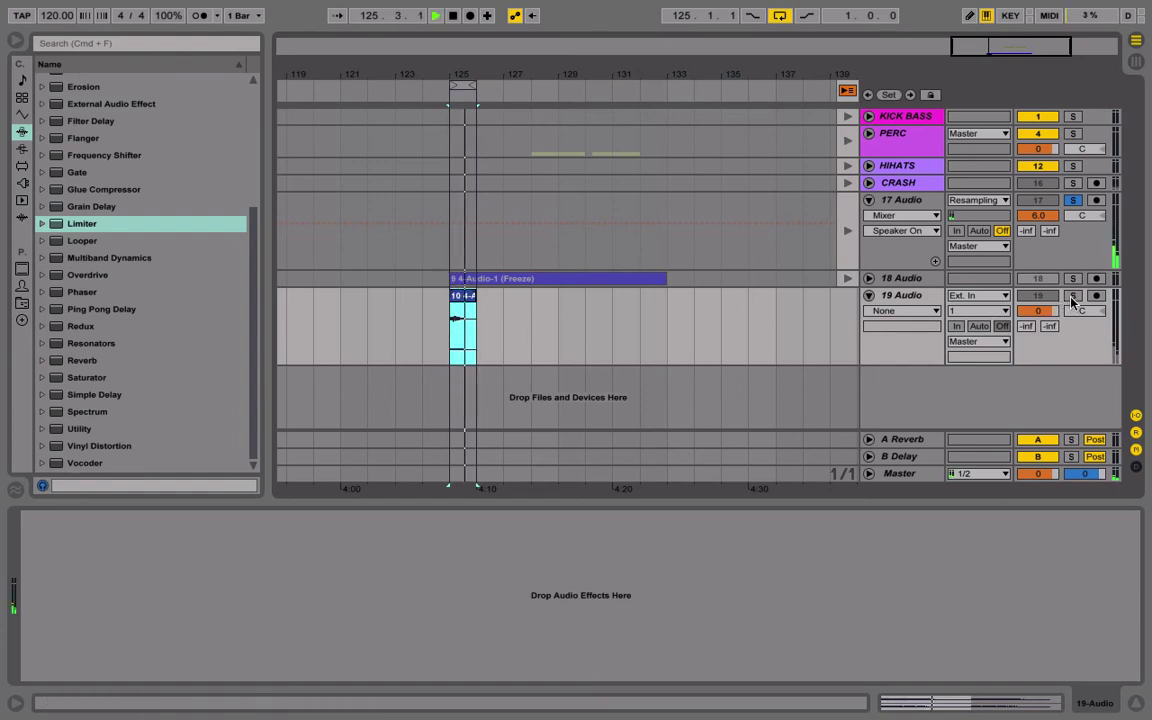
left_click(1072, 295)
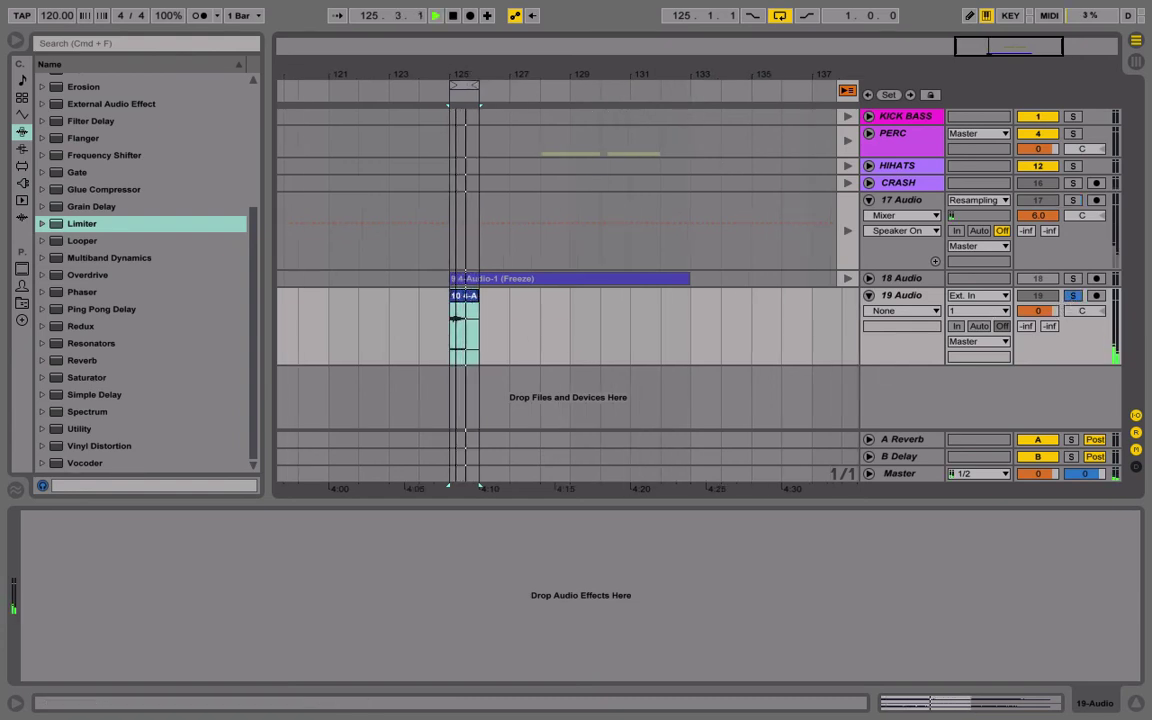
left_click_drag(470, 80, 470, 110)
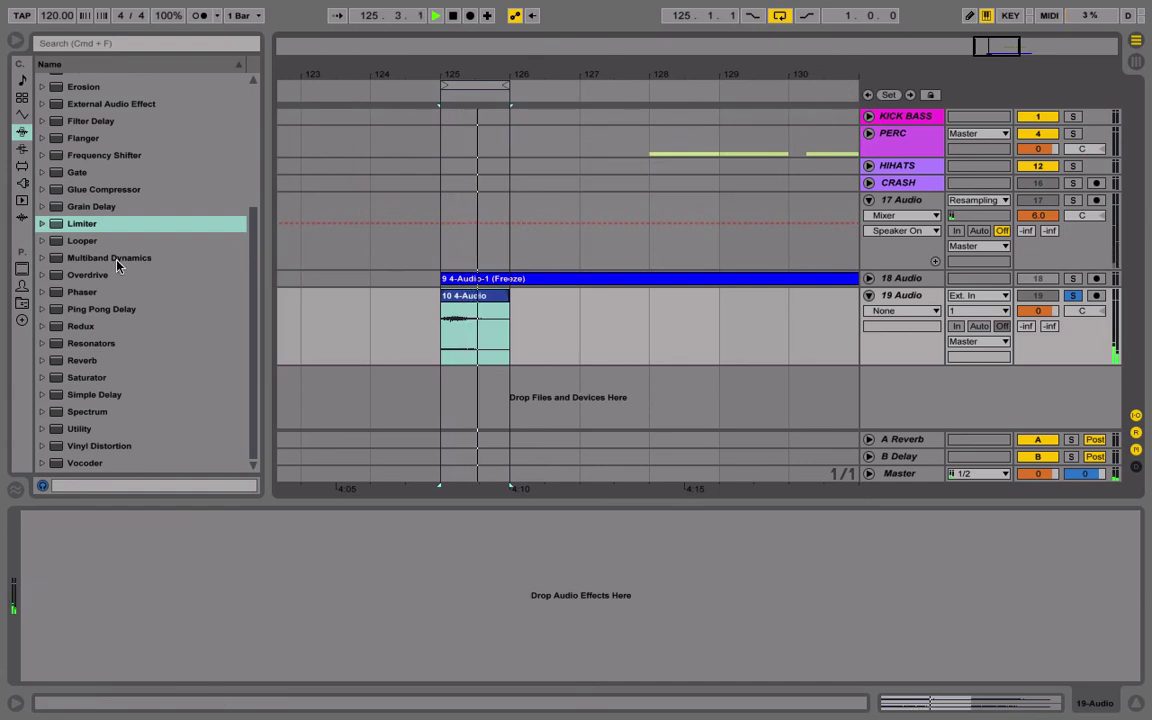
Add a Utility effect to track 19 and set its channel mode to Left.
double_click(80, 428)
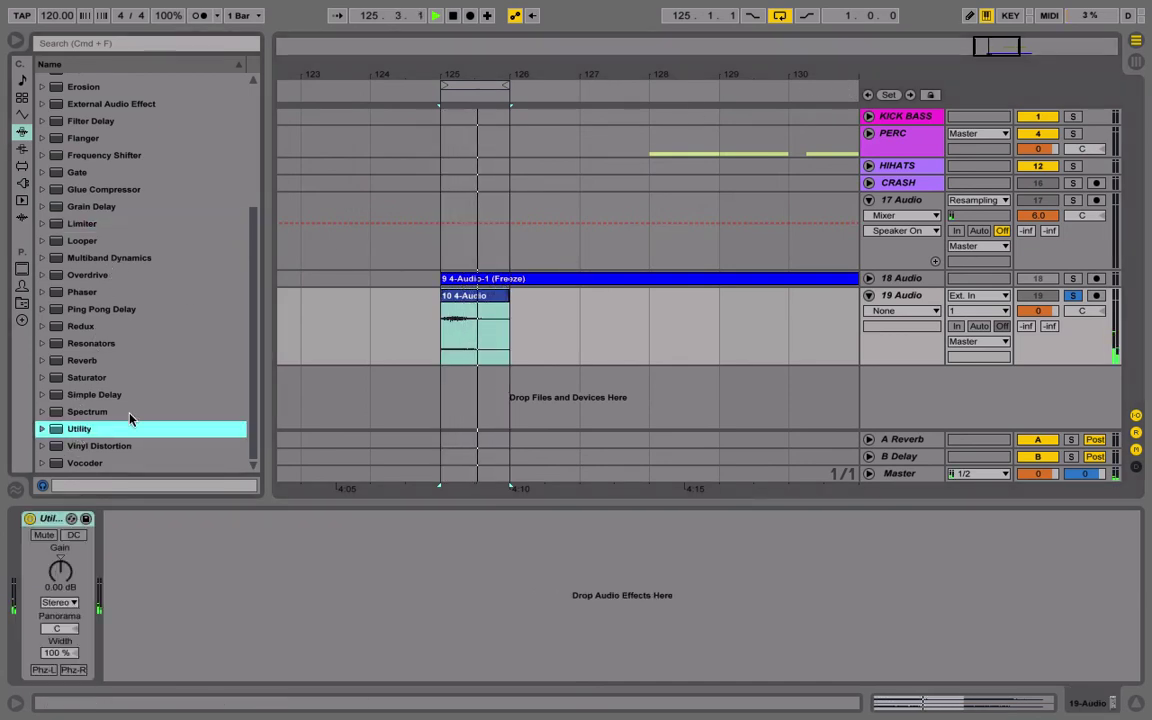
left_click(58, 603)
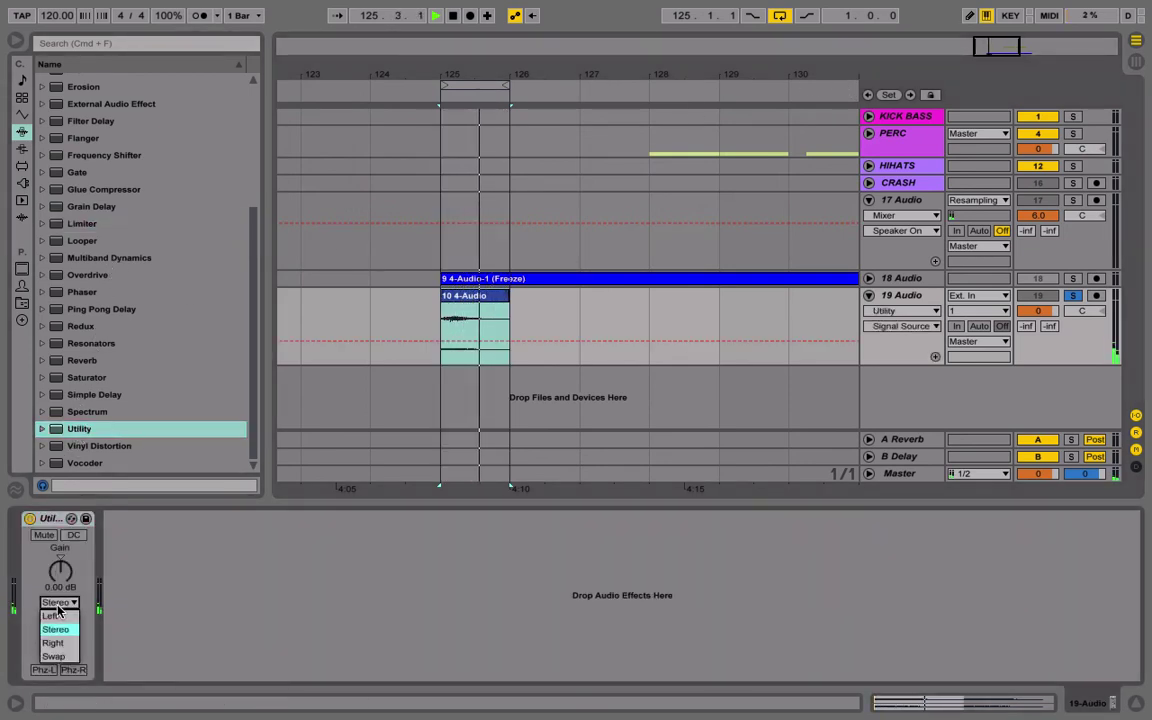
left_click(52, 616)
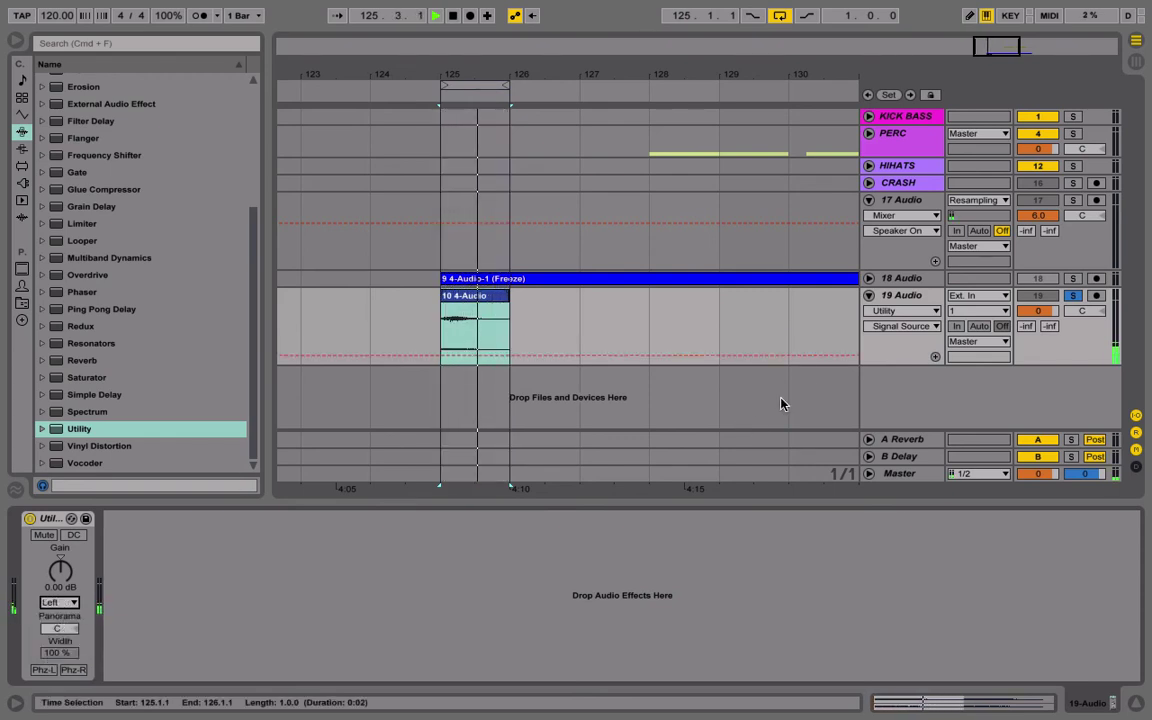
Add an EQ Eight after the Utility and turn band 1 into a low cut at 450 Hz.
scroll(65, 203, "up", 5)
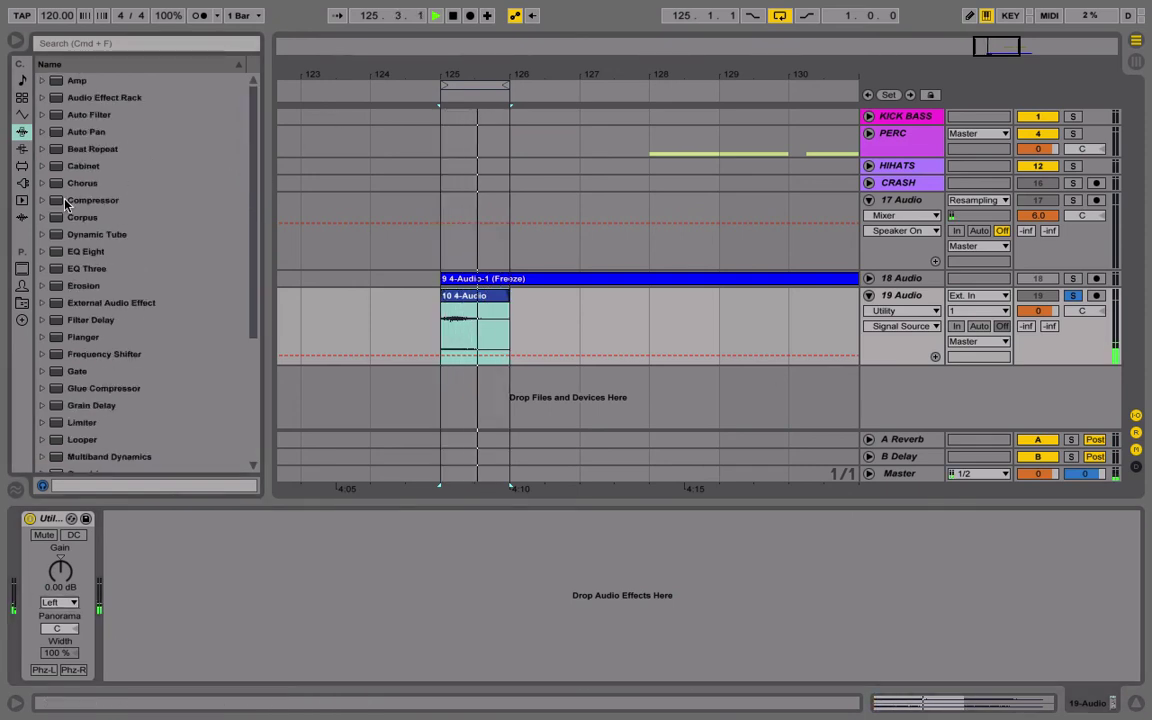
left_click_drag(85, 251, 224, 640)
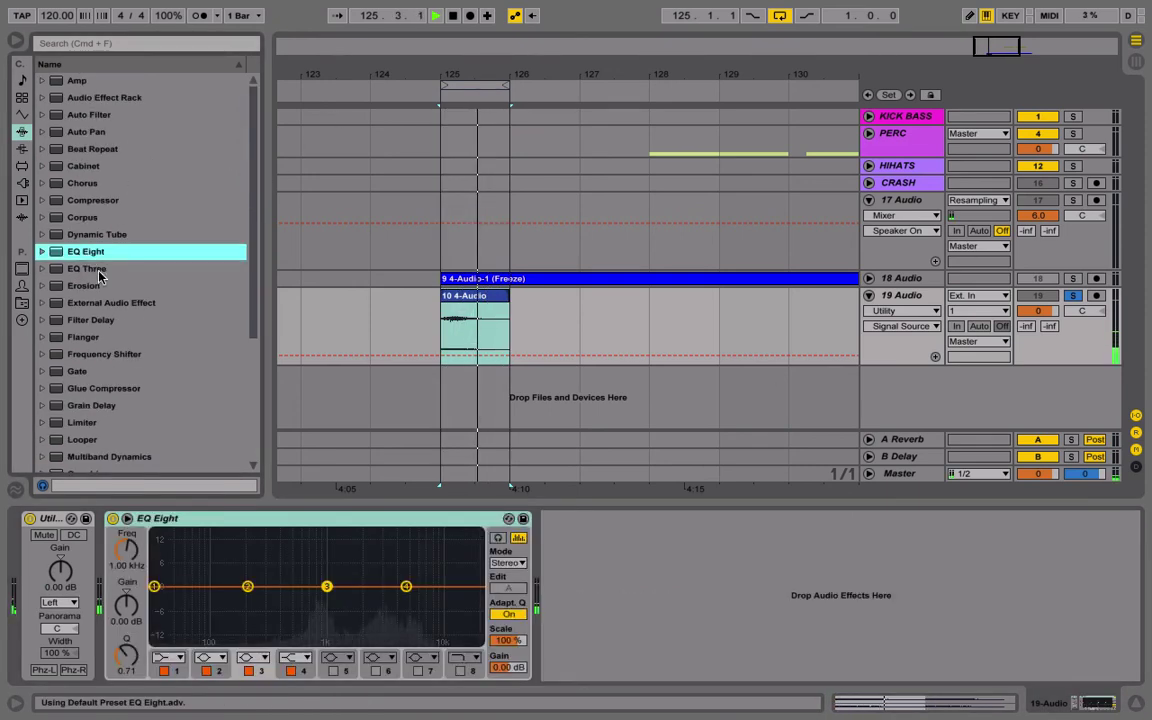
double_click(265, 602)
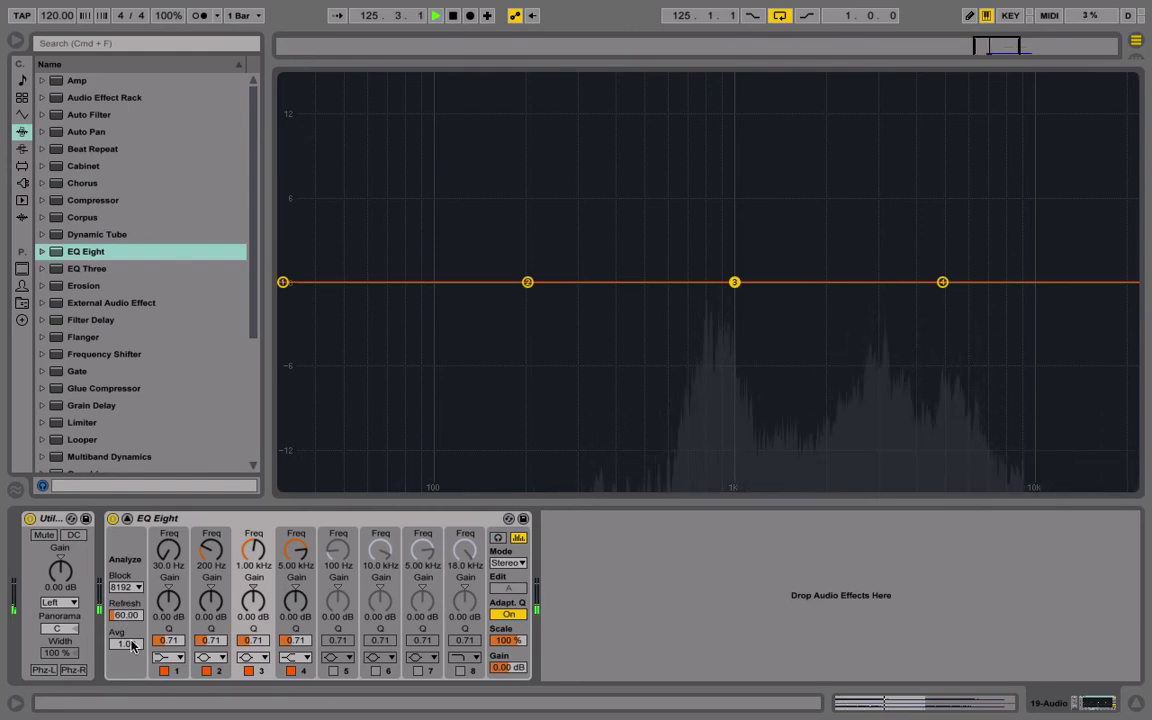
left_click_drag(169, 549, 169, 515)
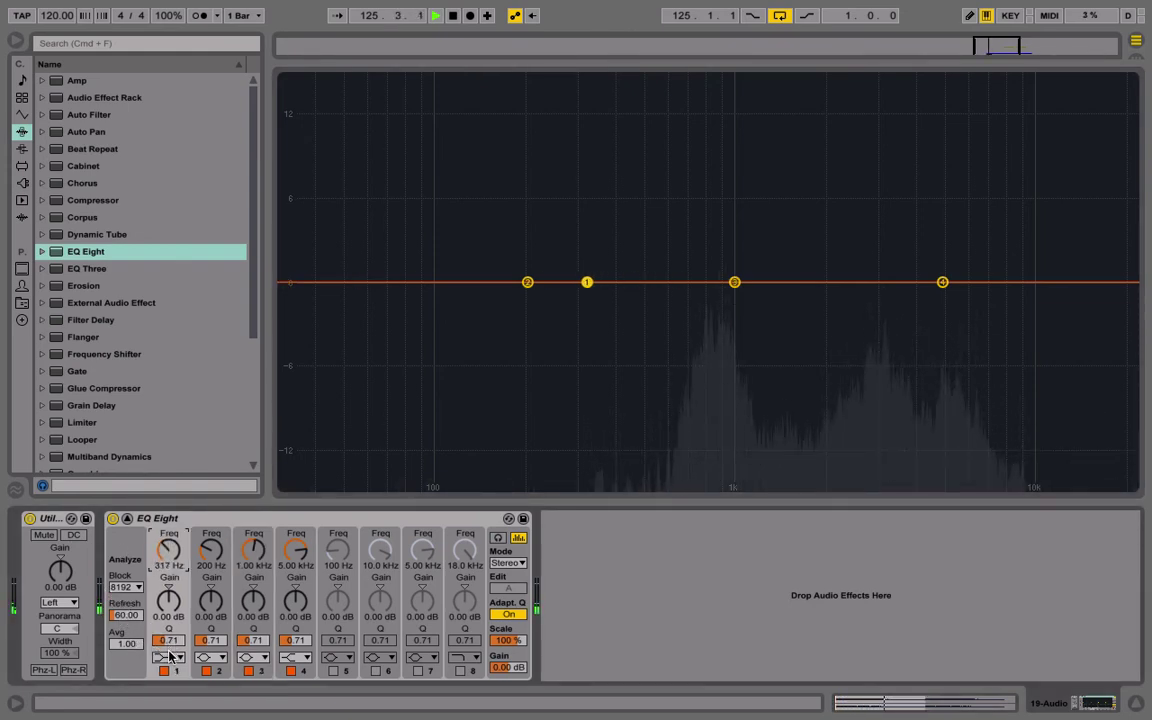
left_click(168, 657)
left_click(172, 566)
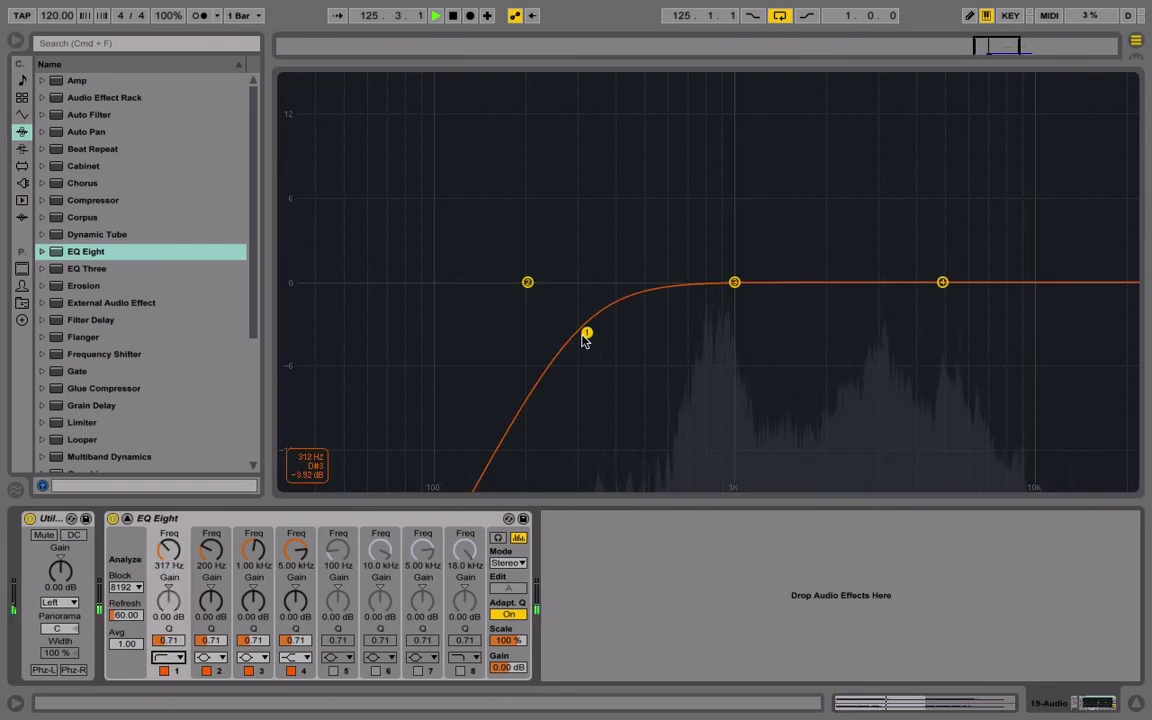
left_click_drag(587, 333, 632, 330)
left_click(600, 55)
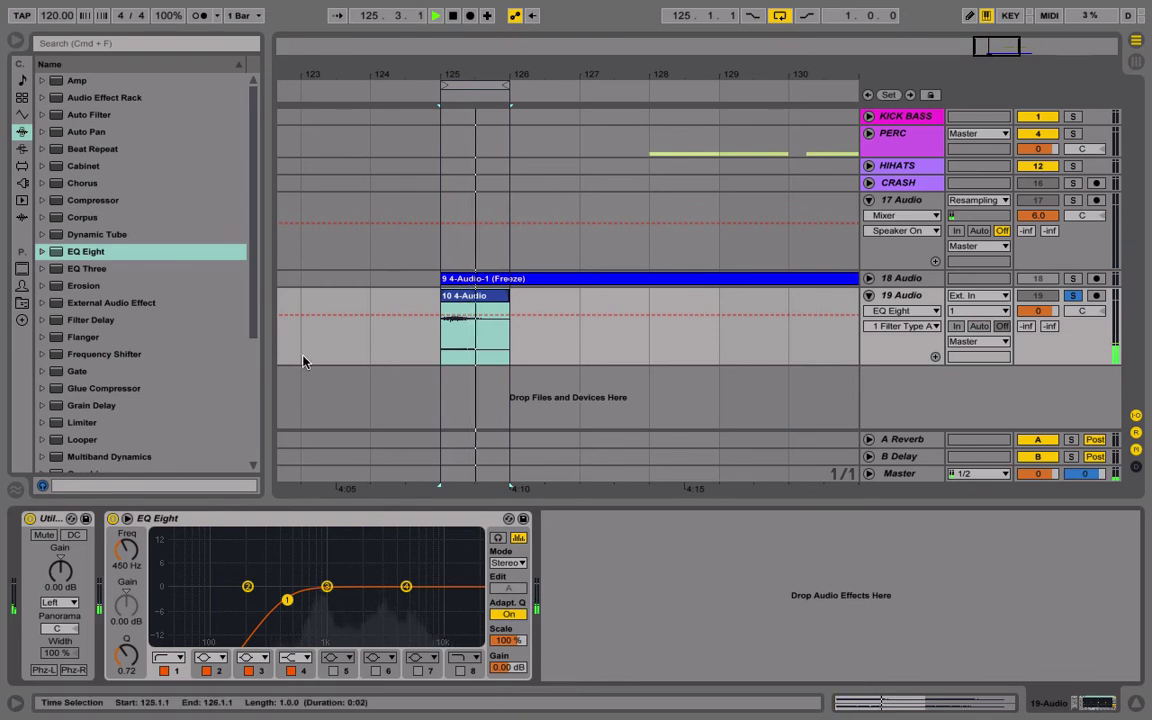
Add a Ping Pong Delay after the EQ Eight with a beat division of 6 and dry/wet at 40%.
left_click(114, 258)
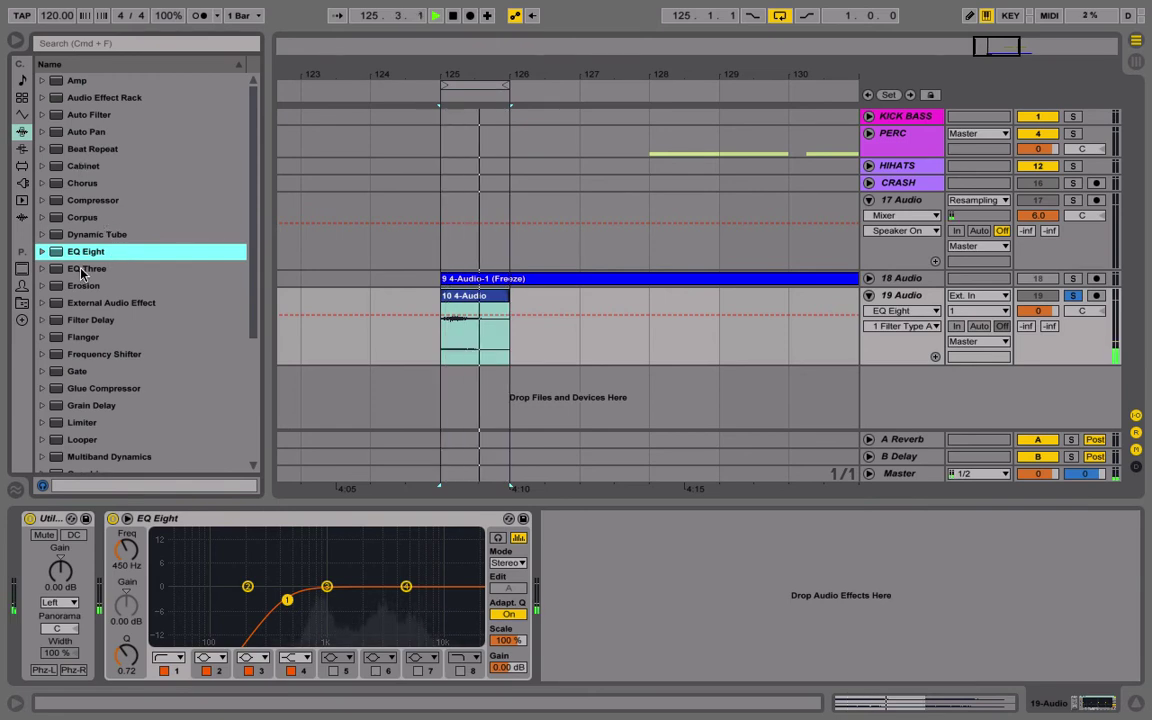
scroll(107, 347, "down", 4)
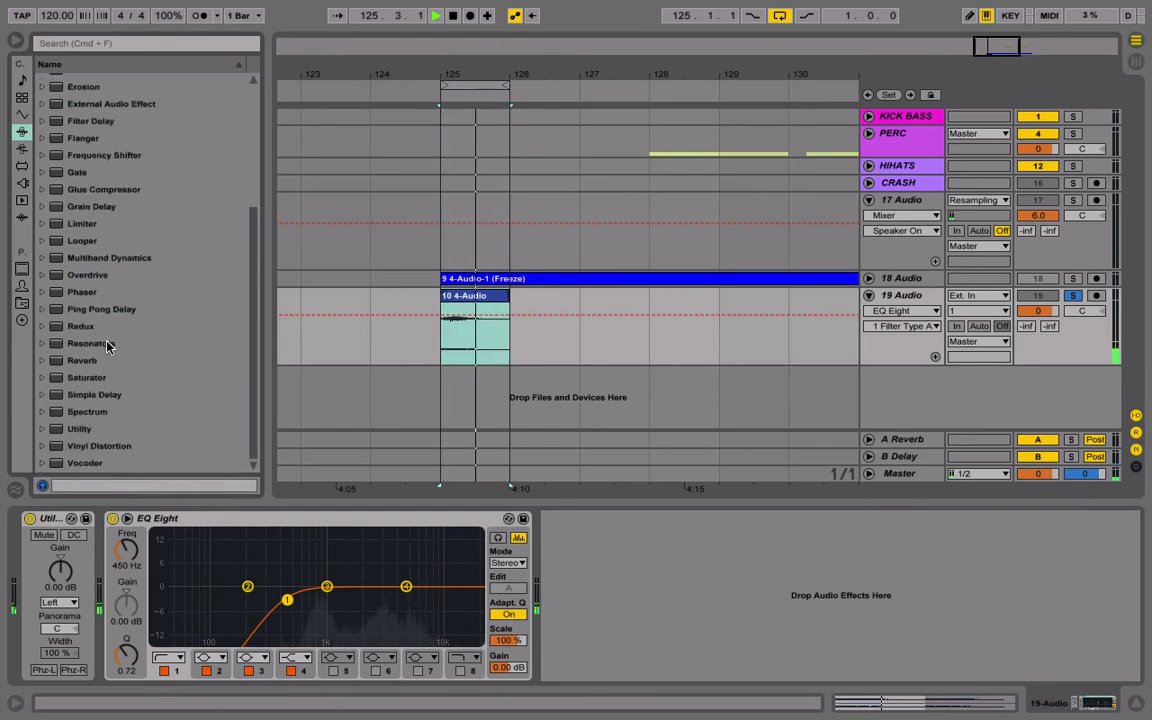
scroll(108, 345, "up", 4)
scroll(107, 346, "down", 4)
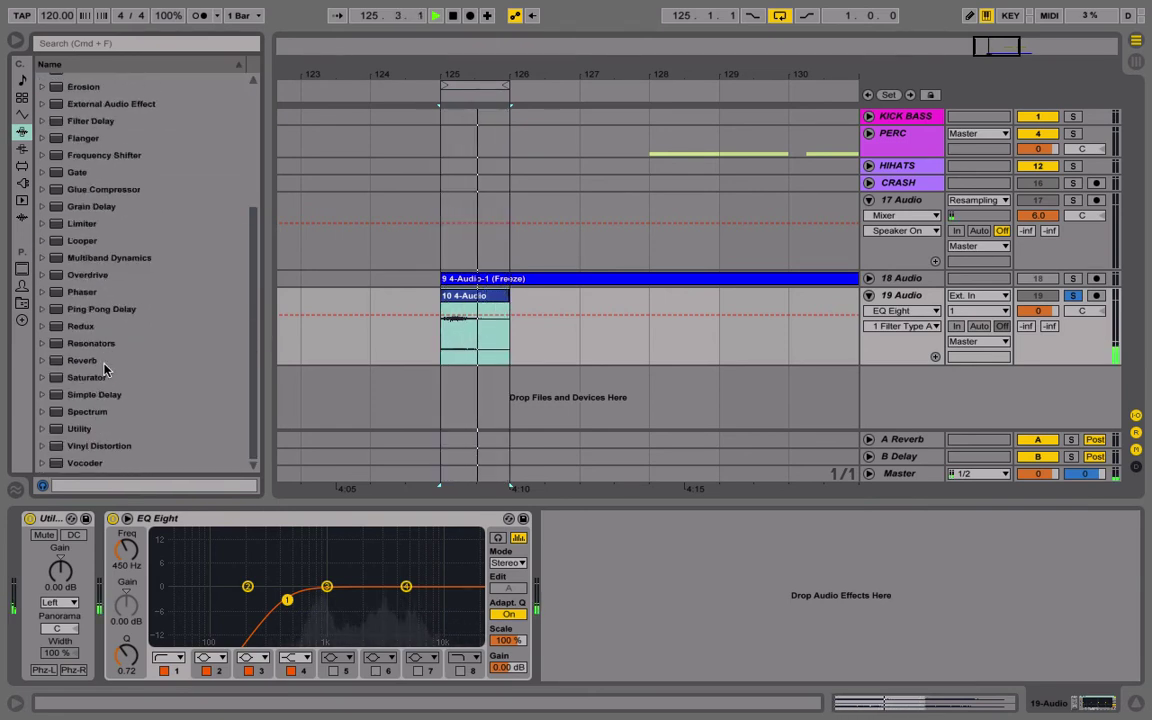
double_click(112, 311)
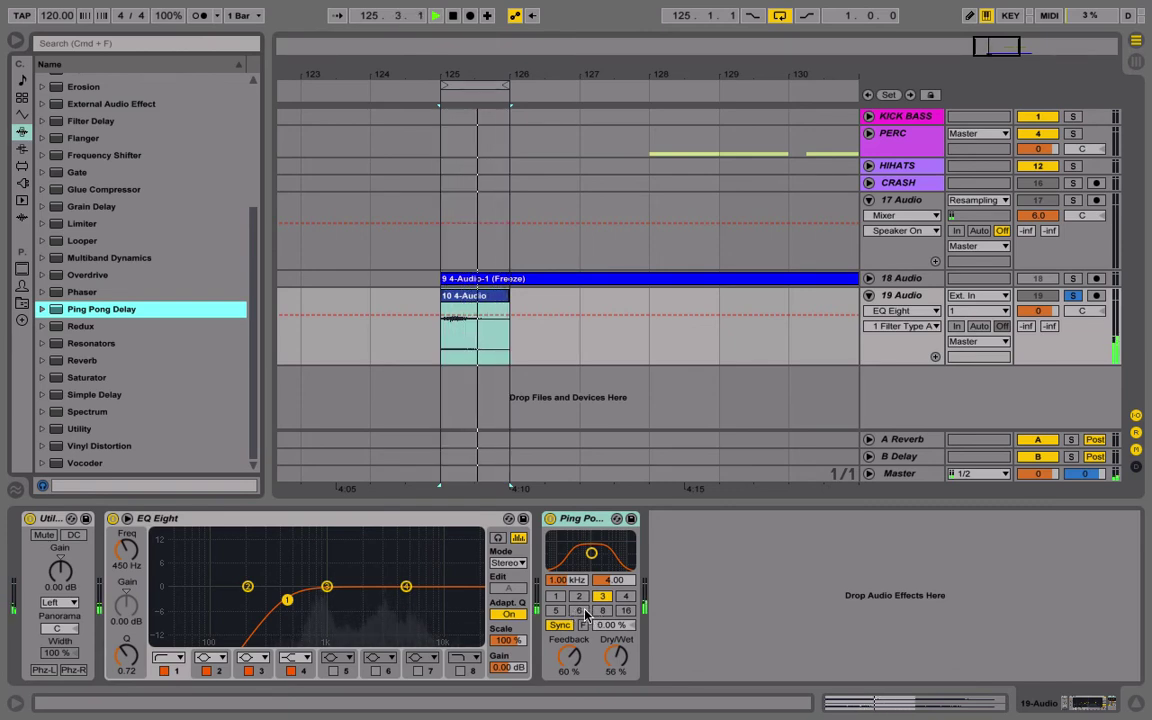
left_click(579, 611)
left_click_drag(617, 662, 617, 672)
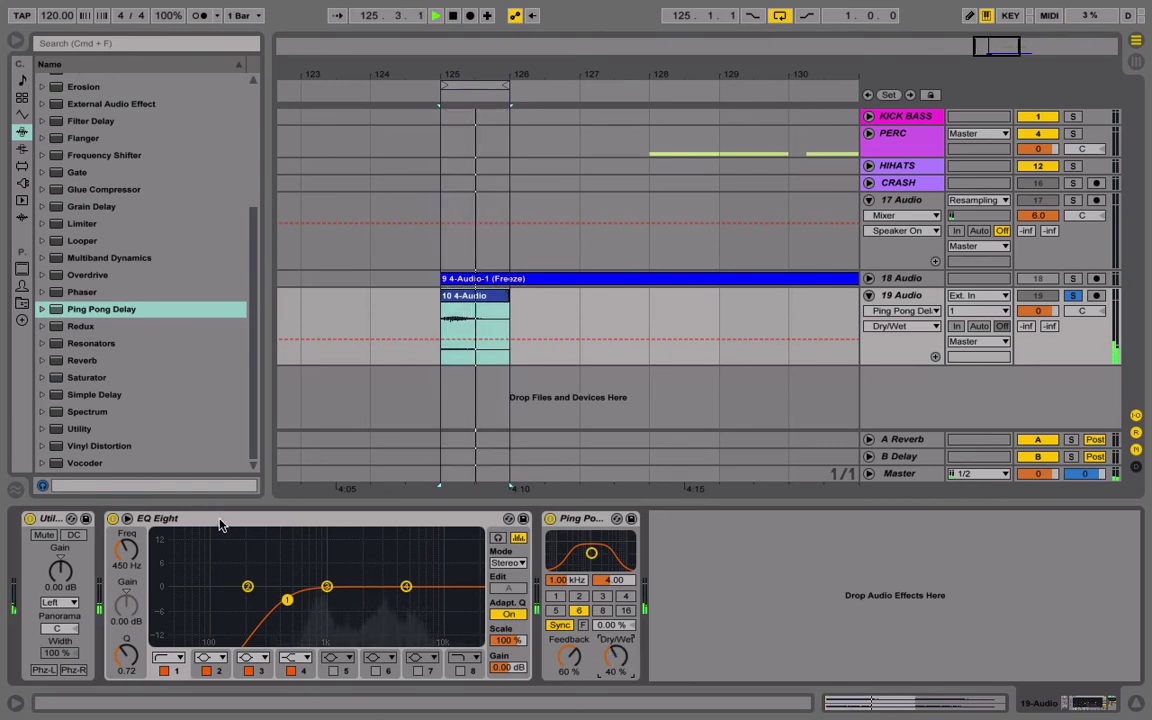
Add a second Utility after the Ping Pong Delay with its width at 0%, and fold both devices.
double_click(82, 427)
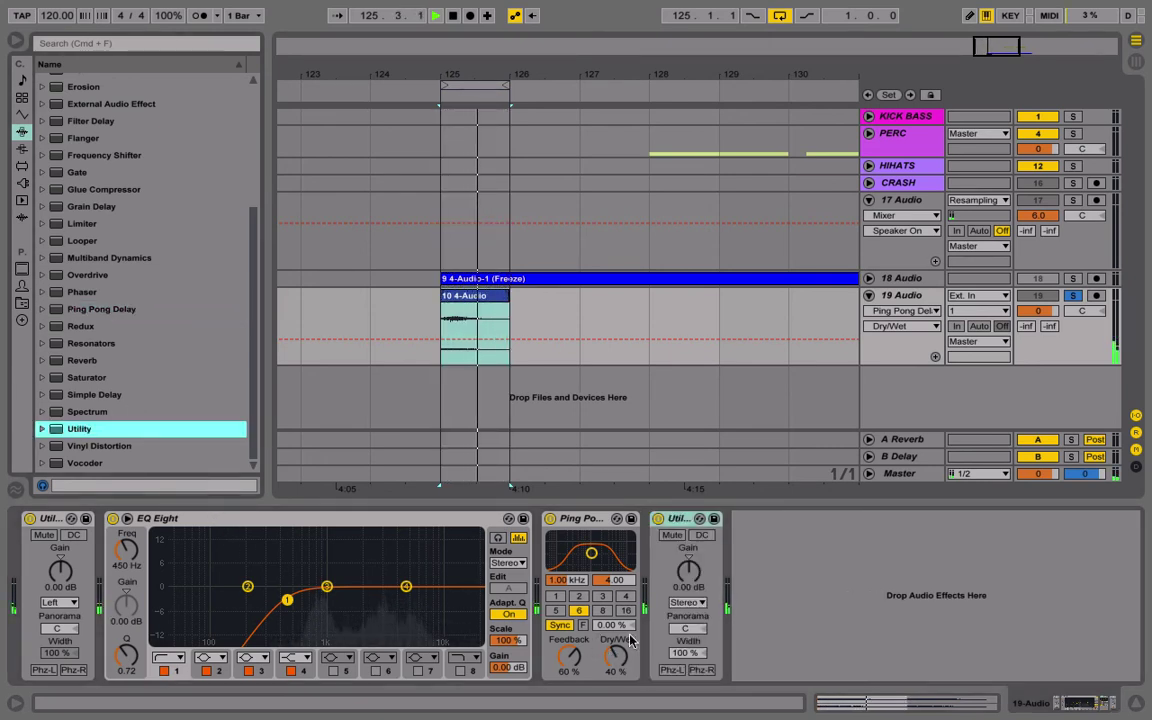
left_click_drag(680, 645, 688, 628)
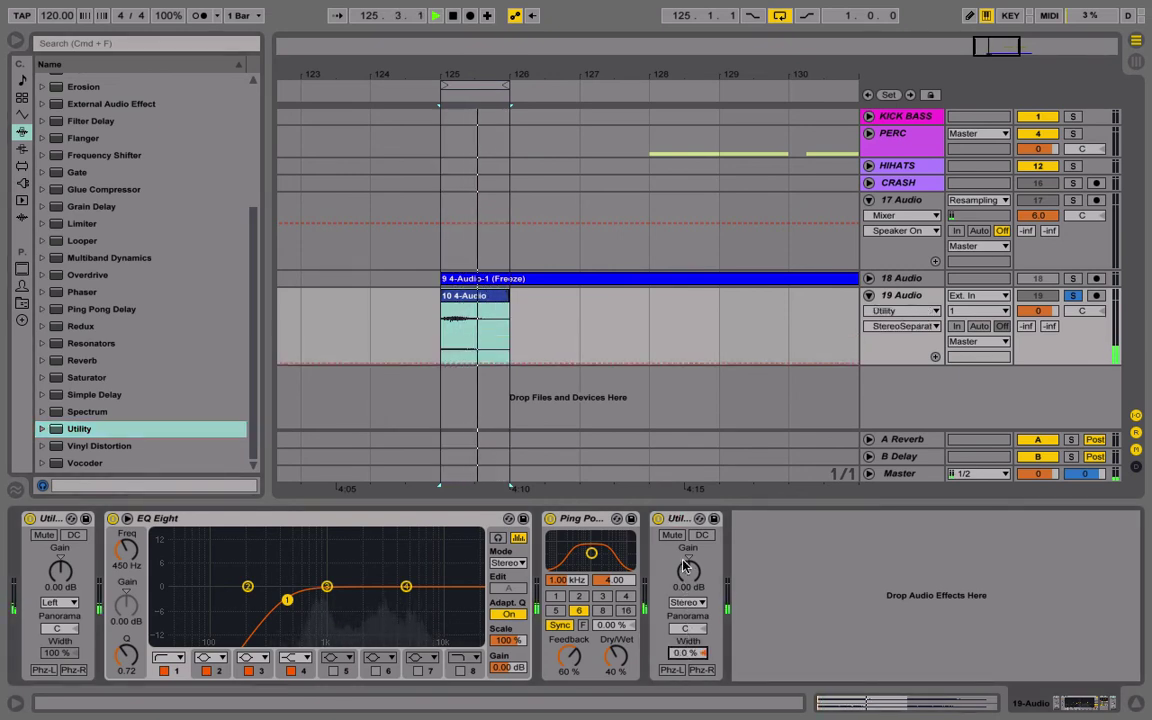
double_click(680, 519)
double_click(577, 519)
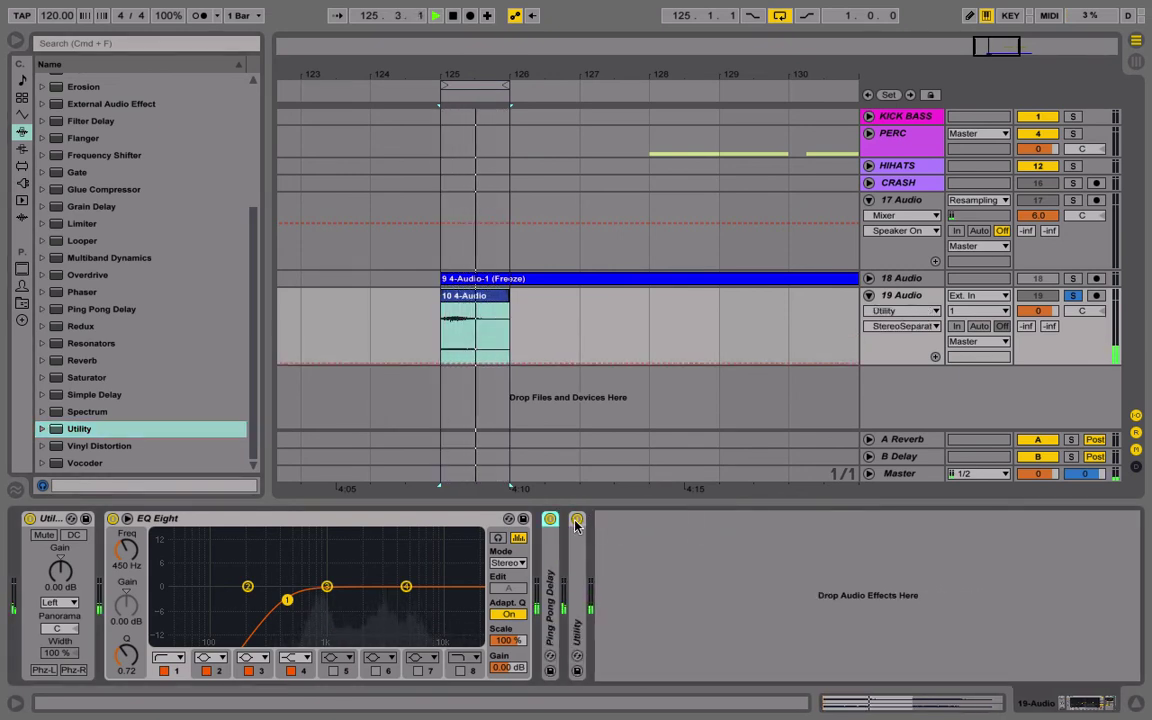
Unfold the second Utility and the Ping Pong Delay, and raise the delay's feedback to slightly above 65%.
double_click(577, 566)
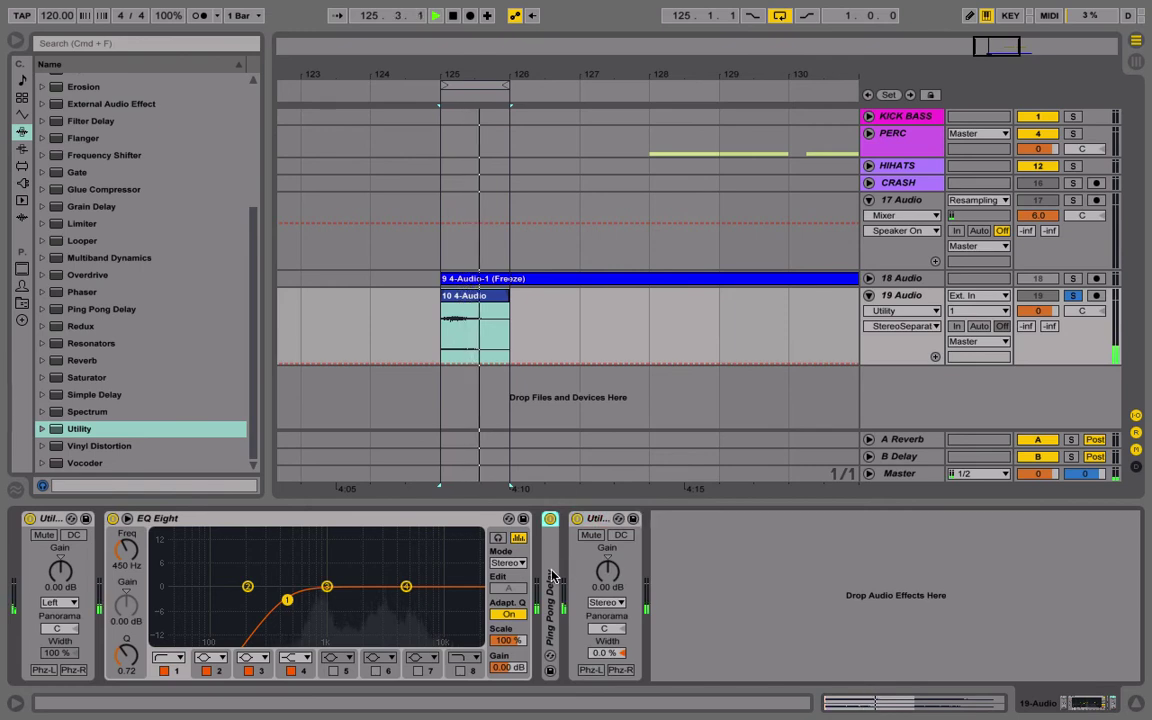
double_click(552, 577)
left_click(613, 671)
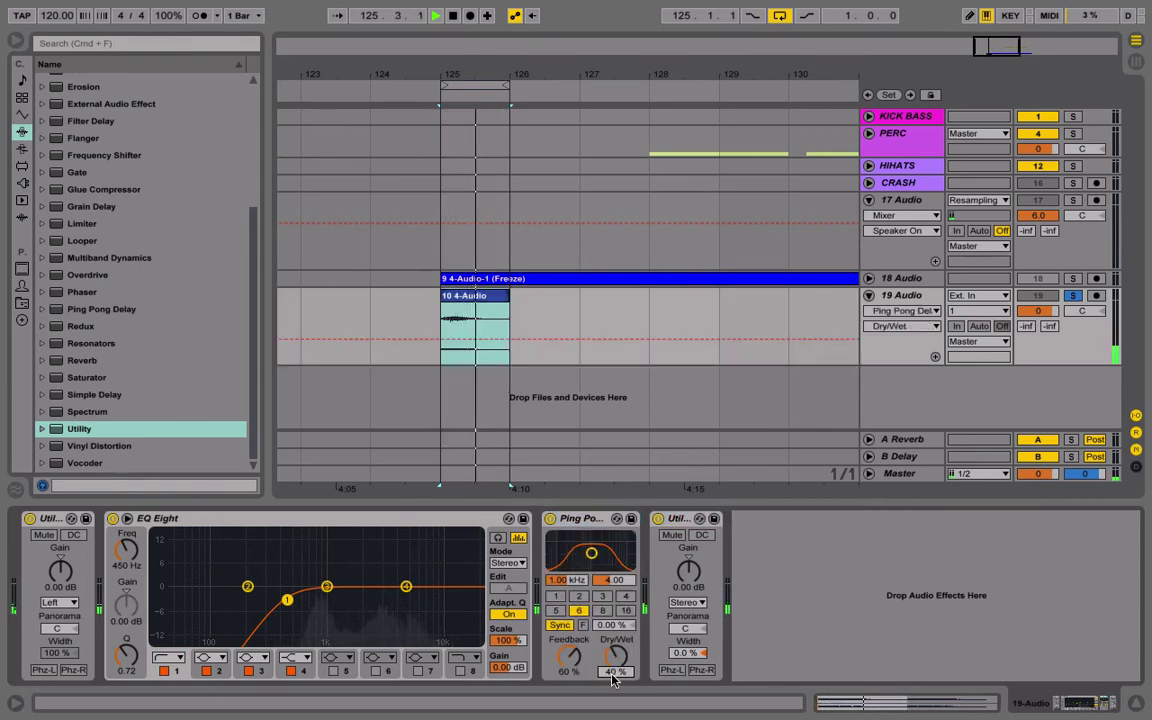
key("Return")
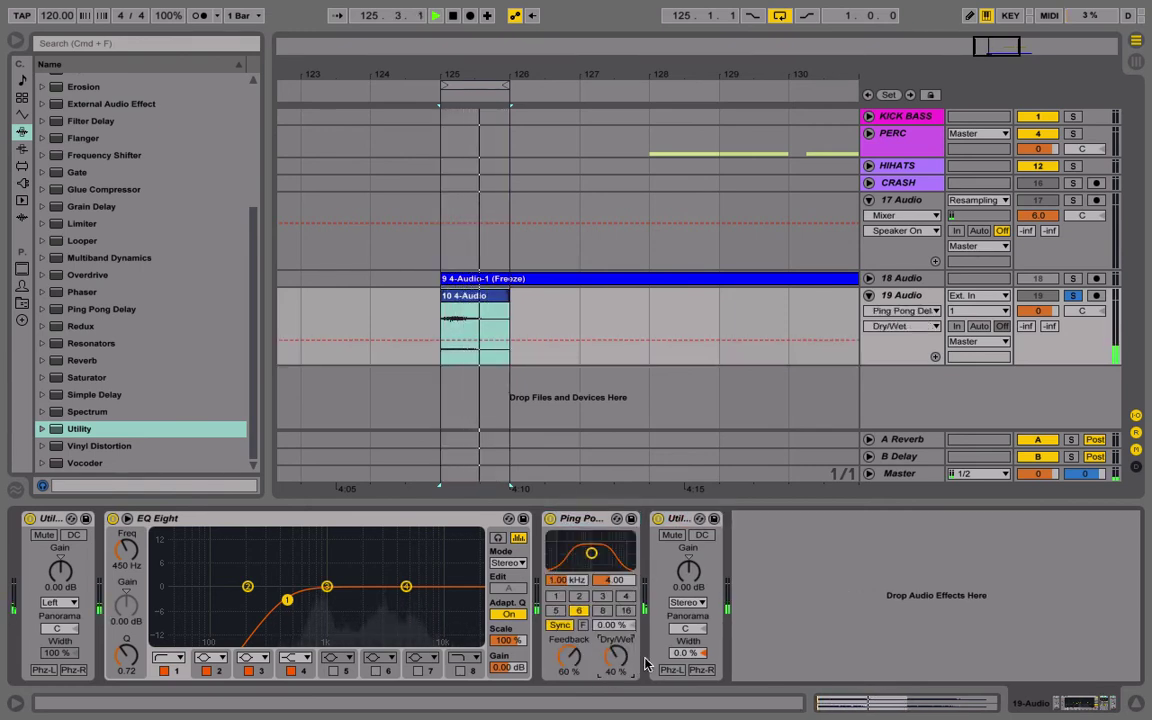
left_click_drag(569, 657, 570, 640)
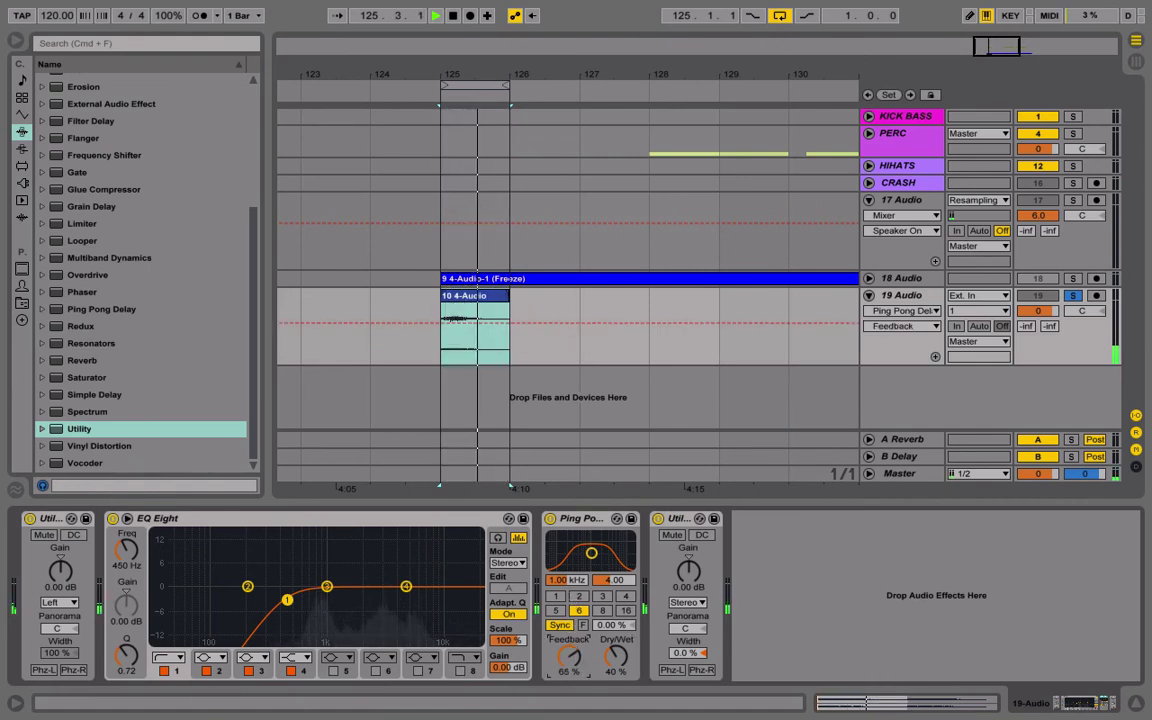
left_click_drag(571, 655, 571, 642)
Fold the Ping Pong Delay, the second Utility and the EQ Eight in track 19's device chain.
double_click(590, 518)
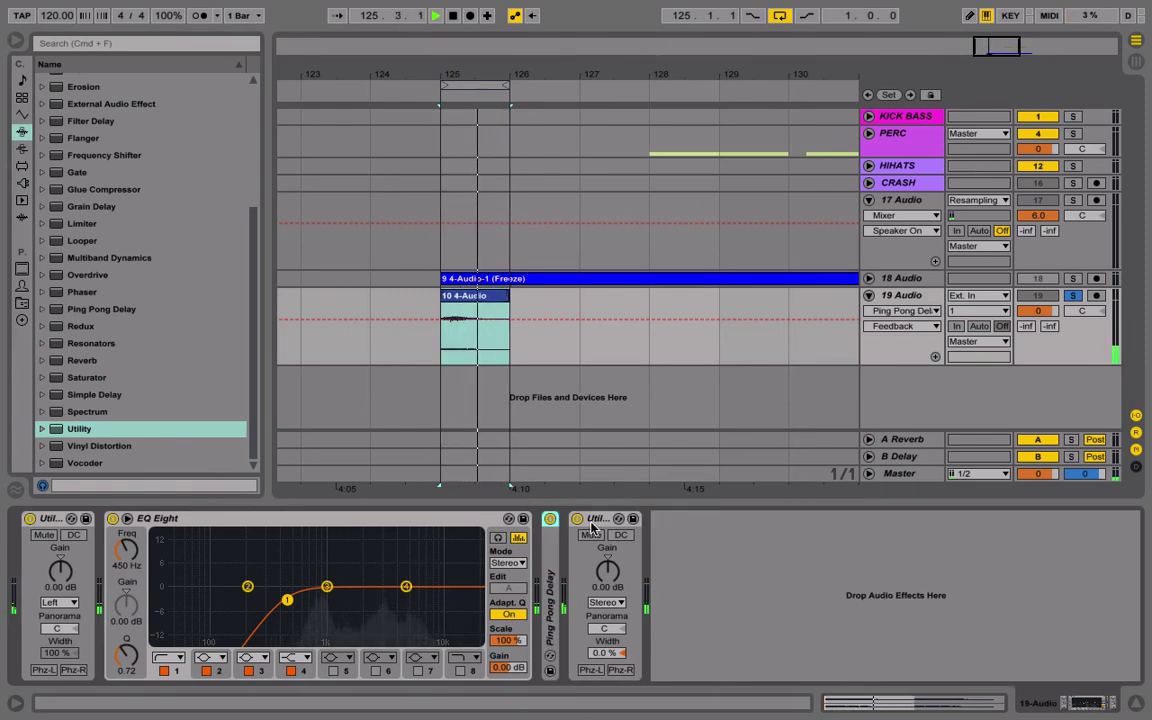
double_click(591, 518)
double_click(157, 518)
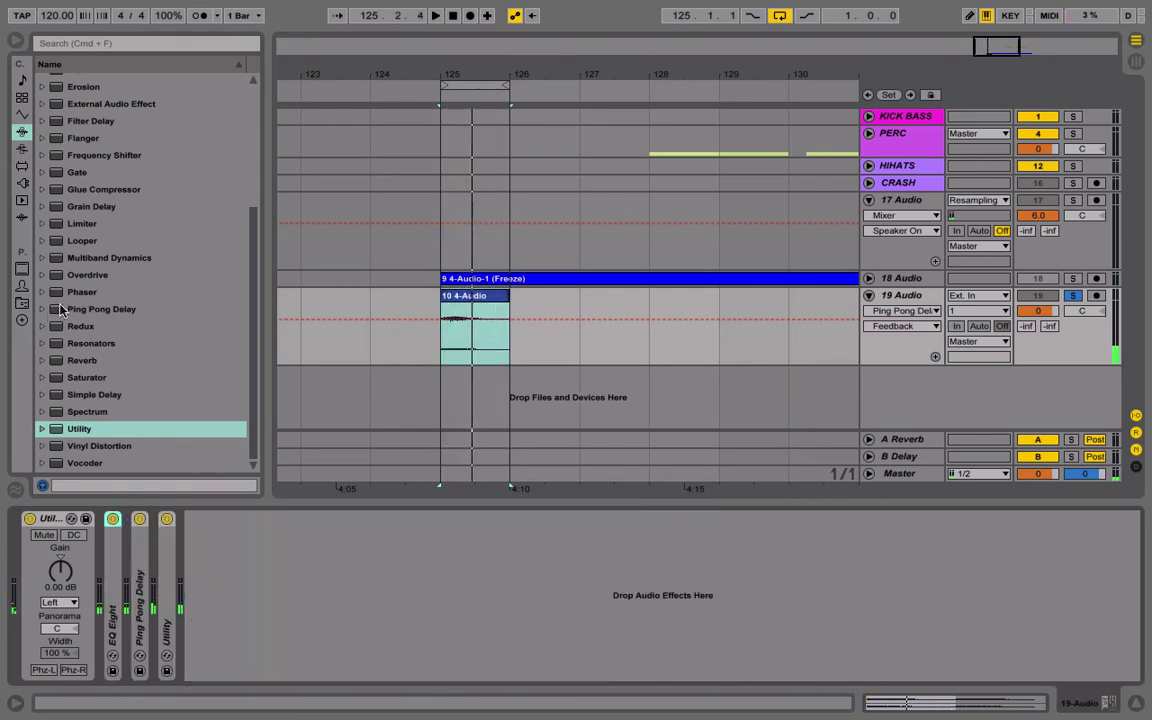
Add the ValhallaRoom reverb to the end of track 19's chain with decay 8.99 s and mix 24.4%.
left_click(22, 183)
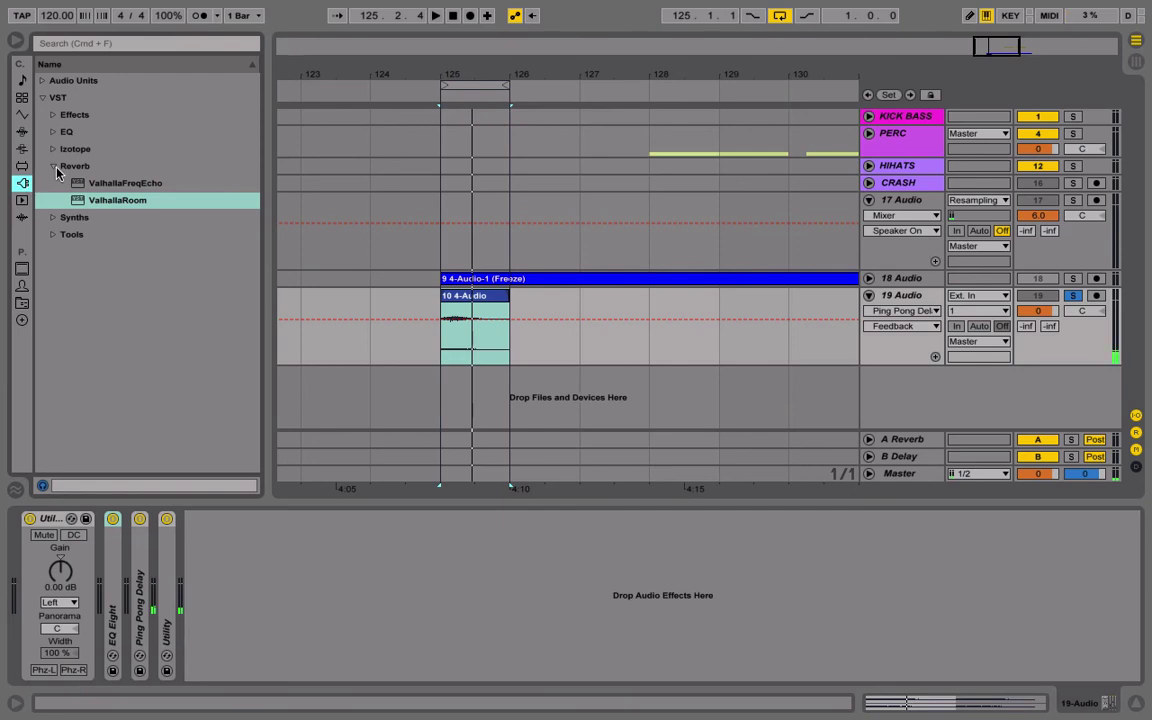
left_click(54, 167)
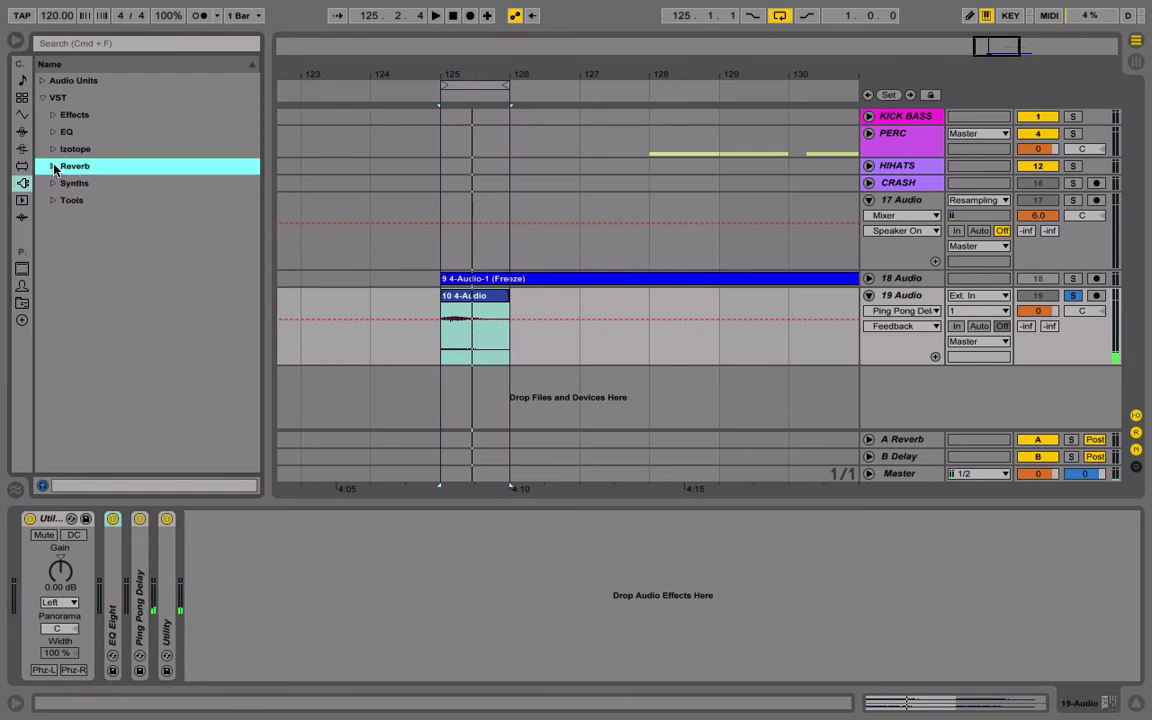
left_click(54, 167)
double_click(118, 201)
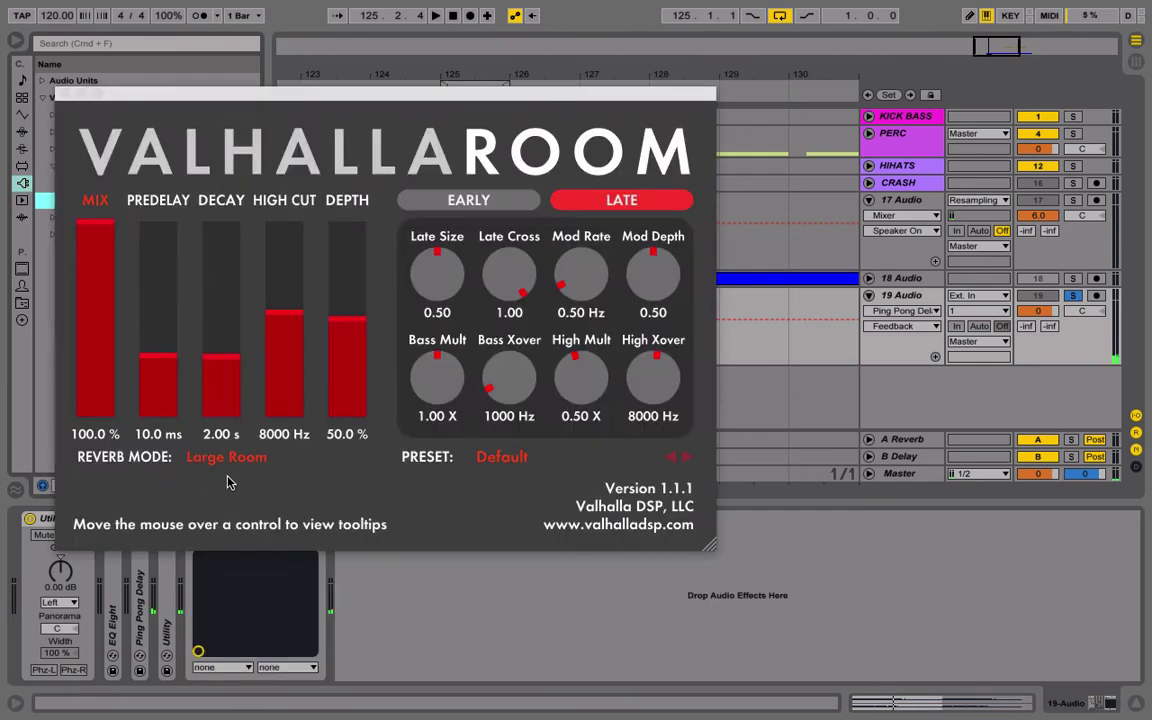
left_click_drag(221, 328, 221, 324)
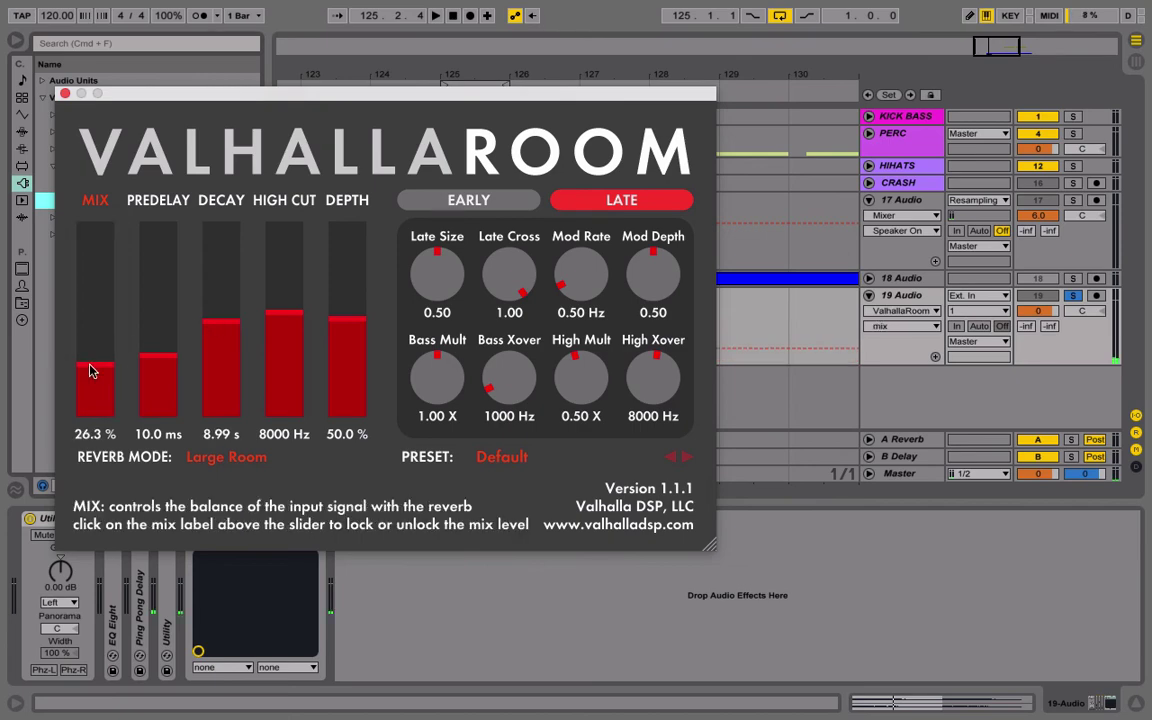
key("space")
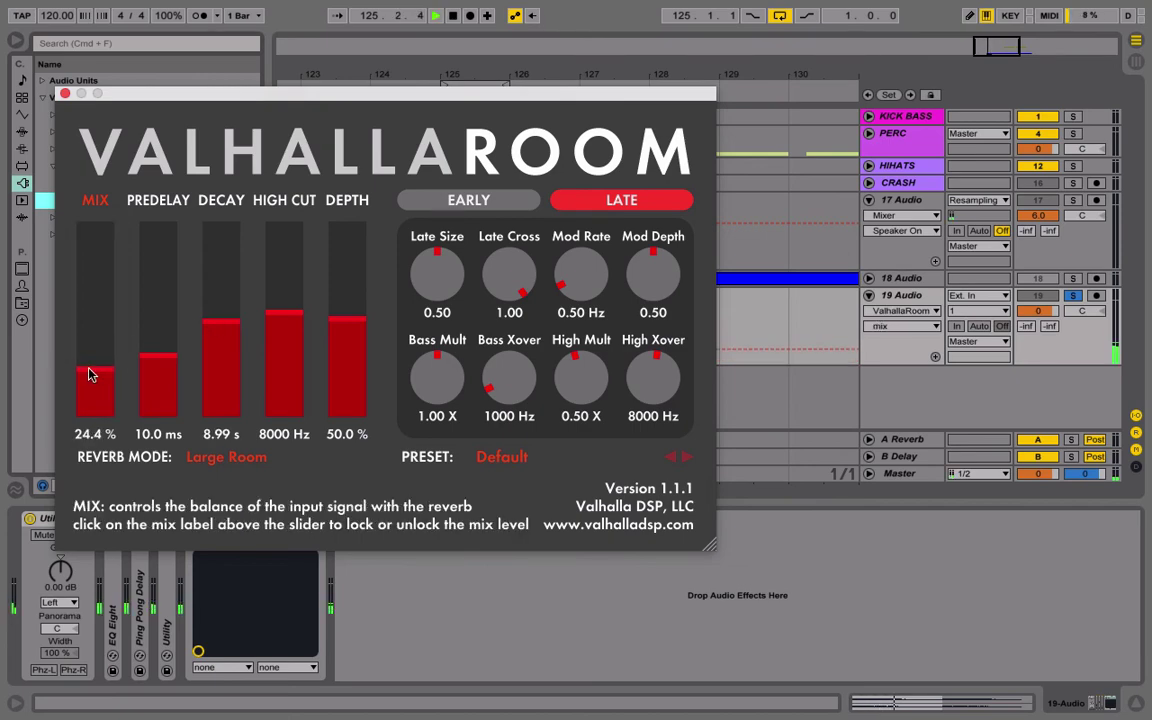
left_click(65, 93)
Extend the loop to five bars from 125 to 130, play it, and fold the ValhallaRoom device.
key("space")
left_click_drag(510, 92, 789, 88)
key("space")
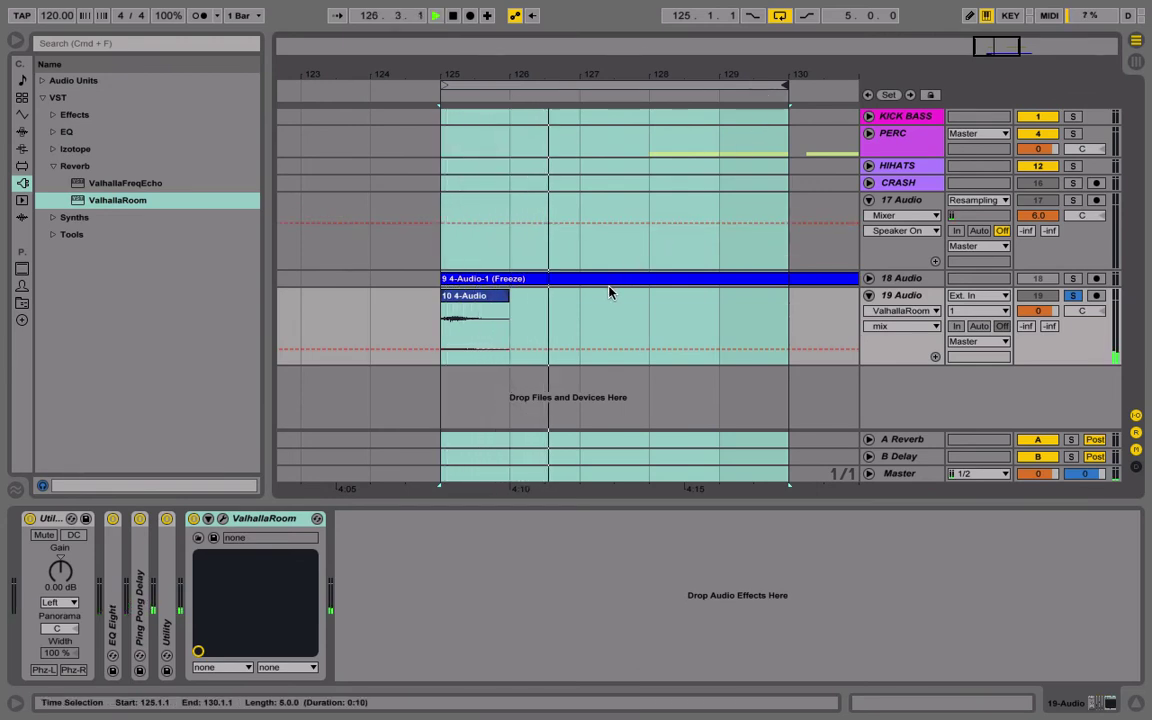
left_click(271, 524)
double_click(271, 524)
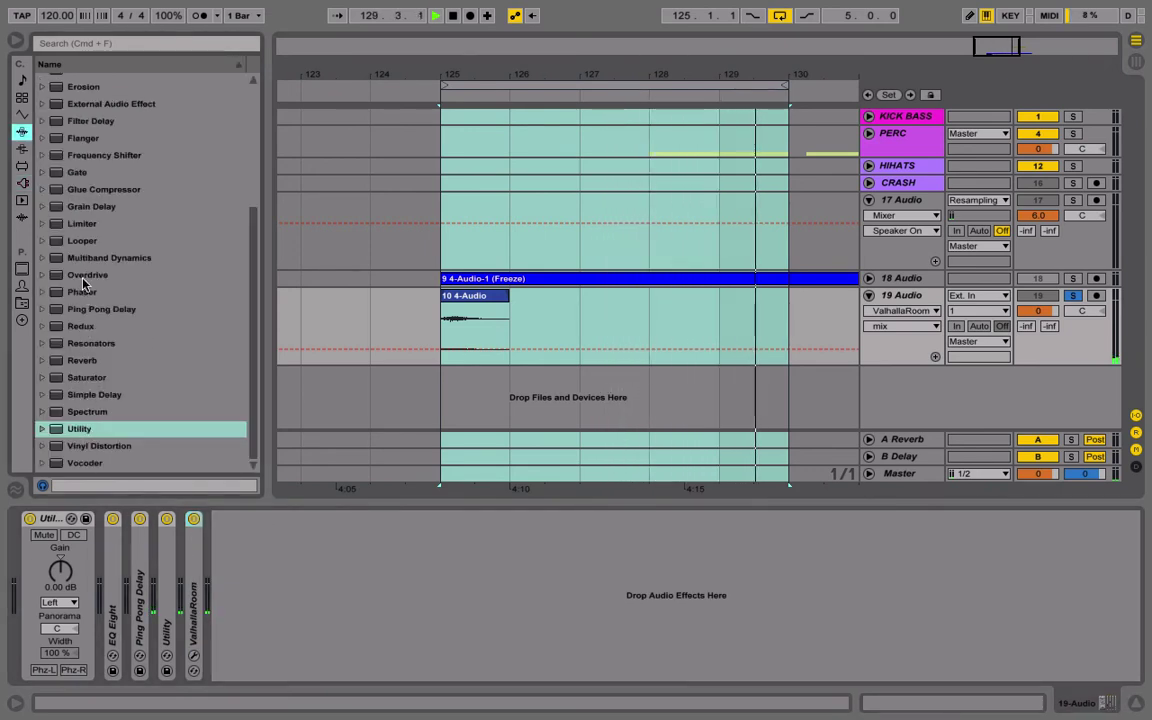
Add a Limiter to the end of track 19's chain with the ceiling at -18 dB and the gain at 7 dB.
left_click_drag(82, 223, 240, 595)
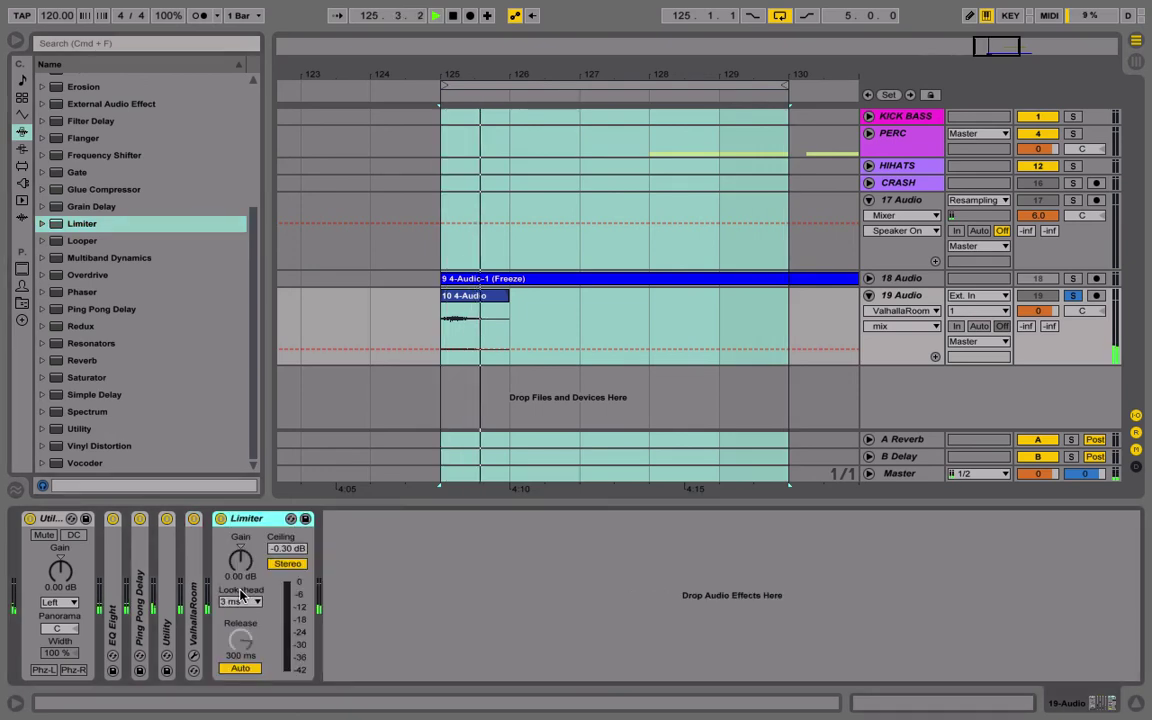
key("Tab")
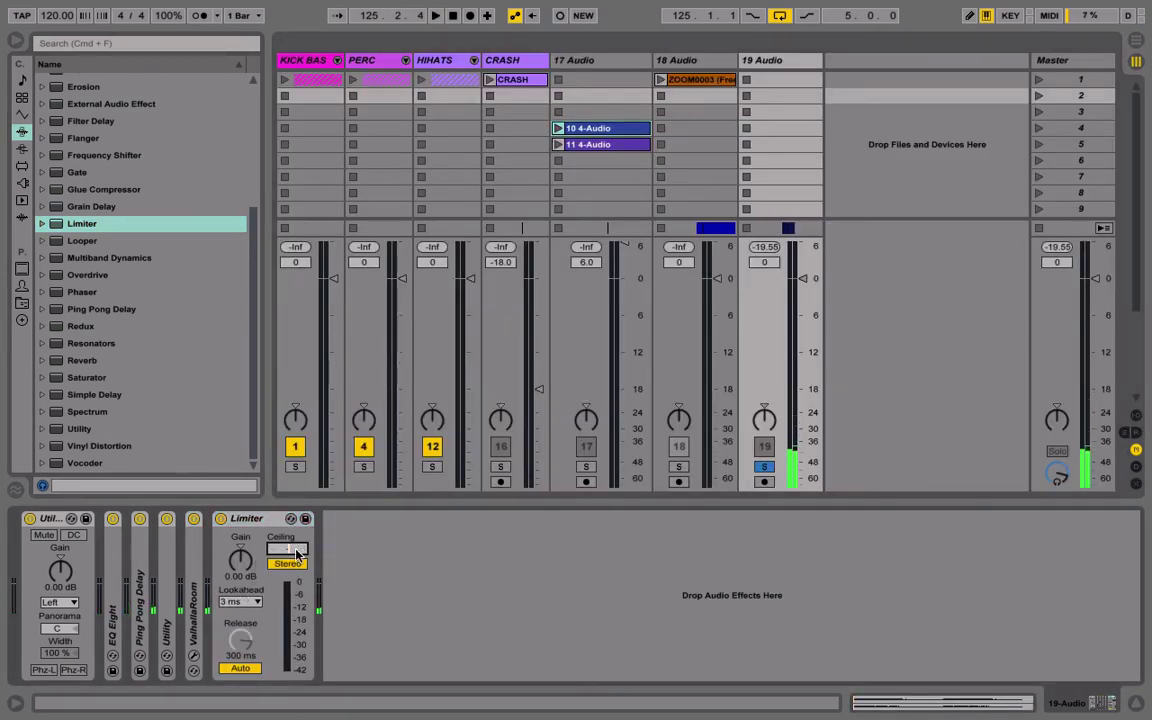
key("space")
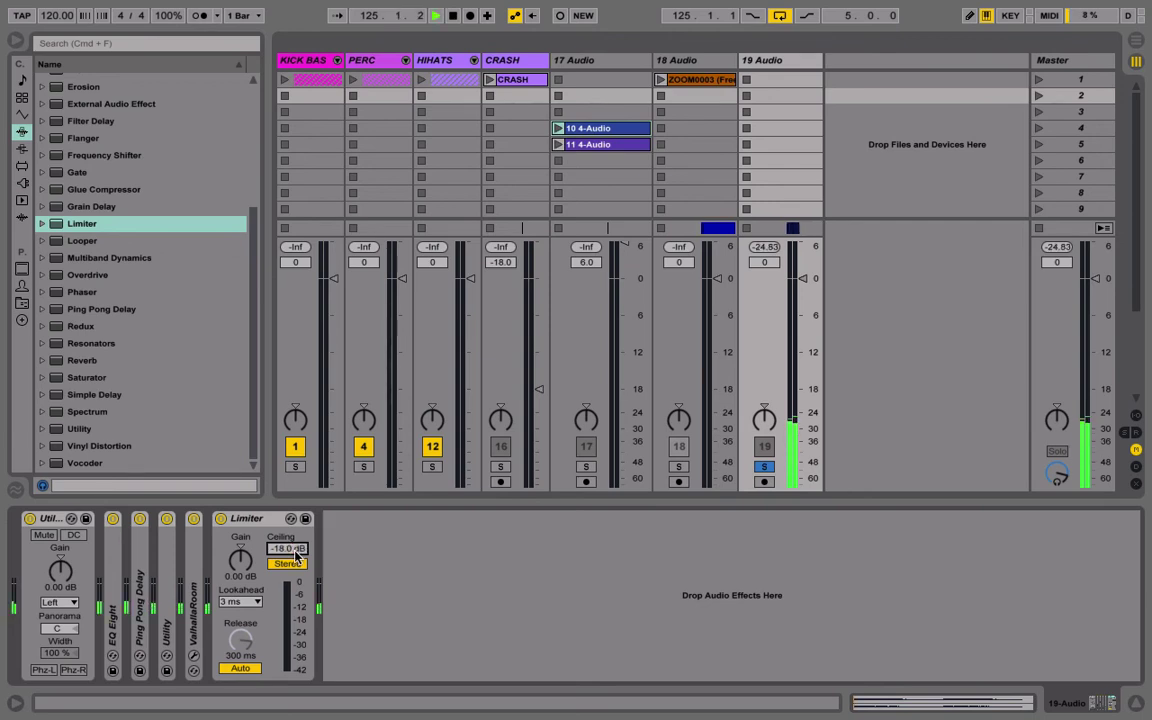
left_click(238, 564)
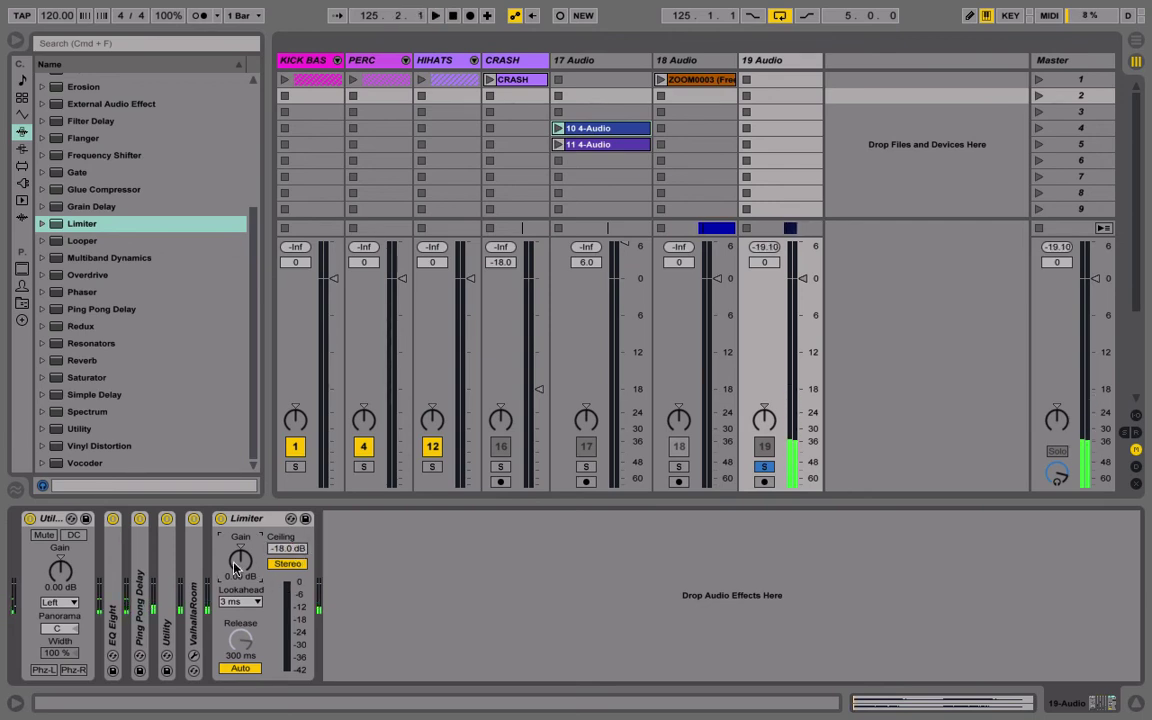
left_click_drag(234, 564, 234, 550)
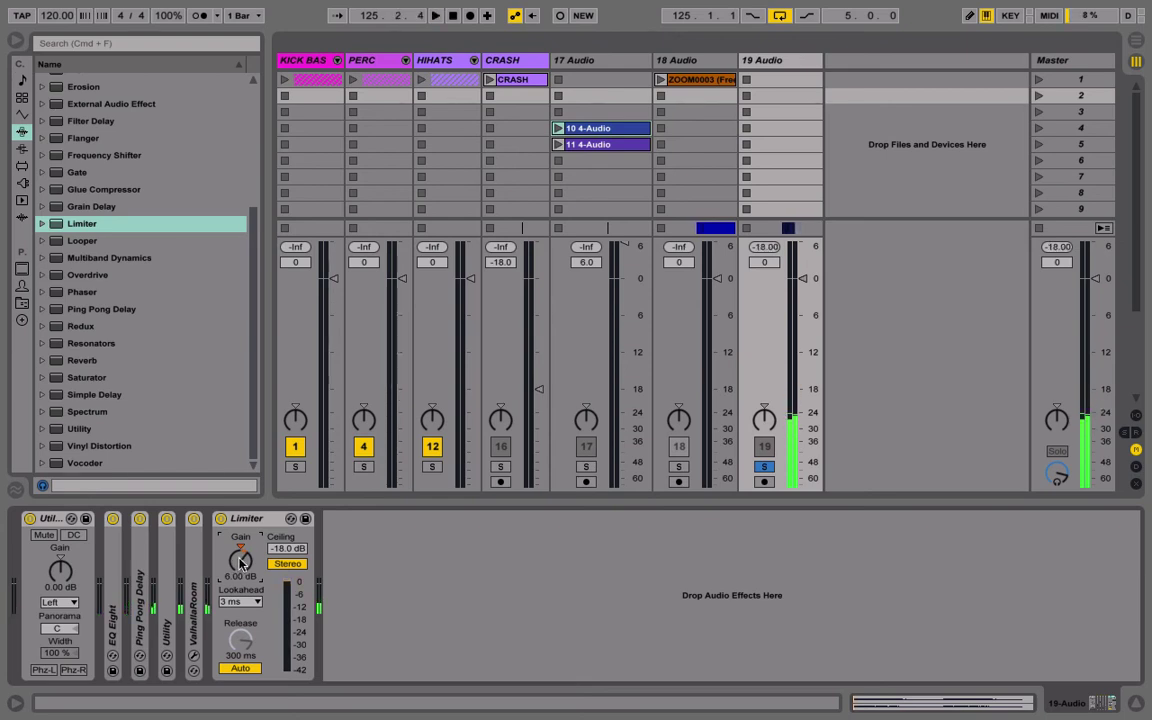
key("space")
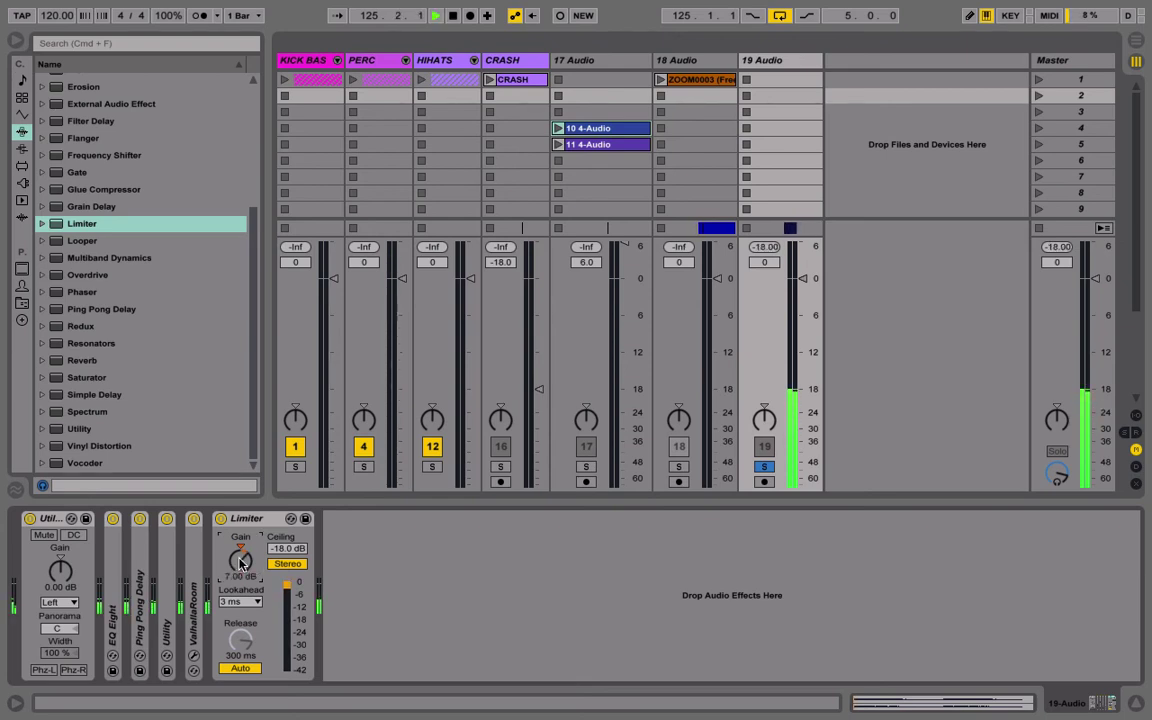
key("Tab")
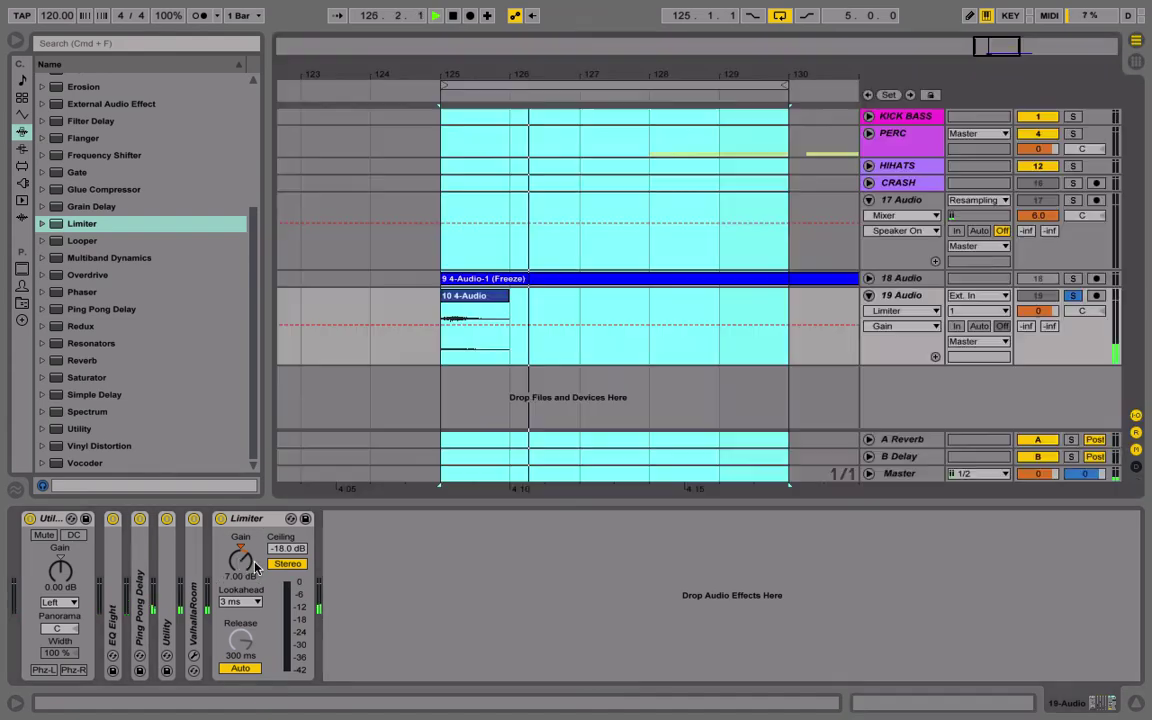
Freeze and flatten track 19, and extend its first frozen clip to bar 130.
right_click(895, 299)
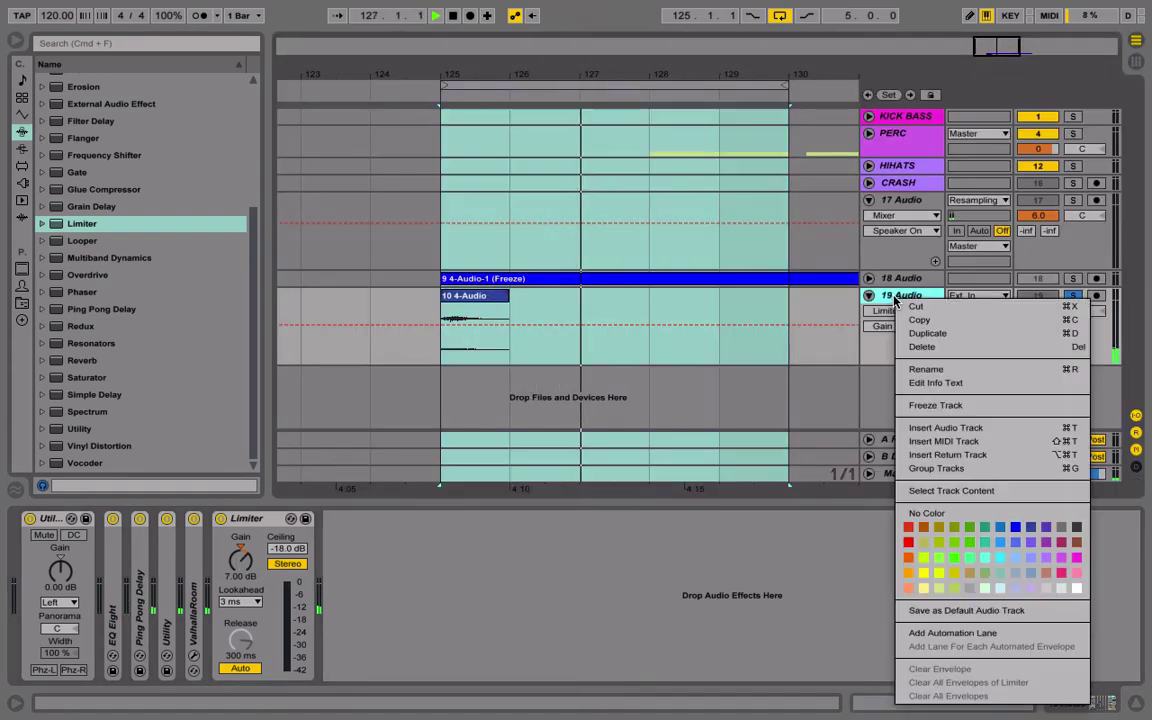
left_click(935, 405)
left_click(705, 387)
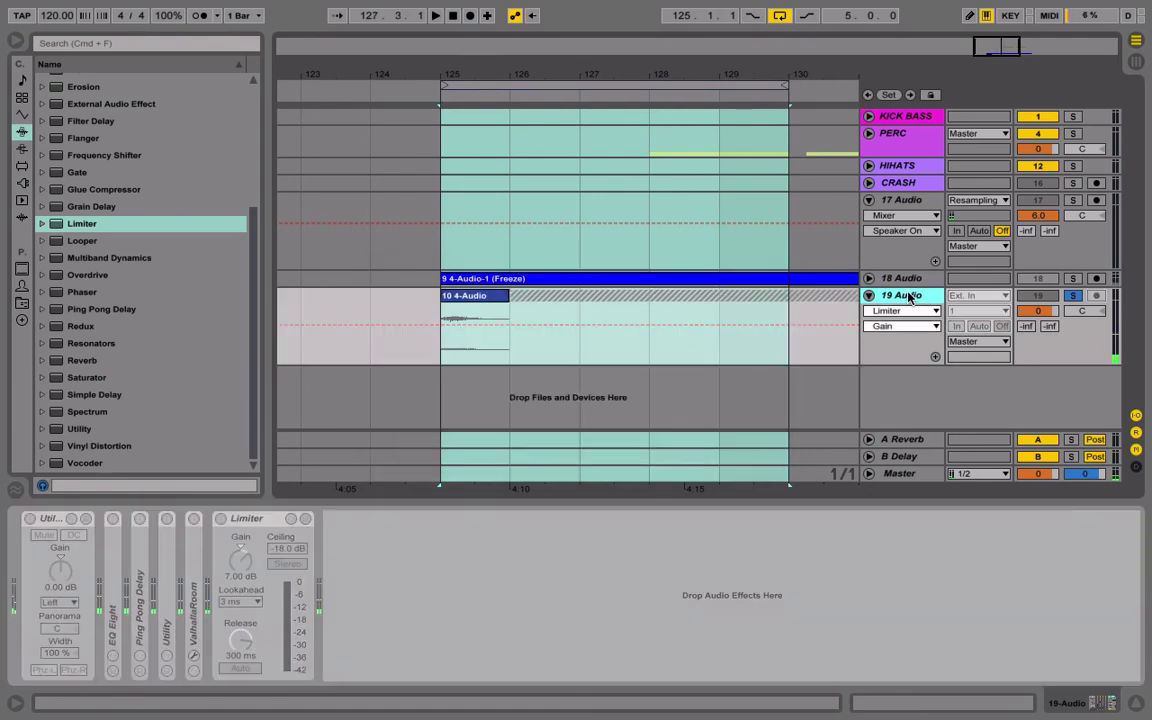
right_click(910, 298)
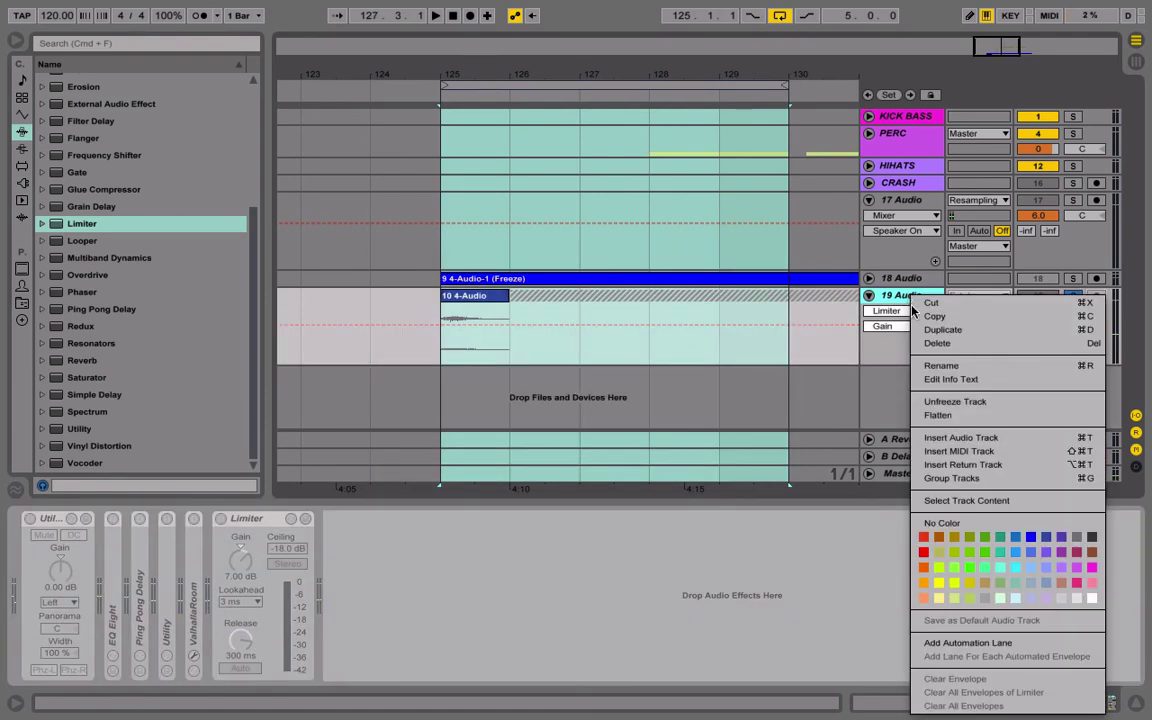
left_click(942, 413)
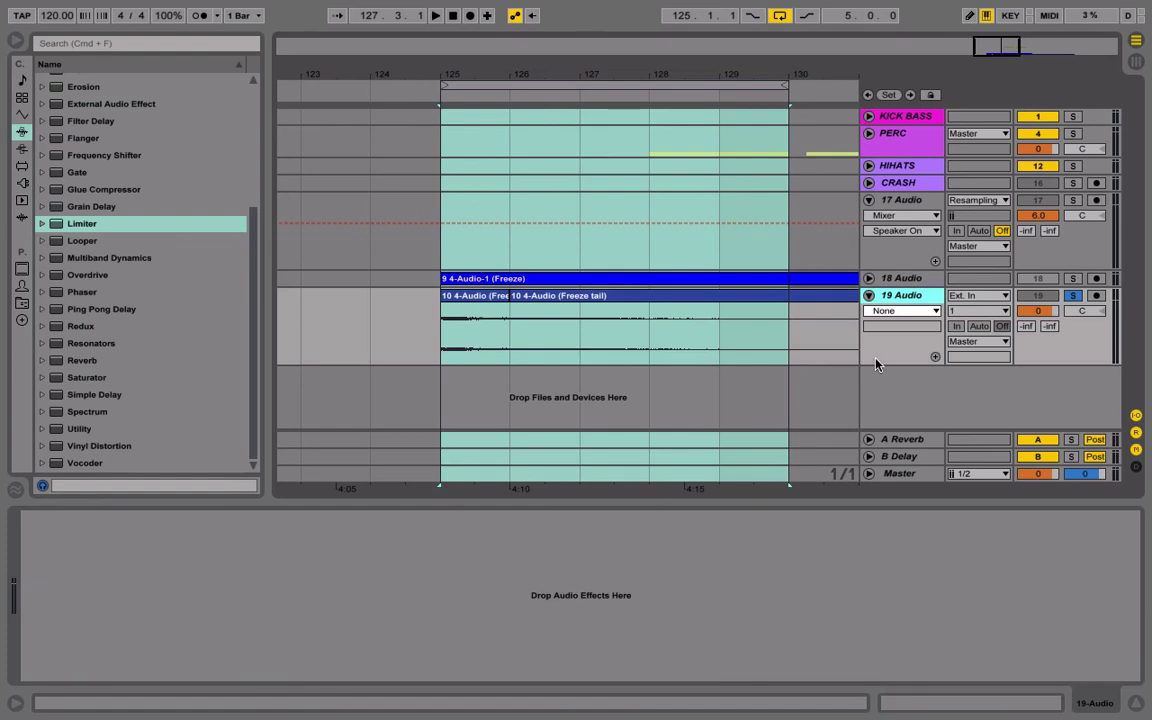
left_click_drag(874, 363, 874, 428)
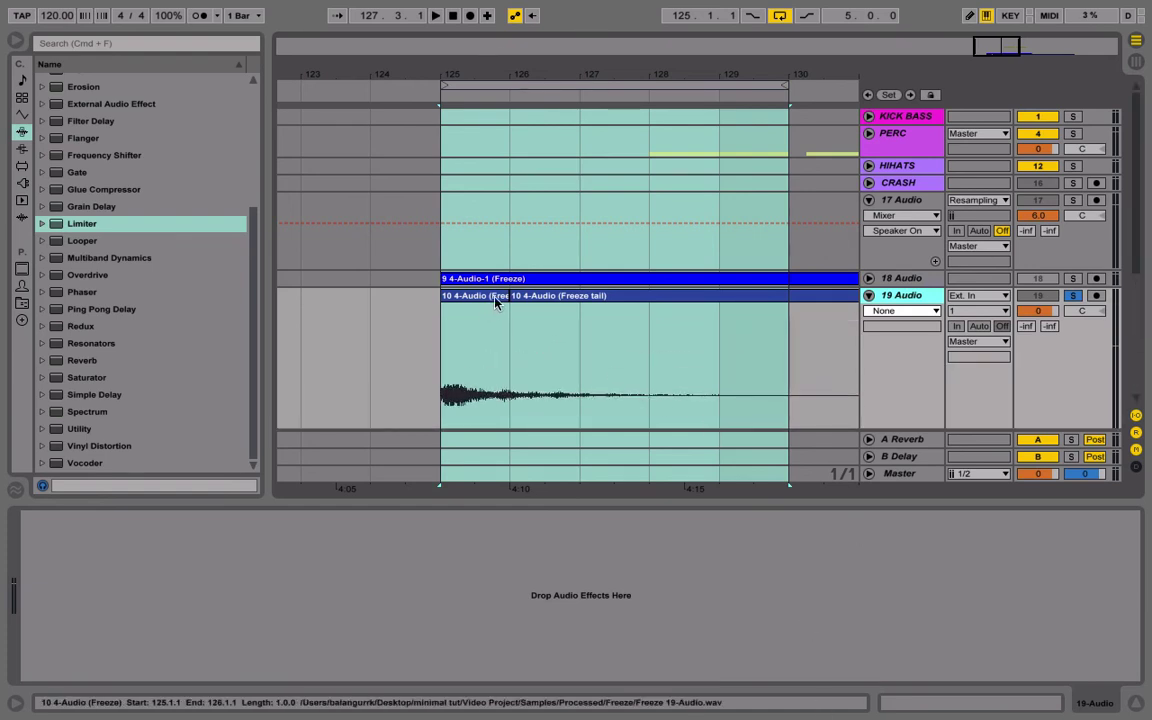
left_click_drag(510, 296, 788, 308)
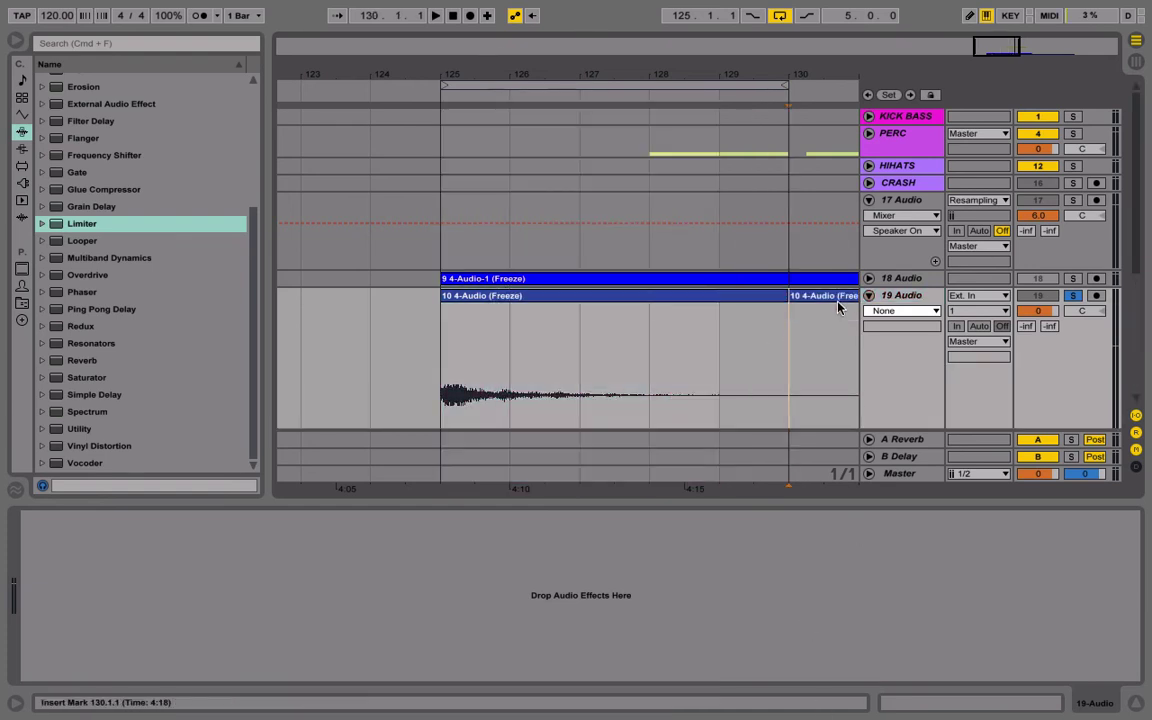
left_click(888, 298)
key("Delete")
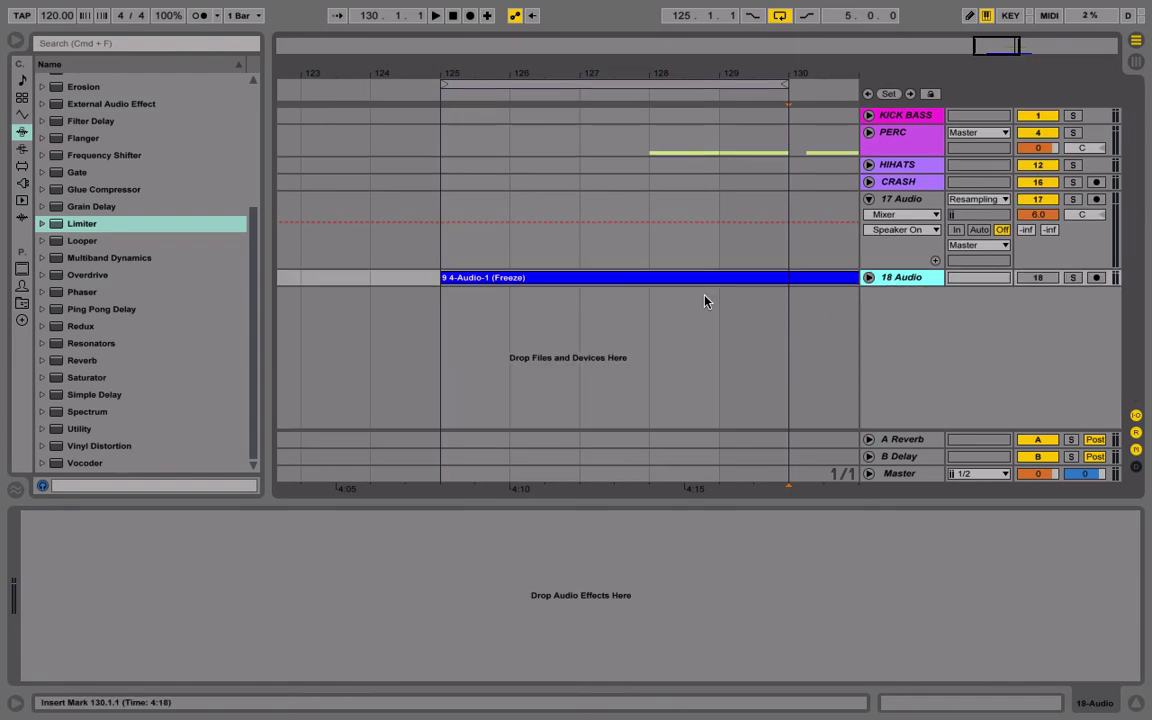
key("super+z")
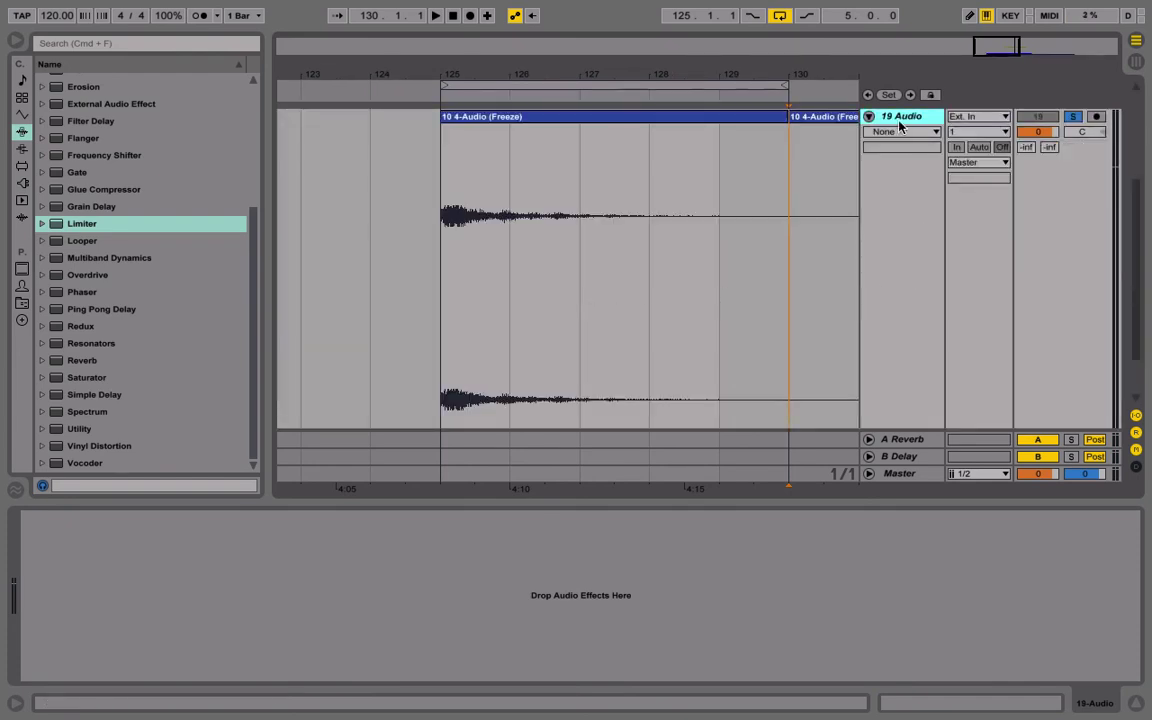
Delete the leftover clip after bar 130 on track 19 and give the remaining frozen clip a long fade-out across its length.
left_click(825, 116)
key("Delete")
right_click(734, 210)
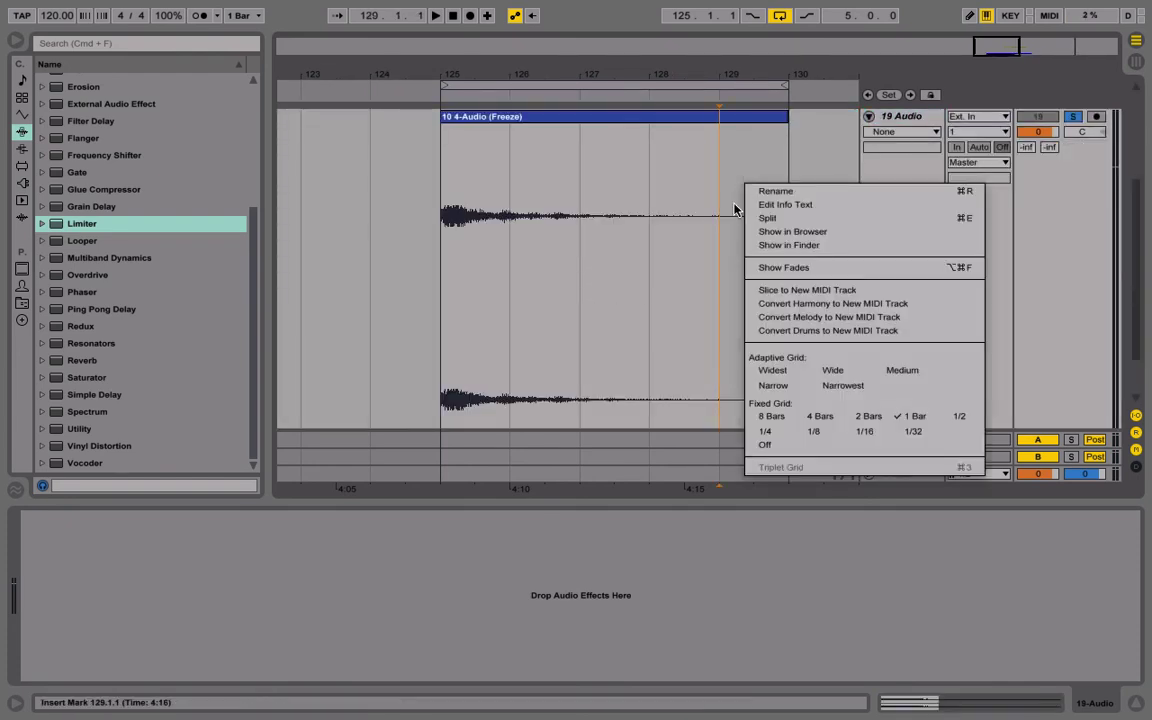
left_click(780, 267)
left_click_drag(783, 128, 411, 188)
left_click(443, 172)
key("space")
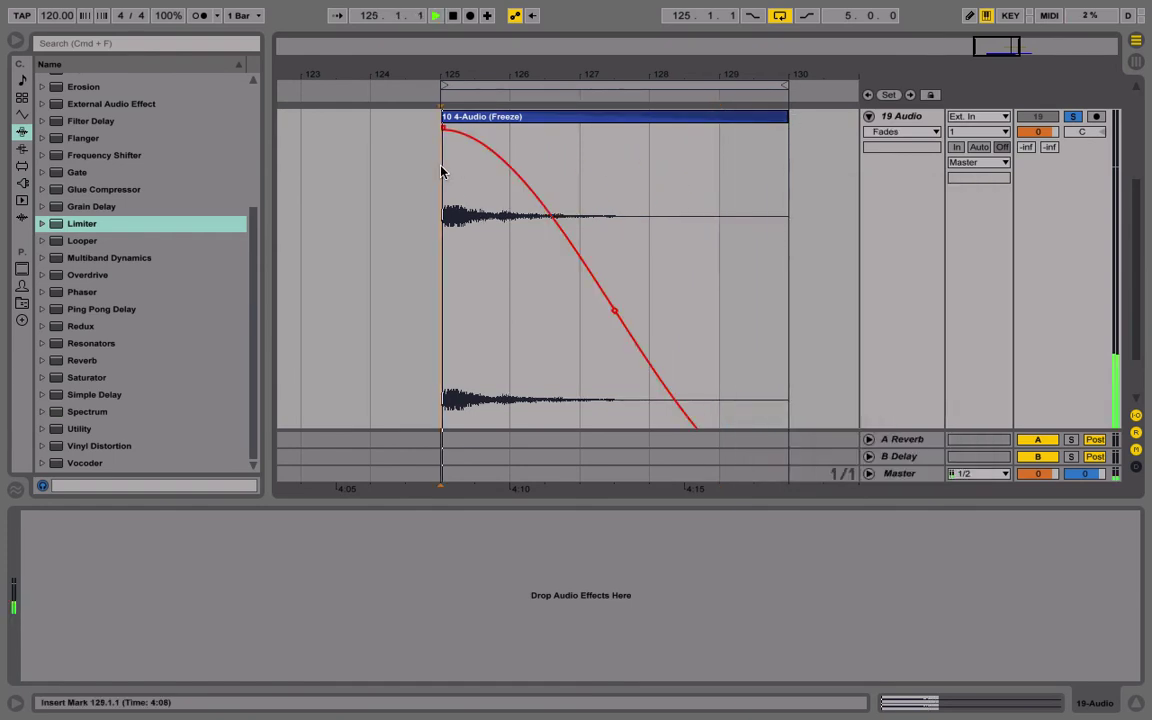
Fold track 19 and rename its faded clip CRASH 2.
scroll(779, 170, "down", 3)
scroll(779, 170, "up", 5)
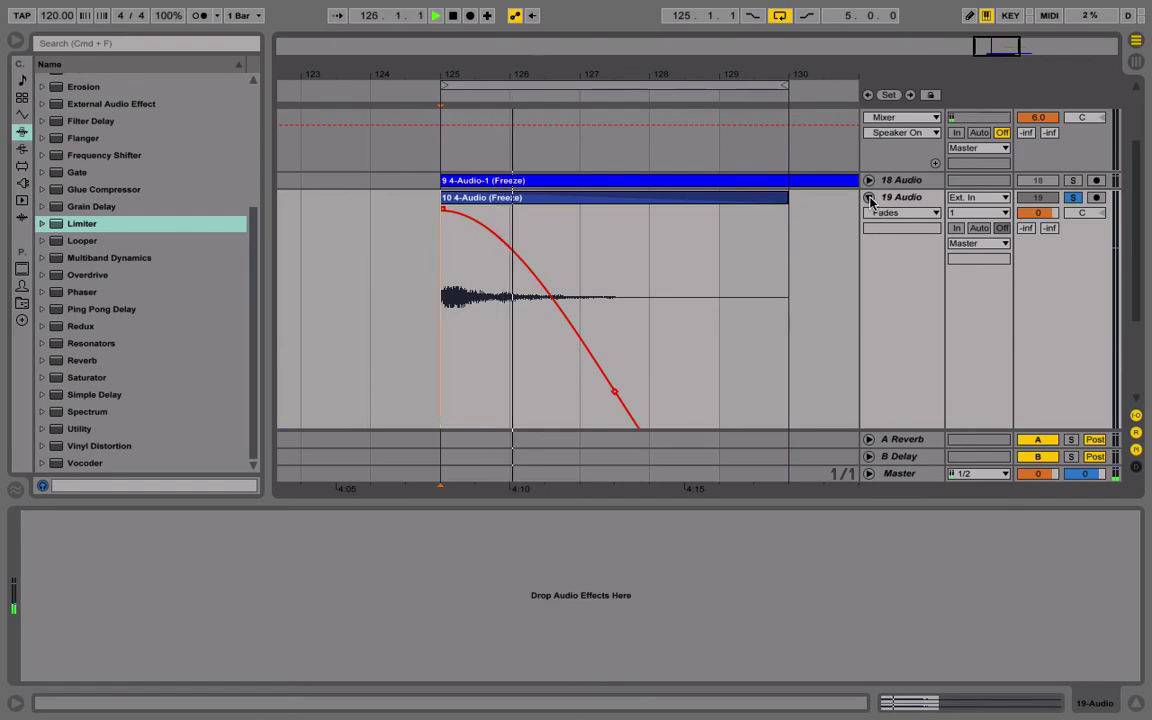
left_click(869, 198)
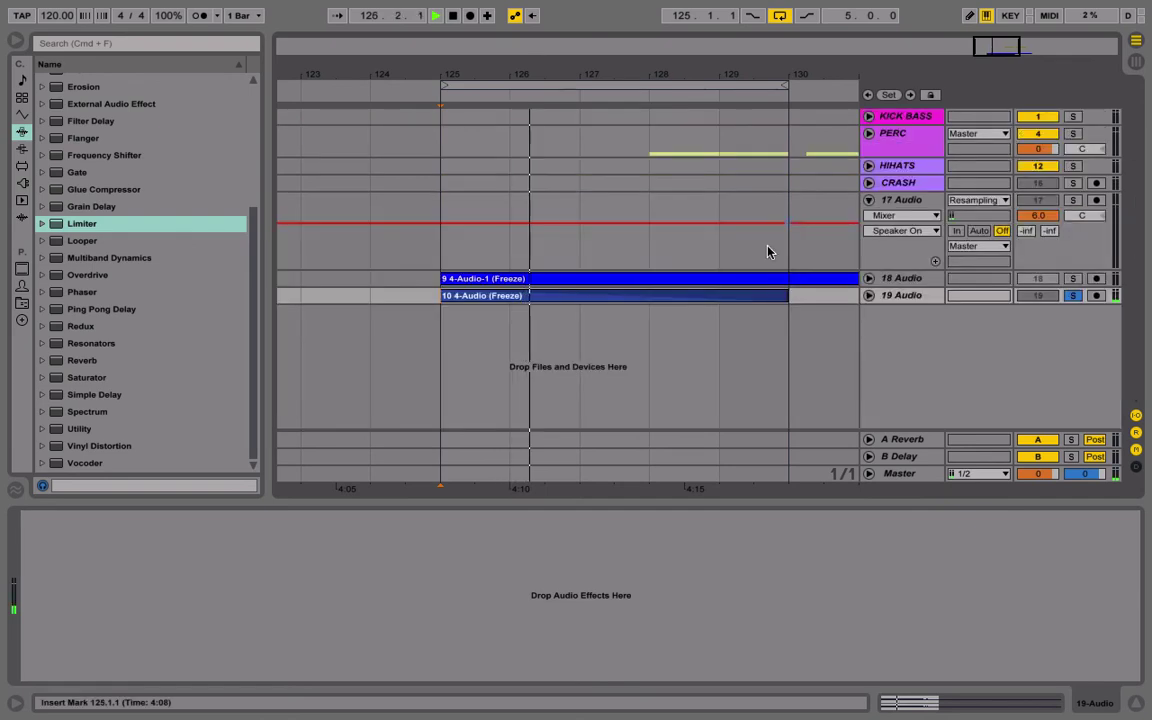
right_click(476, 298)
left_click(503, 368)
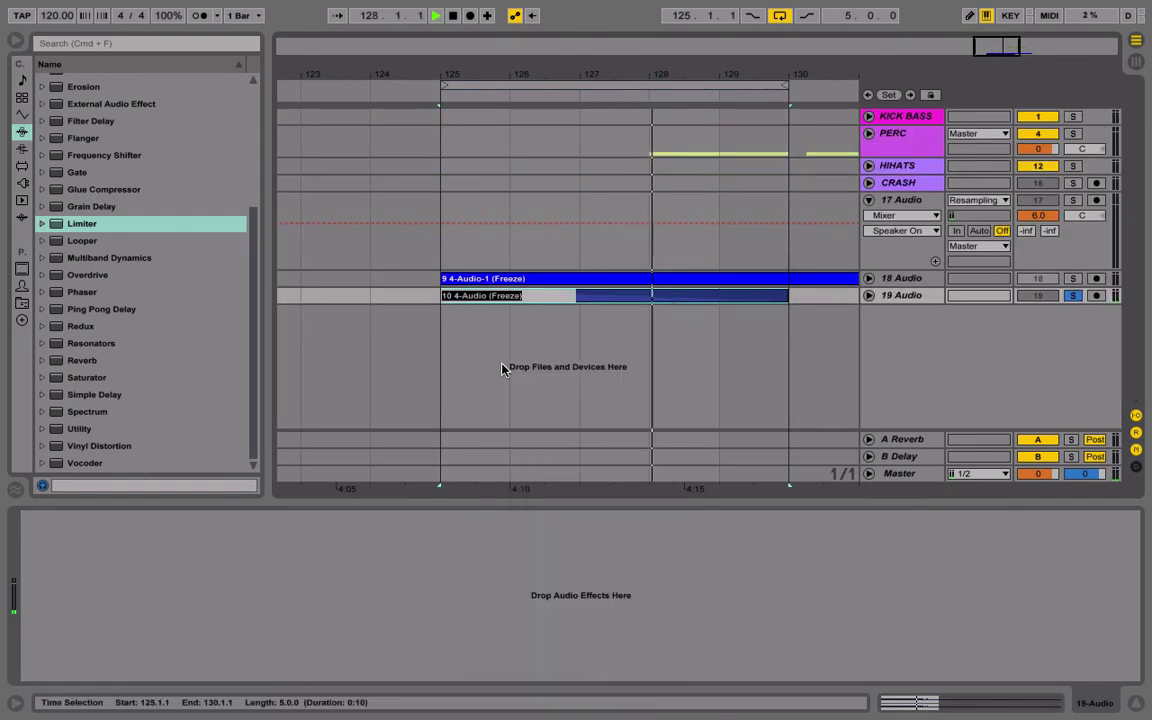
type("crash 2")
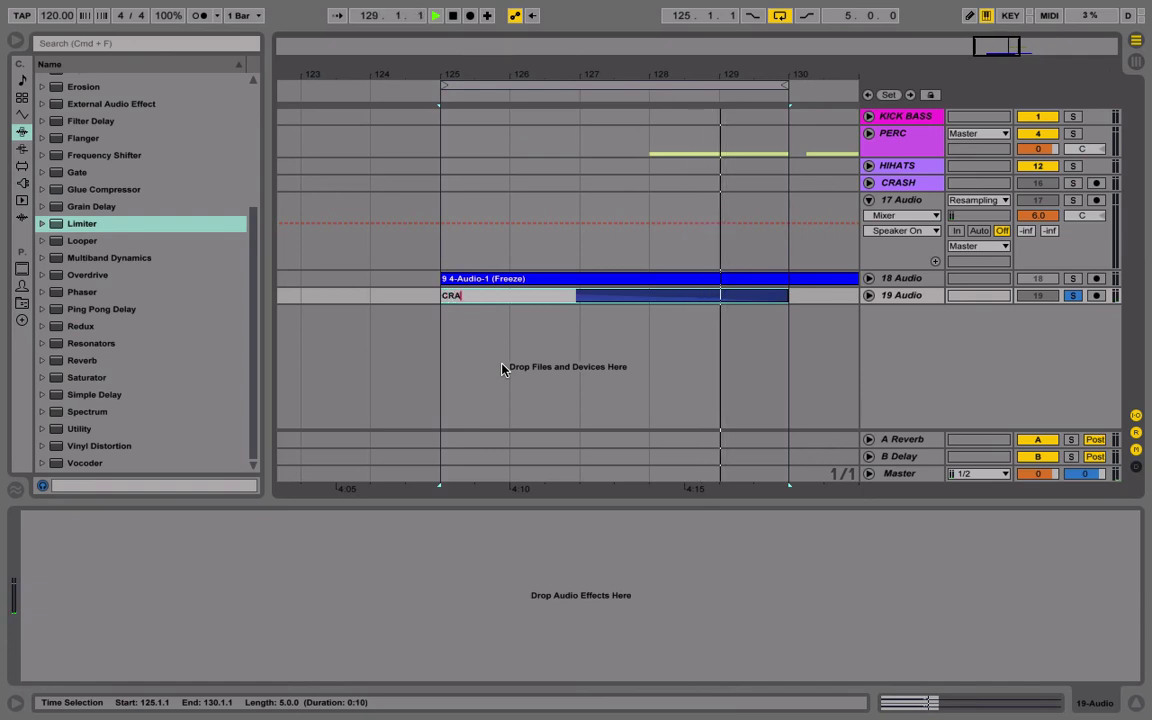
key("Return")
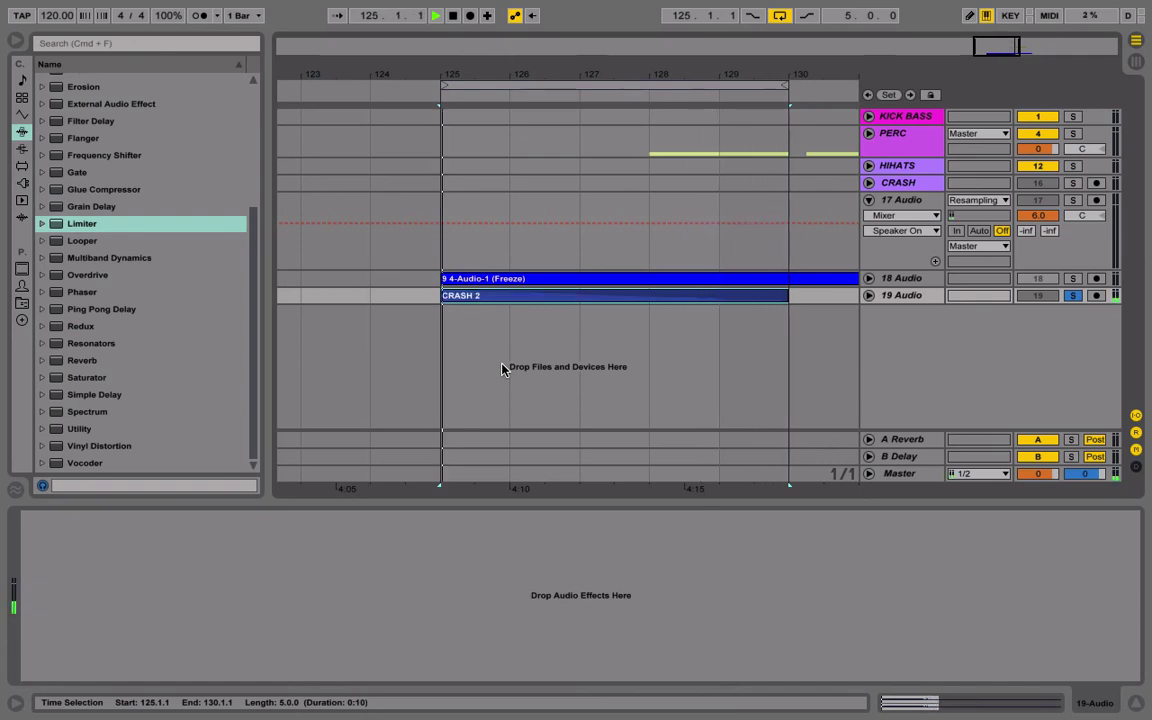
key("space")
key("space")
key("space")
Rename track 19 as CRASH 2 and turn off its solo.
right_click(897, 300)
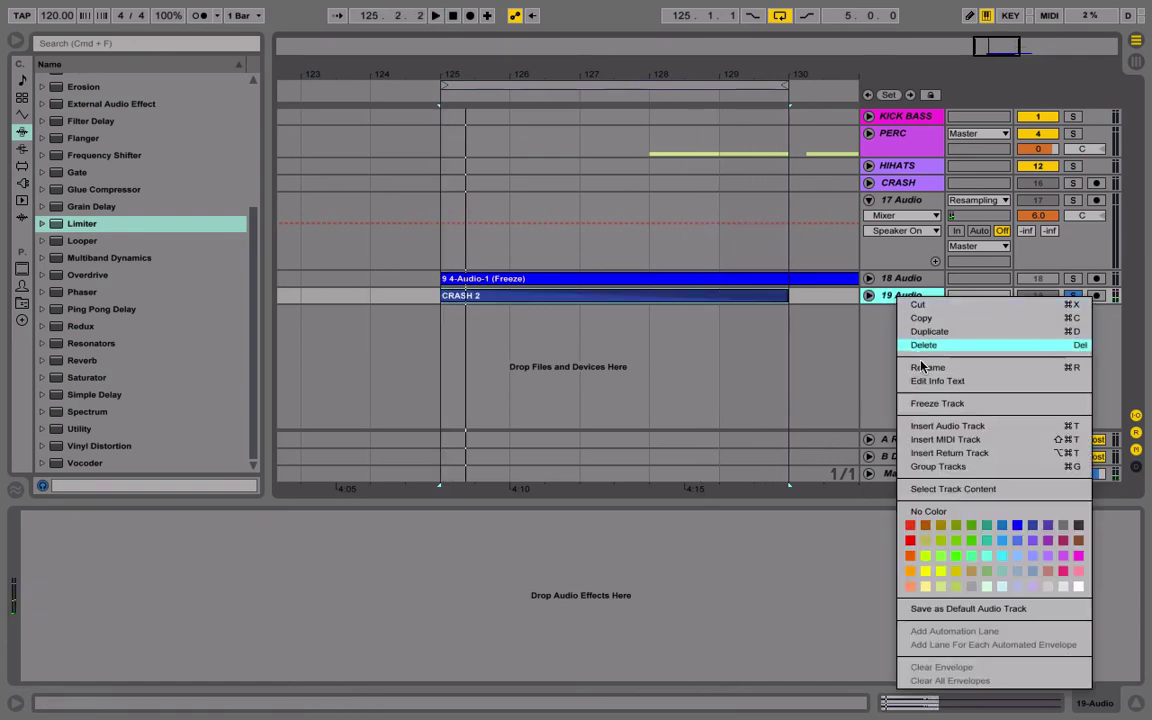
left_click(921, 366)
type("CRASH 2")
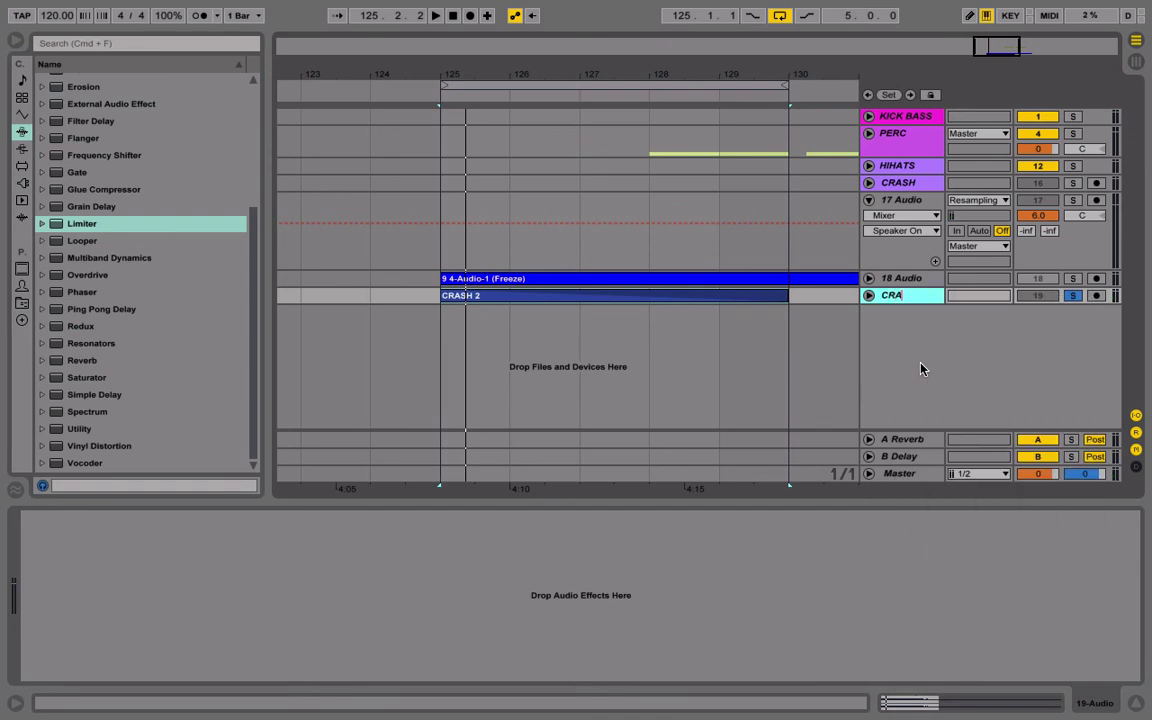
key("Return")
left_click(1073, 296)
key("space")
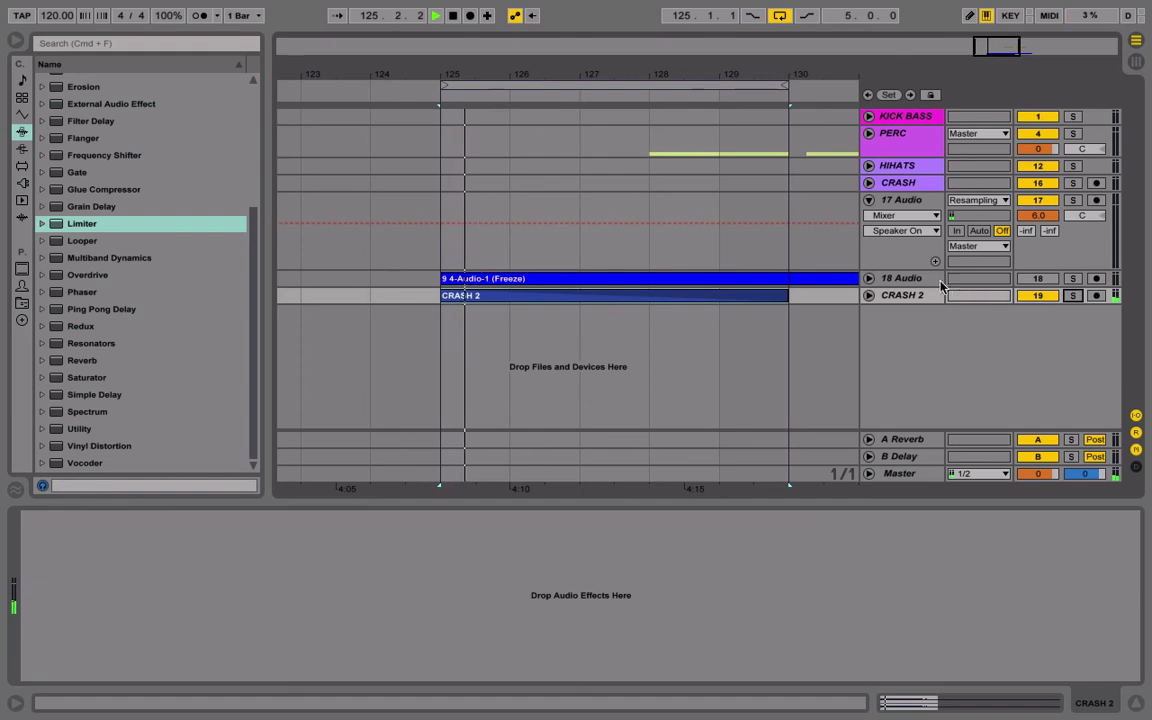
key("Tab")
key("Tab")
key("Tab")
key("Tab")
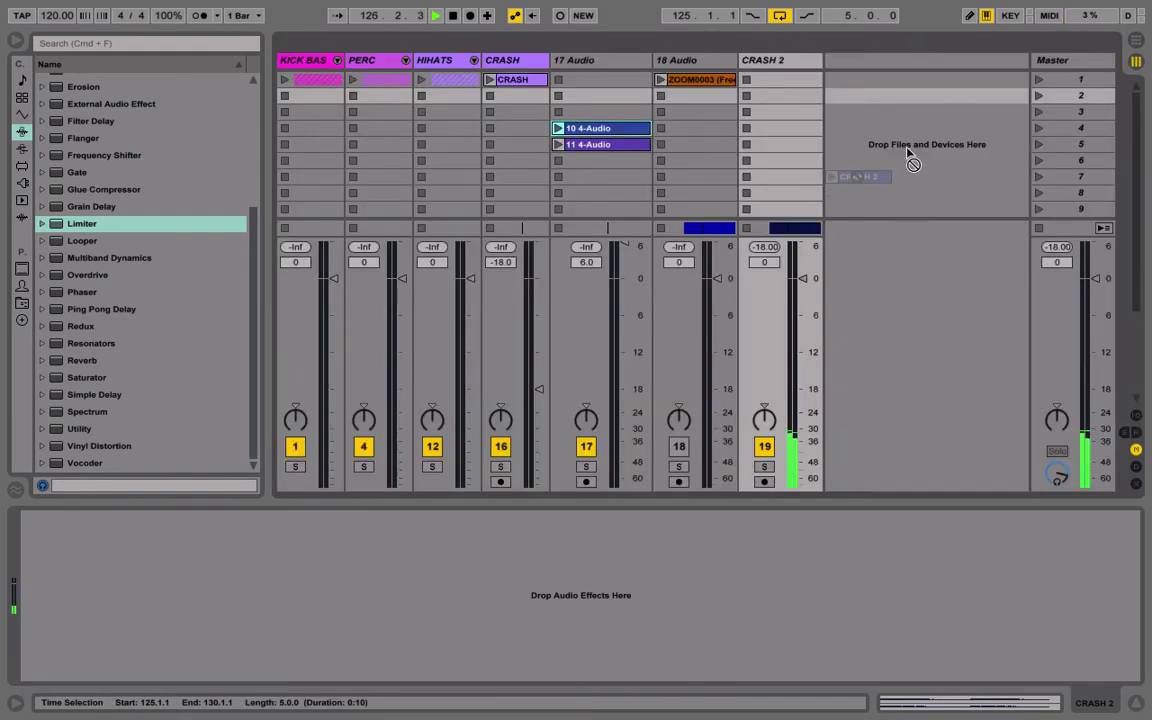
left_click_drag(470, 290, 467, 303)
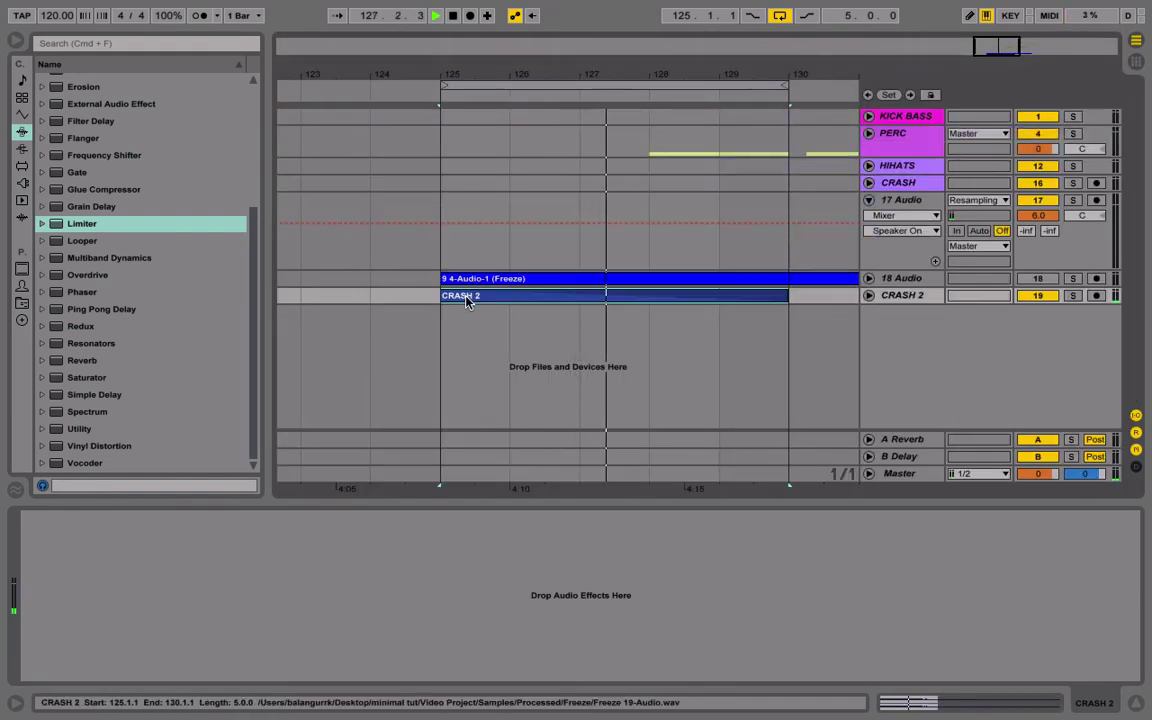
Consolidate the CRASH 2 clip and place it in the first clip slot of the CRASH 2 track in Session View.
key("super+z")
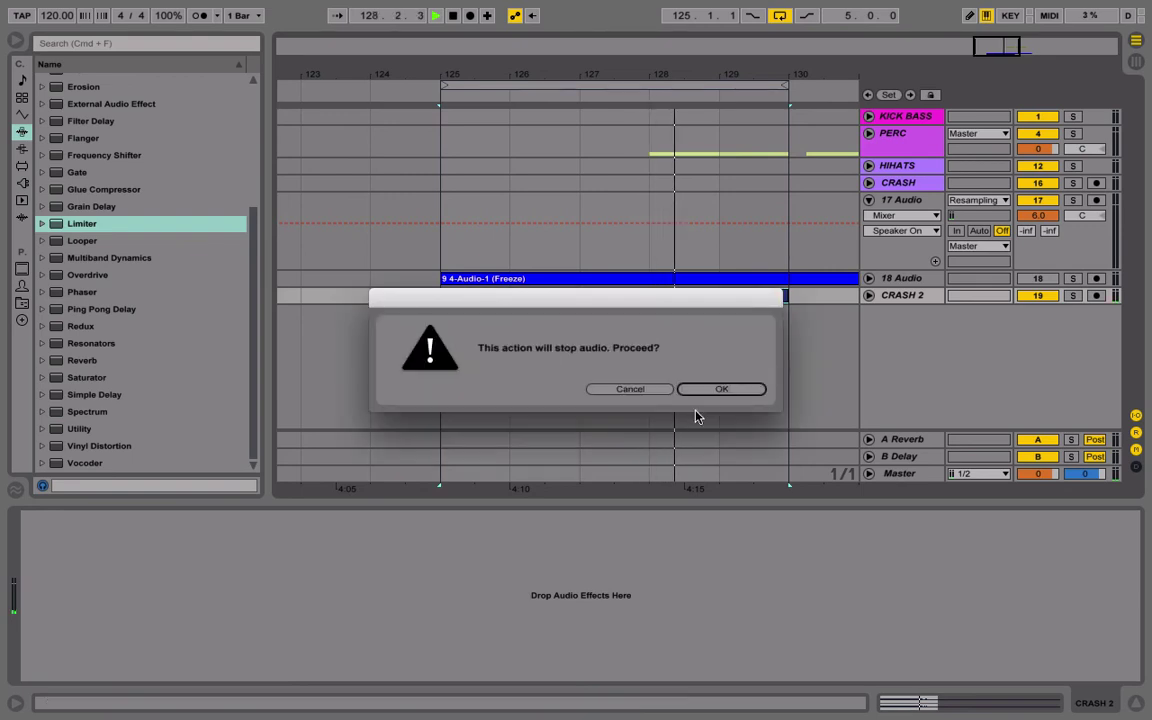
left_click(721, 389)
key("Tab")
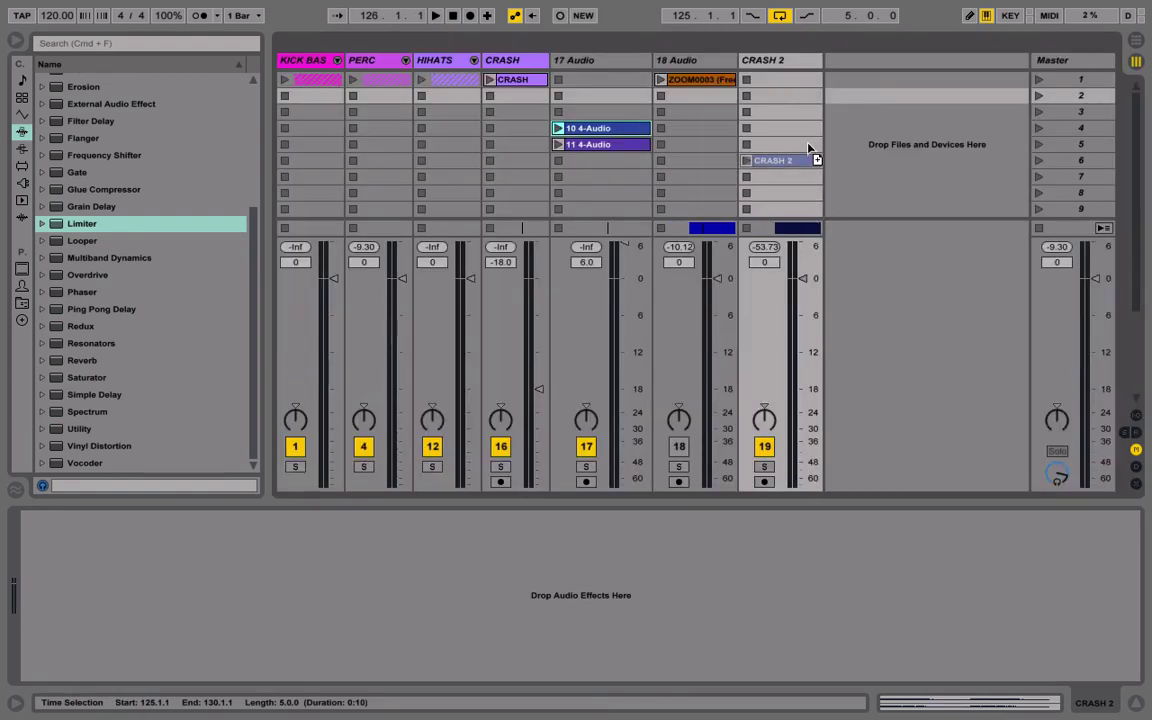
left_click_drag(813, 152, 795, 87)
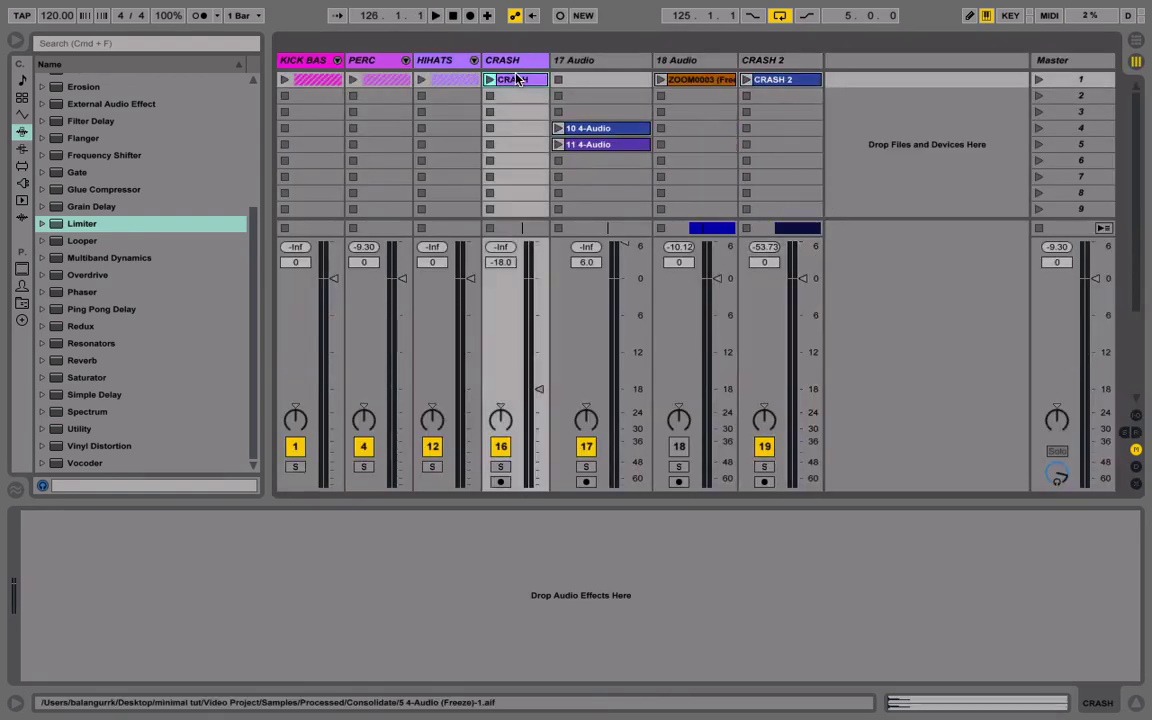
Compare the waveforms of the CRASH and CRASH 2 clips, and set the CRASH 2 clip's gain to 0 dB.
double_click(510, 79)
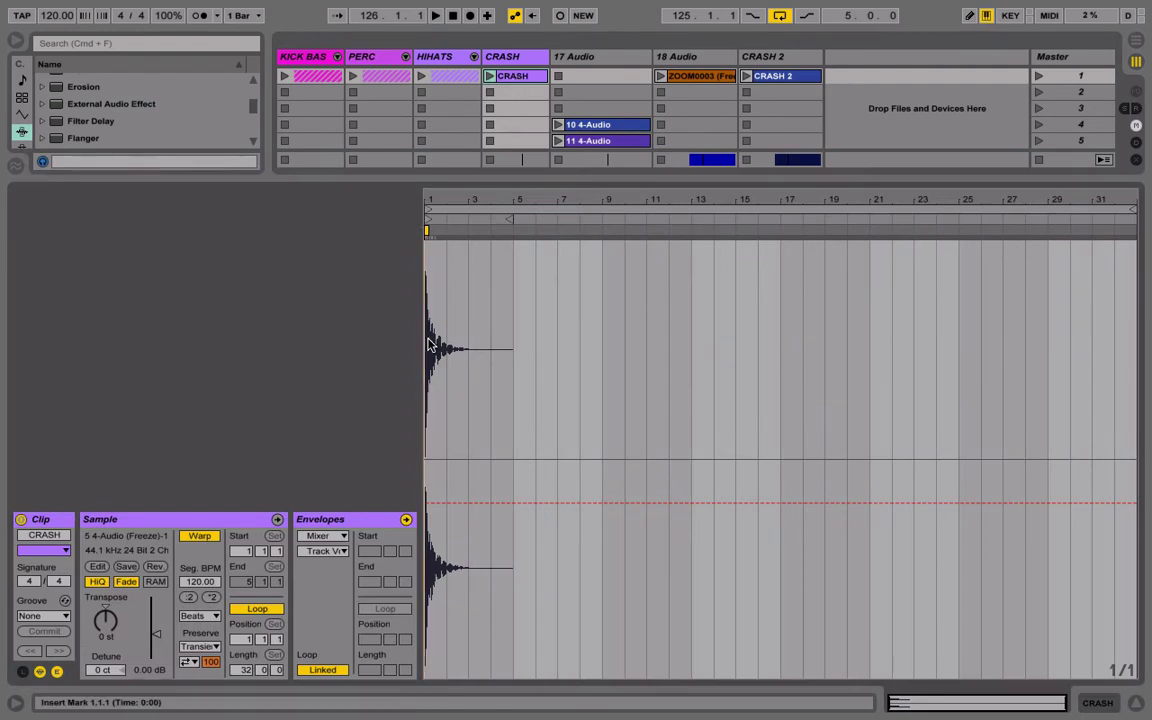
left_click(758, 77)
key("Left")
key("Left")
key("Left")
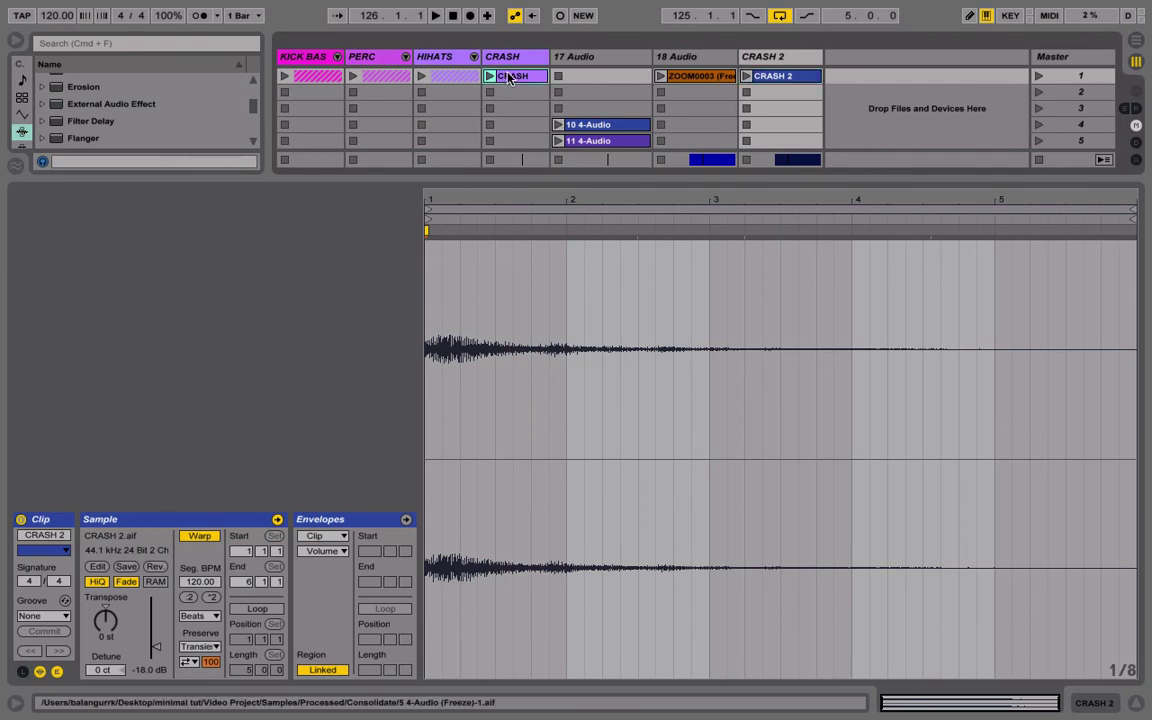
left_click(766, 74)
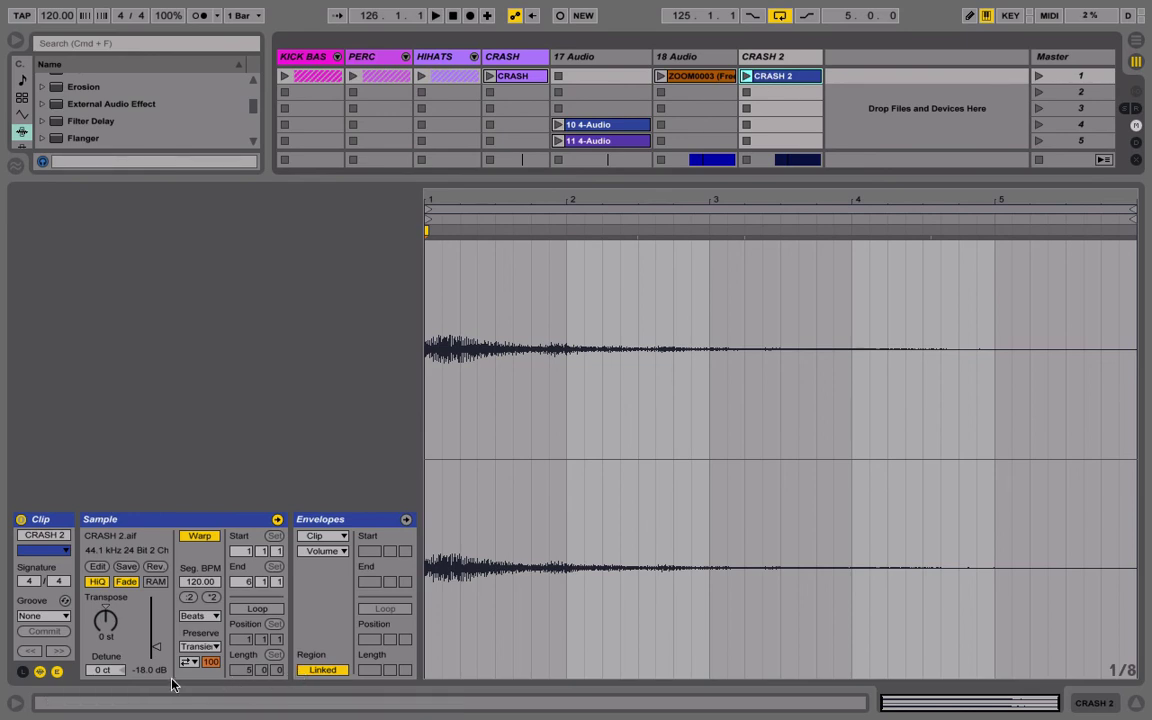
left_click(150, 670)
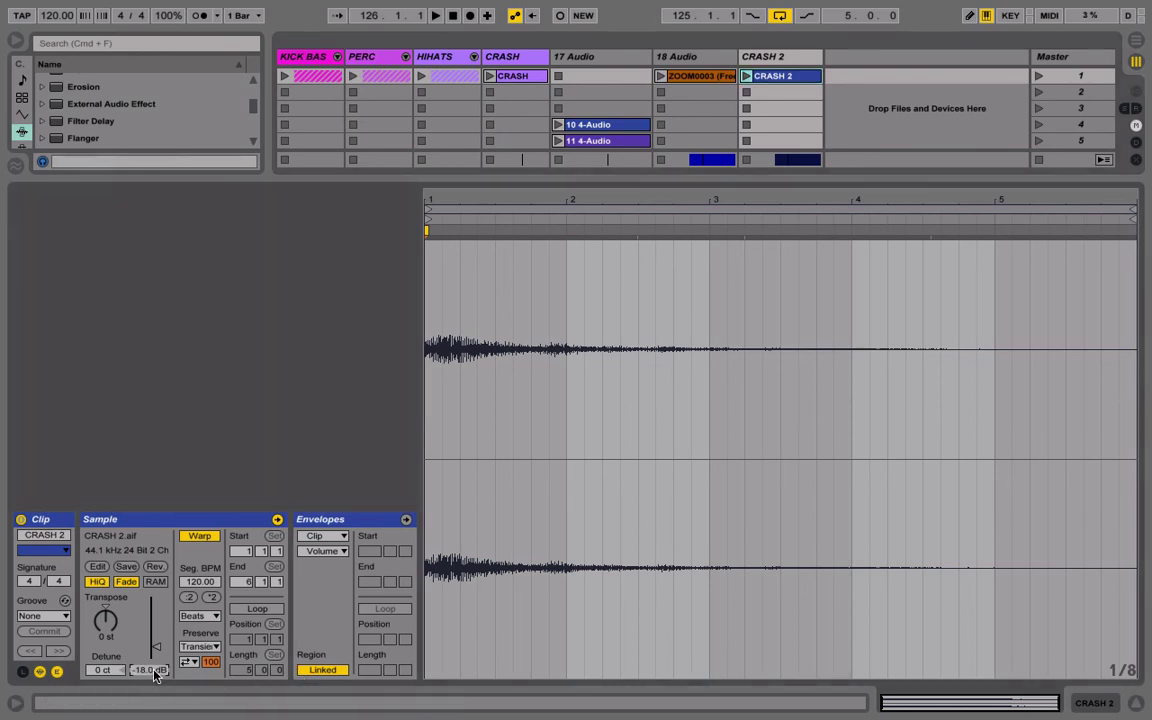
key("Return")
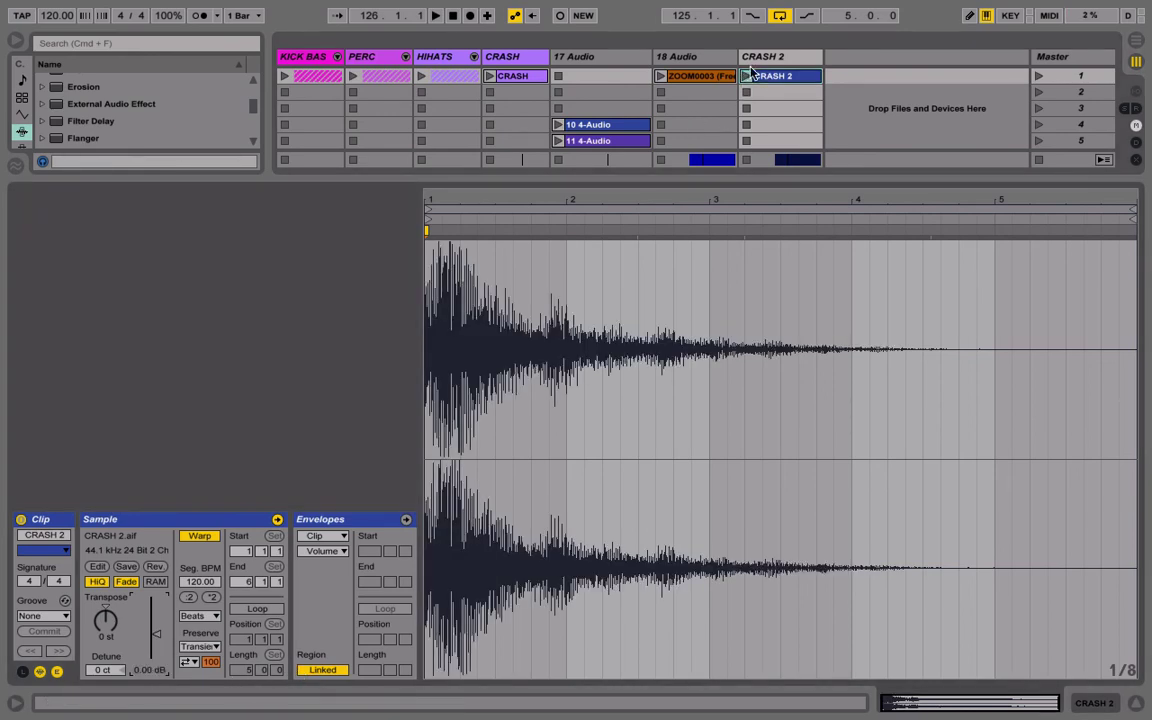
Move the CRASH 2 track directly beside CRASH and give the track and its clip the same purple colour as CRASH.
left_click_drag(767, 58, 657, 62)
left_click_drag(562, 63, 566, 62)
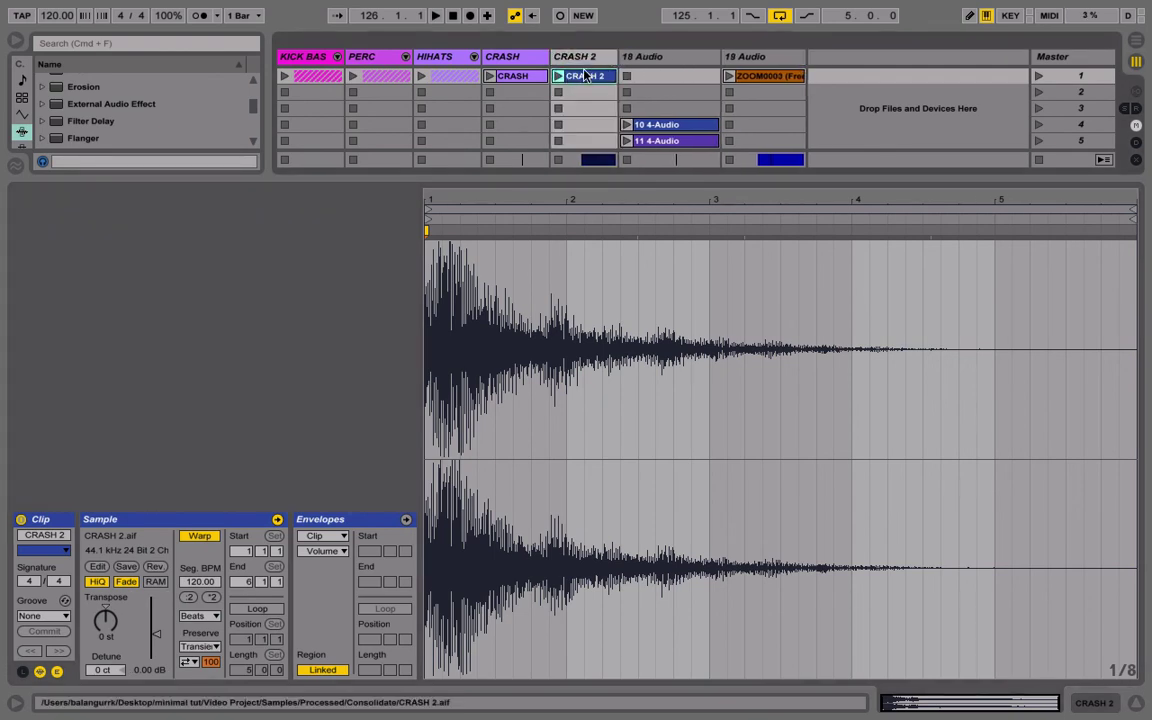
right_click(585, 56)
left_click(735, 312)
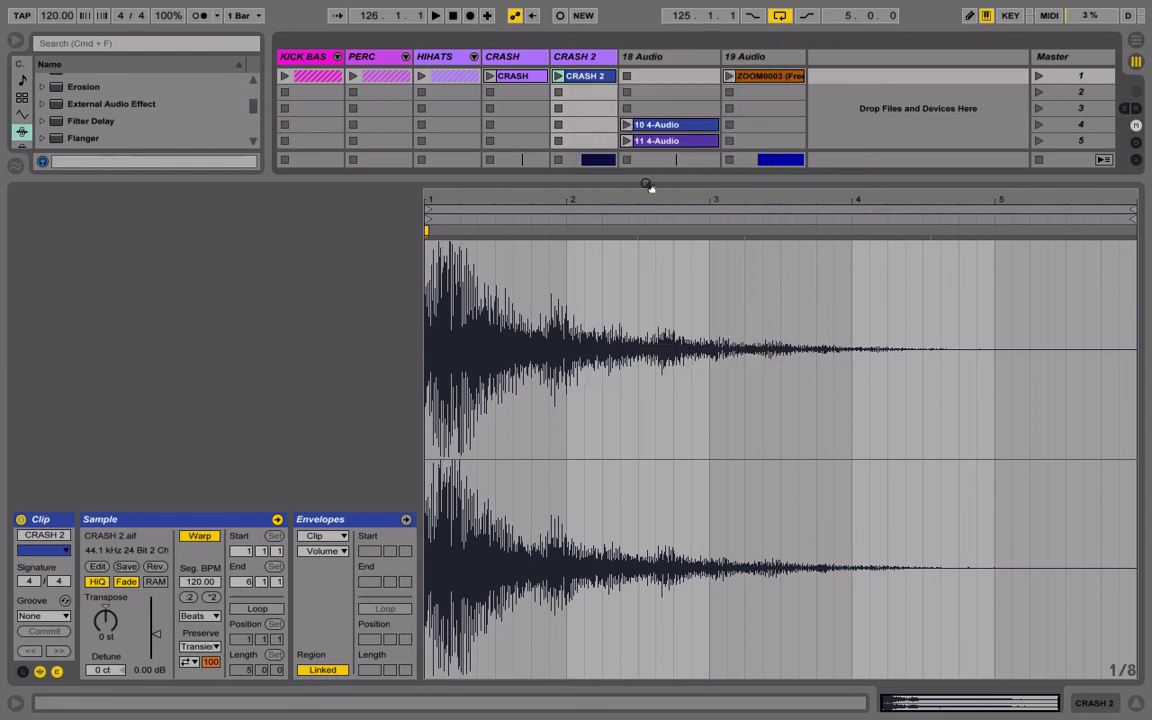
right_click(590, 76)
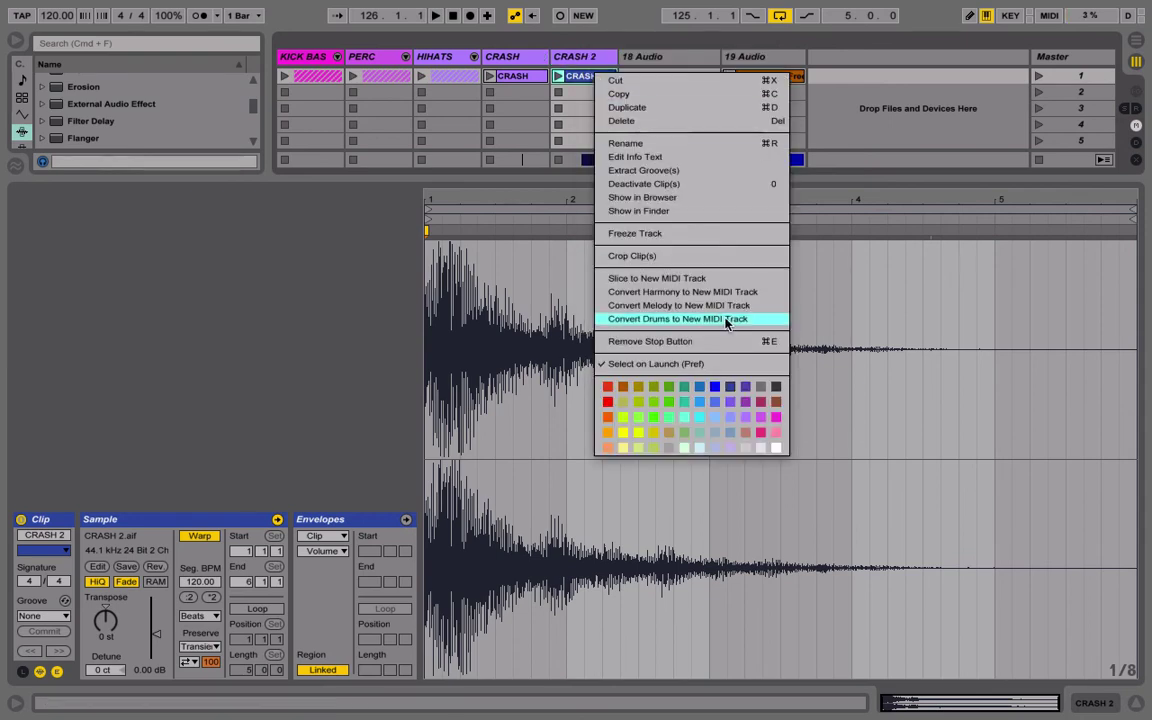
left_click(745, 417)
Loop the CRASH 2 clip over 32 bars and shift its warped audio so the crash hits at bar 17.
left_click(252, 609)
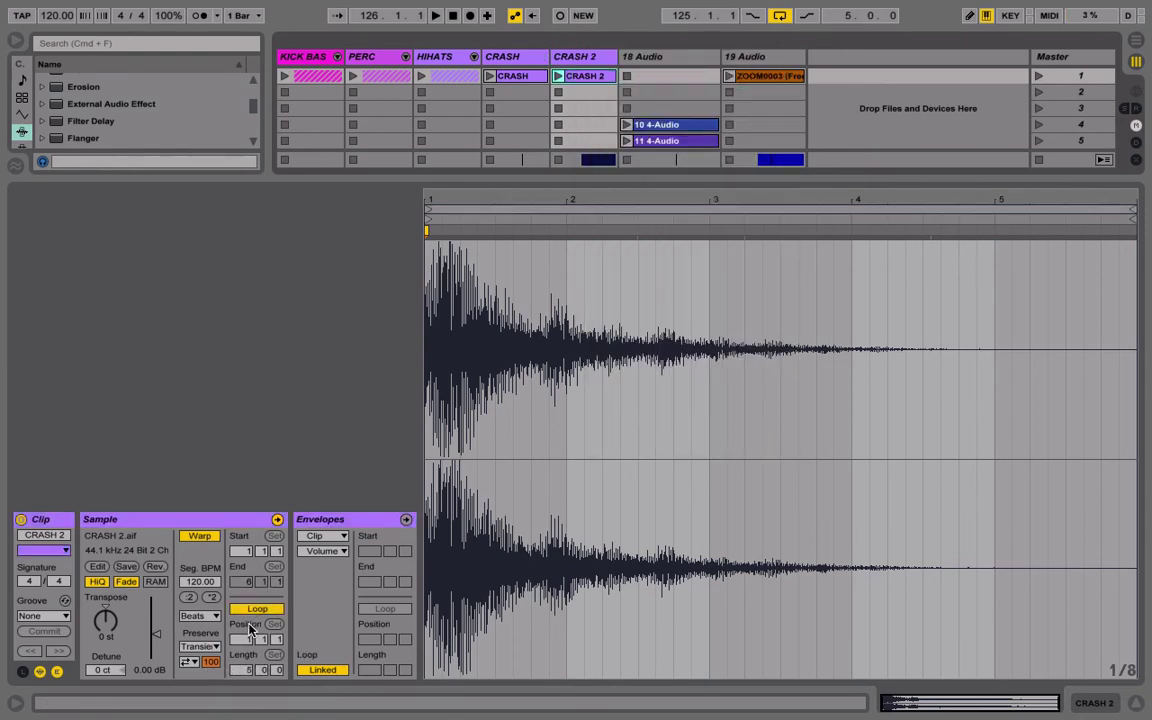
key("Return")
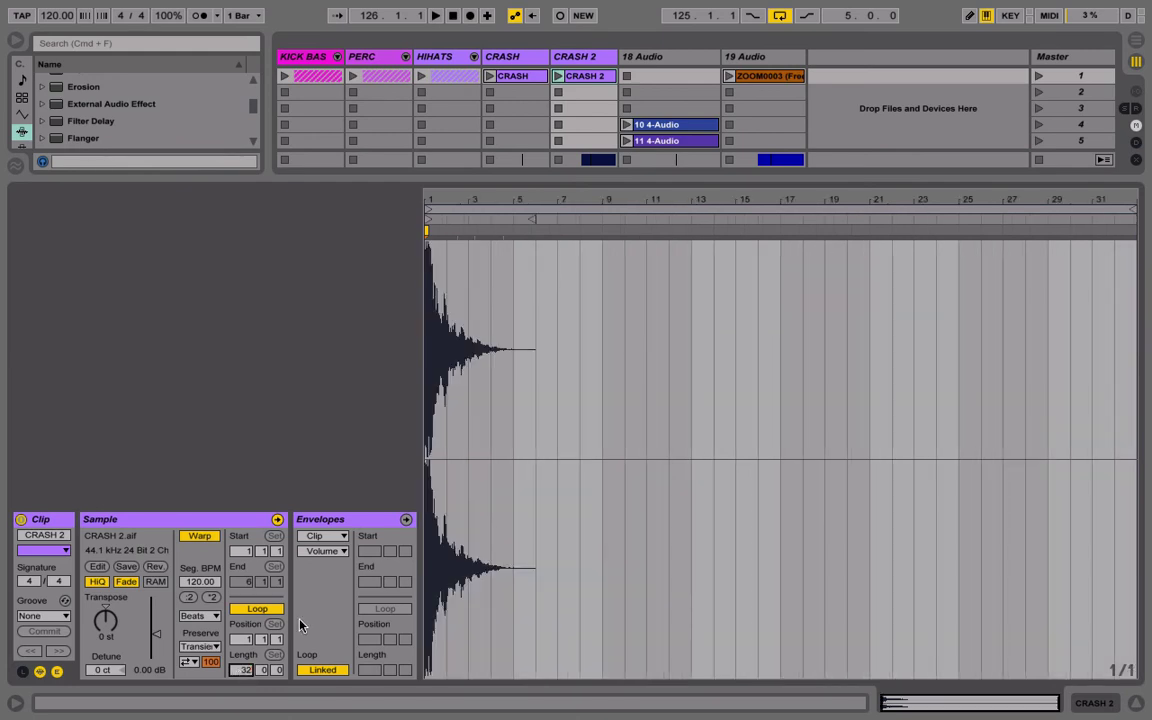
mouse_move(428, 232)
left_mouse_down()
mouse_move(802, 232)
mouse_move(780, 232)
left_mouse_up()
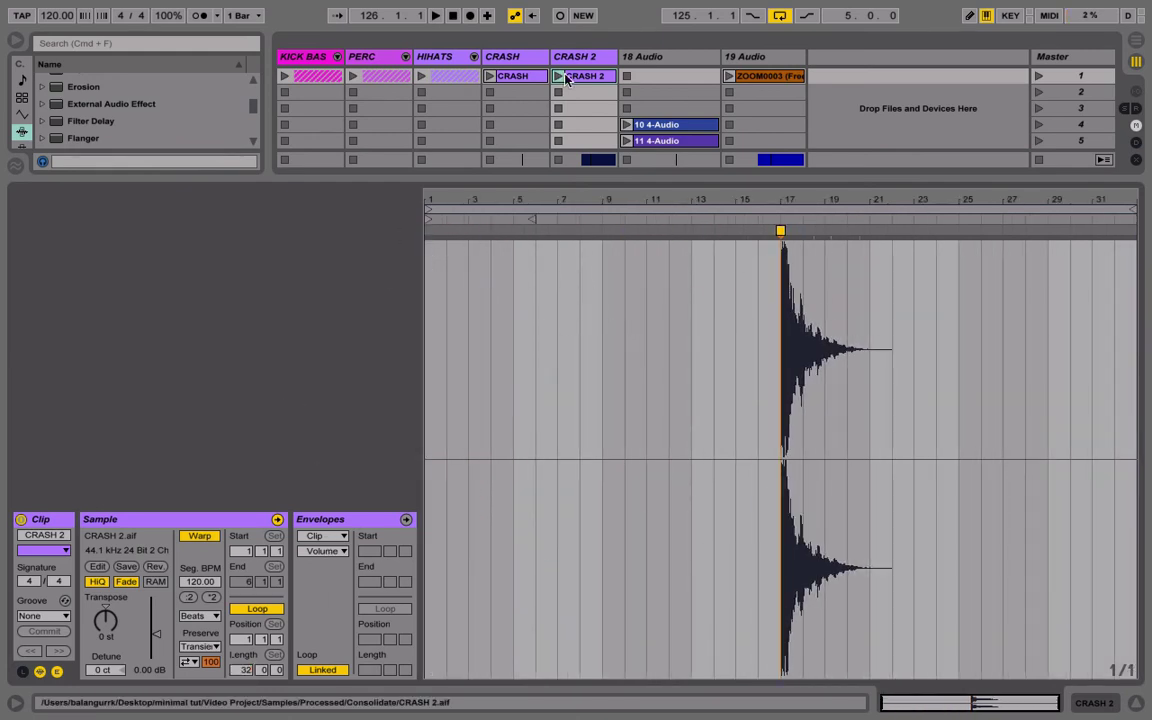
Launch scene 1 and set the CRASH 2 track volume to -18 dB.
left_click(1037, 80)
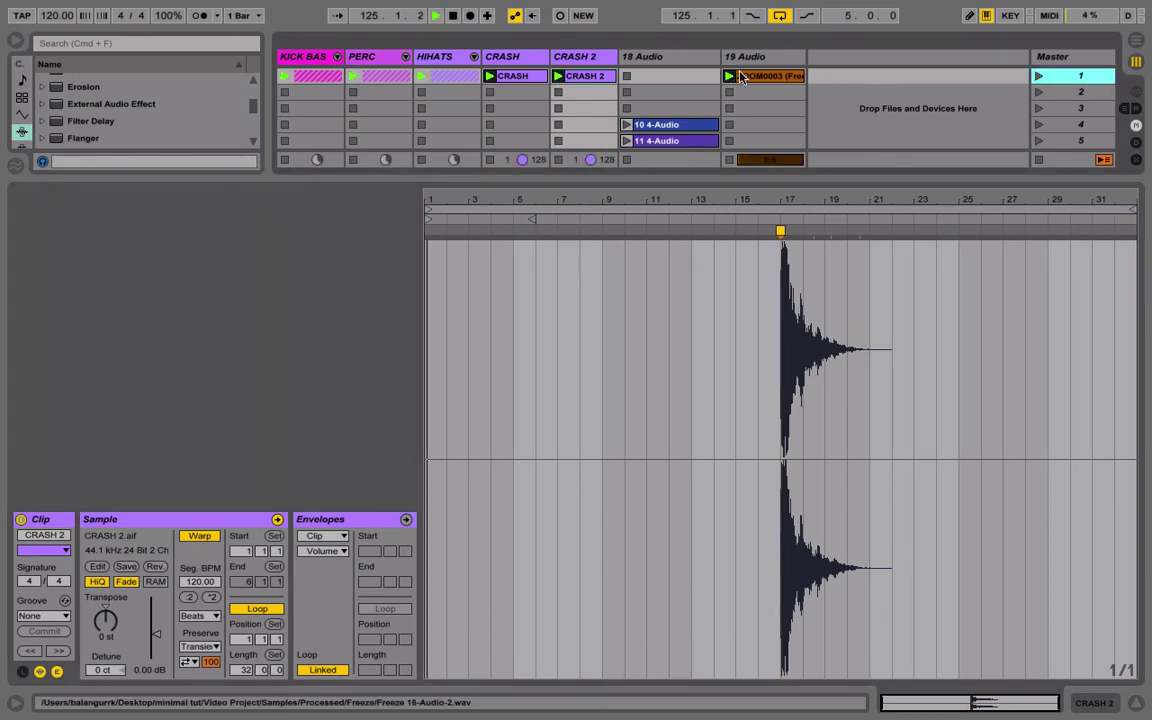
left_click(578, 57)
left_click_drag(601, 301, 601, 408)
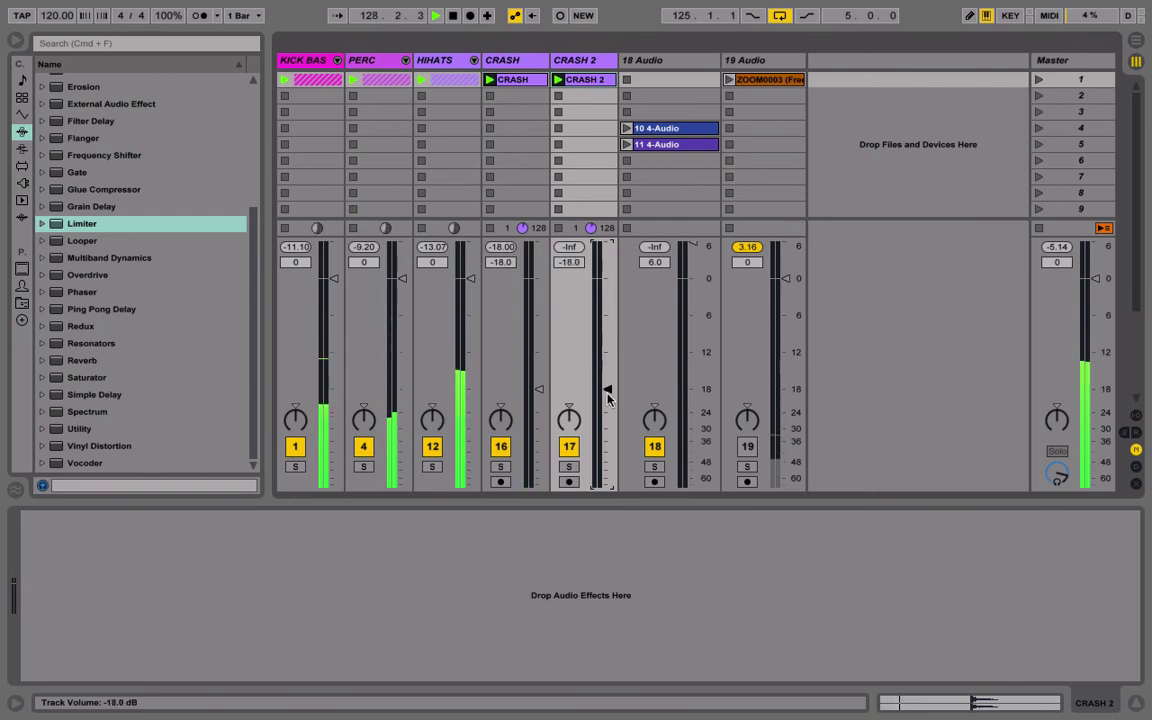
left_click(576, 80)
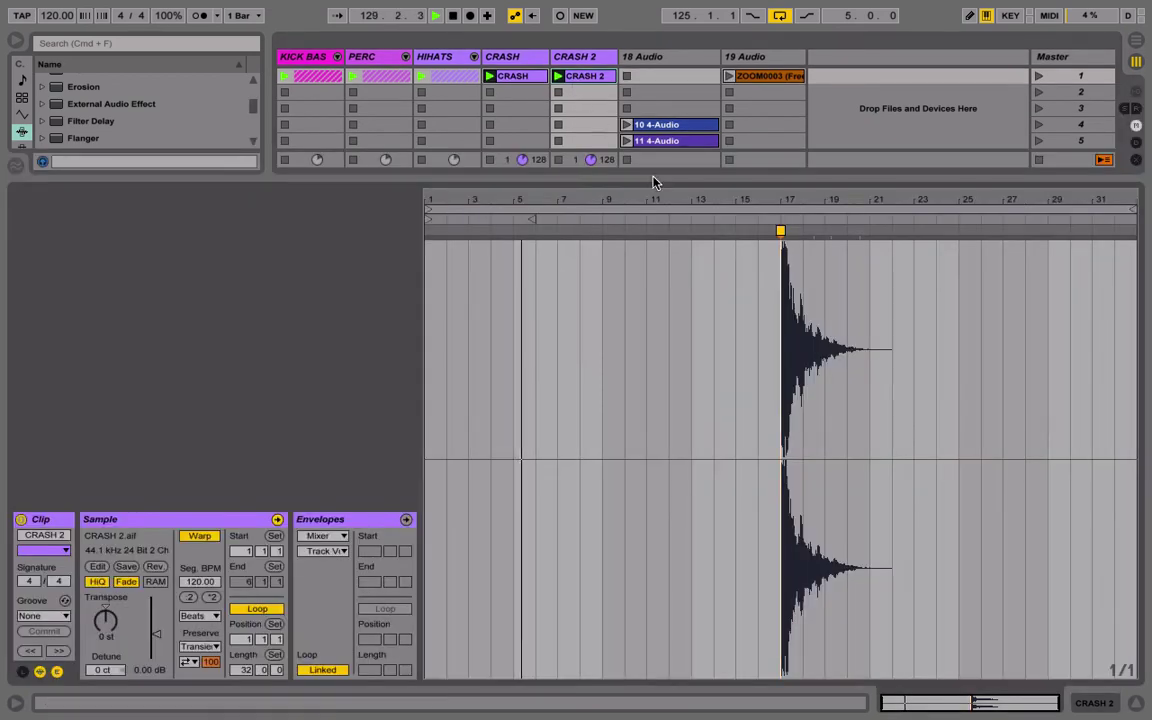
Delete the 10 4-Audio clip from track 18 and move the 11 4-Audio clip into its first slot.
left_click(672, 58)
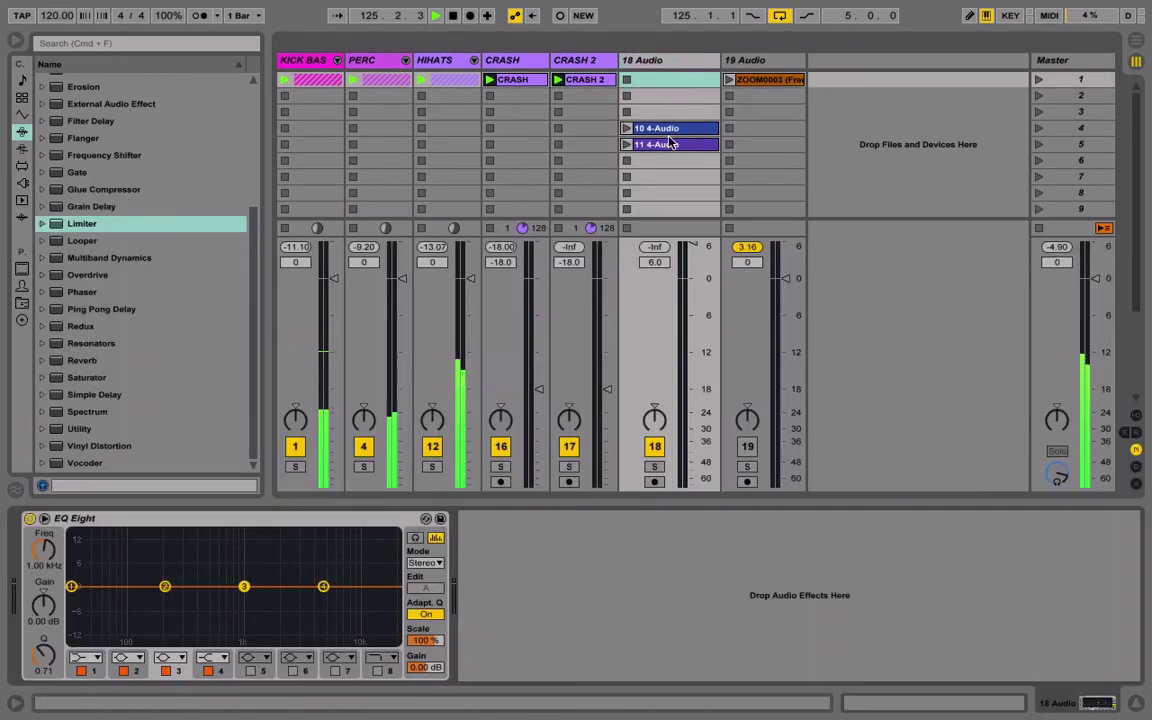
left_click(669, 126)
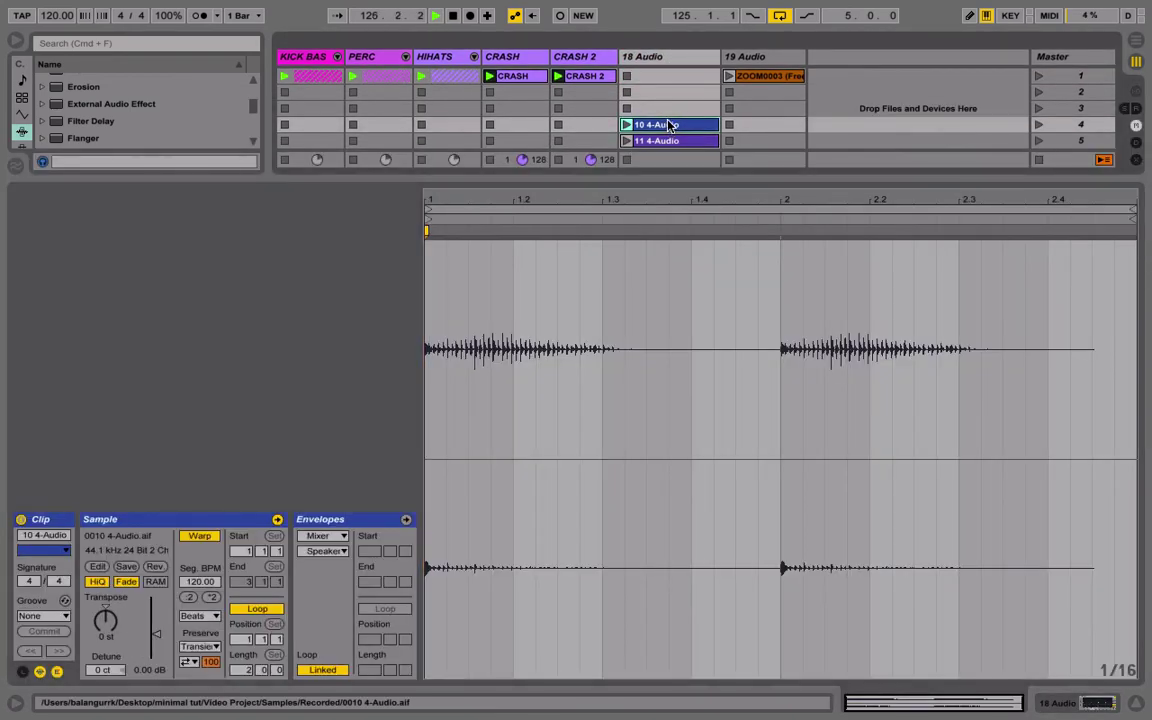
key("Delete")
left_click(669, 64)
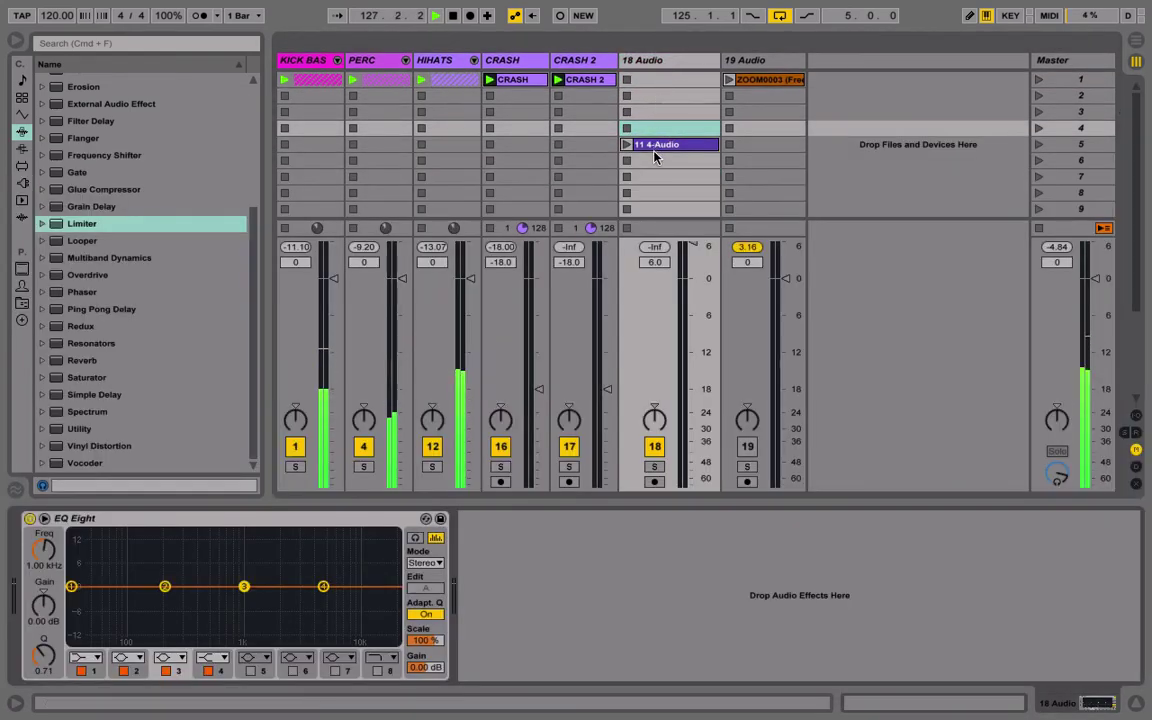
left_click_drag(655, 157, 660, 92)
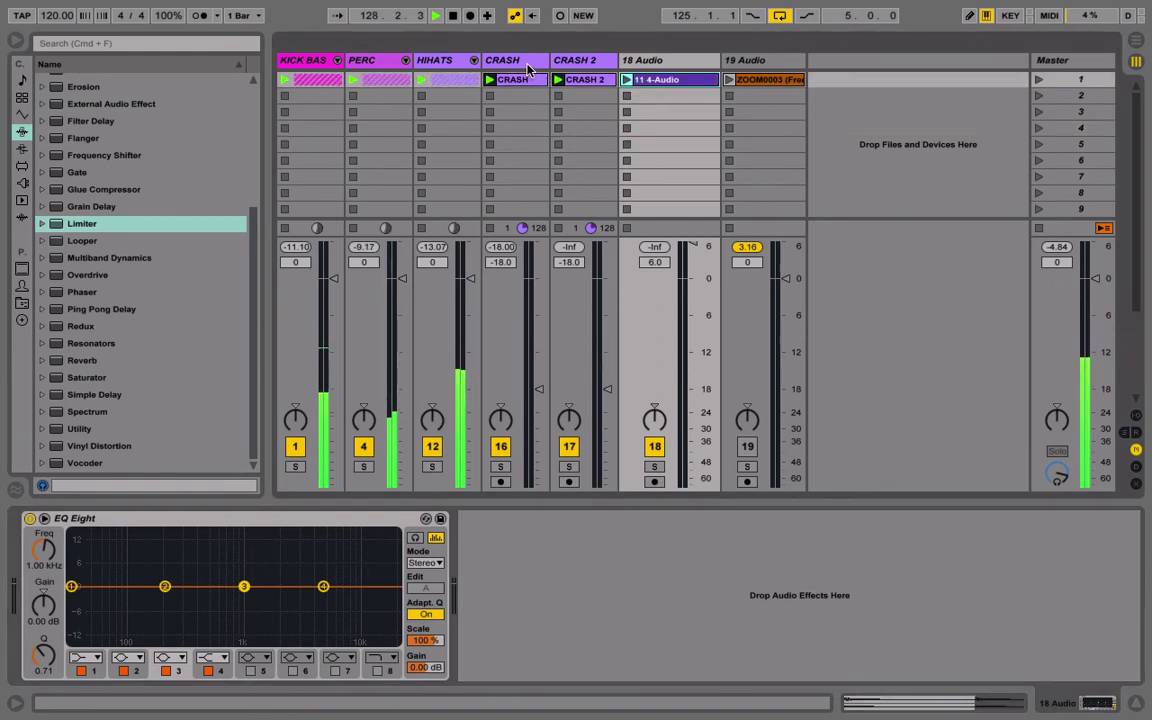
Group the CRASH and CRASH 2 tracks and rename the group CRASH.
left_click(530, 62)
left_click(573, 62)
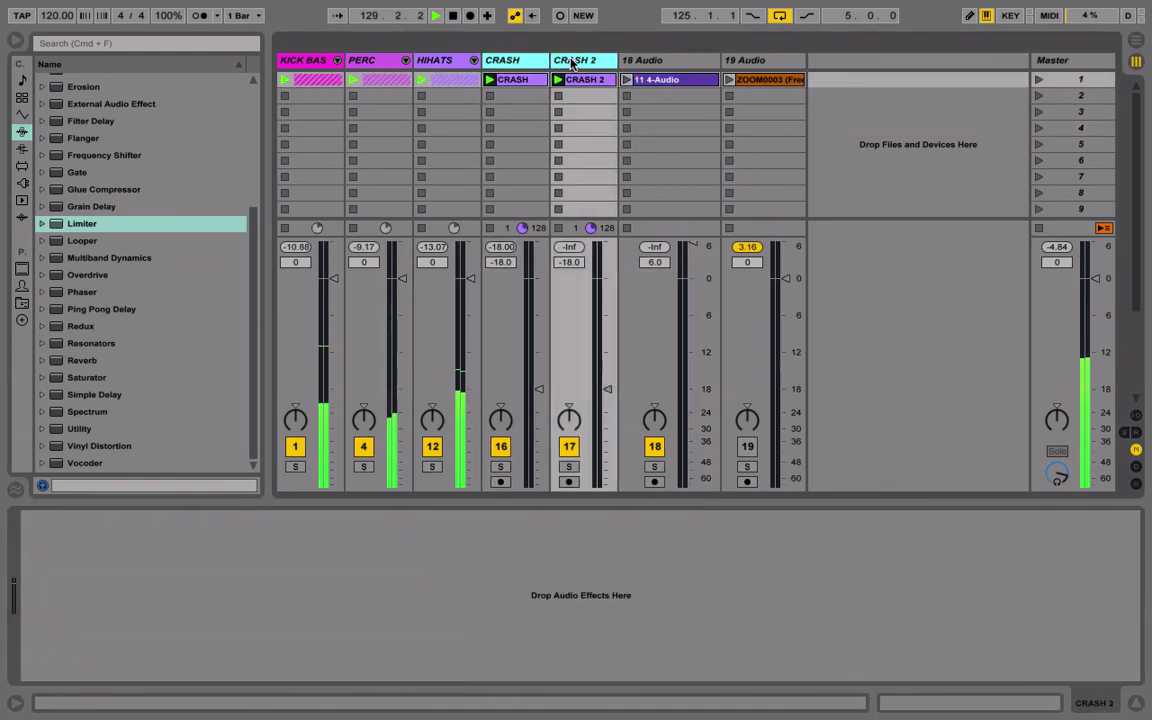
right_click(573, 62)
left_click(610, 208)
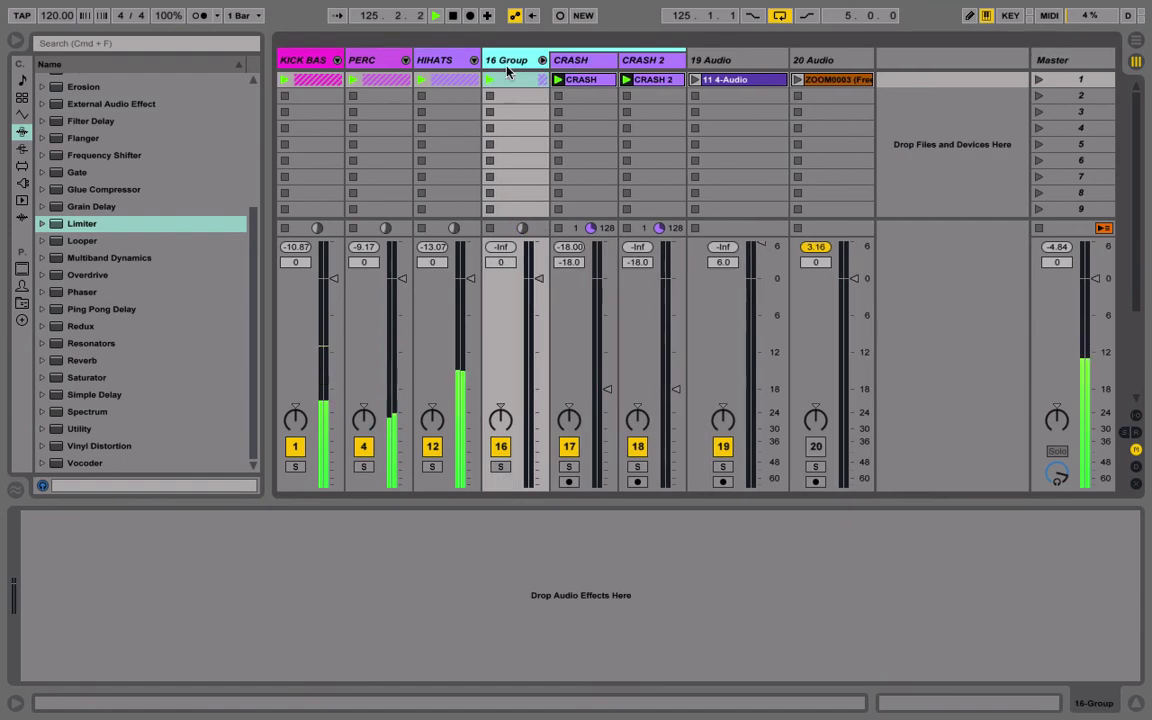
right_click(510, 62)
left_click(558, 130)
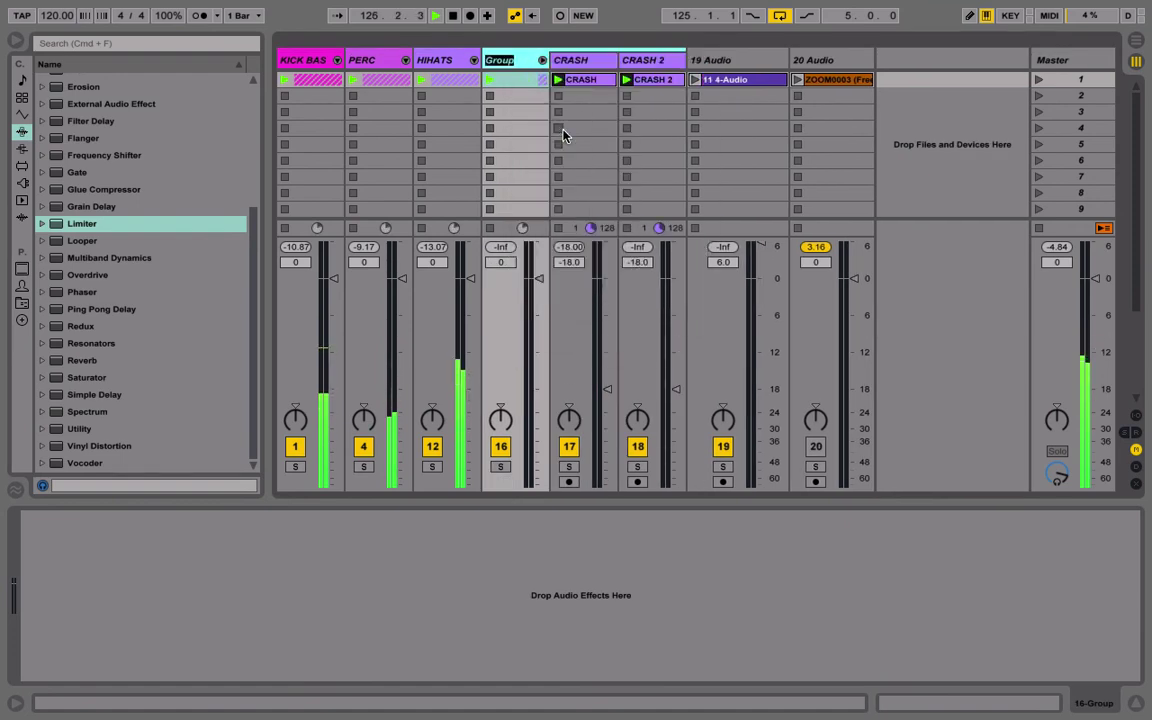
type("CRASH")
key("Return")
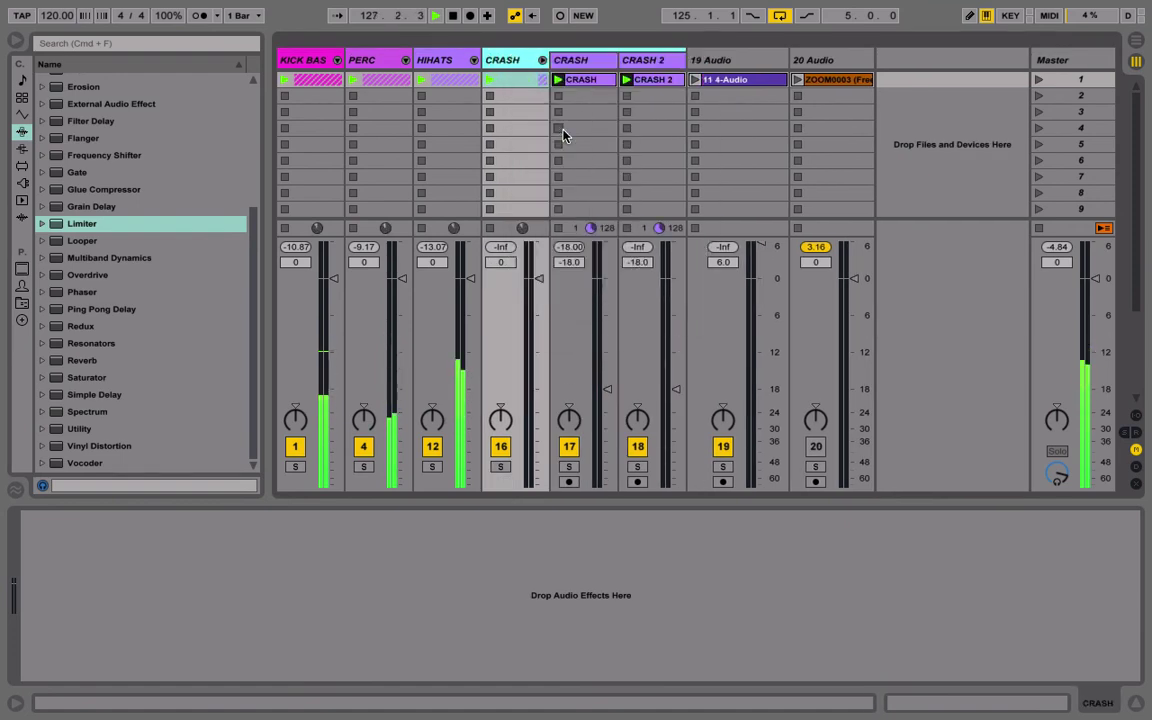
Colour the CRASH group track purple to match its grouped tracks.
double_click(645, 78)
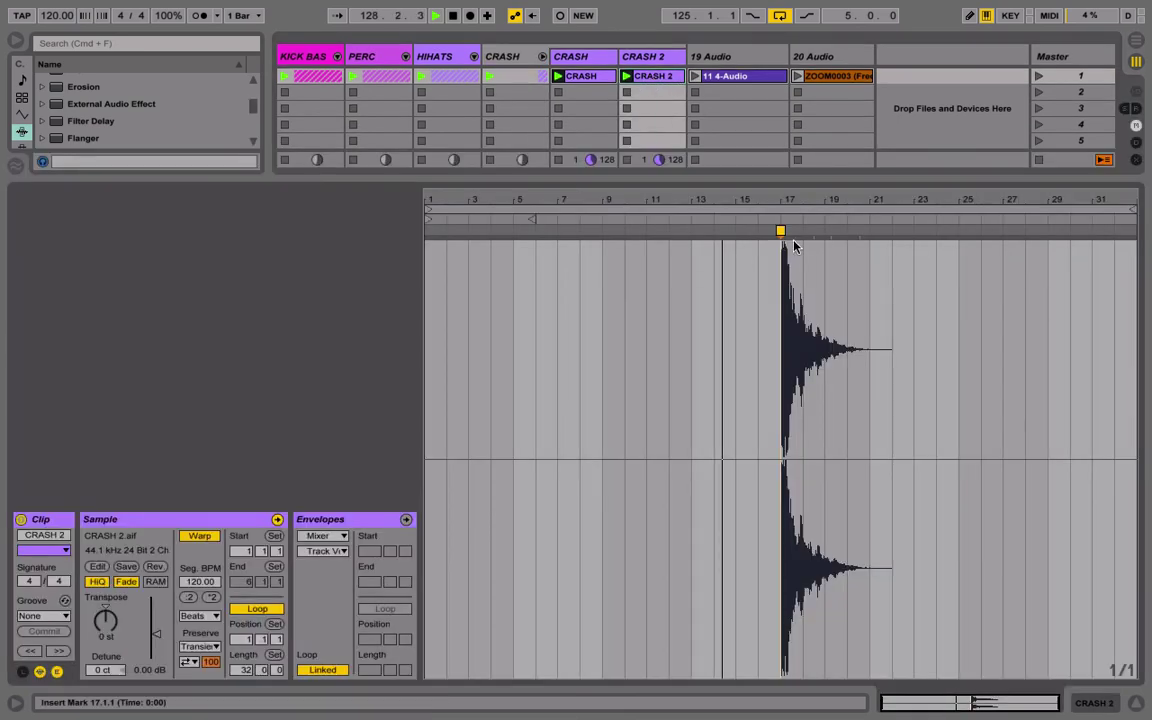
right_click(500, 56)
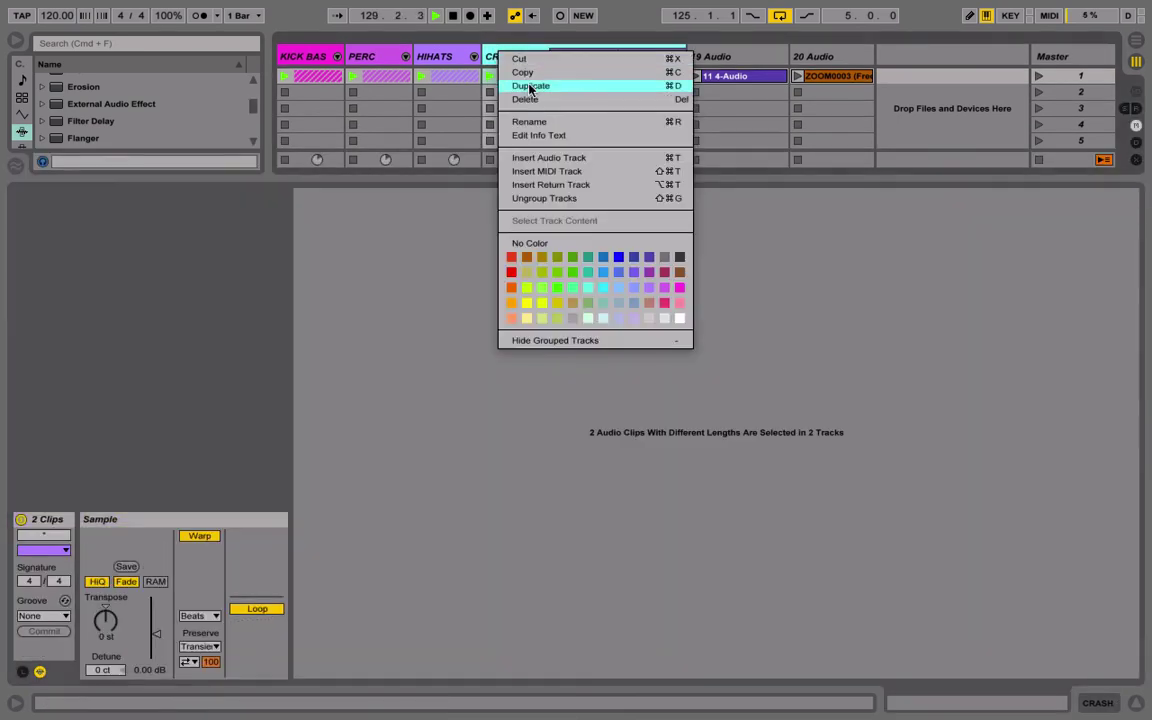
left_click(661, 292)
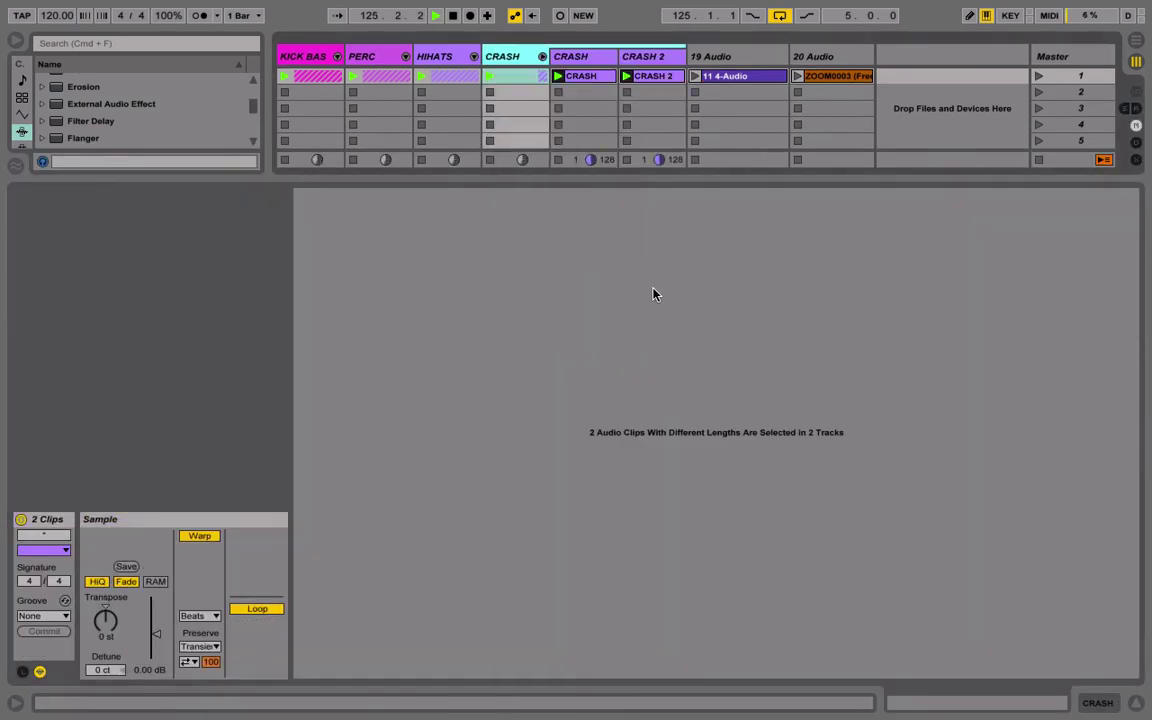
right_click(510, 57)
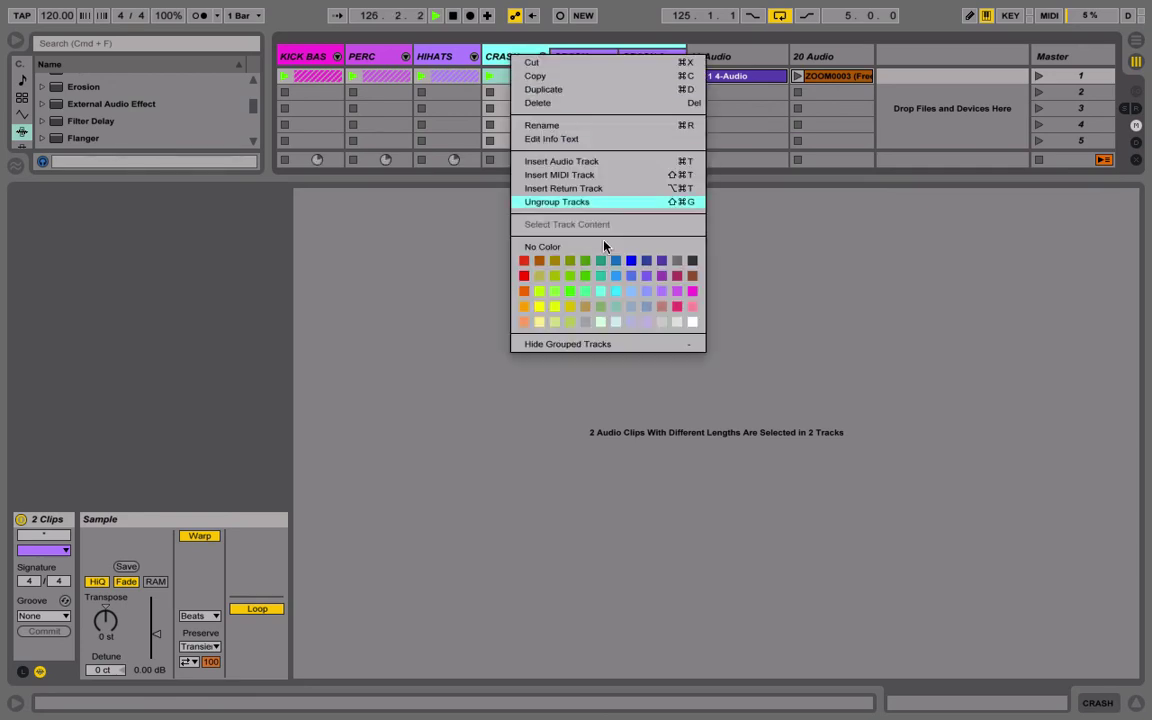
left_click(658, 292)
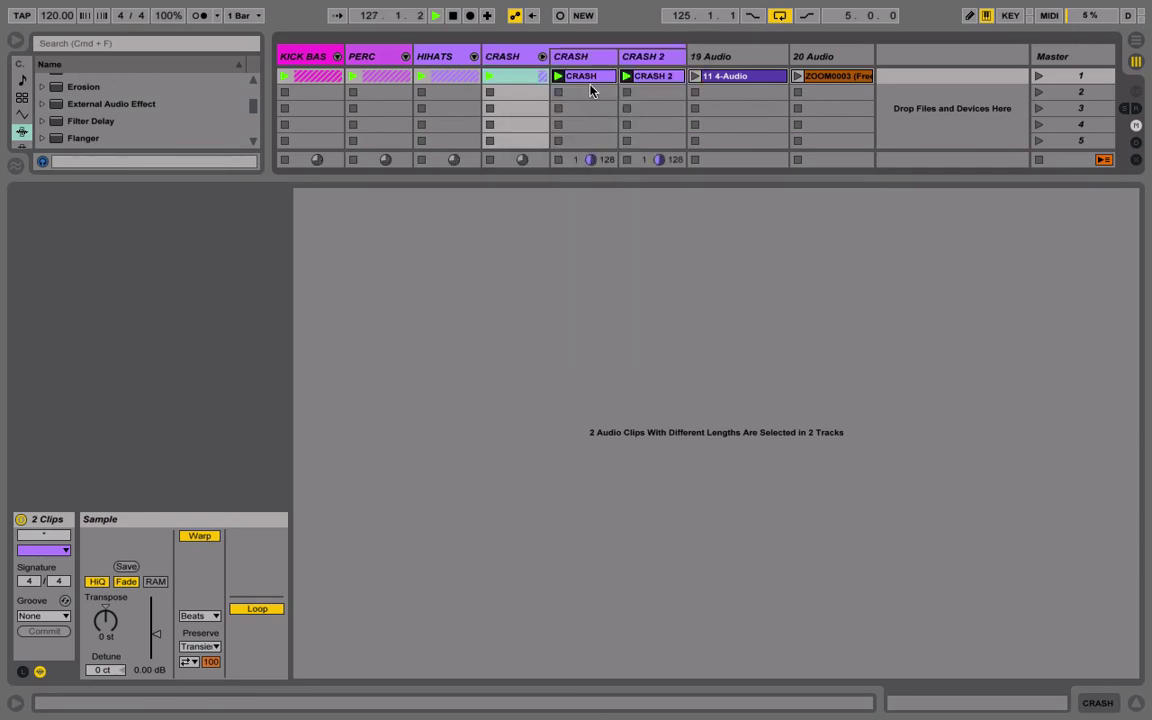
Audition the CRASH 2 clip from bar 17 with the single CRASH track deactivated, and set the CRASH 2 track volume to -24 dB.
left_click(645, 62)
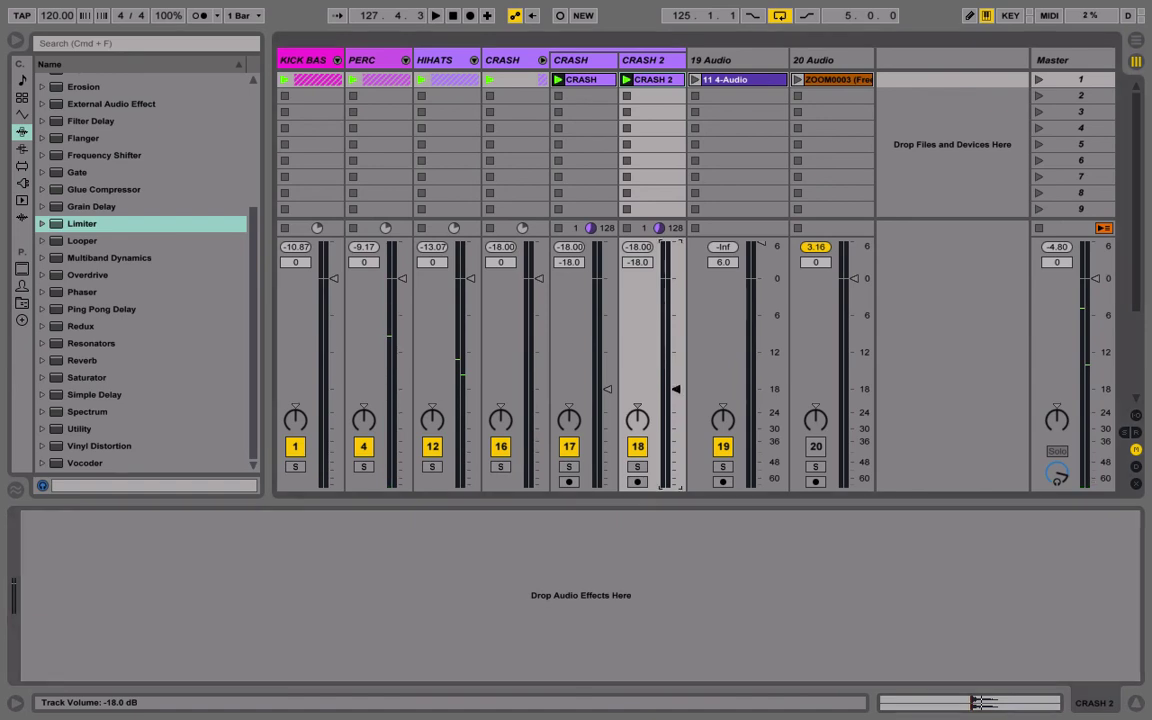
left_click(659, 85)
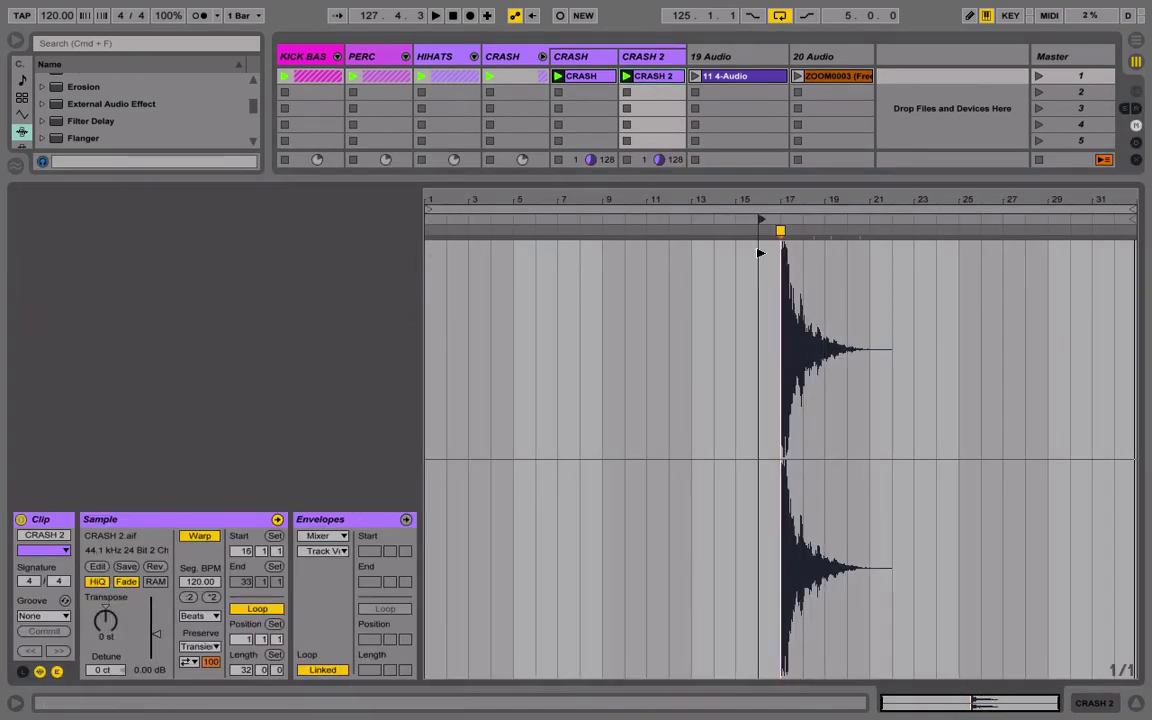
left_click_drag(760, 253, 783, 258)
left_click(643, 57)
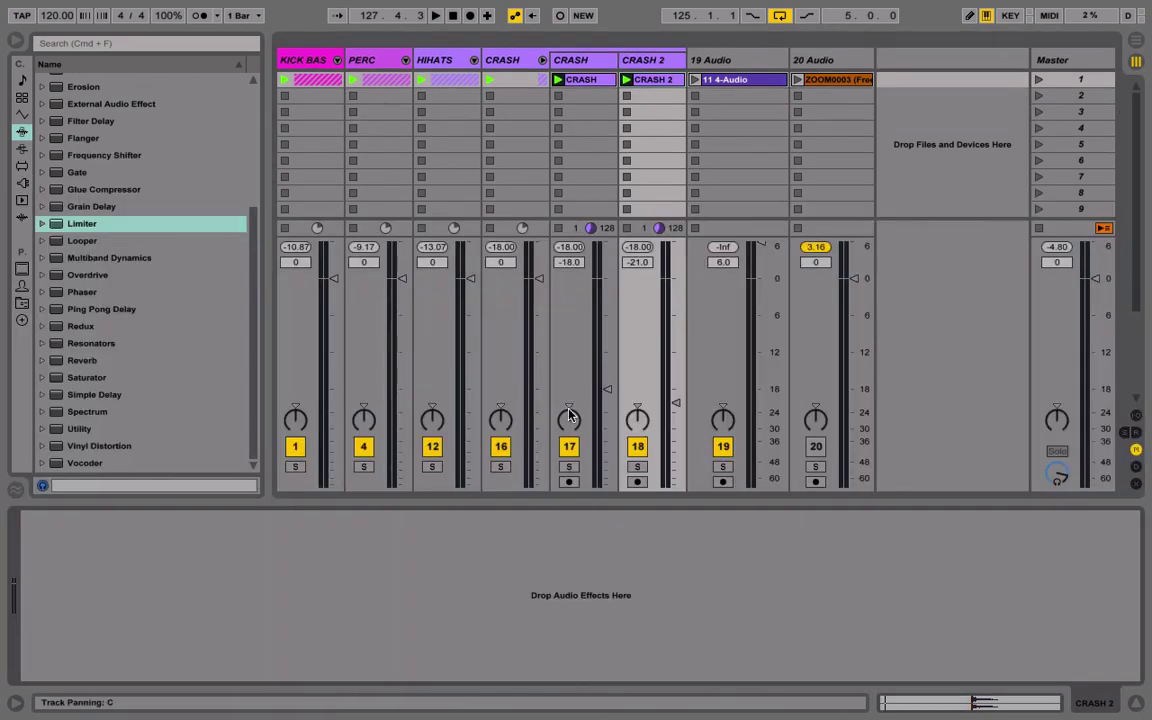
left_click(568, 446)
key("space")
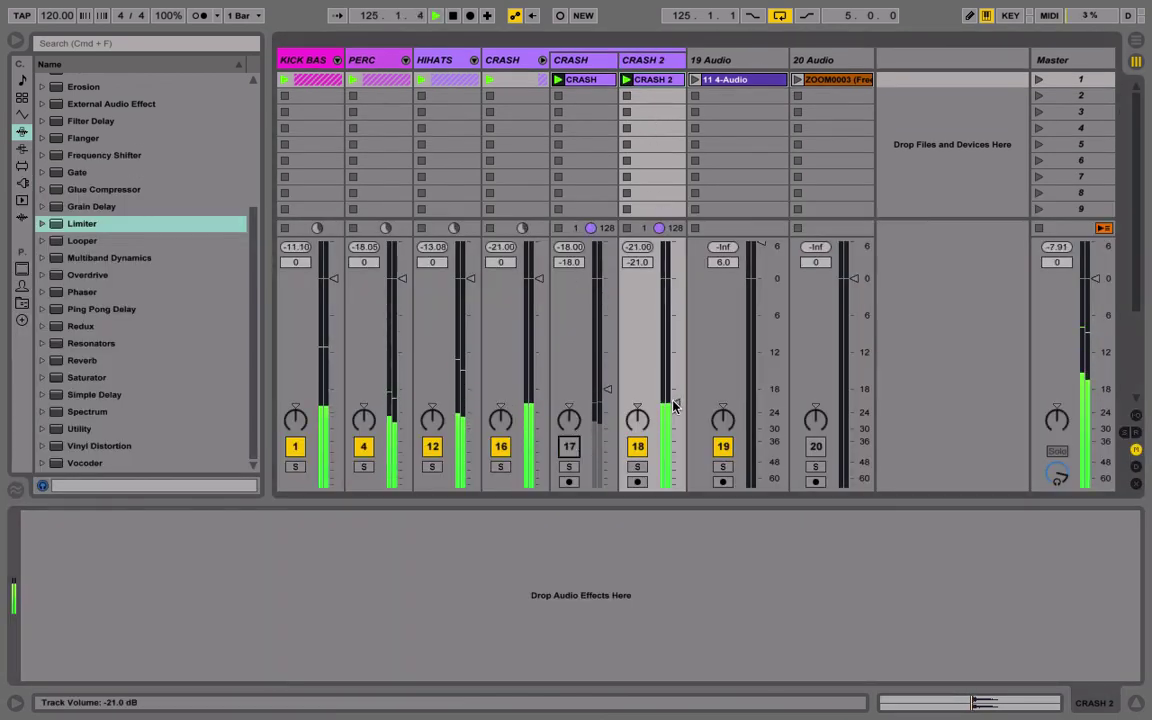
key("space")
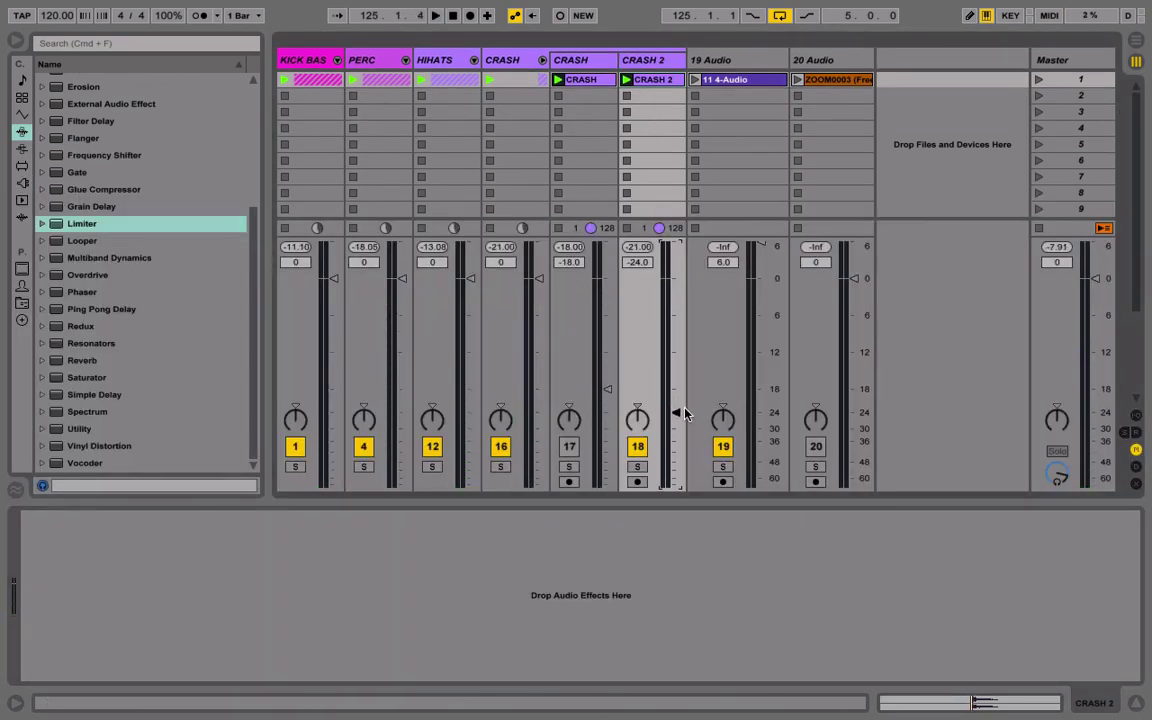
key("space")
Add a Simple Delay effect to the CRASH 2 track.
left_click(43, 395)
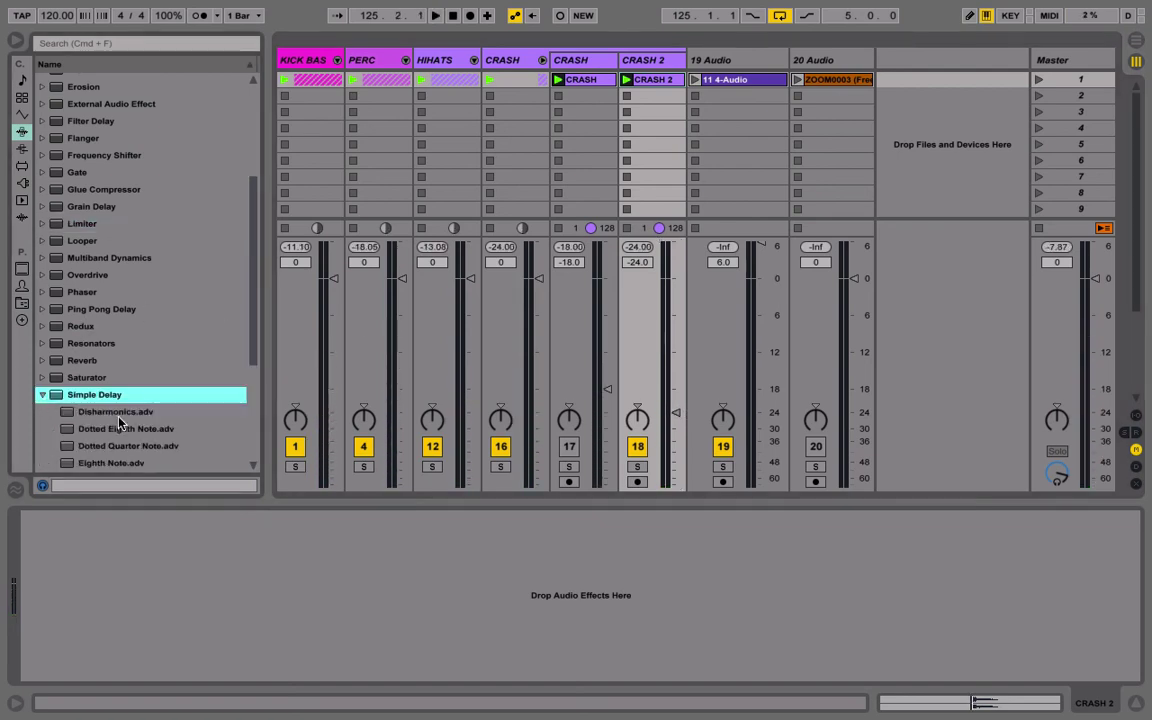
scroll(118, 422, "up", 3)
left_click(43, 446)
scroll(78, 428, "down", 3)
left_click_drag(100, 396, 658, 72)
Set Simple Delay to 100 % wet with 0 % feedback, unsynced at 1.00 ms for the left channel and 17.4 ms for the right.
left_click_drag(103, 657, 60, 656)
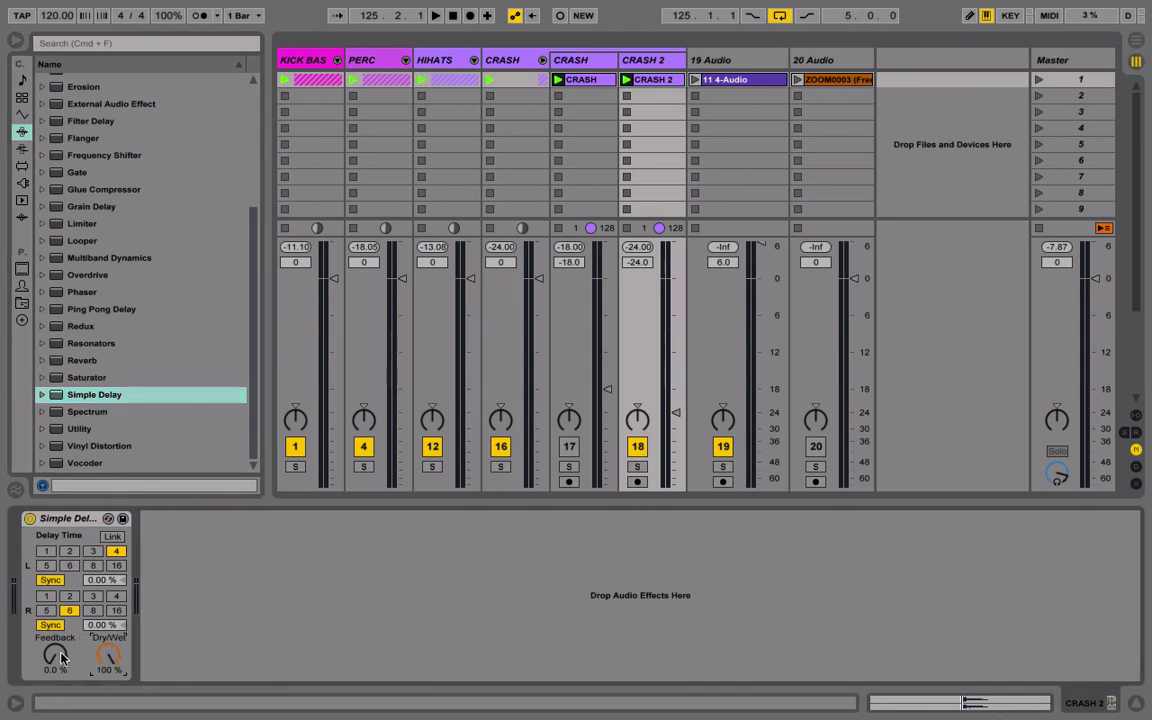
left_click(49, 580)
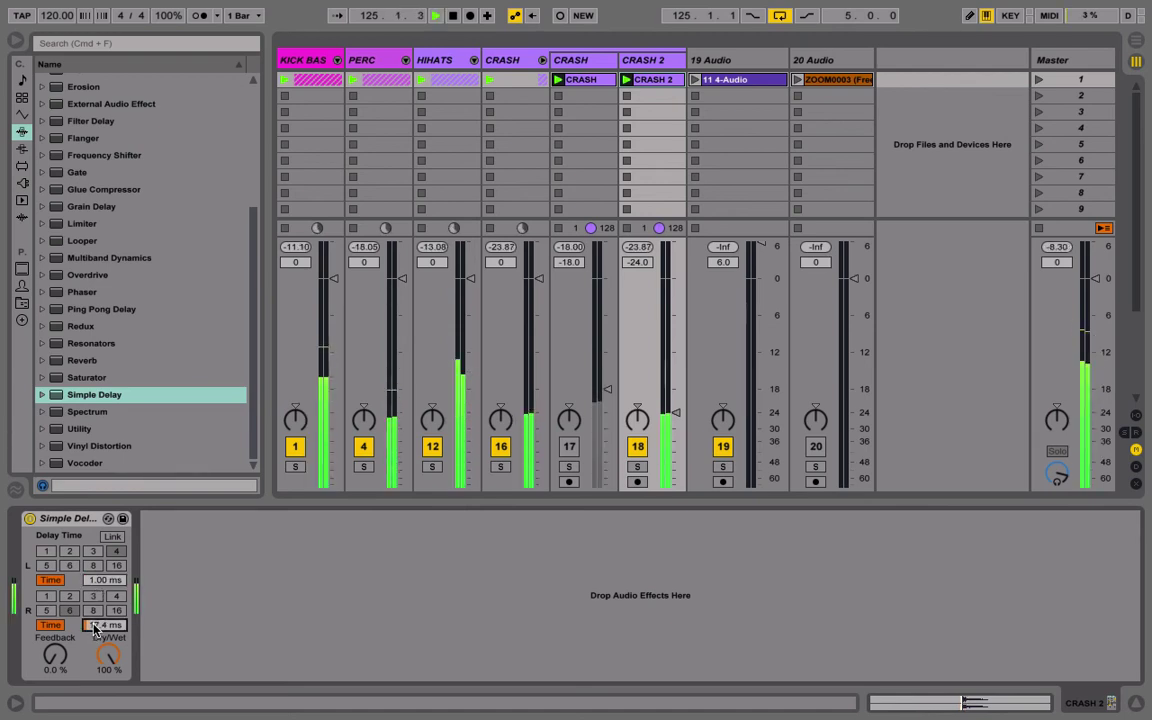
key("space")
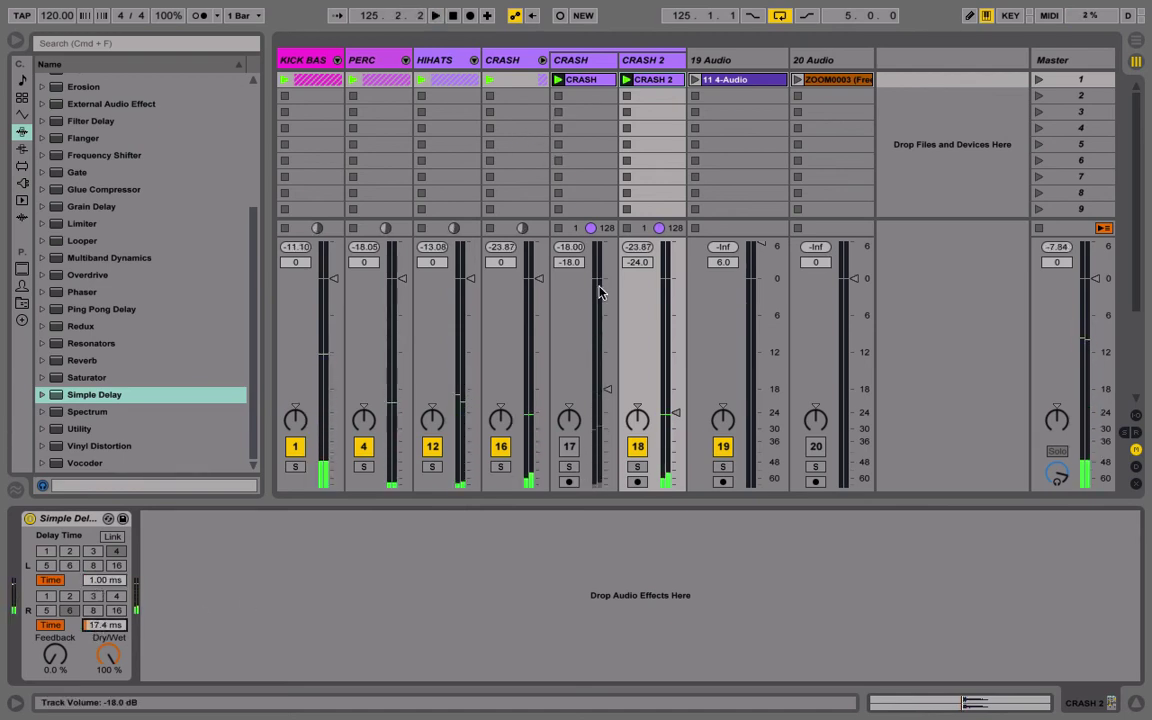
Return the CRASH 2 clip's start marker to bar 1 and fold the CRASH group.
double_click(645, 79)
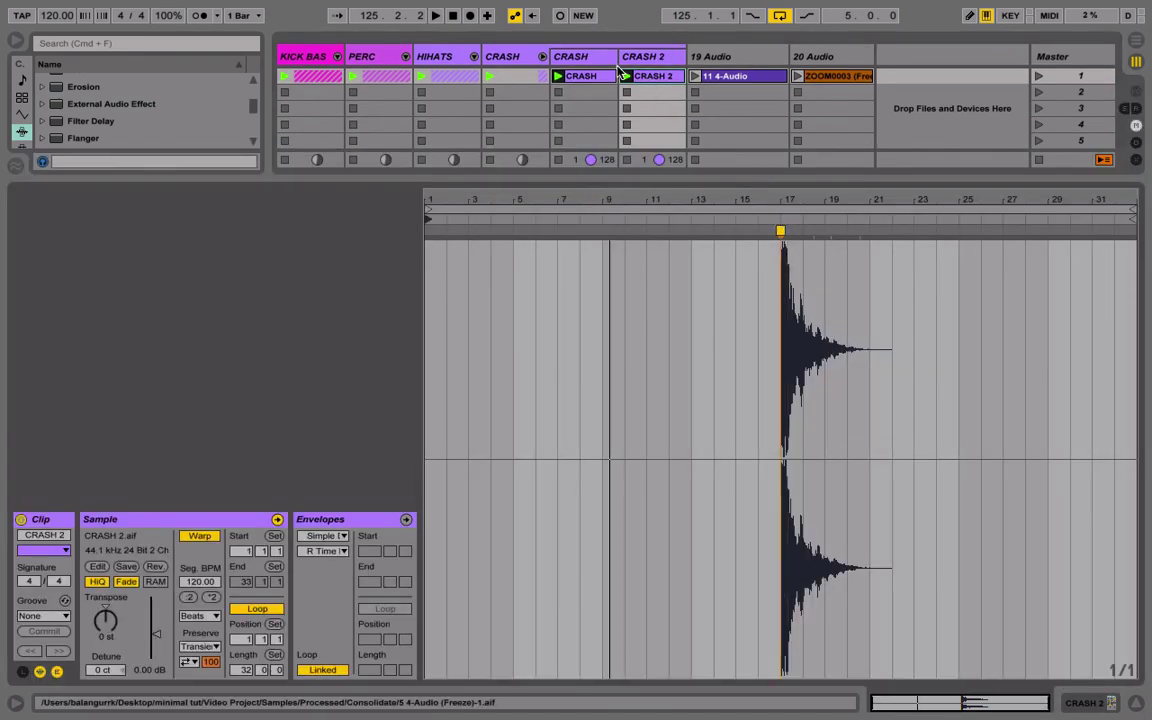
left_click(628, 56)
left_click(542, 60)
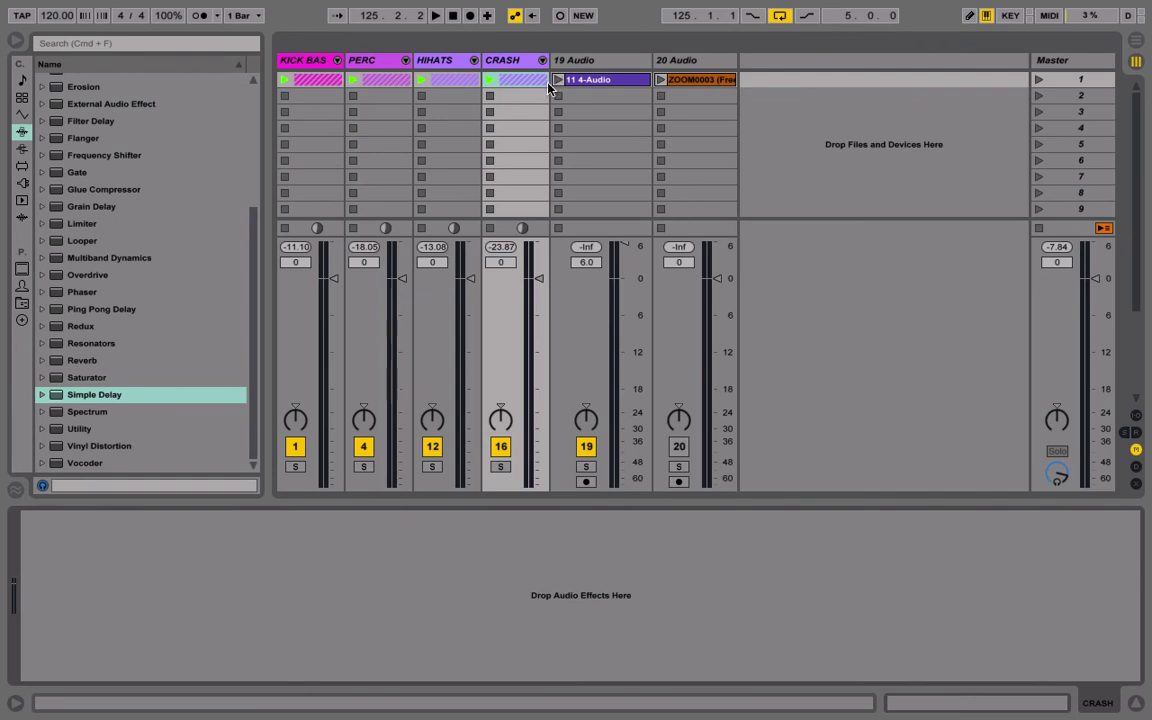
Check the 11 4-Audio clip's waveform during playback and save the Live Set.
left_click(489, 80)
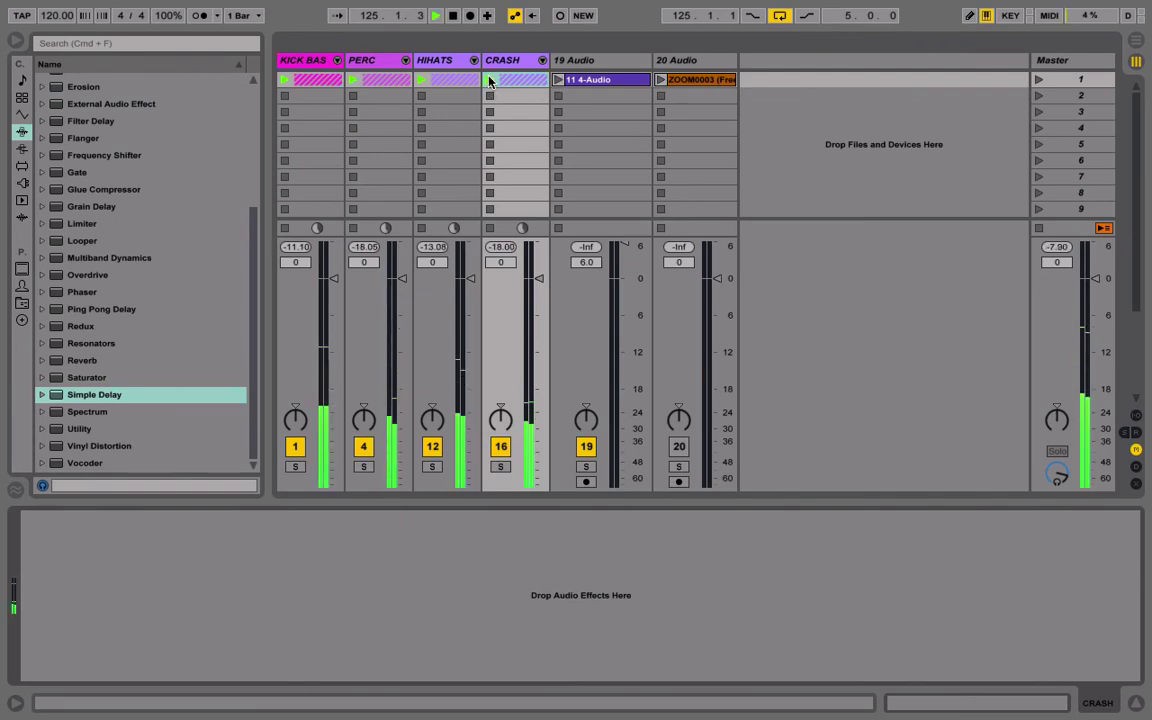
double_click(580, 80)
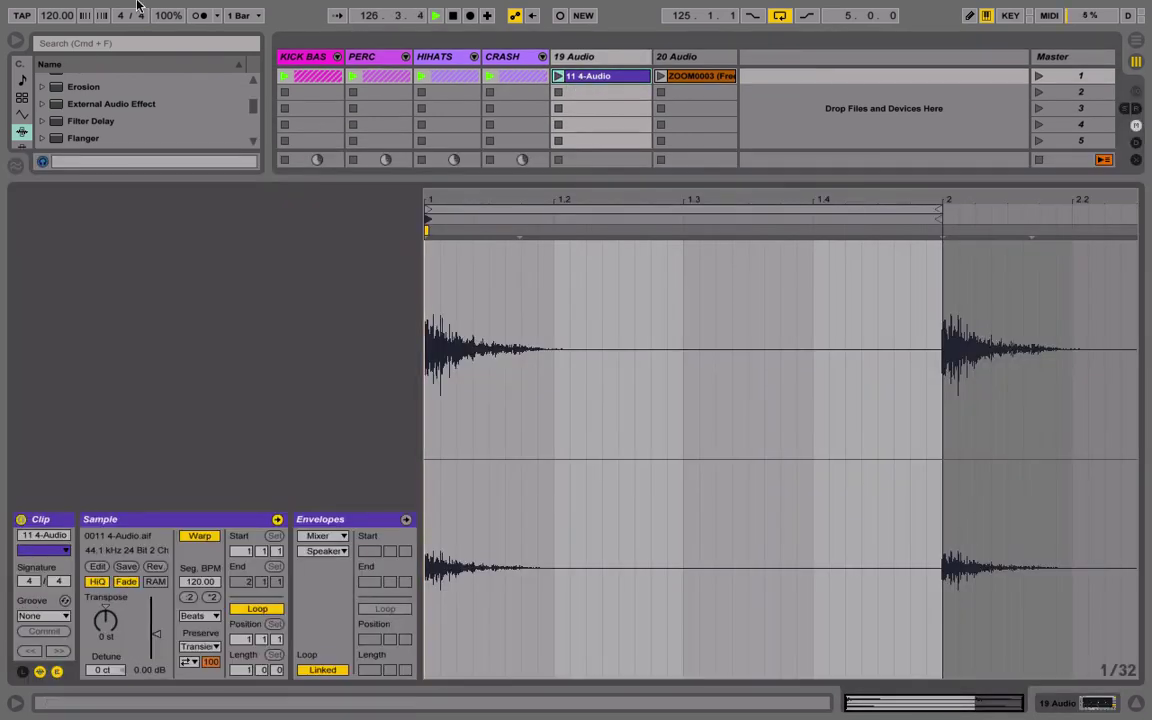
left_click(100, 10)
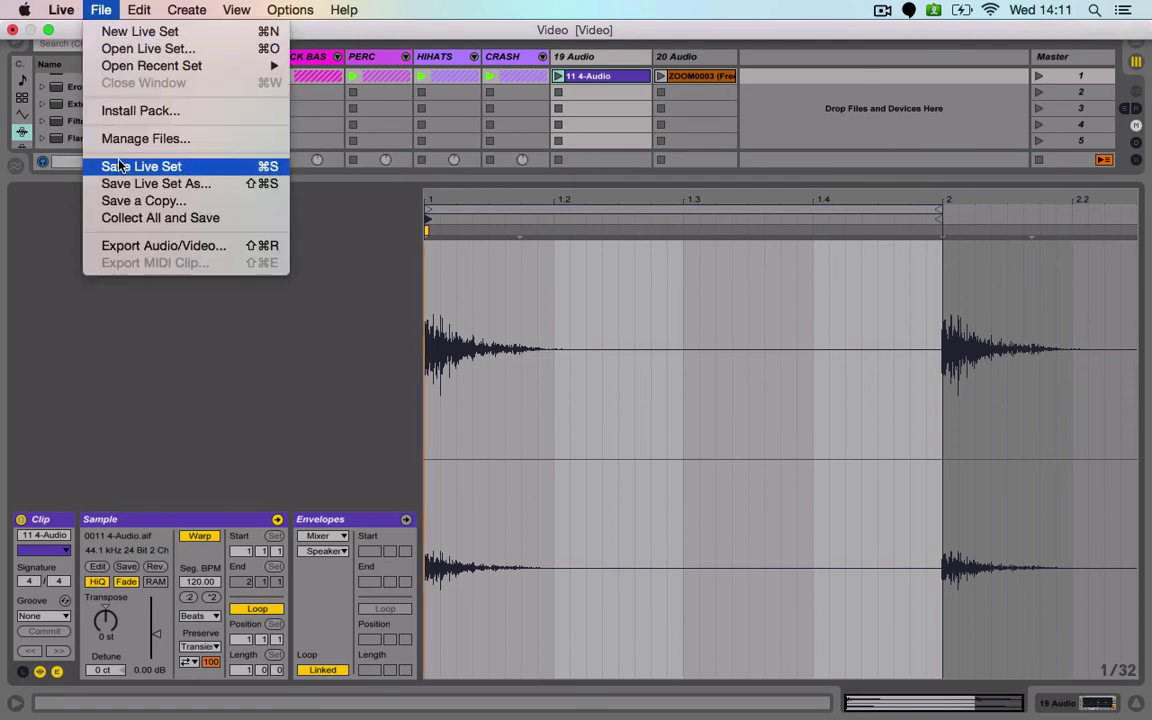
left_click(118, 165)
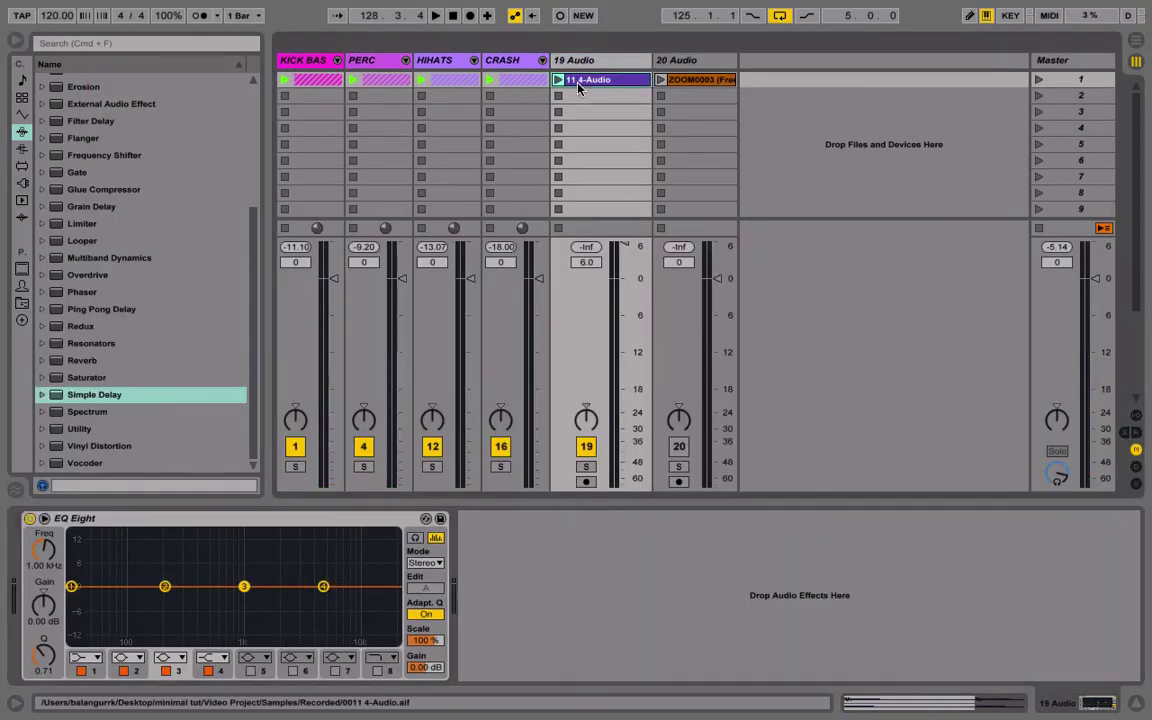
Delete the 20 Audio track and restart playback with the 11 4-Audio clip running.
right_click(785, 88)
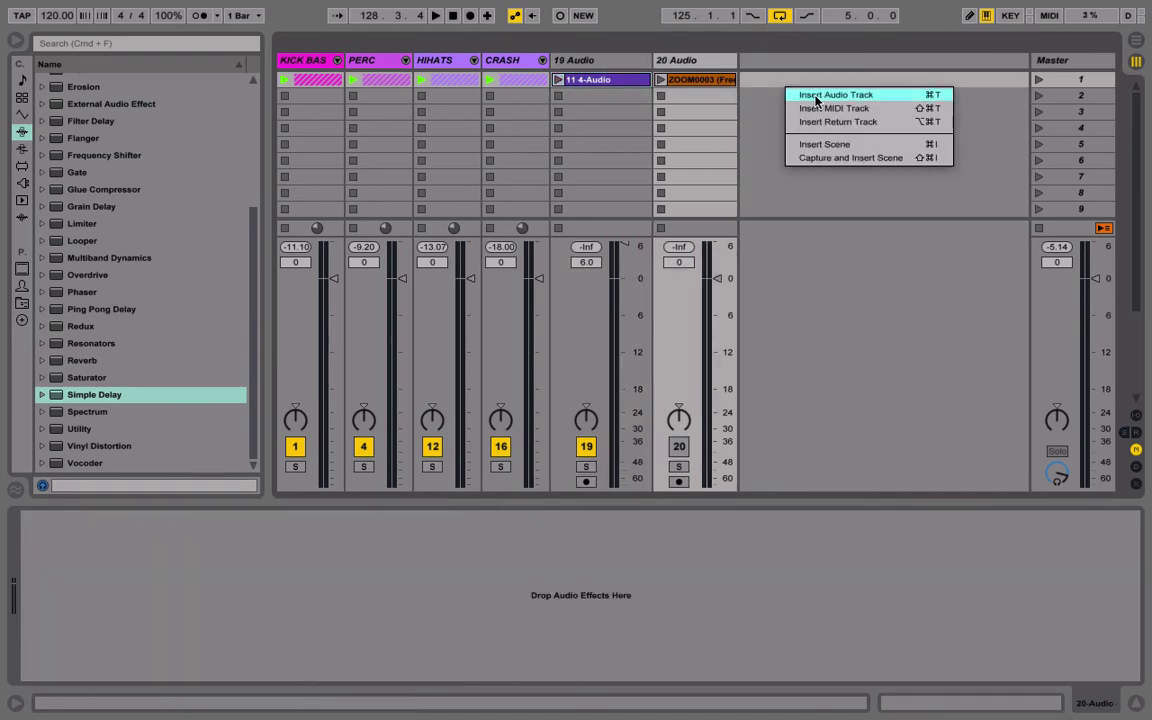
left_click(770, 102)
double_click(701, 80)
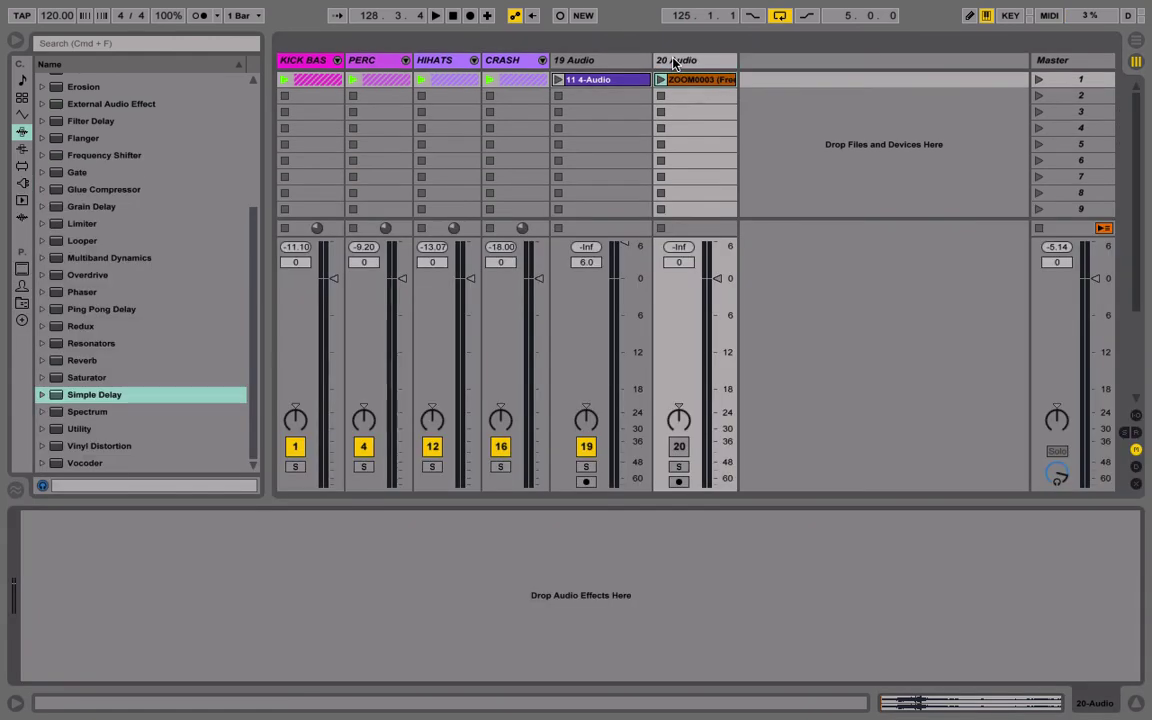
key("Delete")
key("space")
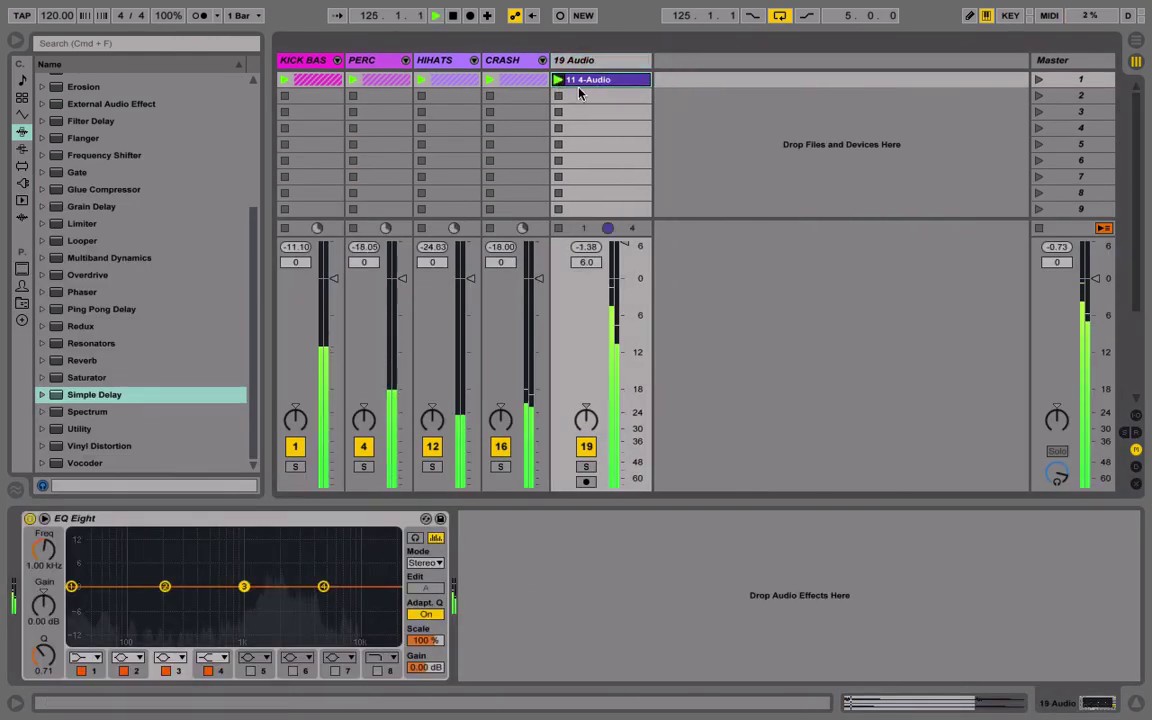
Load the 11 4-Audio sample into Simpler on a new MIDI track and delete the original audio track.
right_click(746, 100)
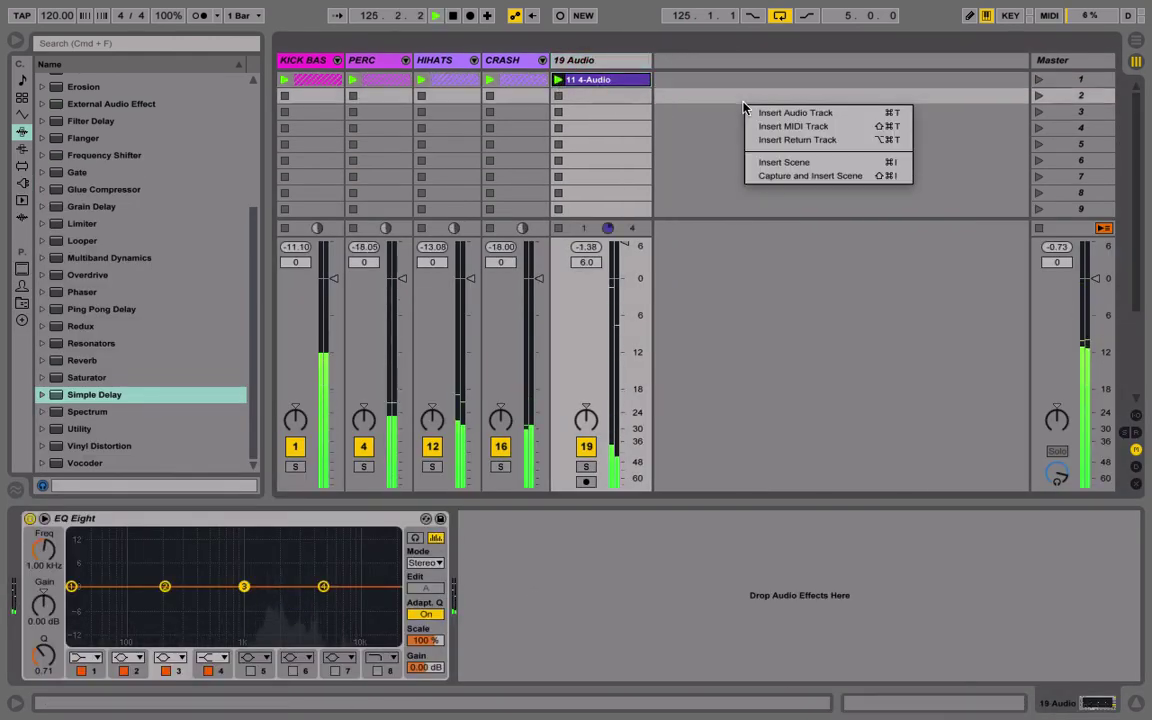
left_click(789, 127)
left_click_drag(585, 89, 545, 558)
left_click(578, 62)
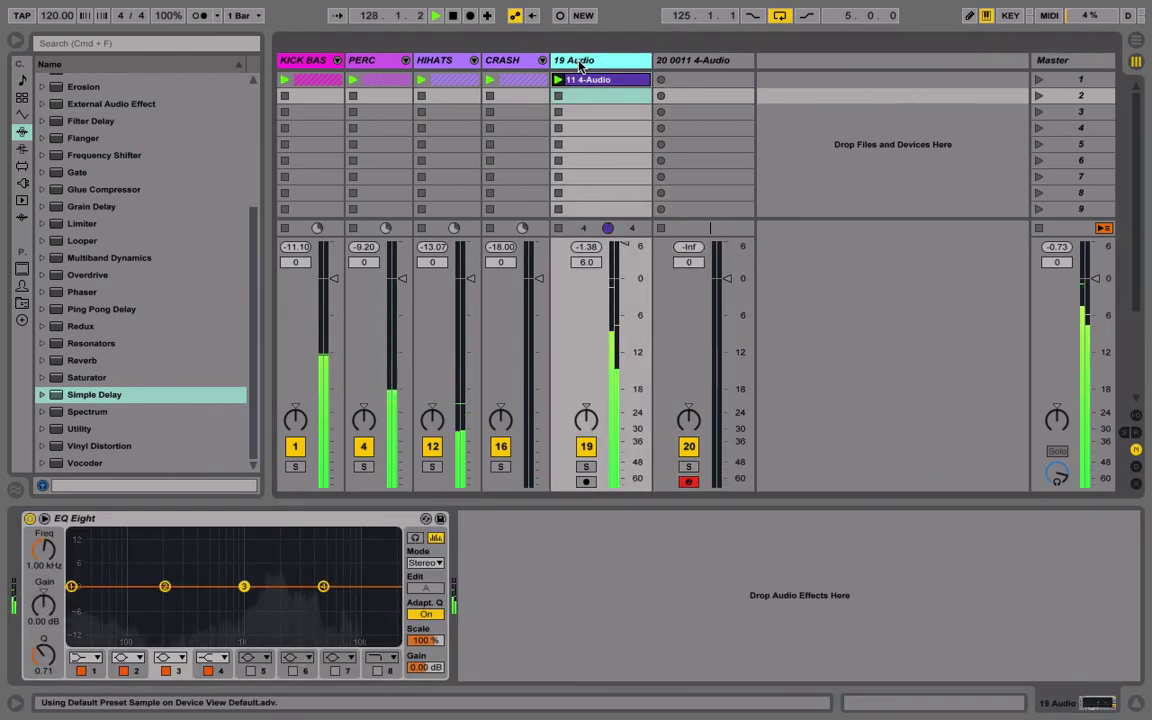
key("Delete")
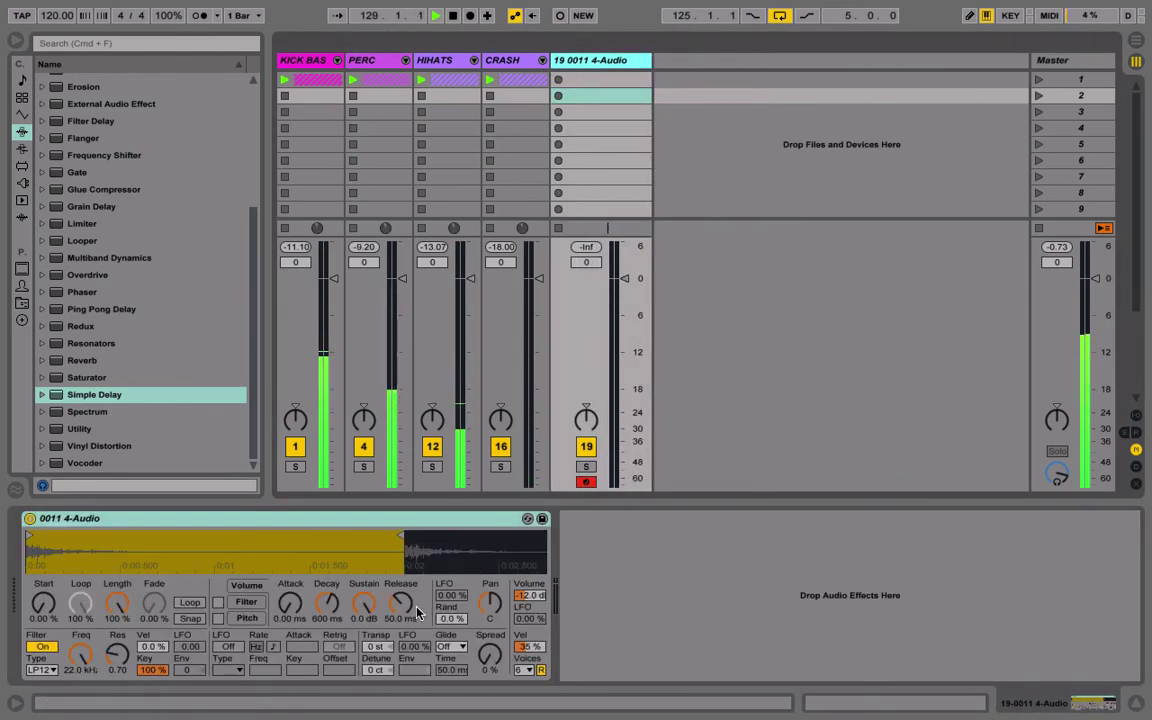
Shorten the sample region in Simpler to the first hit and crop the sample to it.
left_click_drag(403, 537, 303, 537)
right_click(147, 537)
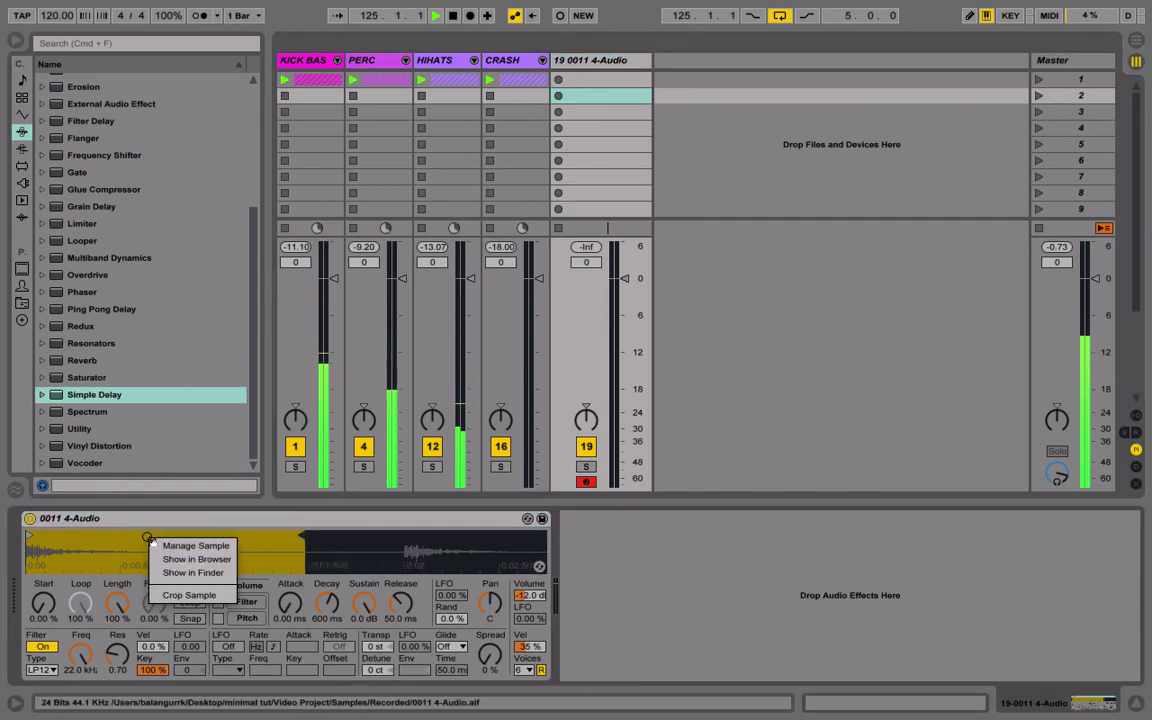
left_click(195, 595)
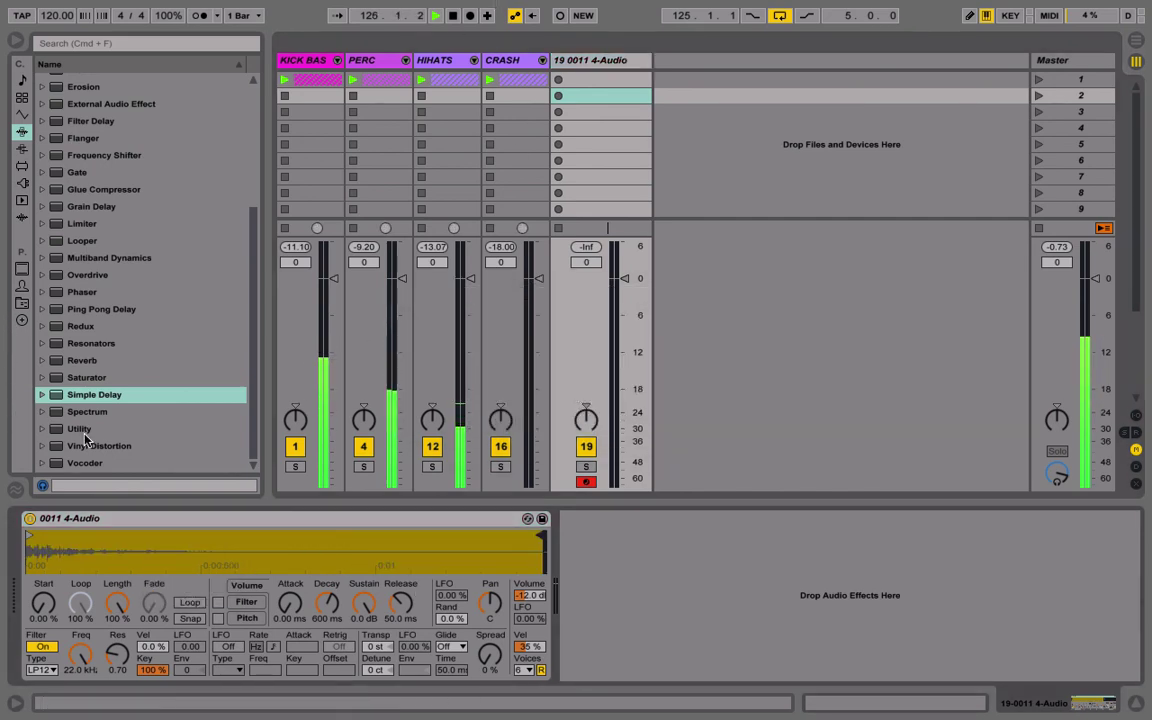
Add a Utility effect after Simpler and set its channel mode to Left.
left_click_drag(88, 430, 603, 643)
left_click(598, 603)
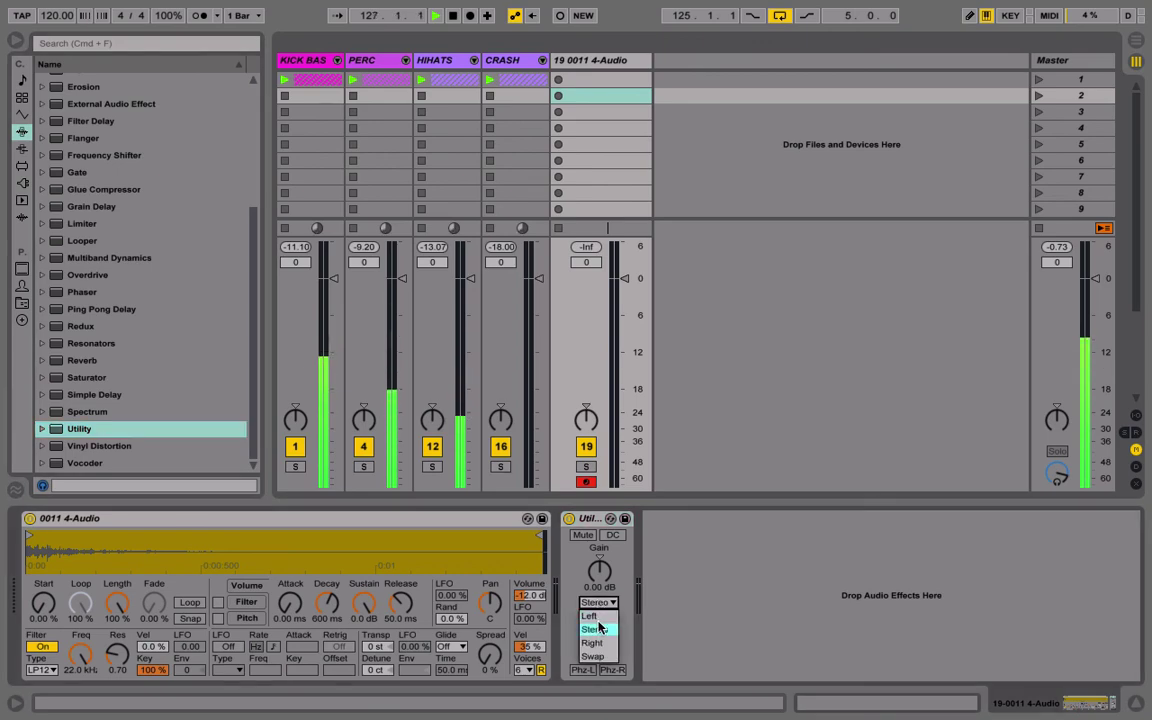
left_click(603, 597)
Create and launch a MIDI clip in the track's first slot, with a C3 note two sixteenths long at 1.4.1 on a 1/16 grid.
double_click(587, 83)
right_click(571, 496)
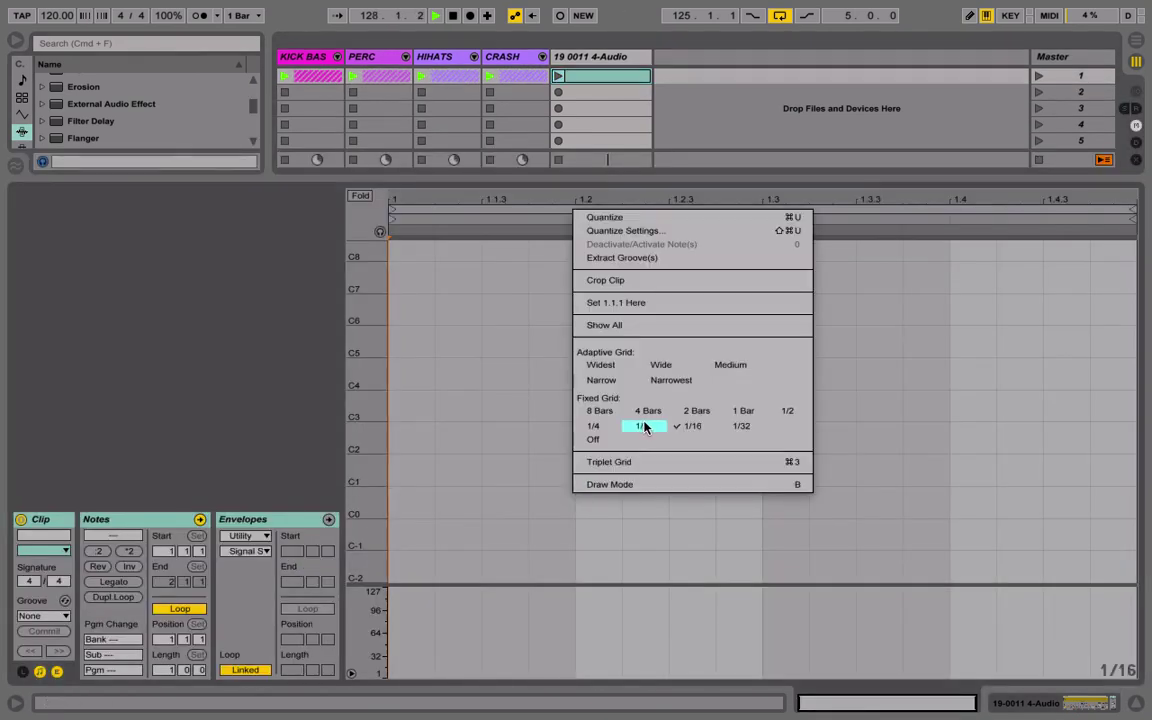
left_click(683, 427)
left_click_drag(353, 415, 430, 412)
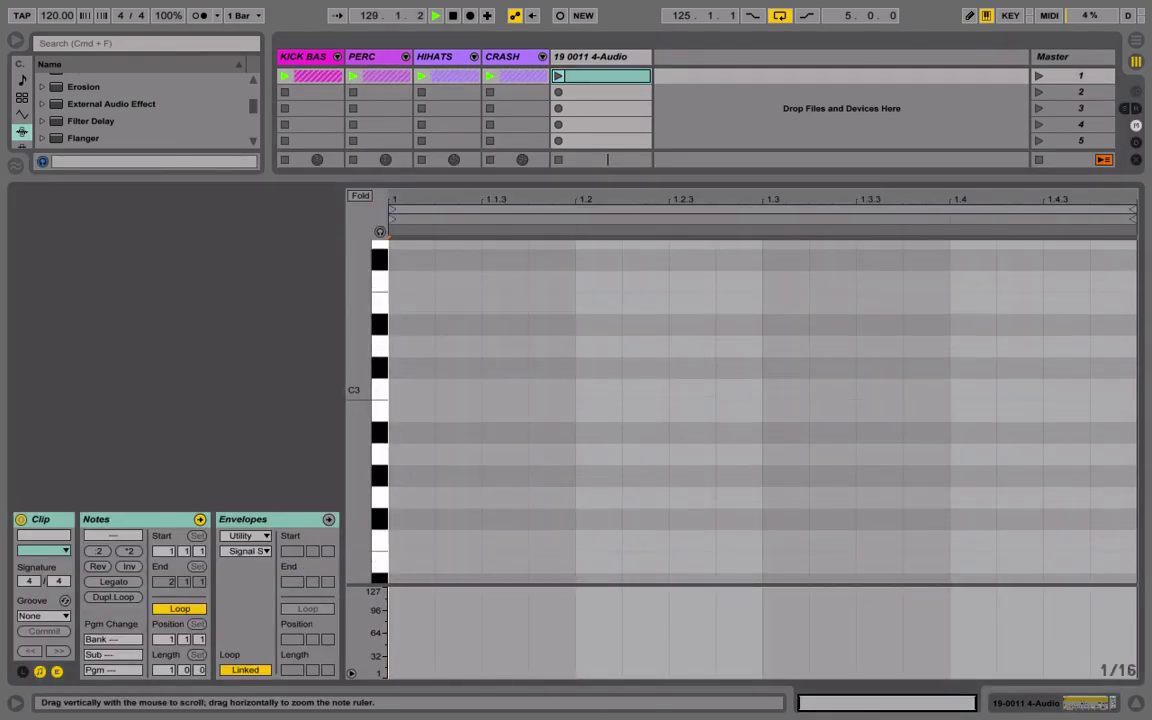
double_click(732, 391)
left_click(558, 76)
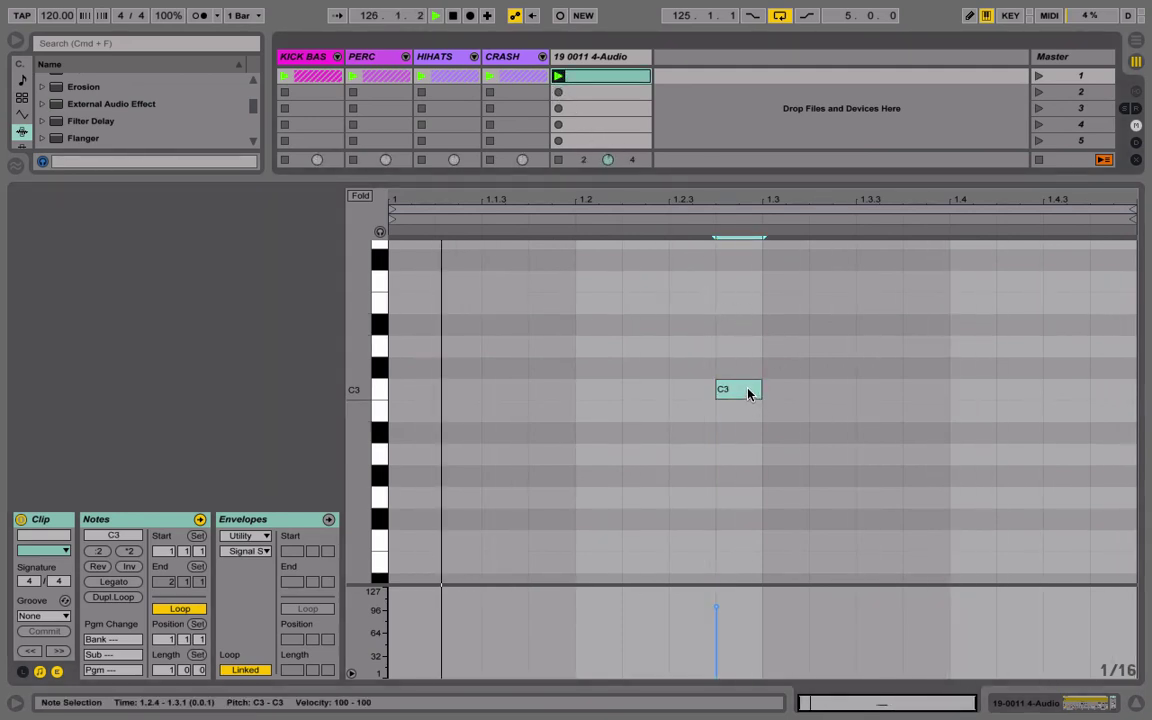
left_click_drag(751, 391, 1053, 404)
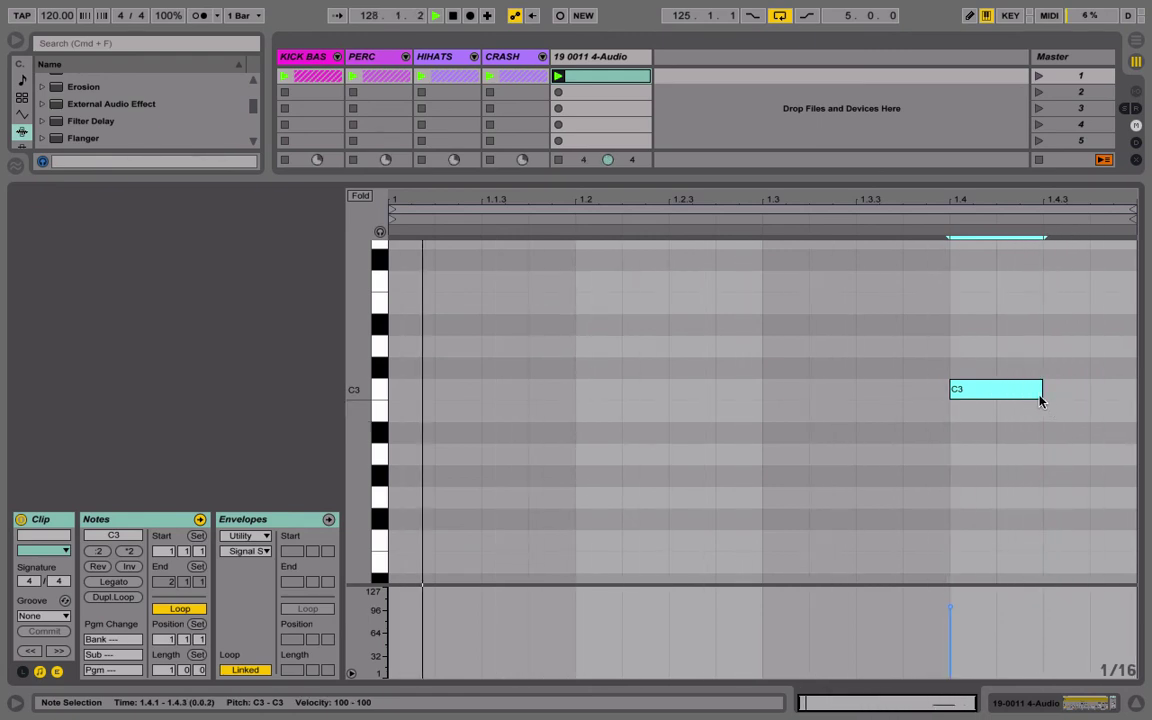
Lower Simpler's transposition to -1 st.
left_click(586, 58)
left_click(586, 58)
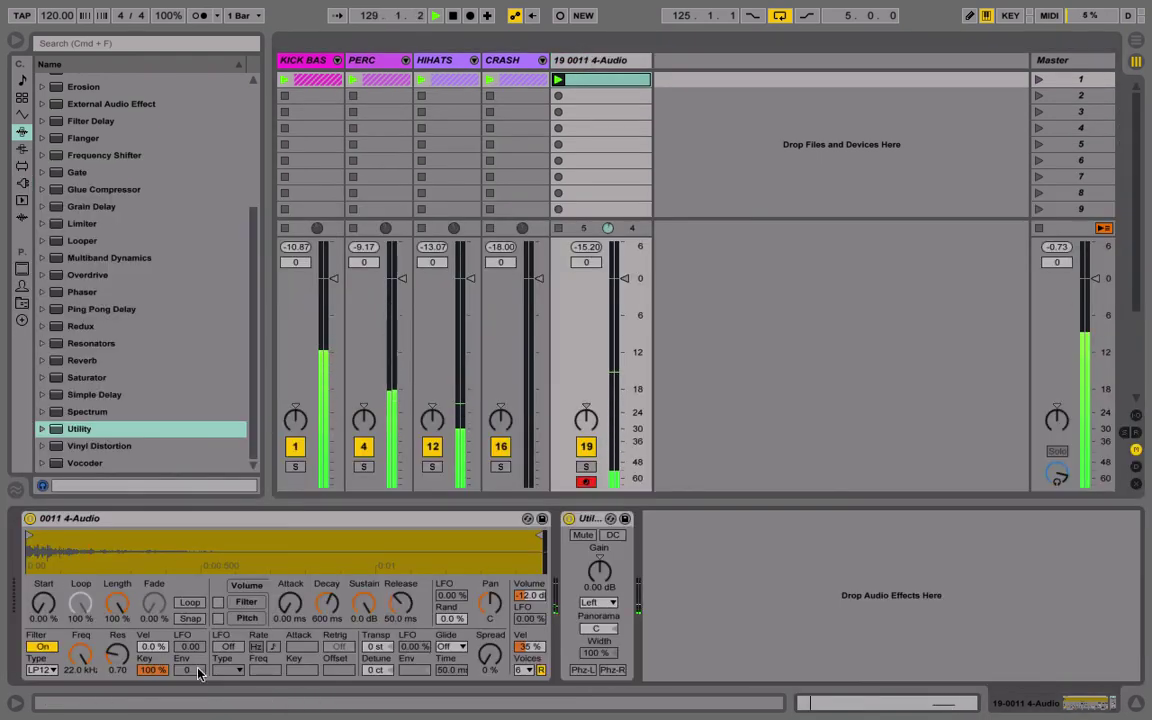
key("Down")
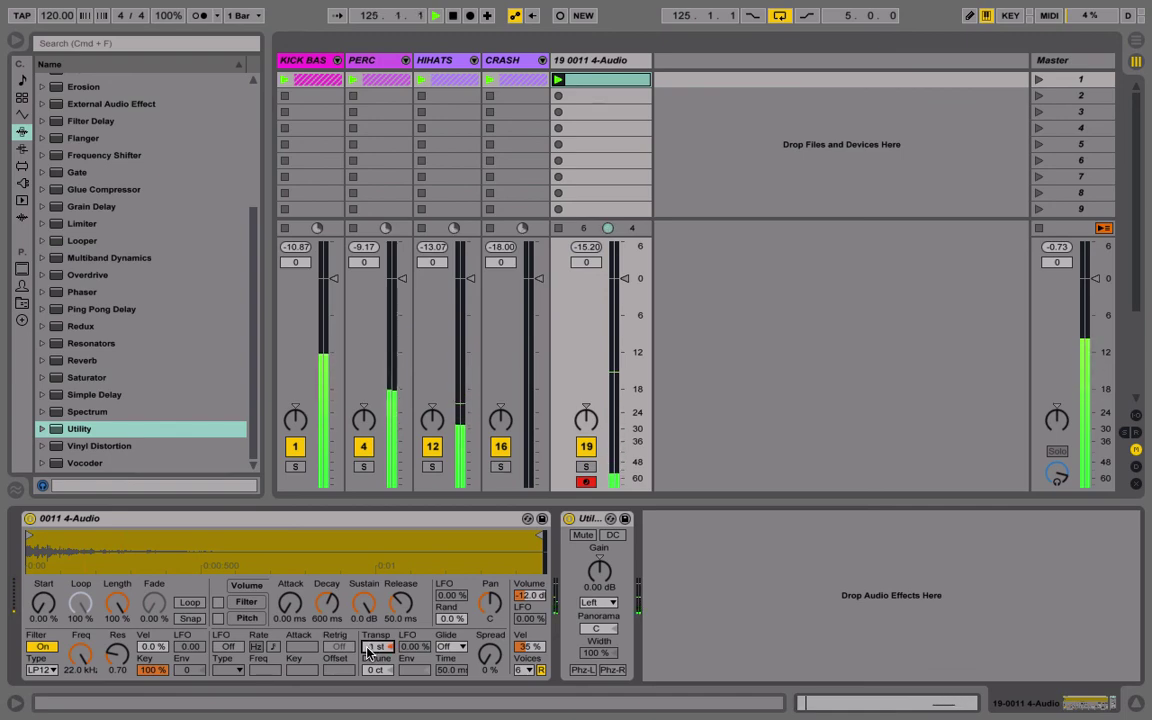
Set the first MIDI clip's start and loop position to 1.3.1, giving a loop two beats long.
left_click(613, 80)
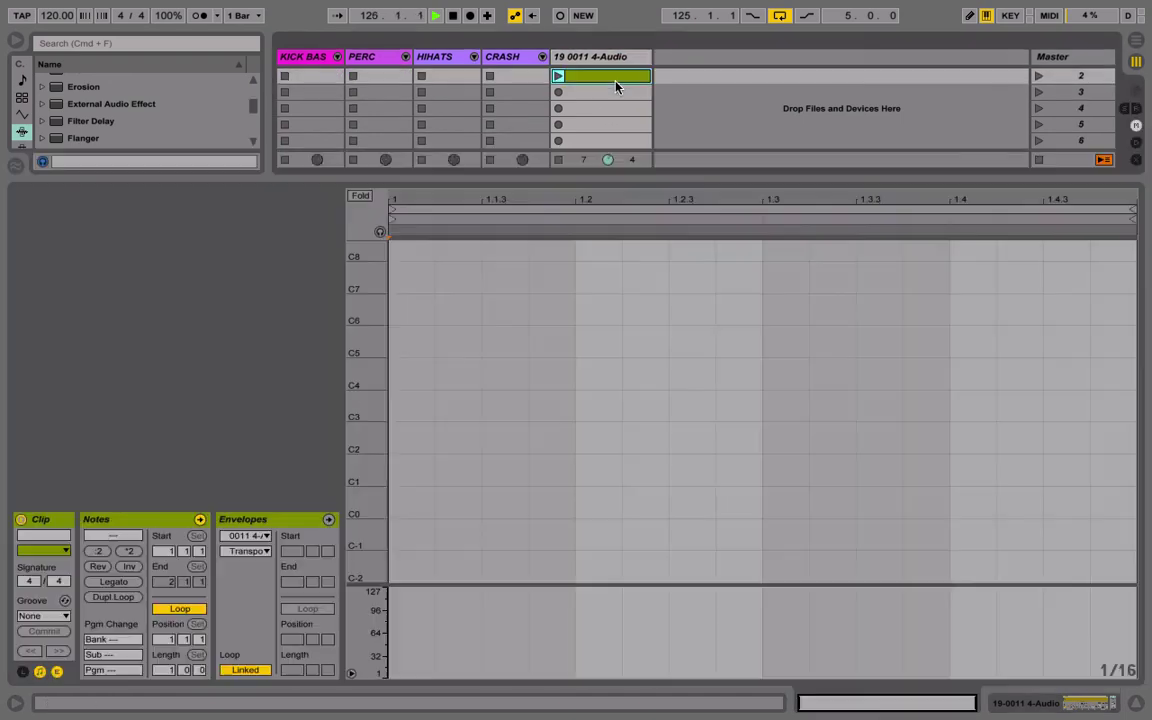
scroll(613, 85, "up", 1)
left_click(609, 77)
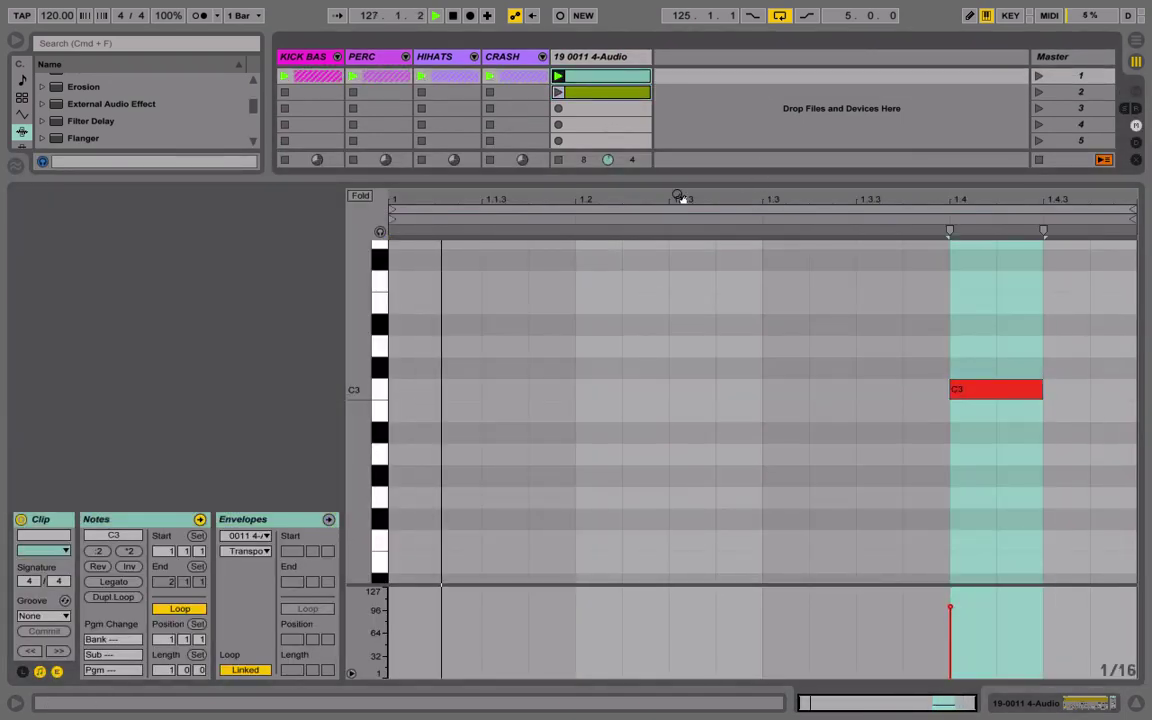
left_click_drag(400, 206, 768, 213)
scroll(680, 85, "down", 1)
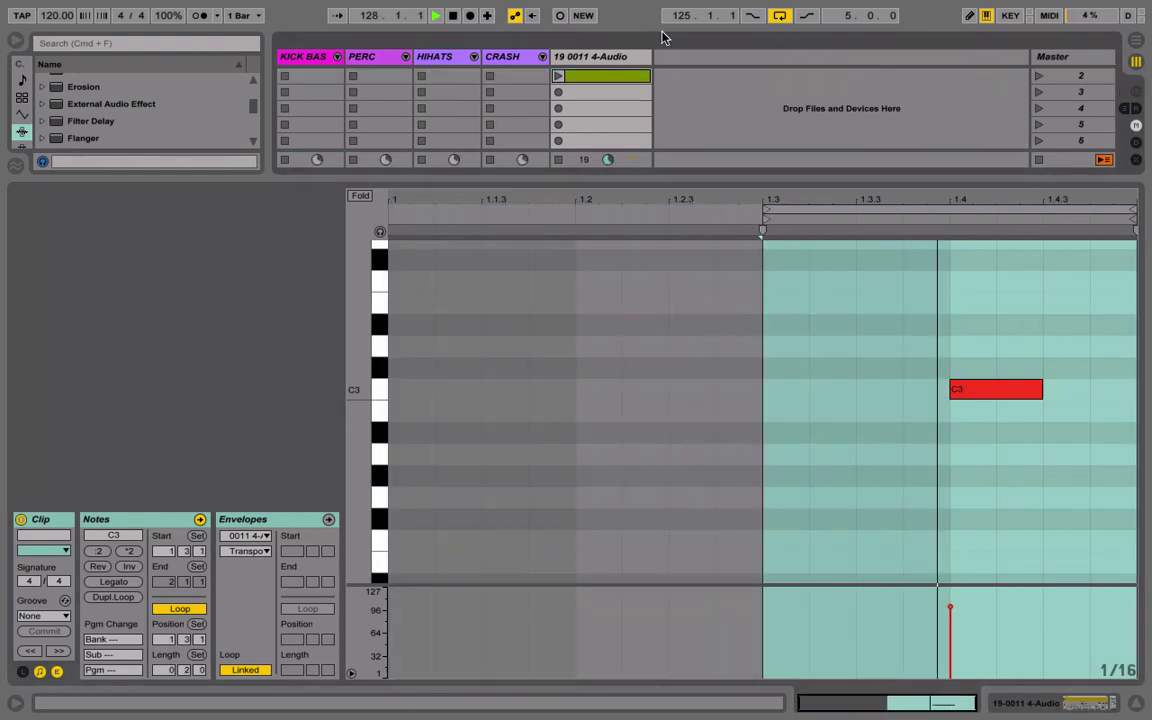
Set Simpler's transposition to +4 st, its sustain to -inf dB and its release to 6.83 ms.
left_click(603, 58)
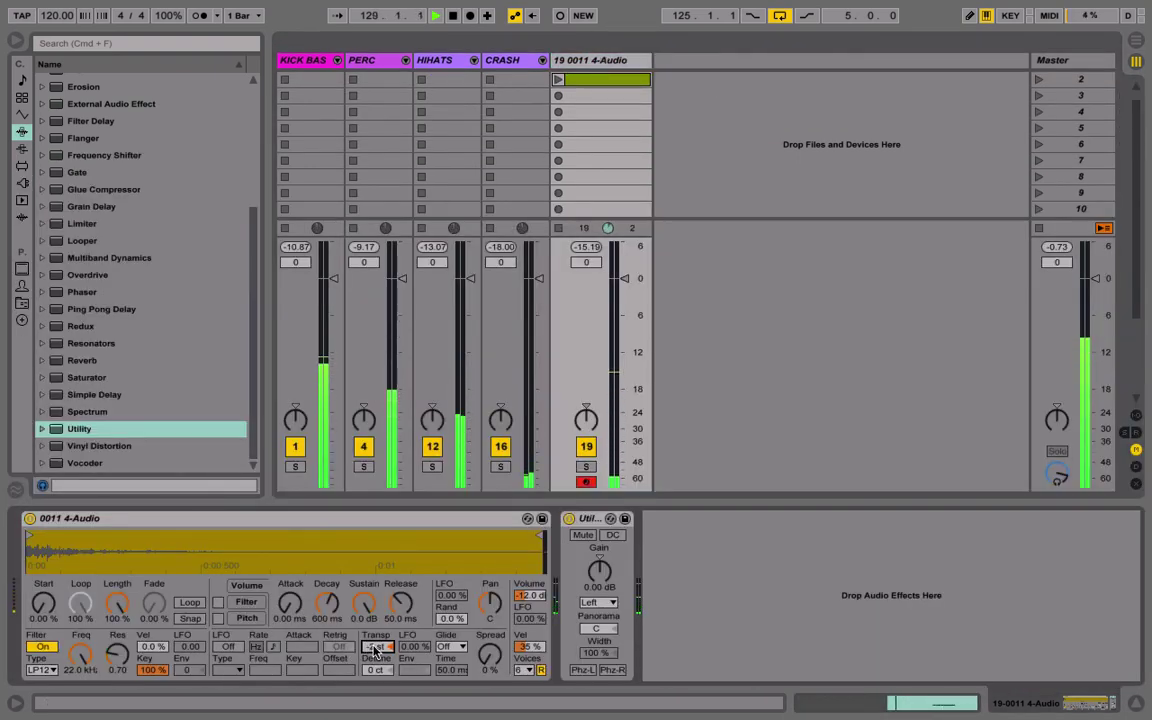
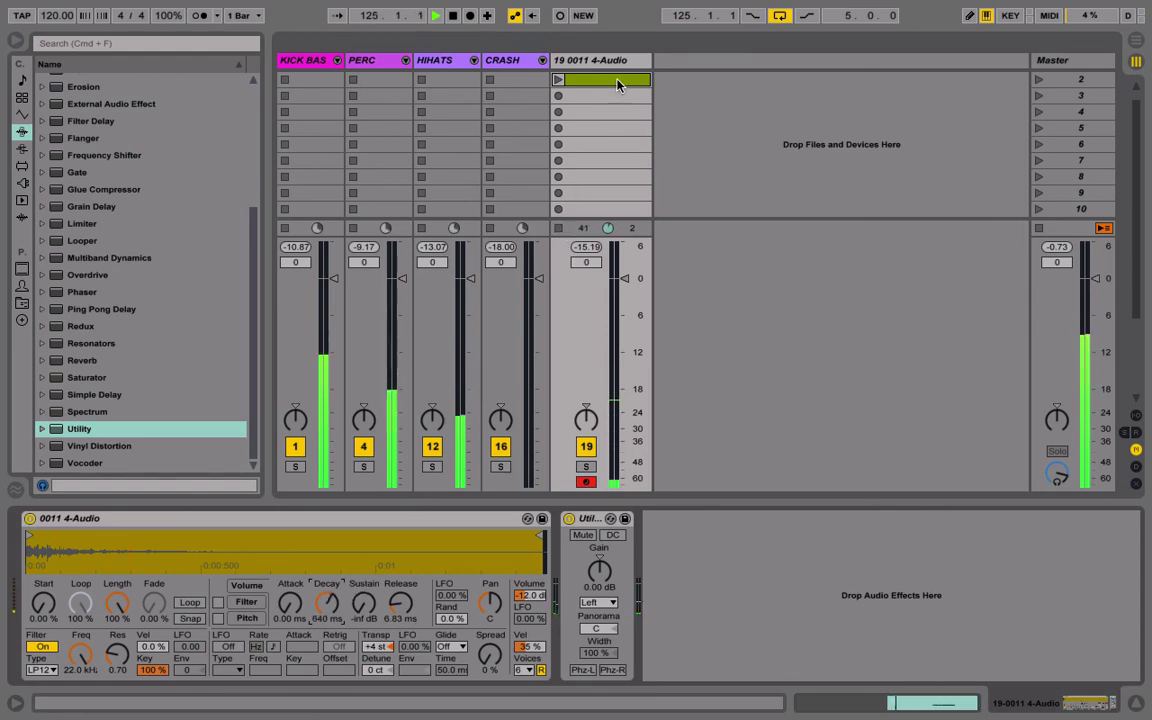
Move the first clip's C3 note to 1.3.2, and try a second C3 note at 1.4.1 before removing it.
double_click(617, 81)
scroll(557, 75, "up", 1)
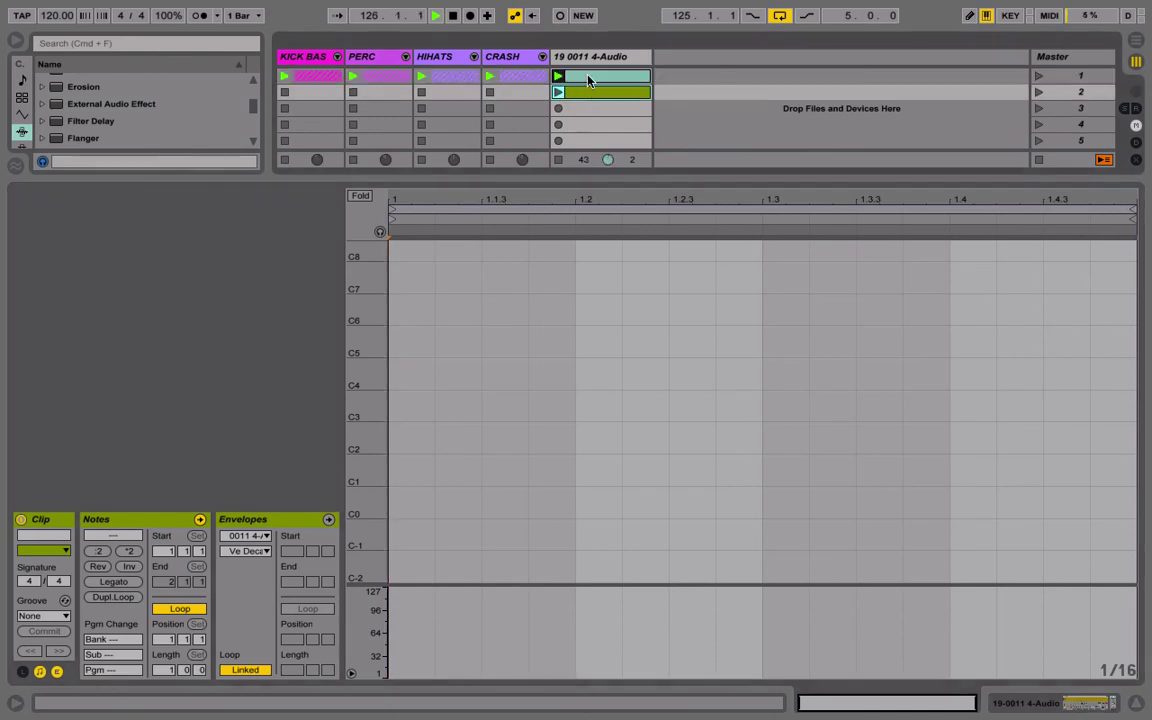
left_click(579, 77)
mouse_move(959, 391)
left_mouse_down()
mouse_move(862, 396)
mouse_move(911, 408)
mouse_move(828, 395)
left_mouse_up()
key("space")
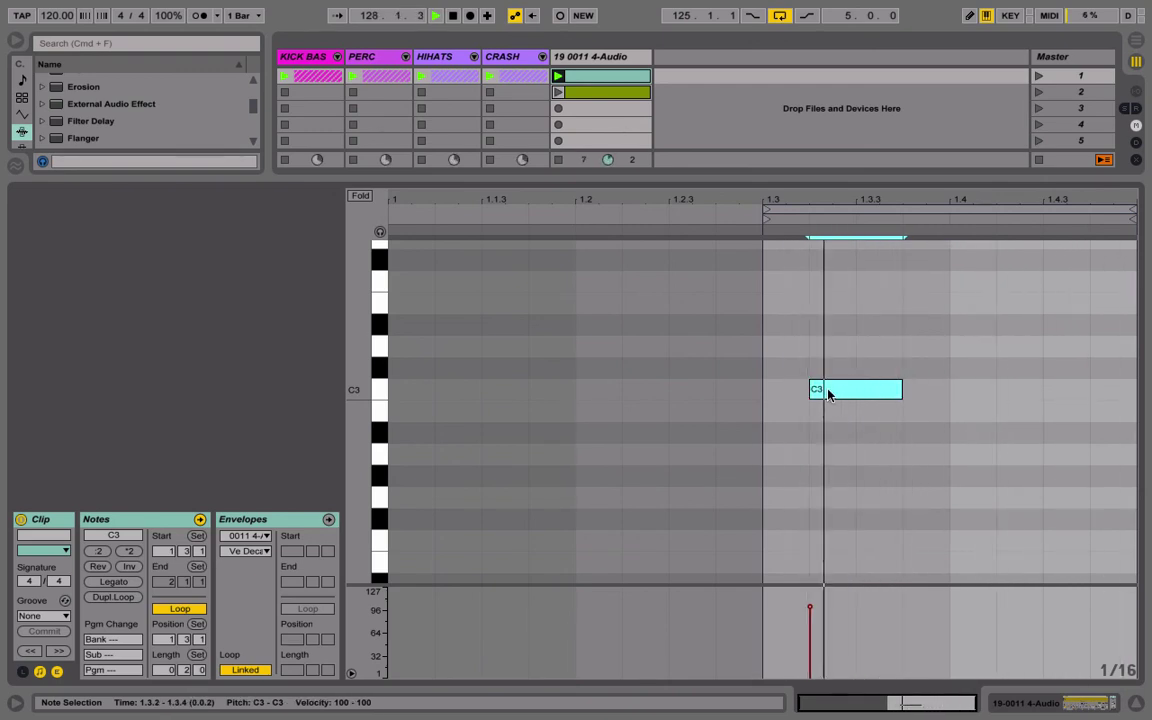
double_click(966, 391)
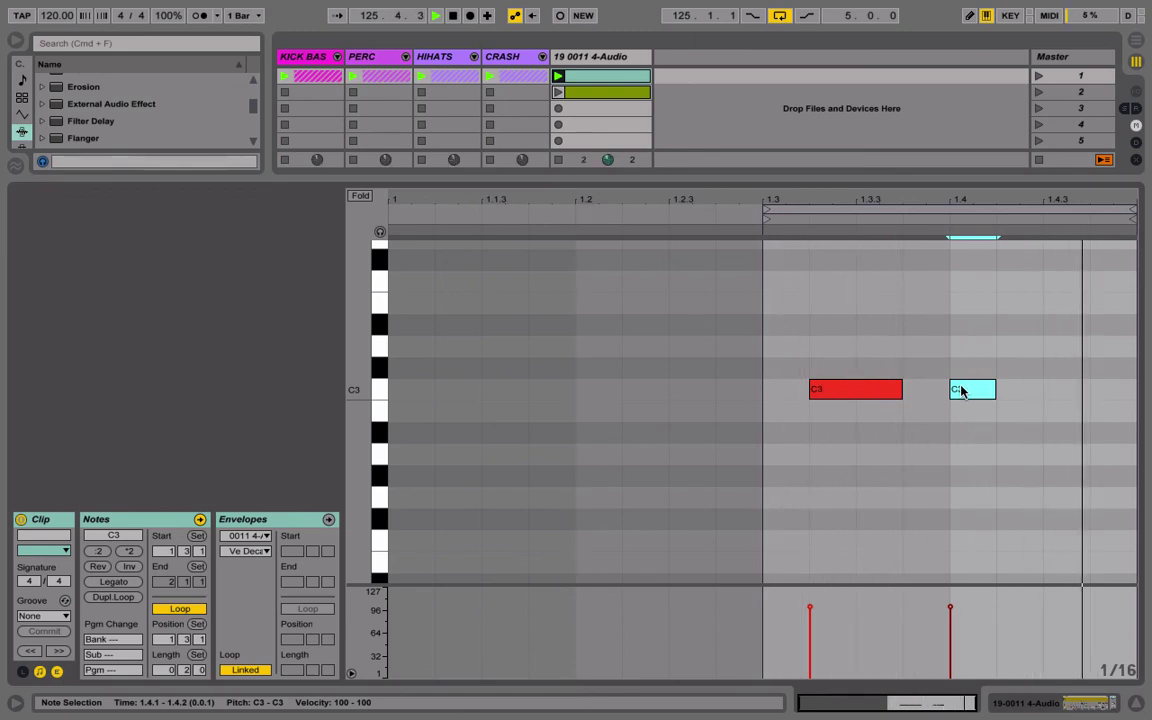
double_click(961, 391)
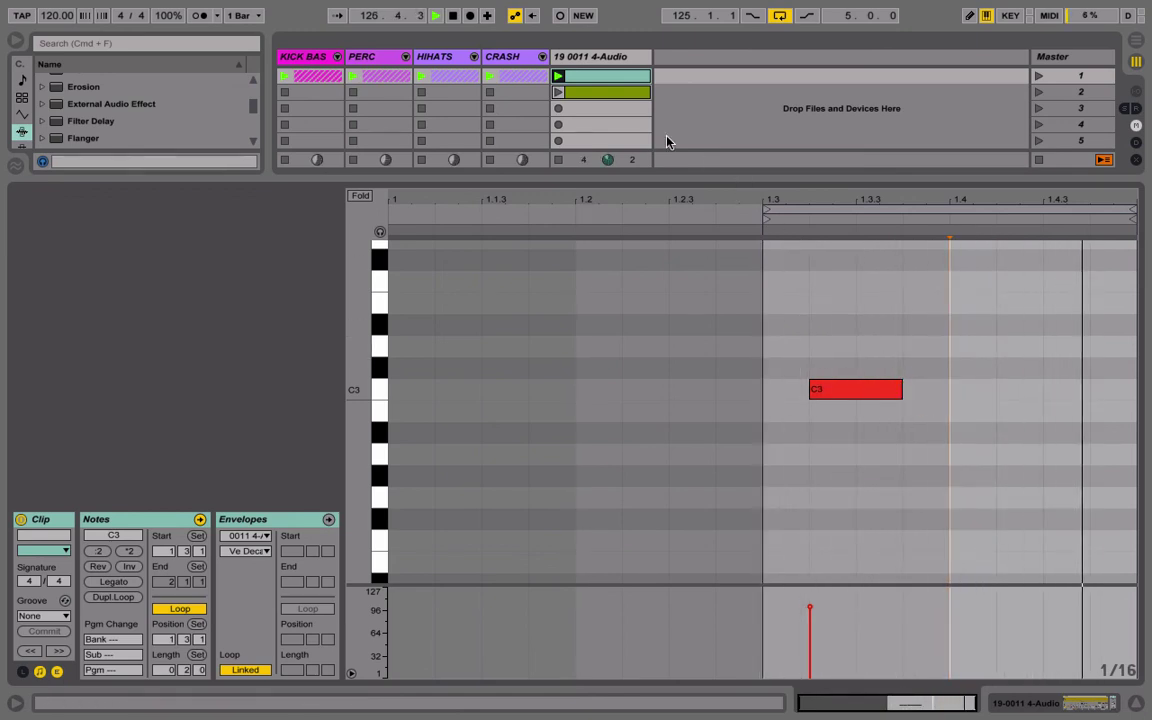
Assign a Notator 16 groove to the first MIDI clip.
left_click(601, 57)
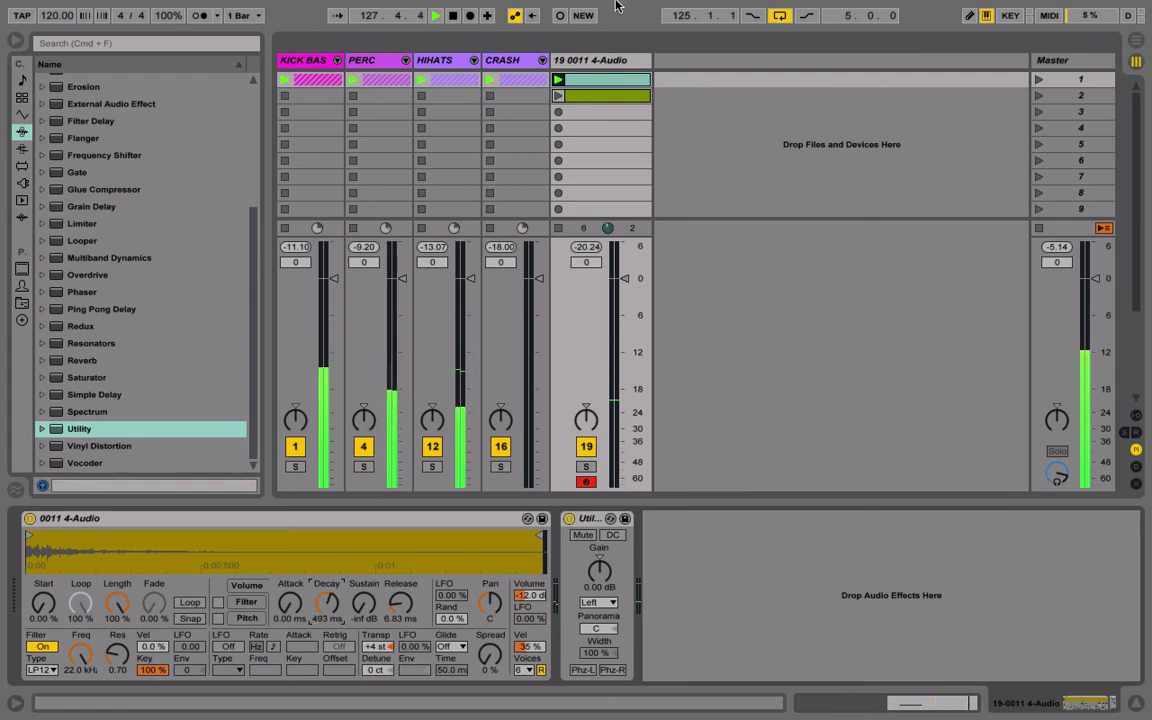
double_click(607, 79)
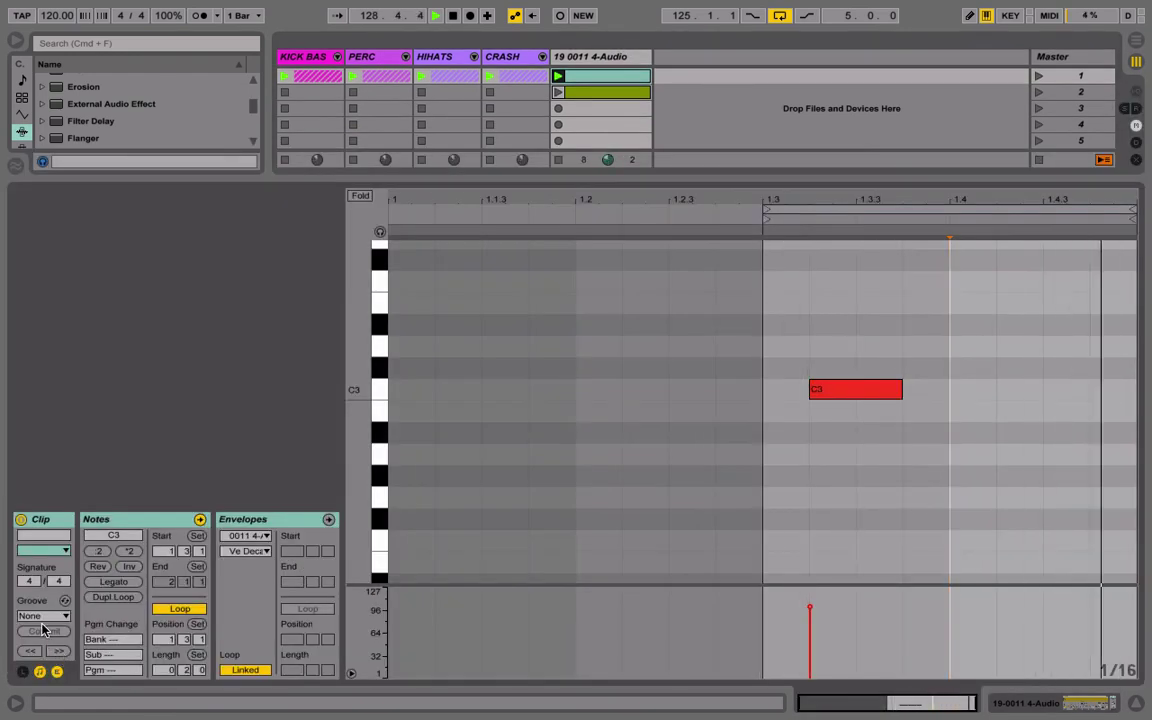
left_click(43, 615)
left_click(42, 630)
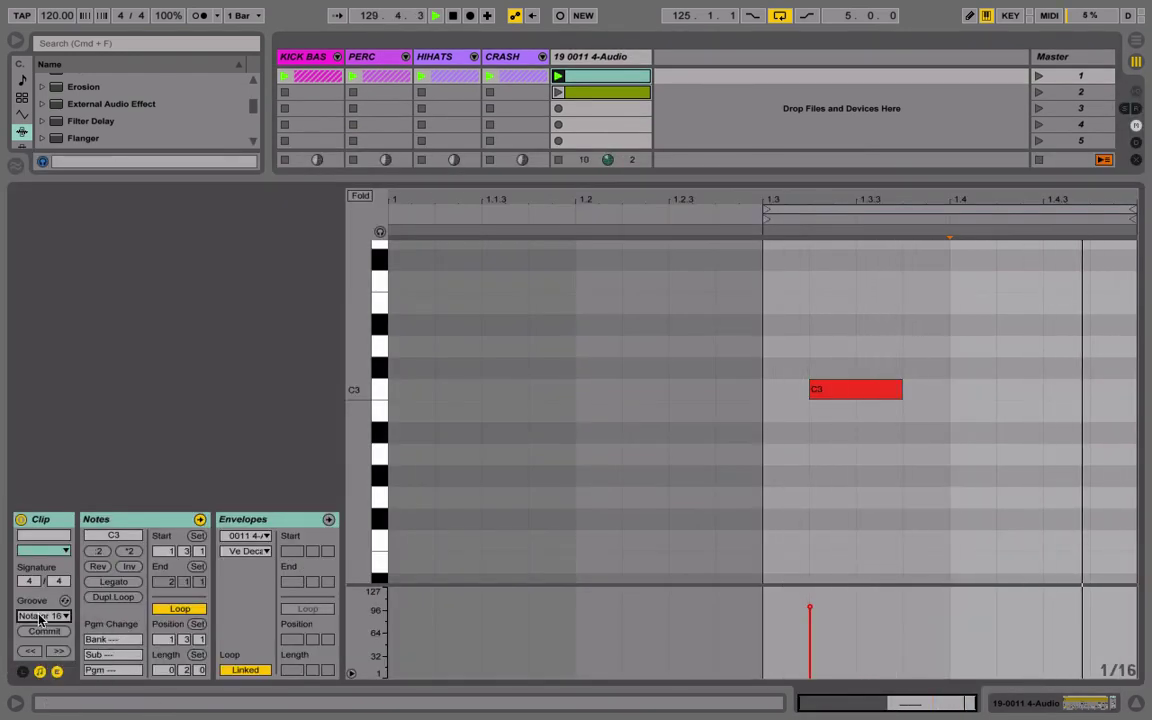
left_click(40, 617)
left_click(40, 648)
Set Simpler's transposition to +16 st and add a C3 note one sixteenth long at 1.4.3 in the MIDI clip.
left_click(577, 58)
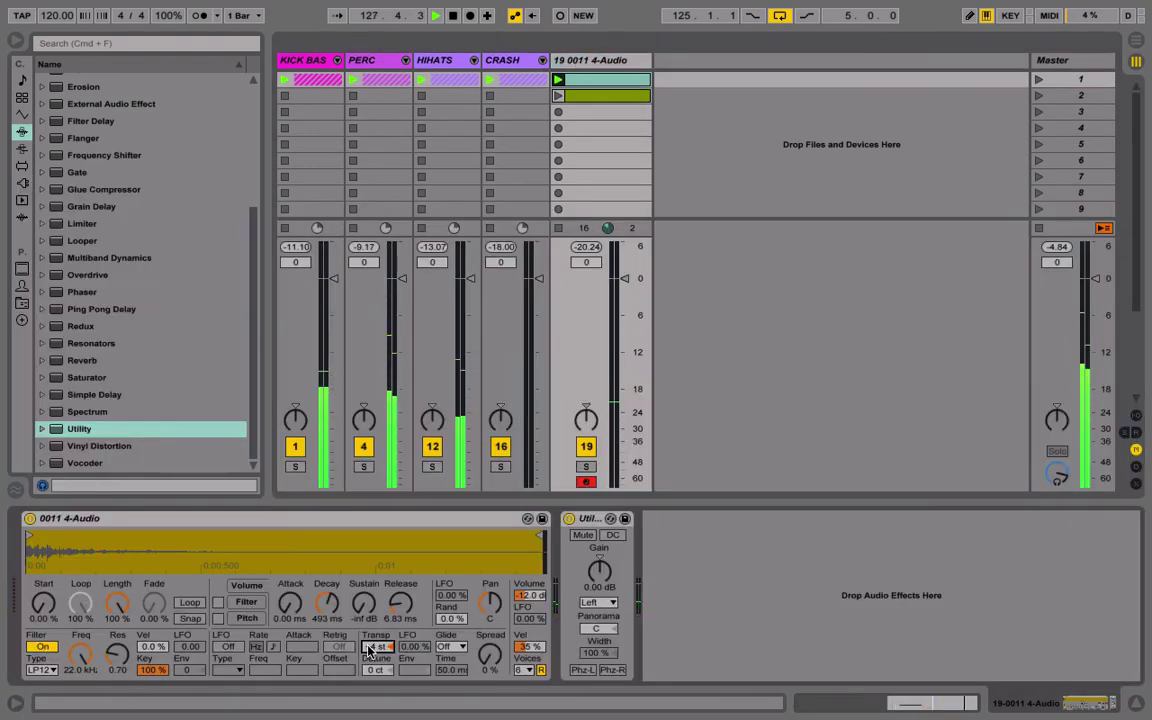
left_click_drag(368, 648, 368, 640)
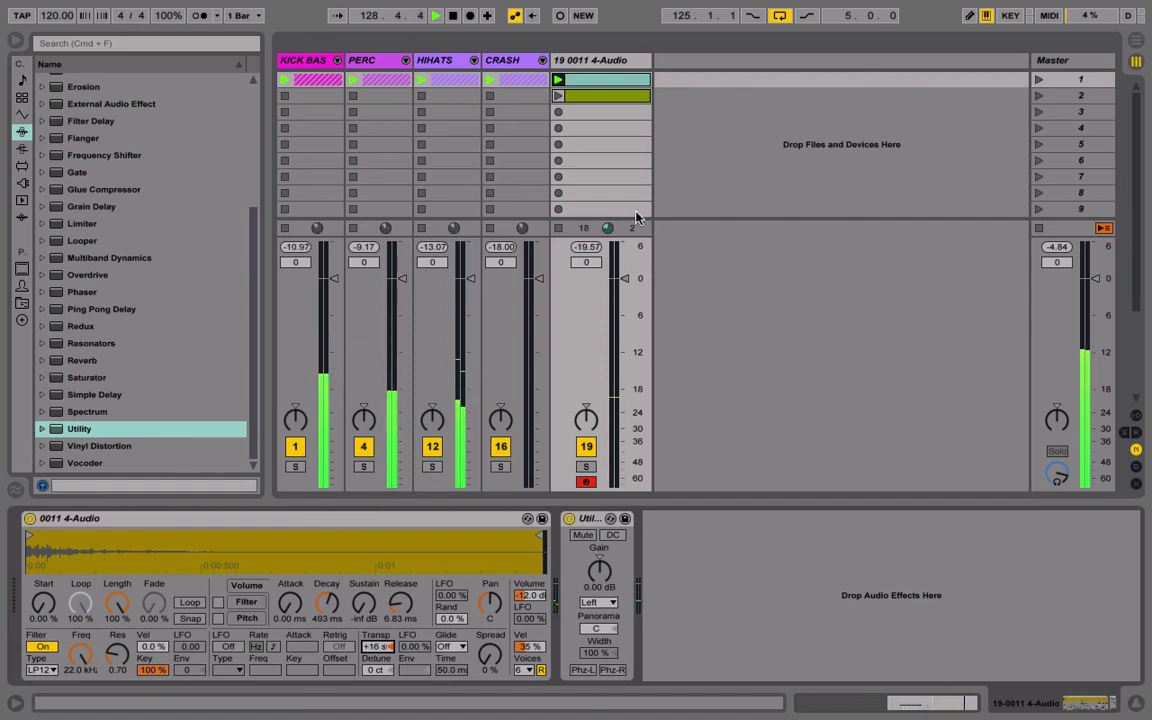
left_click(582, 79)
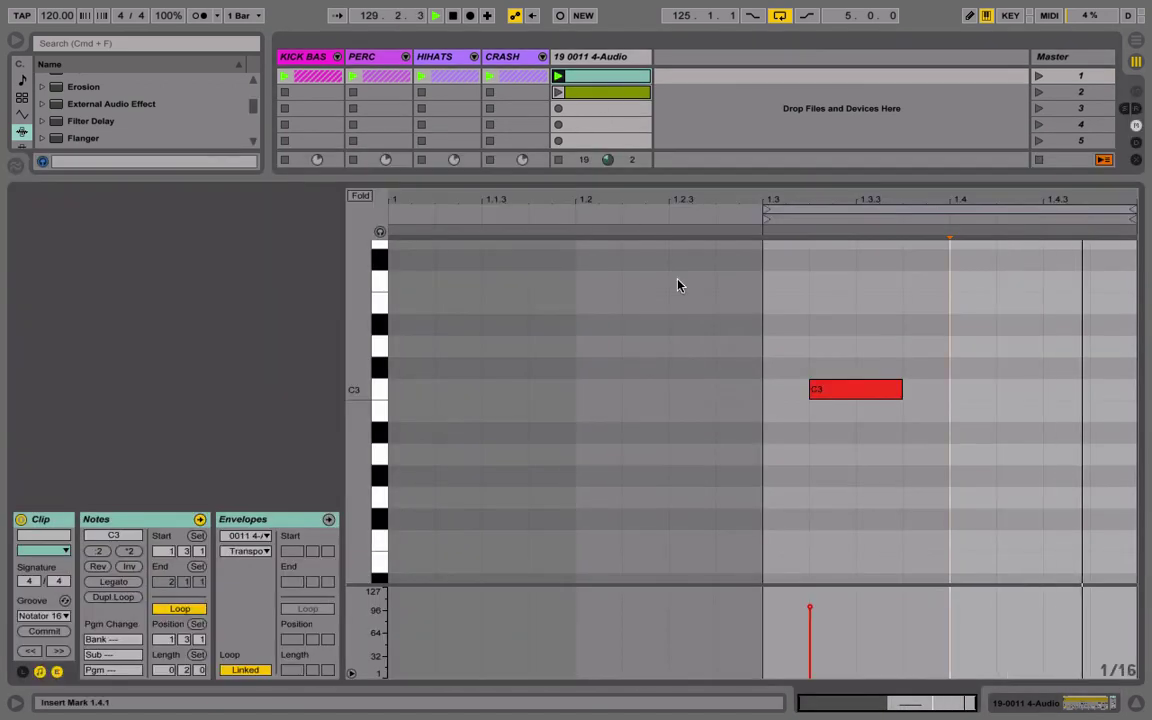
double_click(1052, 394)
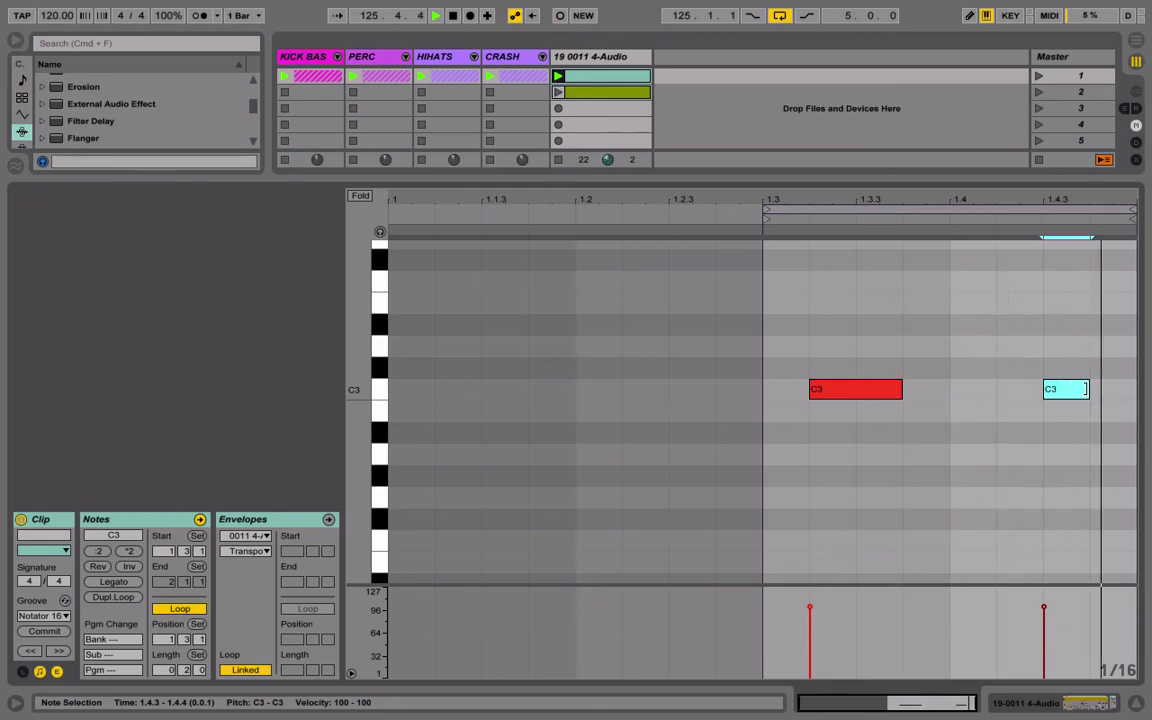
Lengthen the C3 note at 1.4.3 to 2.1.1, and add a C3 note one sixteenth long at 1.3.4.
left_click_drag(1085, 389, 1132, 389)
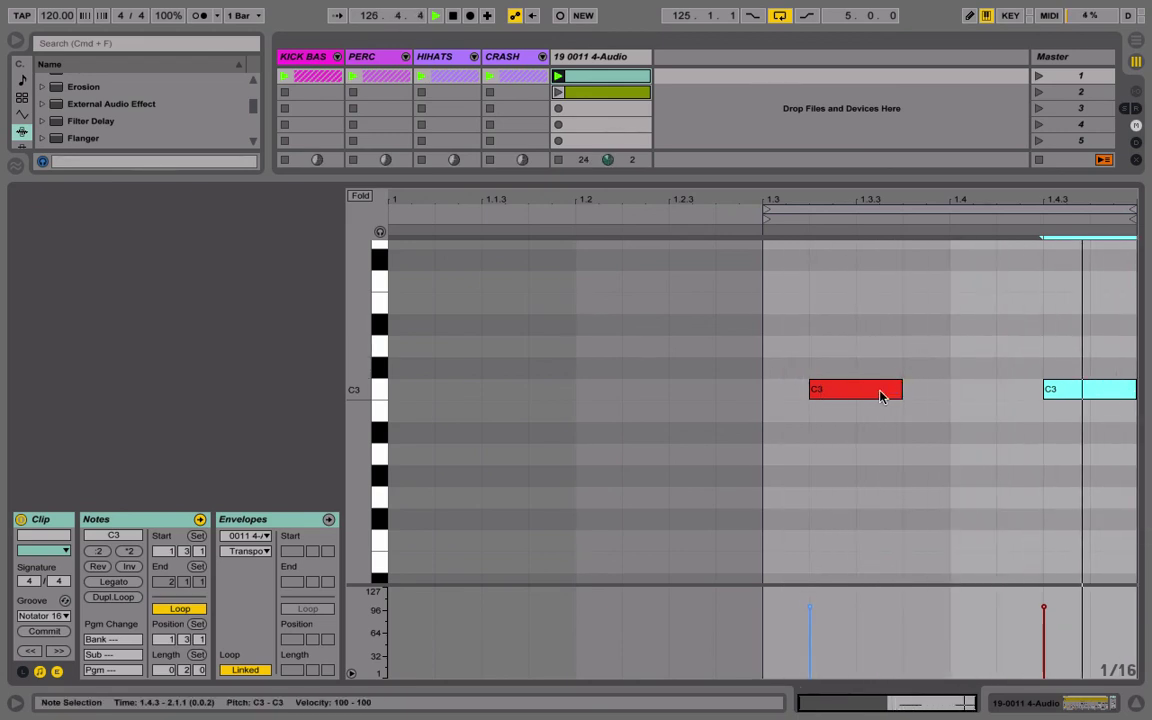
double_click(914, 390)
key("space")
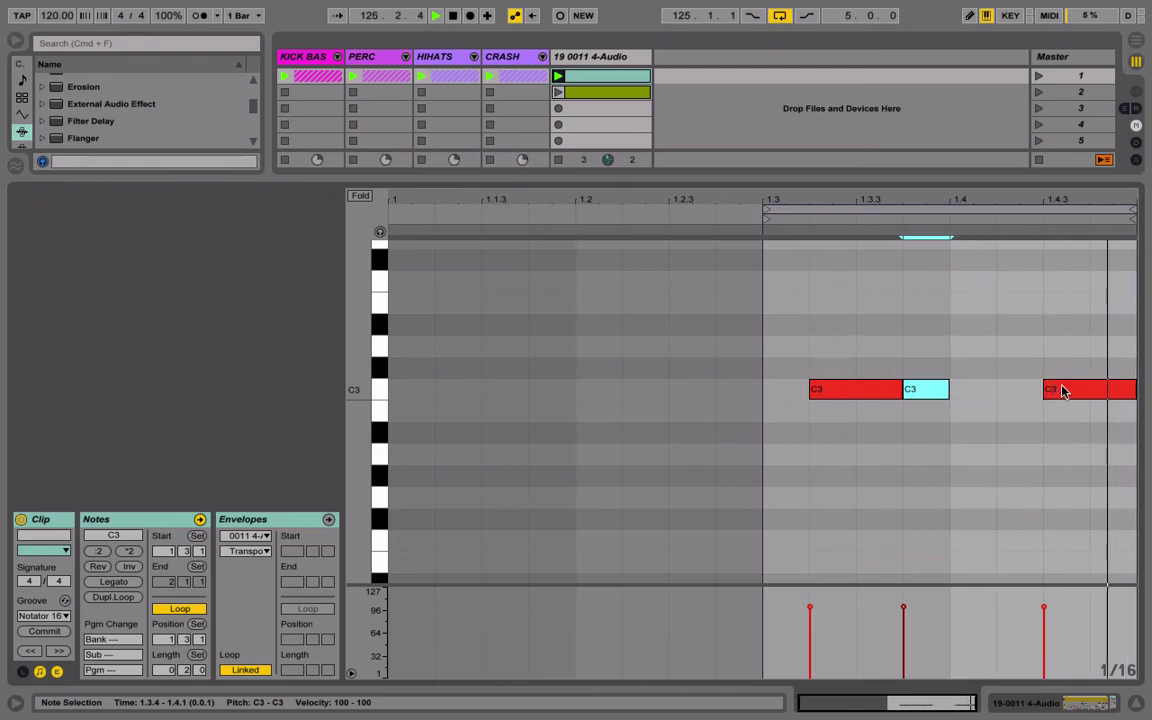
Mute the HIHATS track and reopen the notes of the first clip on the 0011 4-Audio track.
double_click(581, 58)
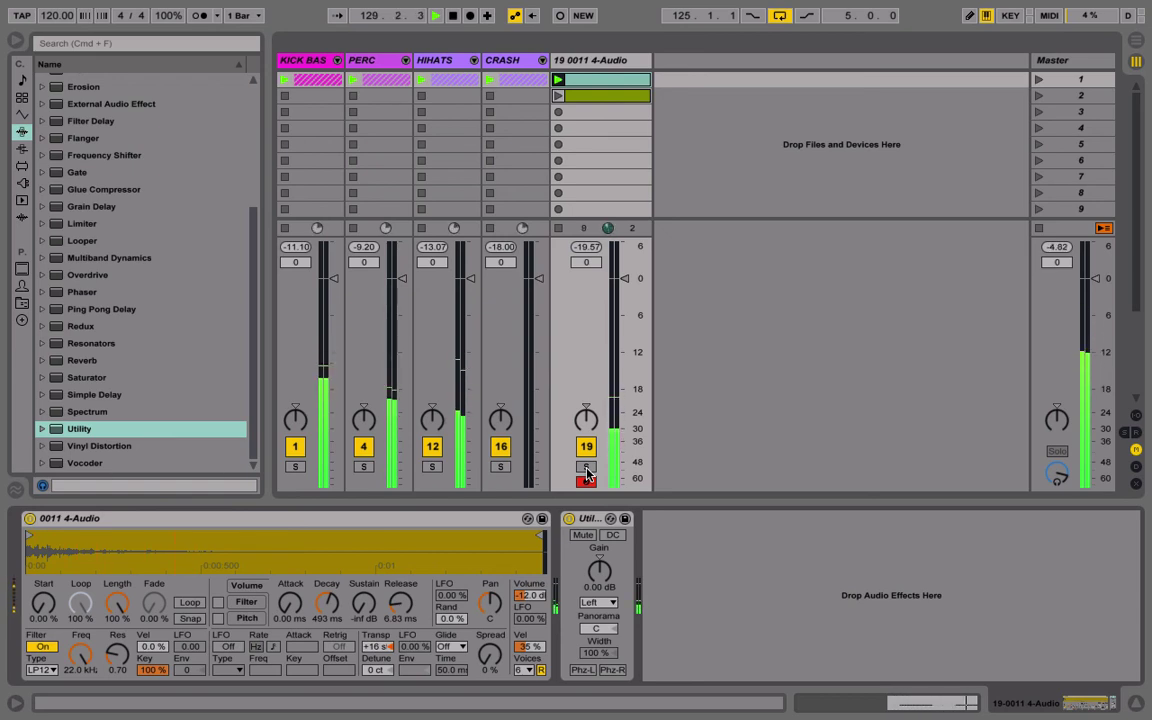
left_click(434, 450)
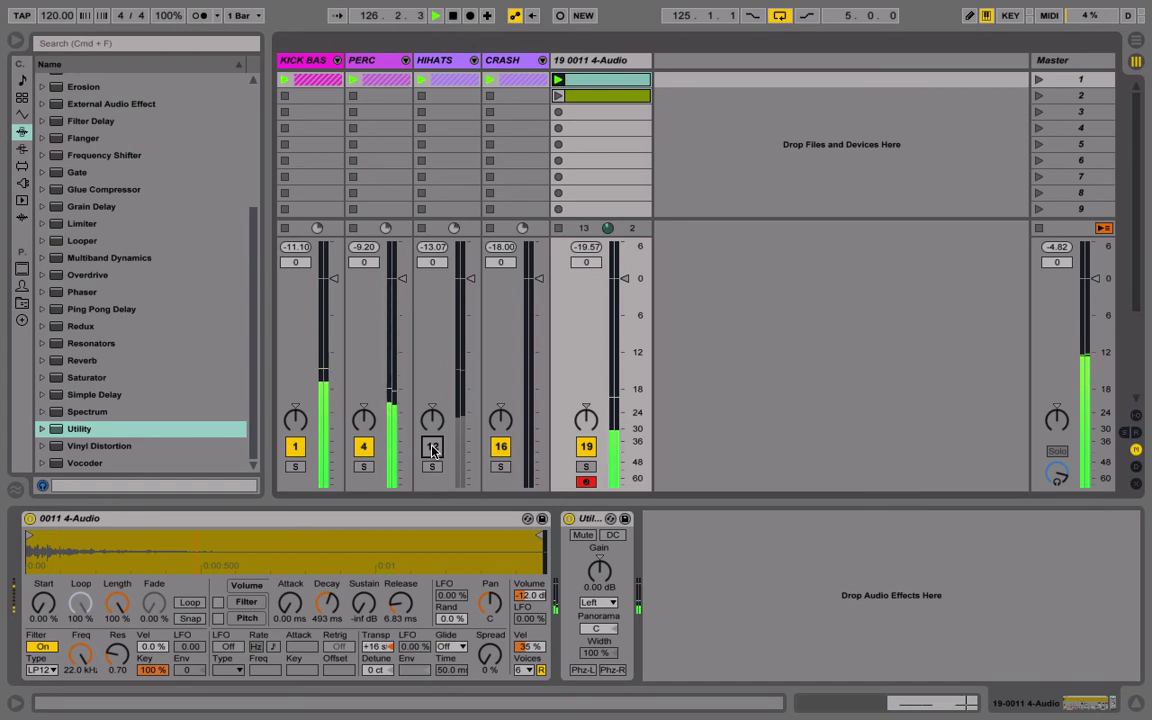
left_click(559, 81)
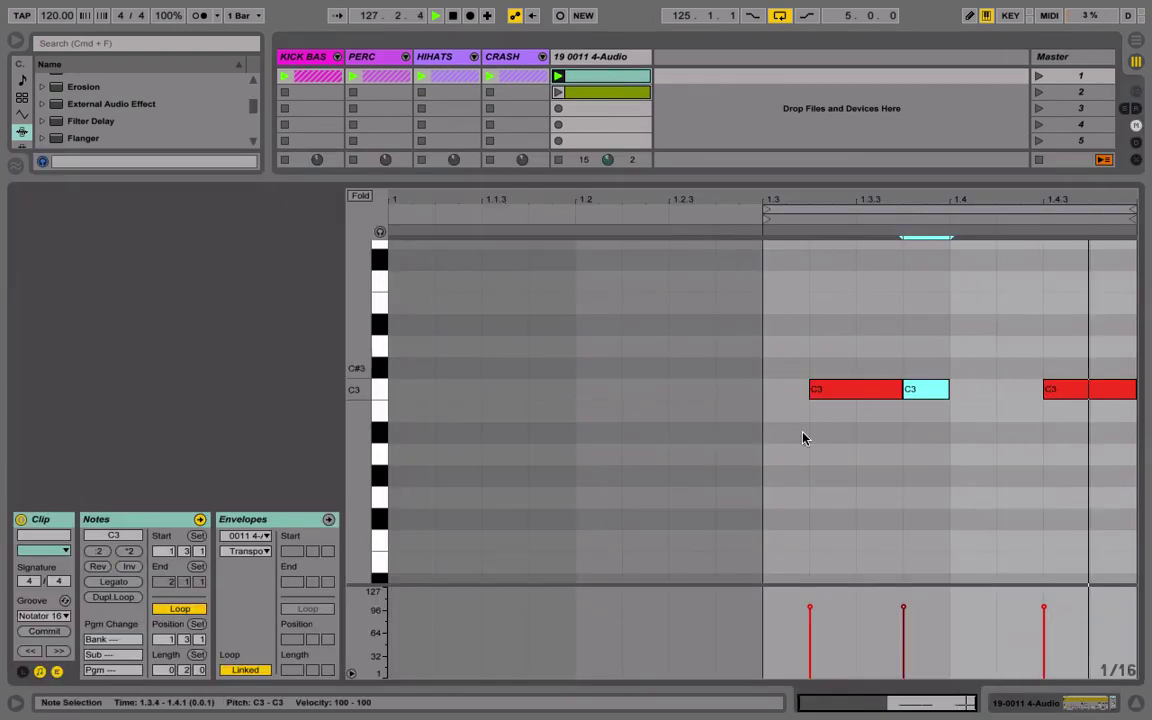
Set the velocity of the C3 note at 1.3.2 to 51, and copy it to 1.4.2 with velocity 1.
left_click(810, 608)
left_click_drag(810, 610, 810, 642)
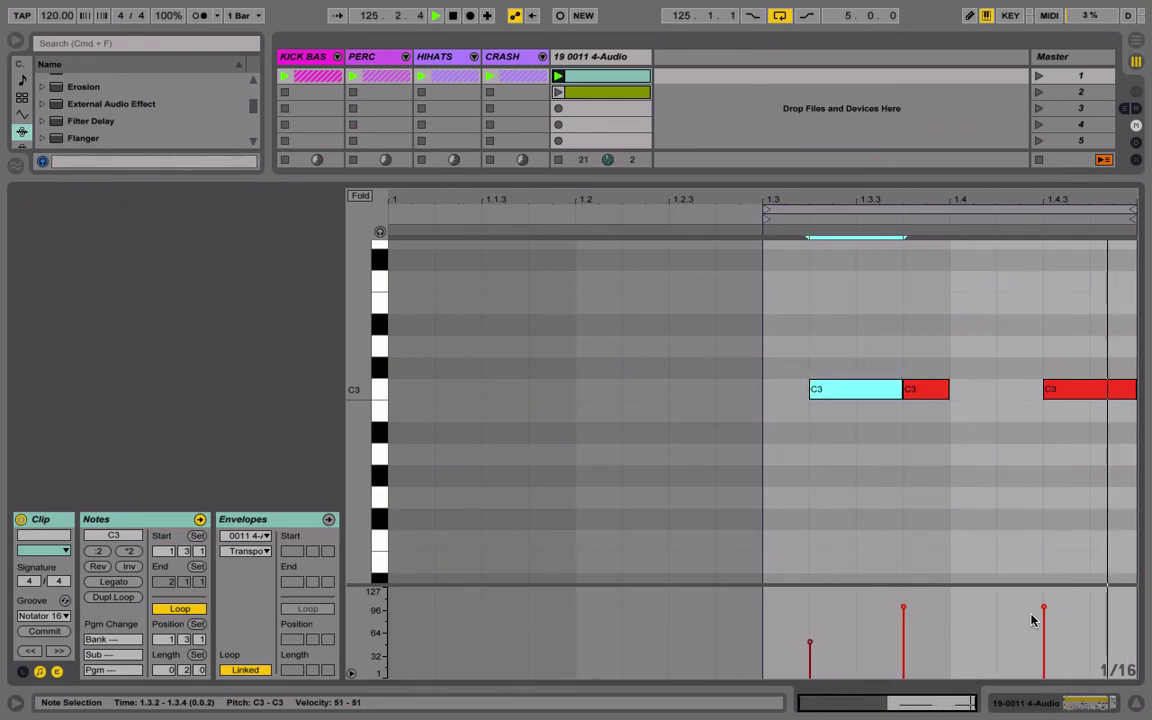
mouse_move(850, 389)
left_mouse_down()
mouse_move(984, 405)
mouse_move(979, 397)
mouse_move(1025, 397)
left_mouse_up()
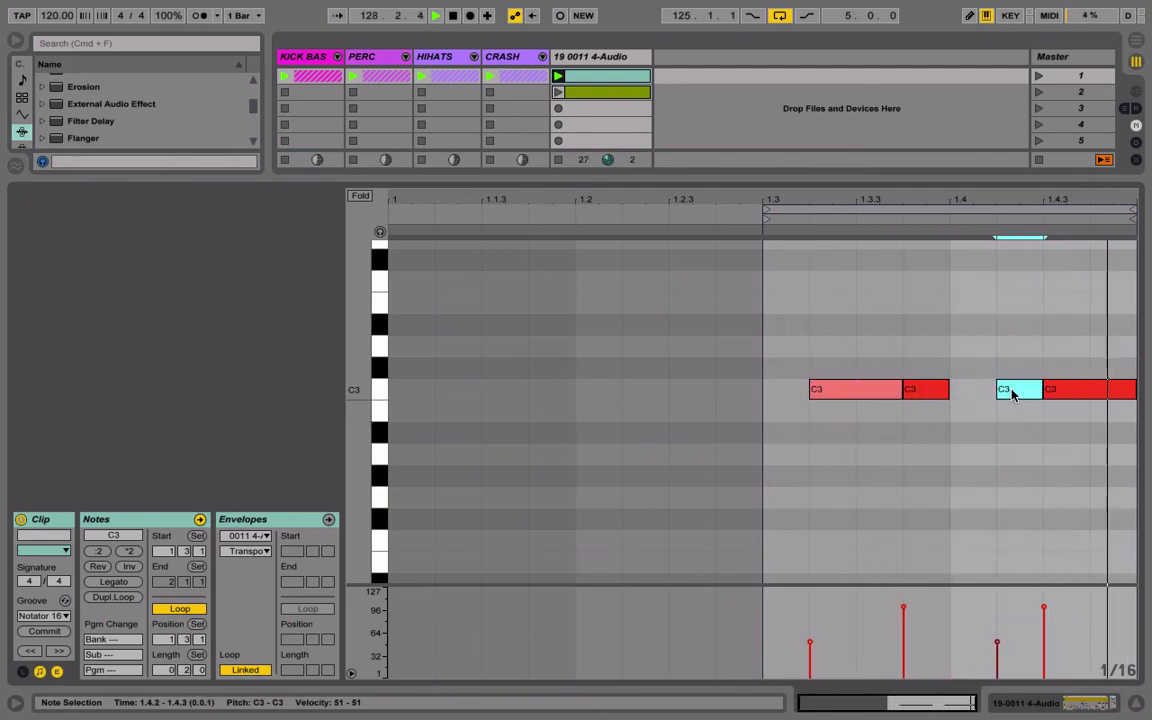
left_click_drag(1003, 646, 1003, 662)
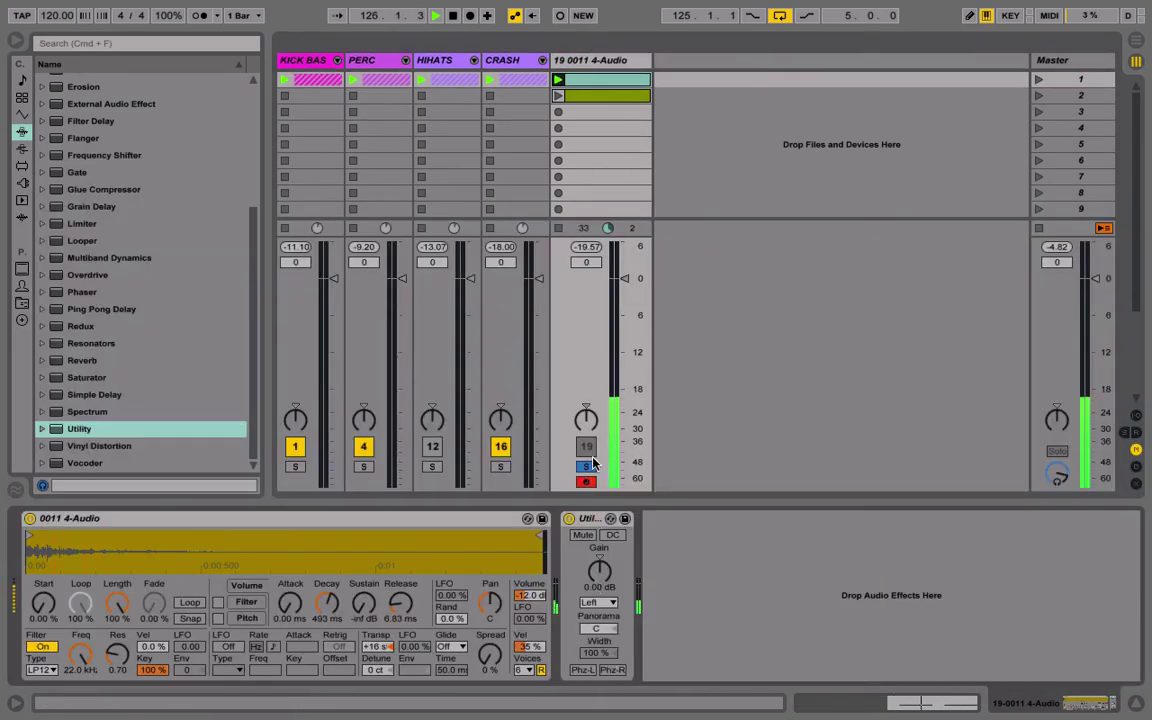
Unsolo and reactivate the 0011 4-Audio track, and move its C3 note with velocity 1 to 1.4.1.
left_click(586, 466)
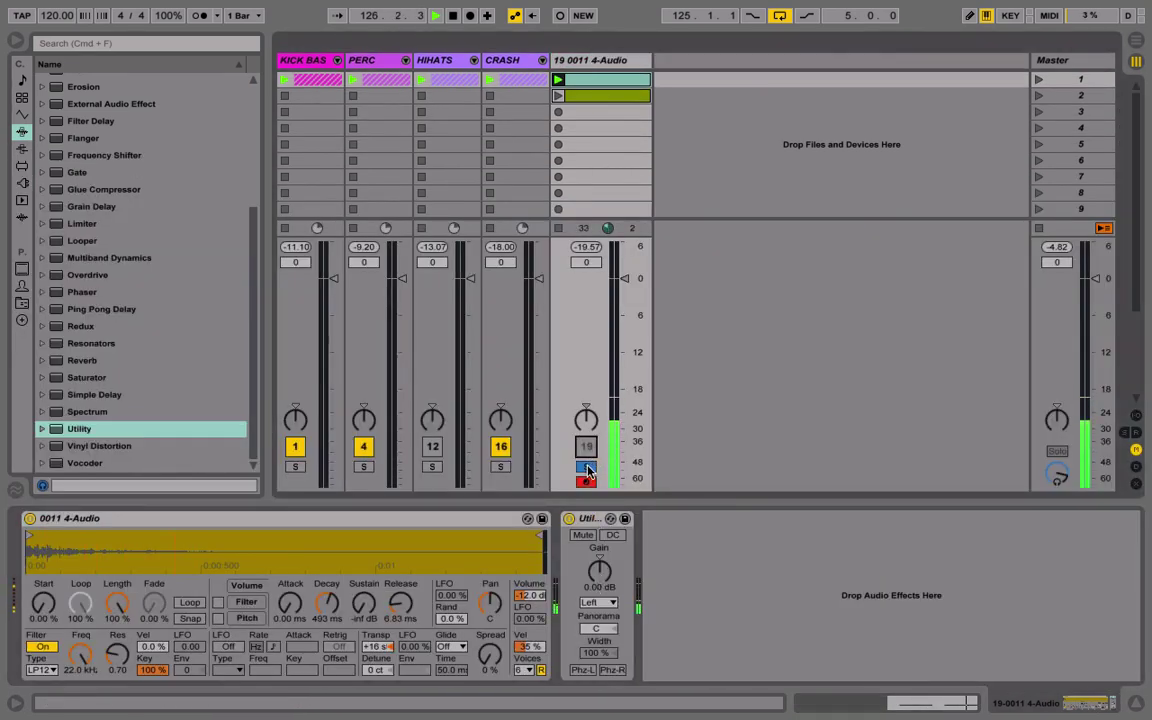
left_click(588, 447)
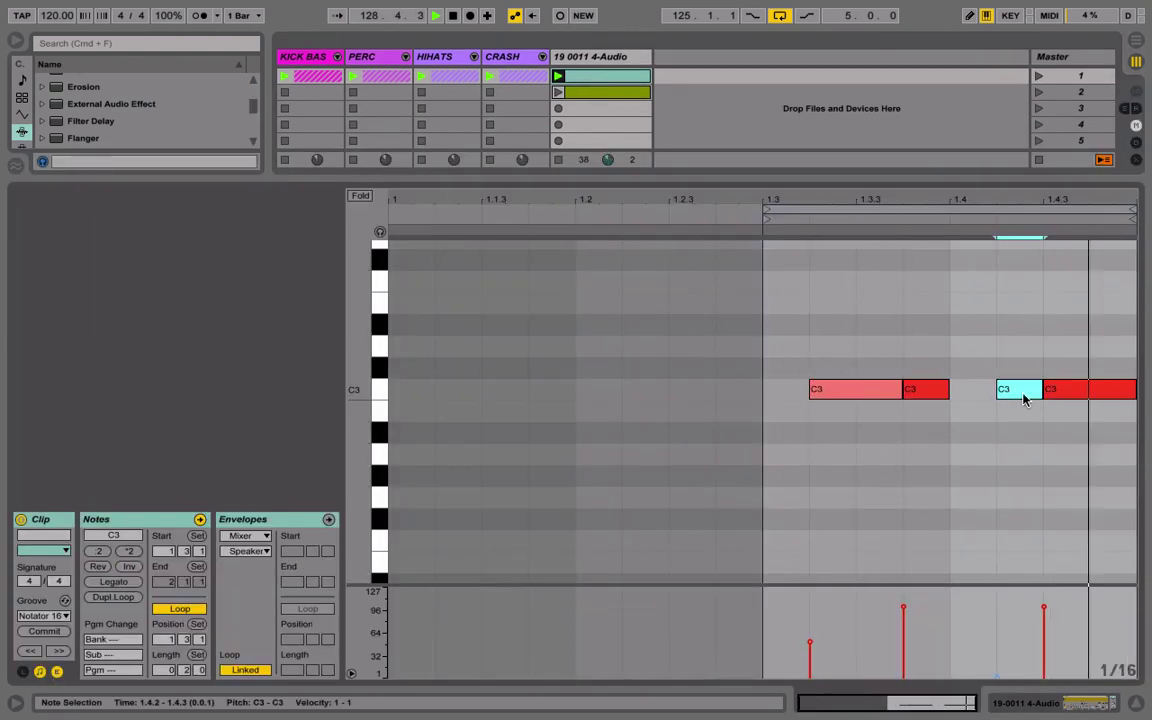
left_click_drag(1024, 399, 979, 400)
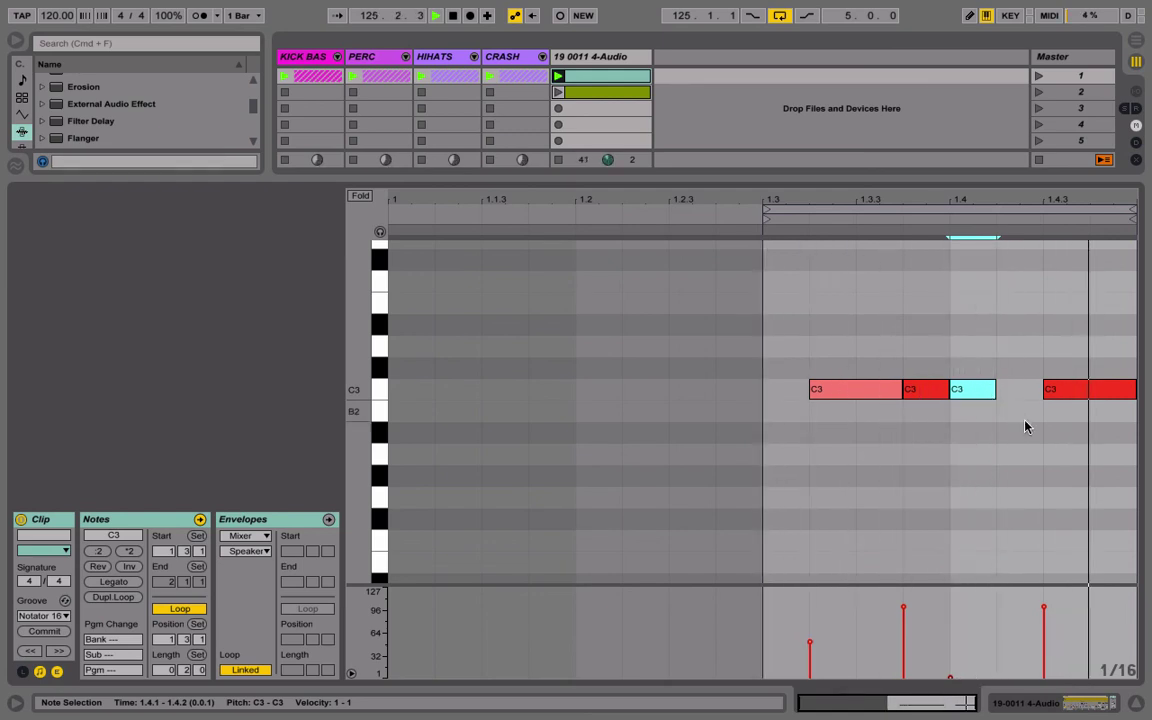
Set the clip's start to 1.3.2 and move the last C3 note to 1.4.2.
scroll(815, 260, "down", 1)
key("space")
key("space")
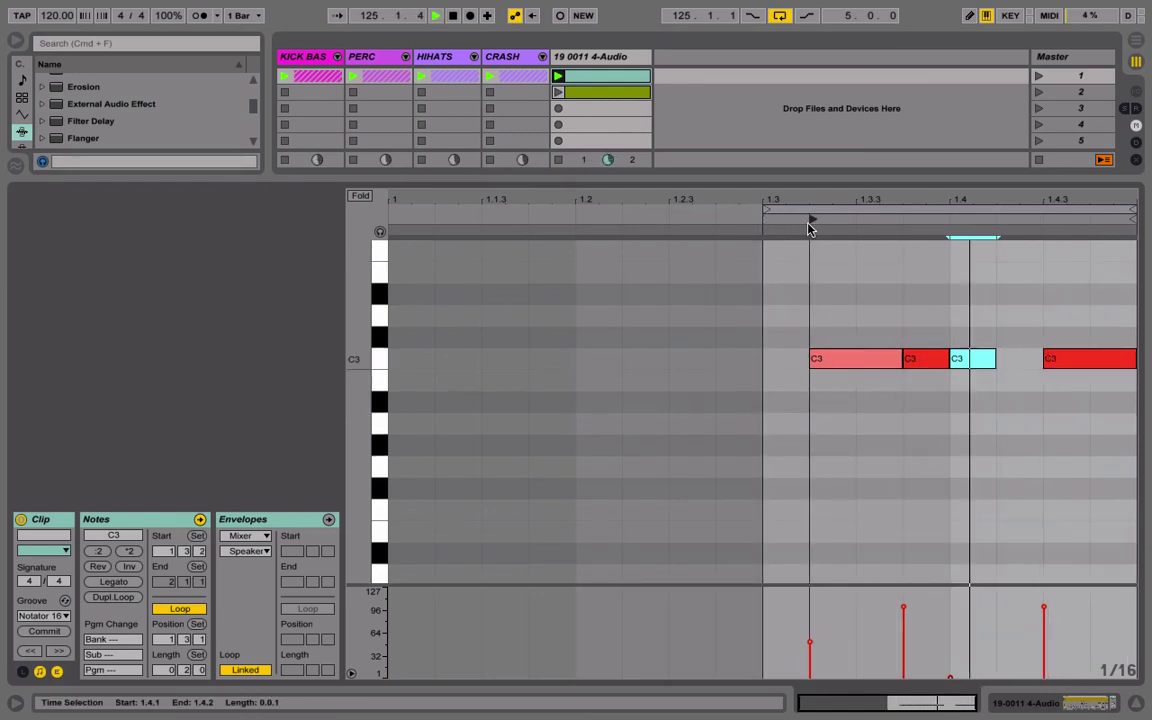
scroll(858, 269, "up", 2)
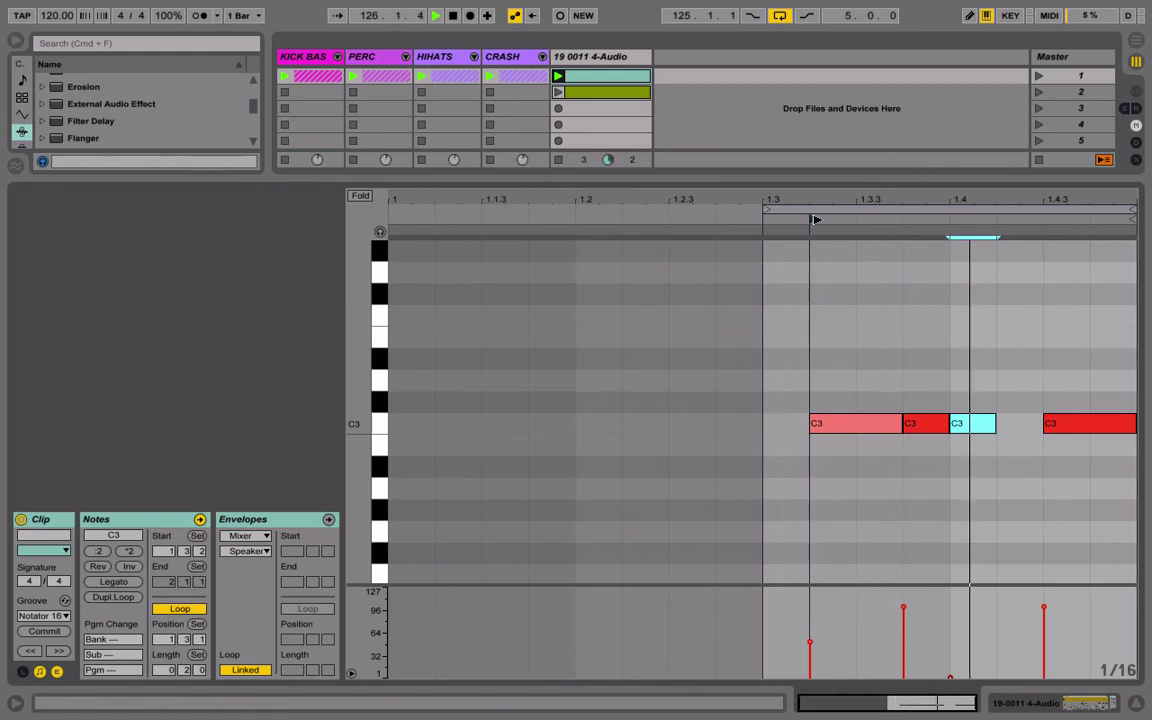
key("space")
left_click_drag(1067, 430, 872, 406)
key("space")
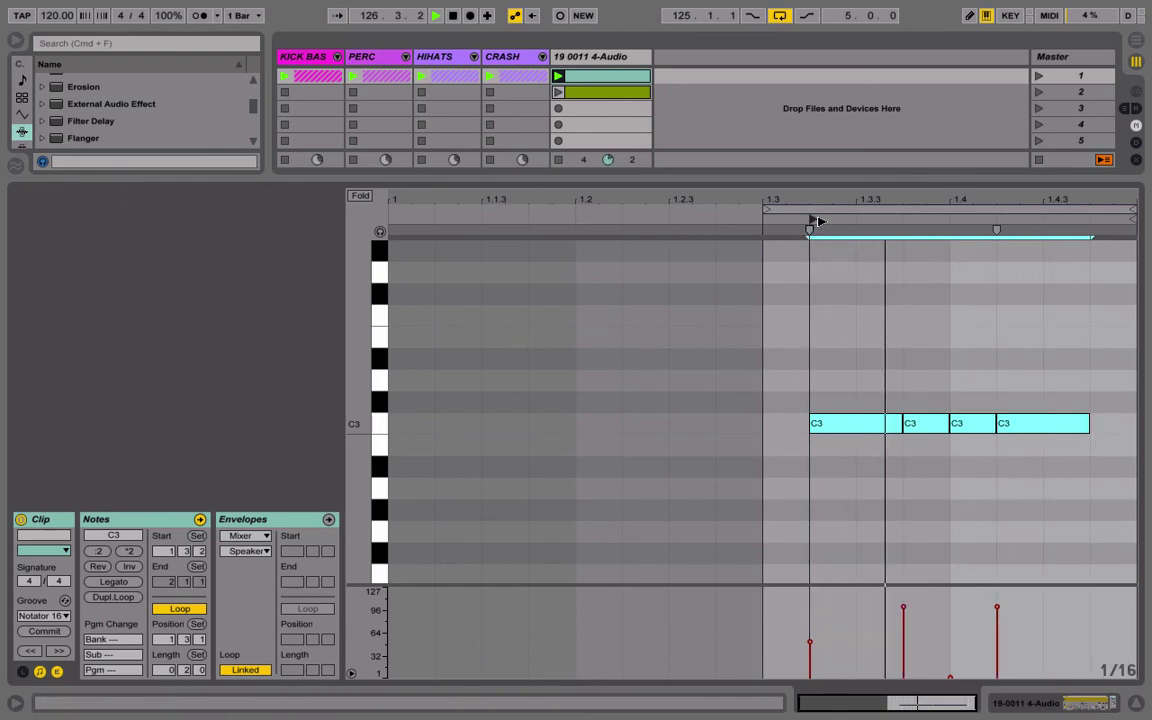
Set the clip's start to 1.3.4 and delete the C3 note at 1.3.2.
left_click_drag(856, 229, 902, 233)
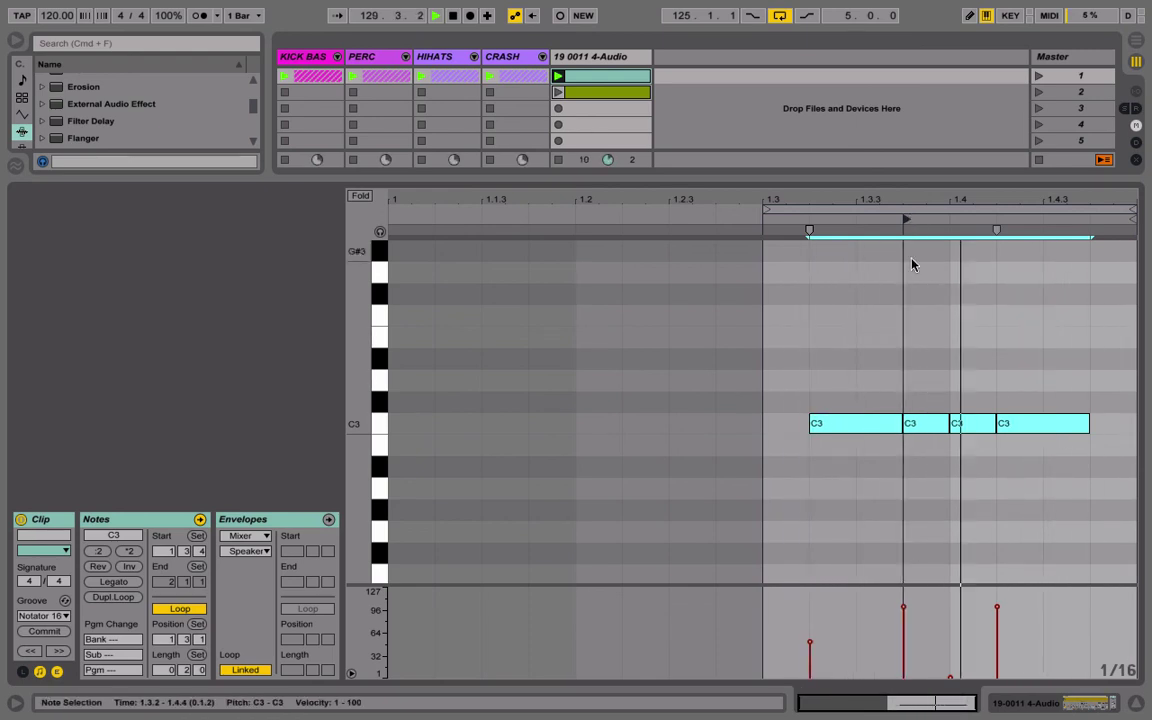
double_click(863, 427)
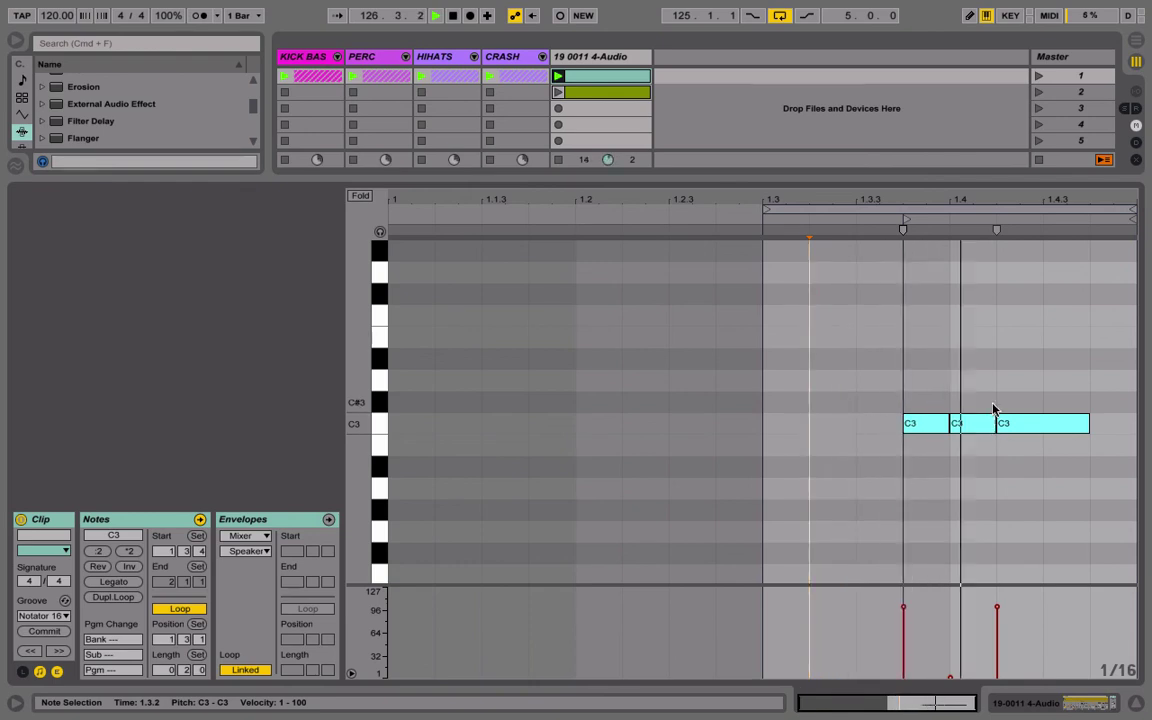
Add a Simple Delay after Utility with 100% dry/wet and unsynced delay times of 1 ms left and 15 ms right.
left_click(564, 58)
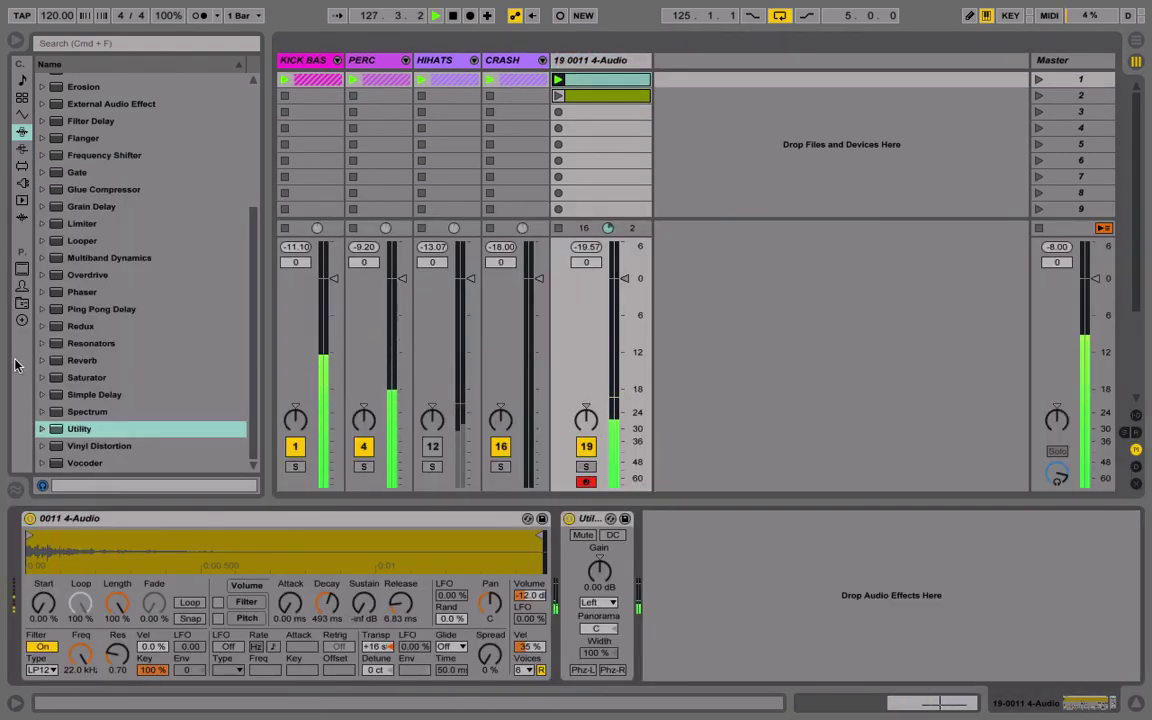
double_click(72, 397)
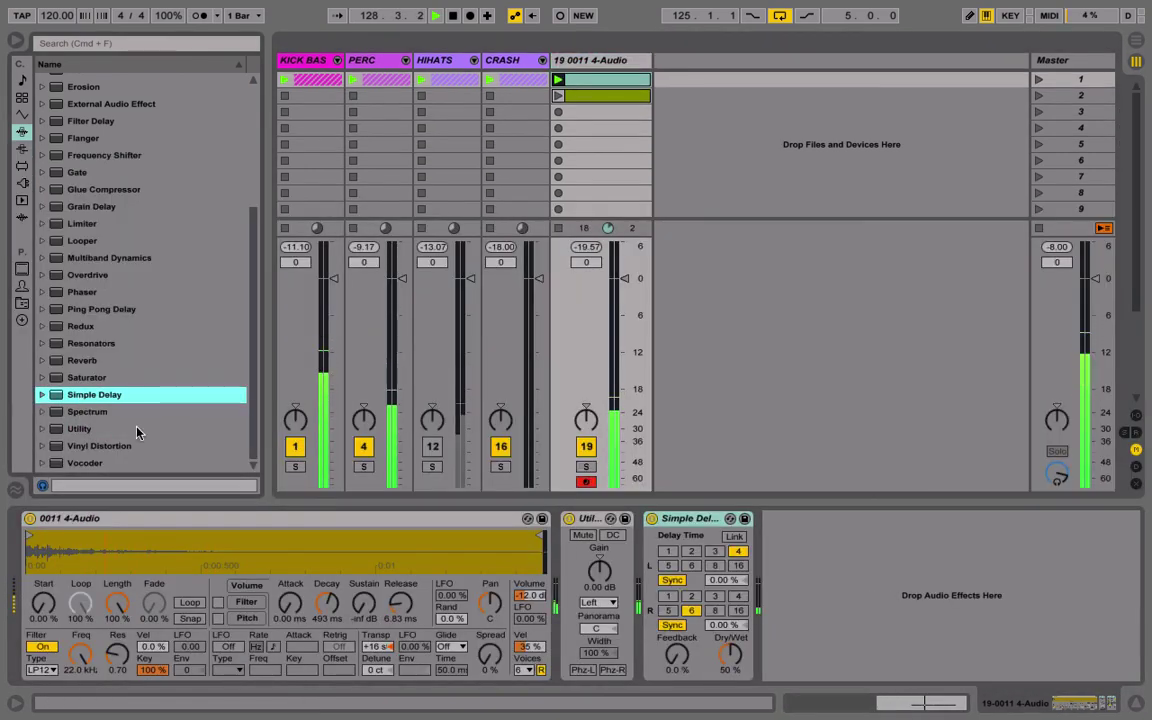
left_click_drag(730, 655, 730, 651)
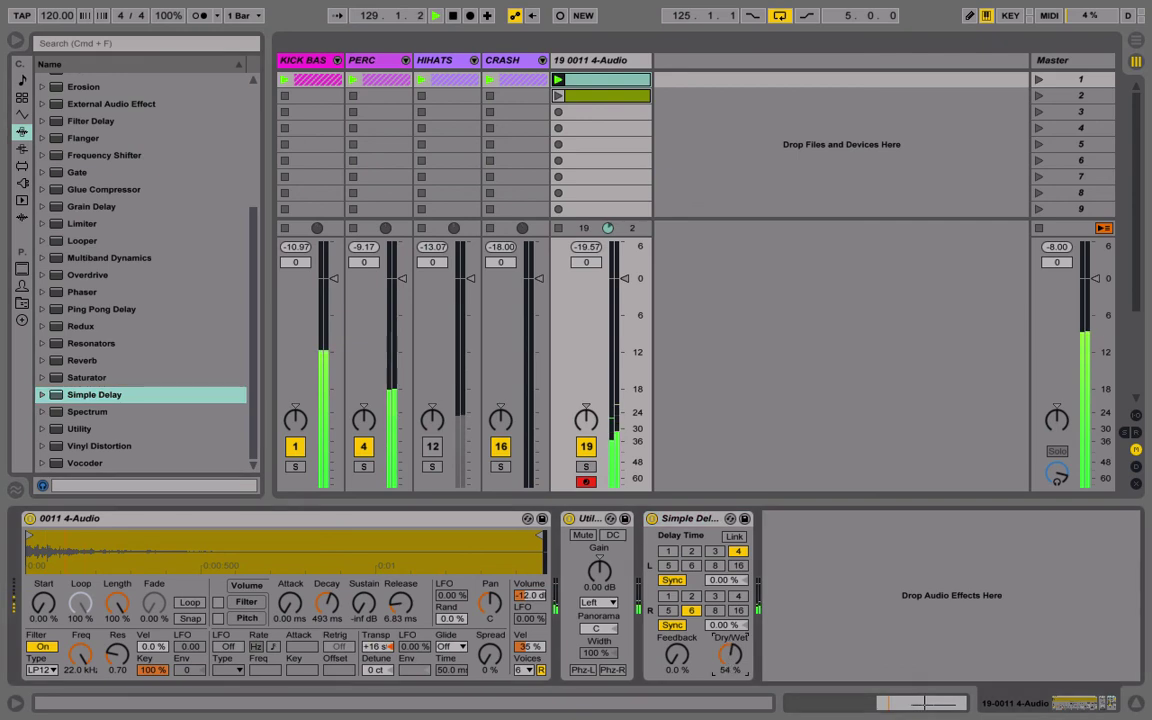
left_click(672, 624)
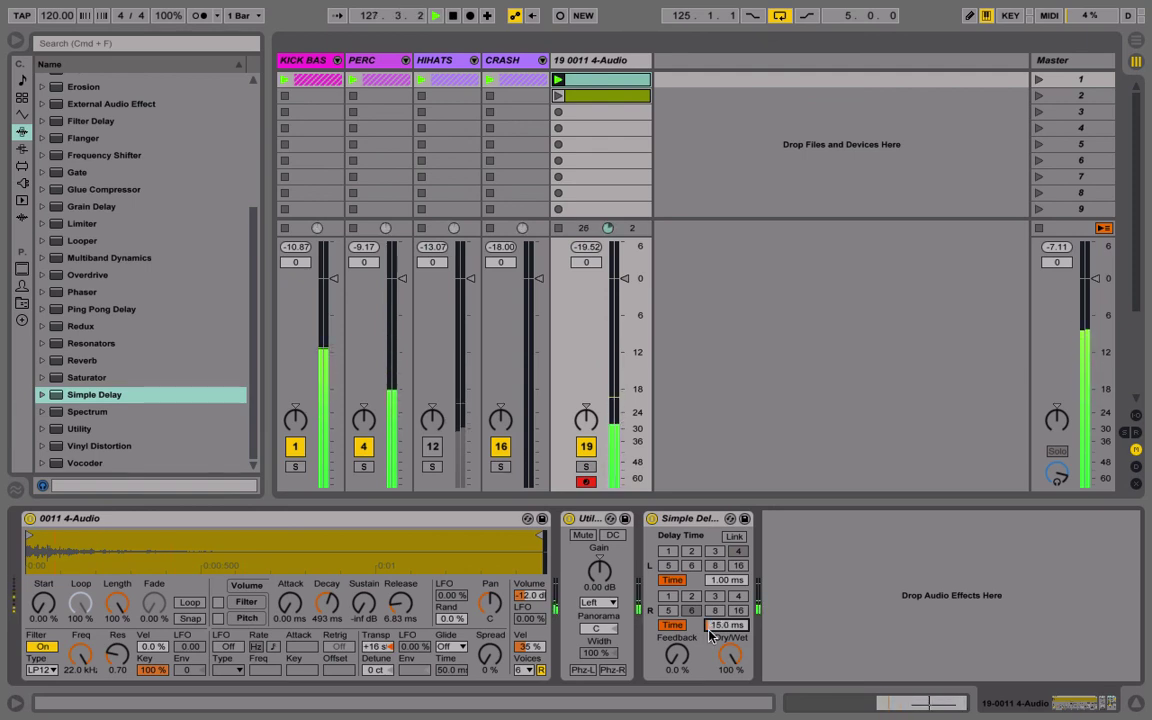
Reactivate the HIHATS track and lower the 0011 4-Audio track's volume to -5 dB.
left_click(436, 452)
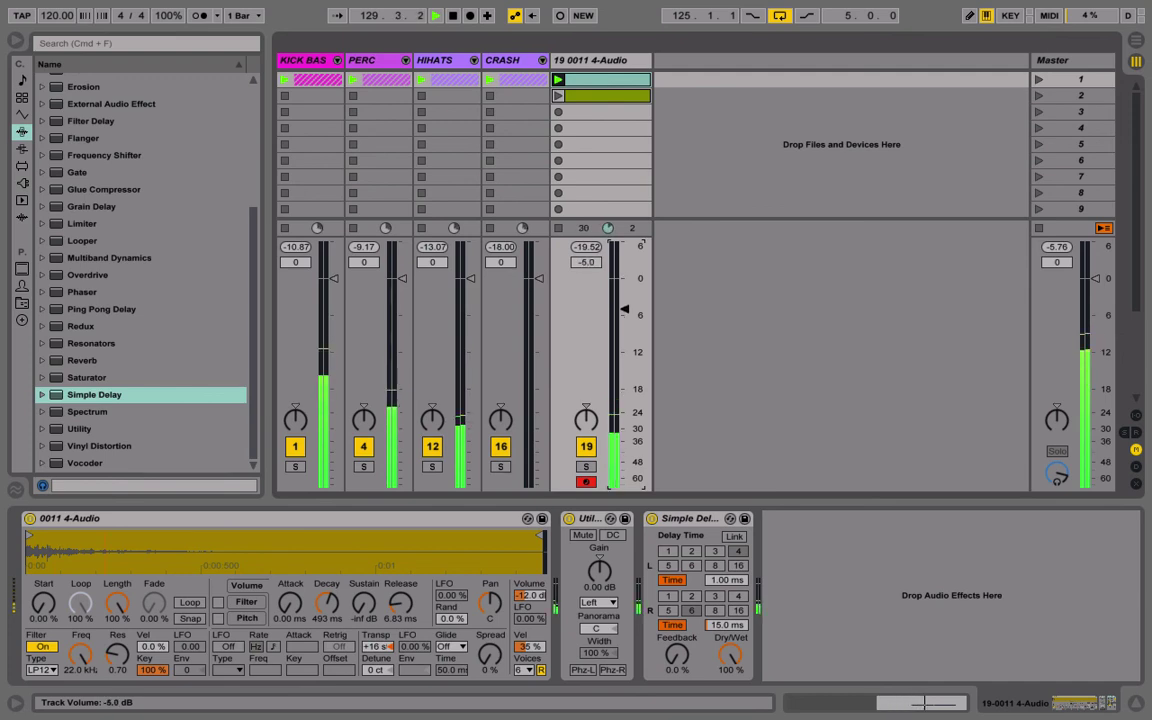
Move the three C3 notes so the pattern begins at 1.3.1, and set the clip's start to 1.3.1.
double_click(597, 82)
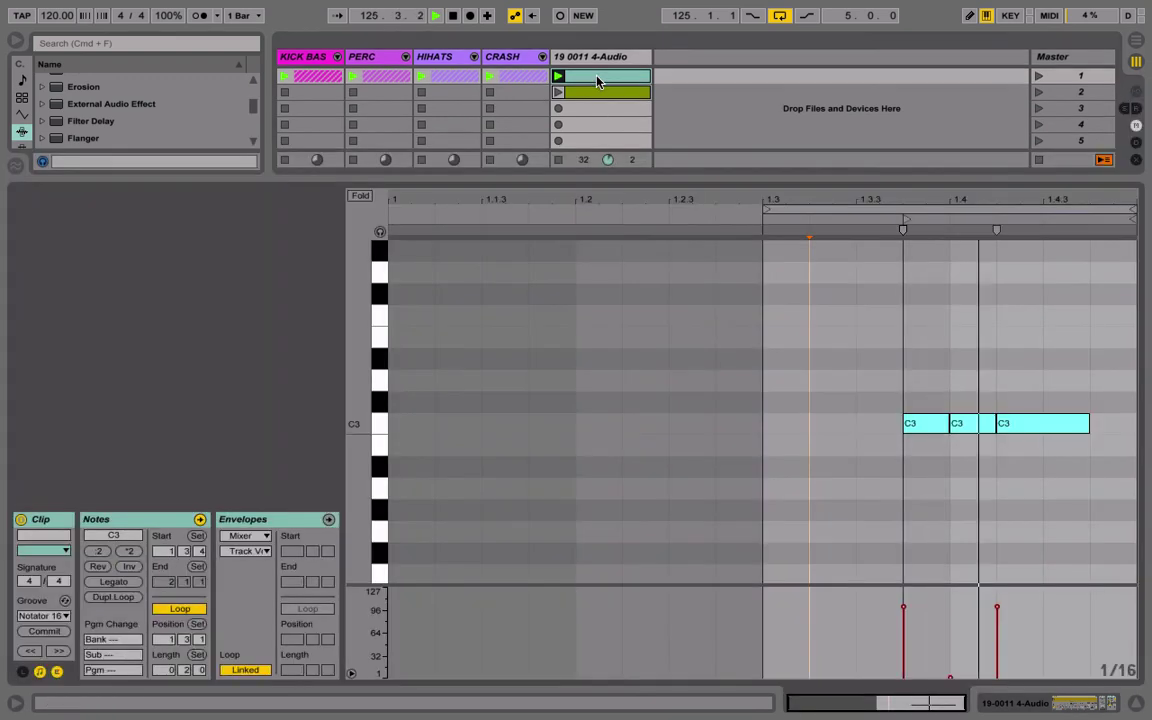
mouse_move(1059, 465)
left_mouse_down()
mouse_move(923, 423)
mouse_move(797, 424)
left_mouse_up()
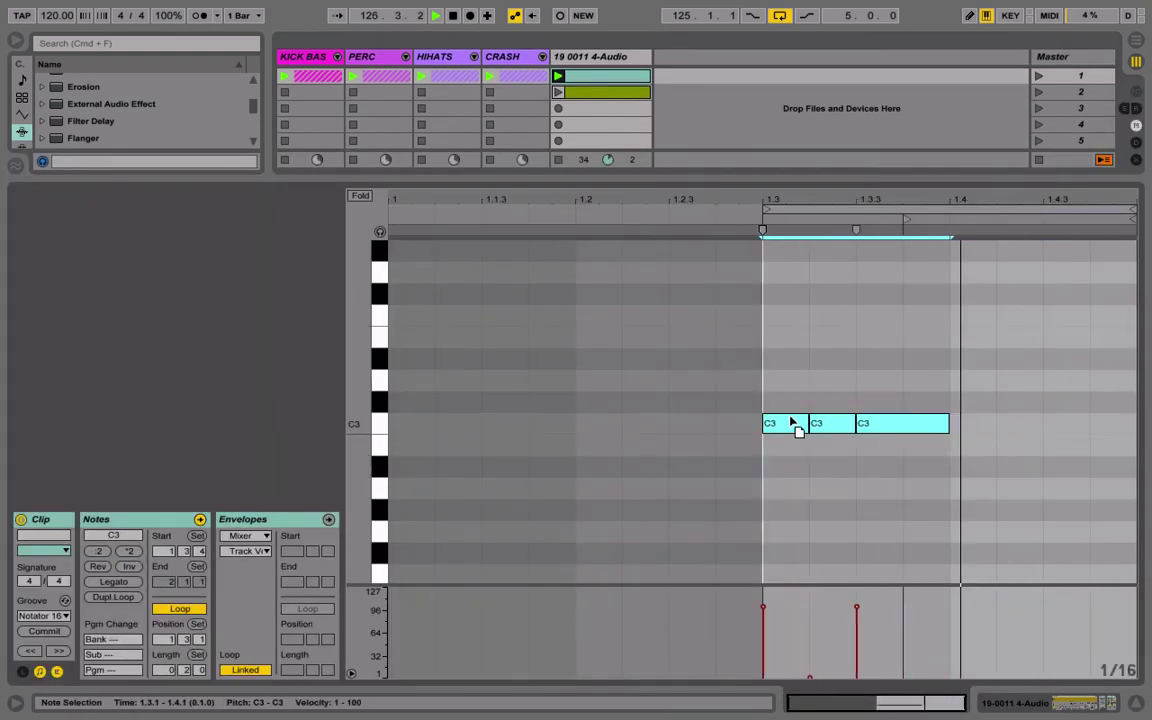
left_click_drag(802, 236, 768, 240)
key("space")
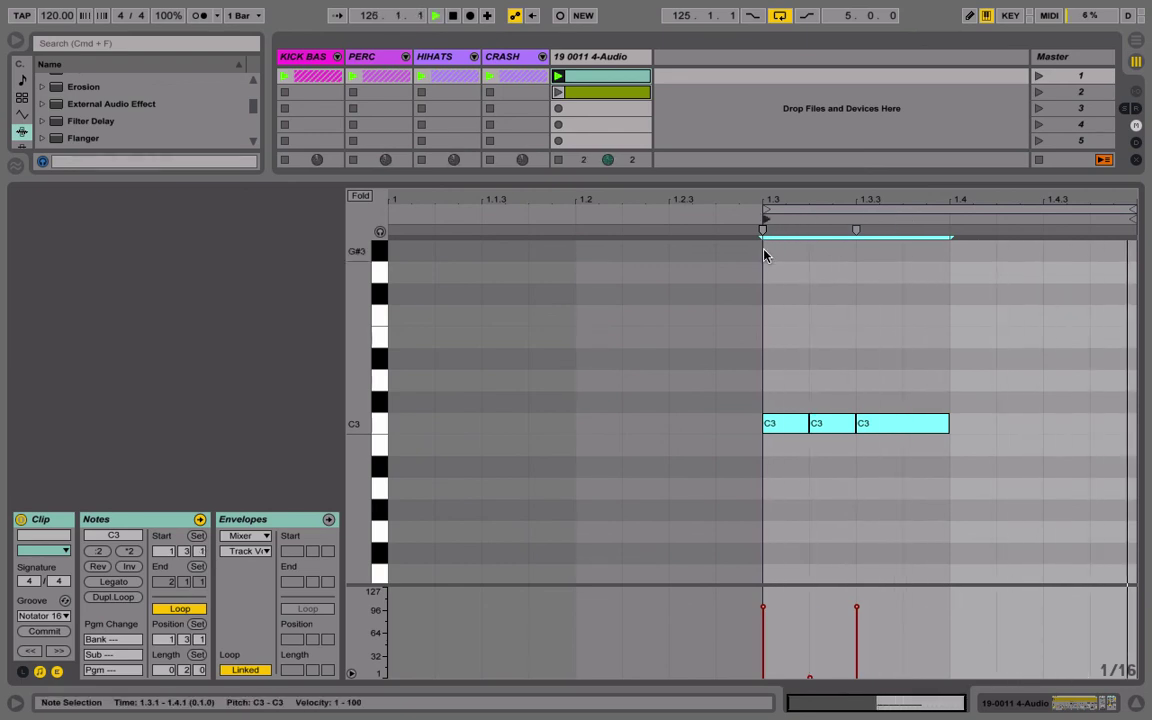
Try duplicating the three-note C3 pattern to 1.4.1, and undo the duplication.
left_click_drag(898, 453, 792, 410)
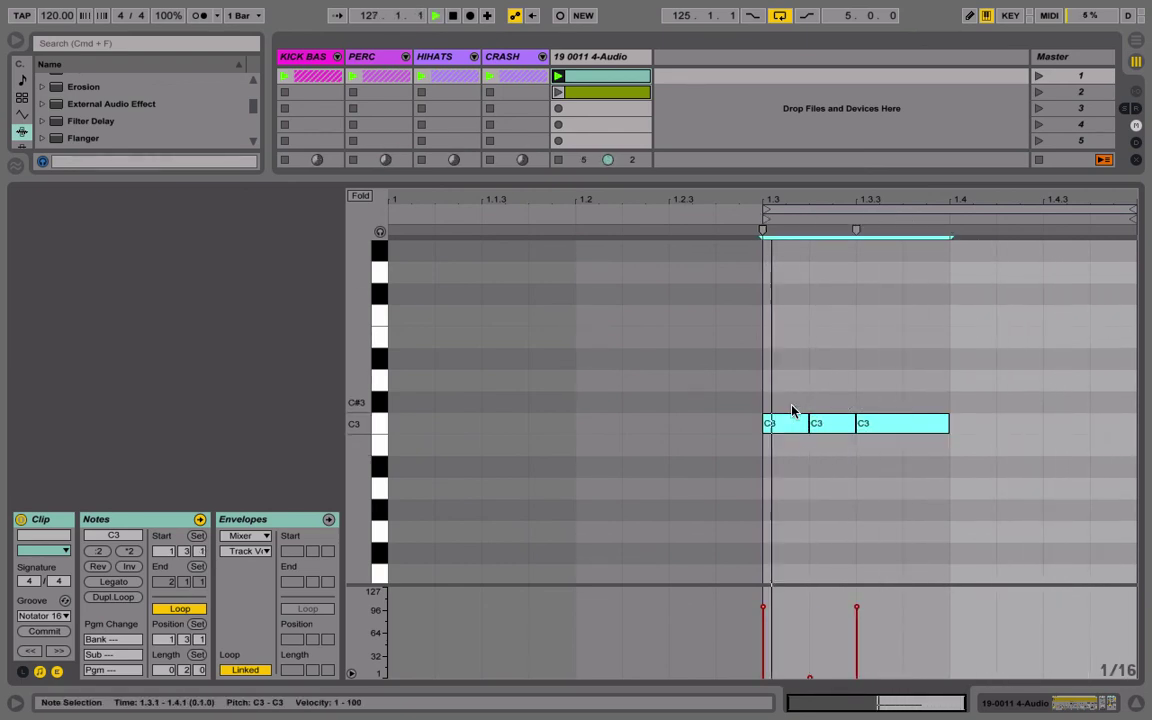
key("super+d")
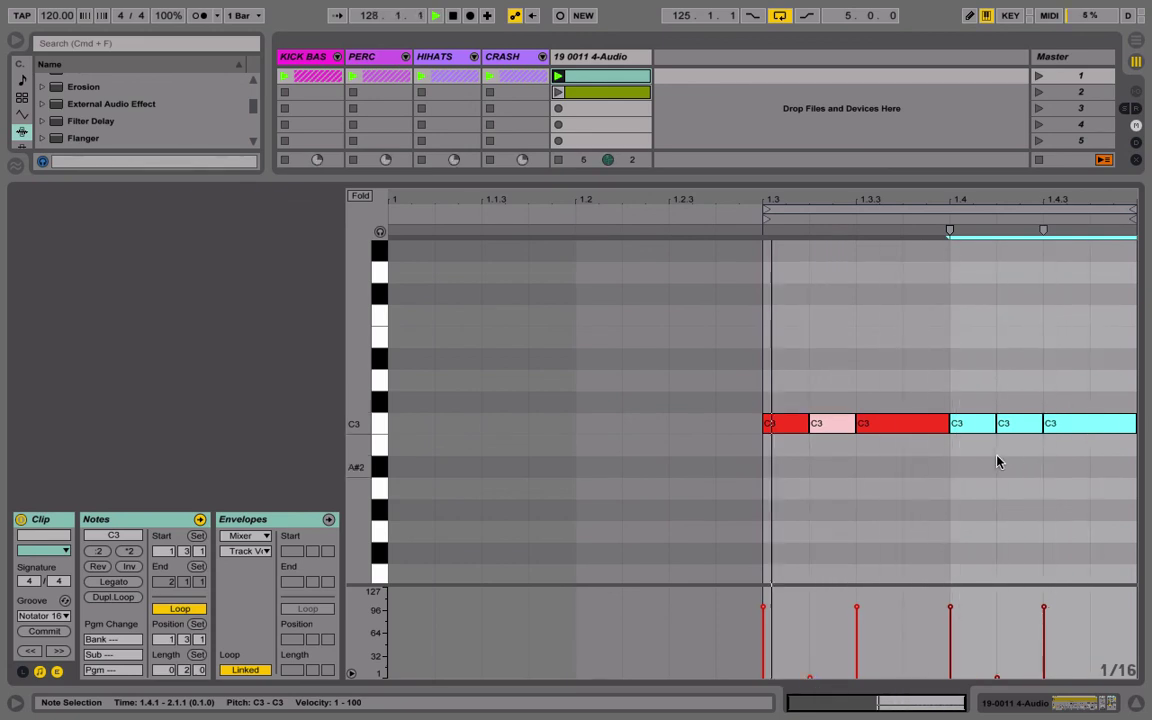
key("super+z")
left_click_drag(951, 463, 956, 431)
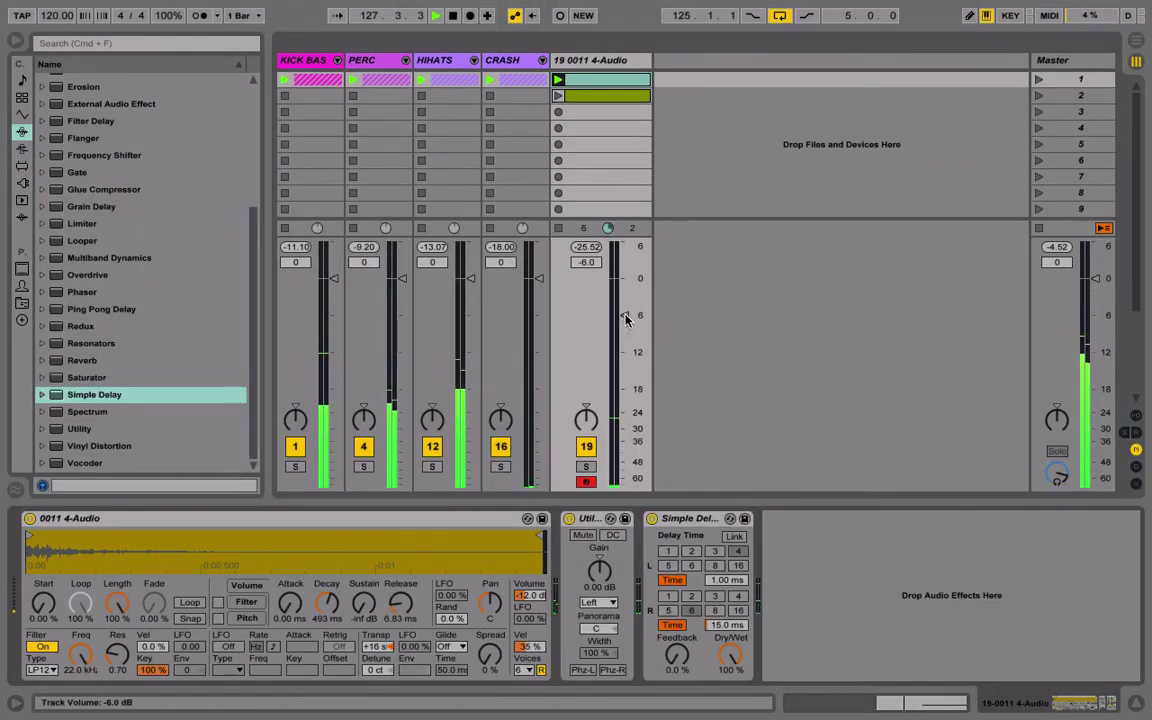
Stop playback, solo and deactivate the 0011 4-Audio track, and reset its volume to 0 dB.
left_click(590, 467)
key("space")
left_click(589, 447)
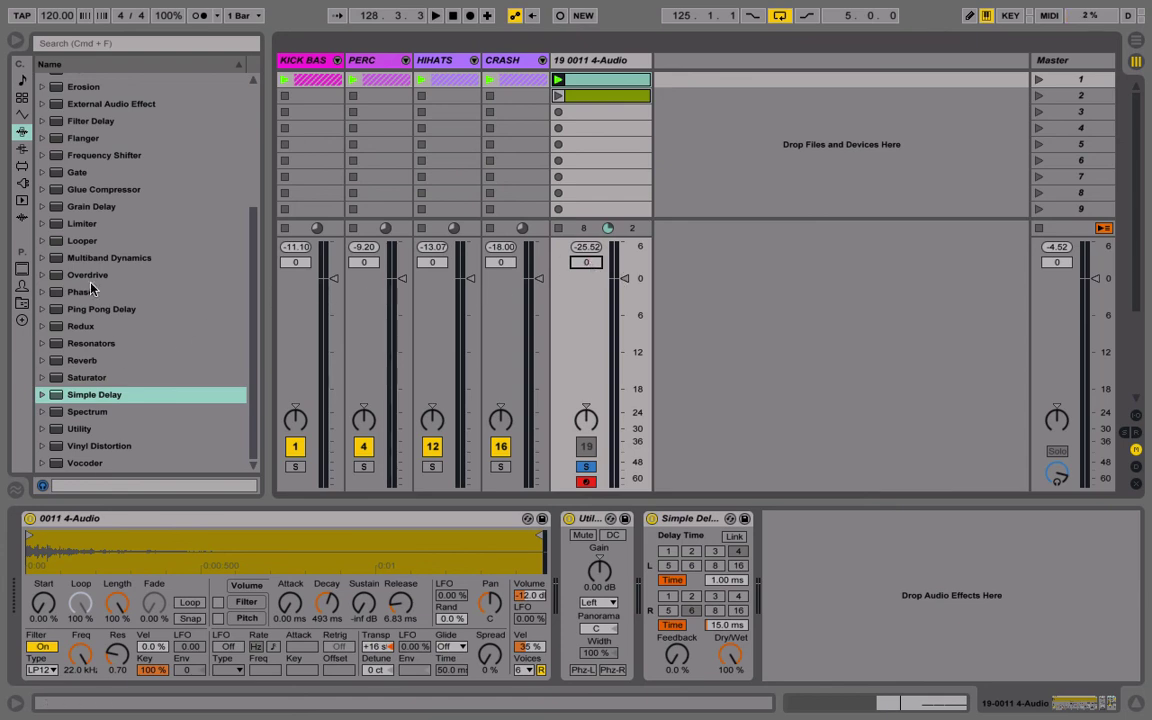
Add a Limiter after the Simple Delay with a 0.00 dB ceiling and 19.4 dB gain.
scroll(66, 270, "up", 5)
scroll(76, 328, "down", 5)
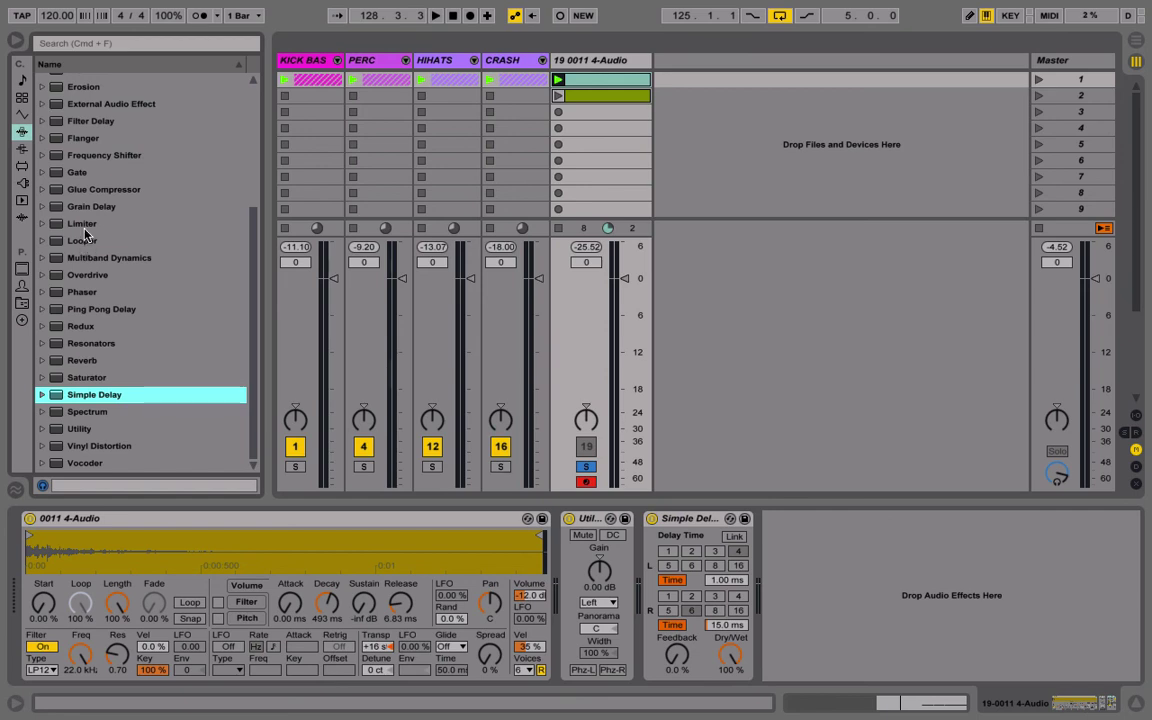
left_click_drag(84, 230, 773, 583)
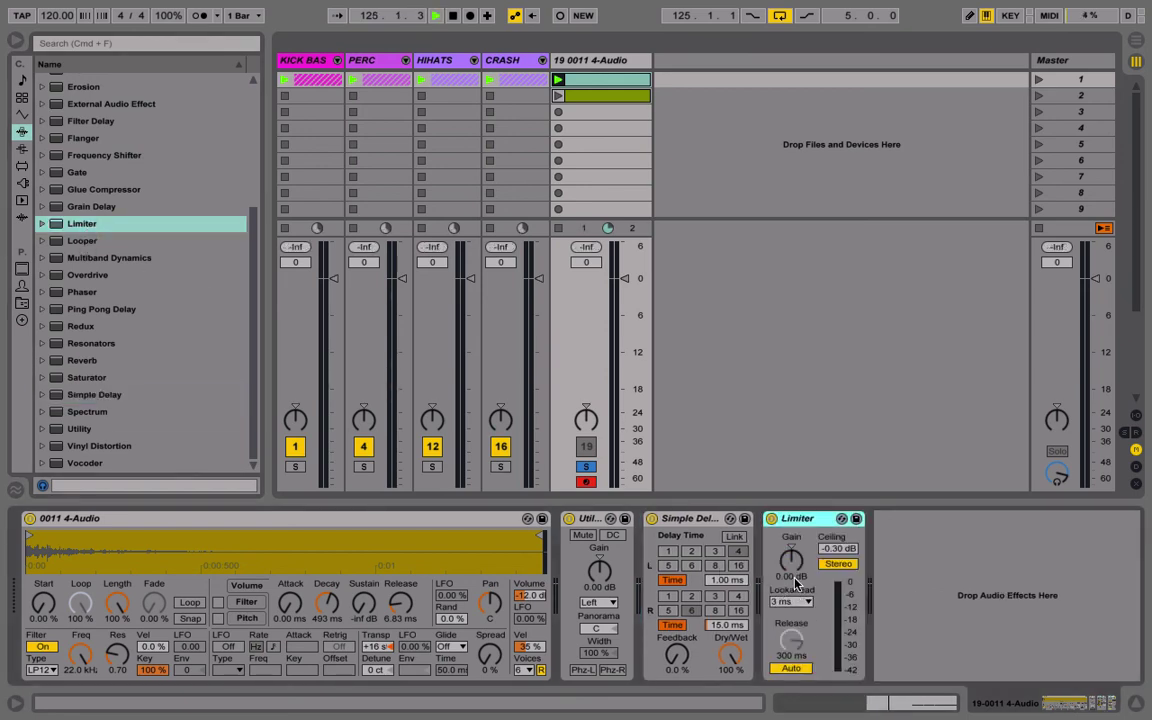
left_click(832, 549)
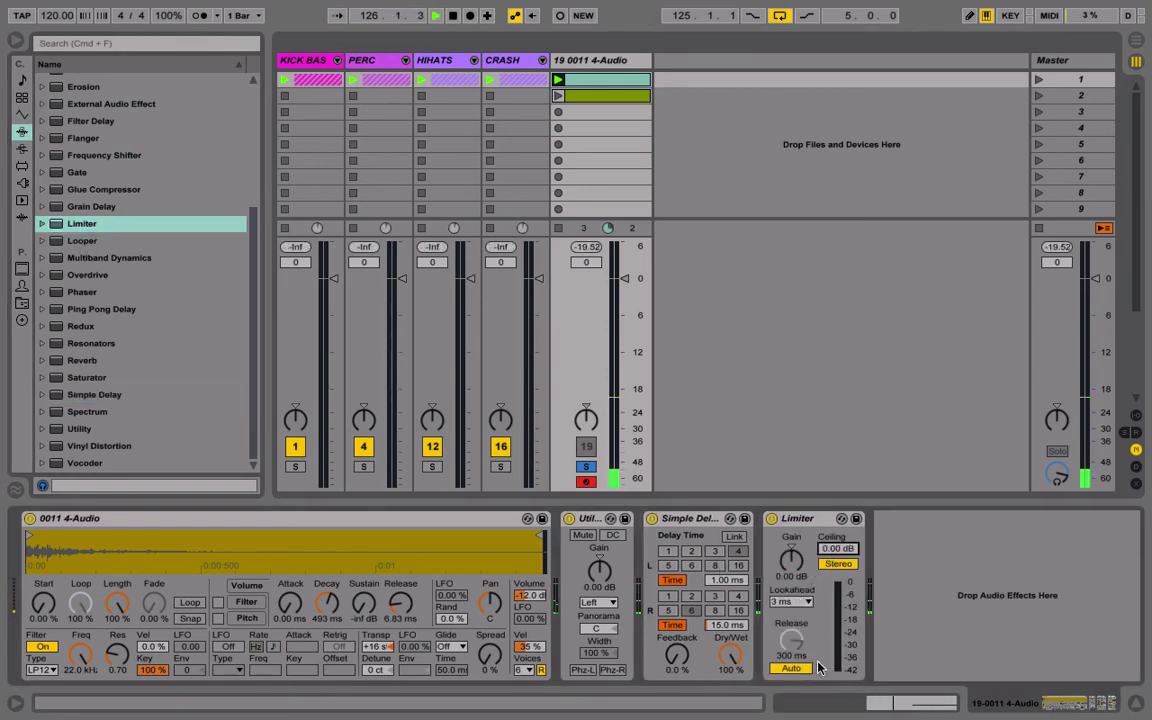
left_click_drag(791, 560, 791, 530)
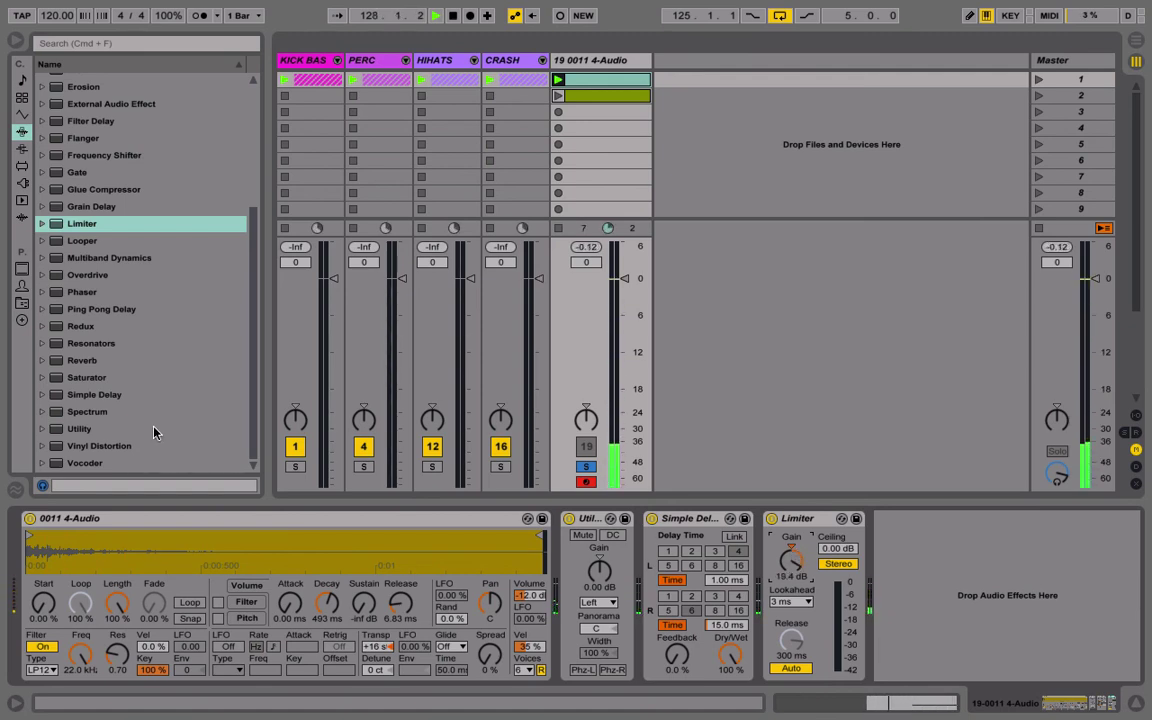
Insert ValhallaRoom between Simple Delay and Limiter, in Bright Room mode with 7.8% mix and 0.43 s decay.
left_click(22, 183)
mouse_move(90, 200)
left_mouse_down()
mouse_move(617, 592)
mouse_move(750, 505)
left_mouse_up()
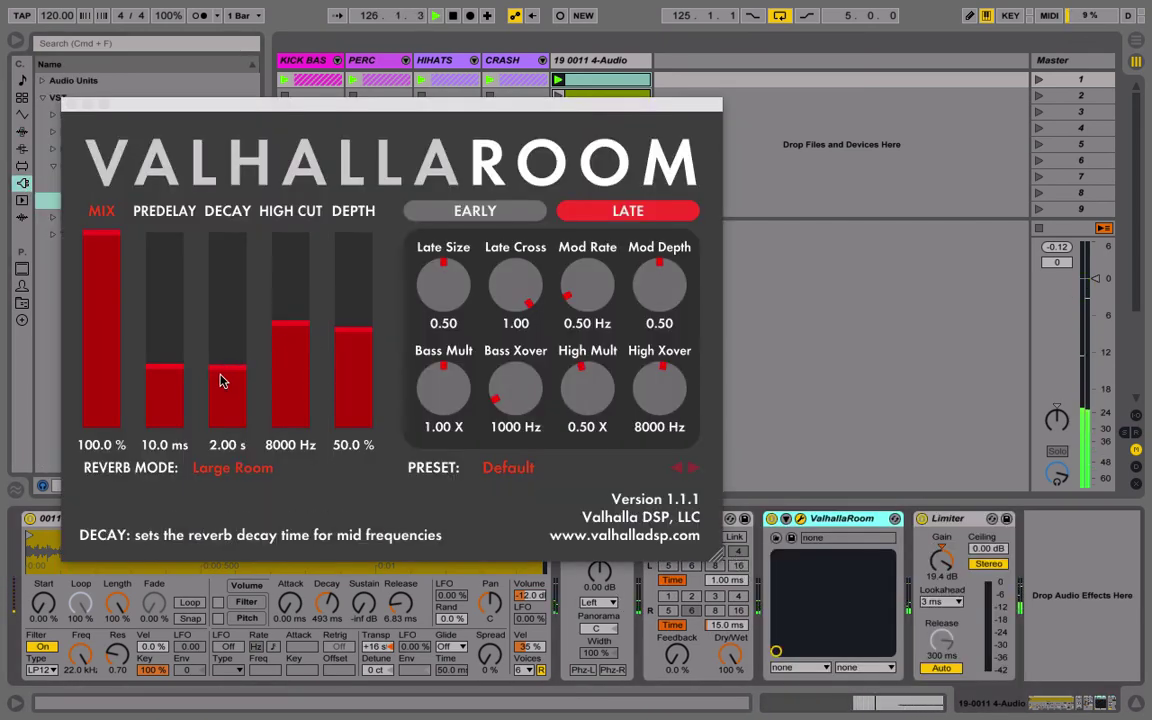
left_click(222, 468)
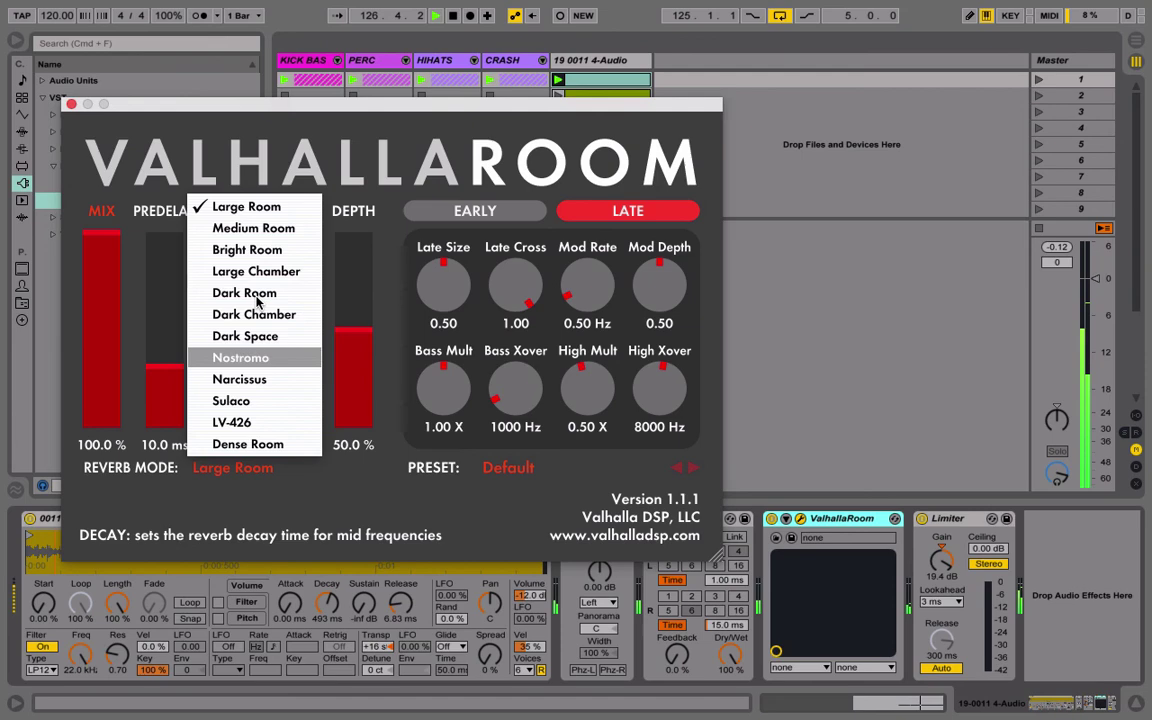
left_click(250, 252)
left_click_drag(100, 418, 101, 421)
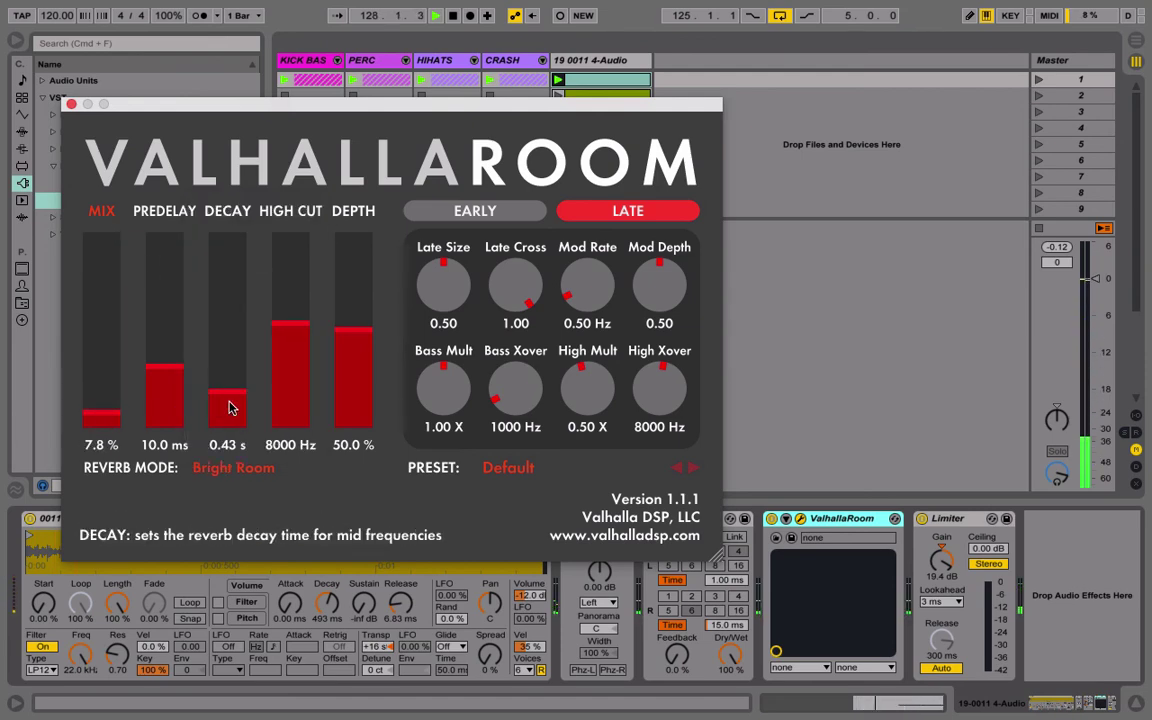
Set ValhallaRoom to 8.8% mix and 0.59 s decay, and raise the Limiter gain to 20.9 dB.
left_click(103, 408)
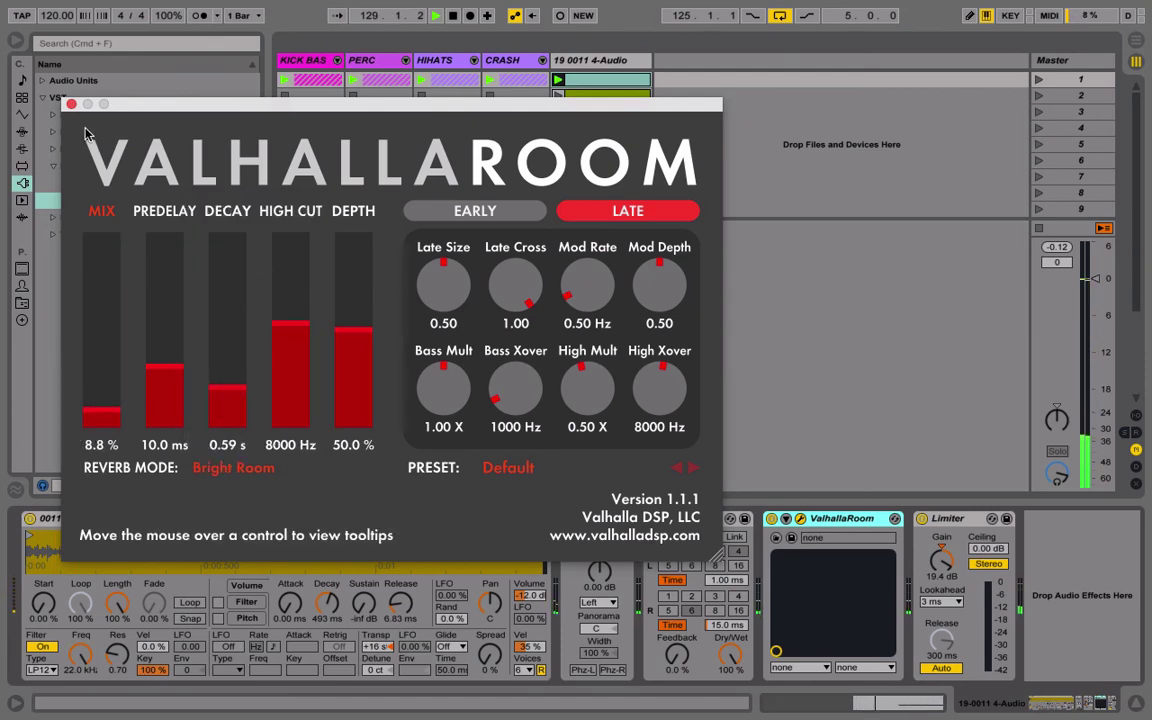
left_click(71, 105)
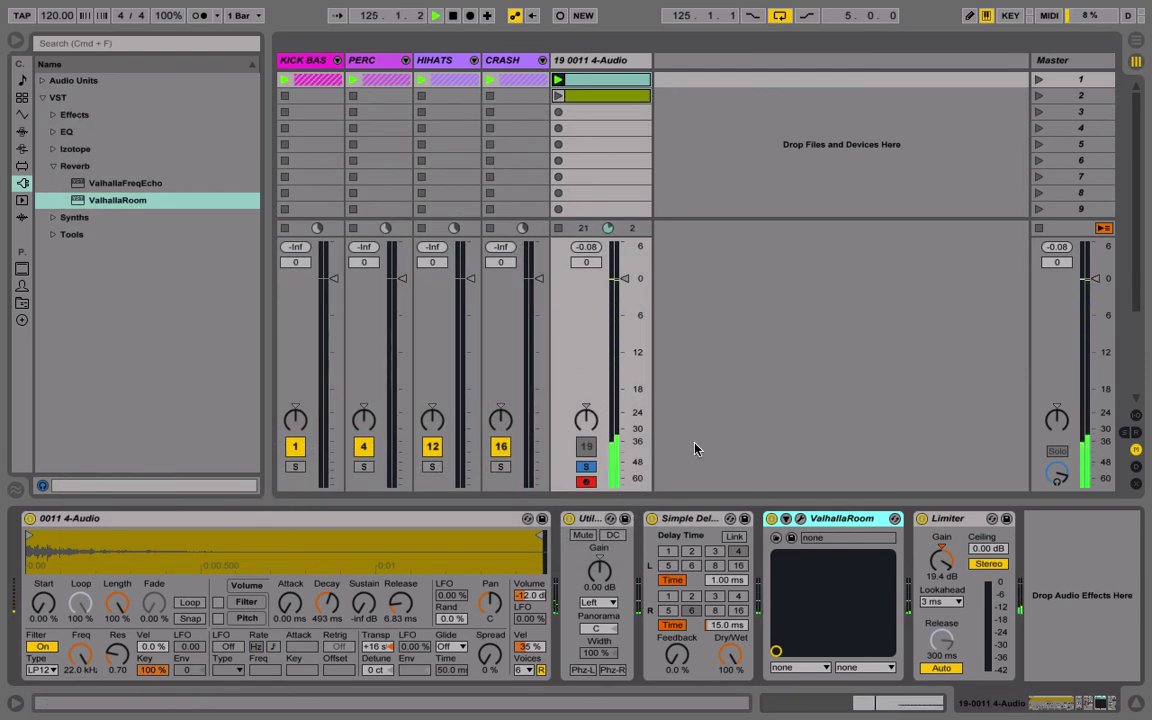
left_click(938, 561)
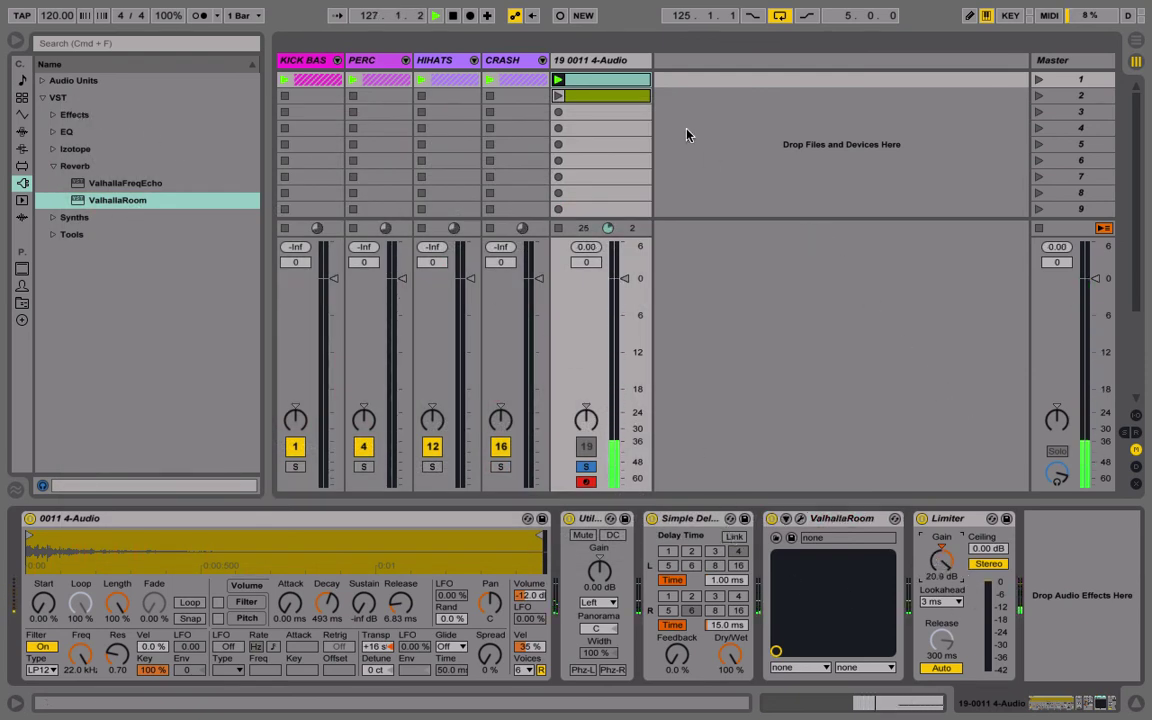
Insert a new audio track, set its input to Resampling, and arm it for recording.
right_click(684, 92)
left_click(698, 99)
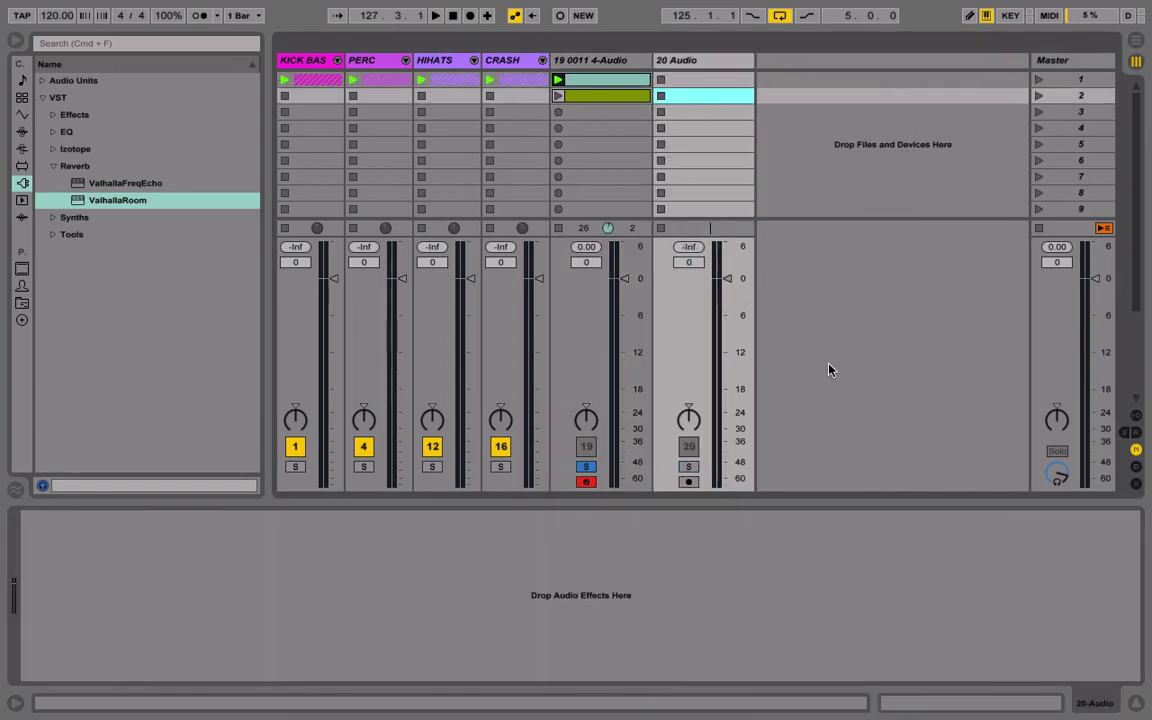
left_click(1135, 415)
left_click(703, 153)
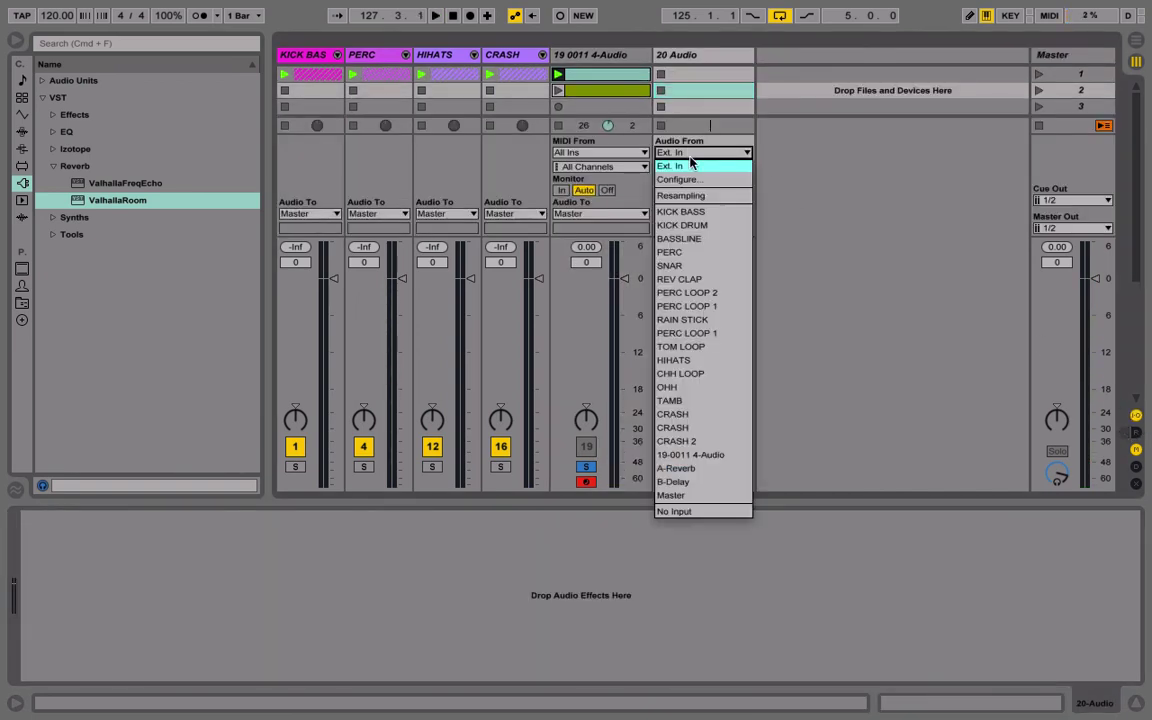
left_click(690, 195)
left_click(689, 481)
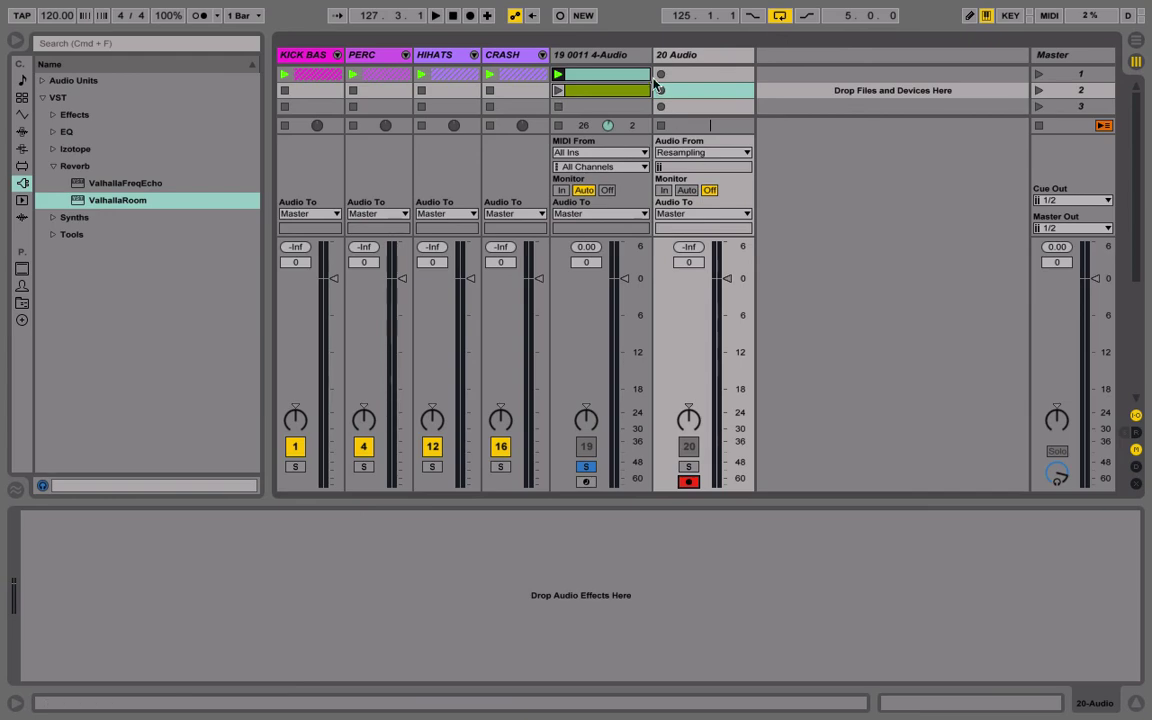
Record the processed pattern into the new audio track's first slot, and delete the 0011 4-Audio source track.
left_click(661, 75)
double_click(703, 76)
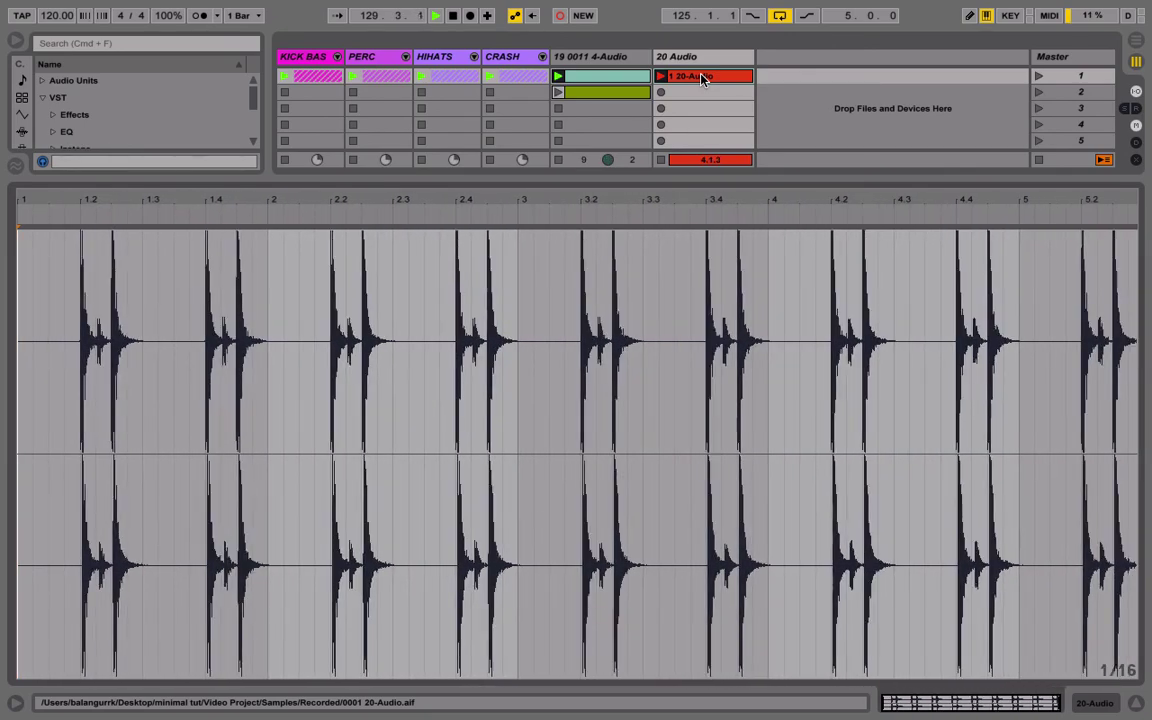
left_click(703, 78)
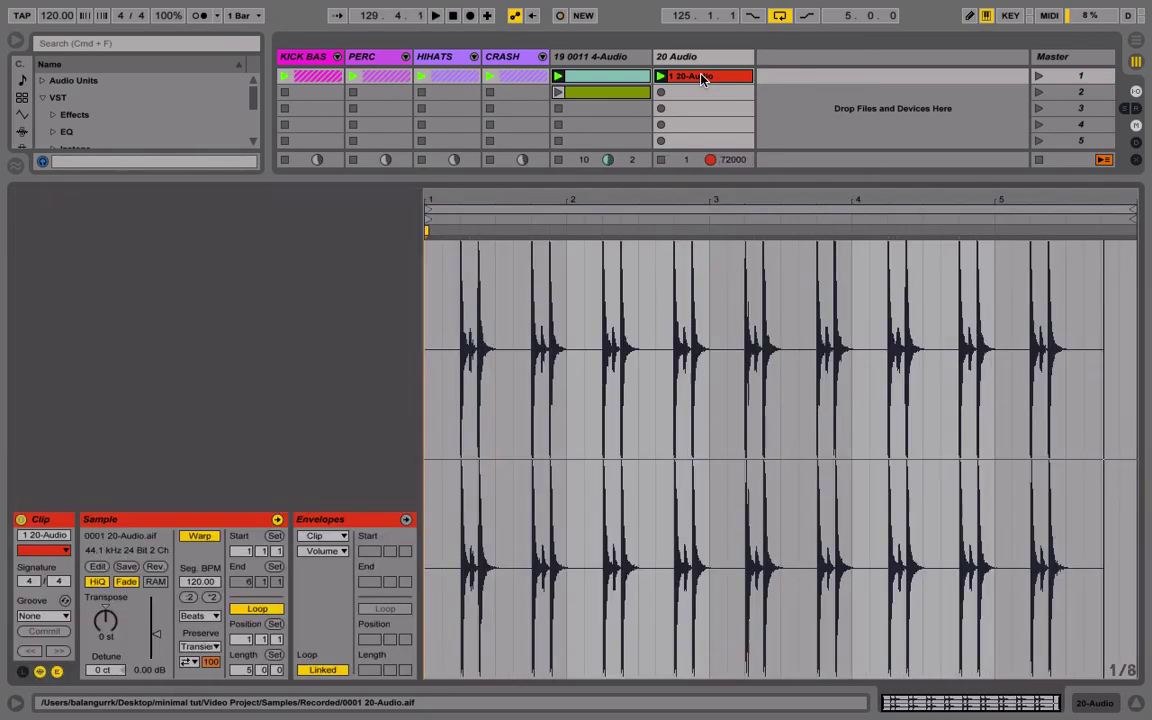
left_click(610, 56)
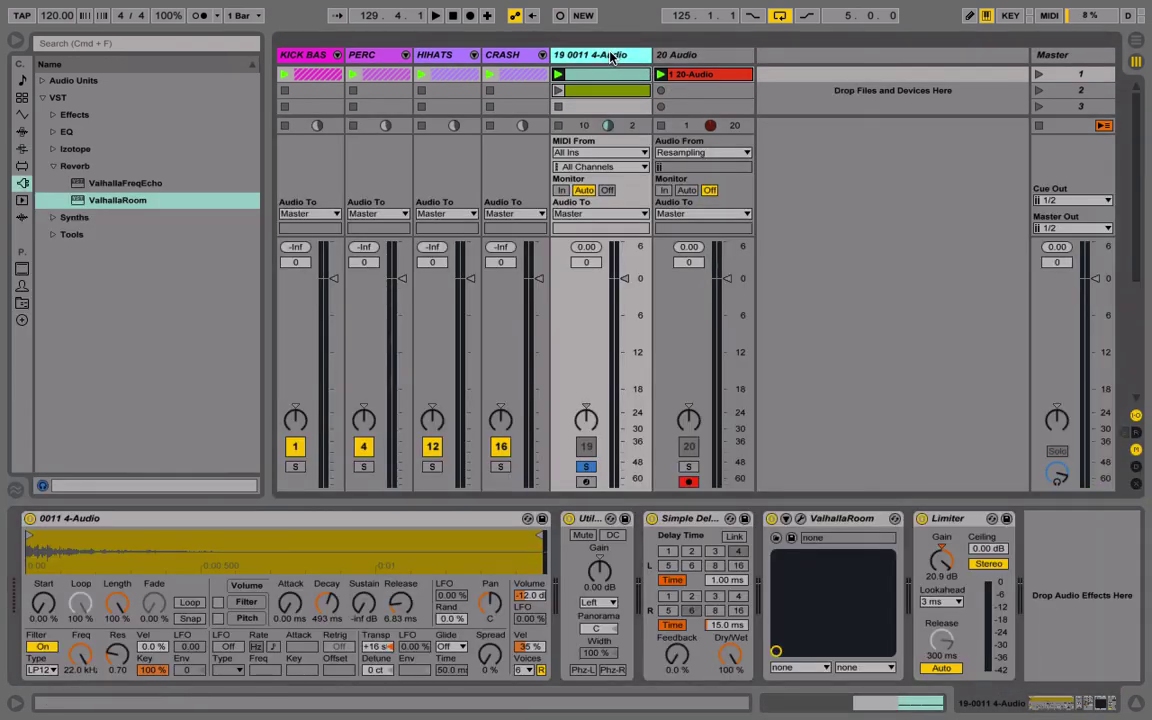
key("Delete")
Rename both the resampled audio track and its recorded clip as TAMB.
right_click(594, 58)
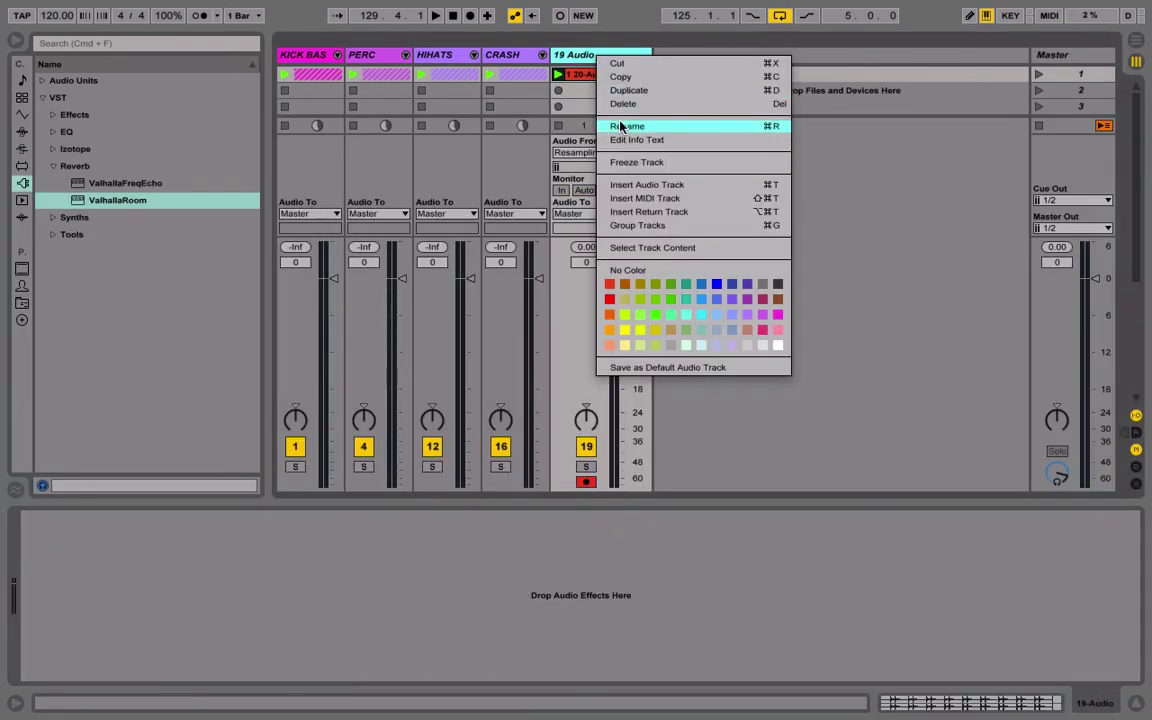
left_click(622, 124)
type("T")
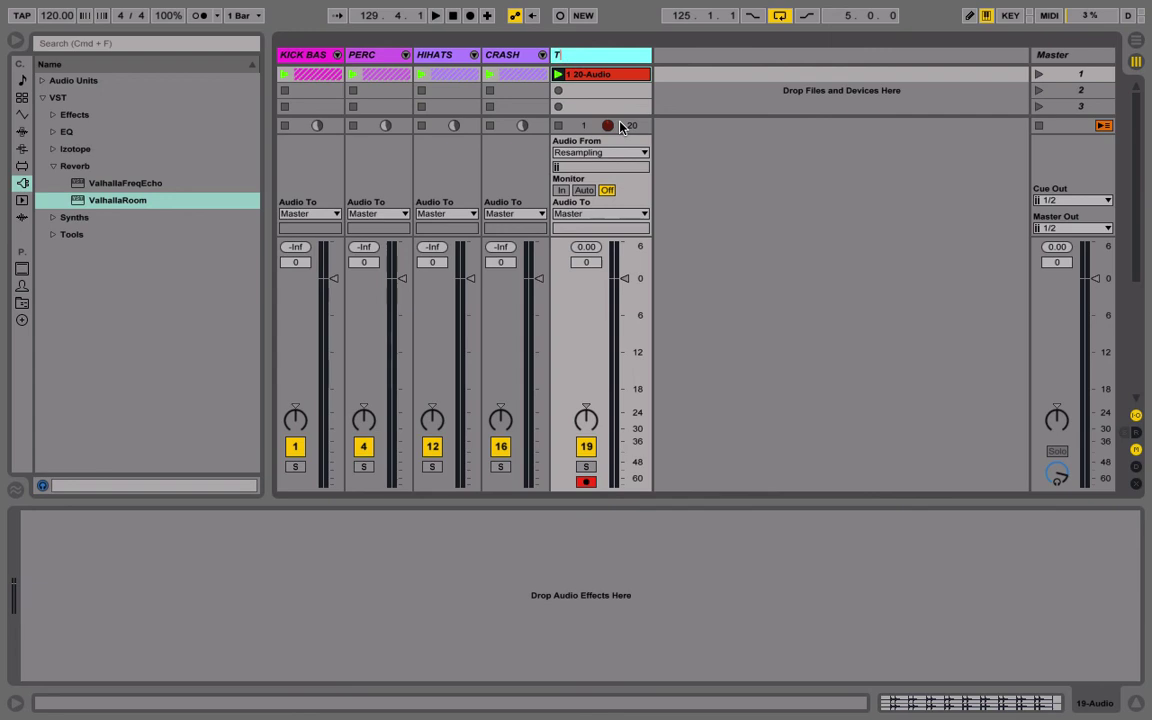
type("AMB")
key("Return")
right_click(614, 78)
left_click(648, 148)
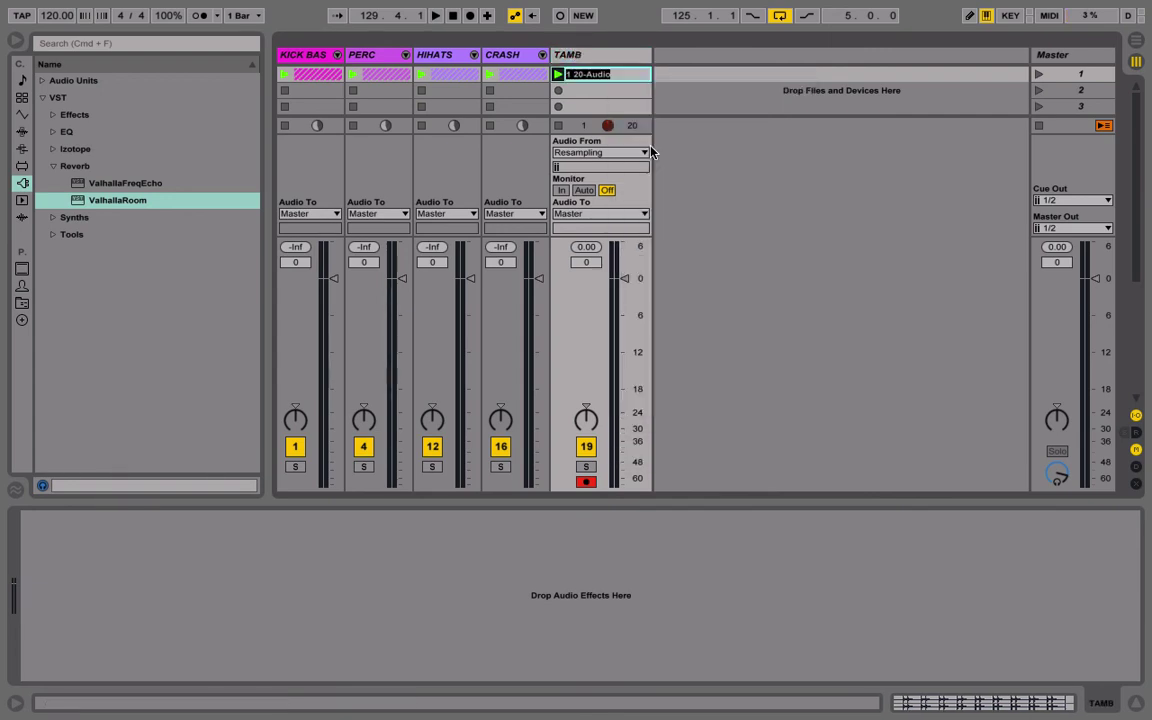
type("TAMB")
key("Return")
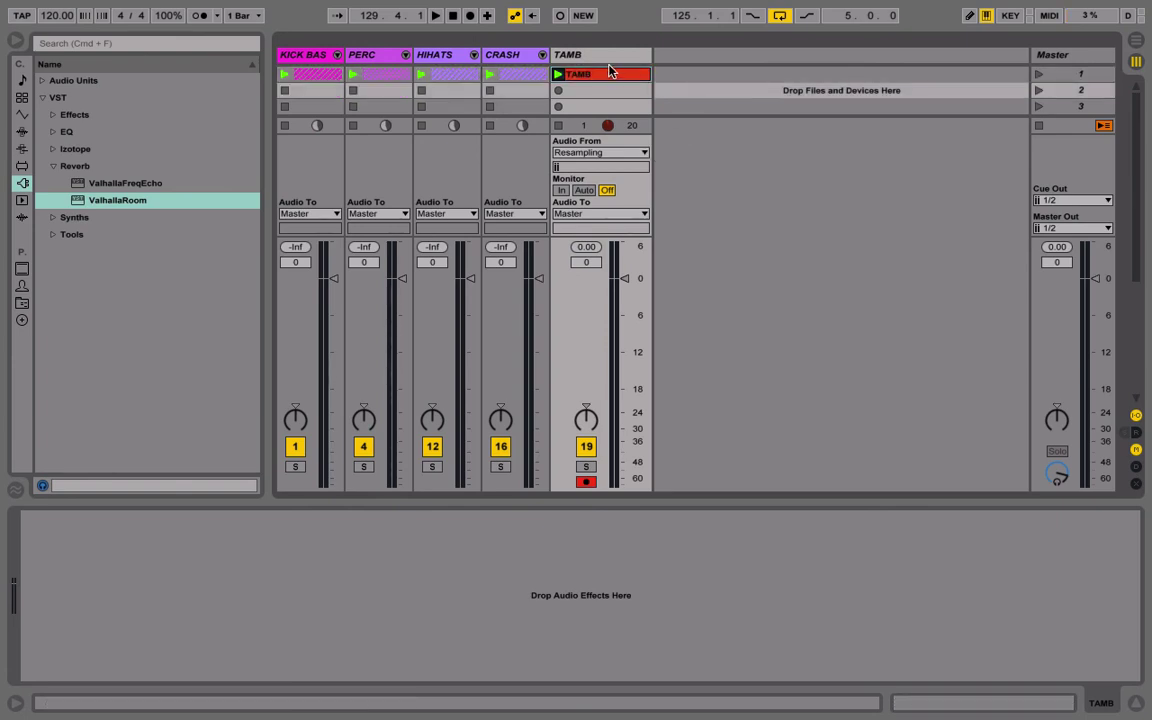
Color the TAMB track and its clip purple to match the HIHATS and CRASH groups.
right_click(590, 58)
left_click(744, 317)
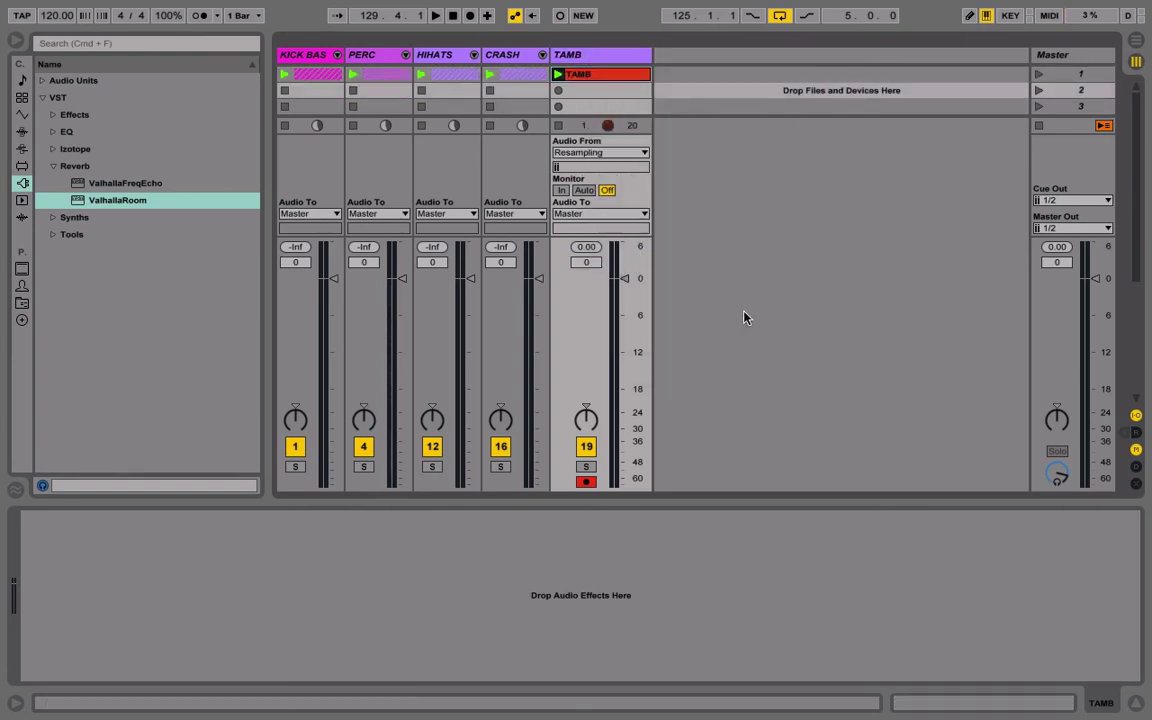
right_click(590, 76)
left_click(748, 407)
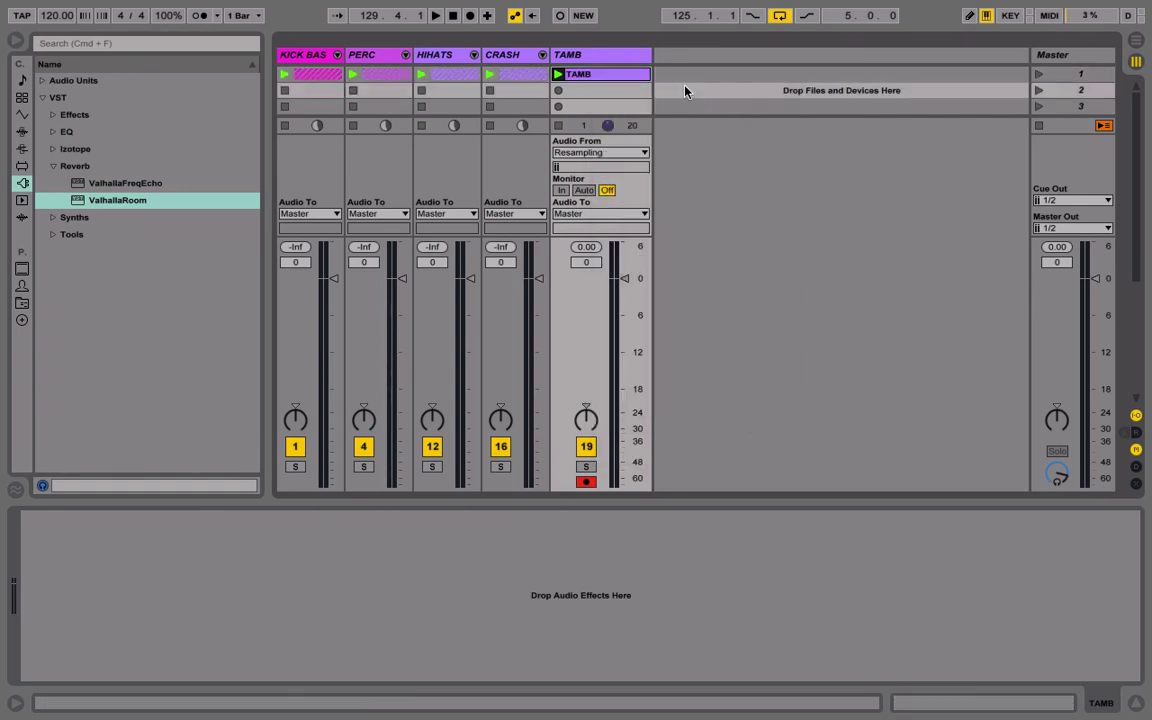
Play the TAMB clip with the drums and lower its track volume to -24.0 dB.
left_click(558, 75)
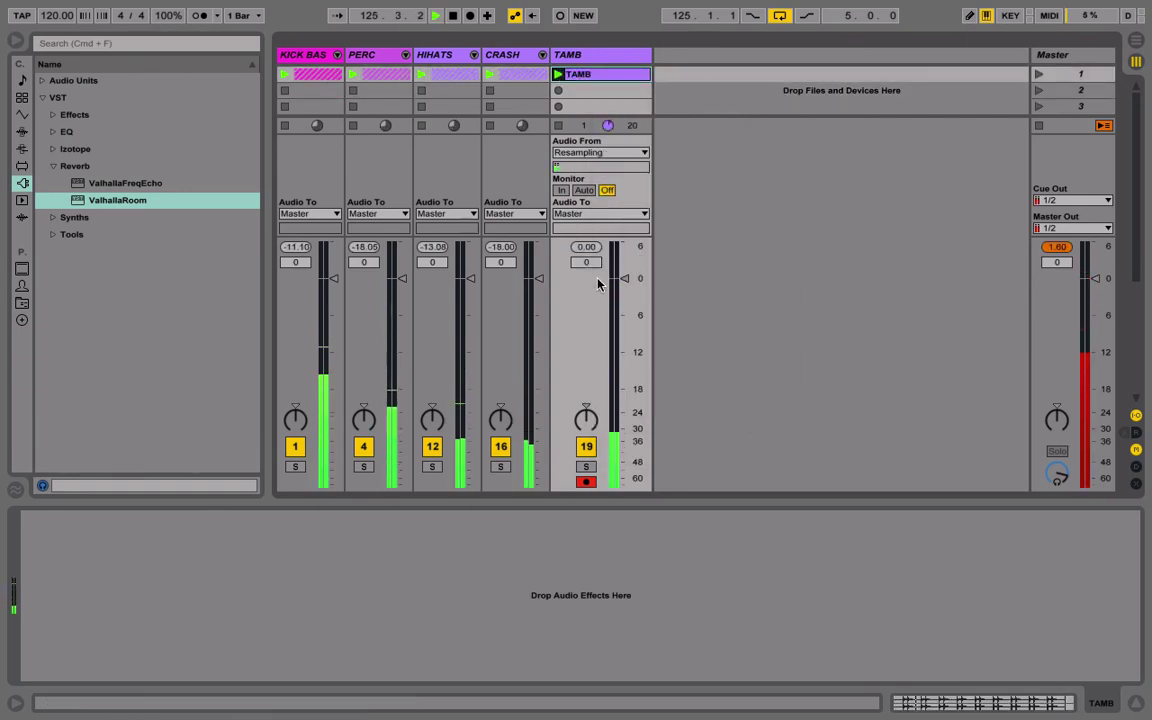
left_click_drag(621, 280, 621, 412)
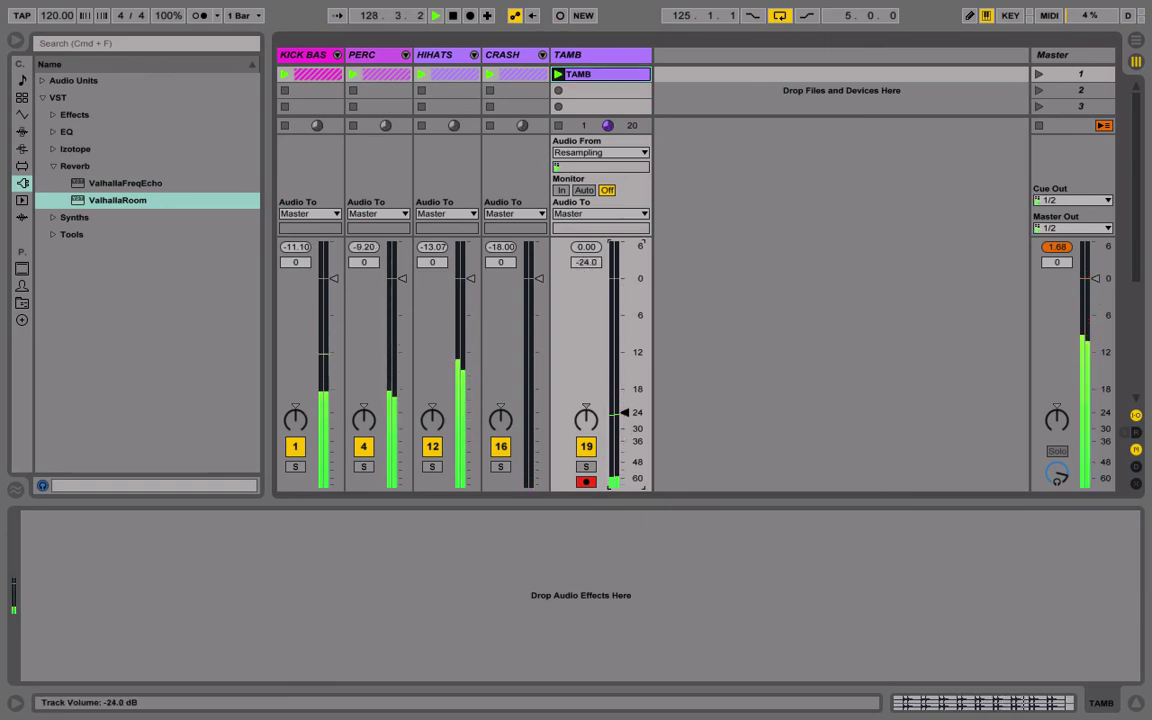
Set the TAMB clip's loop to two bars starting at bar 3, and crop the sample.
double_click(572, 74)
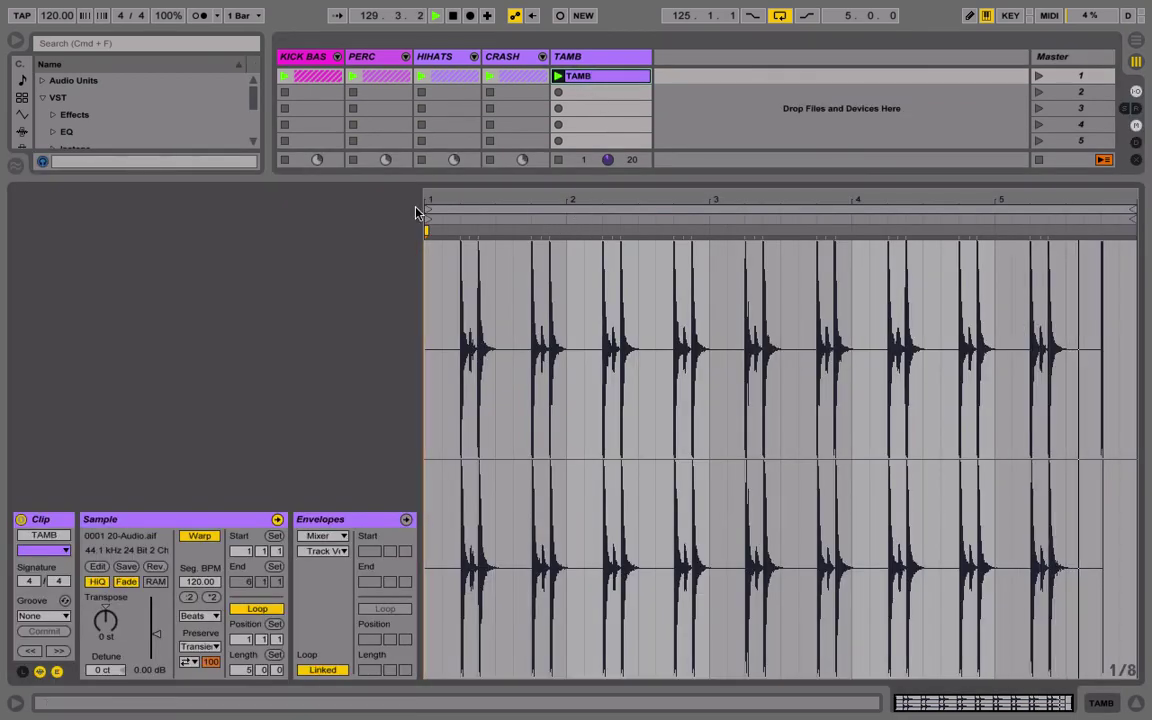
mouse_move(426, 214)
left_mouse_down()
mouse_move(494, 232)
mouse_move(713, 235)
left_mouse_up()
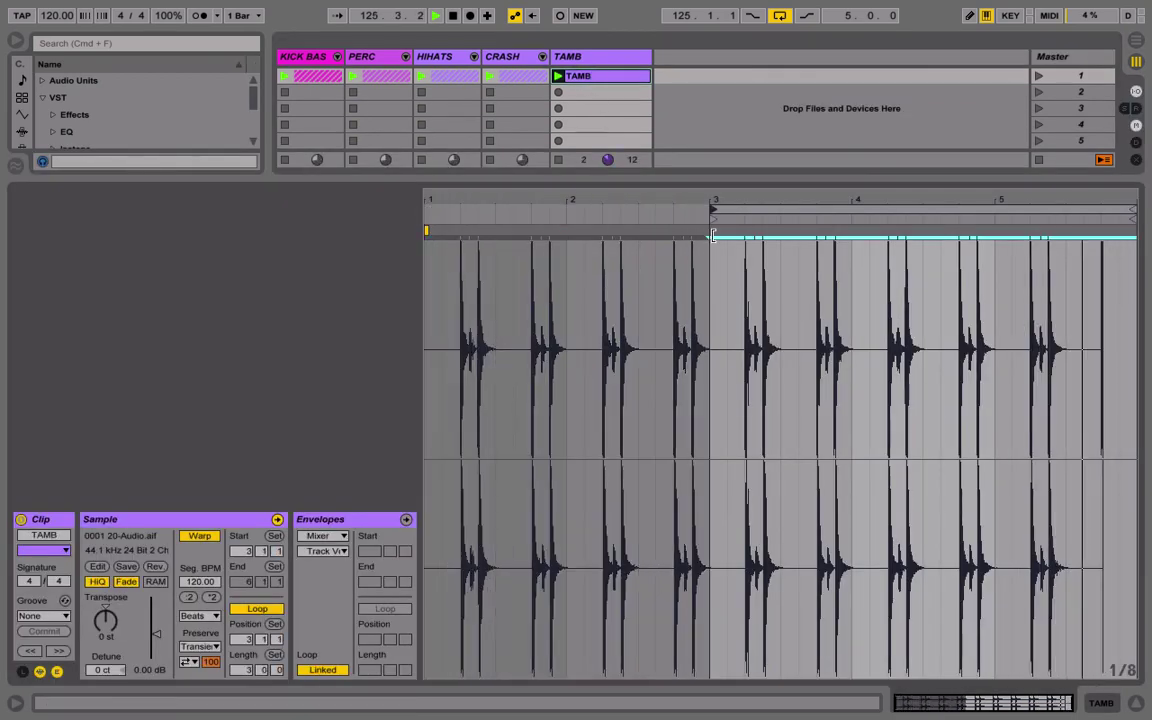
left_click_drag(1133, 208, 991, 208)
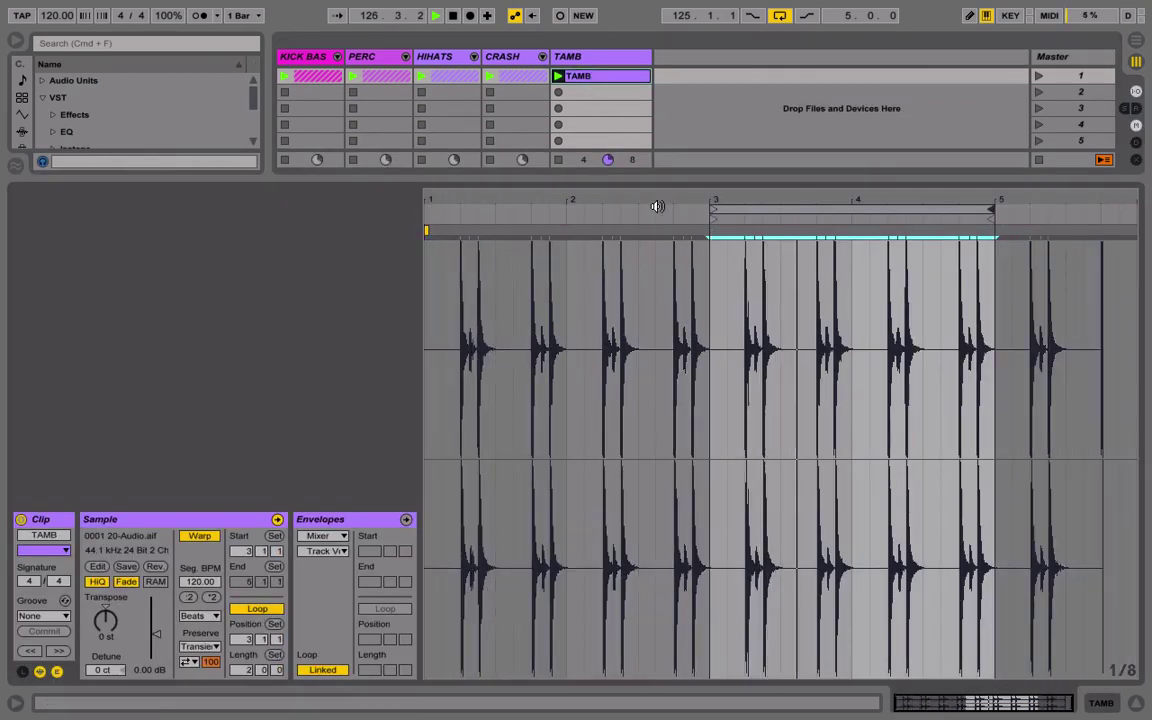
right_click(534, 264)
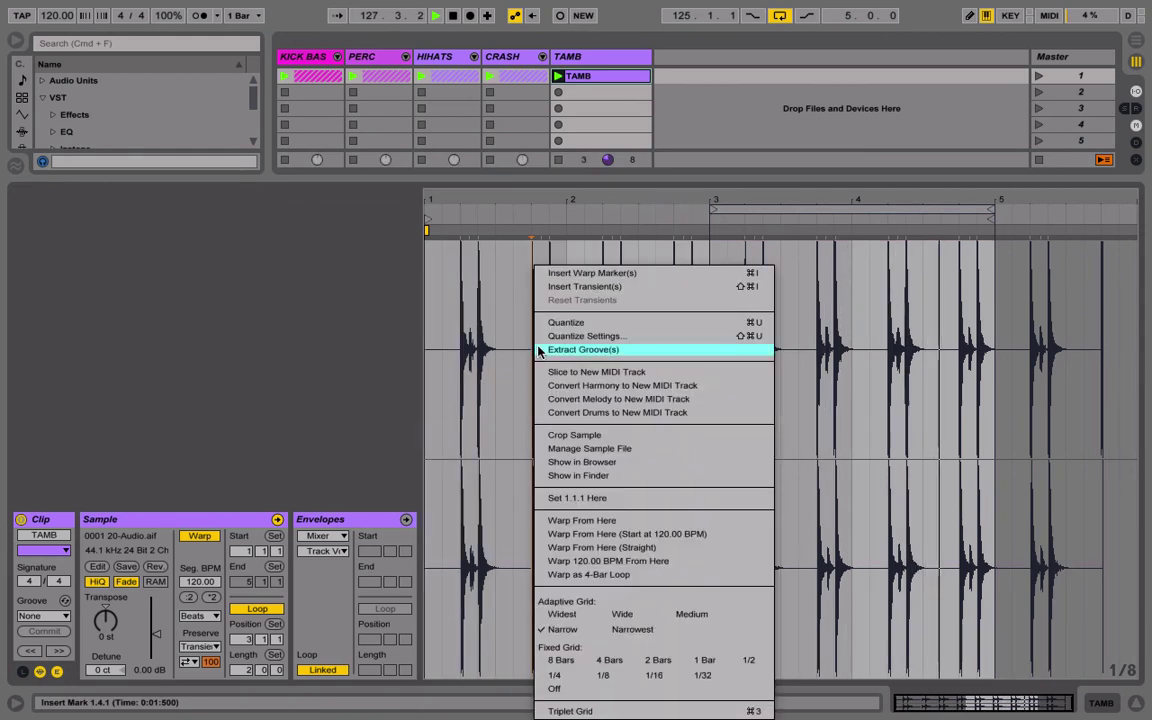
left_click(578, 435)
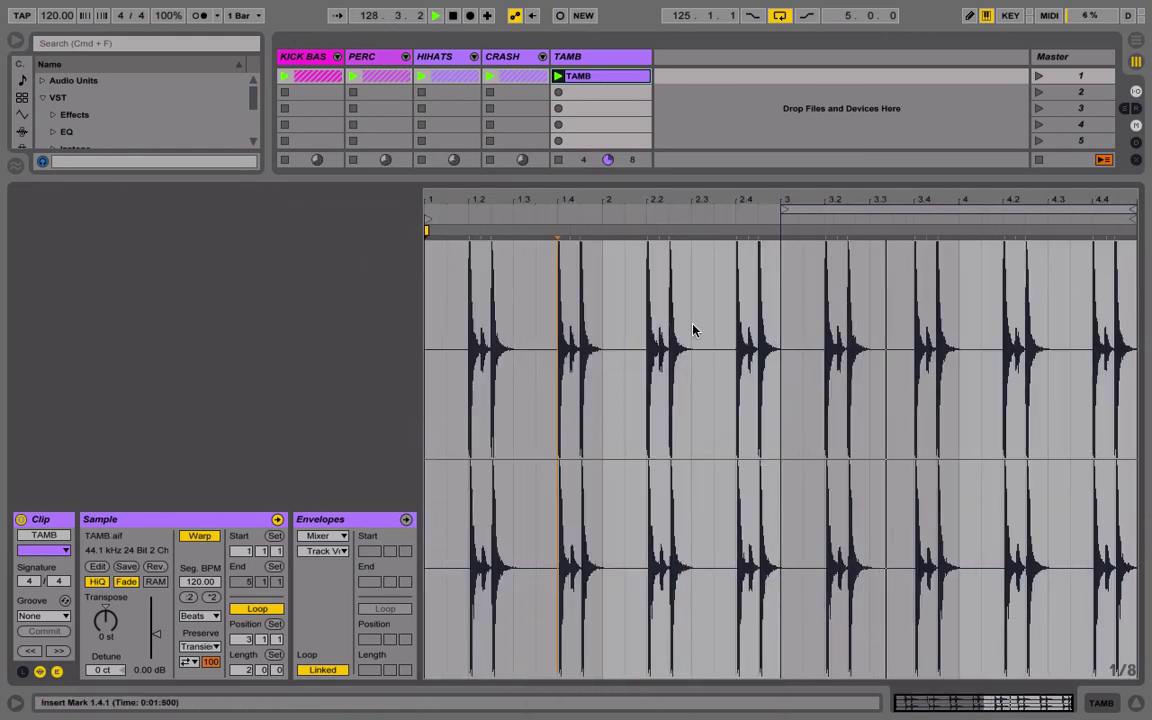
Move the new TAMB track into the HIHATS group after the existing TAMB track, and fold the group.
double_click(574, 58)
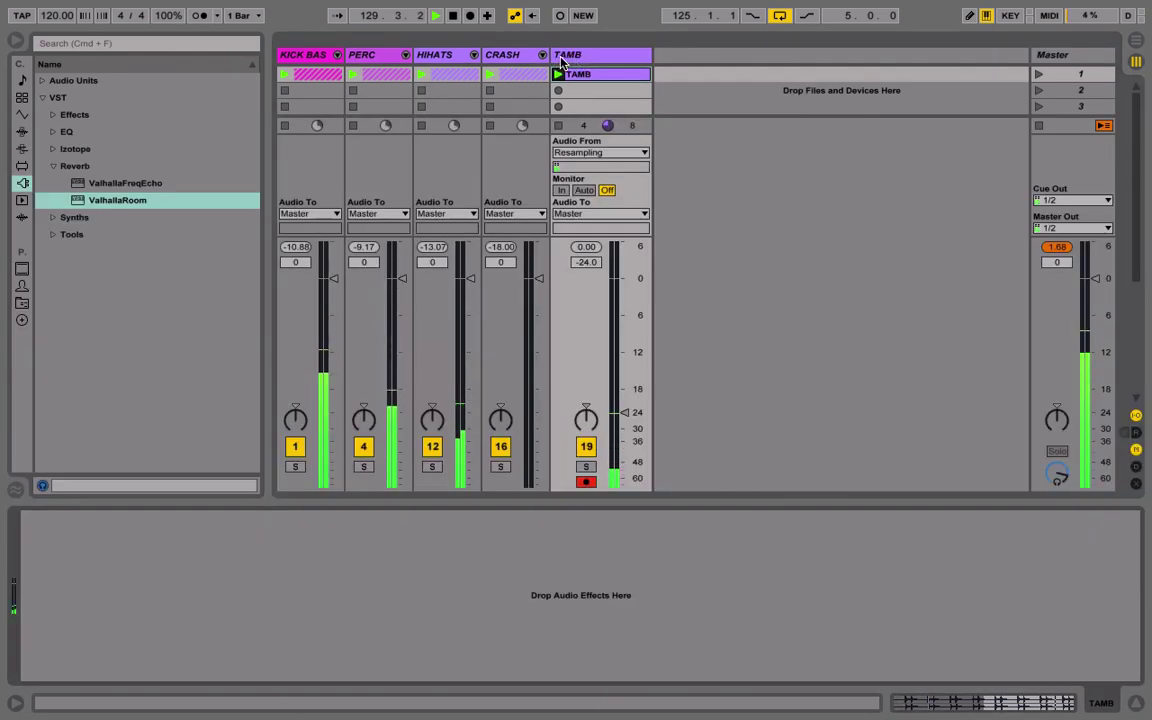
left_click_drag(562, 62, 468, 55)
left_click(474, 55)
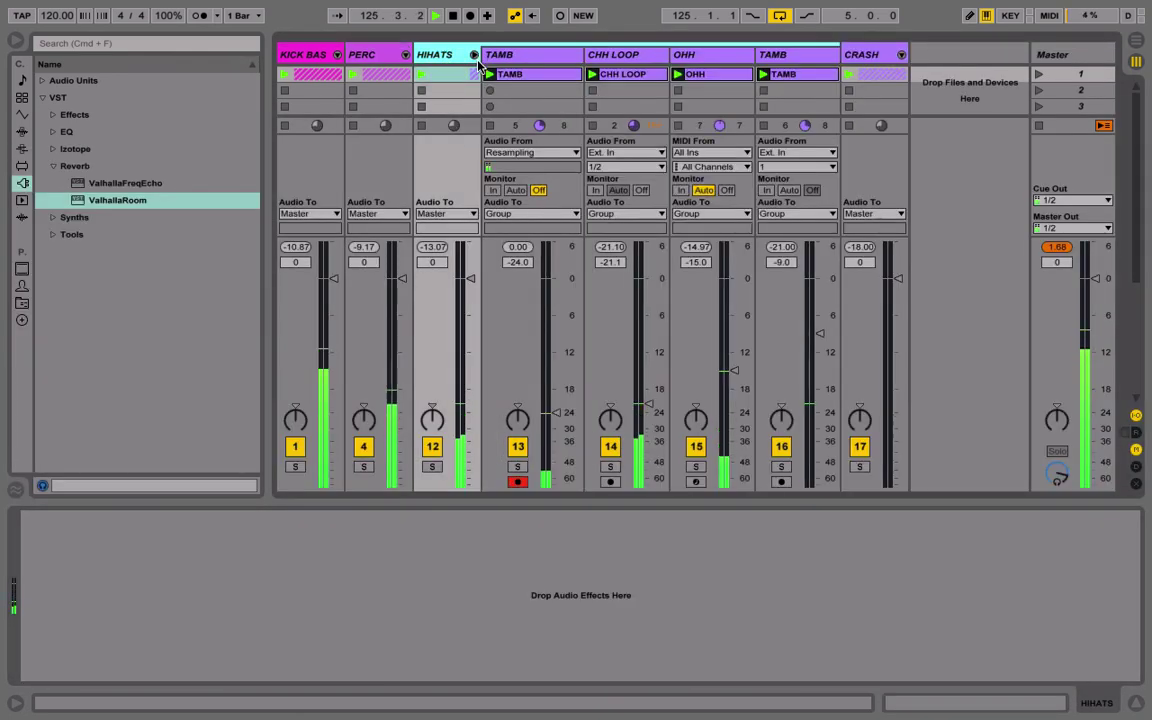
left_click(526, 54)
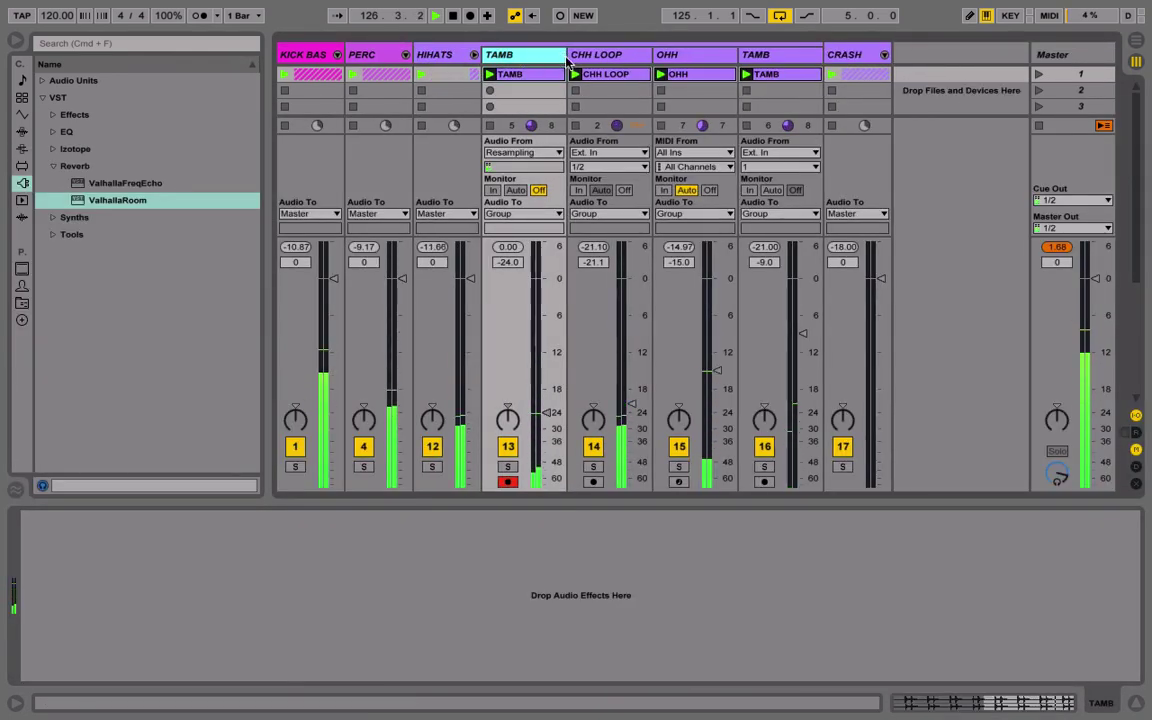
left_click_drag(567, 62, 788, 63)
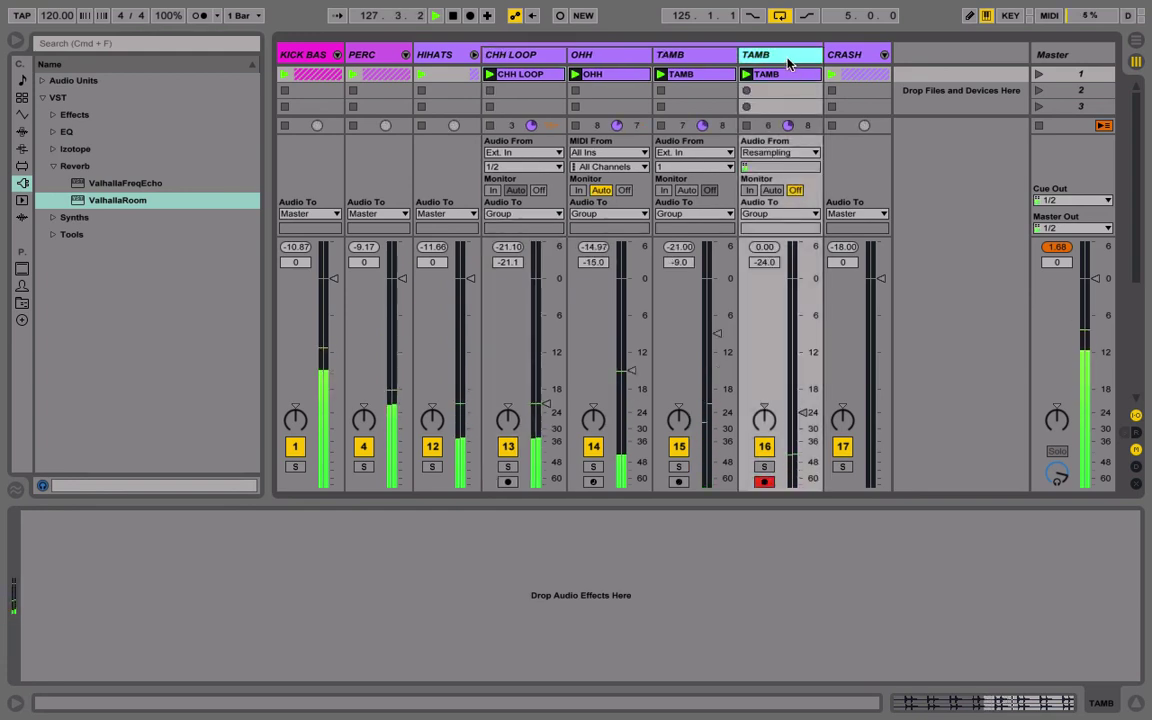
left_click(474, 55)
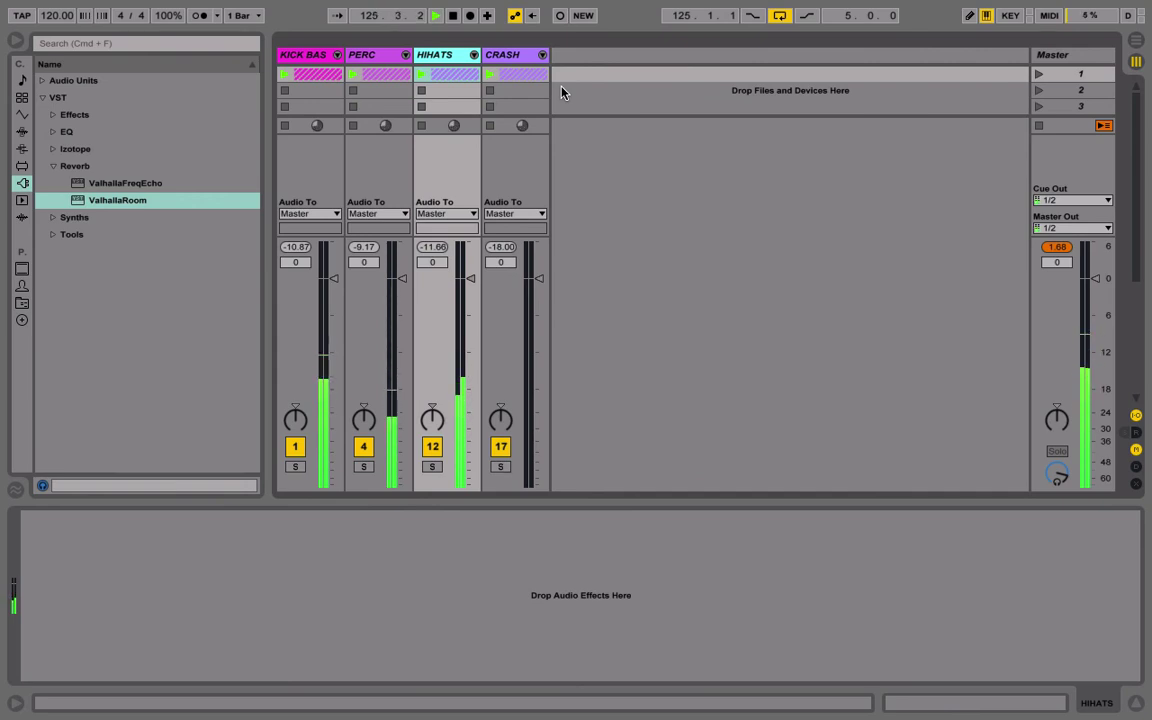
Stop playback and collapse the Reverb plug-in folder in the browser.
key("space")
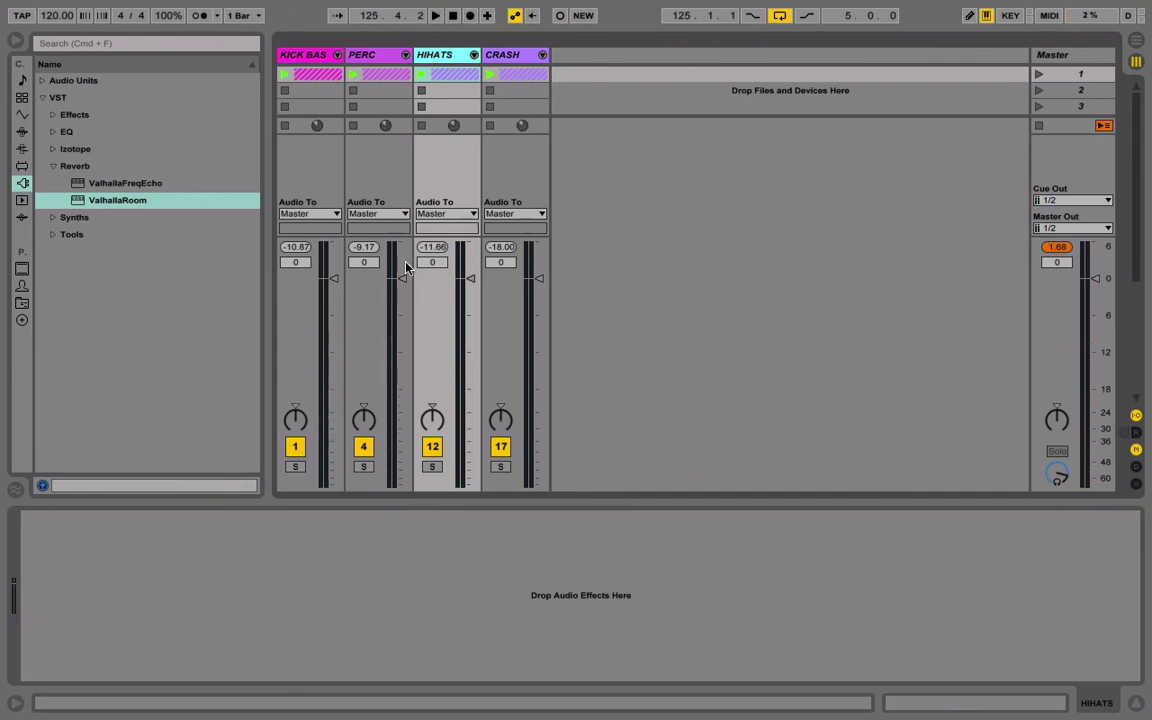
left_click(51, 166)
left_click(573, 92)
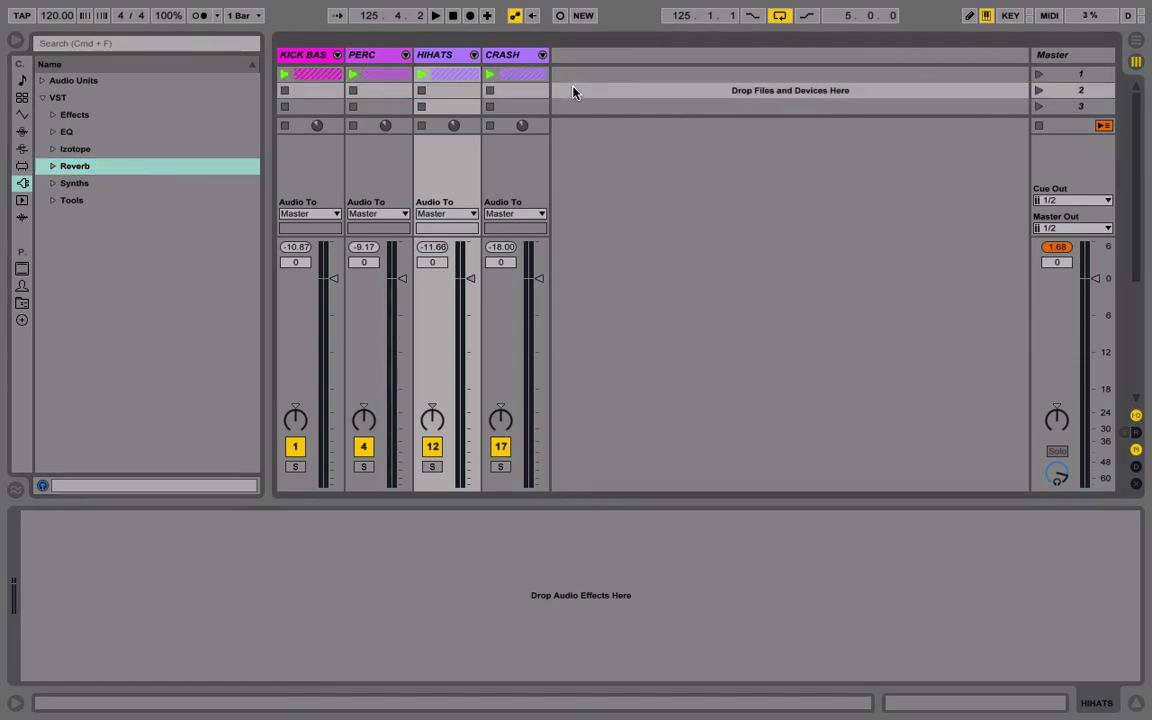
left_click(485, 52)
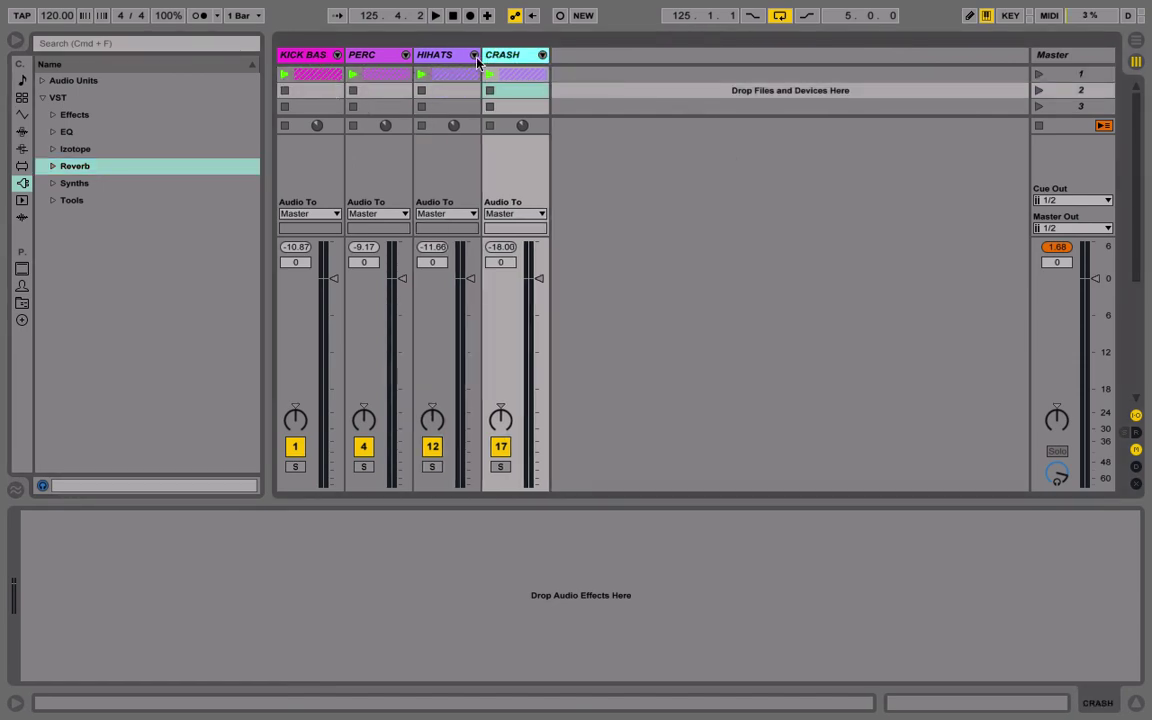
left_click(320, 58)
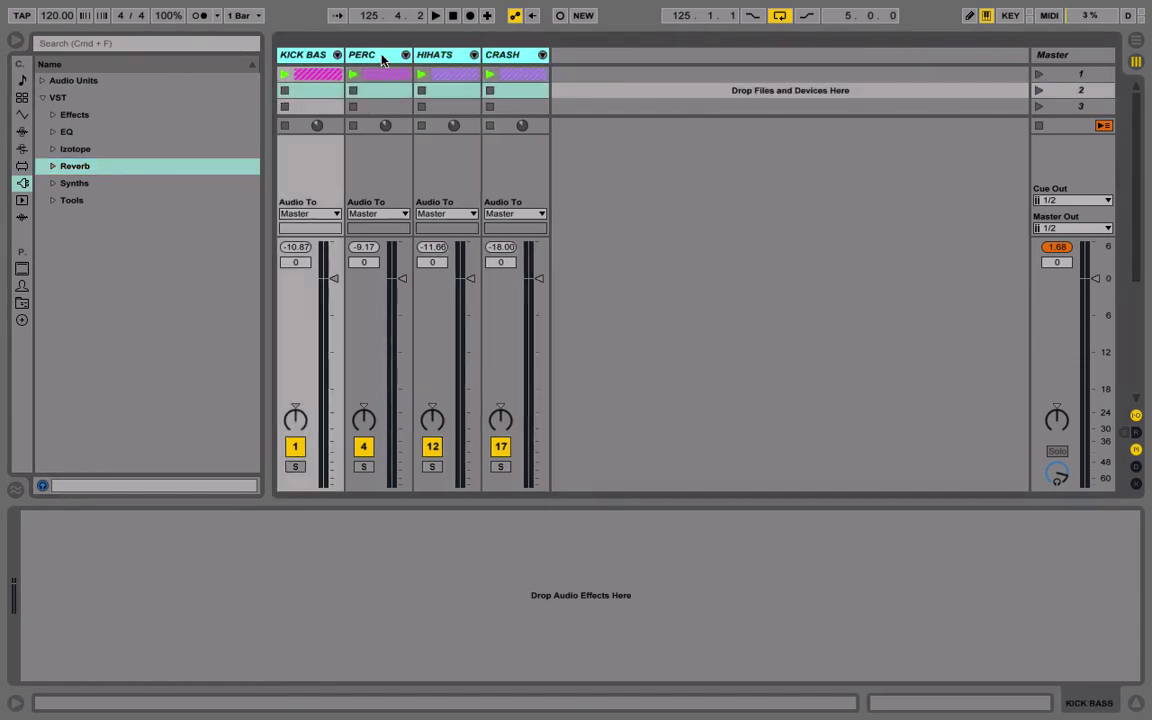
left_click(621, 91)
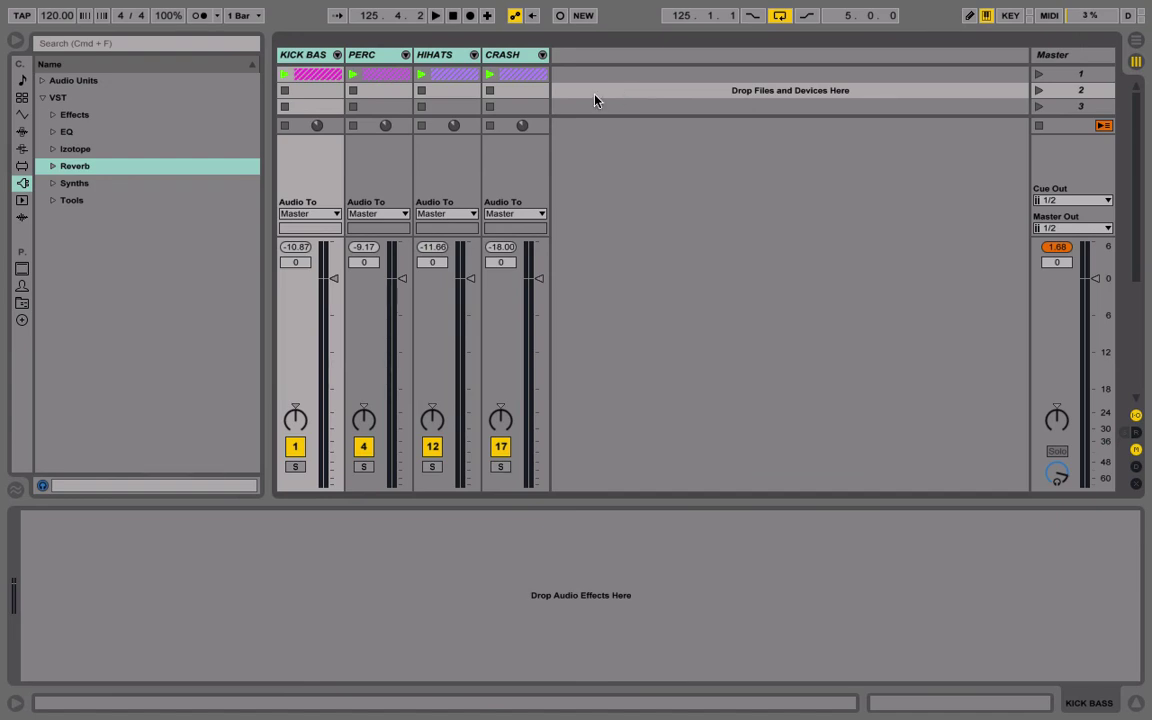
left_click(585, 75)
left_click(441, 55)
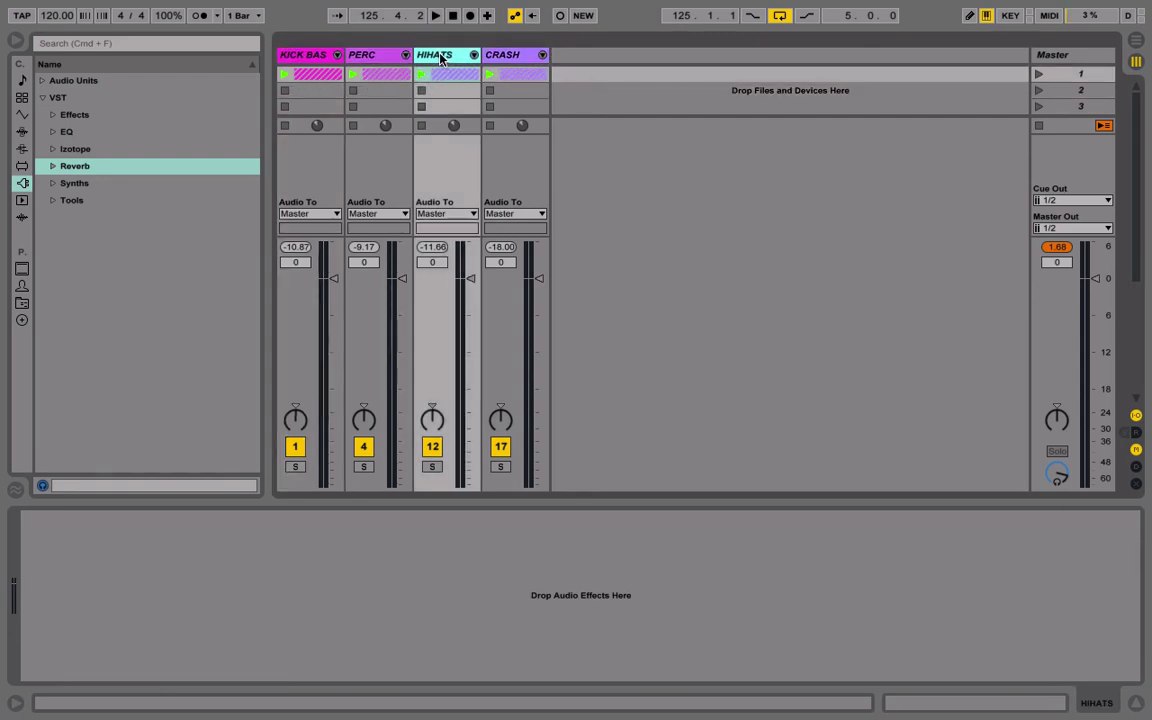
left_click(390, 55)
left_click(316, 58)
left_click(385, 55)
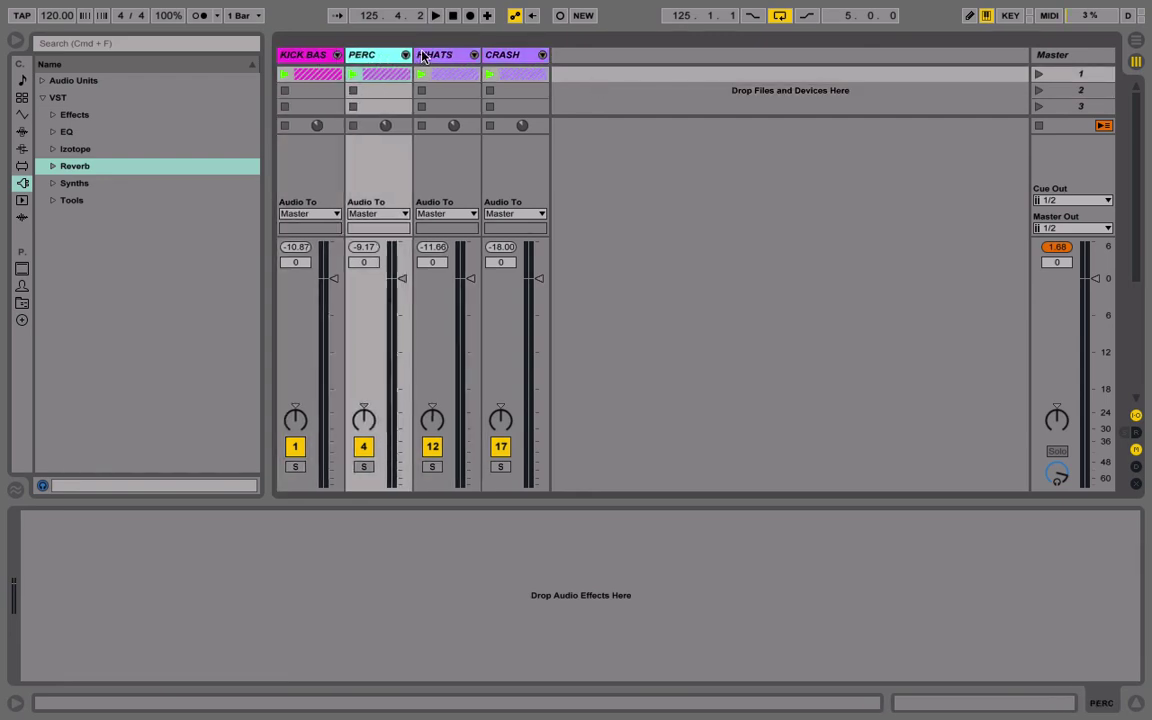
left_click(450, 55)
left_click(512, 55)
left_click(588, 92)
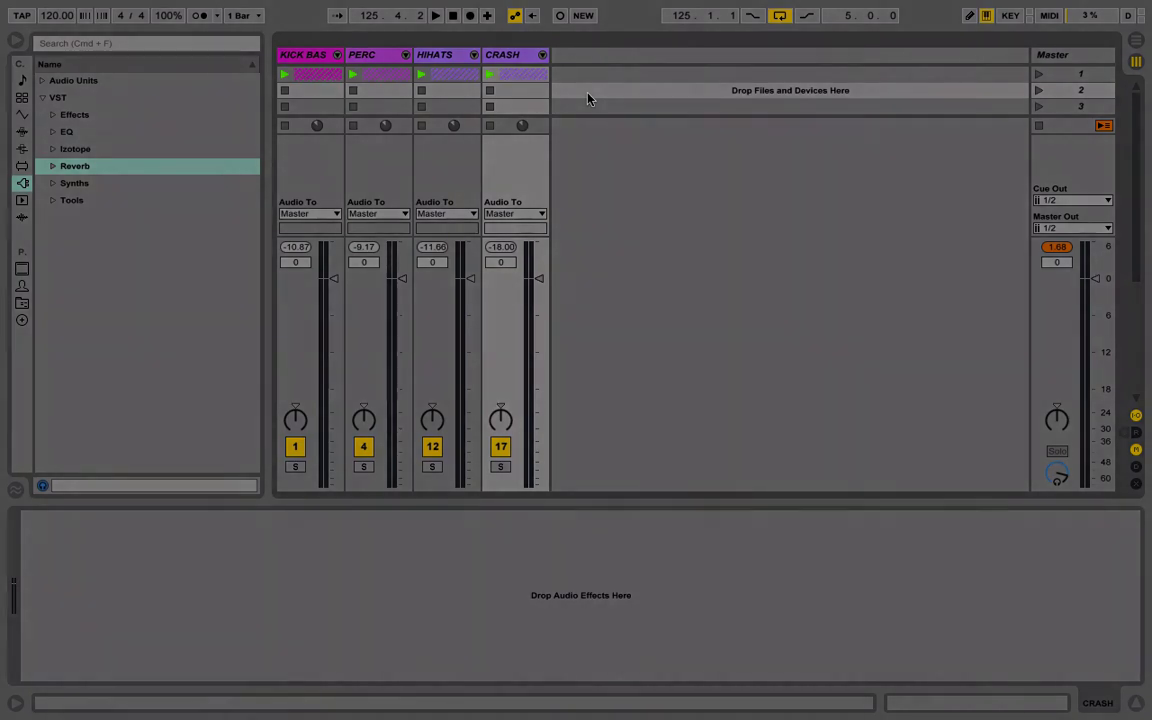